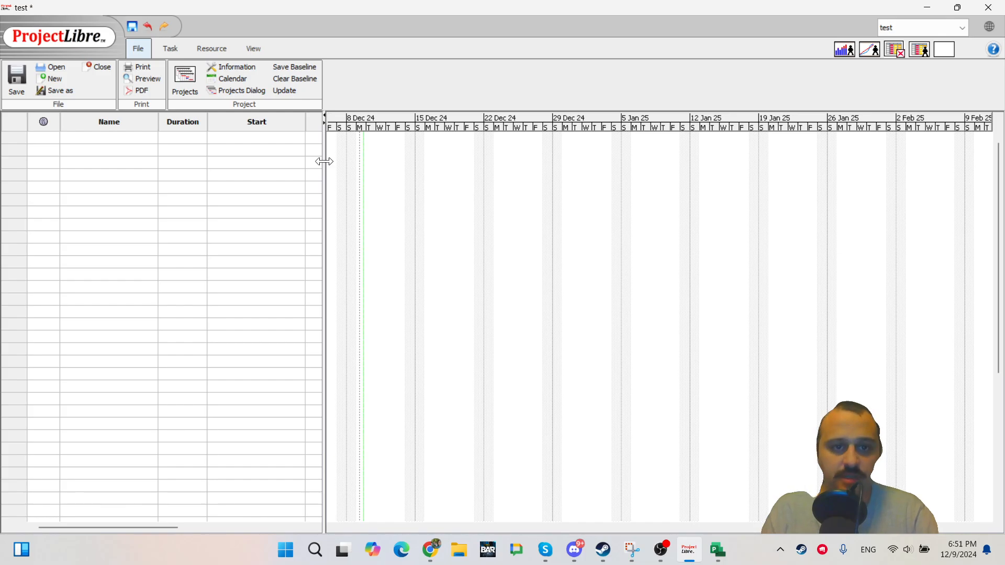
Widen the task table pane so more columns are visible.
left_click_drag(323, 162, 448, 173)
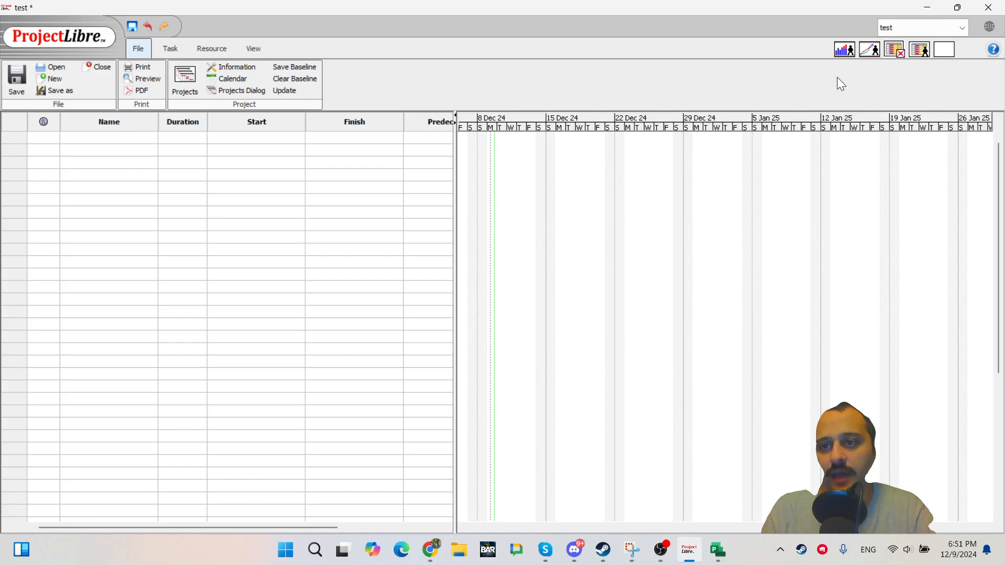
left_click(963, 25)
left_click(938, 20)
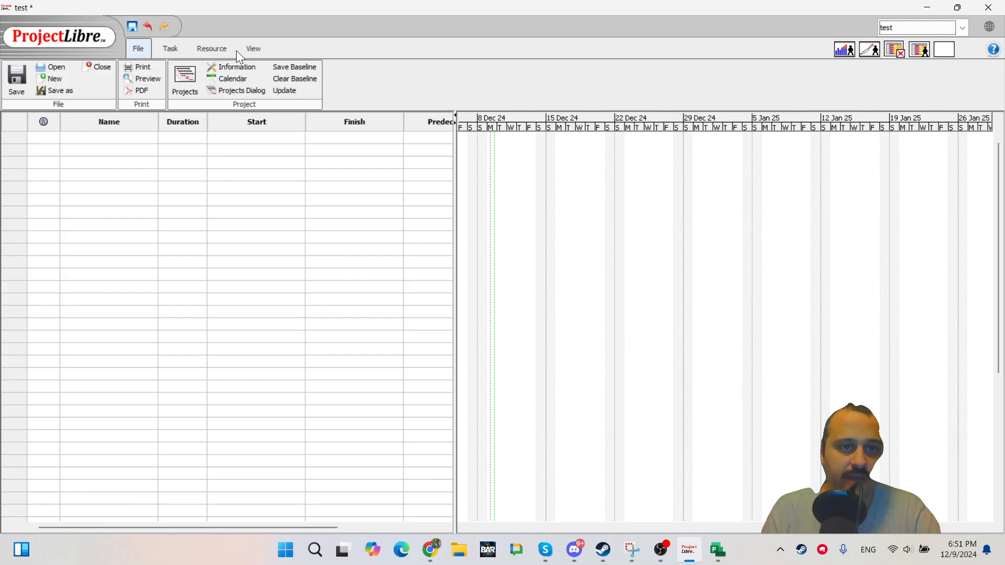
Open the Projects view listing the open projects.
left_click(168, 47)
left_click(251, 47)
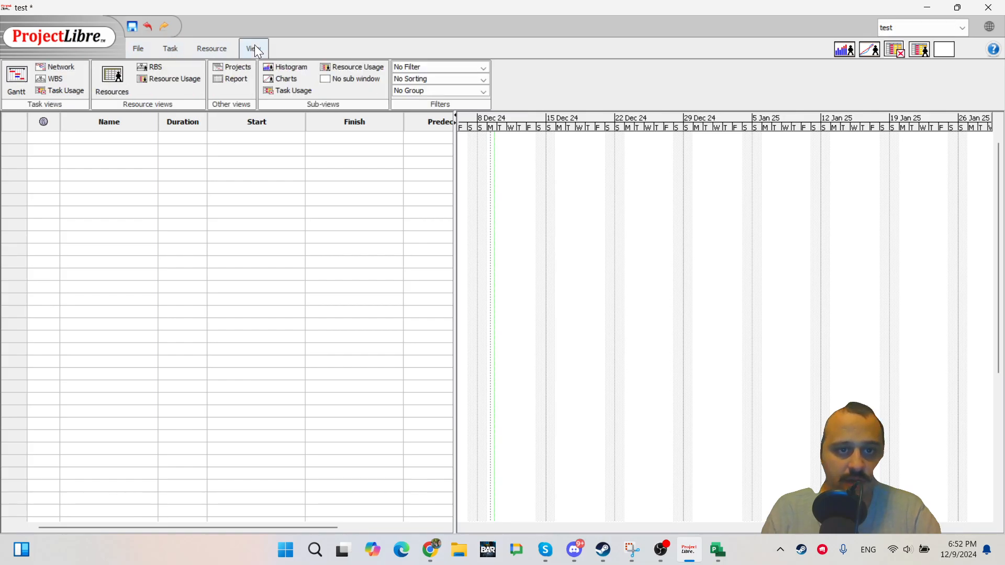
left_click(229, 67)
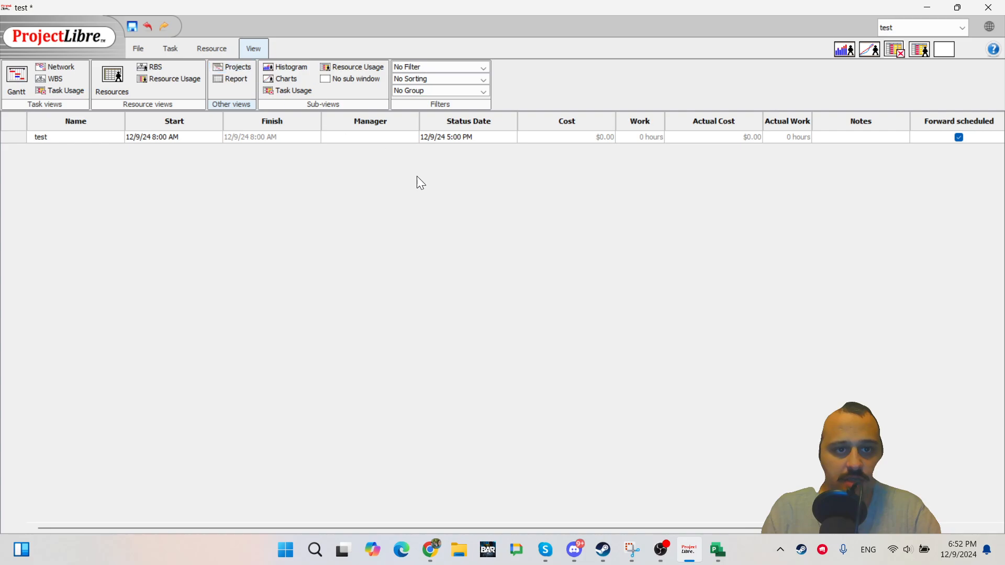
Create a new project named test 2.
left_click(138, 49)
left_click(54, 78)
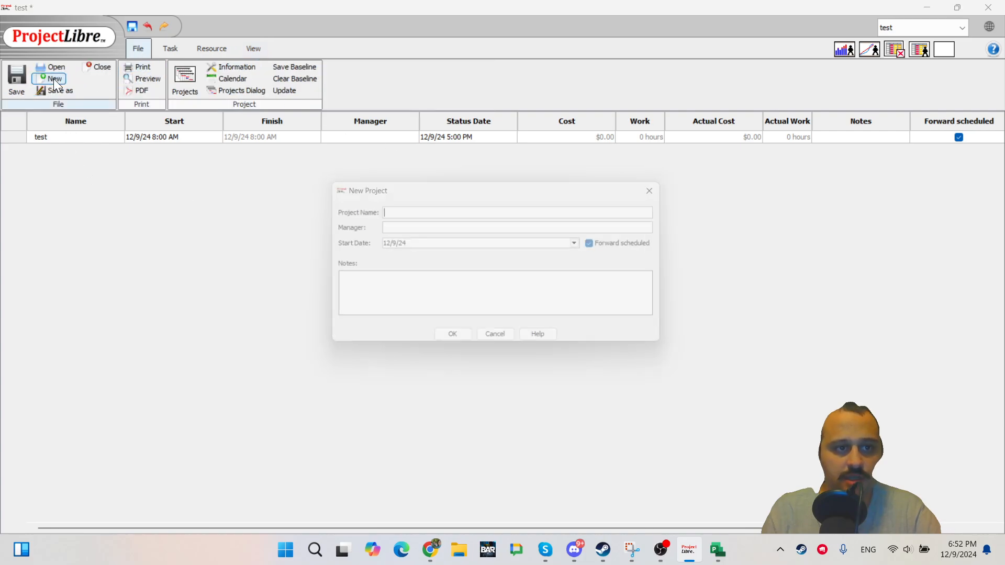
type("test 2")
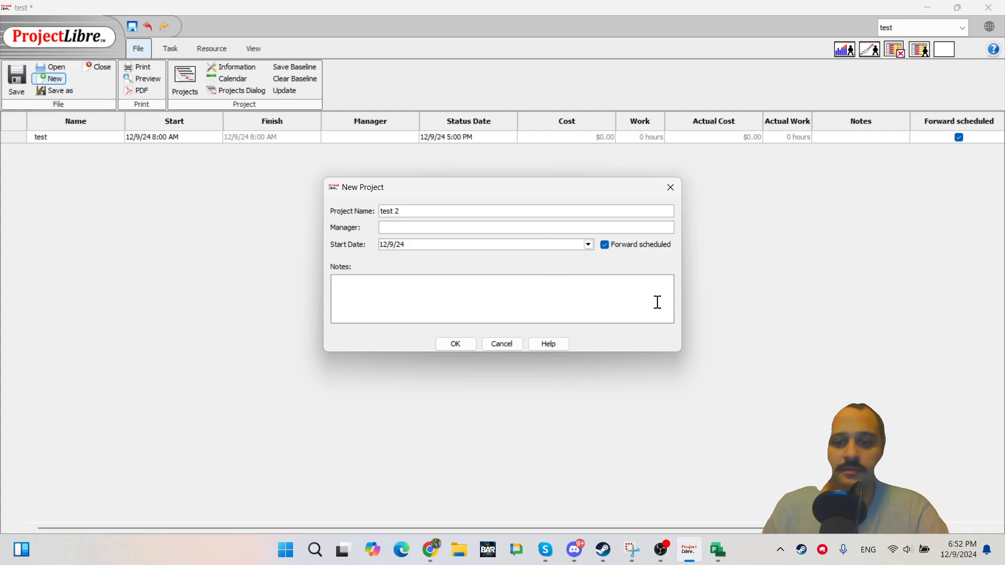
left_click(455, 344)
Switch back and forth between the test and test 2 projects with the project selector.
left_click(965, 27)
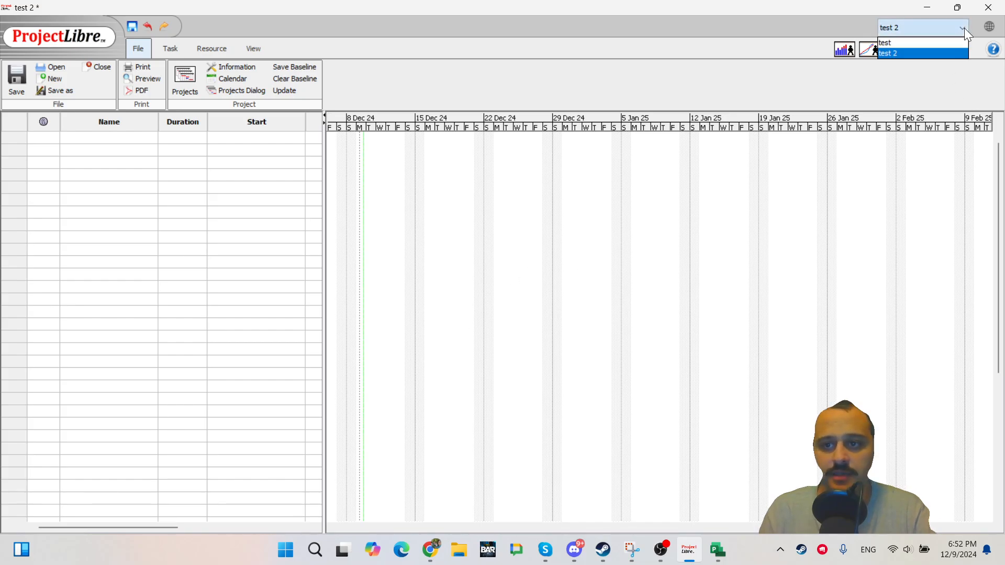
left_click(924, 42)
left_click(957, 25)
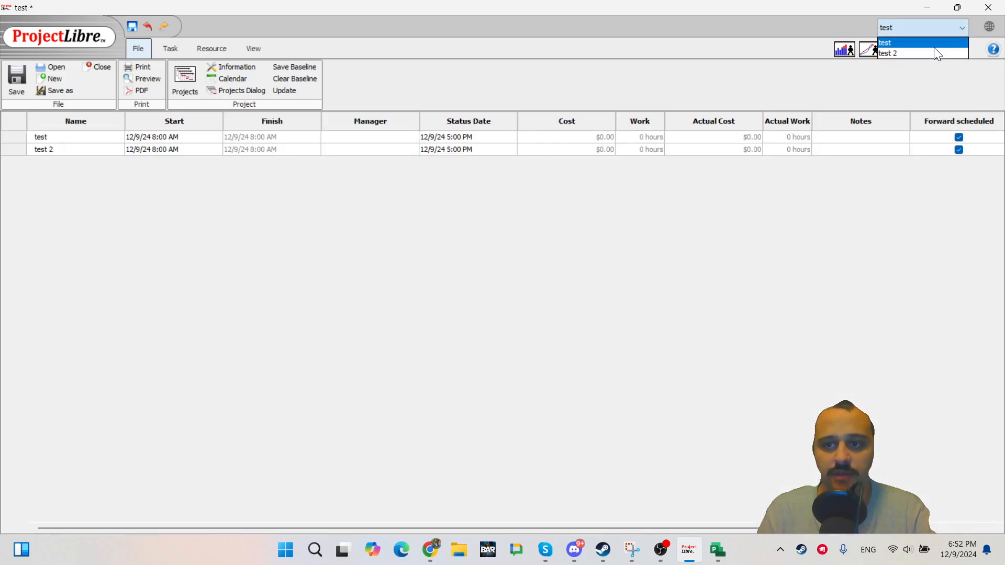
left_click(934, 53)
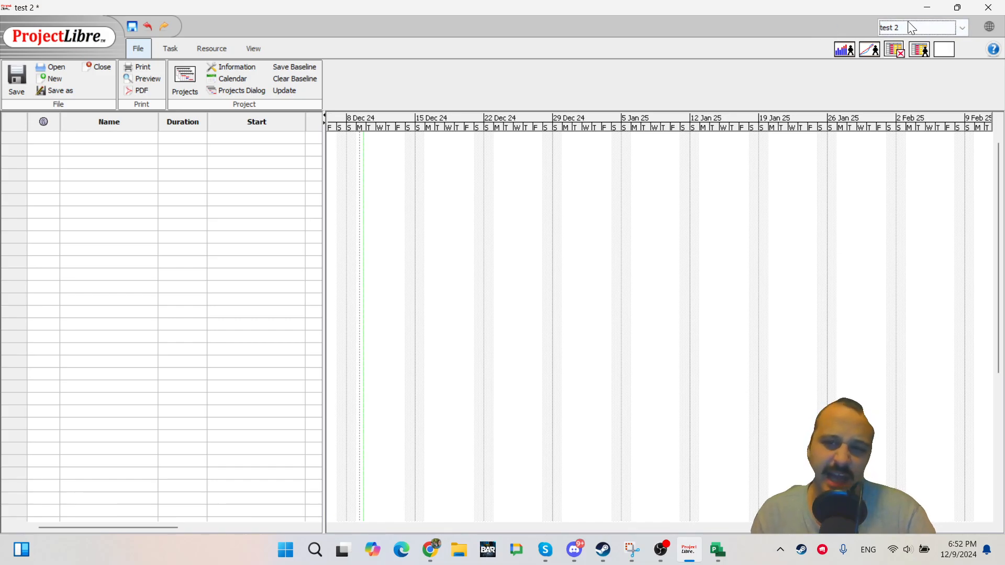
left_click(908, 24)
left_click(908, 46)
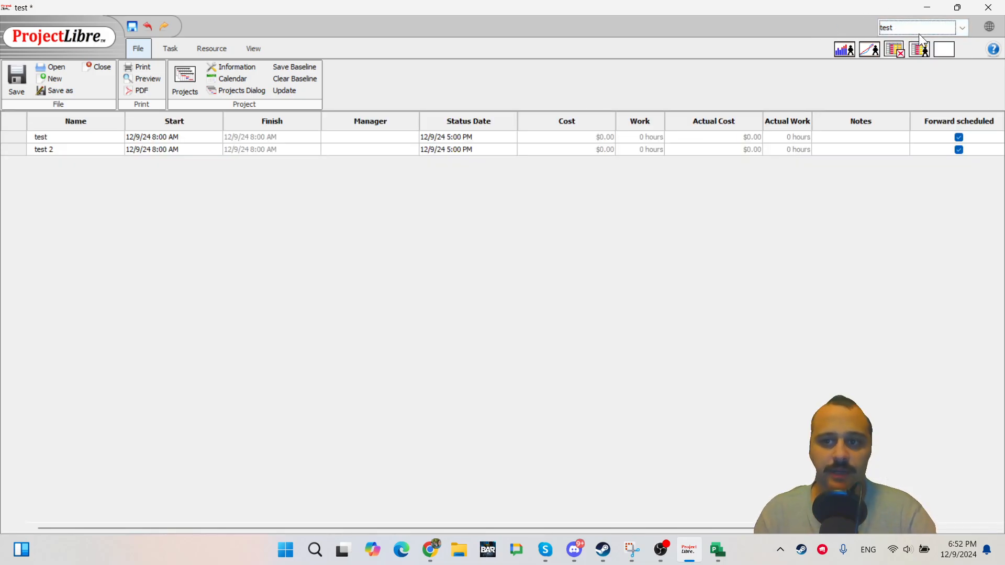
left_click(921, 28)
left_click(916, 48)
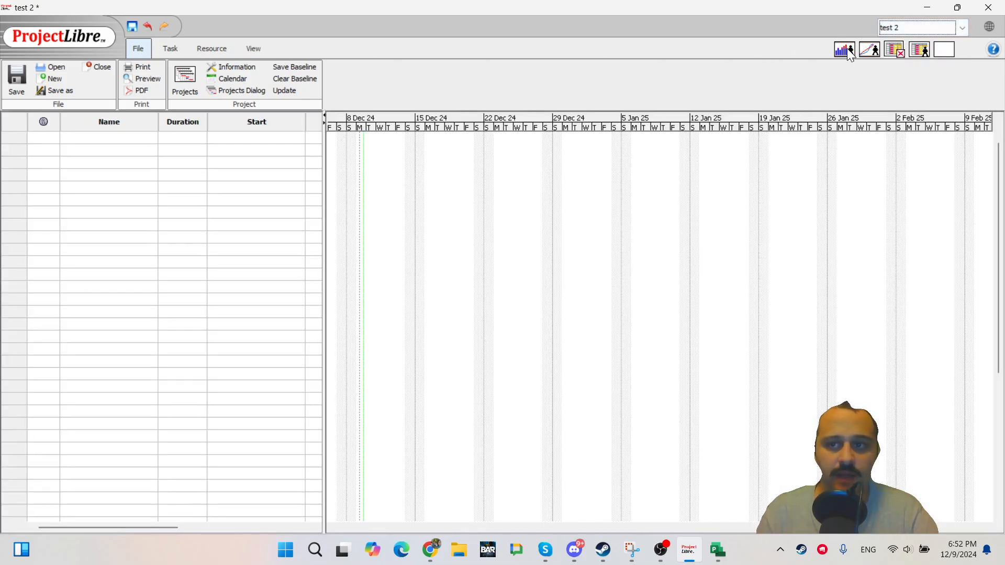
left_click(921, 27)
left_click(912, 42)
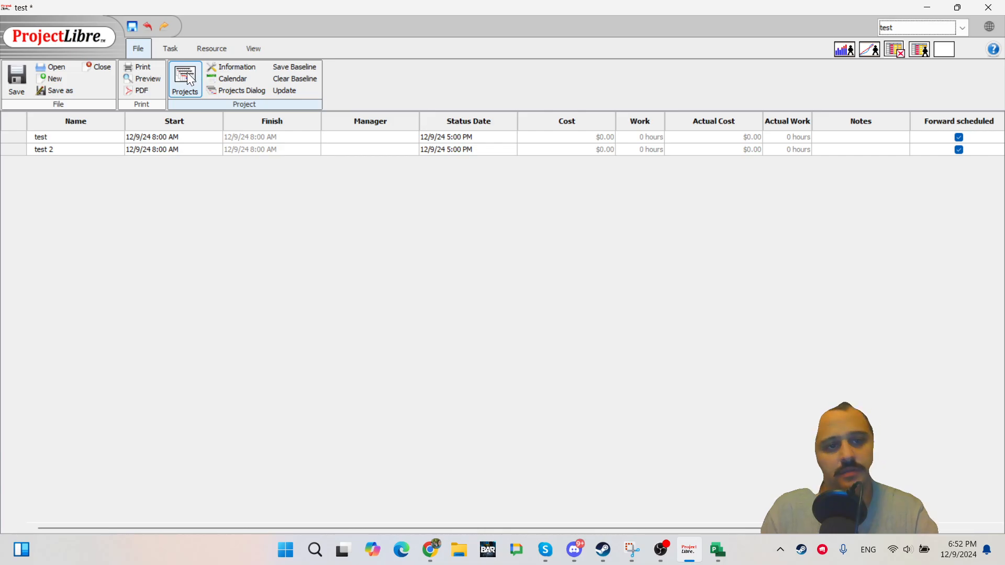
Return to the Gantt view and widen the task table to show the Resource Names column.
left_click(170, 48)
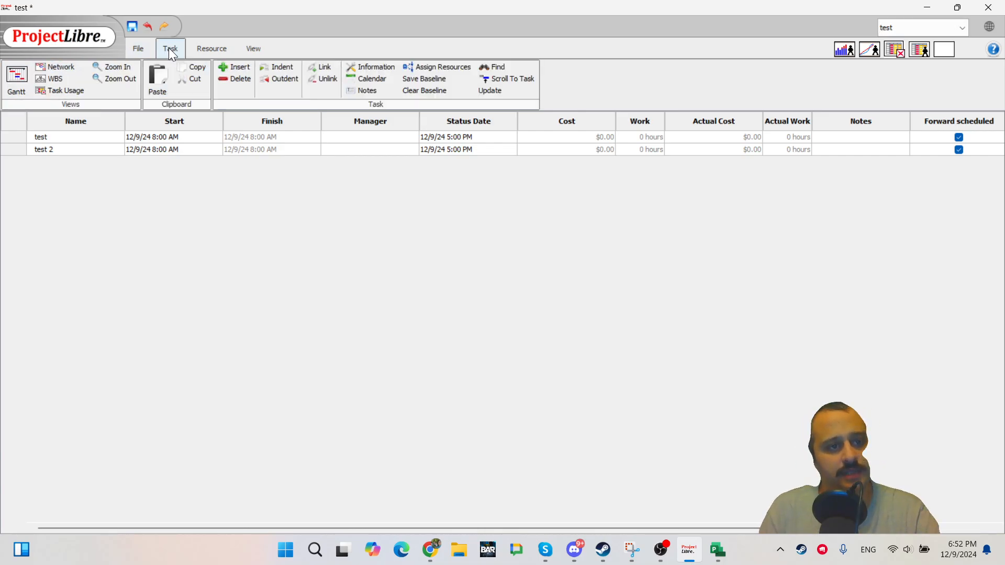
left_click(16, 76)
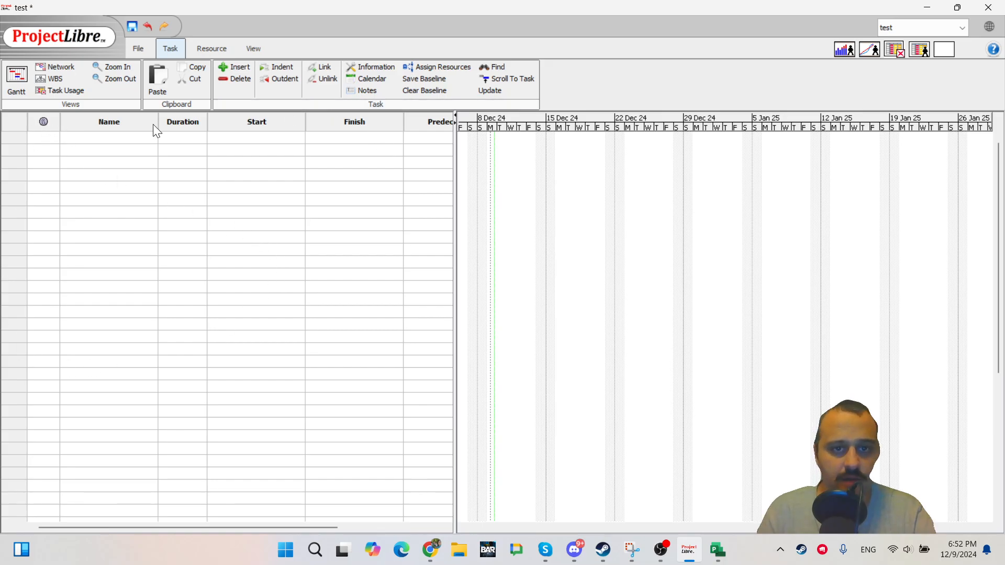
left_click_drag(455, 156, 703, 170)
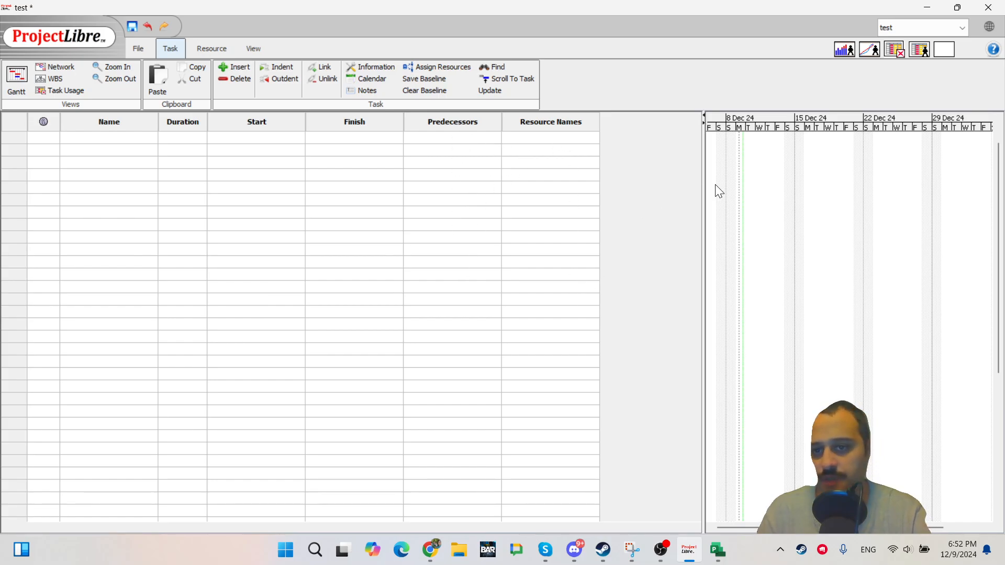
left_click_drag(703, 183, 599, 162)
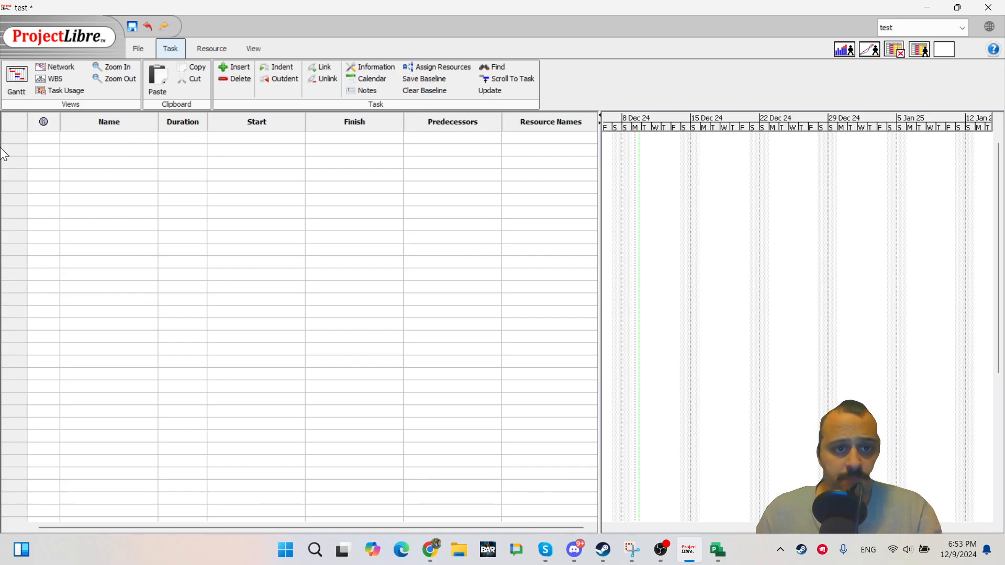
Enter the tasks Task 1, Task 2, Task 3 and Task 4 in the Name column.
left_click(109, 137)
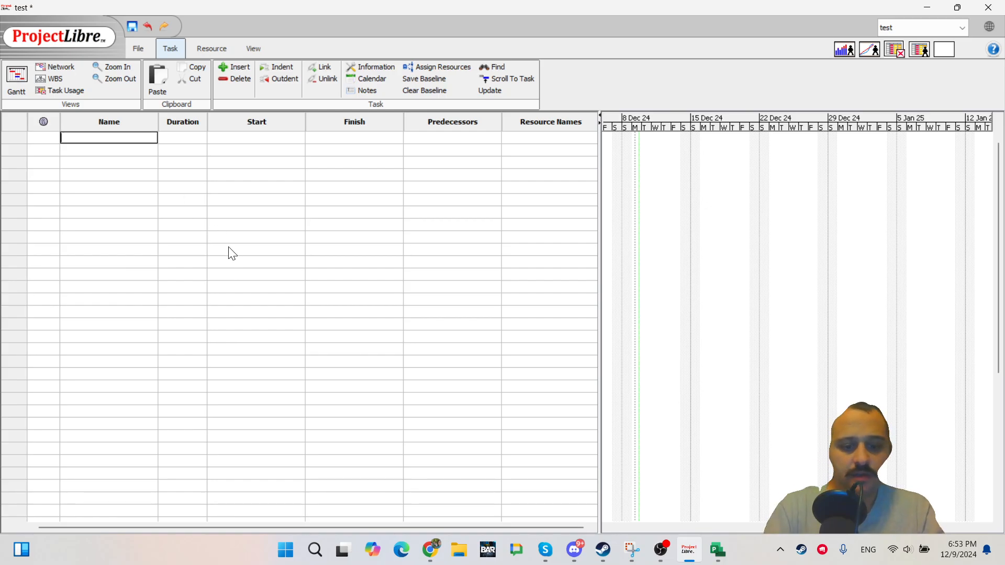
type("Task")
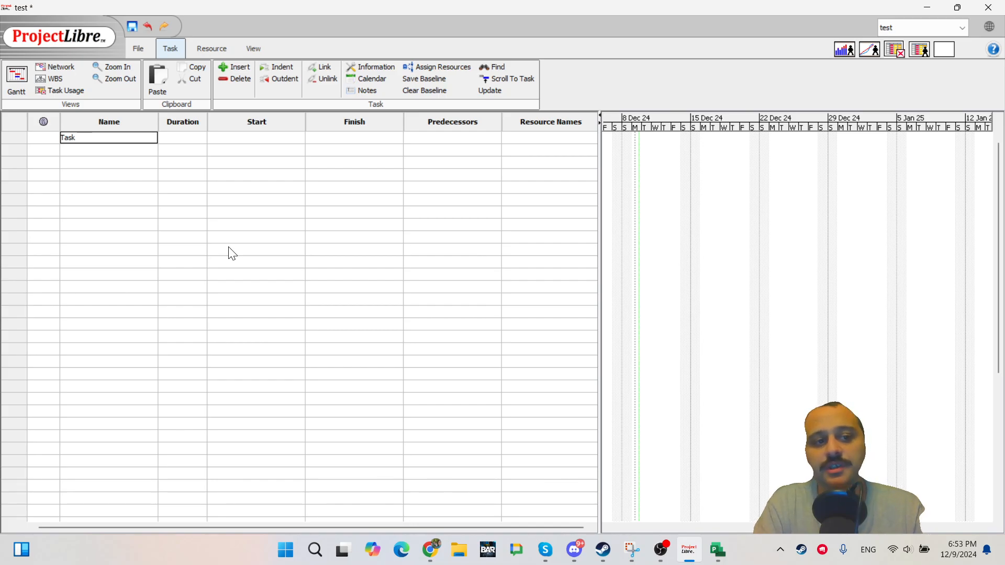
type(" 1")
key("Return")
type("T")
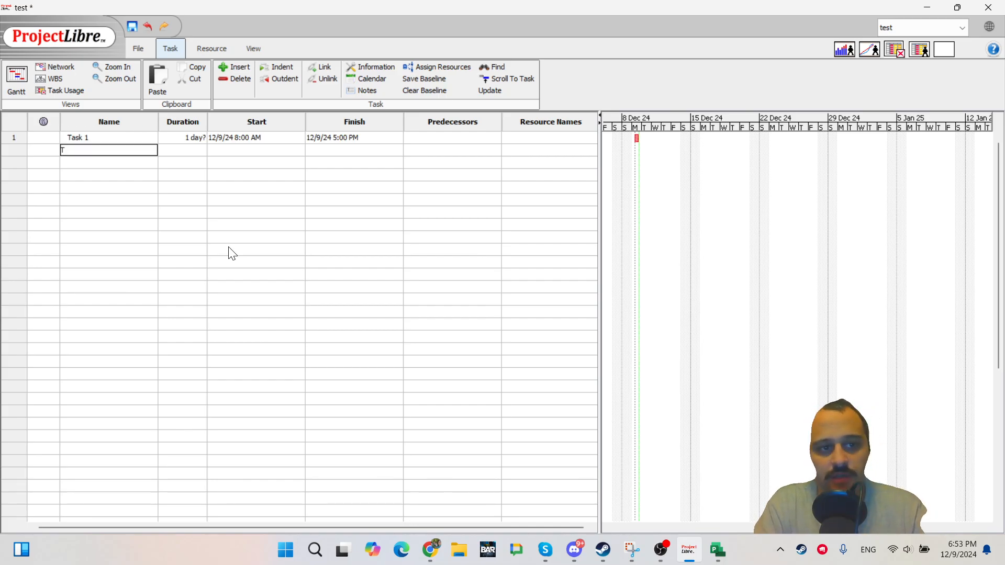
type("ask 2")
key("Return")
type("Ta")
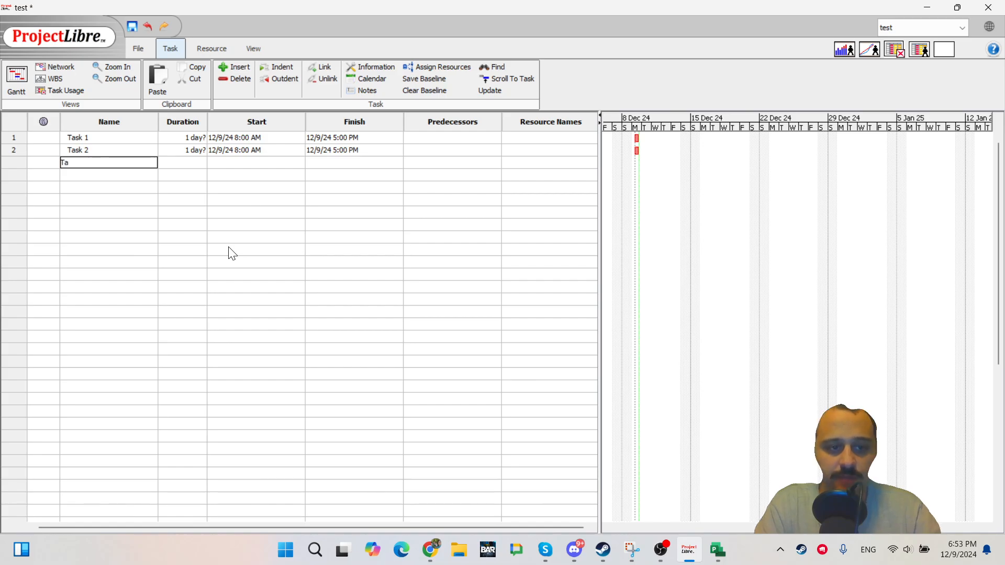
type("sk 3")
key("Return")
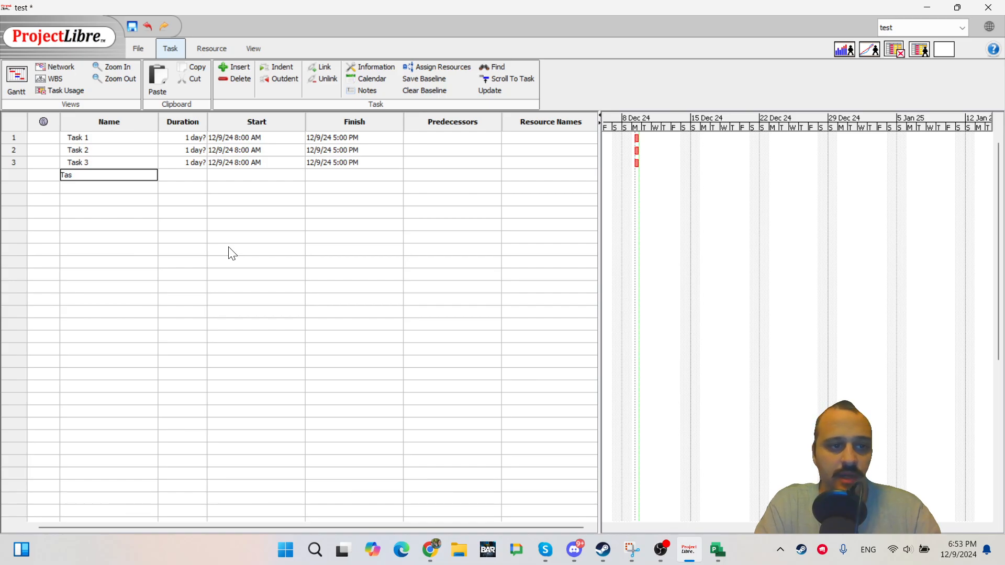
key("Return")
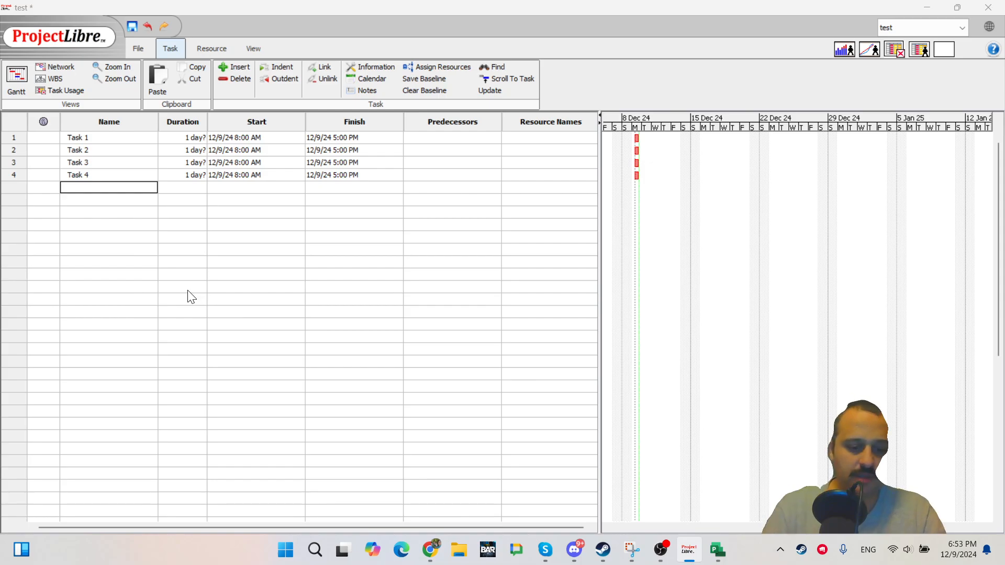
Open Notepad and write task 5, task 6 and task 7 on separate lines.
key("super")
type("notepad")
key("Return")
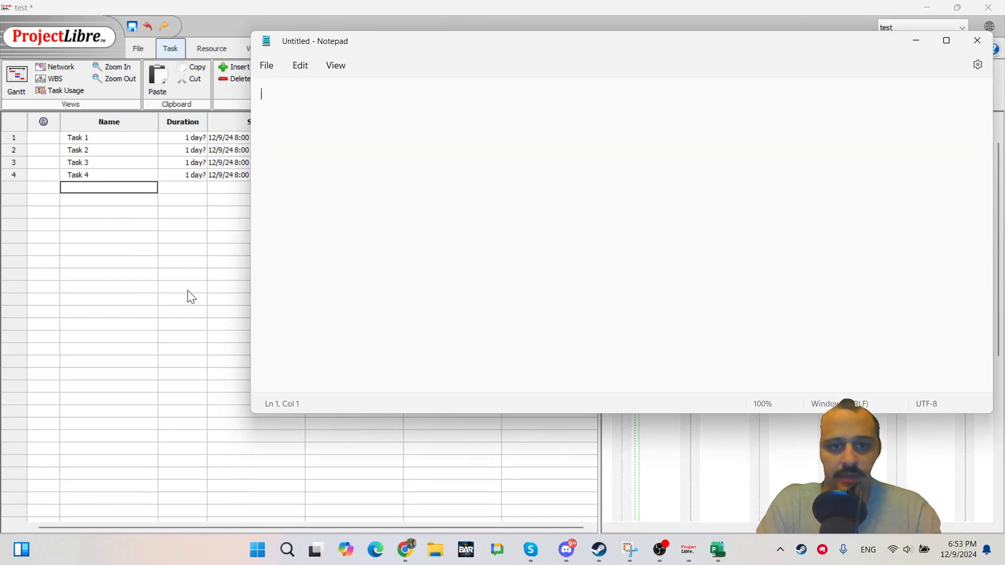
type("task 5")
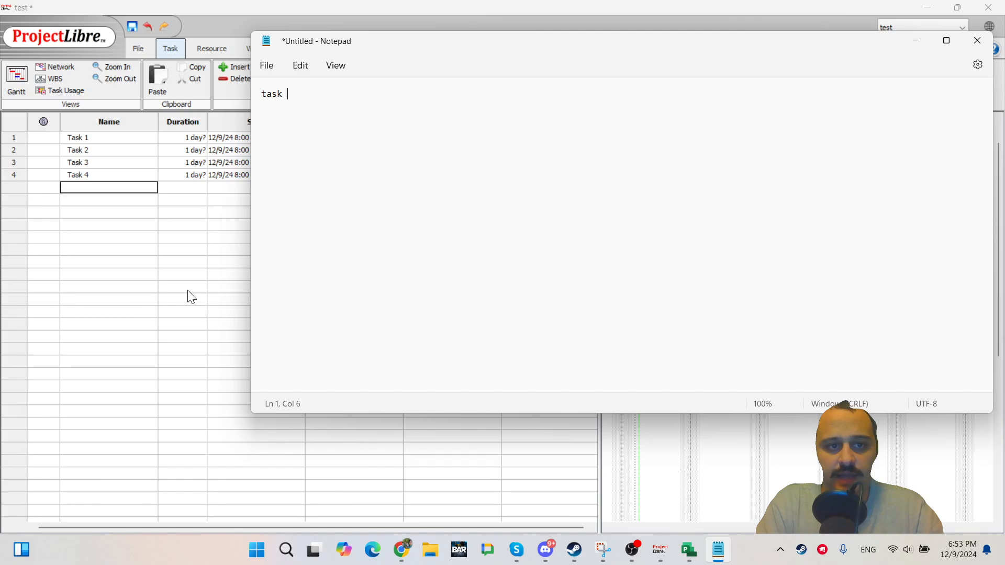
key("Return")
type("TAS")
key("BackSpace")
key("BackSpace")
key("BackSpace")
type("t")
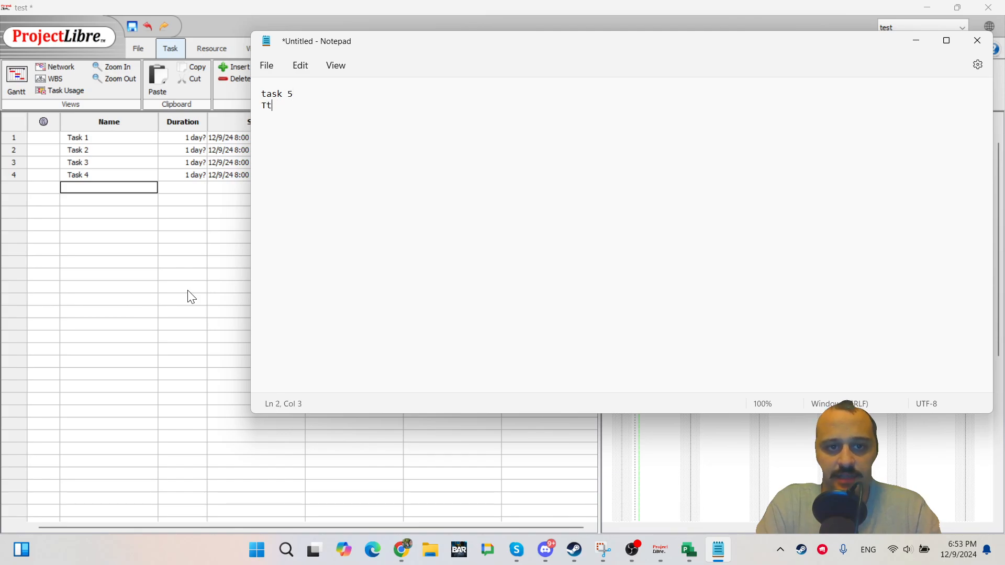
type("ask 6 ")
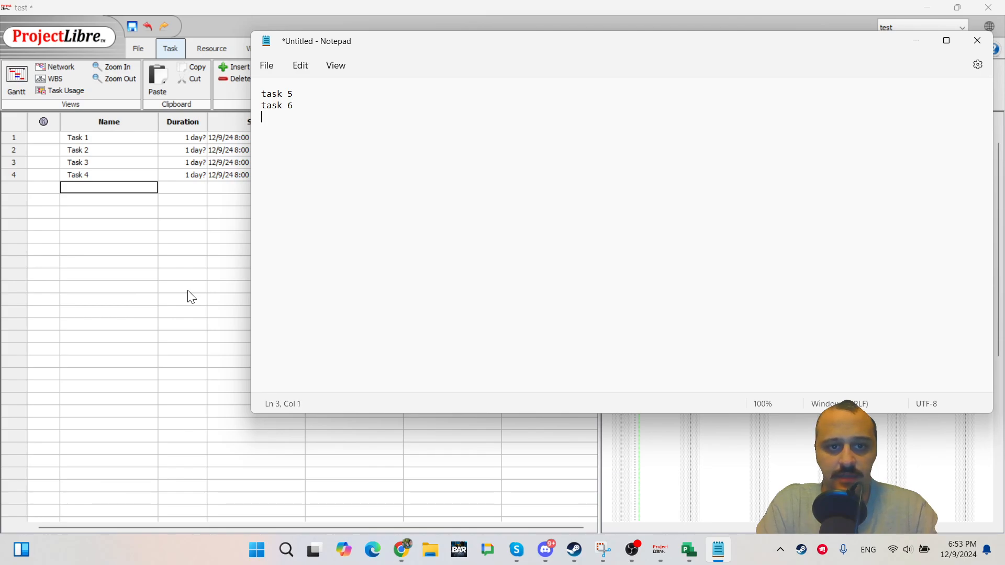
type("task 7")
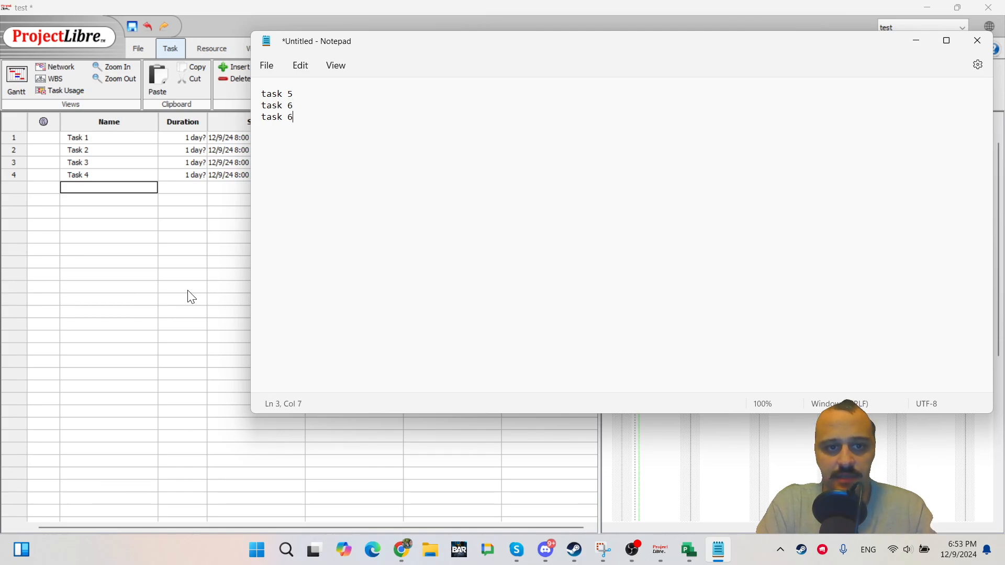
Copy the three Notepad lines and paste them into the empty Name cell below Task 4.
key("ctrl+a")
key("ctrl+c")
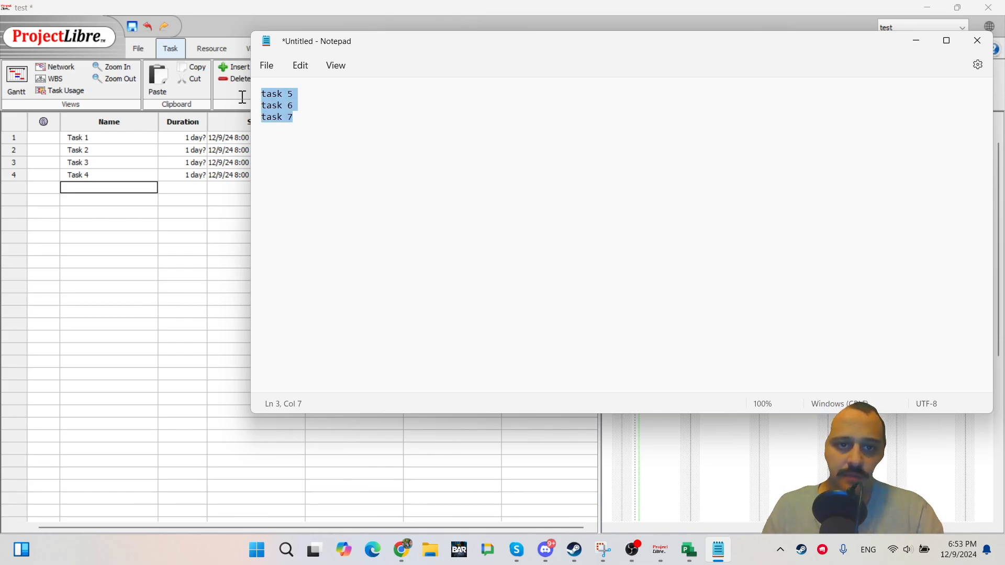
left_click(155, 262)
left_click(112, 190)
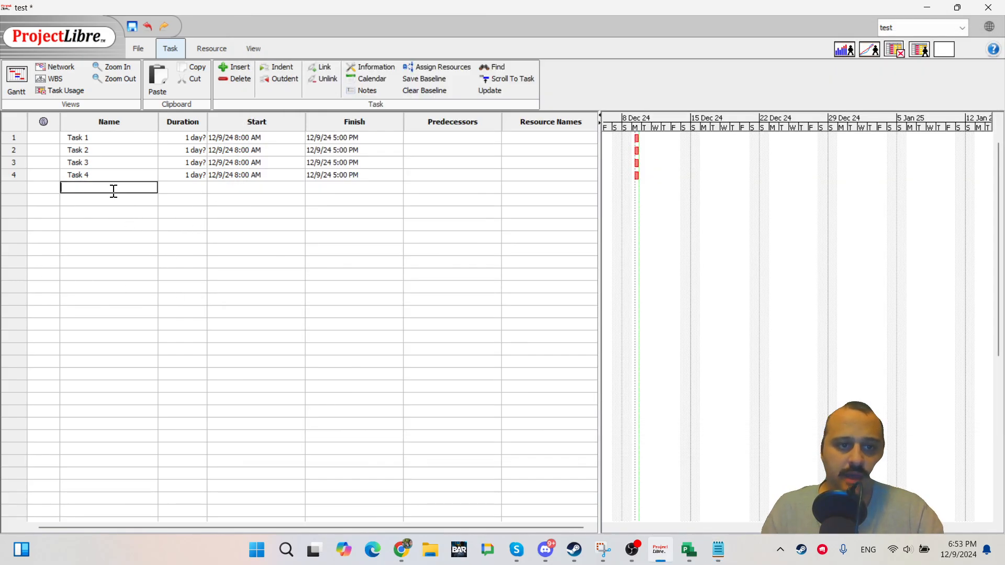
key("ctrl+v")
left_click(149, 252)
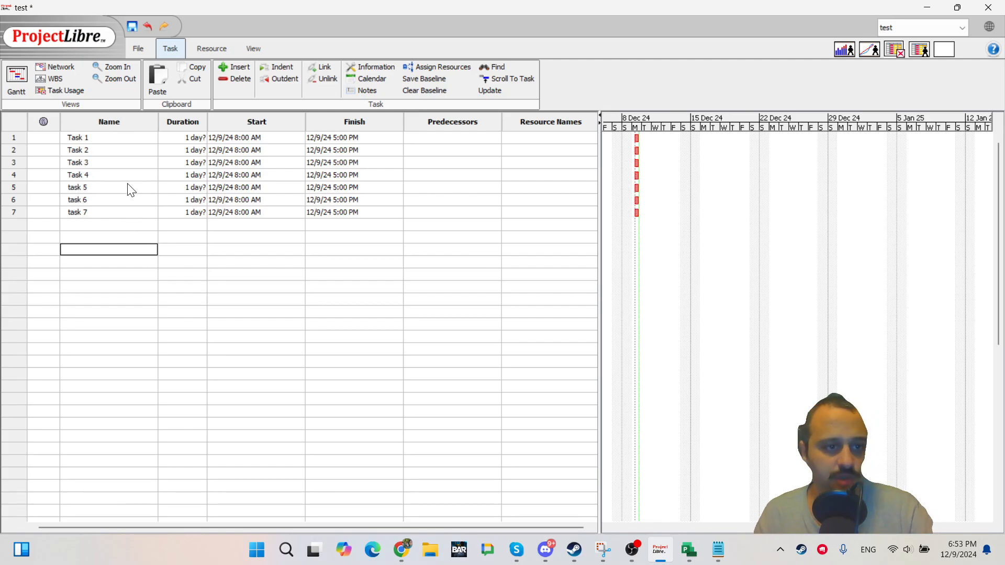
left_click(123, 184)
left_click(123, 182)
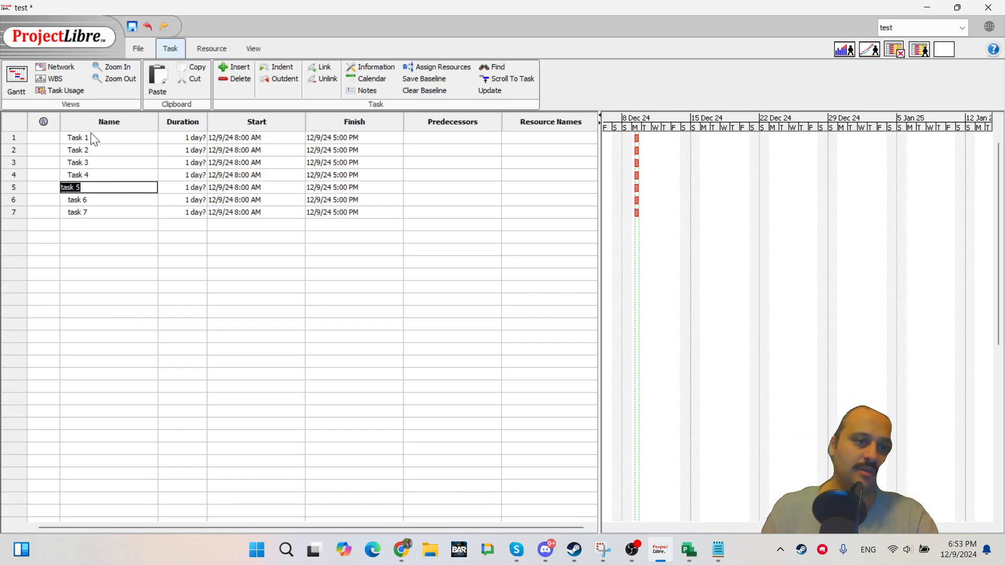
left_click(98, 187)
left_click(96, 275)
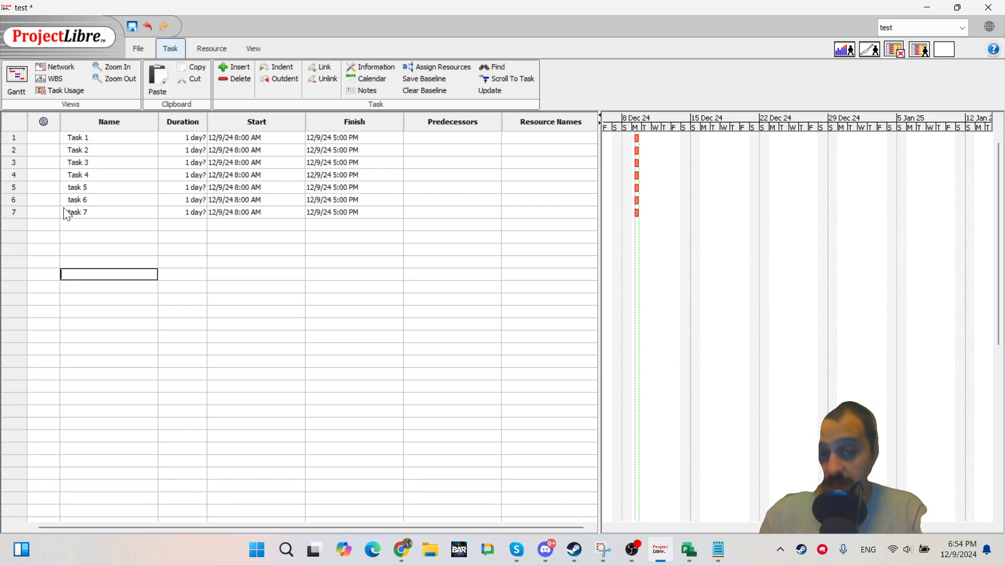
left_click(73, 250)
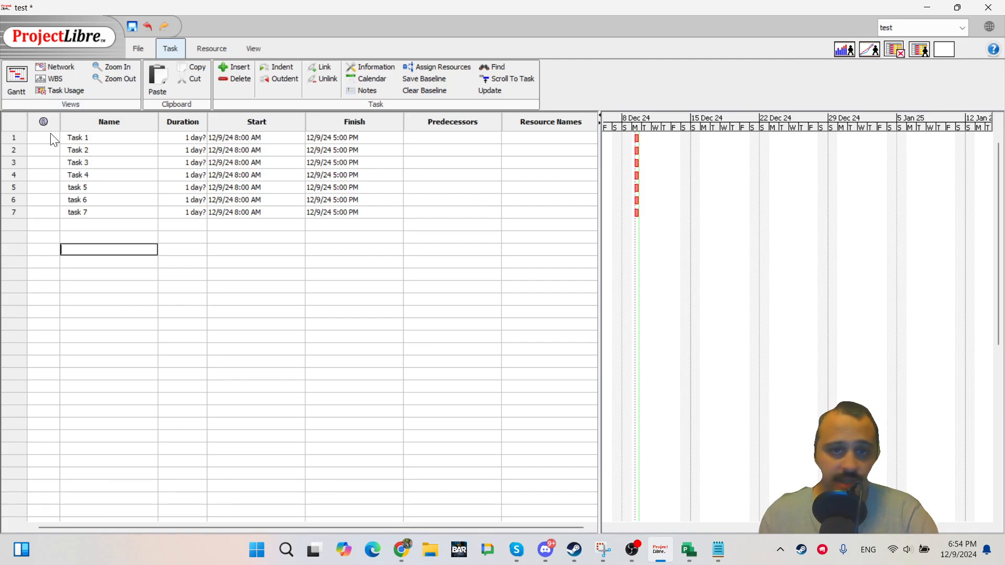
Switch to Microsoft Project and examine its empty task table and Task Mode column.
left_click(688, 549)
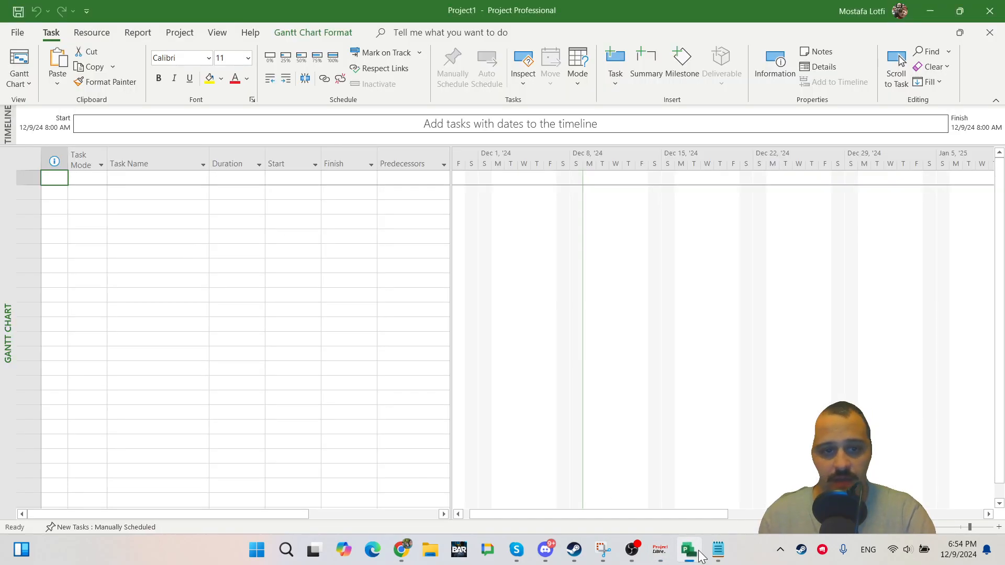
left_click(201, 261)
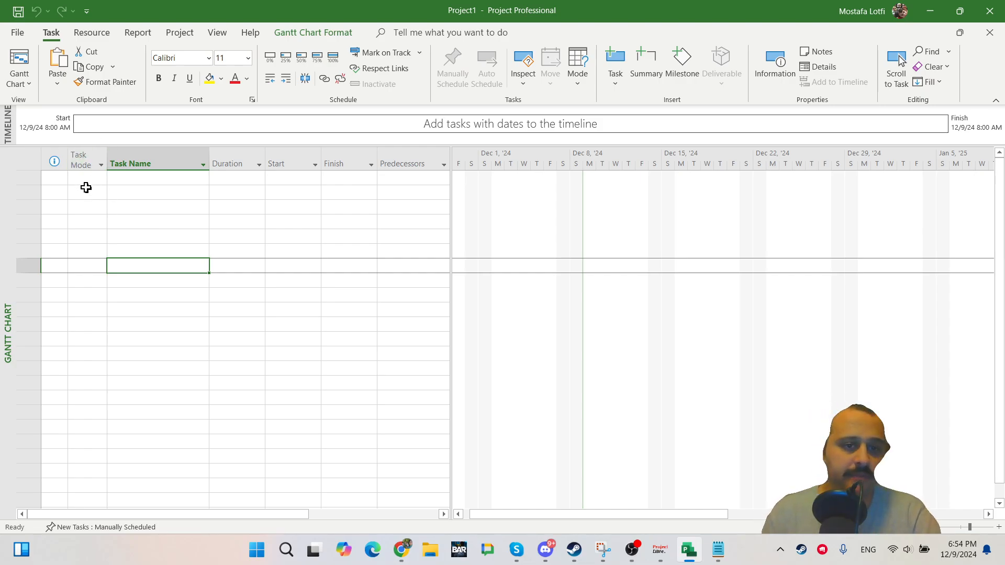
left_click(88, 203)
left_click(89, 175)
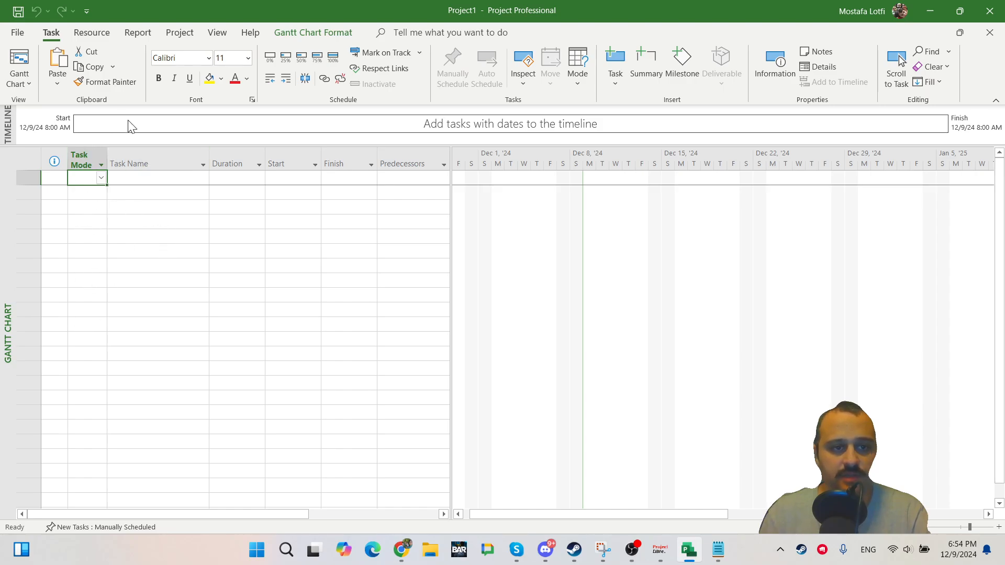
left_click(88, 151)
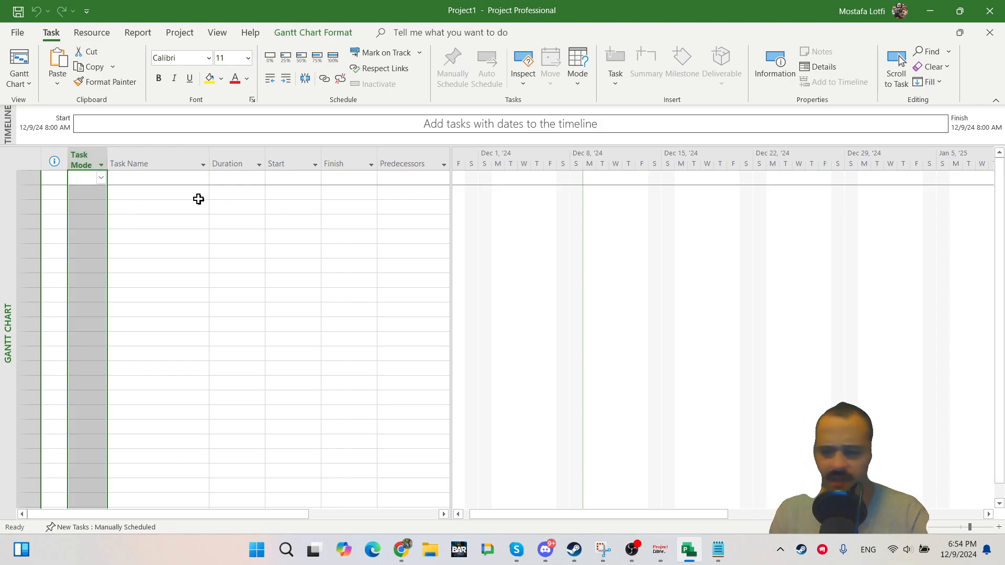
Switch back to the test project in ProjectLibre.
key("alt+Tab")
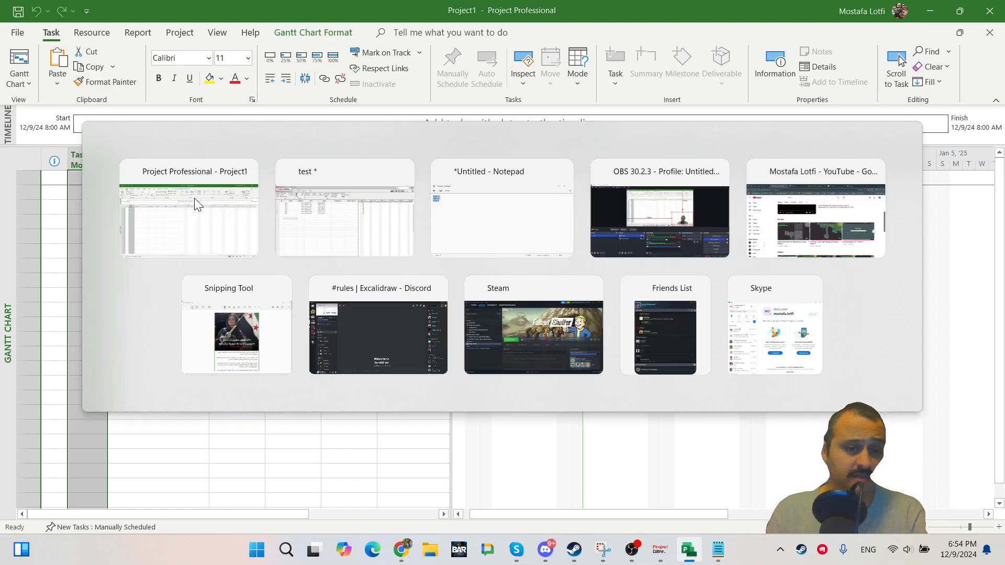
left_click(191, 245)
left_click(306, 255)
Set Task 1's start date to 12/10/24 and inspect the constraint indicator beside it.
left_click(226, 214)
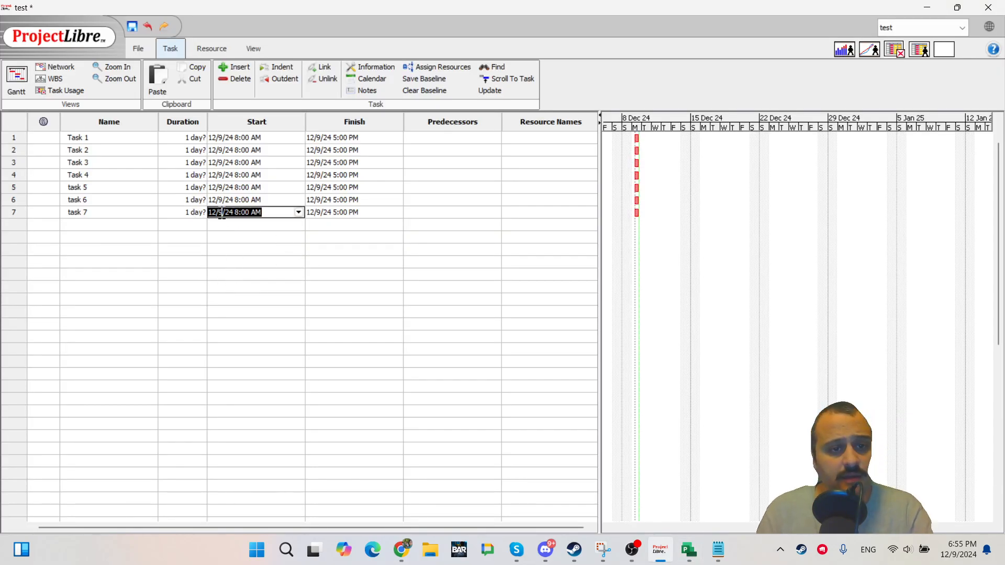
left_click(388, 139)
left_click(258, 137)
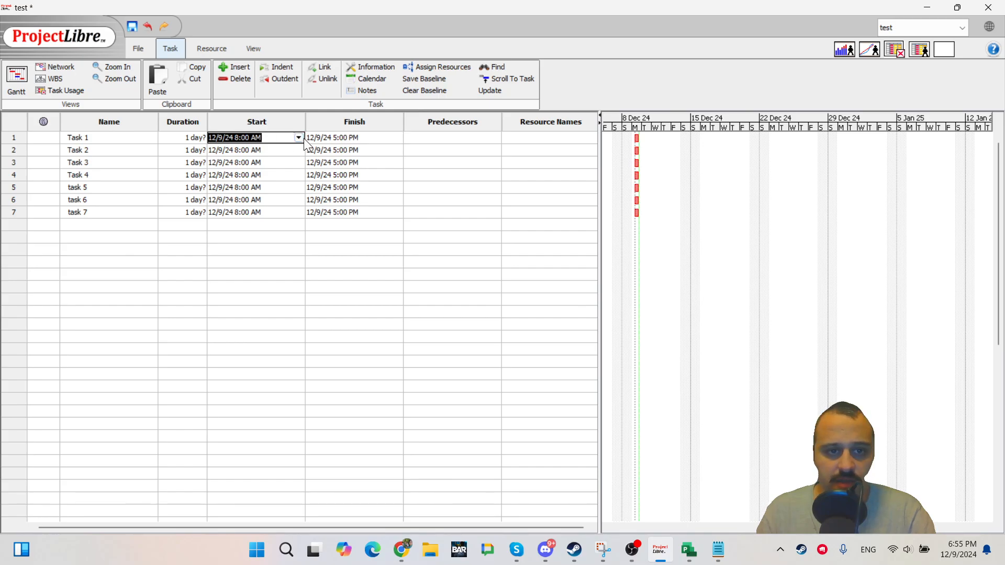
left_click(299, 138)
left_click(260, 186)
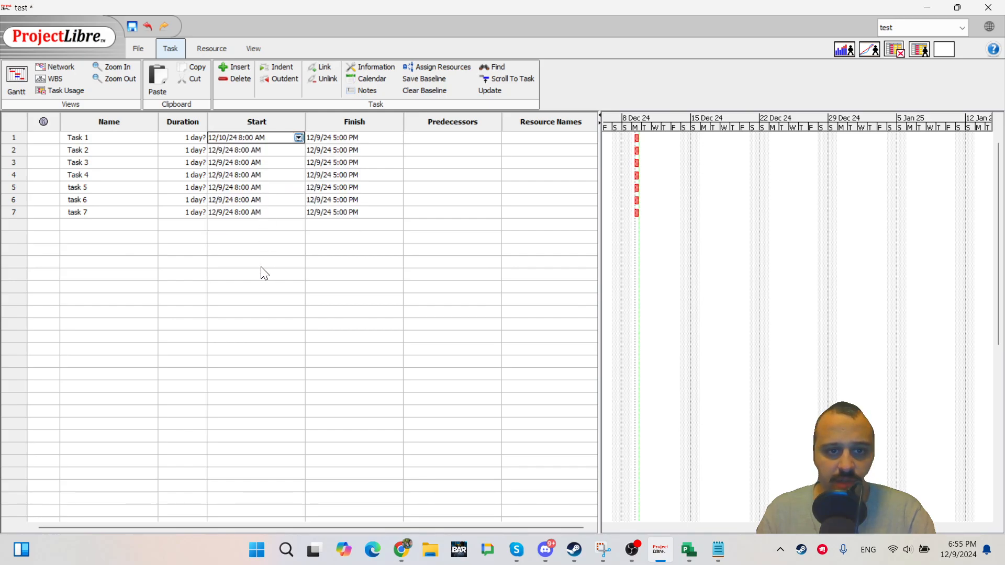
left_click(263, 262)
left_click(264, 176)
left_click(252, 150)
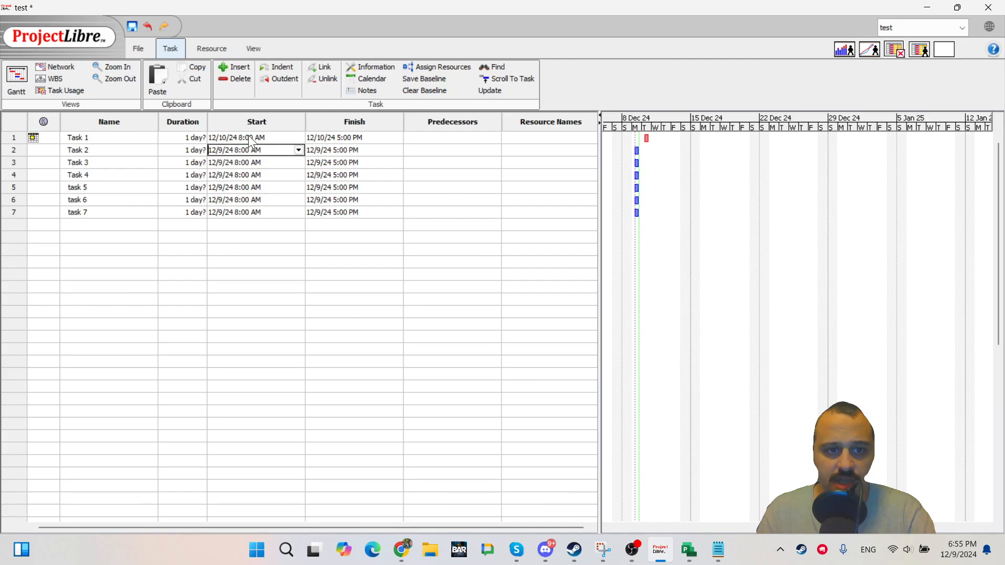
left_click(248, 136)
mouse_move(35, 137)
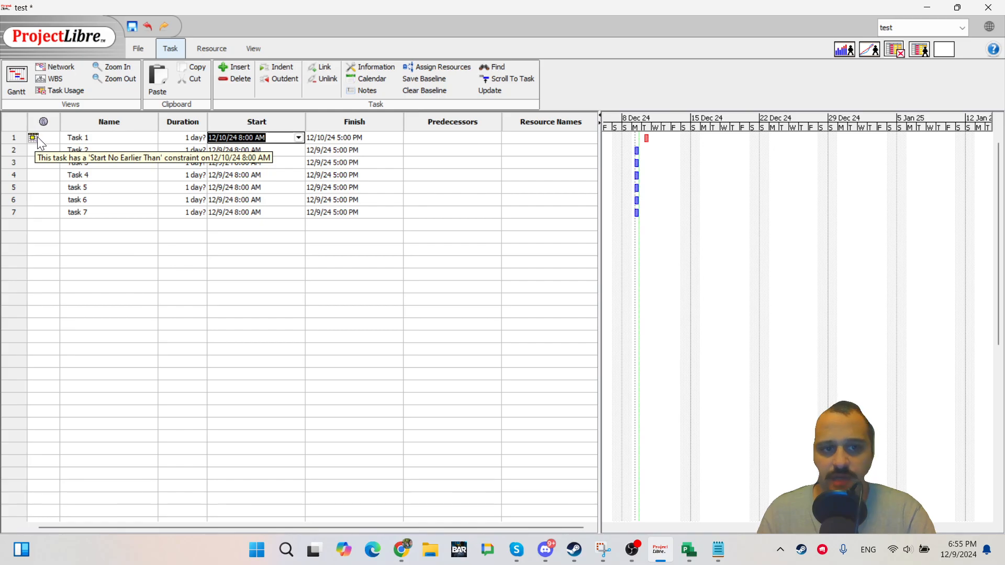
Undo the Task 1 start date change.
left_click(148, 237)
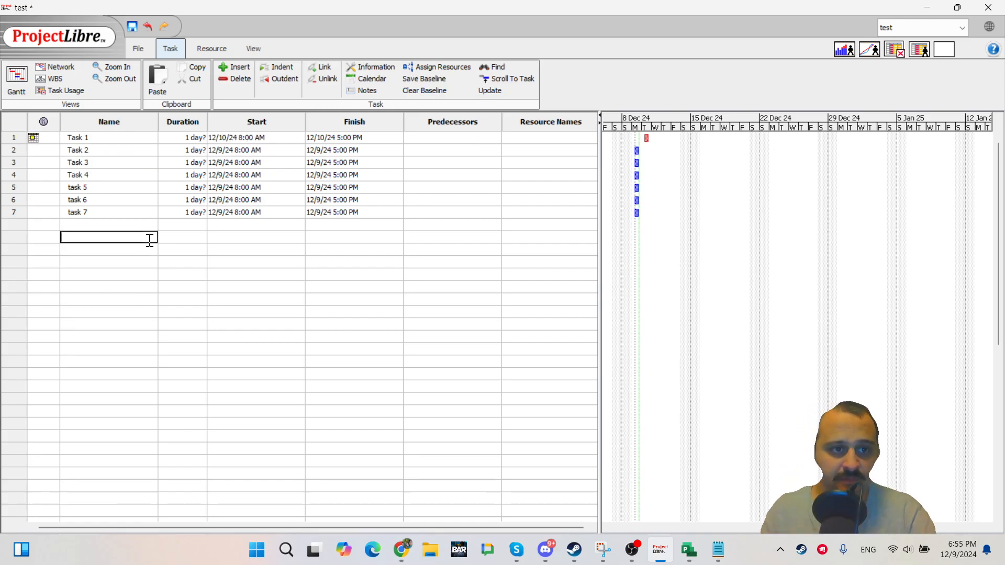
left_click(255, 273)
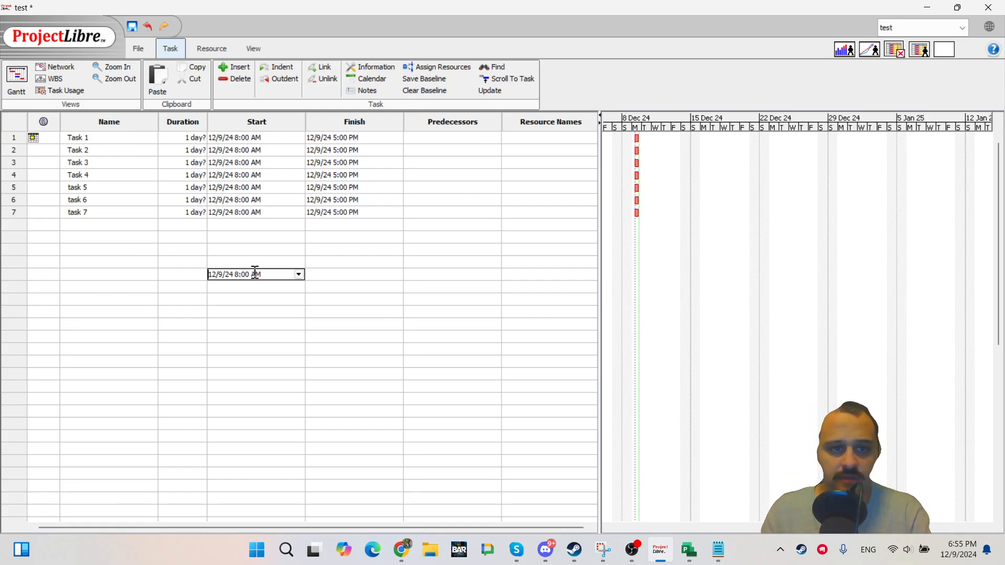
double_click(109, 163)
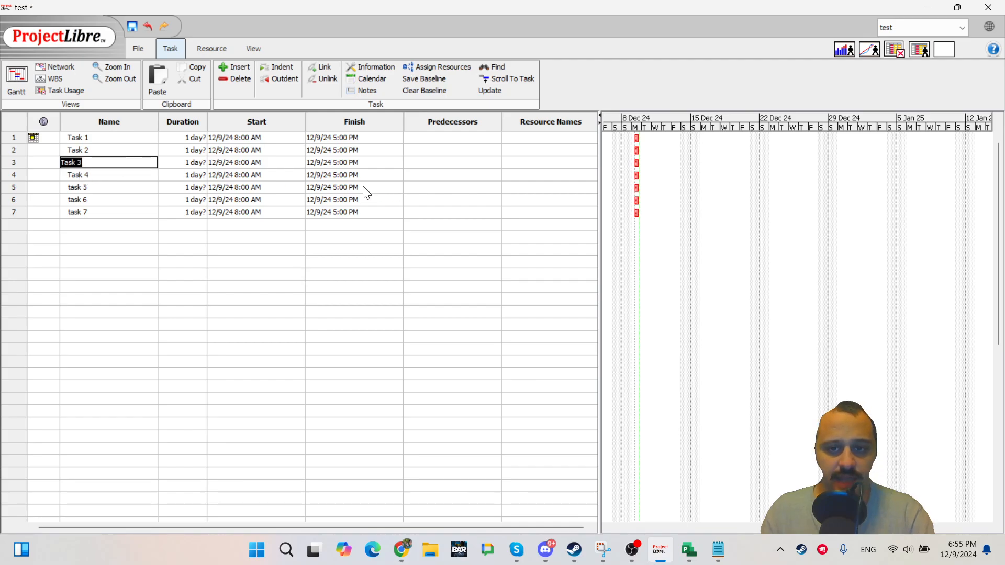
key("ctrl+z")
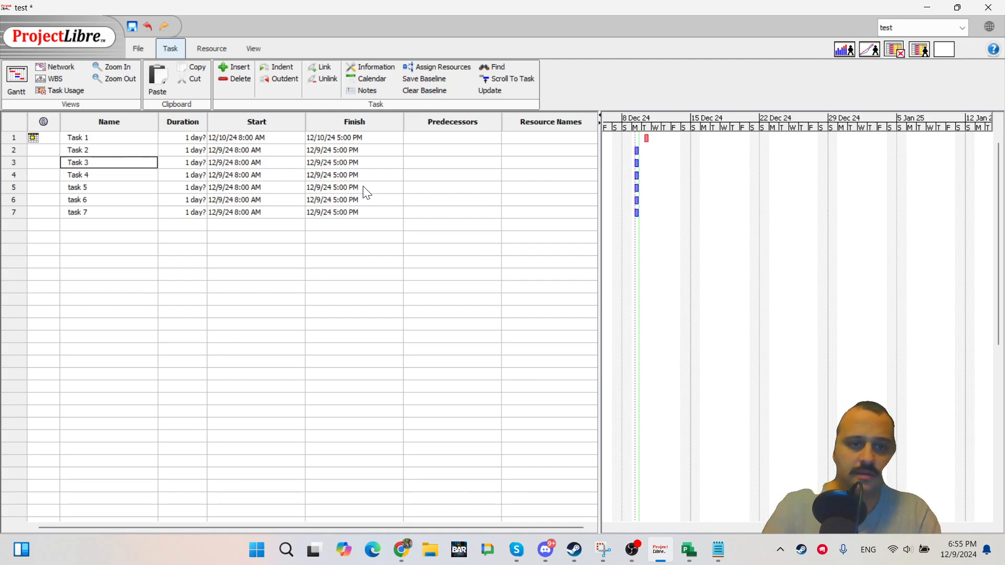
left_click(349, 251)
double_click(164, 162)
key("ctrl+z")
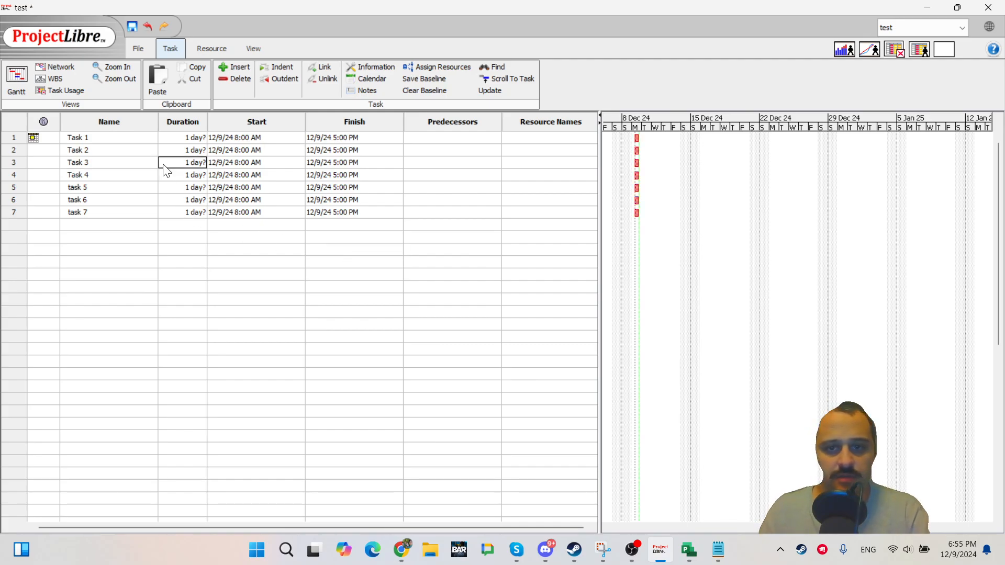
left_click(202, 274)
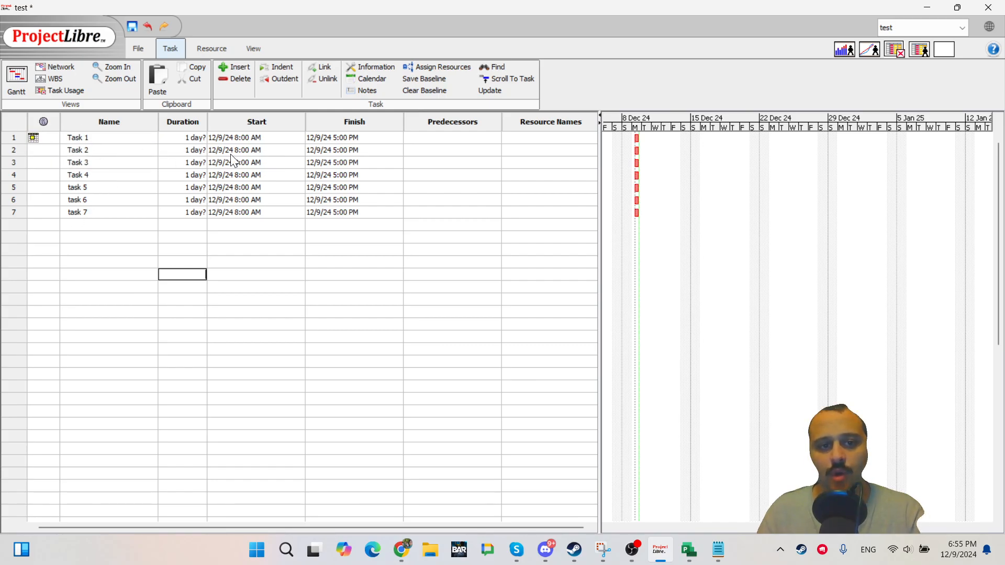
Set Task 1's constraint type to As Soon As Possible in its task information.
double_click(77, 137)
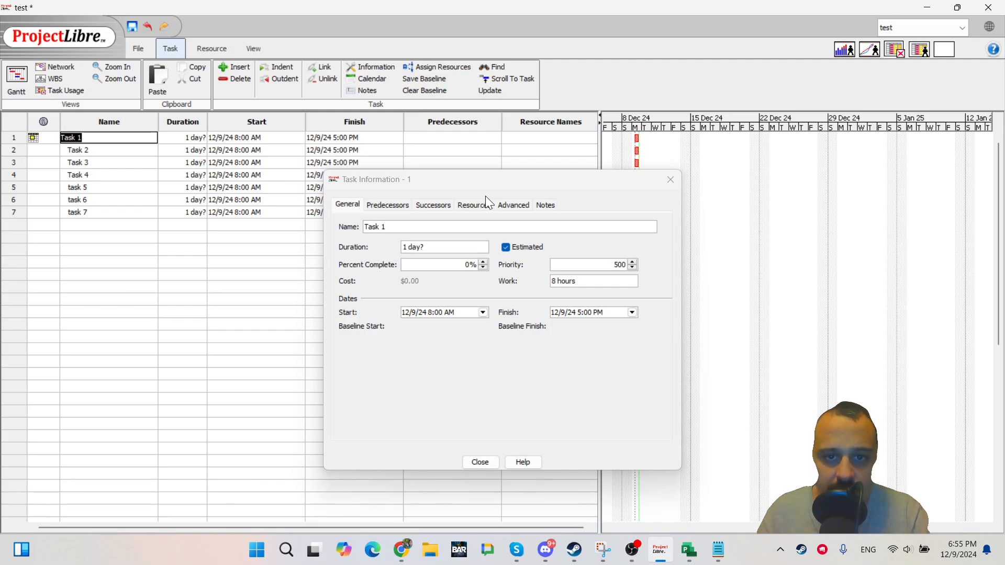
left_click(511, 203)
left_click(450, 277)
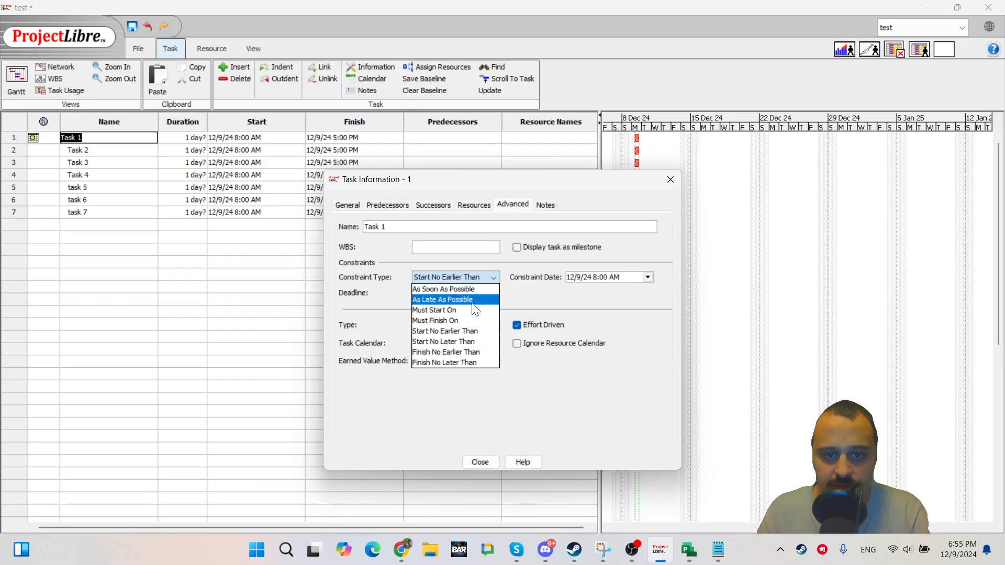
left_click(473, 290)
left_click(480, 463)
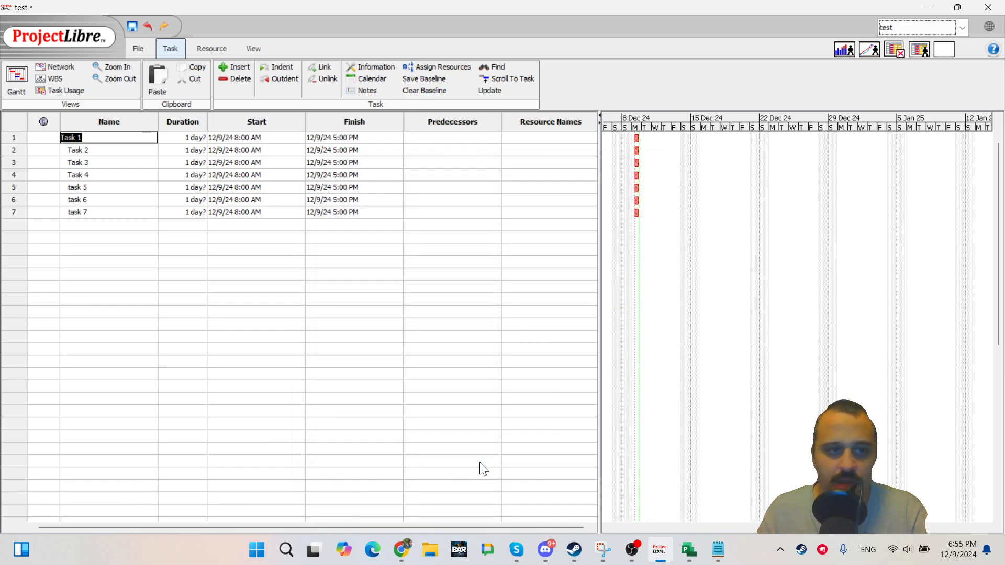
Set Task 1's start date to 12/20/24 from the date picker.
left_click(354, 337)
left_click(198, 150)
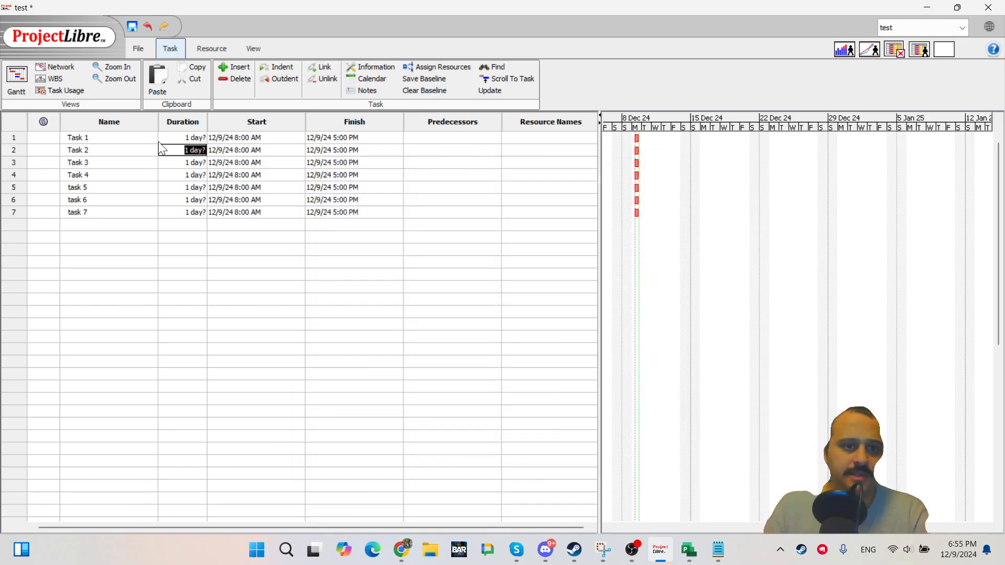
left_click(119, 140)
left_click(128, 189)
left_click(273, 137)
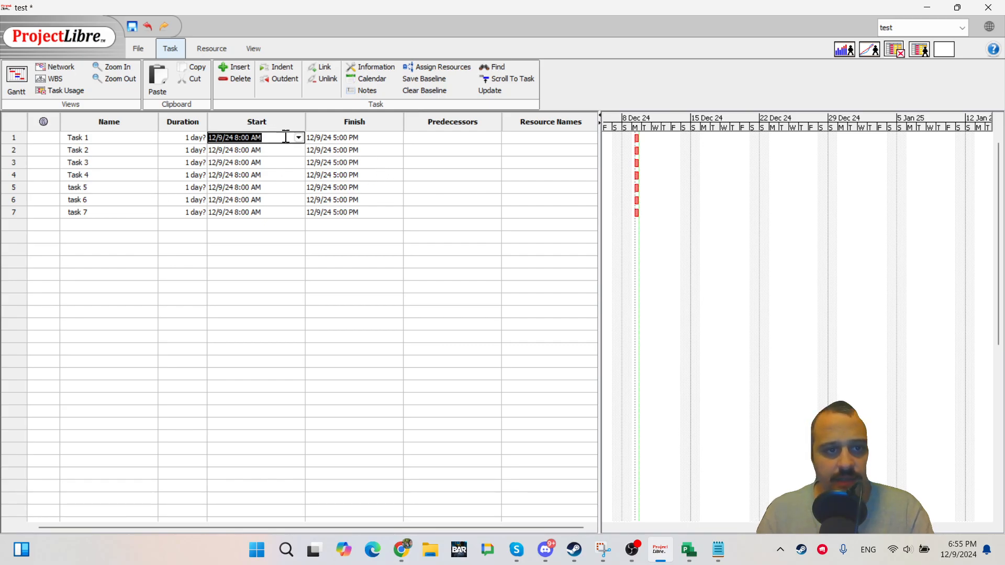
left_click(299, 138)
left_click(317, 197)
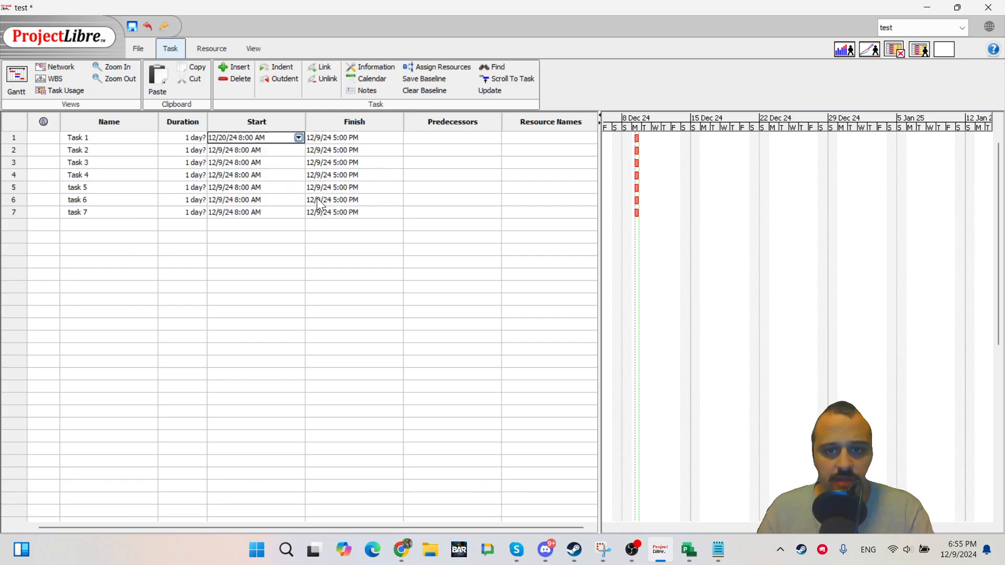
left_click(261, 264)
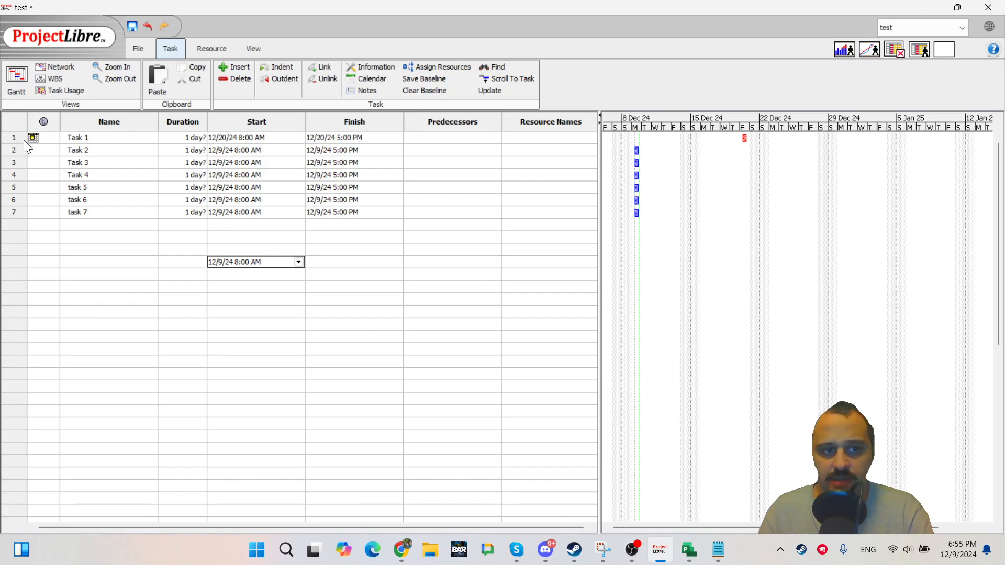
Undo the Task 1 start date change.
left_click(307, 200)
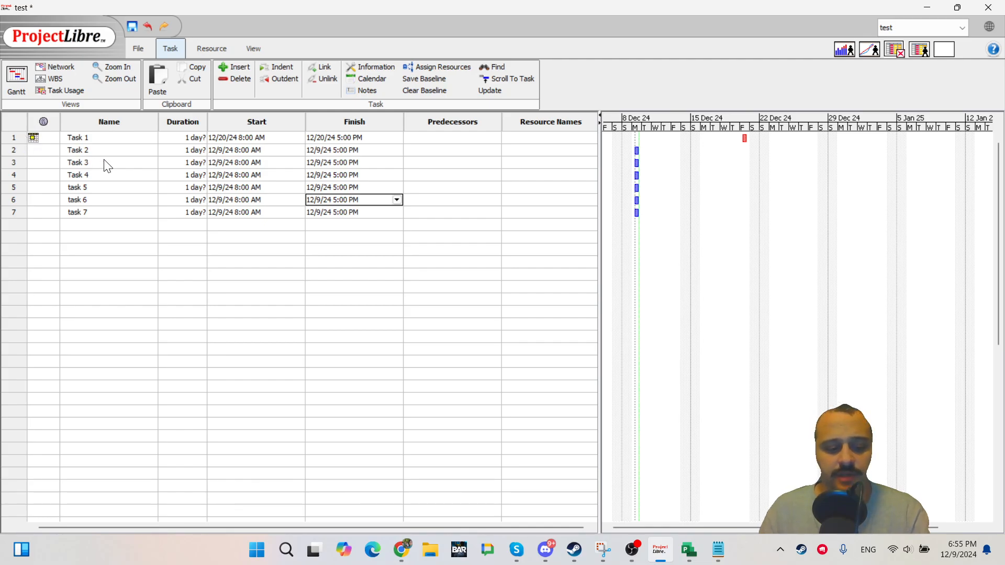
key("ctrl+z")
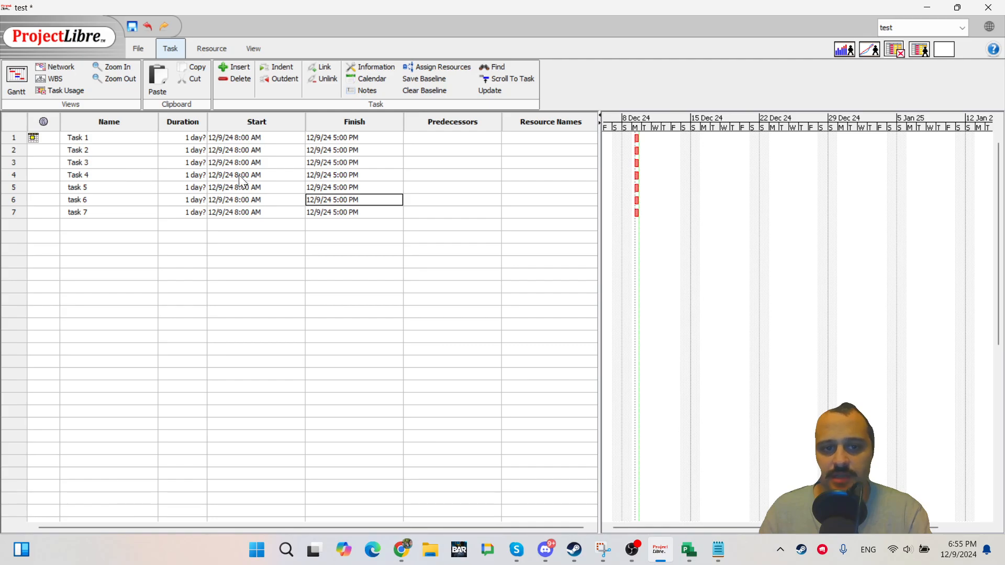
left_click(46, 140)
Set Task 1's constraint type back to As Soon As Possible in its task information.
double_click(132, 138)
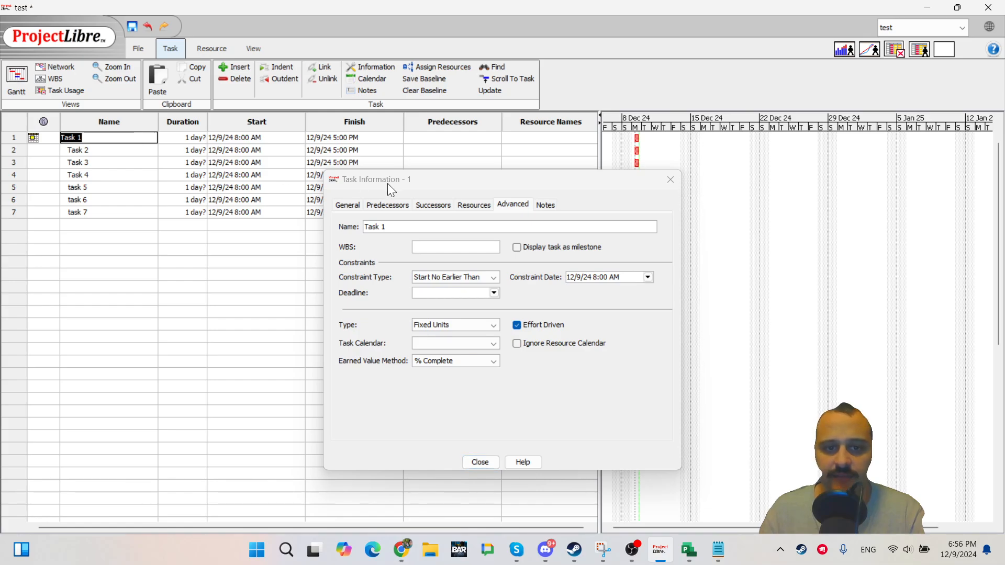
left_click(493, 277)
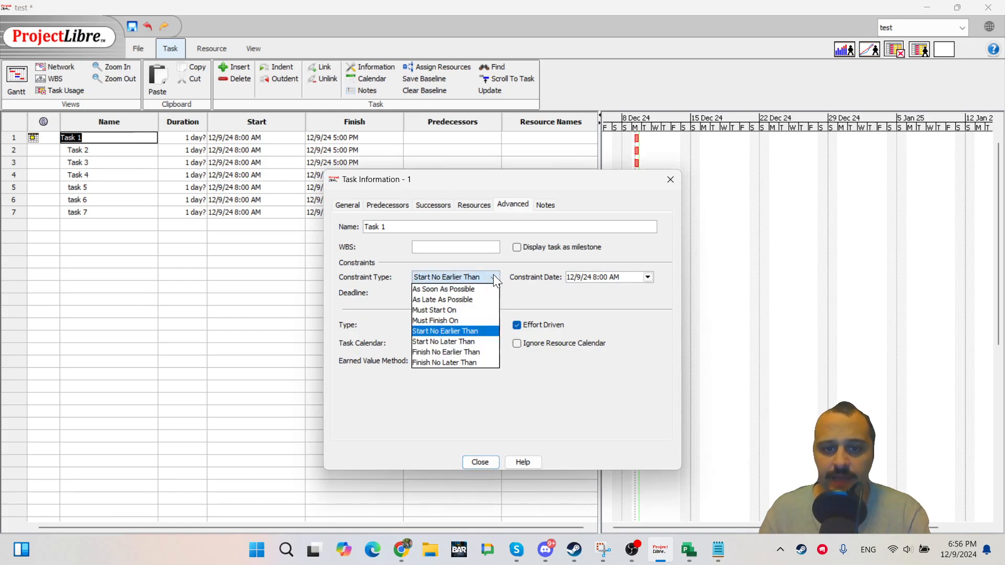
left_click(445, 291)
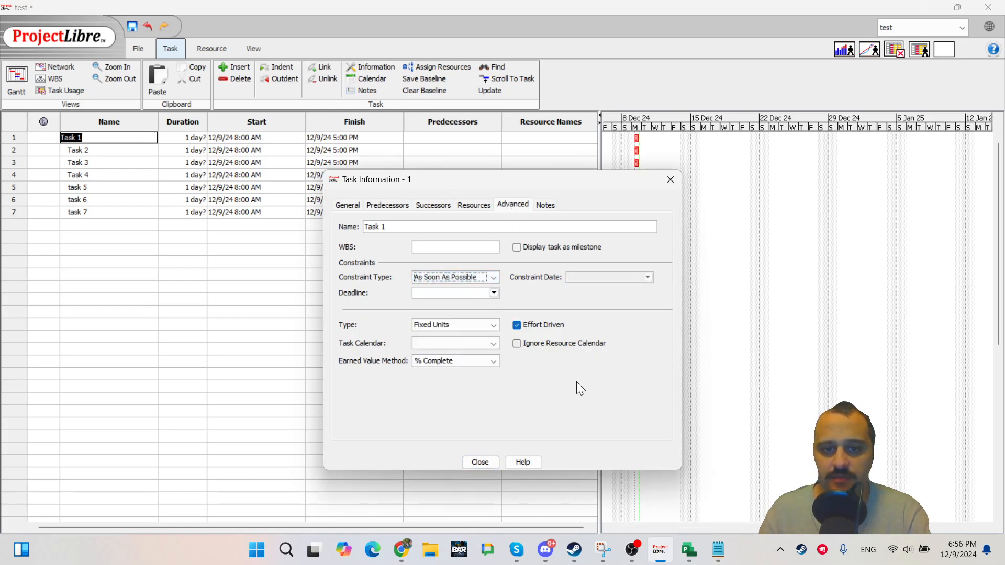
left_click(490, 464)
left_click(382, 317)
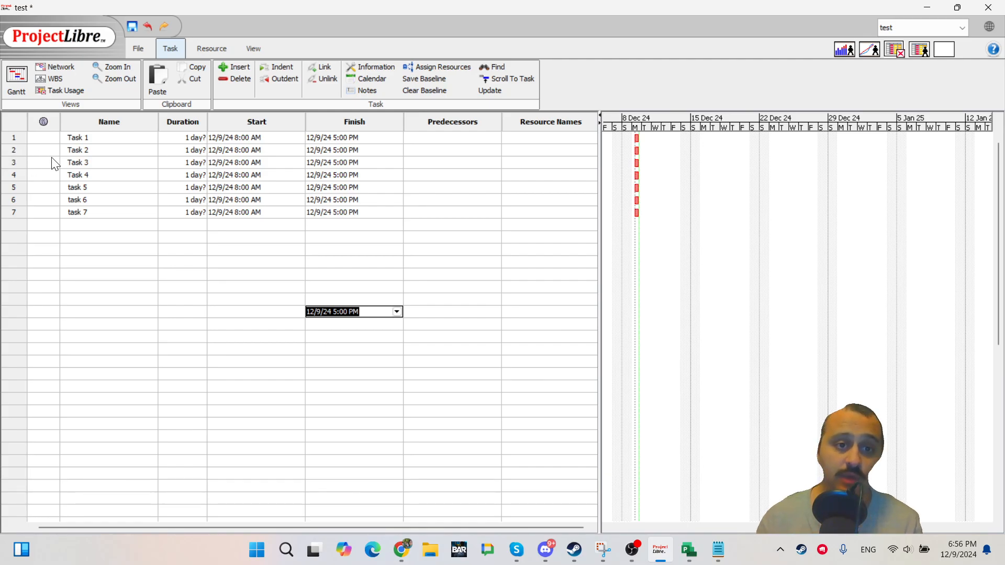
Review the task table's duration, start date picker and name cells without changing them.
double_click(169, 174)
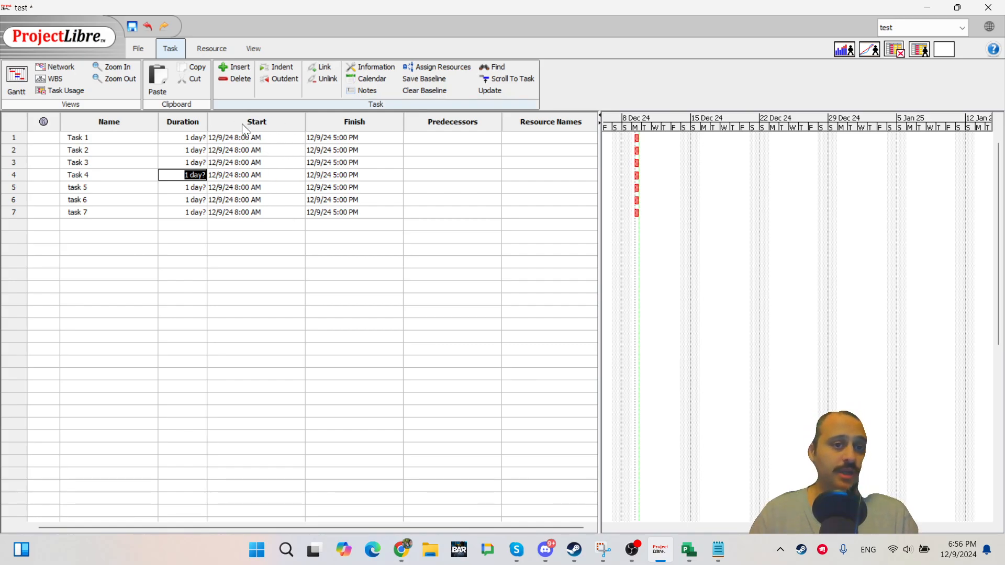
left_click(298, 163)
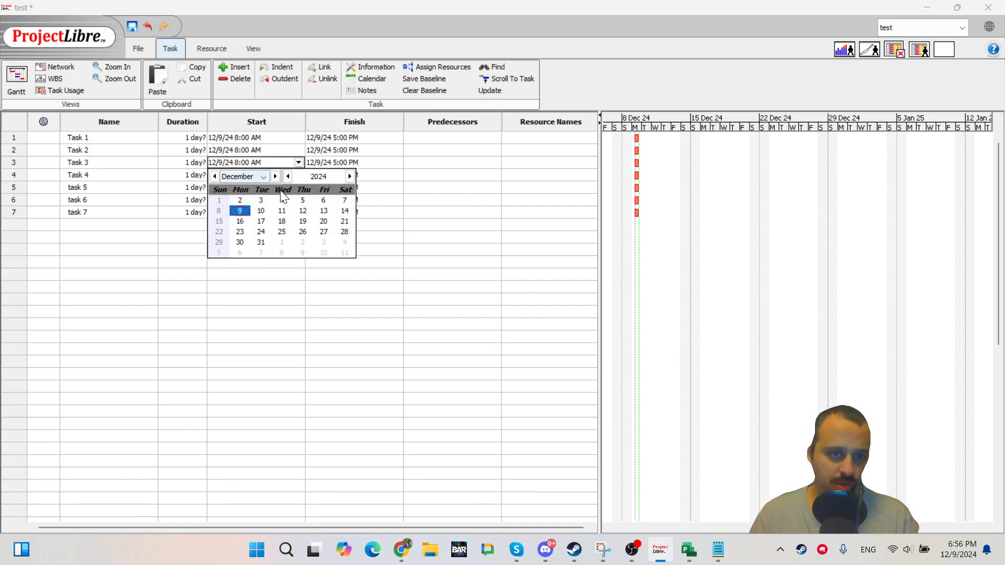
left_click(400, 187)
left_click(398, 188)
left_click(251, 175)
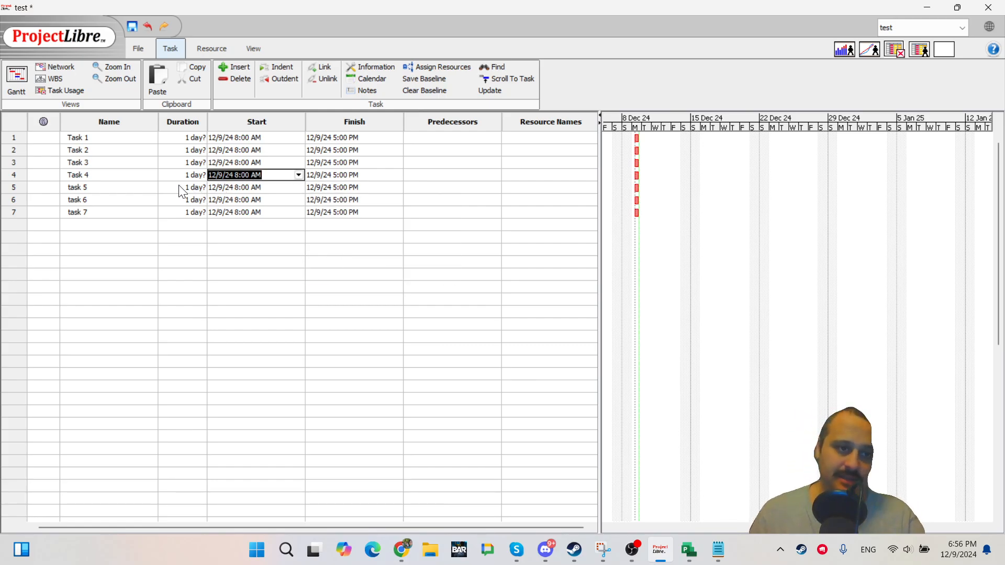
left_click(101, 175)
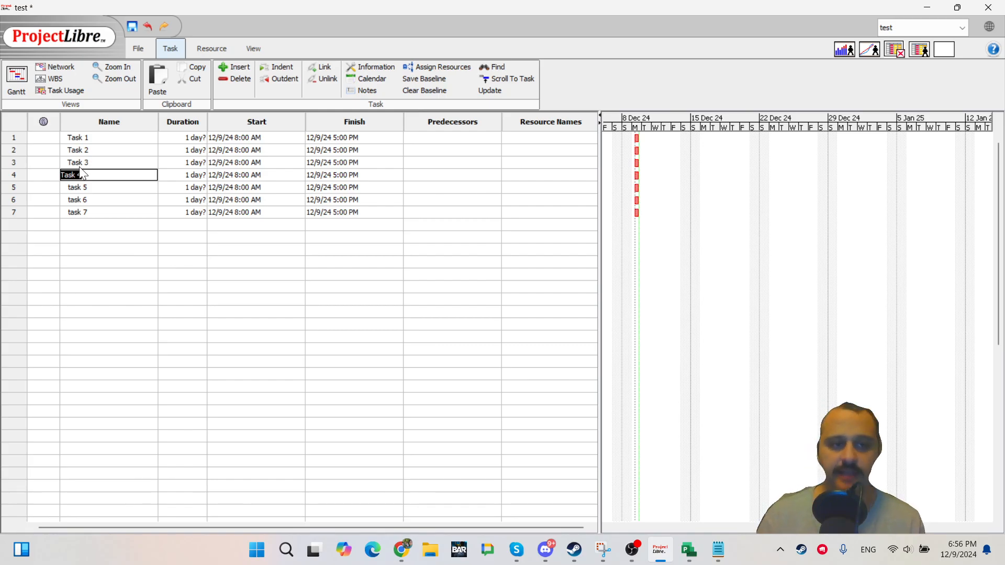
left_click(108, 211)
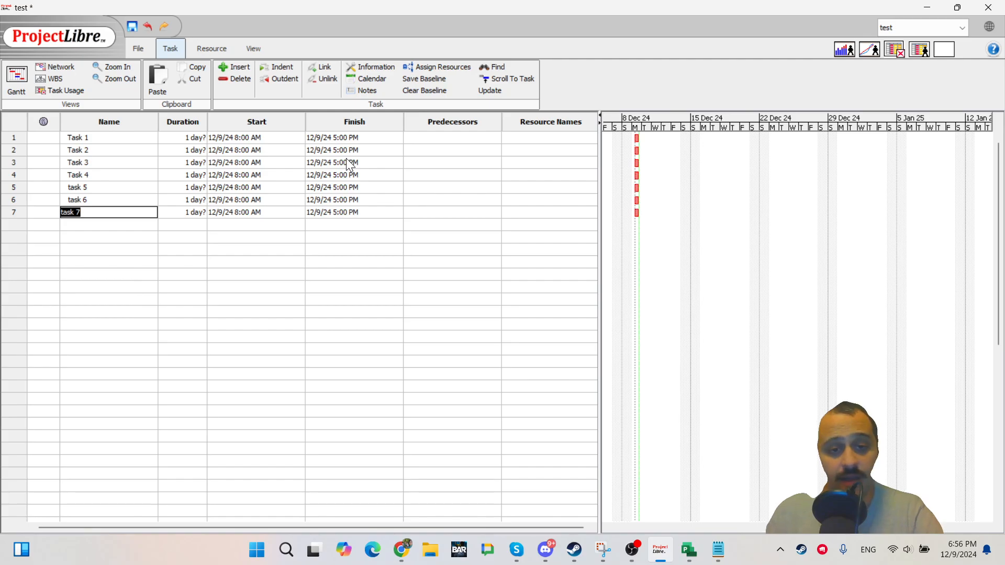
left_click(410, 235)
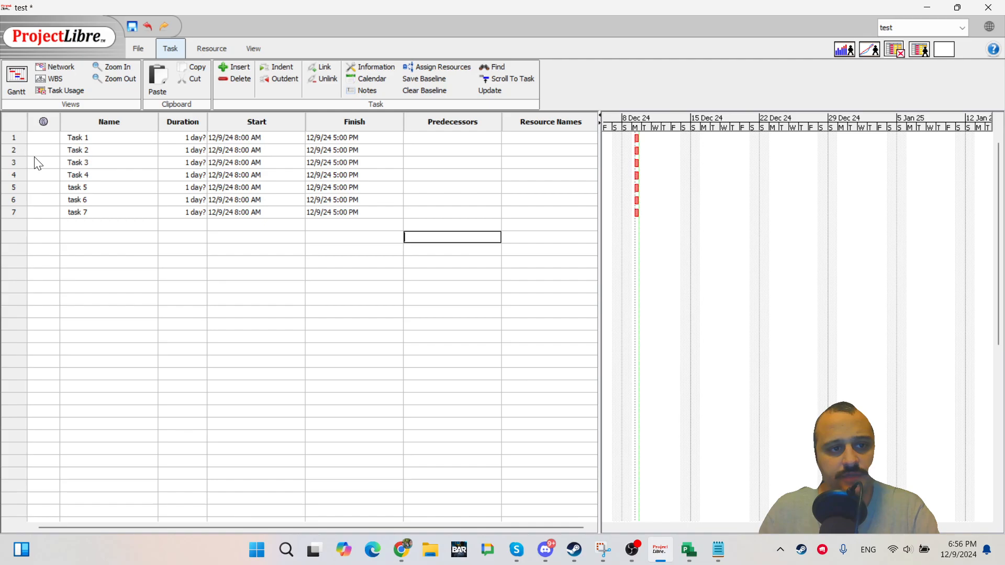
Open Task 1's task information from its predecessors cell and close it again.
left_click(455, 138)
left_click(451, 175)
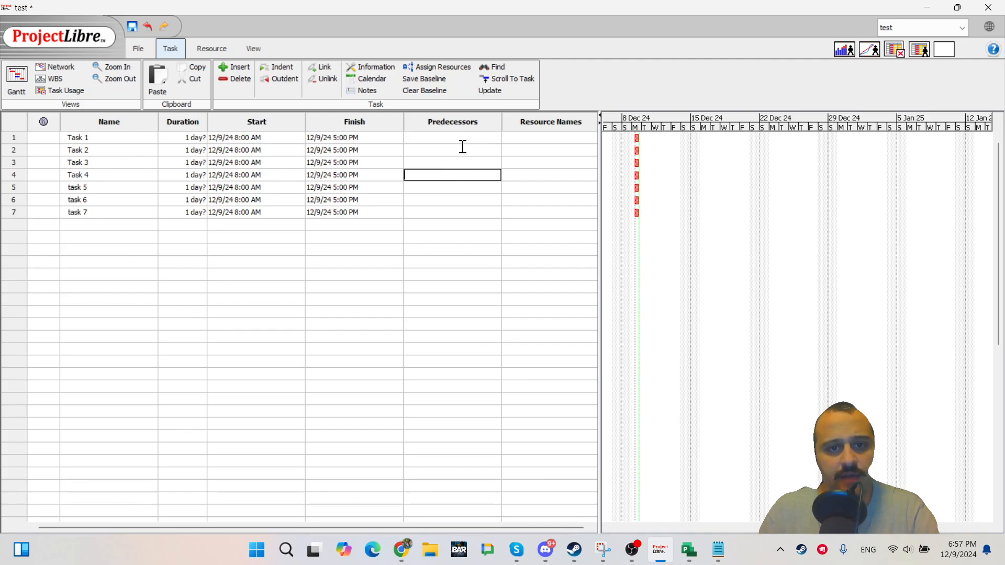
left_click(463, 148)
left_click(466, 138)
double_click(450, 139)
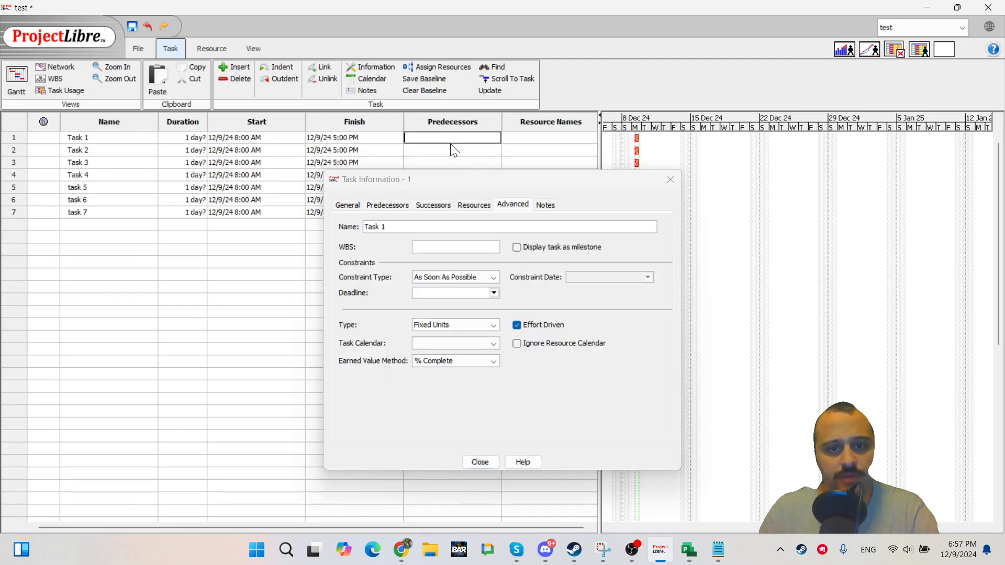
left_click(665, 182)
left_click(451, 161)
left_click(462, 139)
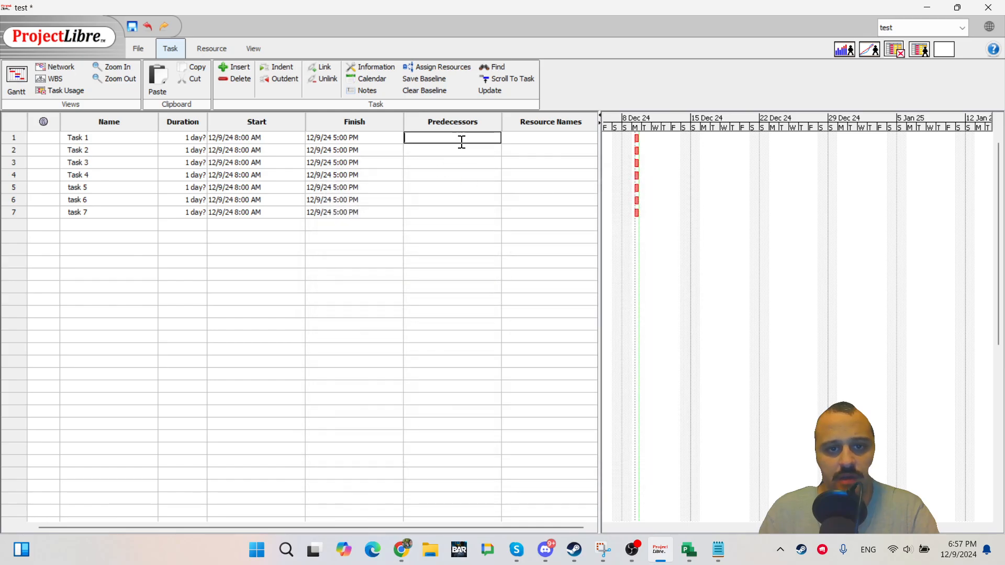
Set Task 1 as the predecessor of Task 2.
left_click(455, 152)
type("1")
key("Return")
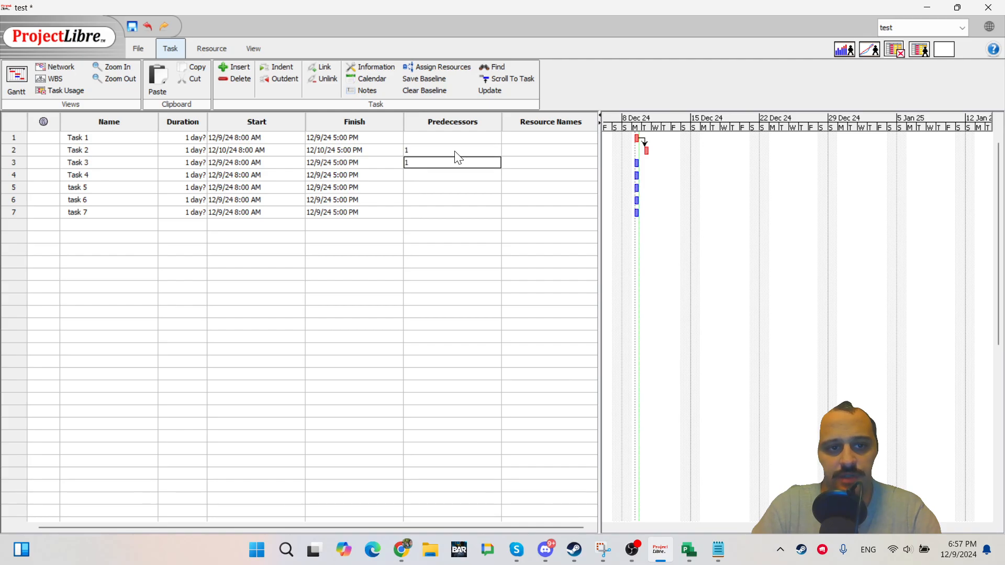
Try entering 1;2 as Task 3's predecessors, dismiss the error, and set Task 3's predecessor to 2.
type("1;2")
key("Return")
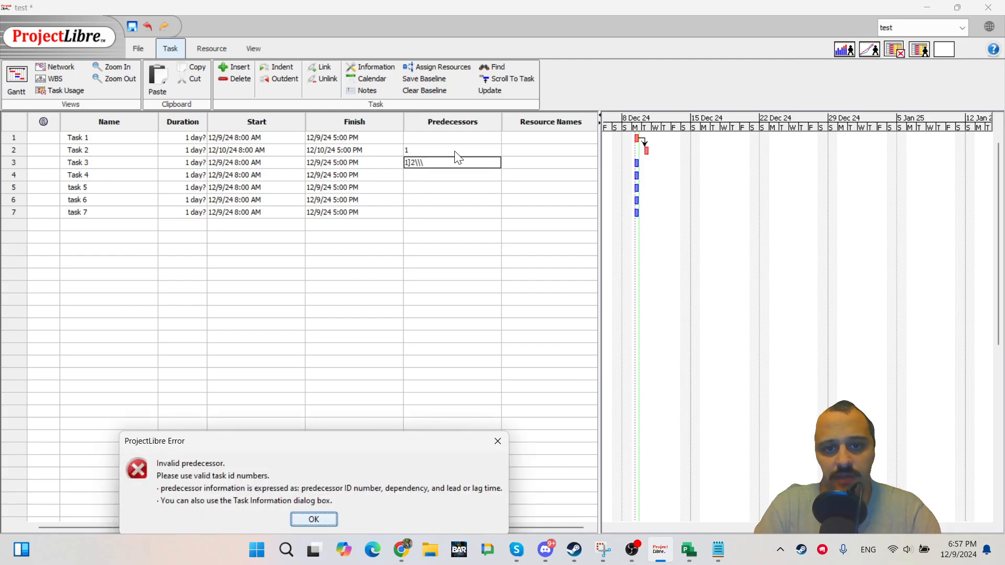
key("Return")
type("2")
key("Return")
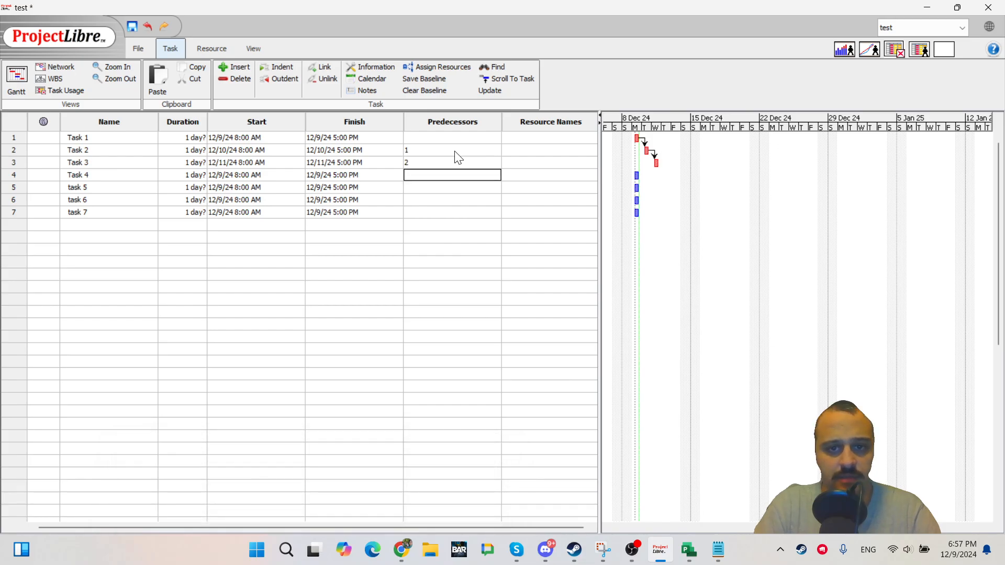
key("Left")
key("Left")
key("Left")
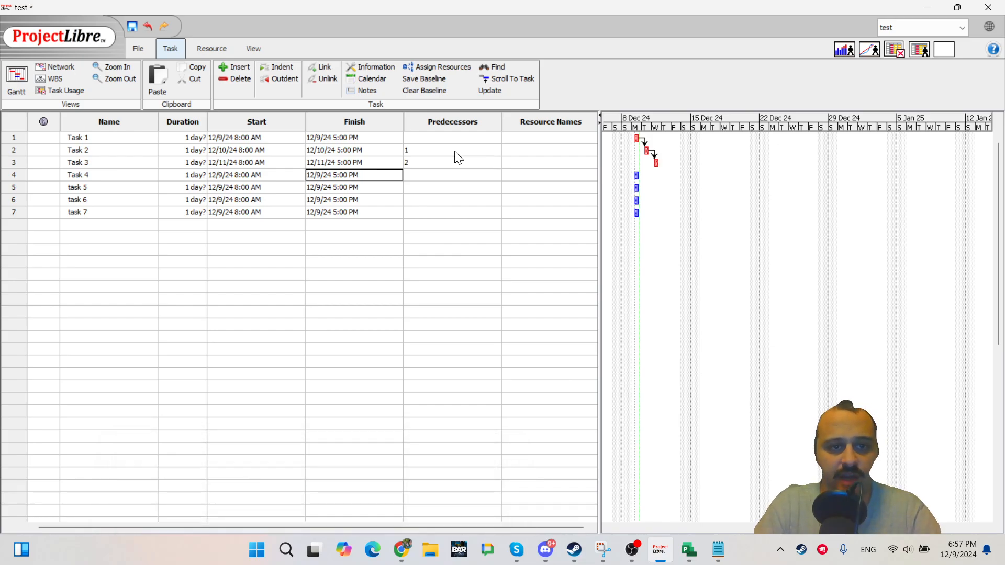
key("Right")
key("Right")
key("Right")
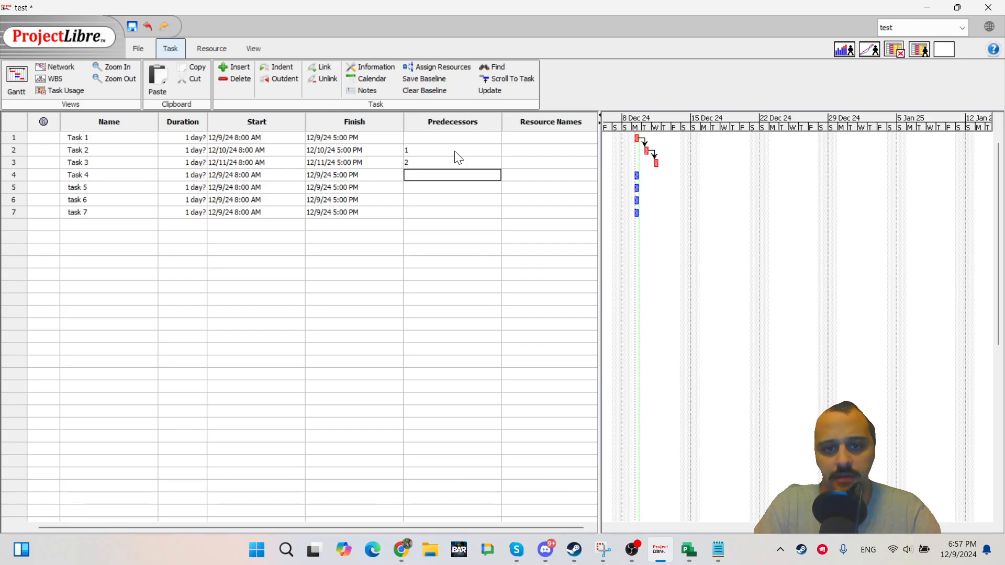
Delete the Task 2 and Task 3 rows twice, undoing each deletion.
key("Up")
key("Up")
key("shift+Down")
key("Delete")
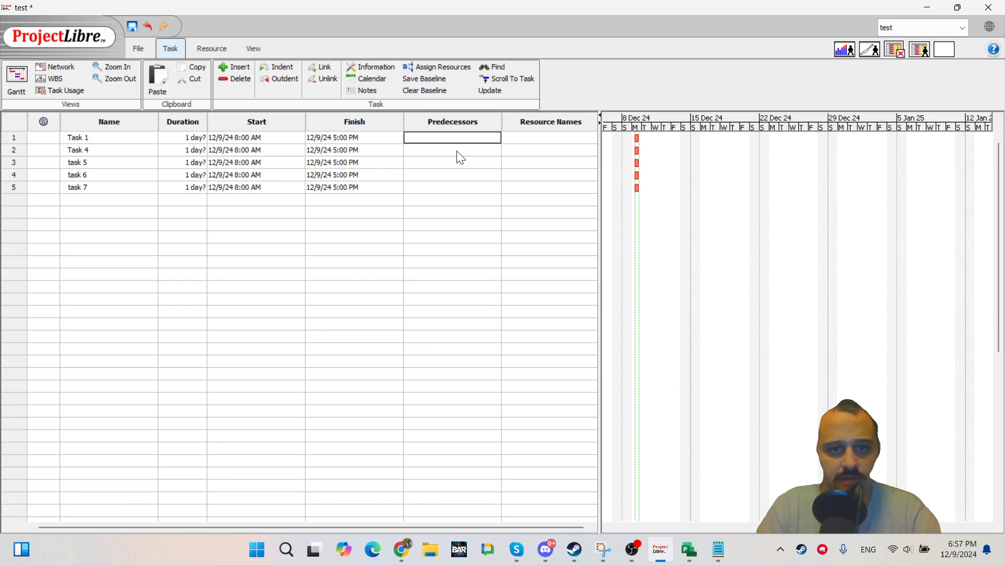
key("ctrl+z")
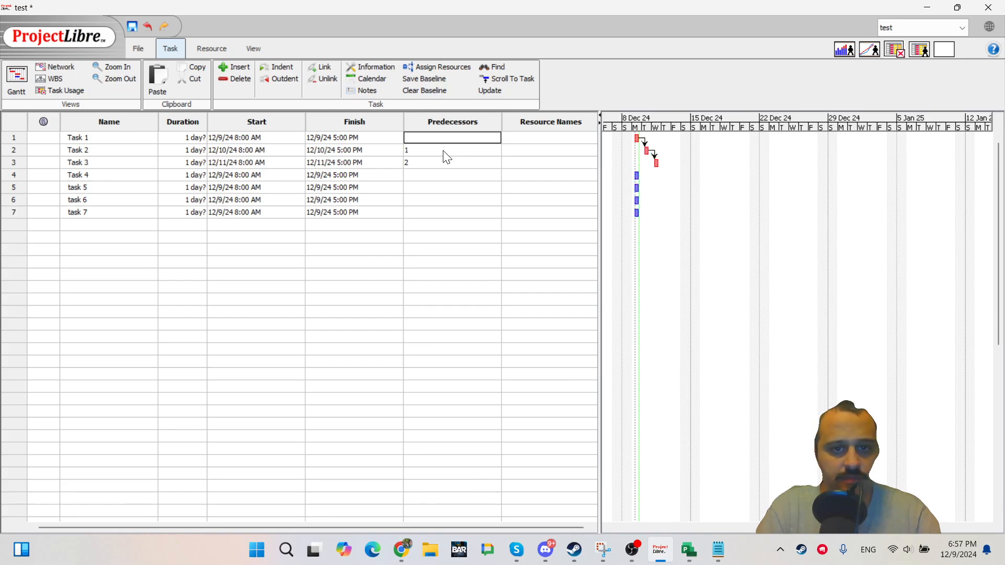
left_click(443, 152)
key("shift+Down")
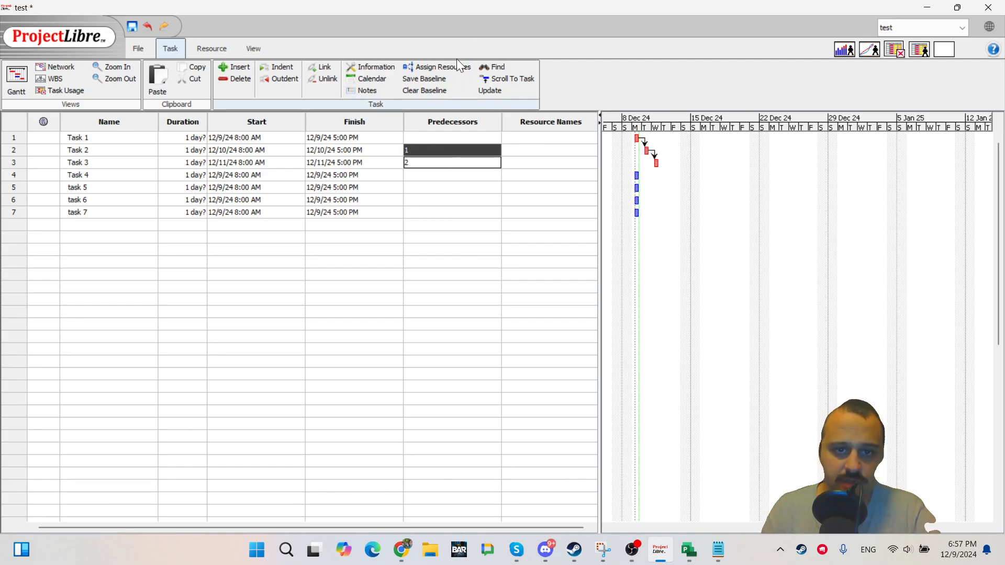
key("Delete")
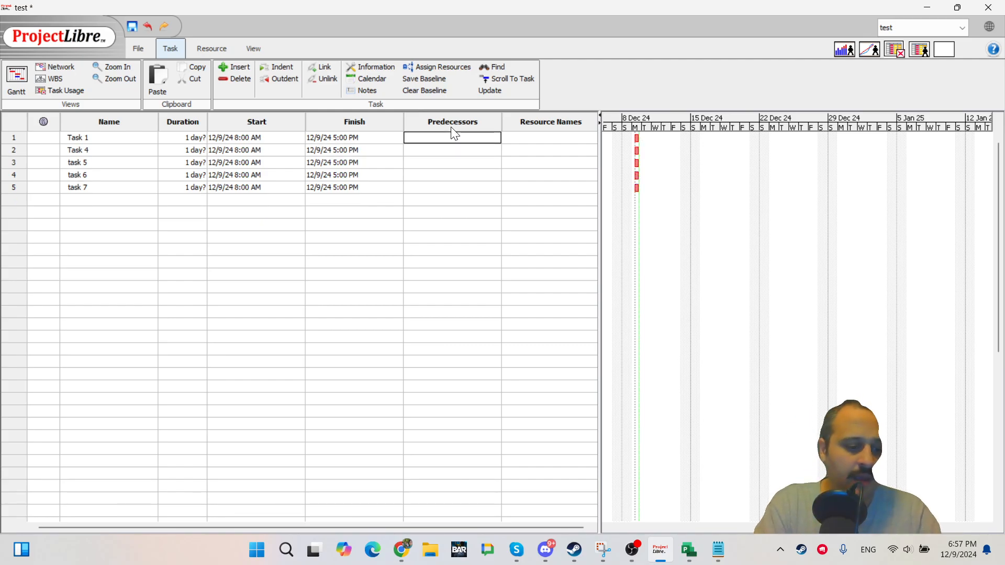
key("ctrl+z")
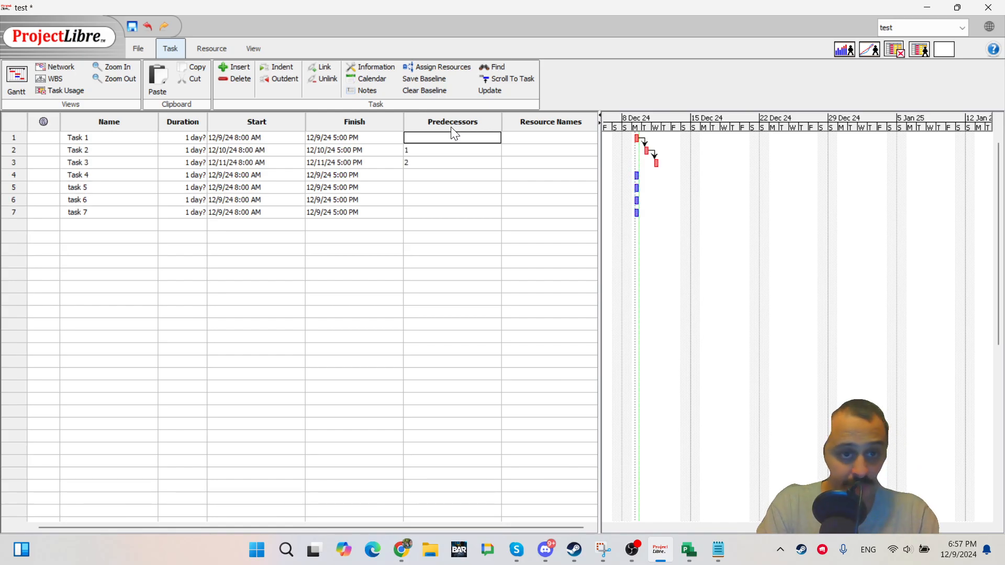
Clear Task 2's predecessor and re-enter 1 as its predecessor.
key("Down")
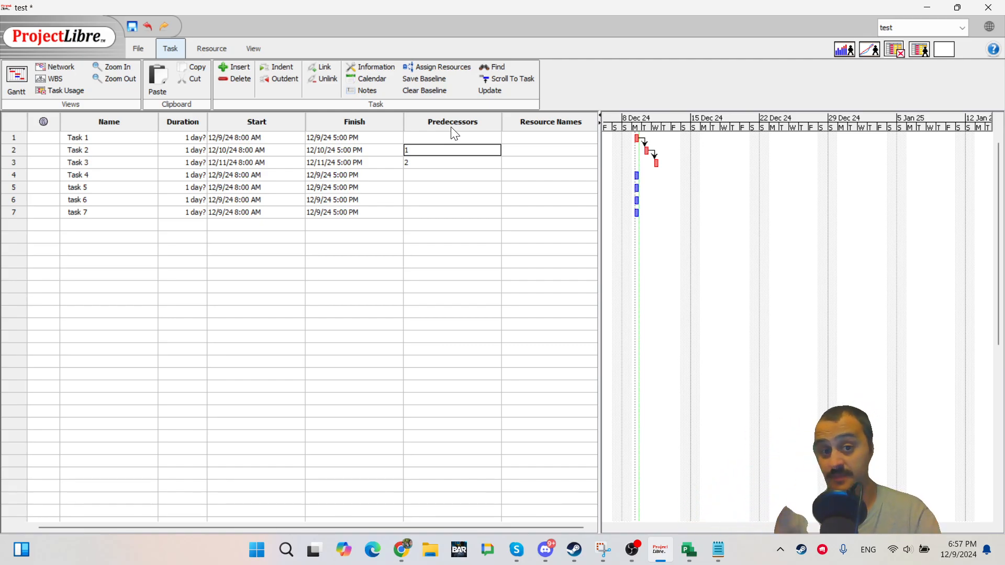
left_click(438, 246)
left_click(435, 150)
left_click(431, 187)
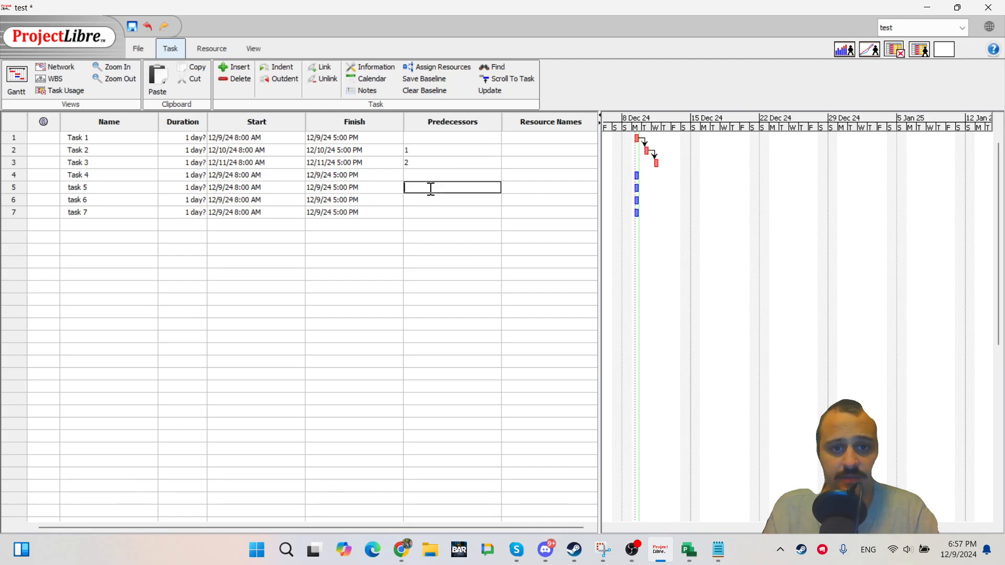
left_click(434, 150)
left_click(435, 184)
left_click(436, 152)
left_click(437, 152)
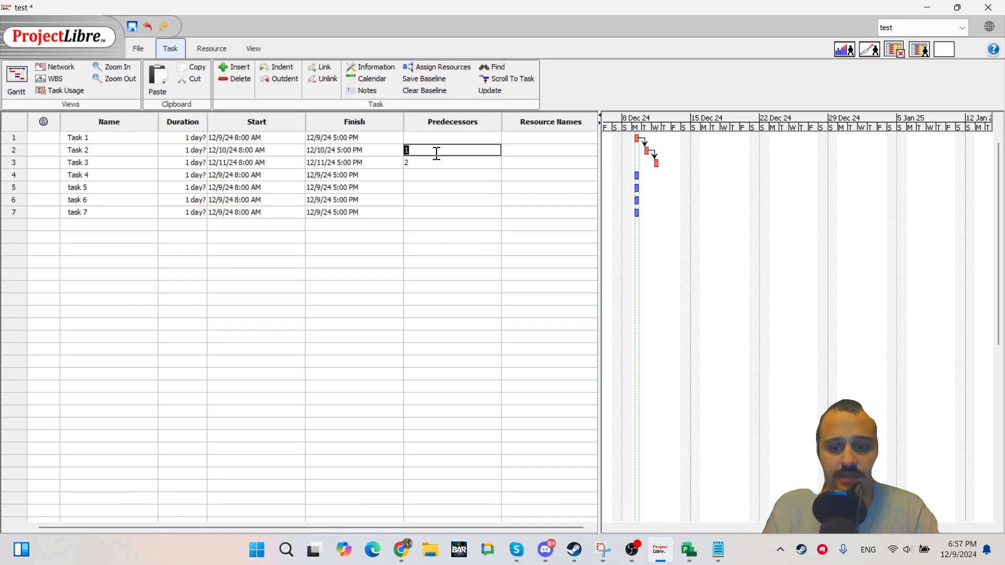
key("BackSpace")
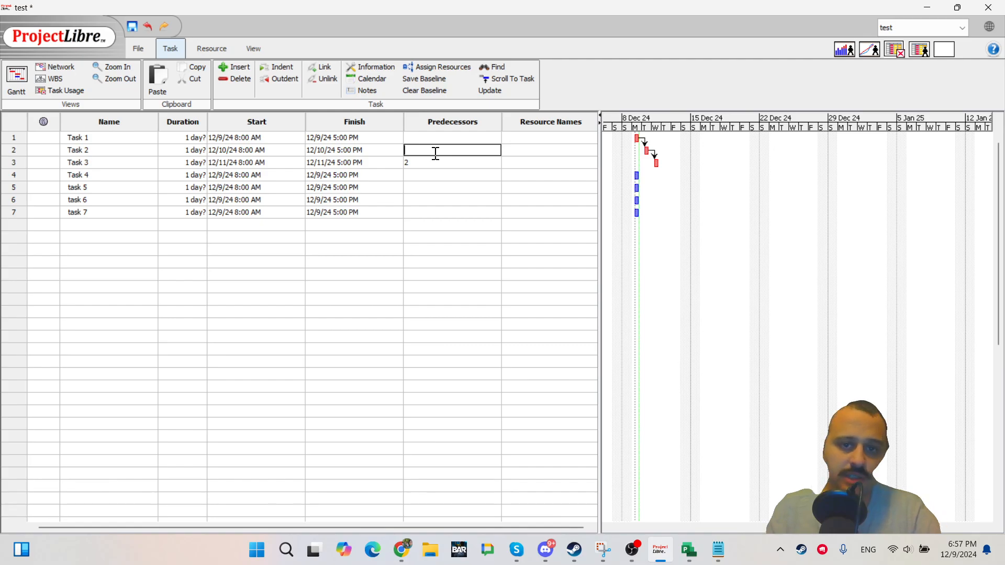
key("Return")
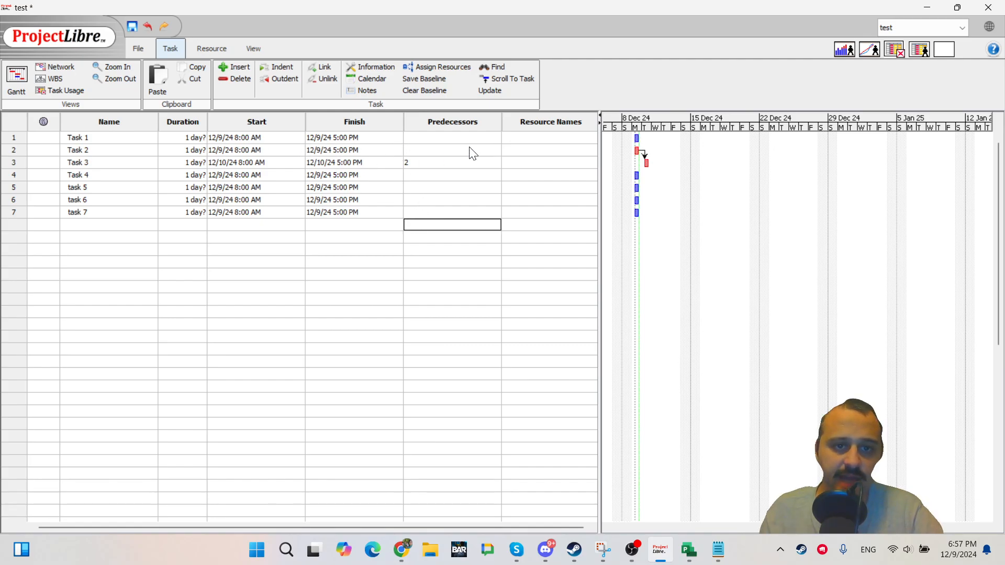
left_click(430, 151)
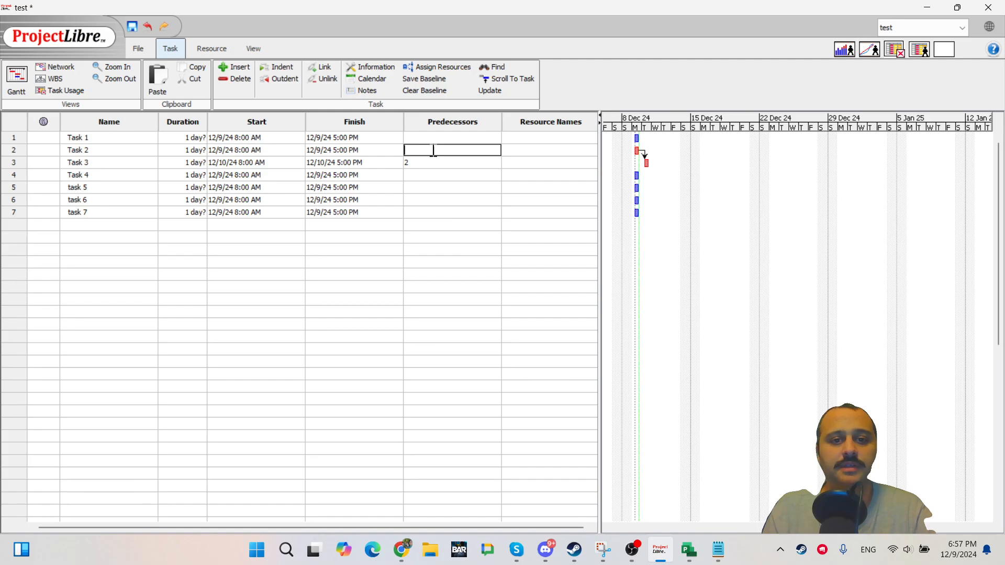
type("1")
left_click(434, 189)
double_click(431, 151)
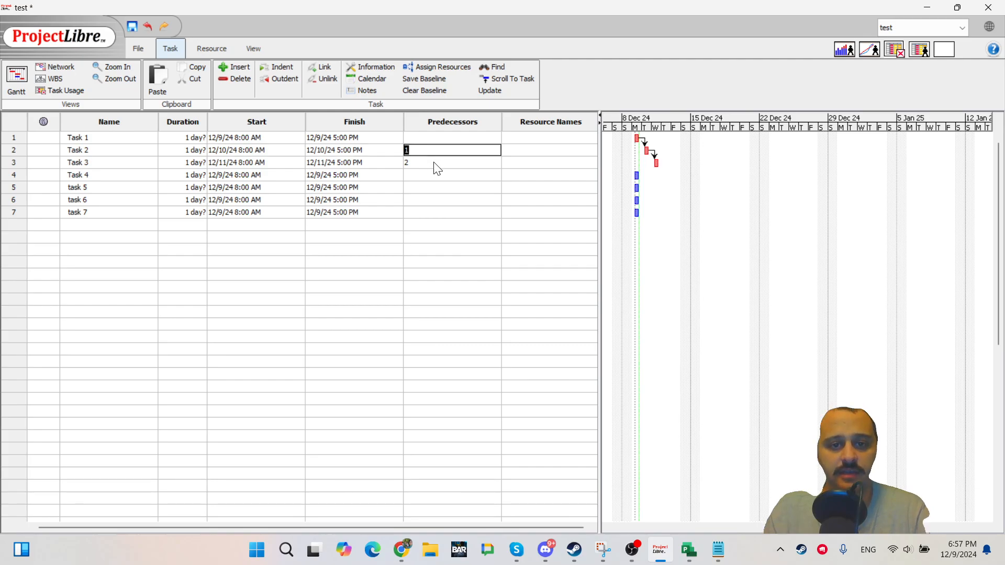
Delete the Task 2 and Task 3 rows once more and undo the deletion.
double_click(435, 165)
left_click(436, 147)
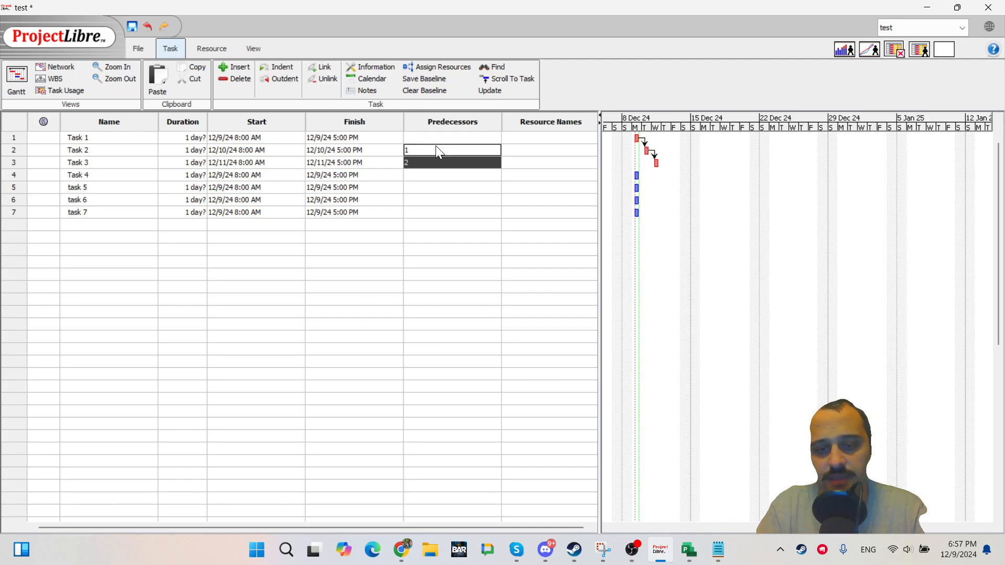
key("Delete")
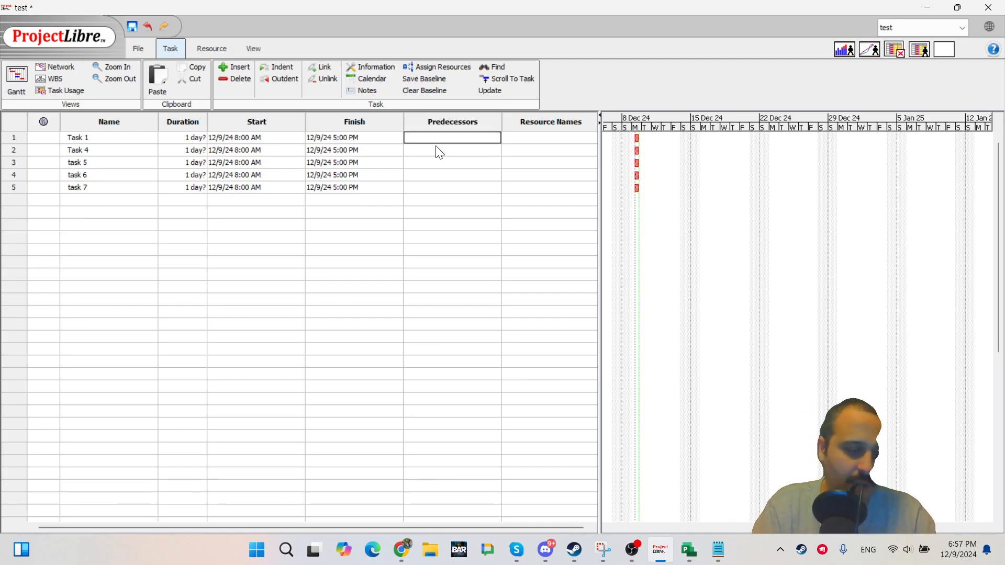
key("ctrl+z")
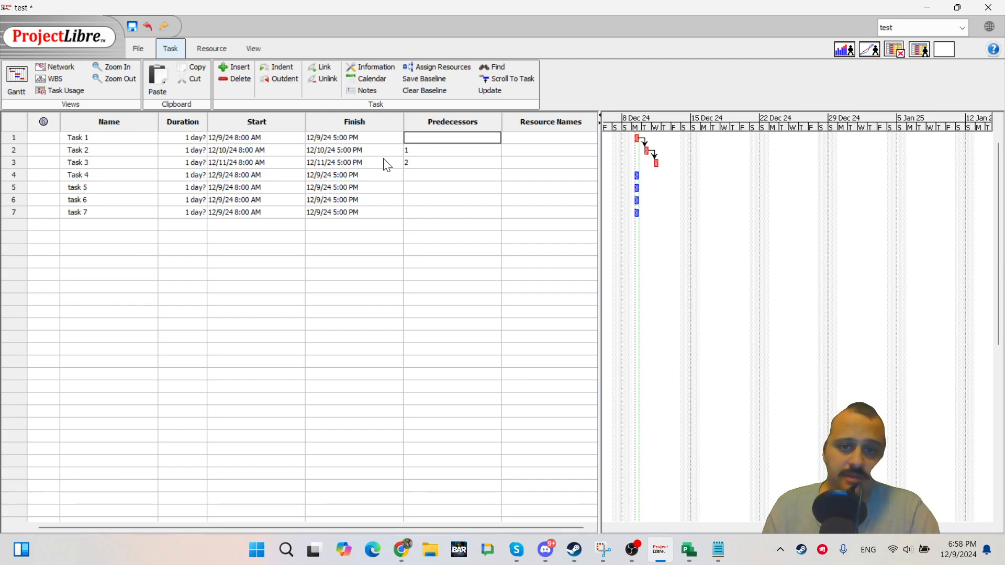
Select the whole Predecessors column, delete it, and undo the deletion.
left_click(449, 127)
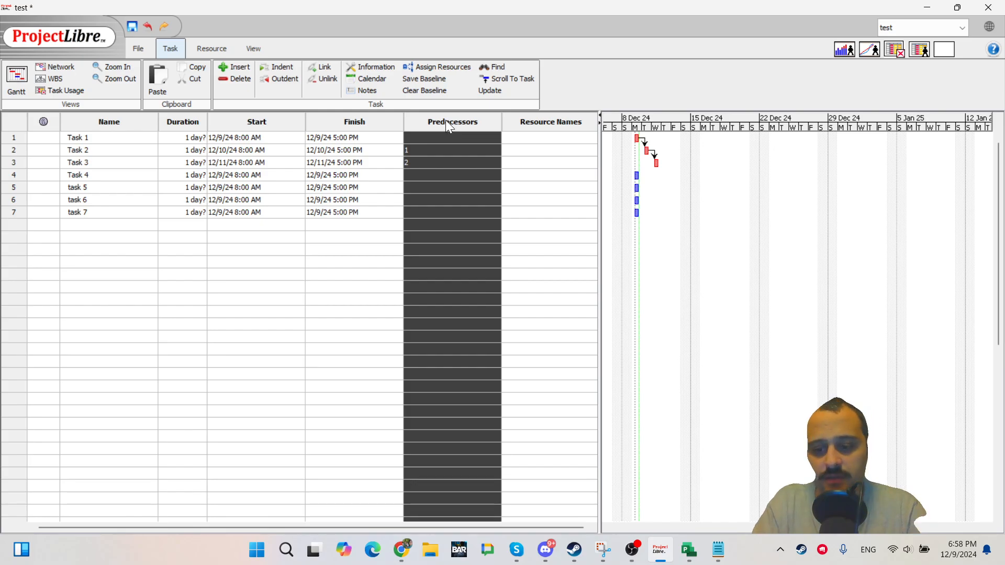
key("Delete")
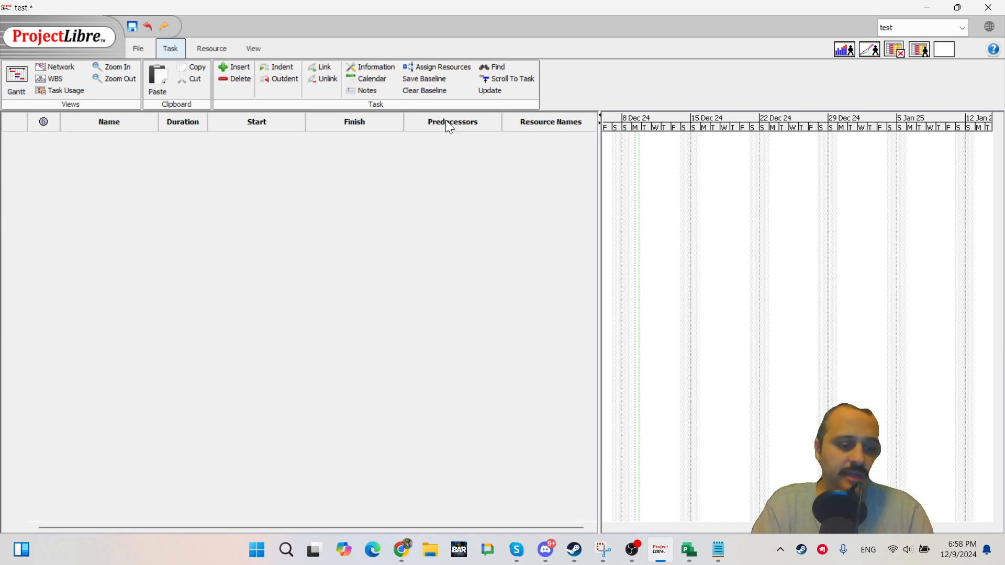
key("ctrl+z")
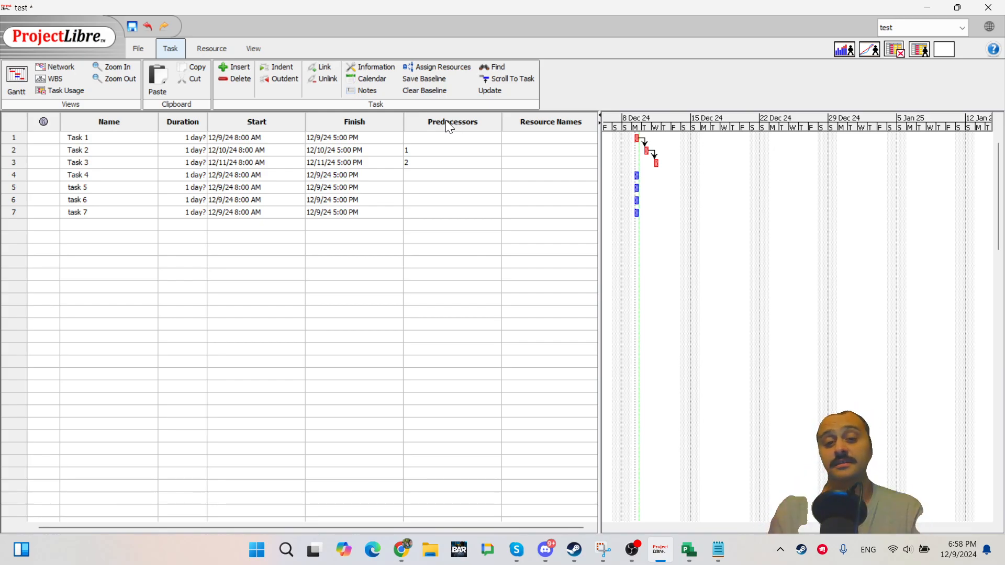
left_click(418, 247)
left_click(424, 138)
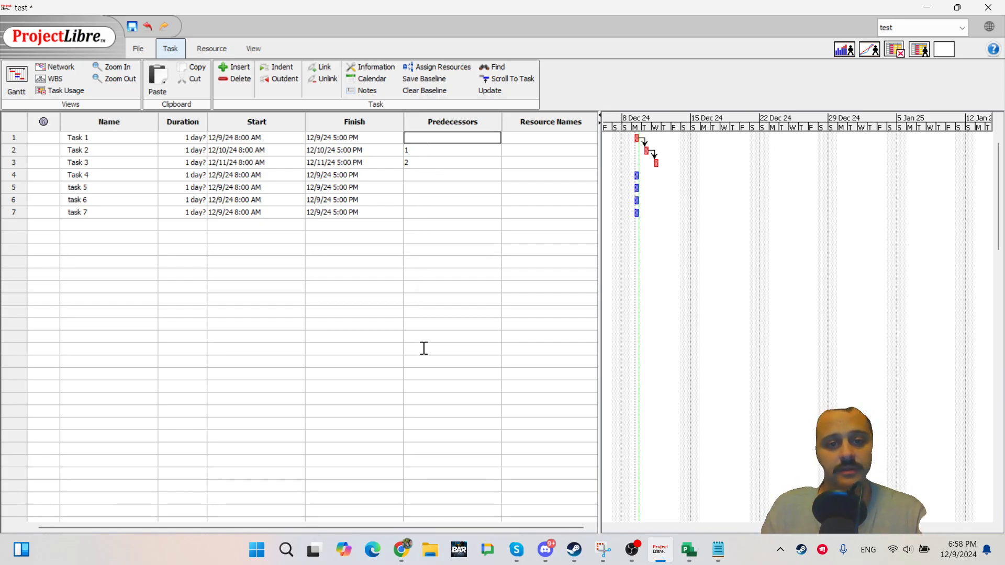
left_click(449, 411)
left_click(444, 139, "shift")
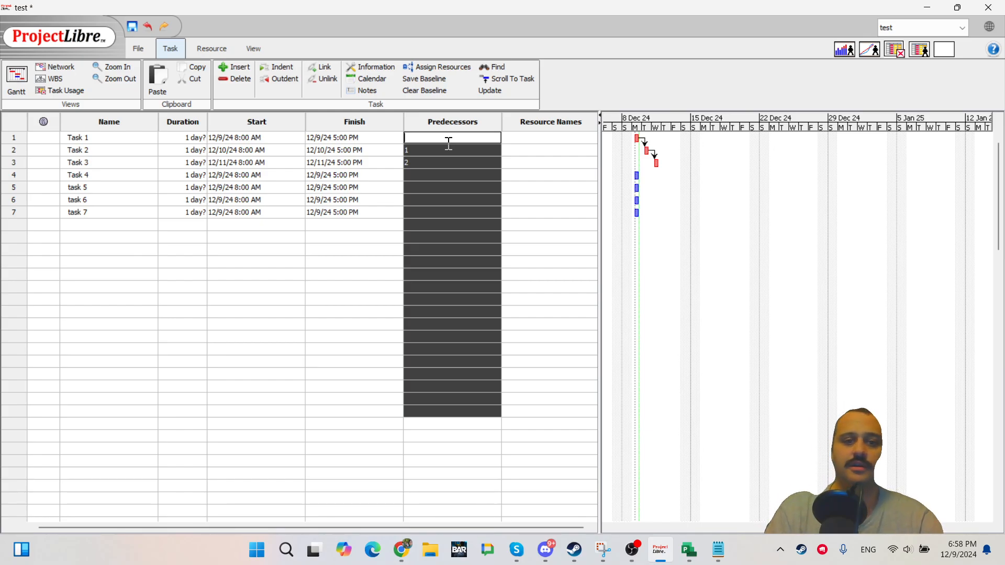
left_click(443, 199)
left_click(431, 214)
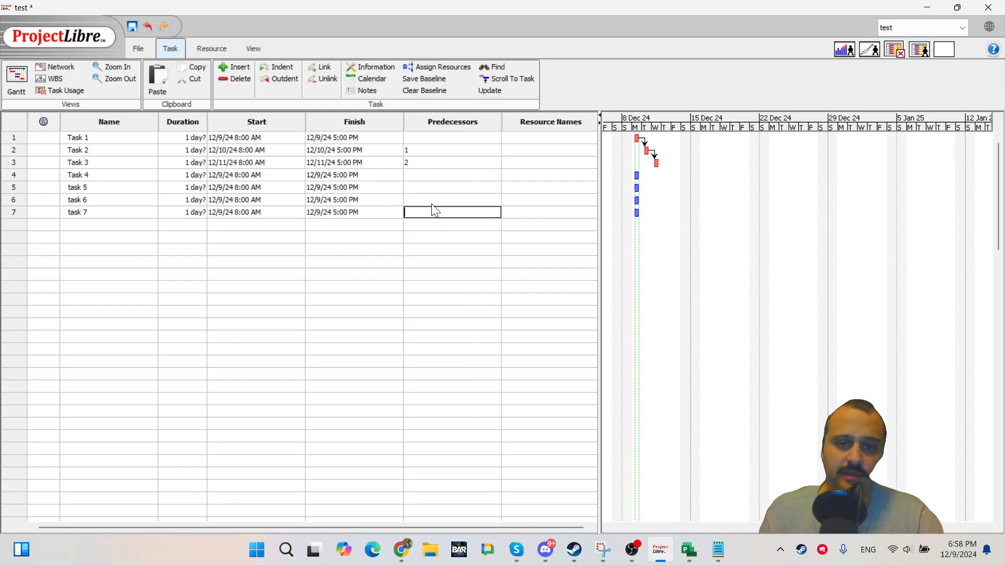
left_click(436, 138, "shift")
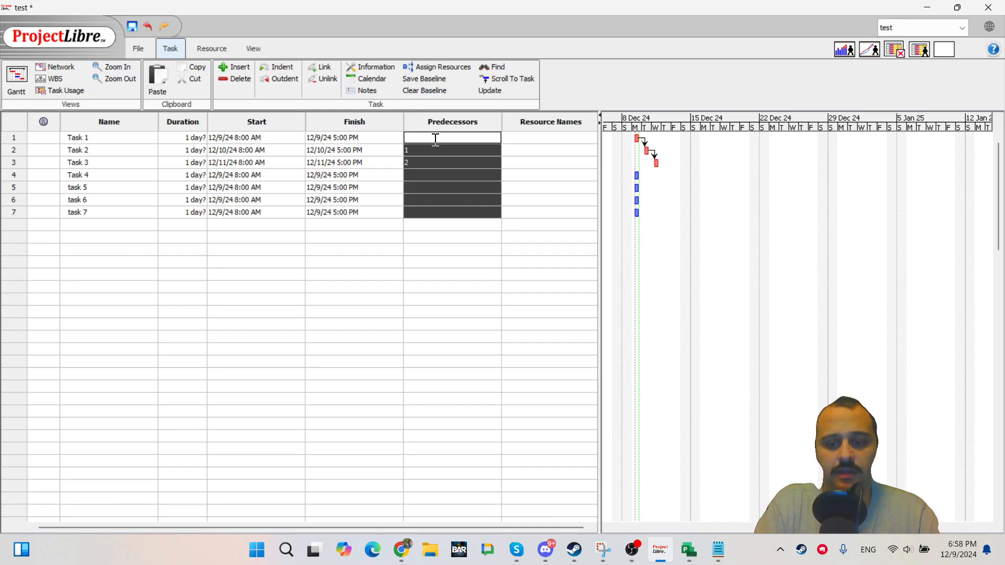
left_click(532, 186)
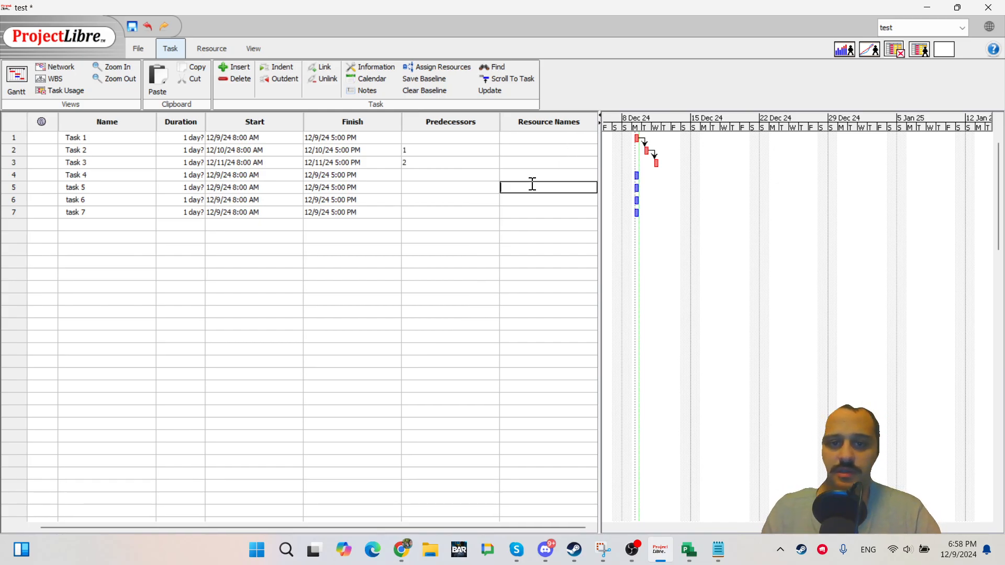
Try to clear Task 3's predecessor entry.
left_click(443, 151)
left_click(439, 189, "shift")
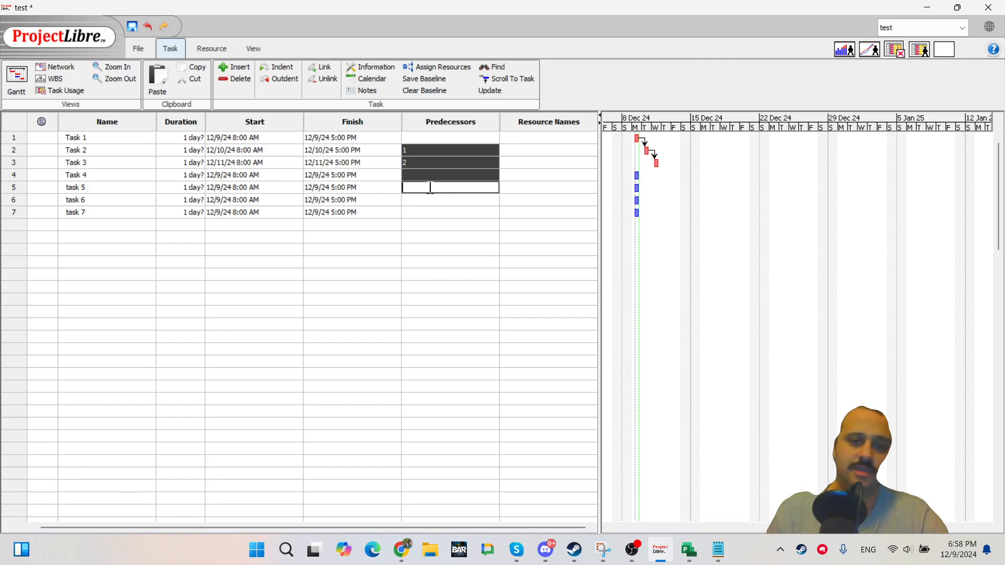
left_click(407, 236)
left_click(419, 150)
left_click(418, 164, "shift")
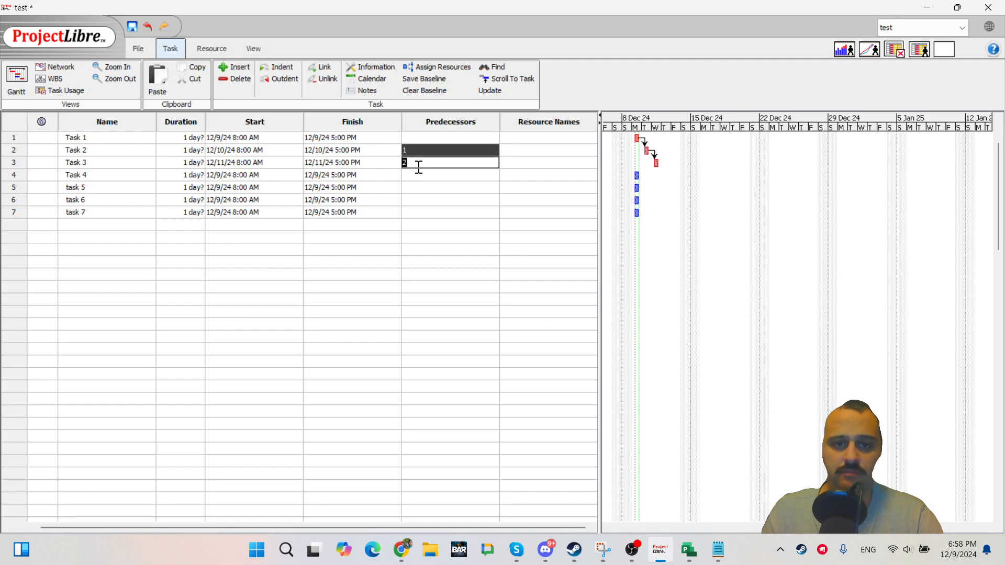
key("BackSpace")
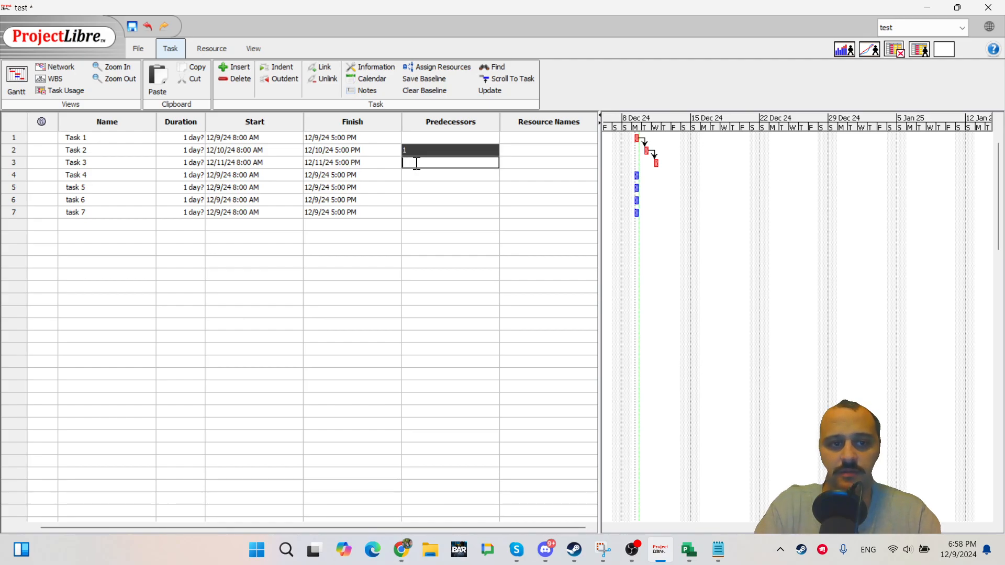
key("Return")
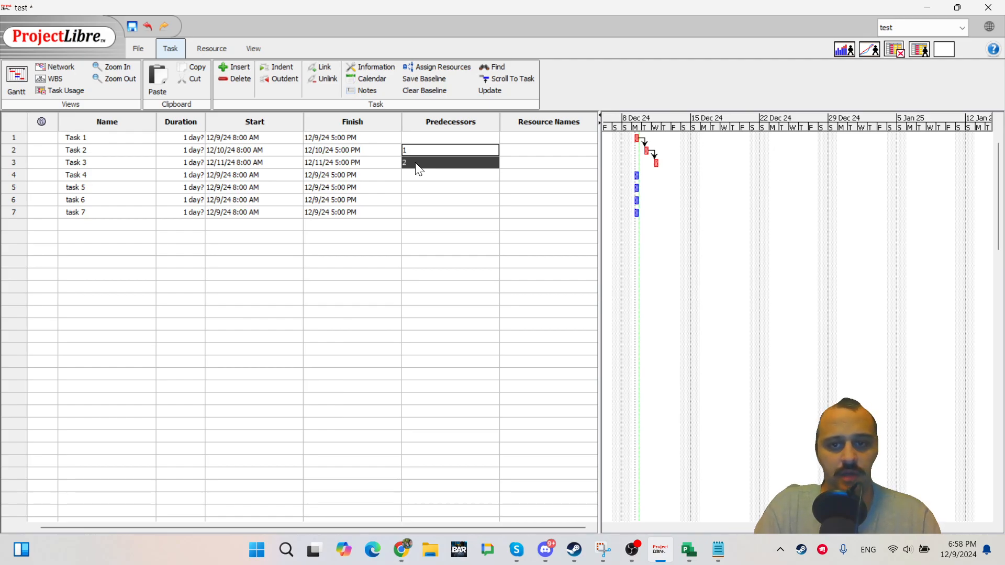
Delete the Task 2 row, then the Task 2 and Task 3 rows together, undoing each deletion.
key("ctrl+z")
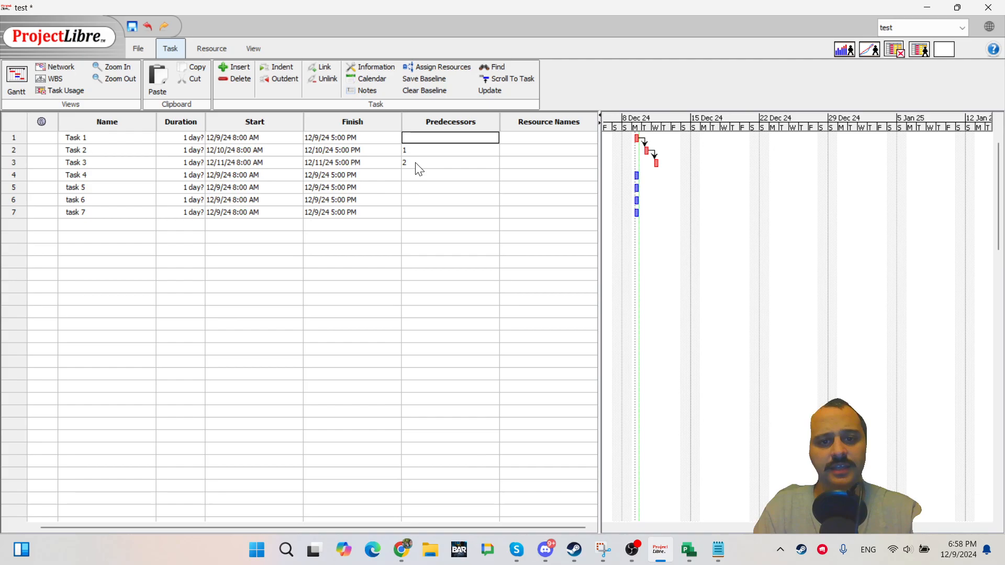
key("Down")
key("Delete")
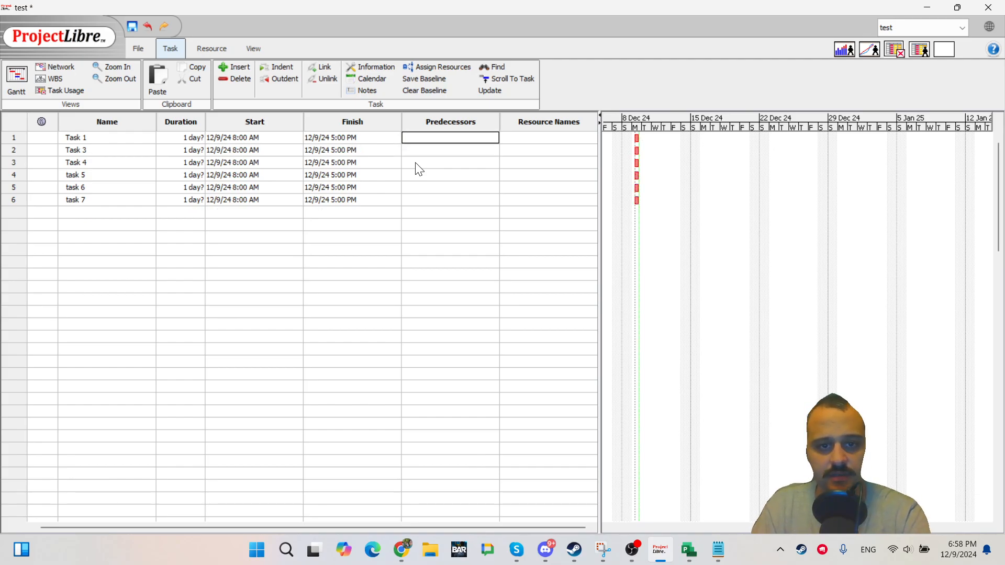
key("ctrl+z")
key("Down")
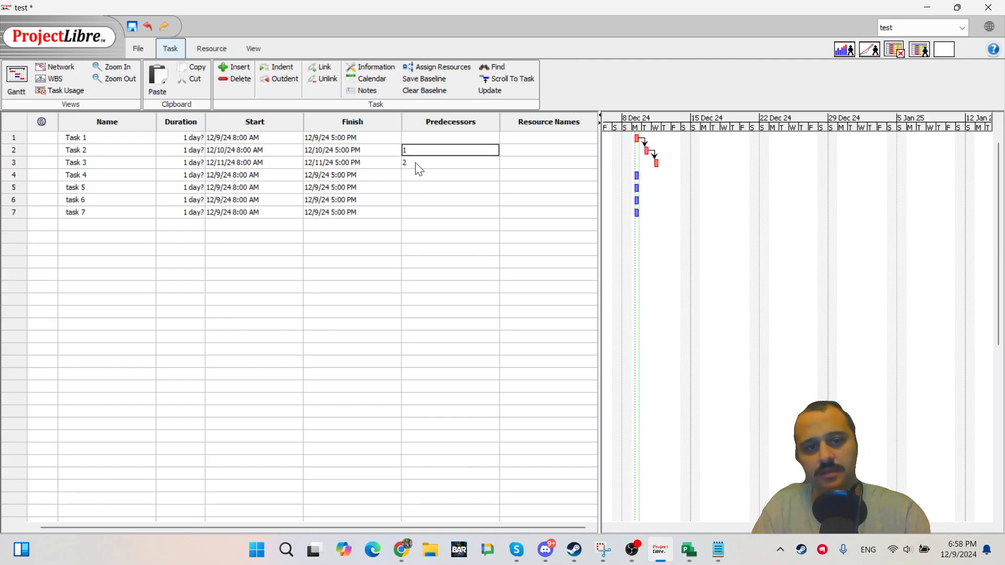
key("shift+Down")
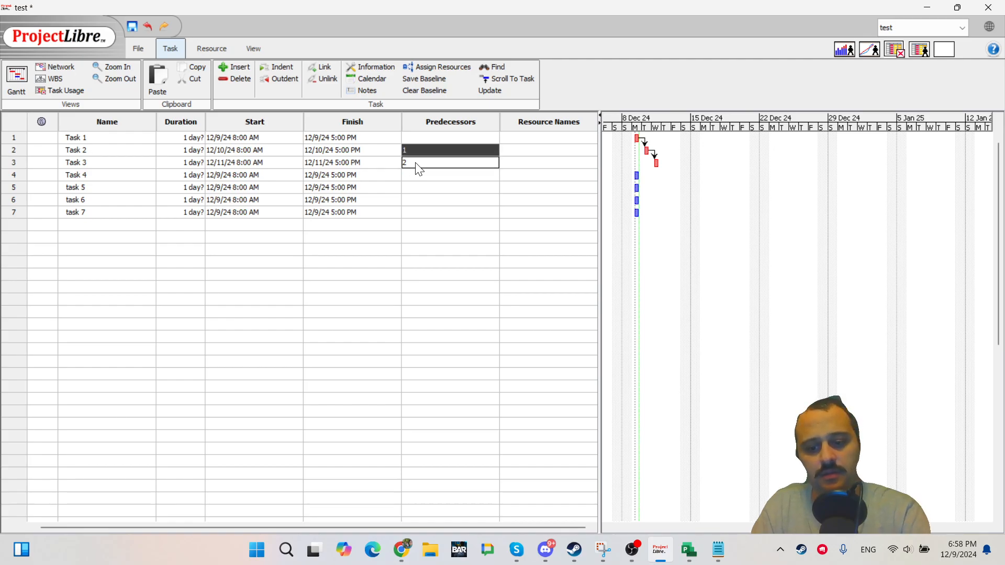
key("Delete")
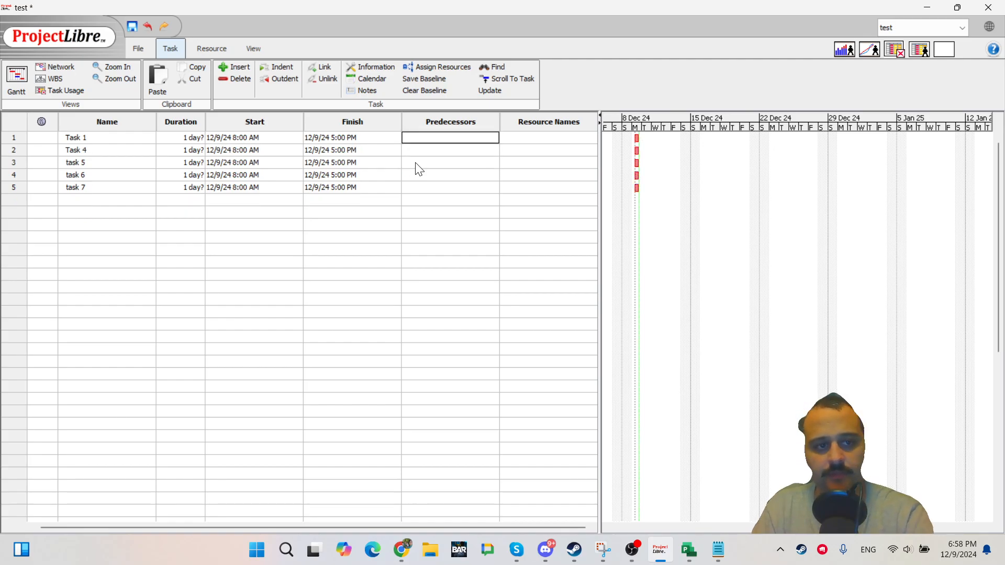
key("ctrl+z")
key("Down")
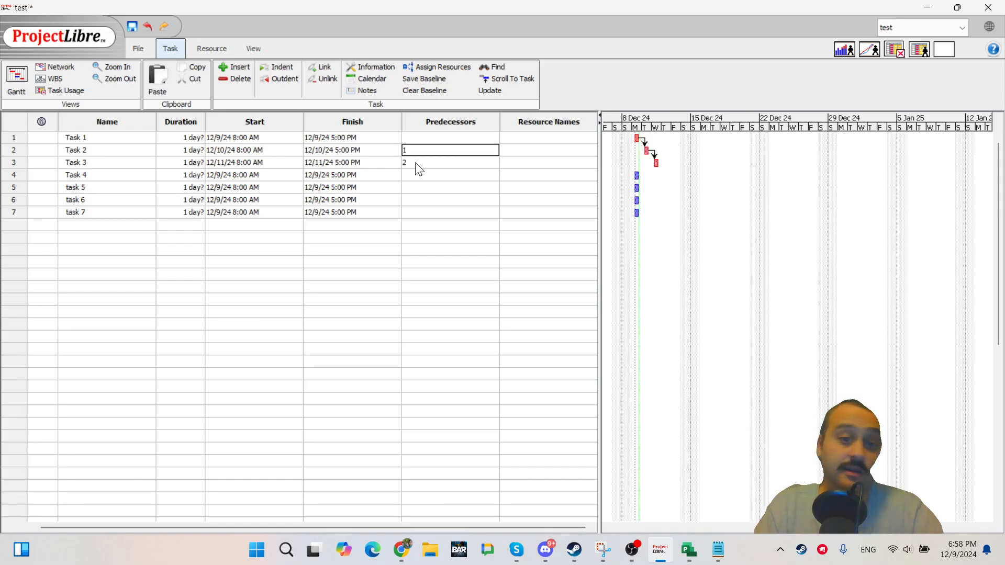
key("Up")
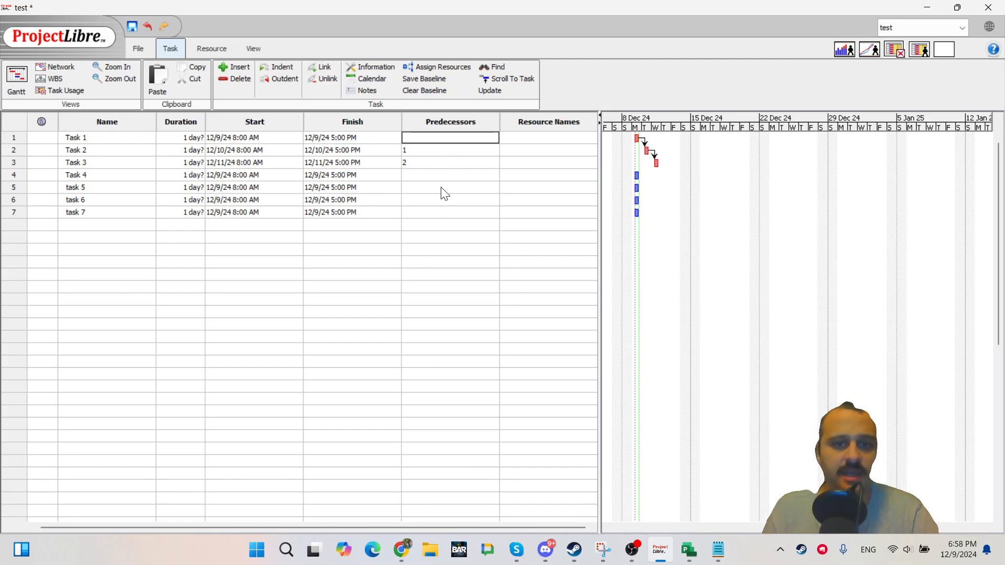
Insert a Text1 column before the Predecessors column.
left_click(443, 122)
right_click(444, 121)
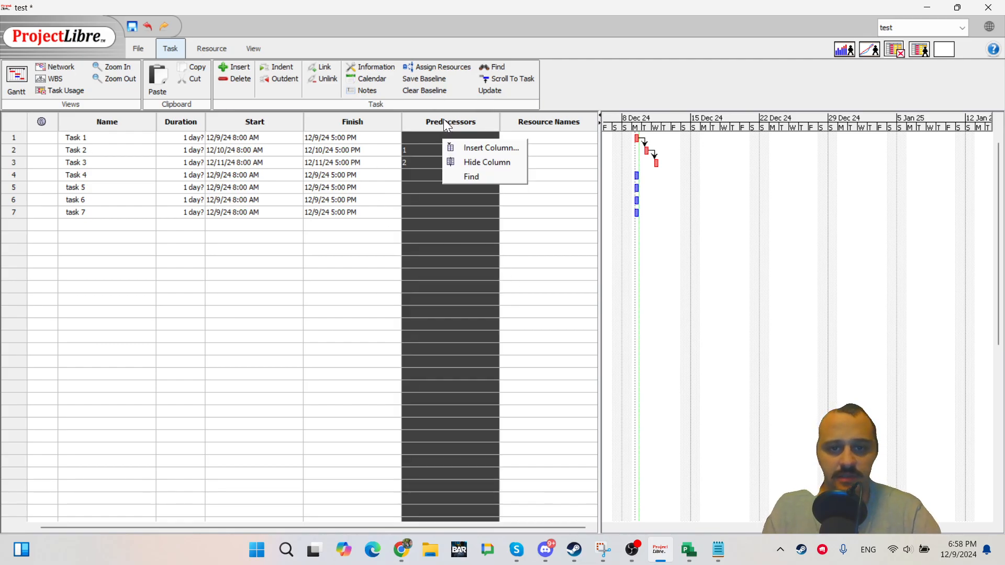
left_click(464, 147)
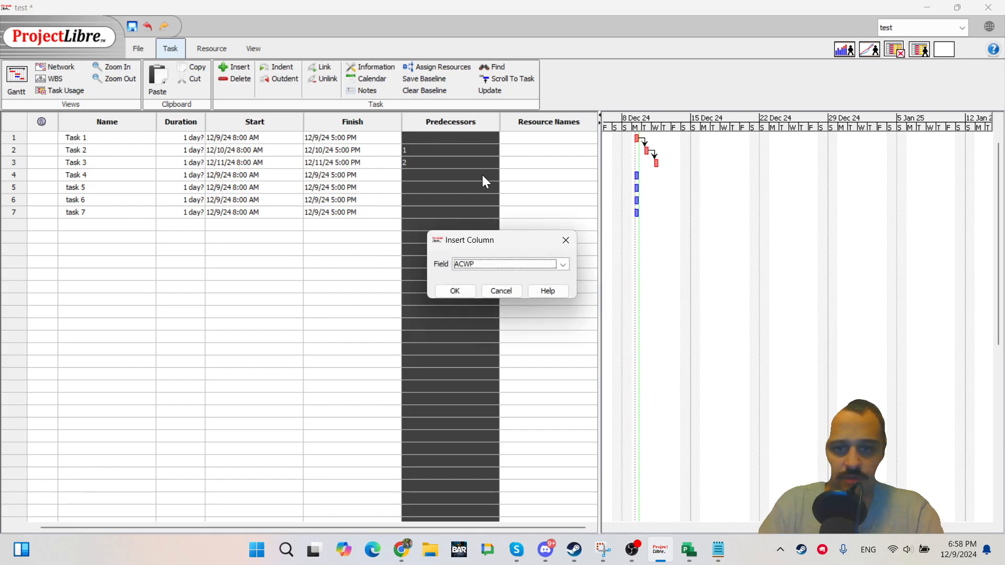
key("Down")
key("Down")
key("Down")
key("Down")
key("Down")
key("Down")
key("Down")
key("t")
key("t")
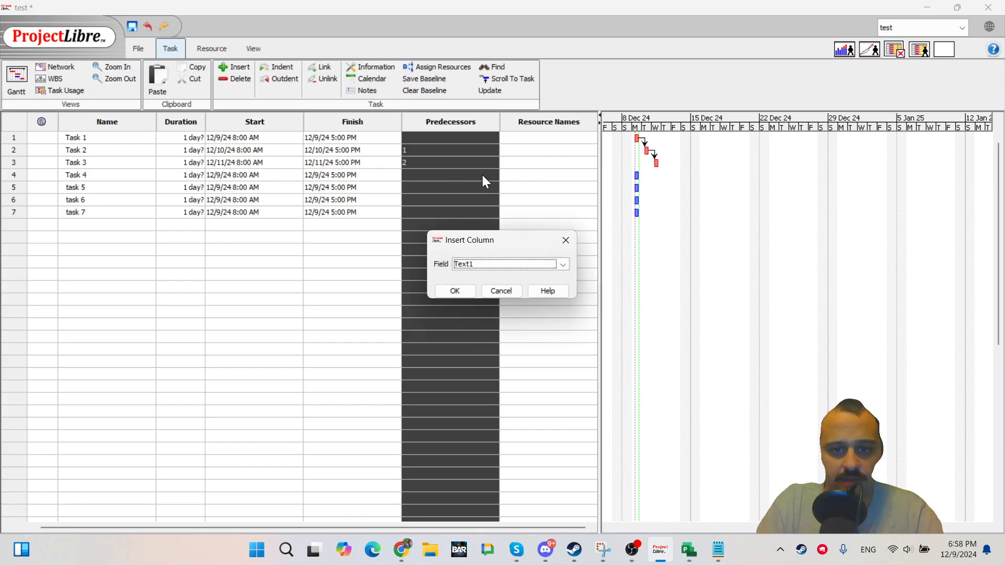
key("Return")
Copy the Finish dates of tasks 1 to 7 and paste them into the Text1 column.
scroll(482, 175, "down", 5)
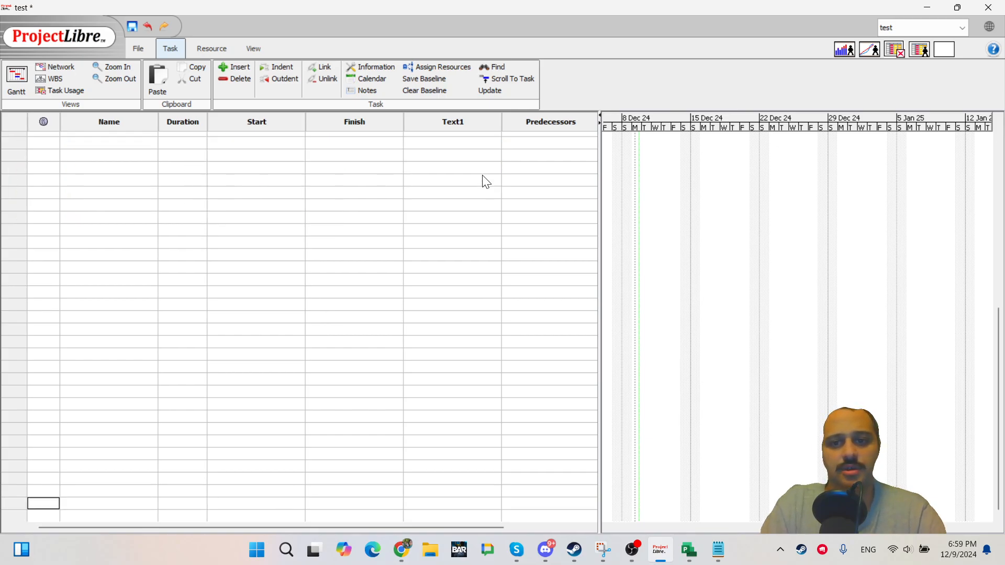
key("Up")
key("Up")
key("Up")
key("Up")
key("Up")
key("Up")
key("Up")
key("Up")
key("Up")
key("Up")
key("Up")
key("Up")
key("Up")
key("Up")
key("Up")
key("Up")
key("Up")
key("Up")
key("Up")
key("Up")
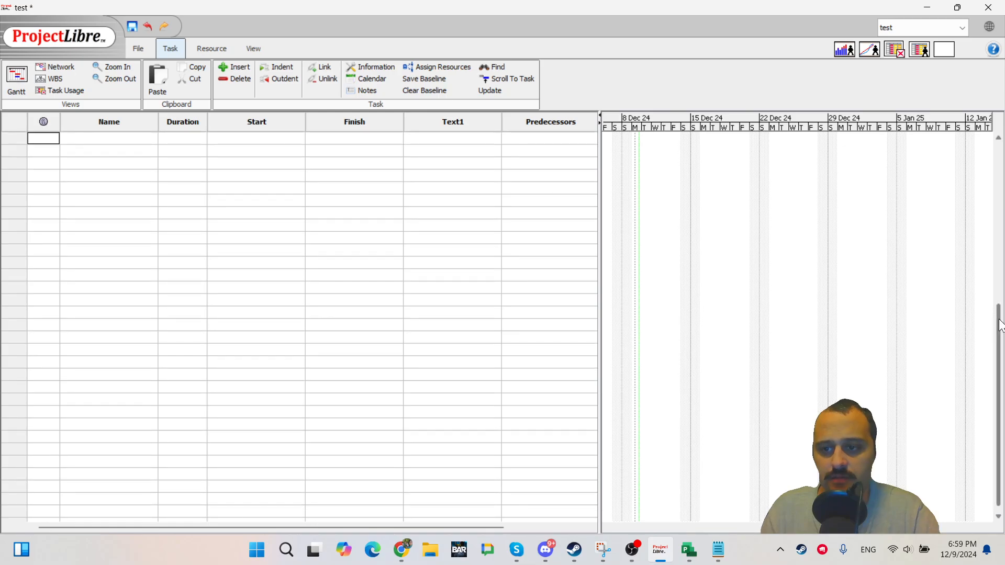
left_click_drag(1000, 326, 997, 151)
left_click(361, 139)
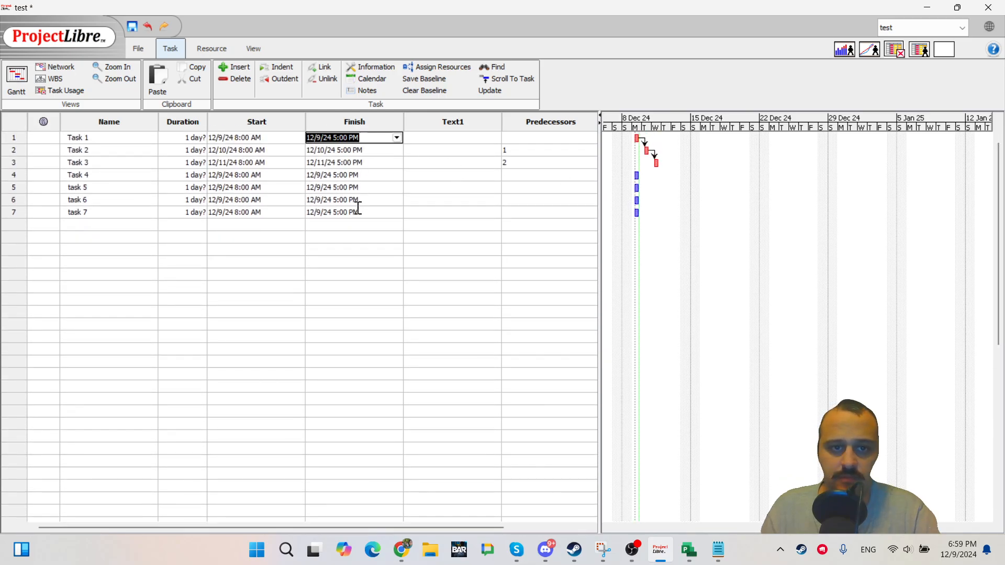
left_click(363, 212, "shift")
key("ctrl+c")
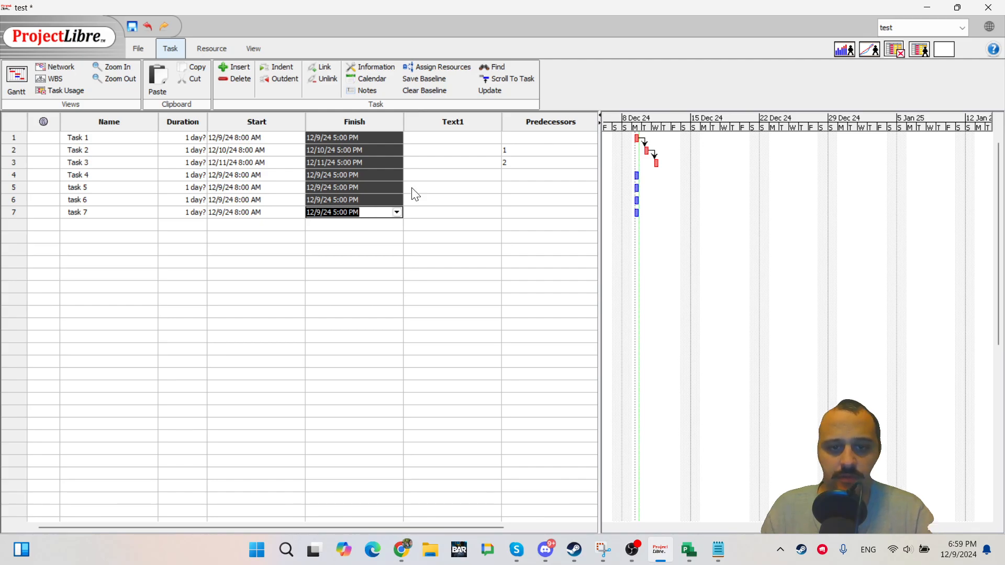
left_click(452, 138)
key("ctrl+v")
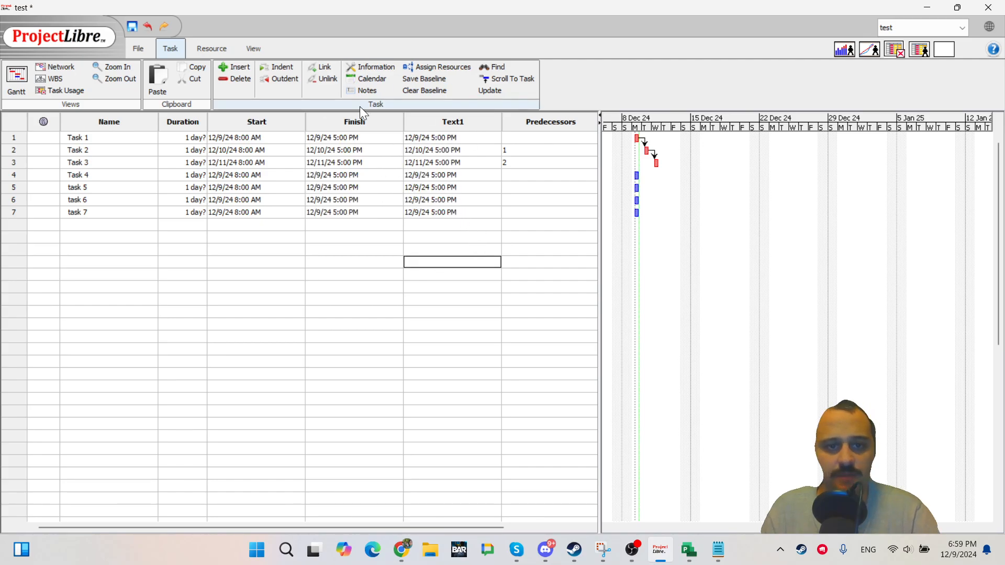
Select the whole Text1 column, delete it, and undo the deletion.
left_click(467, 127)
left_click(460, 165)
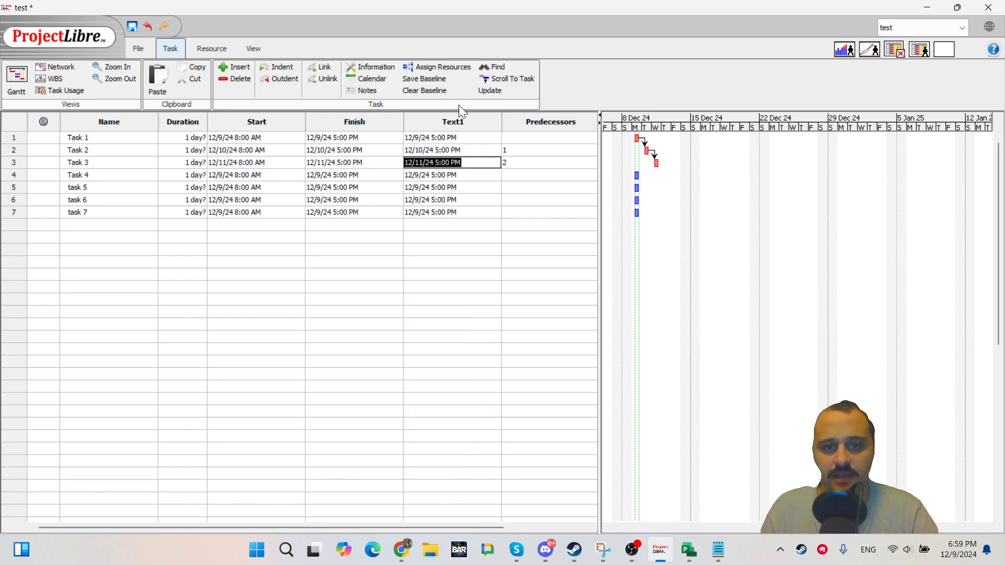
left_click(461, 248)
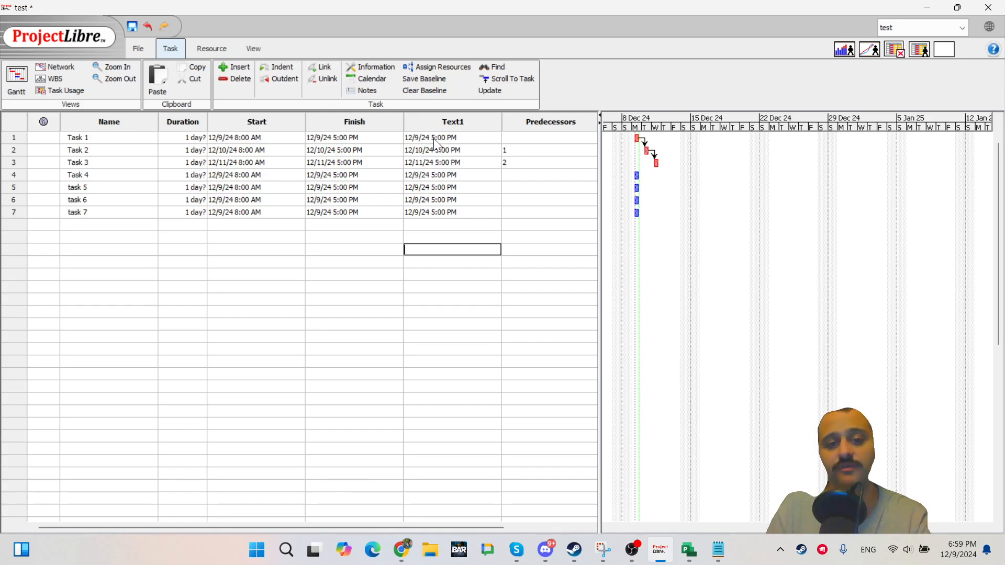
left_click(422, 288)
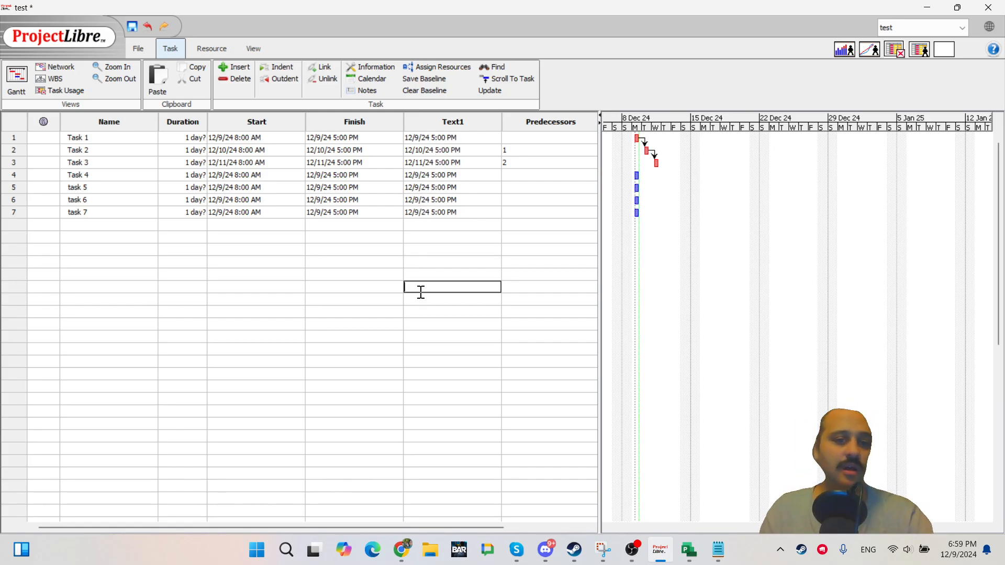
left_click(434, 120)
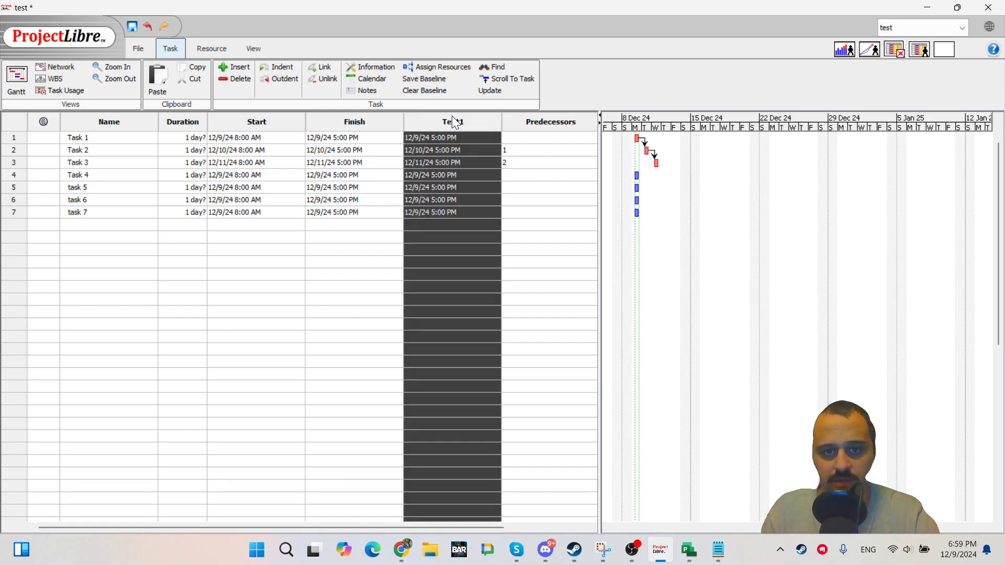
right_click(454, 123)
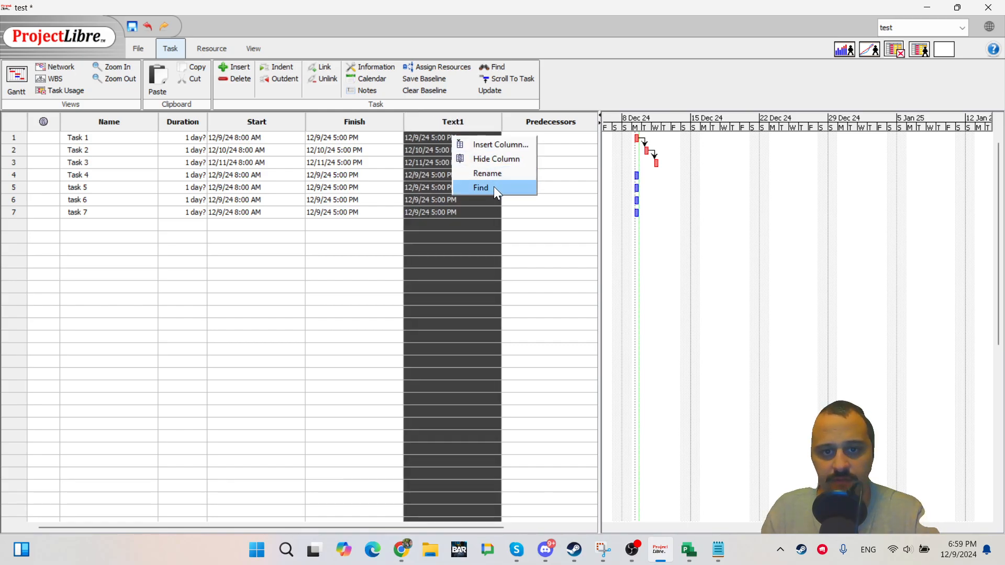
left_click(473, 258)
left_click(457, 125)
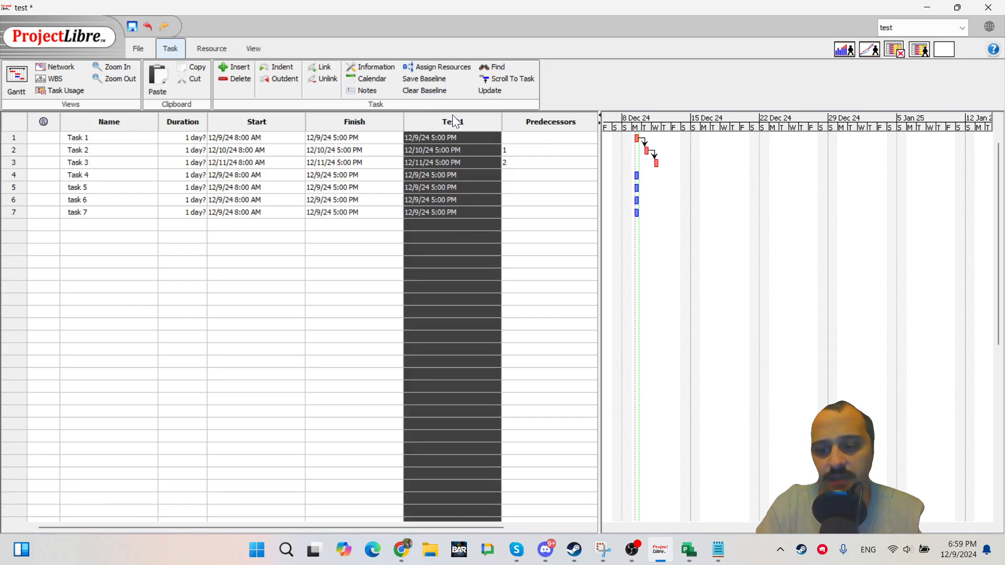
key("Delete")
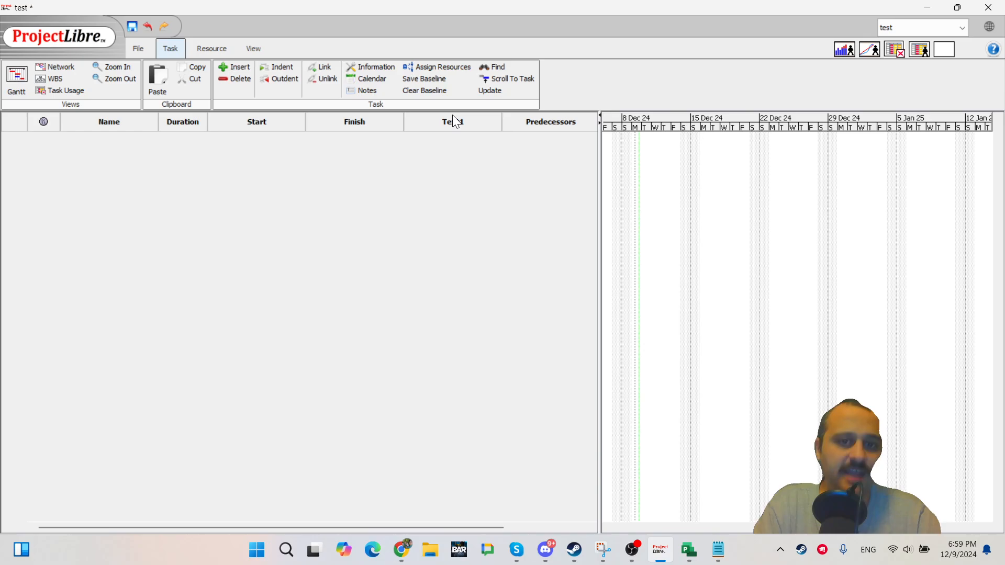
key("ctrl+z")
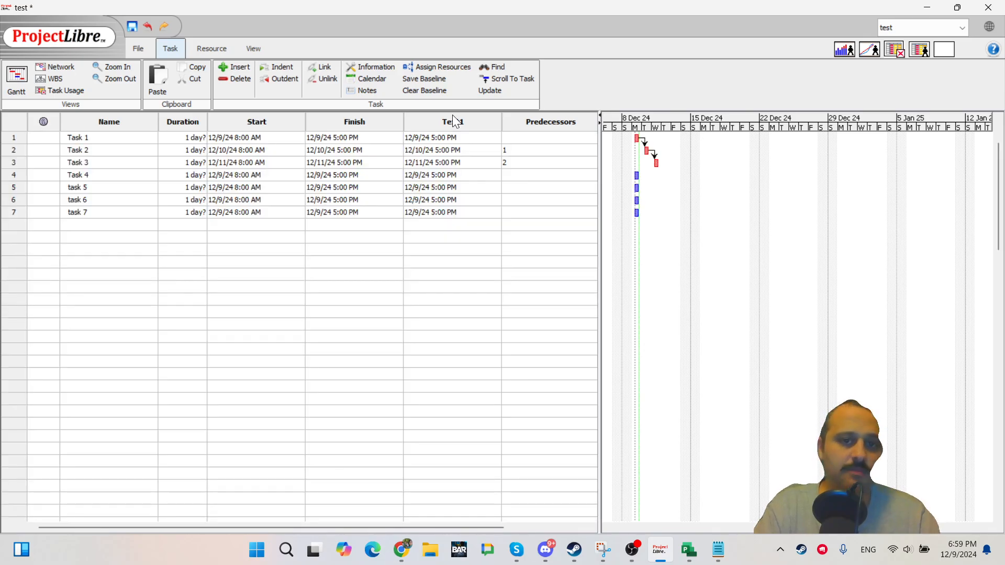
Clear the Text1 entries of all seven tasks one by one.
double_click(396, 322)
left_click(433, 137)
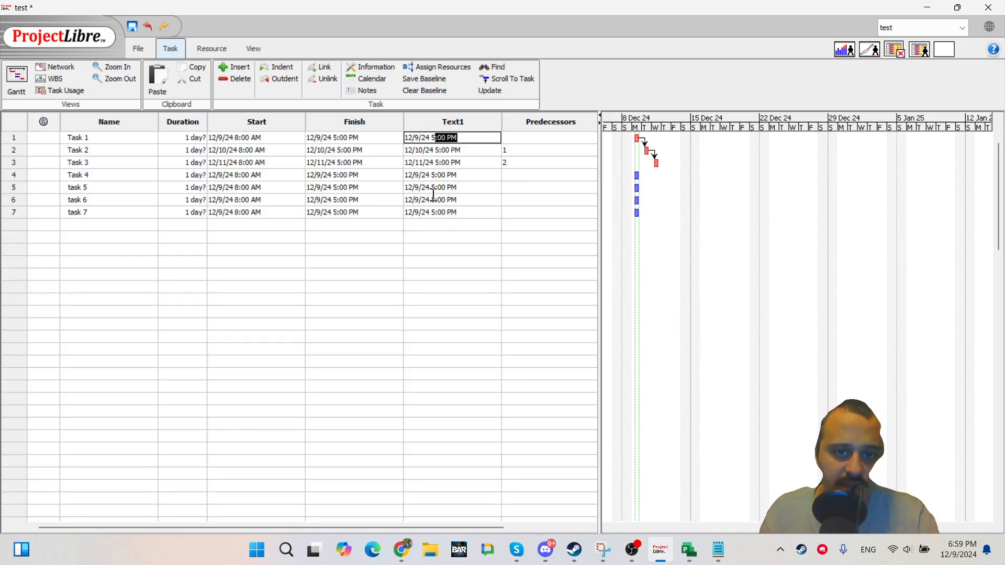
left_click(437, 213, "shift")
key("Delete")
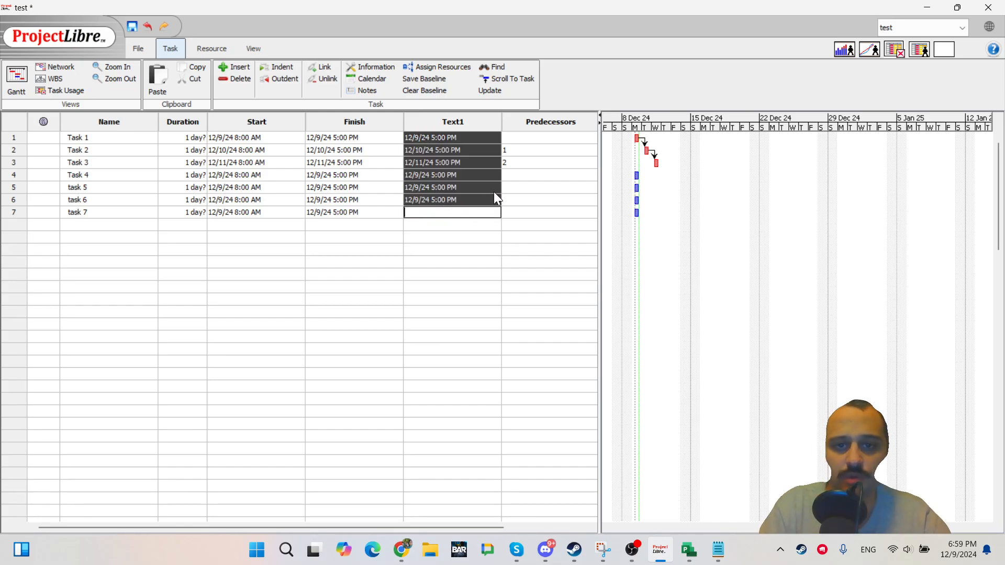
left_click(479, 199)
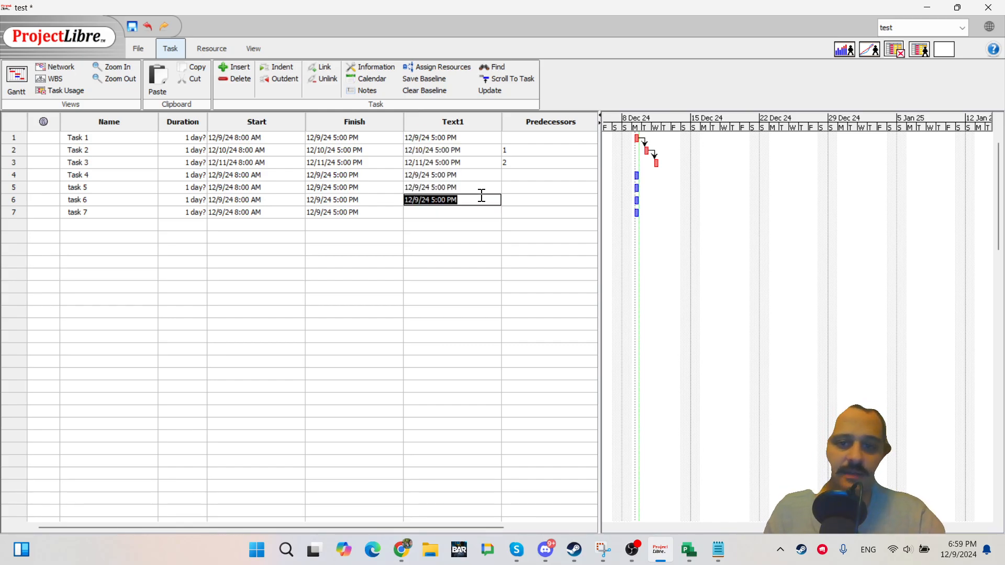
key("Delete")
left_click(458, 184)
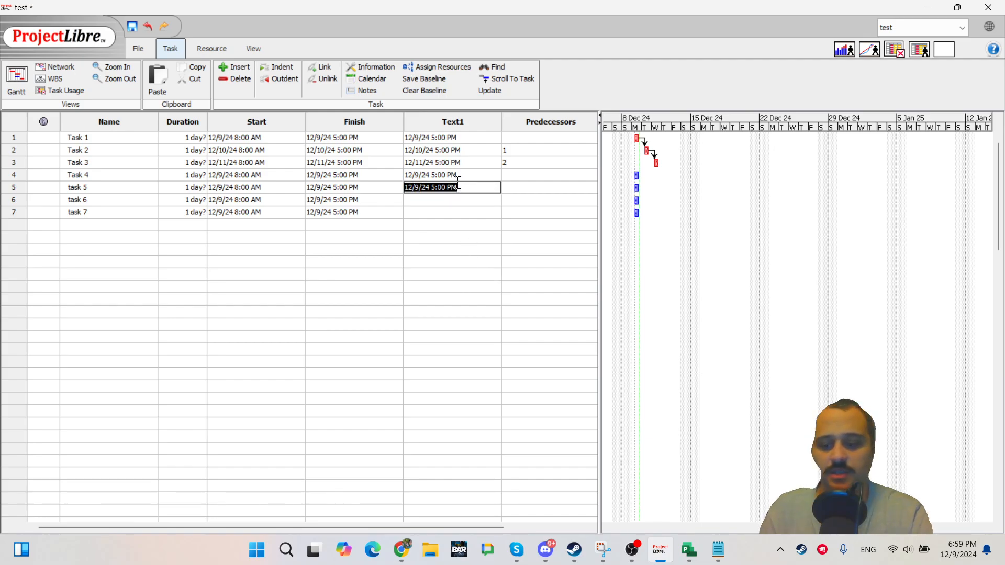
key("Delete")
key("Up")
key("Delete")
key("Up")
key("Delete")
key("Up")
key("Delete")
key("Up")
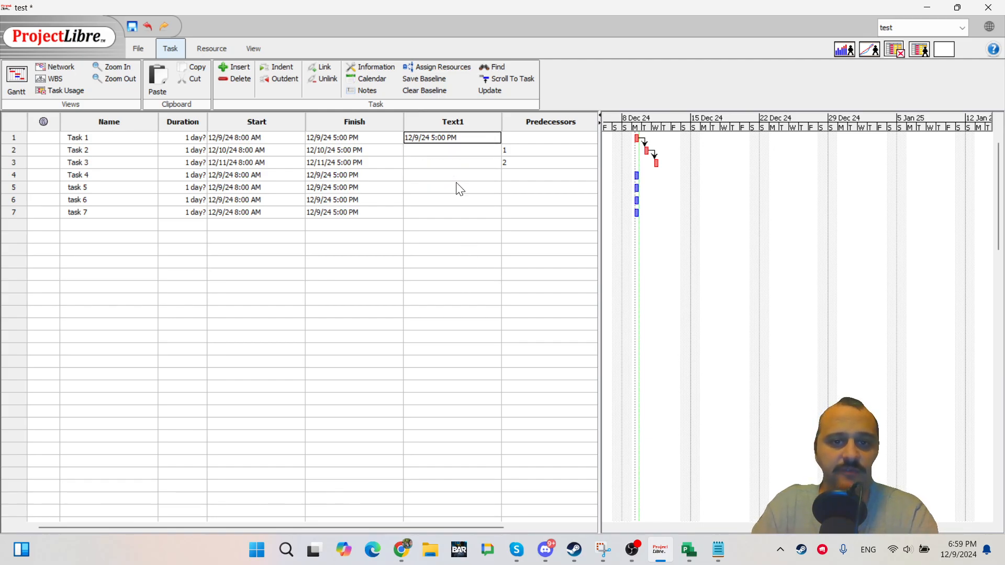
key("Delete")
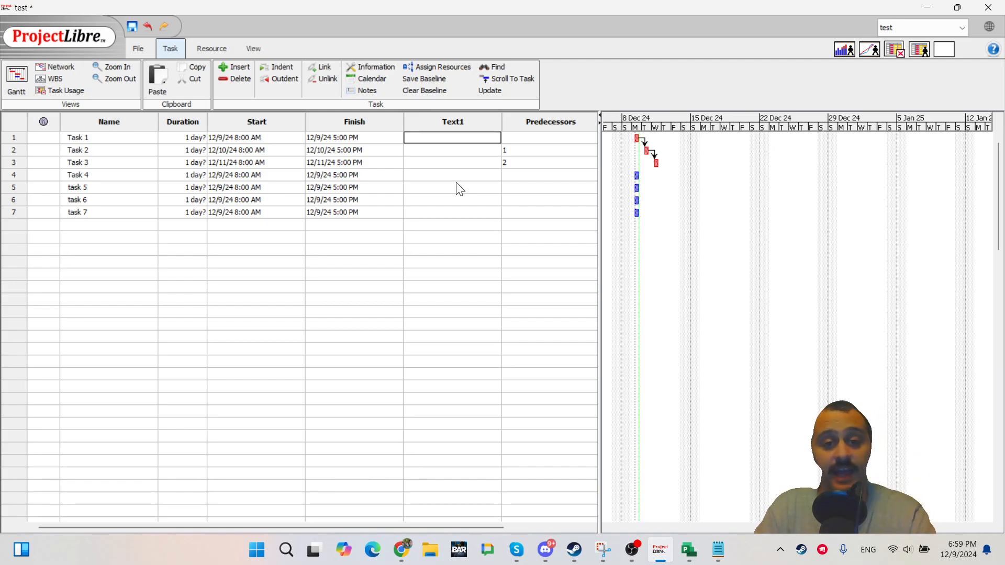
key("Down")
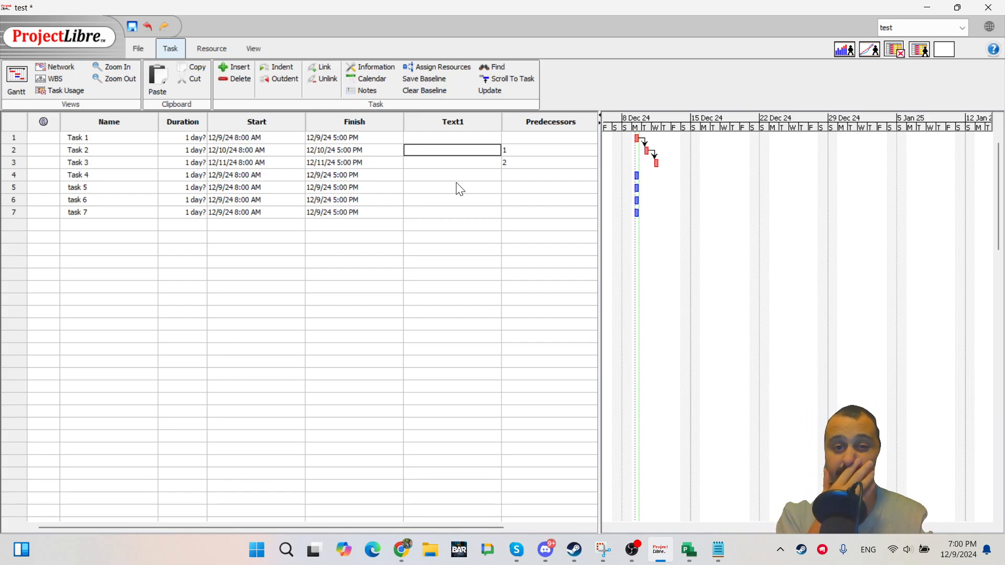
Delete the selected Text1 column twice, undoing each deletion.
left_click(433, 124)
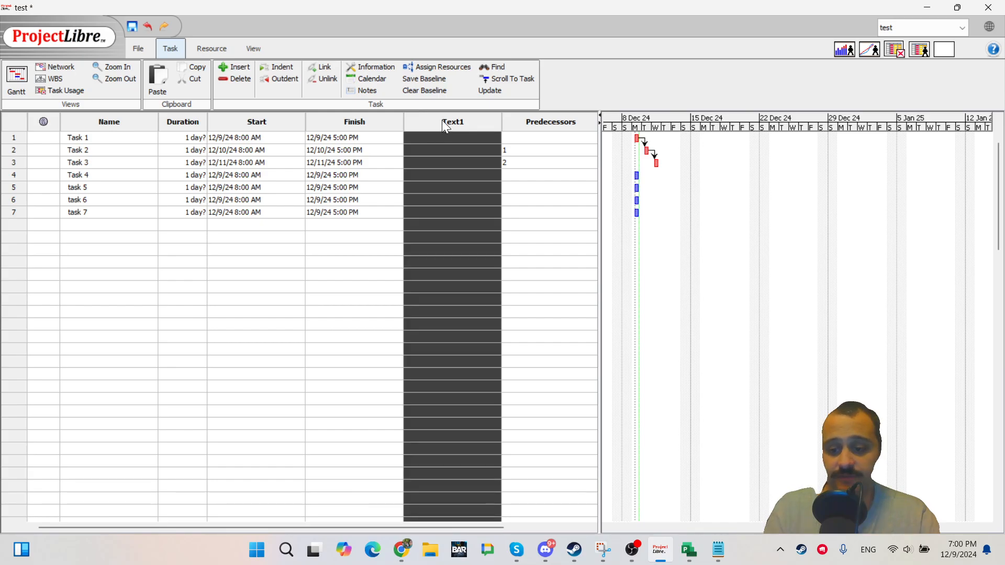
key("Delete")
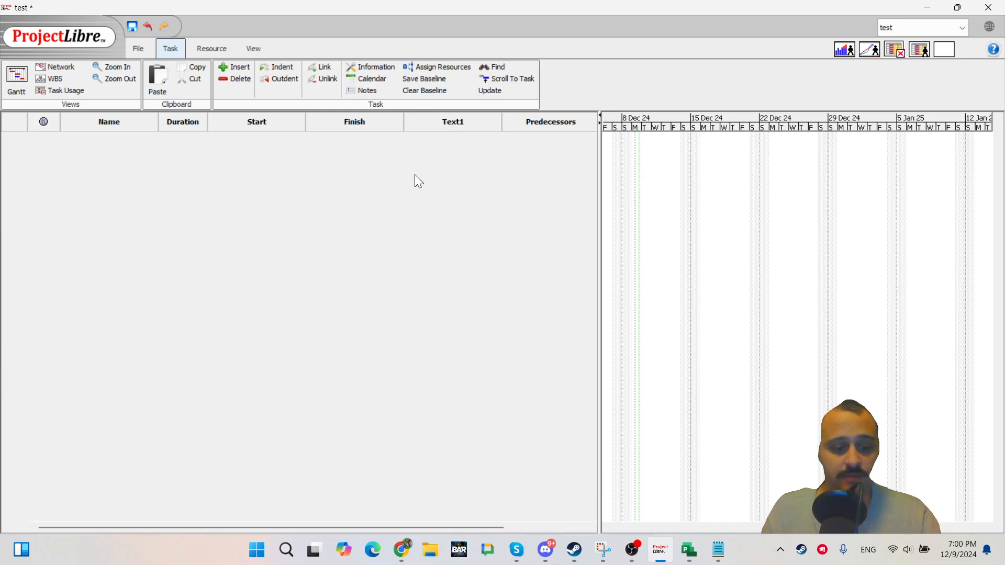
key("ctrl+z")
left_click(409, 236)
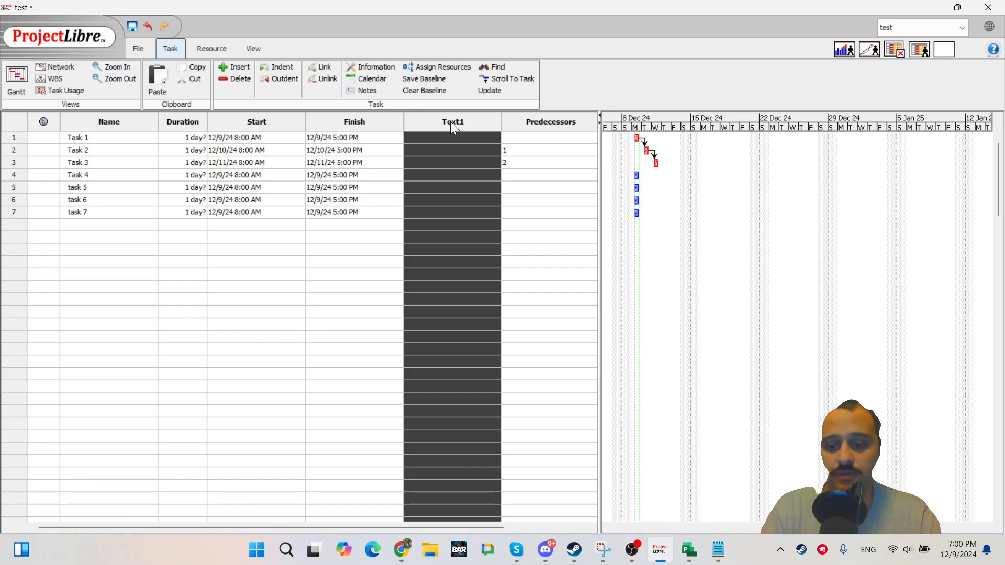
key("Delete")
key("ctrl+z")
Open the Find dialog for the Text1 column.
left_click(453, 126)
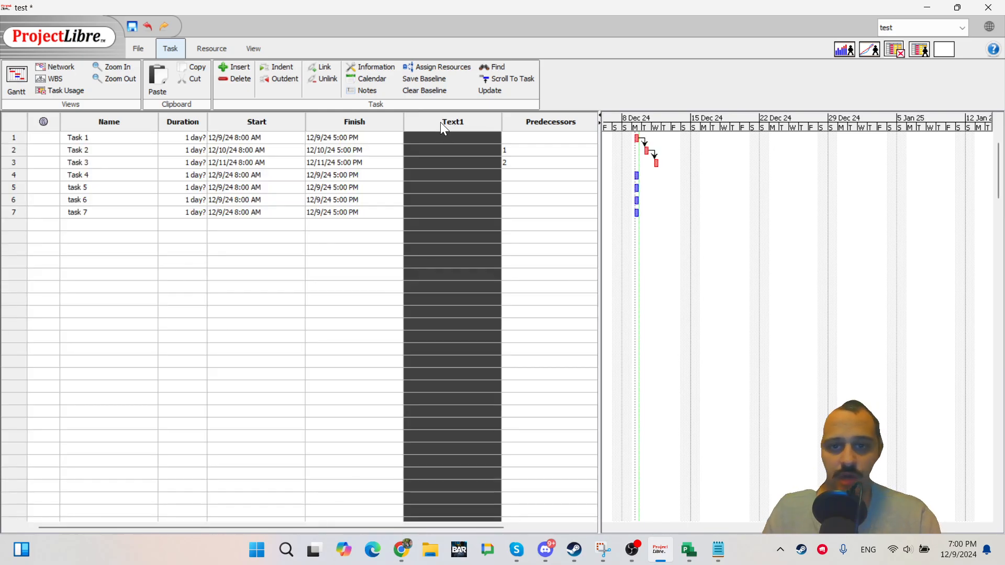
right_click(442, 140)
left_click(479, 191)
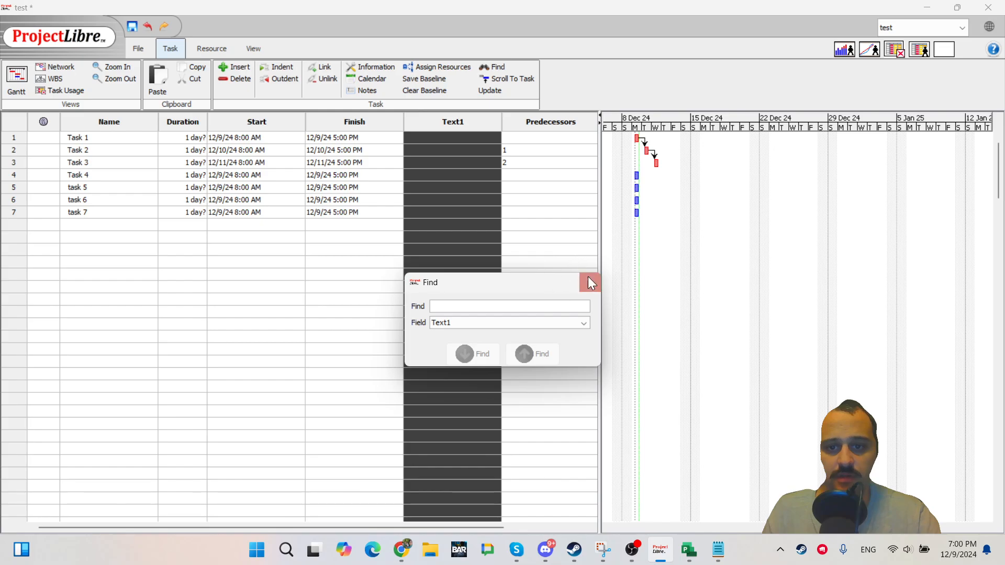
Close the Find dialog and hide the Text1 column.
left_click(589, 283)
right_click(449, 138)
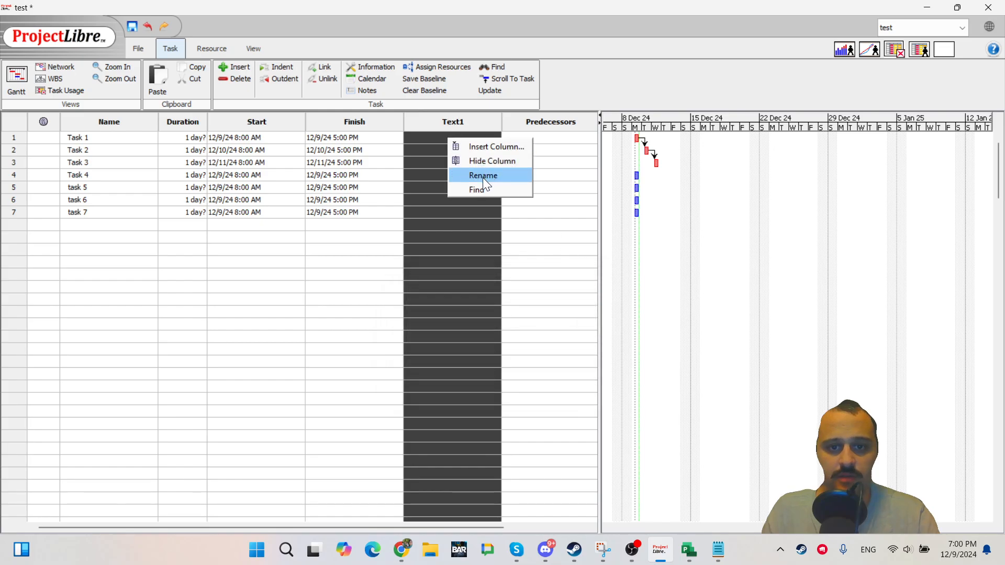
left_click(487, 161)
left_click(415, 211)
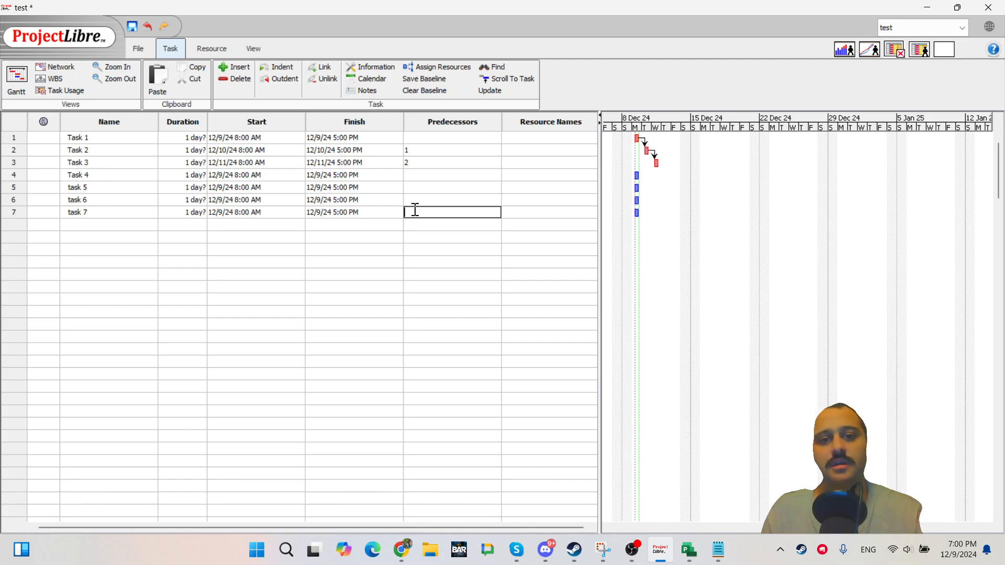
right_click(432, 166)
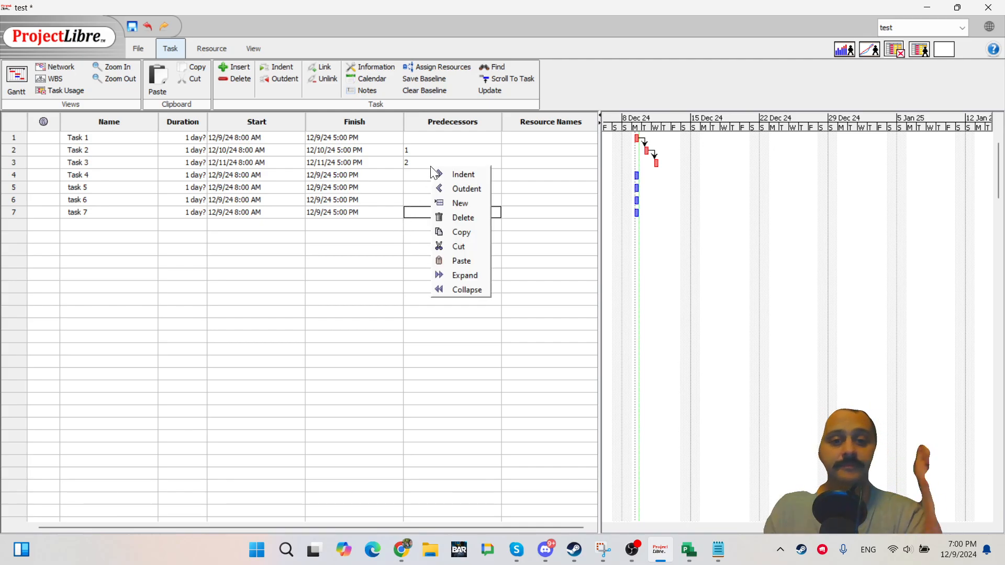
left_click(429, 158)
left_click(424, 164)
left_click(440, 211)
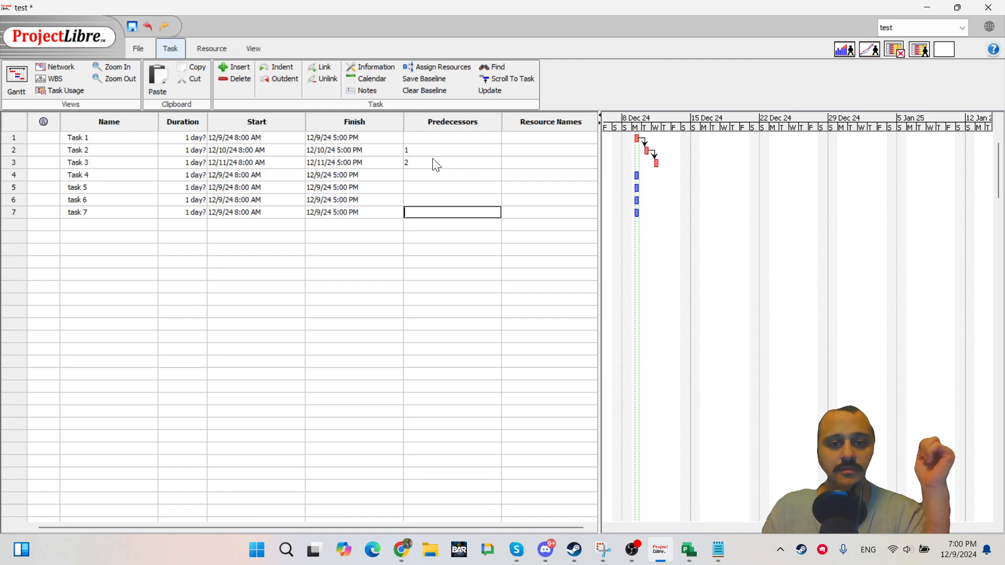
right_click(432, 162)
left_click(430, 167)
left_click(440, 162)
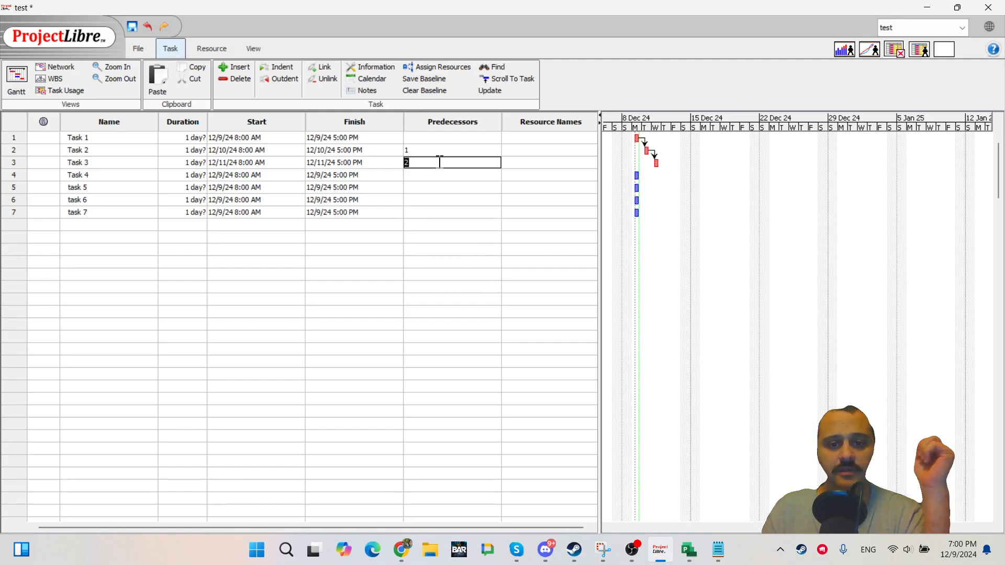
left_click(421, 201)
left_click(430, 159)
left_click(436, 234)
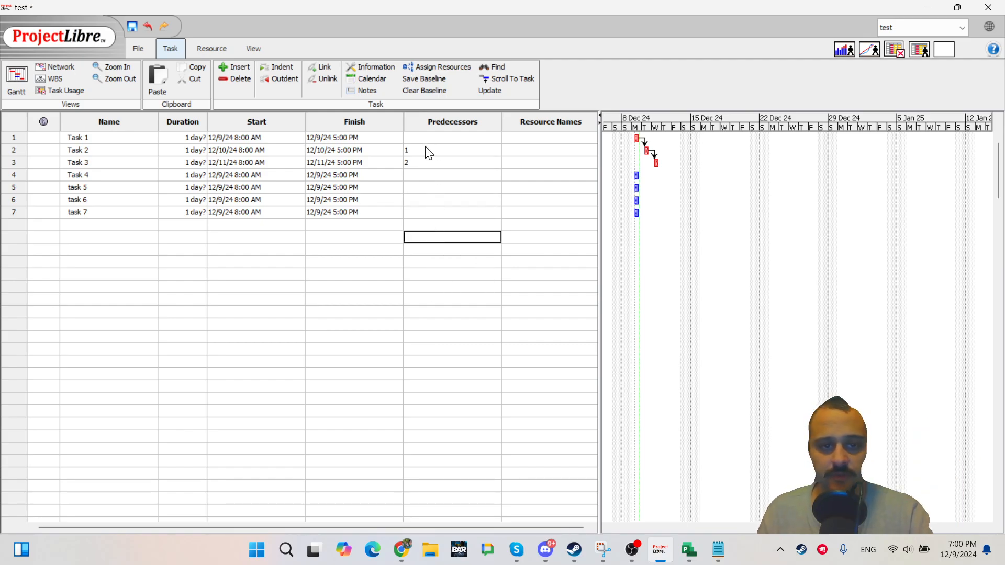
left_click(428, 139)
left_click(442, 200, "shift")
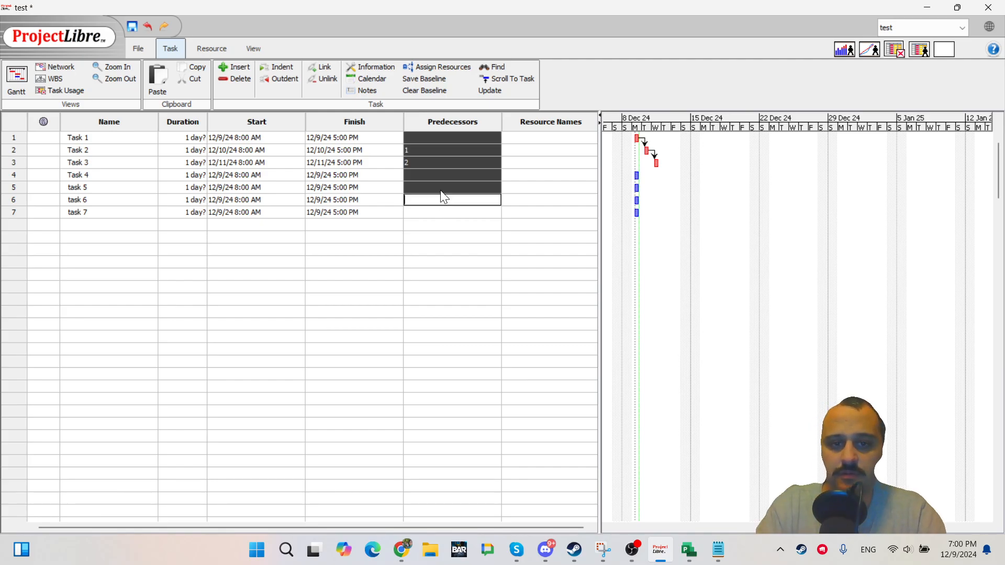
left_click(441, 191)
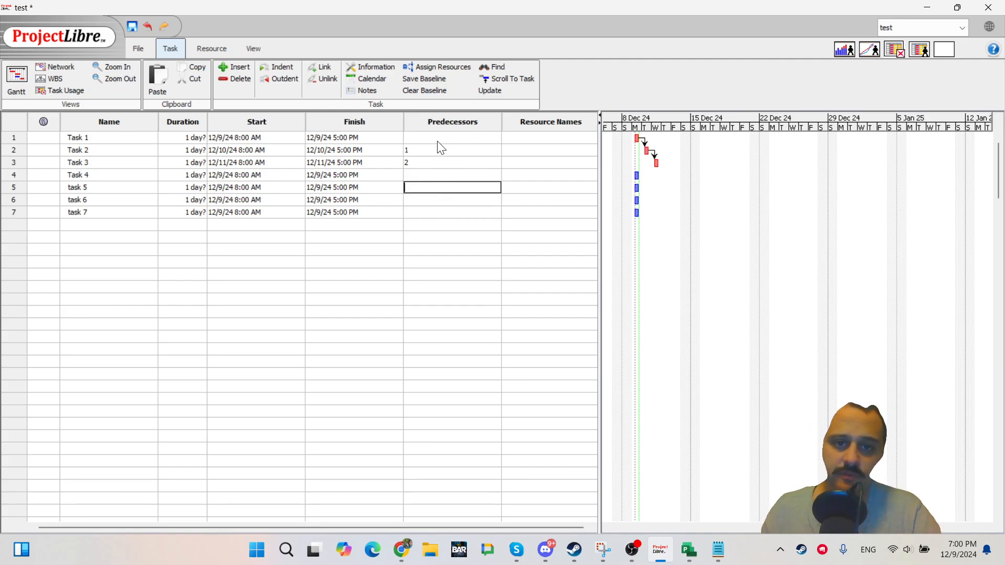
left_click(438, 148)
left_click(439, 164, "shift")
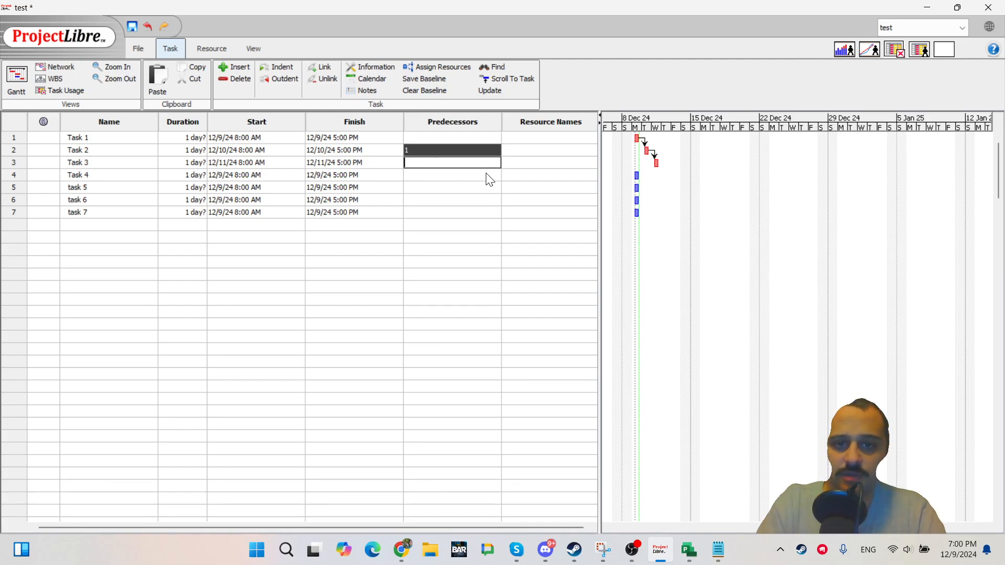
Insert a blank task row above Task 3, then undo the insertion.
key("Insert")
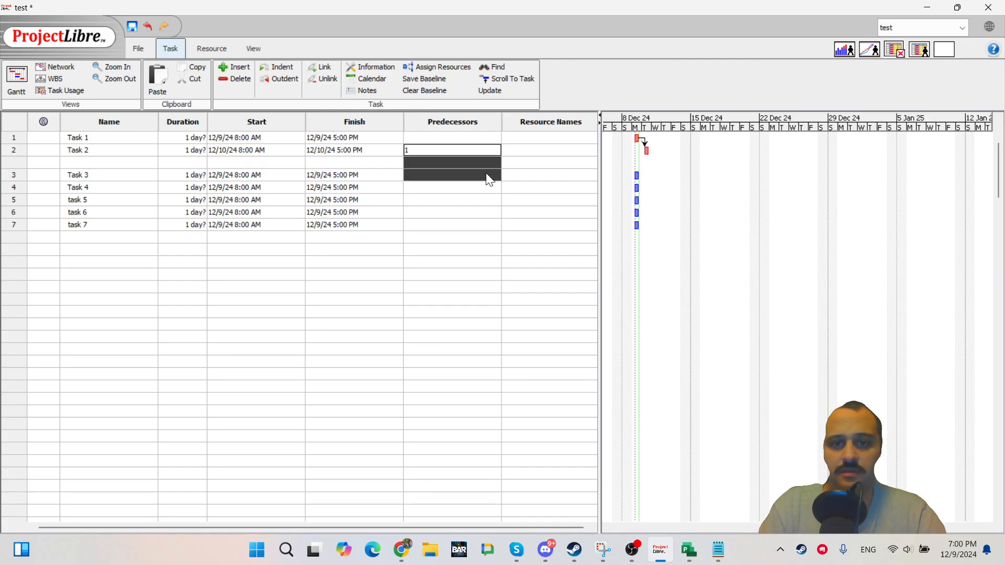
key("ctrl+z")
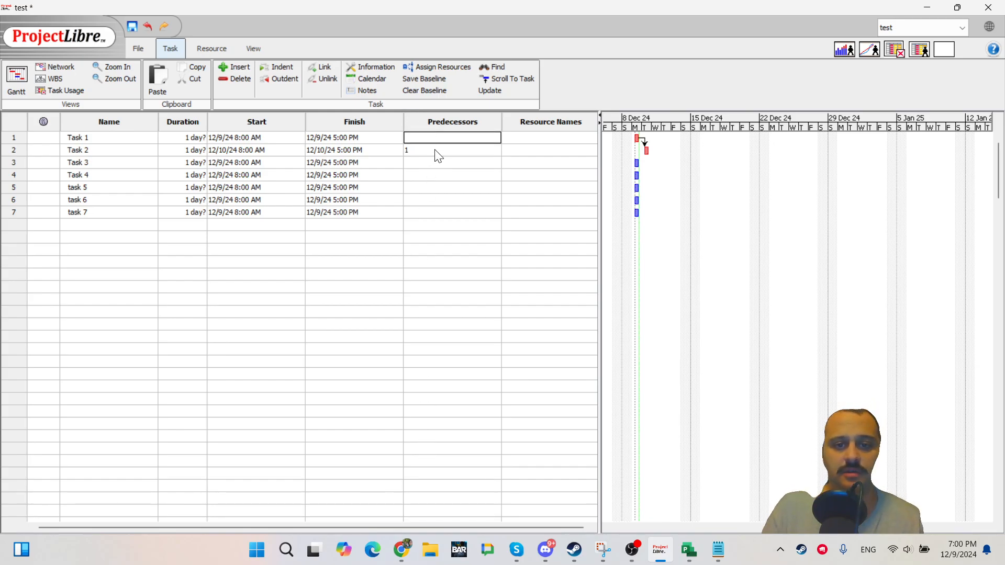
Clear Task 2's predecessor entry in the Predecessors column.
left_click(451, 121)
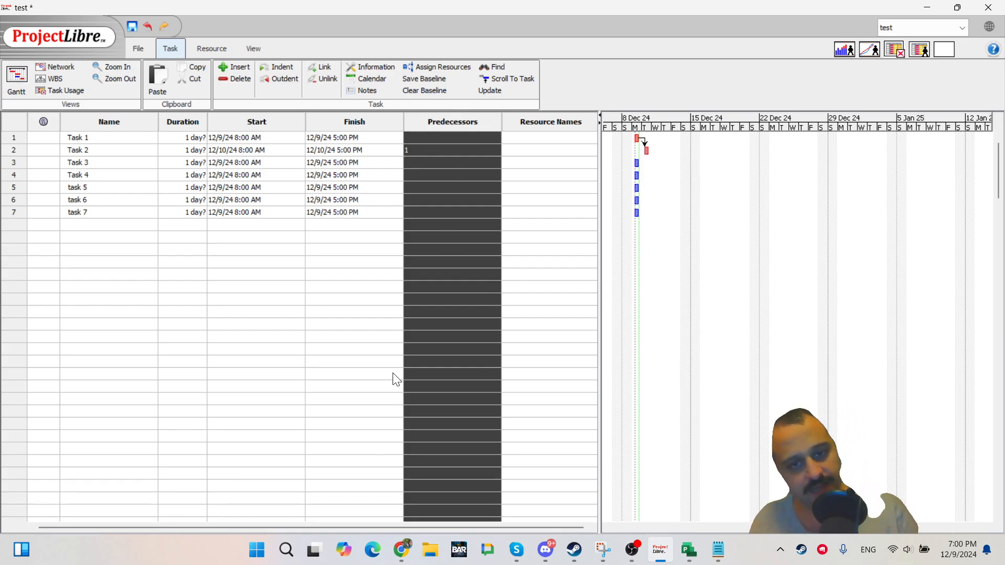
left_click(457, 240)
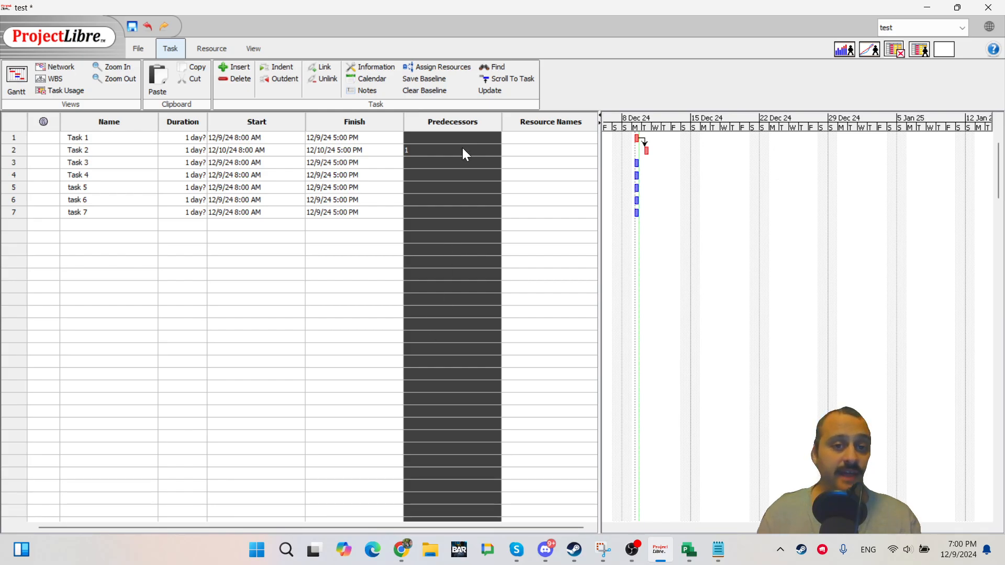
double_click(435, 153)
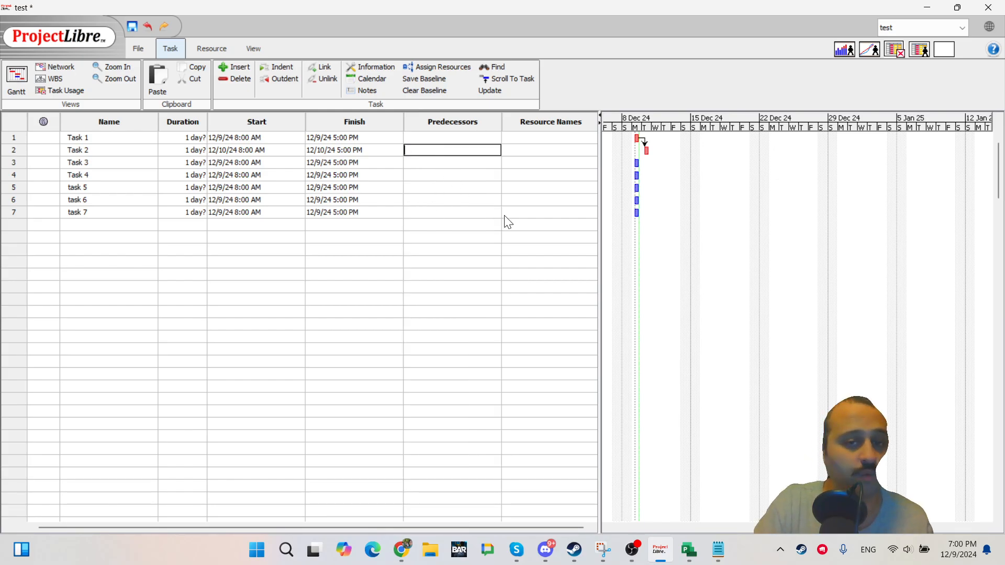
key("Return")
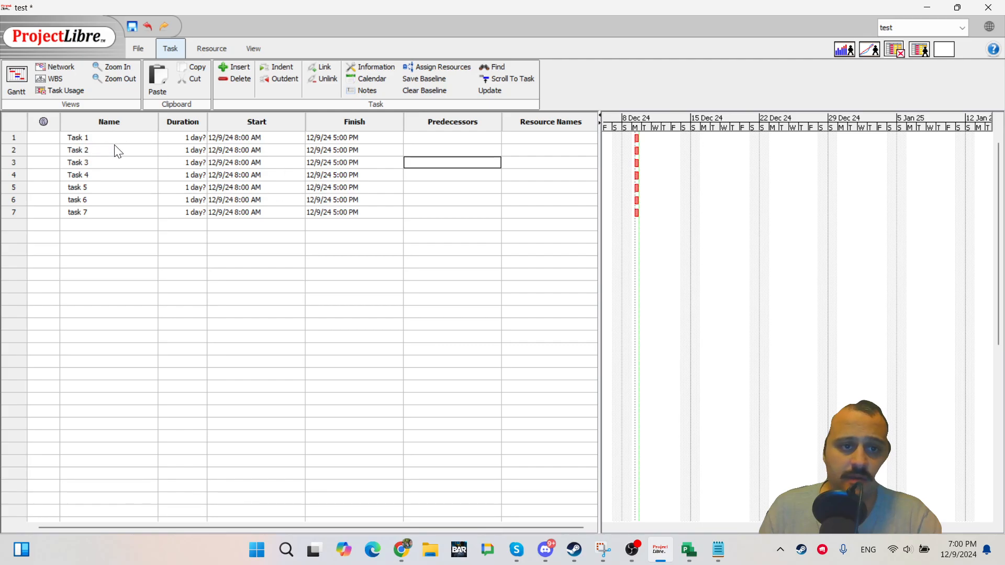
left_click(185, 141)
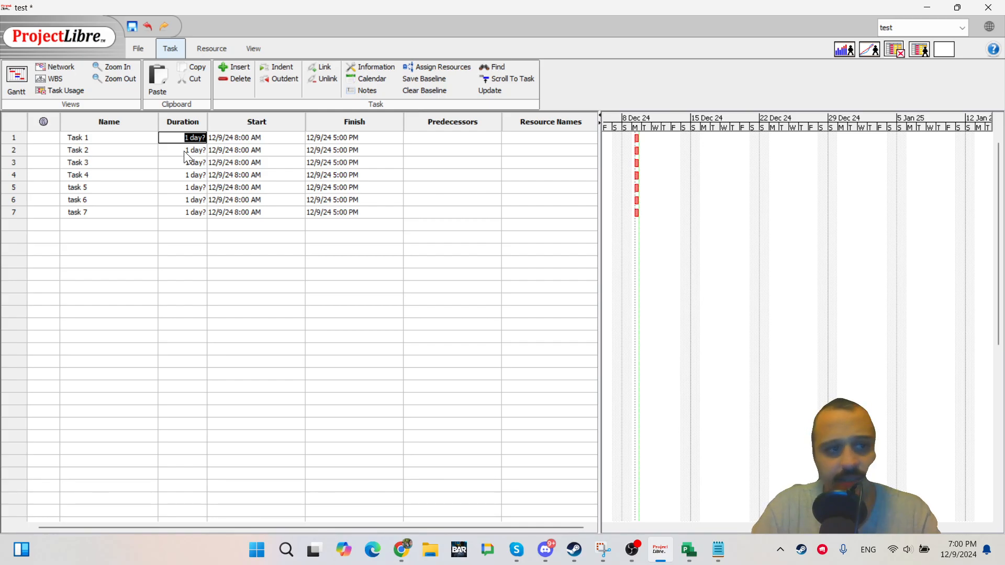
left_click(189, 261)
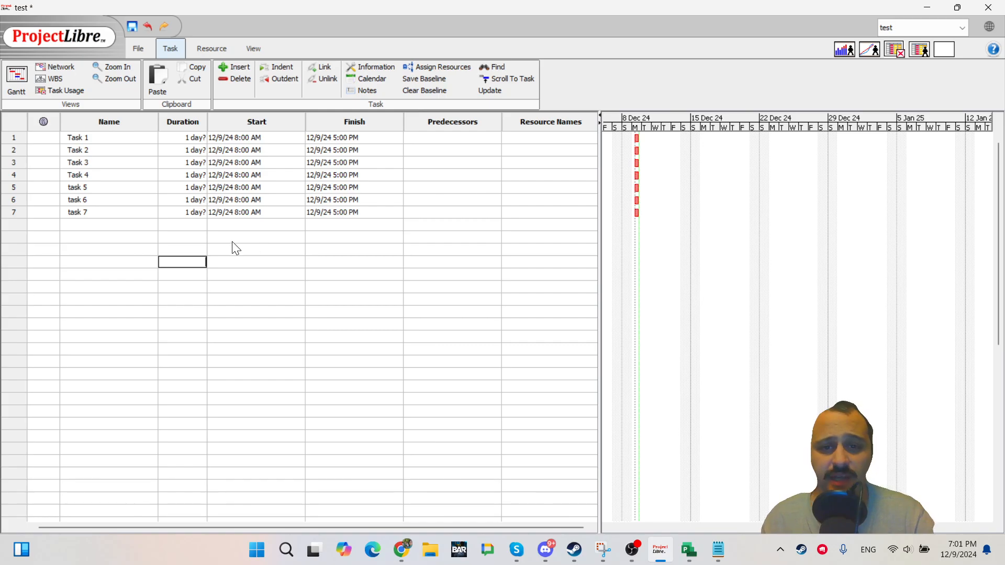
left_click(532, 149)
left_click(536, 139)
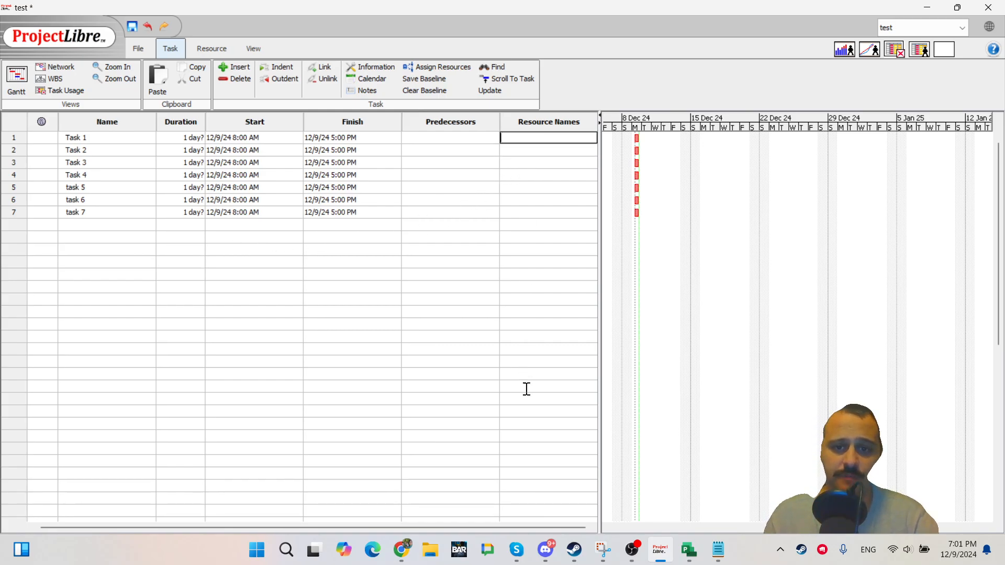
left_click(555, 498, "shift")
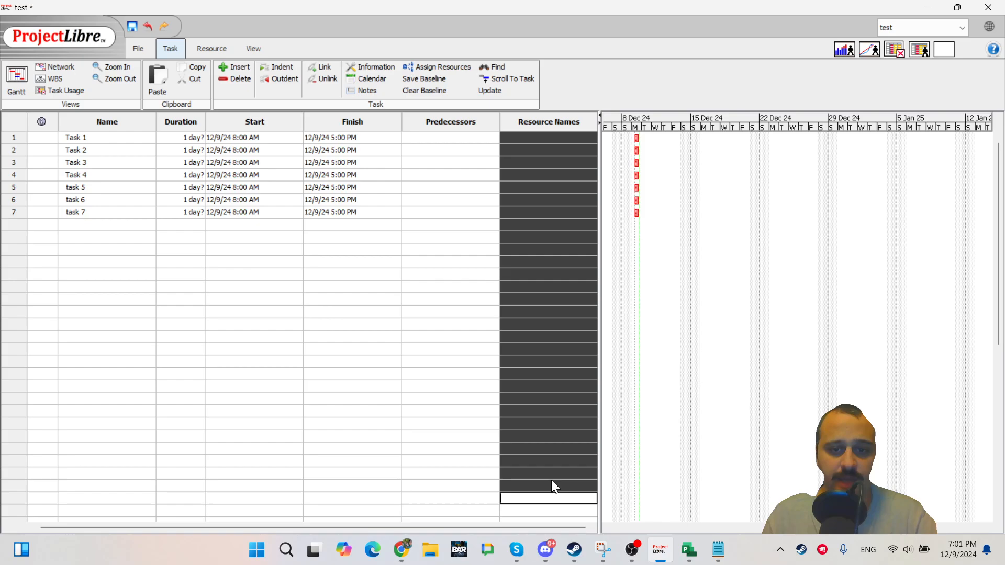
left_click(439, 150)
left_click(439, 139)
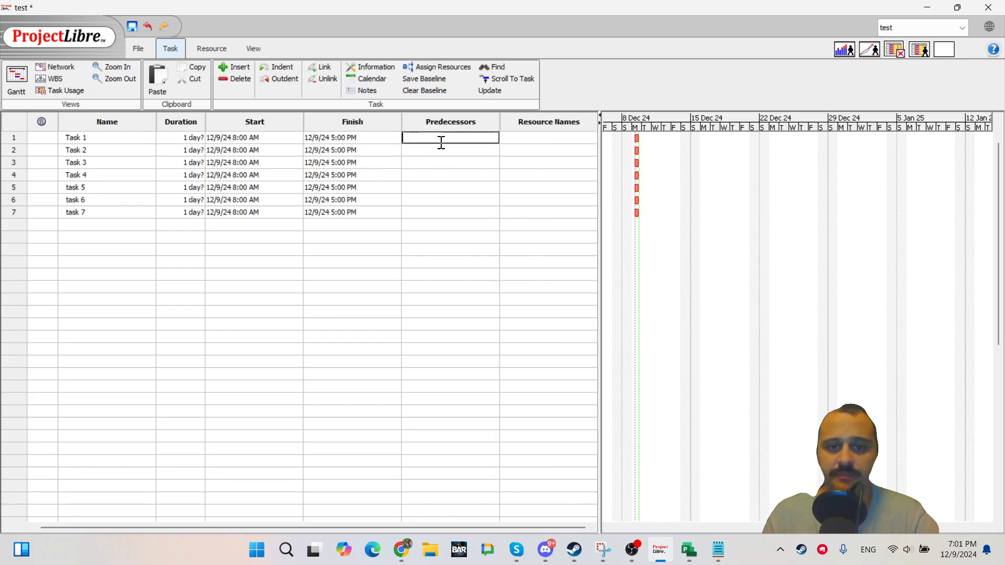
left_click(507, 265)
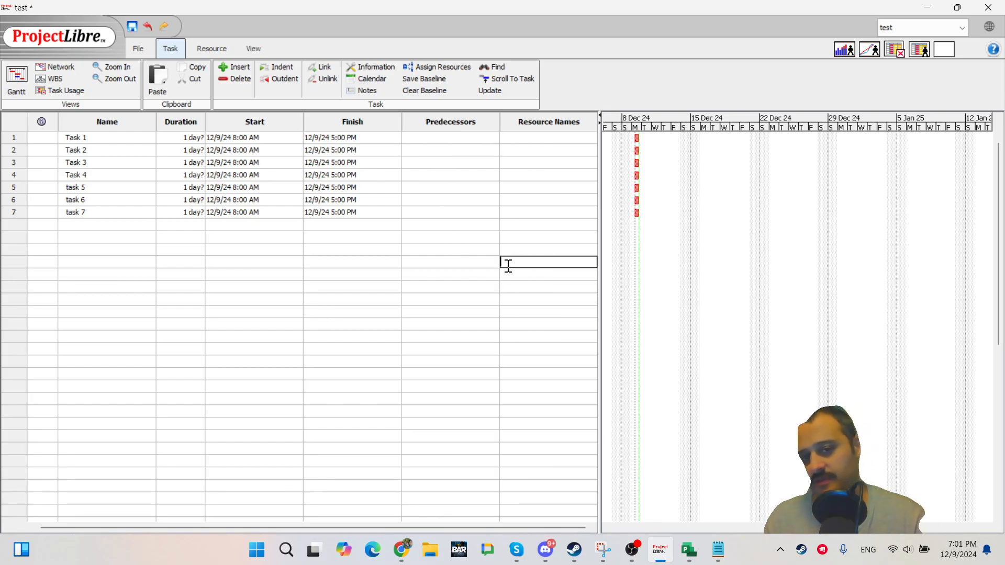
Try to set Task 1's predecessor to 1 and dismiss the error.
left_click(453, 151)
key("Up")
type("1")
key("Return")
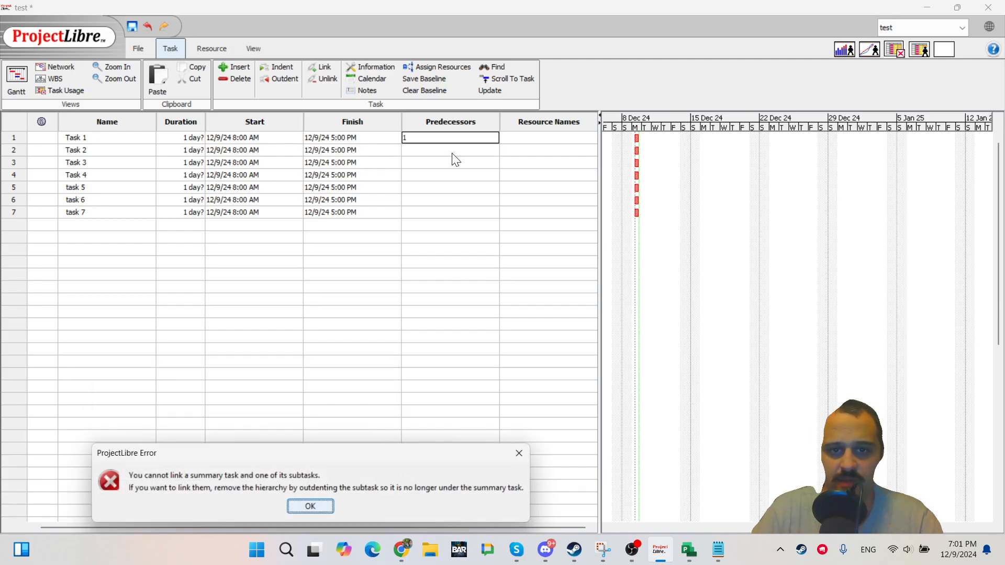
key("Return")
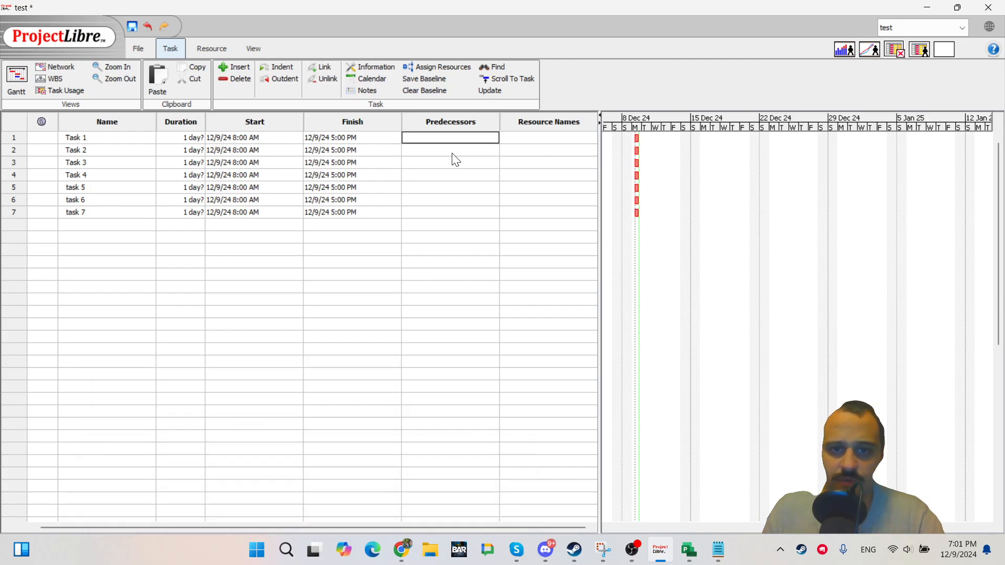
Insert the Text1 column in front of the Predecessors column.
right_click(432, 123)
left_click(432, 123)
right_click(432, 123)
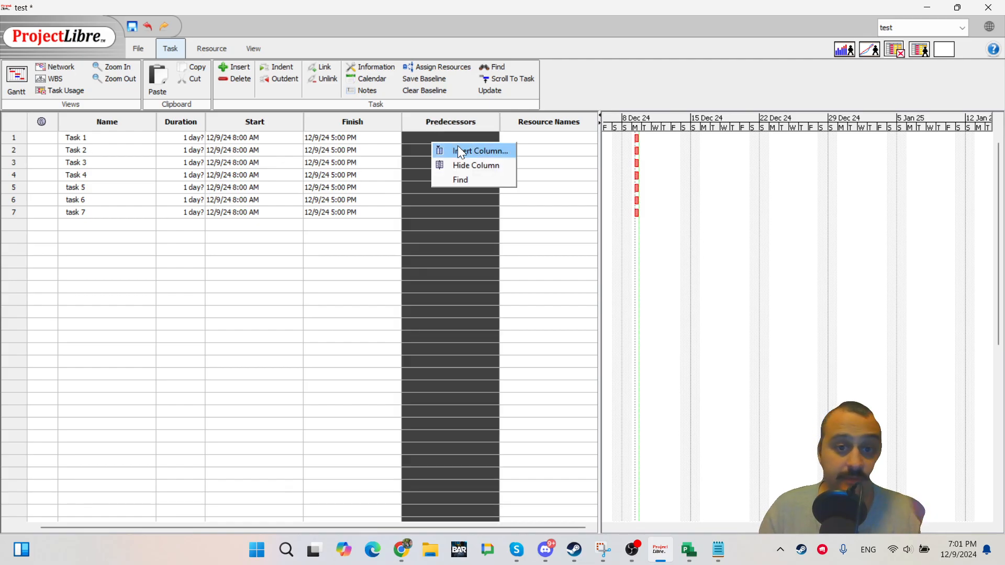
left_click(459, 150)
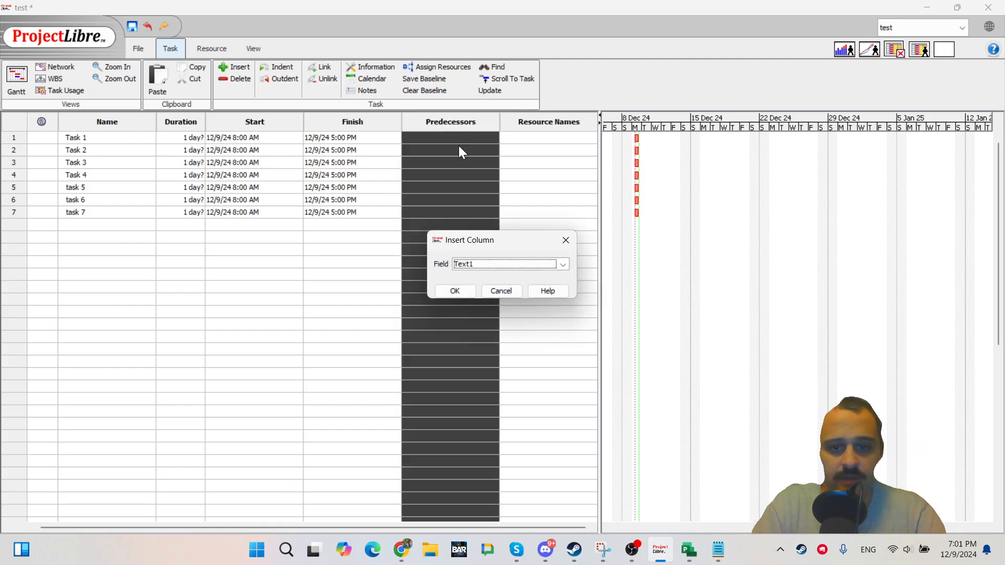
key("Return")
Enter Text1 values 1, 2, 3, 4, 6, 5 and 4 for tasks 1 through 7.
left_click(459, 147)
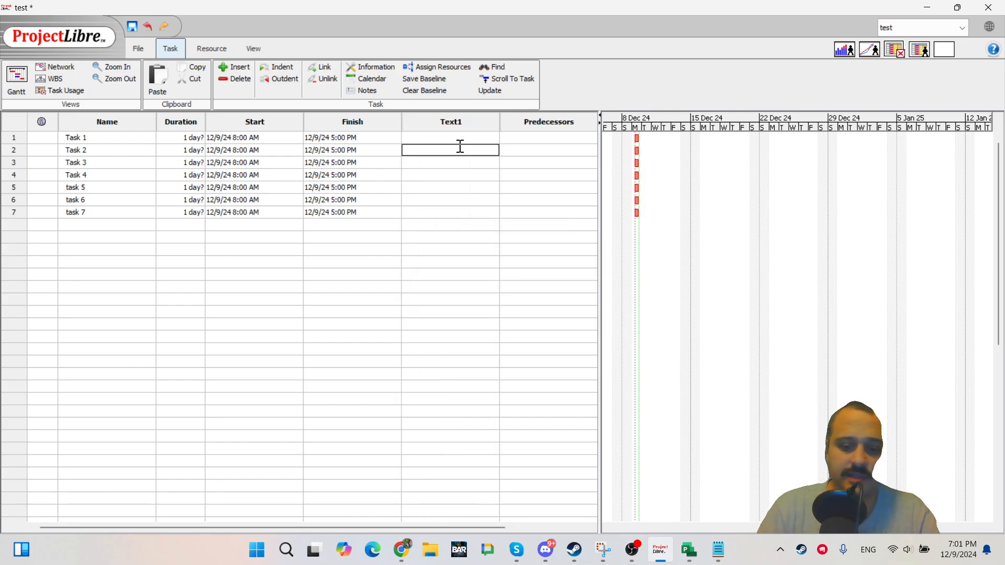
key("Up")
type("1 2 3 4")
key("Return")
type("5")
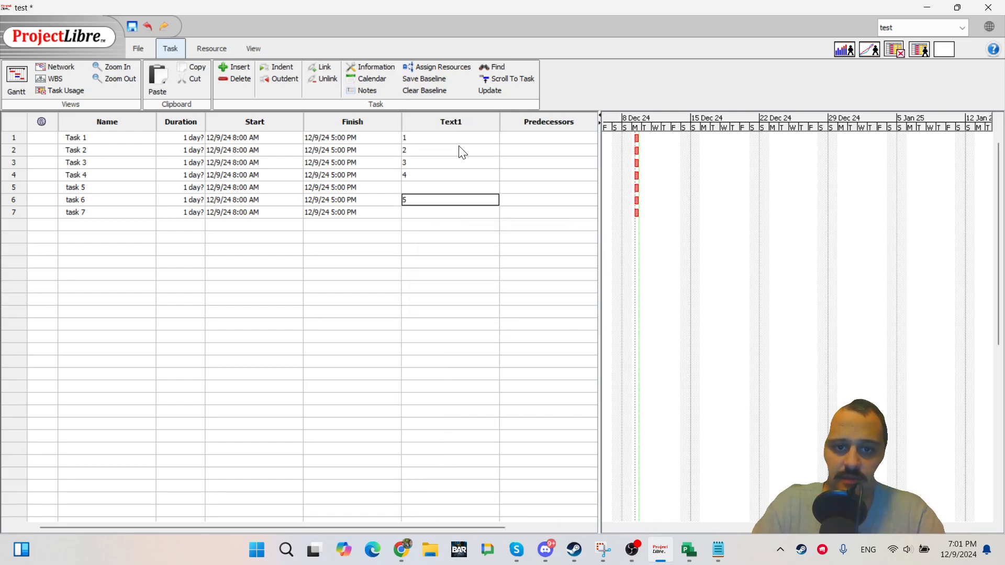
key("Up")
type("6")
key("Down")
key("Down")
key("Down")
key("Up")
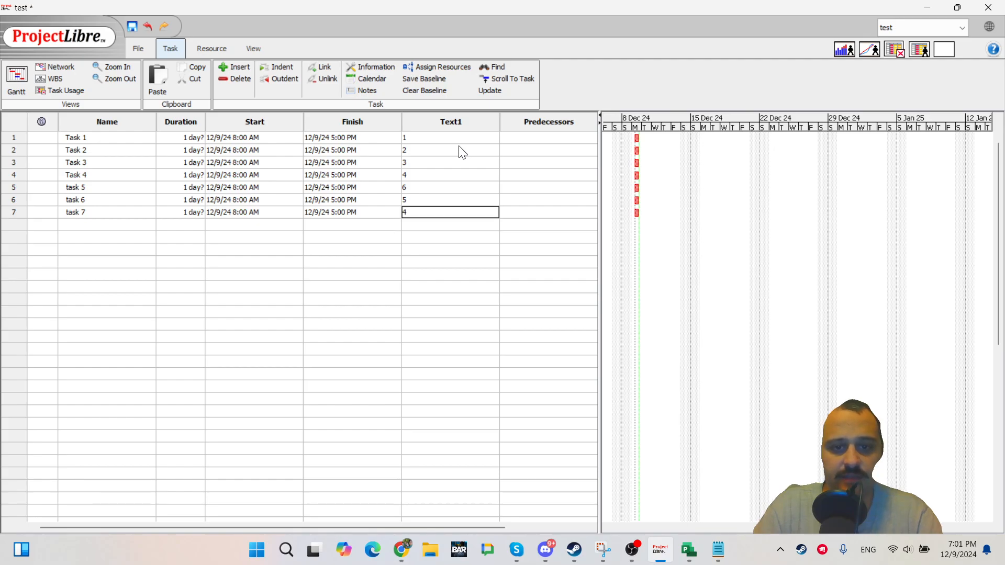
key("Tab")
left_click(532, 139)
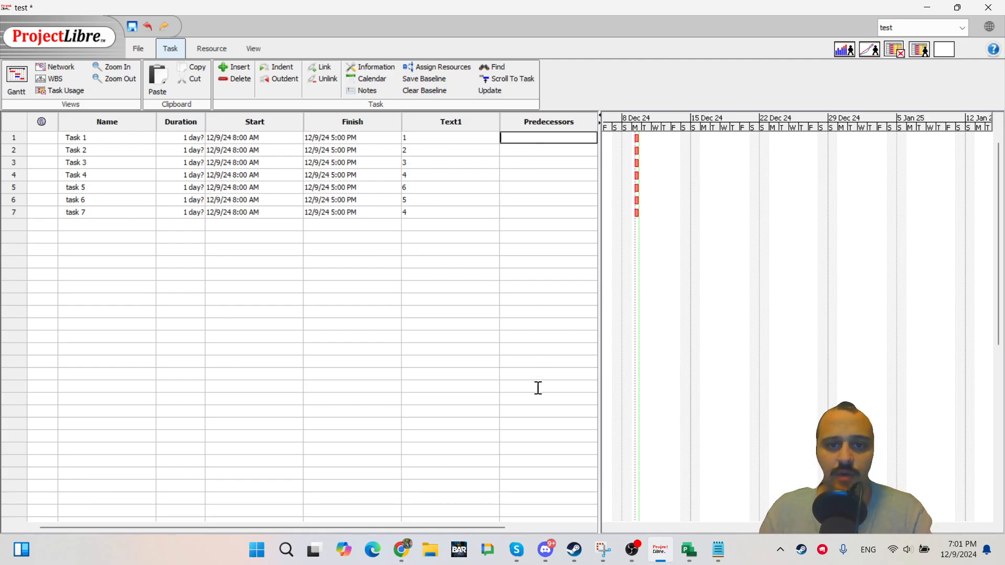
left_click(538, 388, "shift")
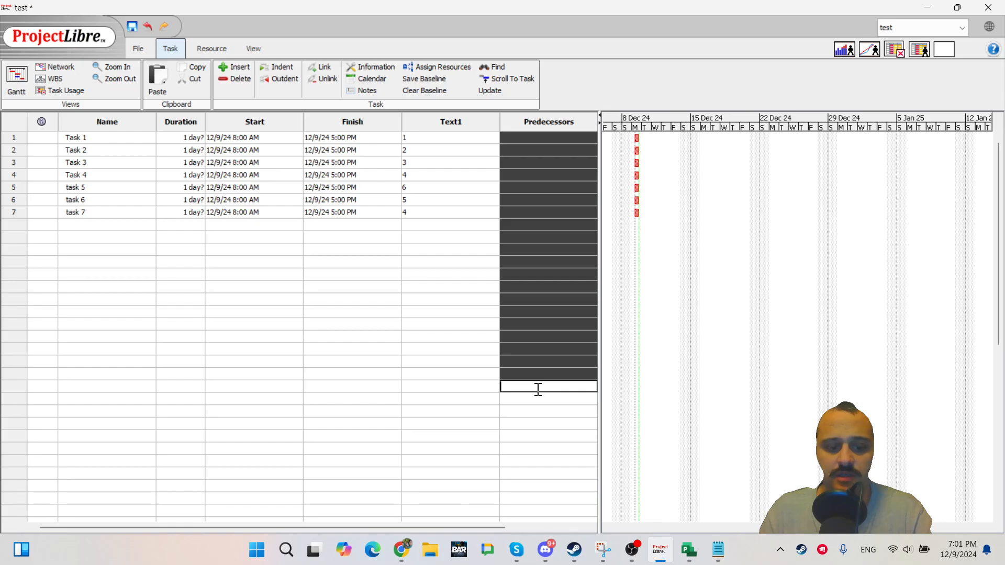
left_click(434, 137)
left_click(439, 246)
Copy the Text1 values of tasks 1 through 7 and paste them into the Predecessors column.
left_click(431, 122)
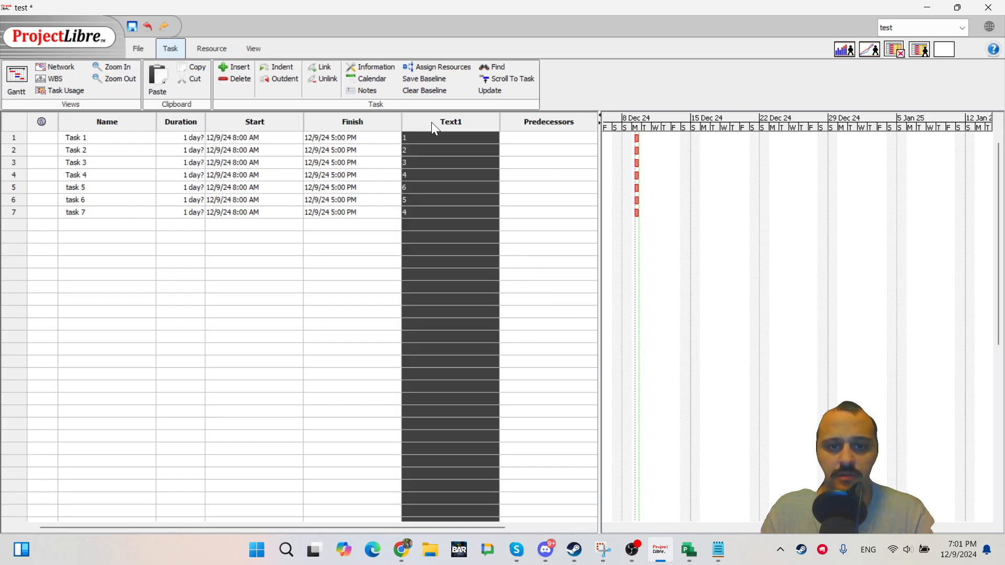
left_click(431, 139)
left_click(437, 199)
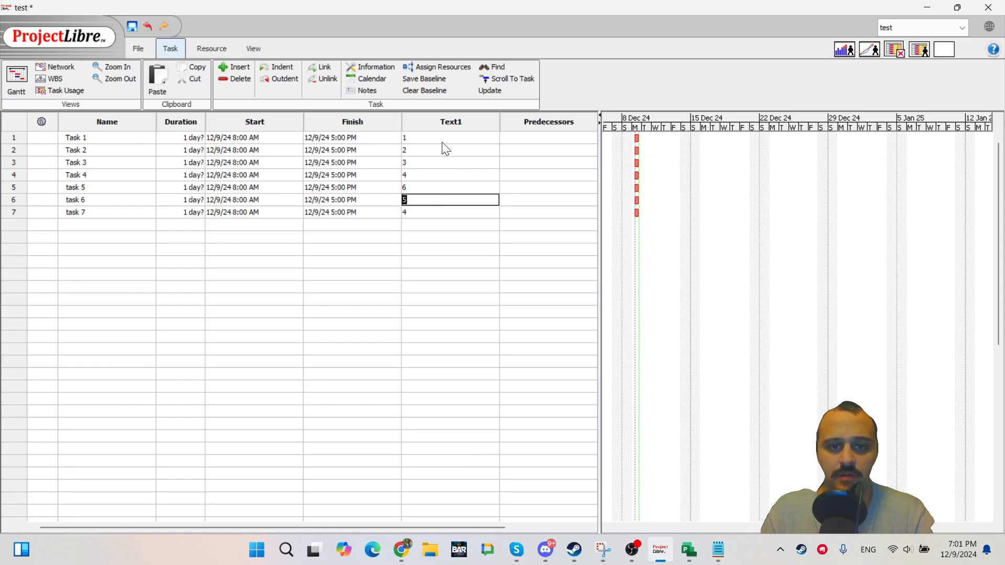
left_click(443, 138)
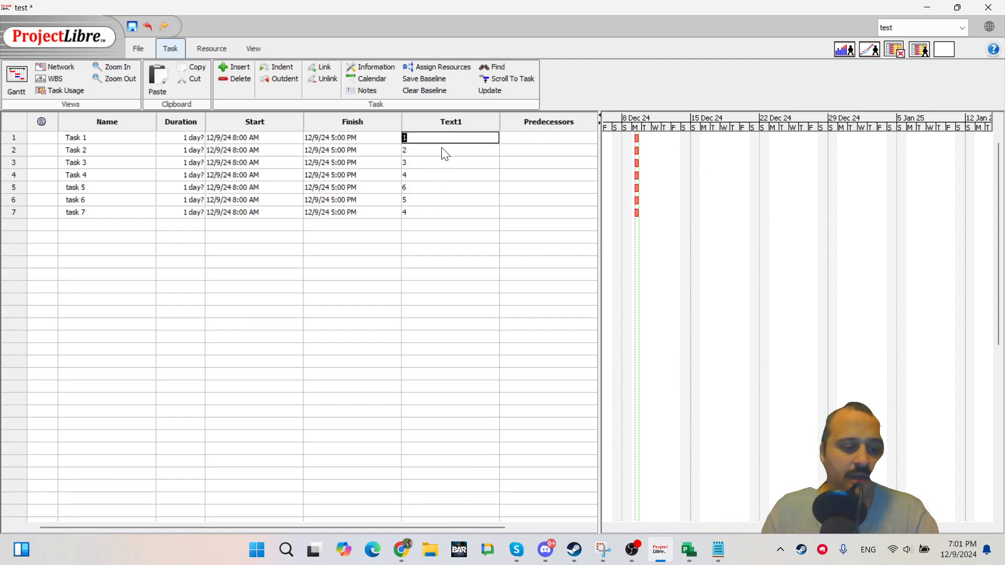
left_click(446, 283)
left_click(449, 163)
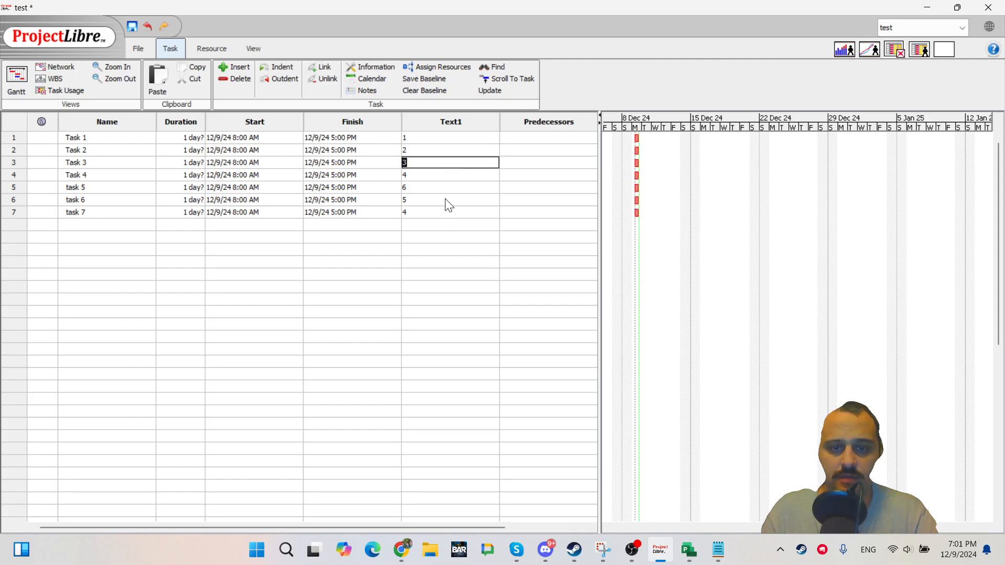
left_click(446, 140)
left_click(439, 211, "shift")
key("ctrl+c")
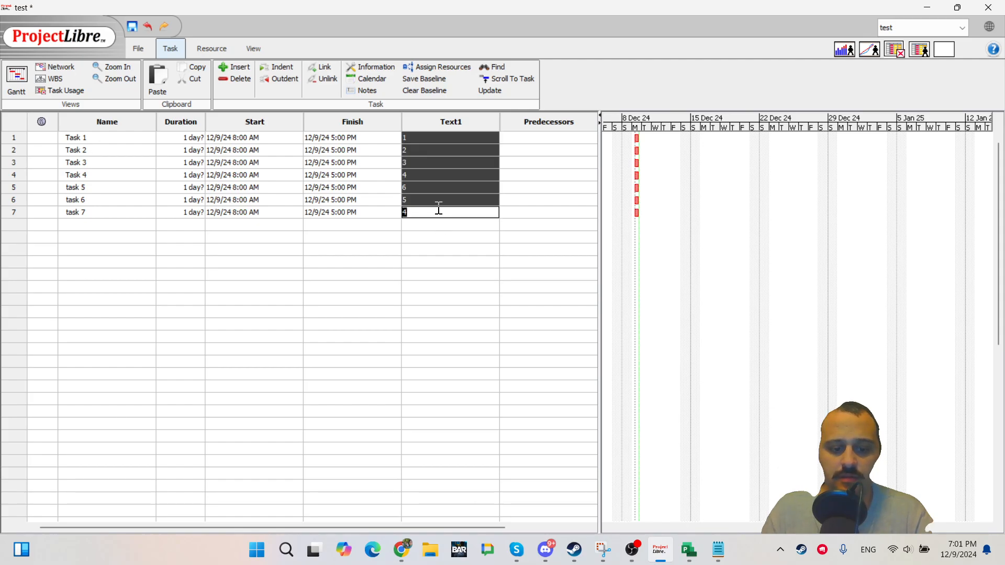
left_click(521, 139)
key("ctrl+v")
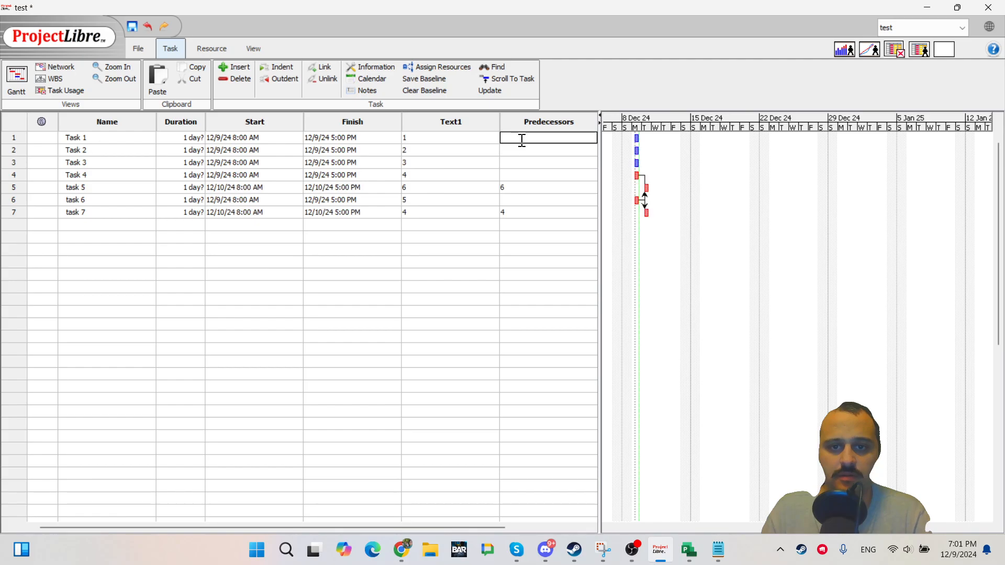
Undo the paste and clear task 5's remaining predecessor entry.
key("ctrl+z")
left_click(528, 211)
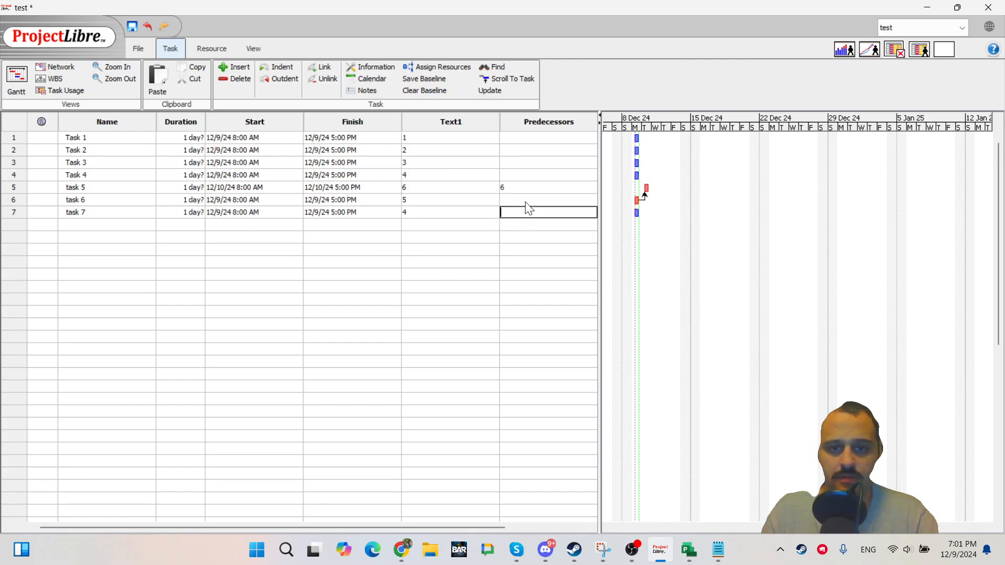
left_click(526, 189)
key("BackSpace")
key("Return")
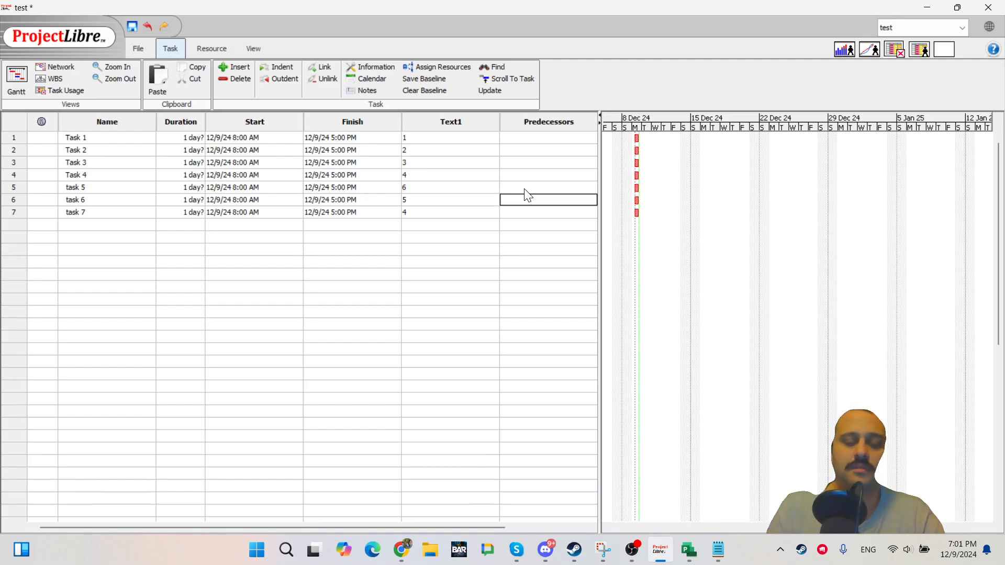
left_click(450, 138)
left_click(518, 141)
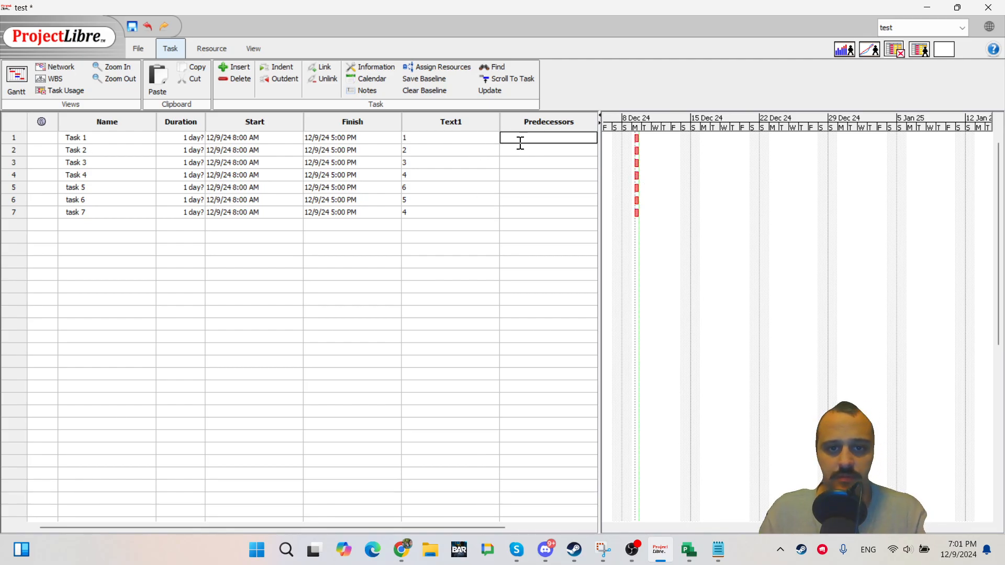
left_click(535, 239, "shift")
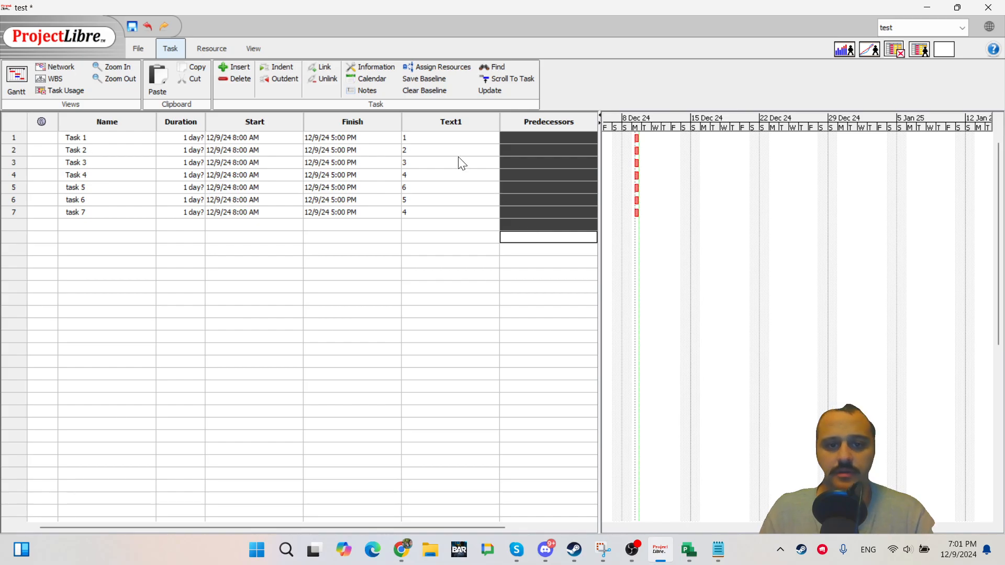
left_click(449, 140)
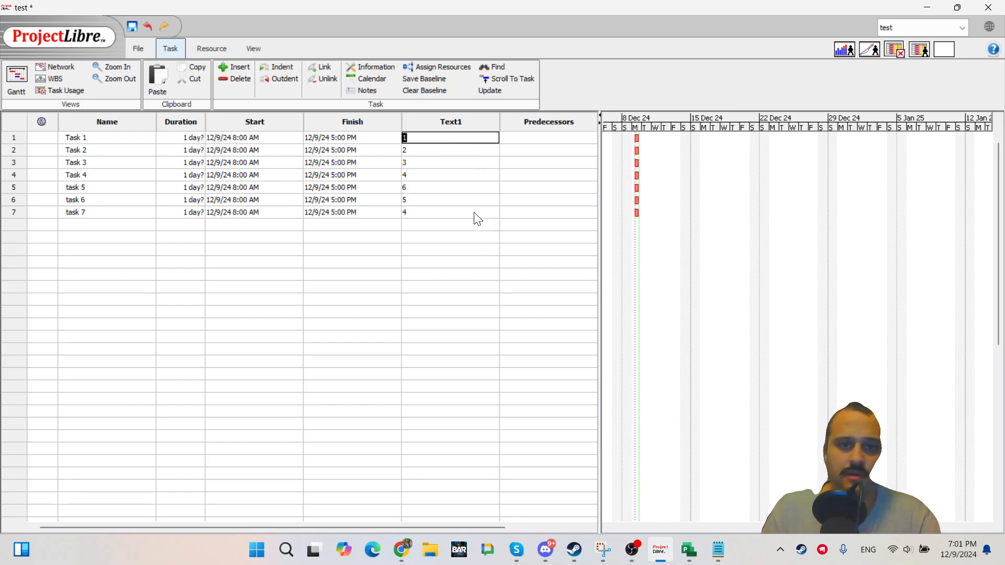
key("Down")
key("Up")
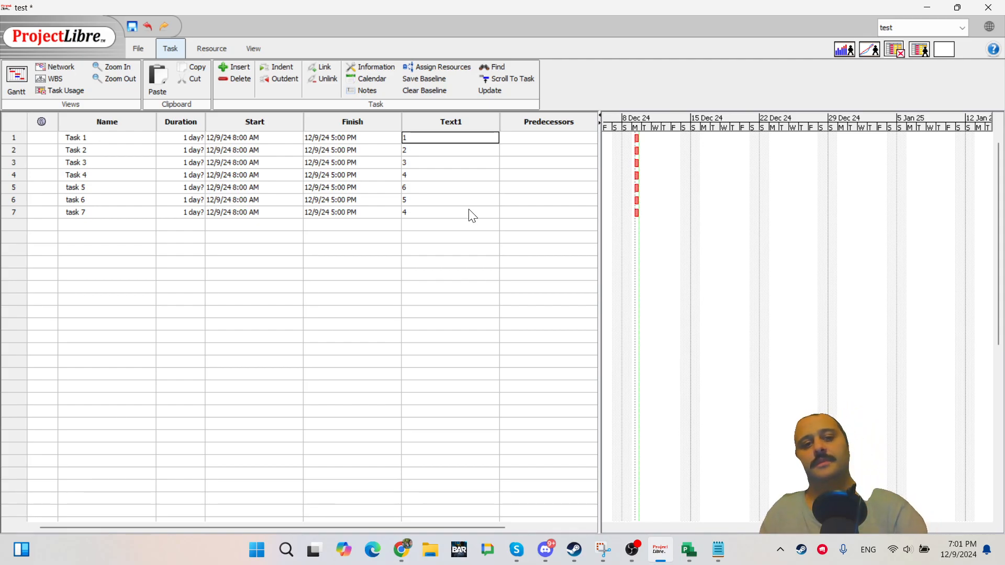
left_click(460, 214, "shift")
left_click(426, 299)
Delete the Text1 values of all seven tasks.
double_click(419, 136)
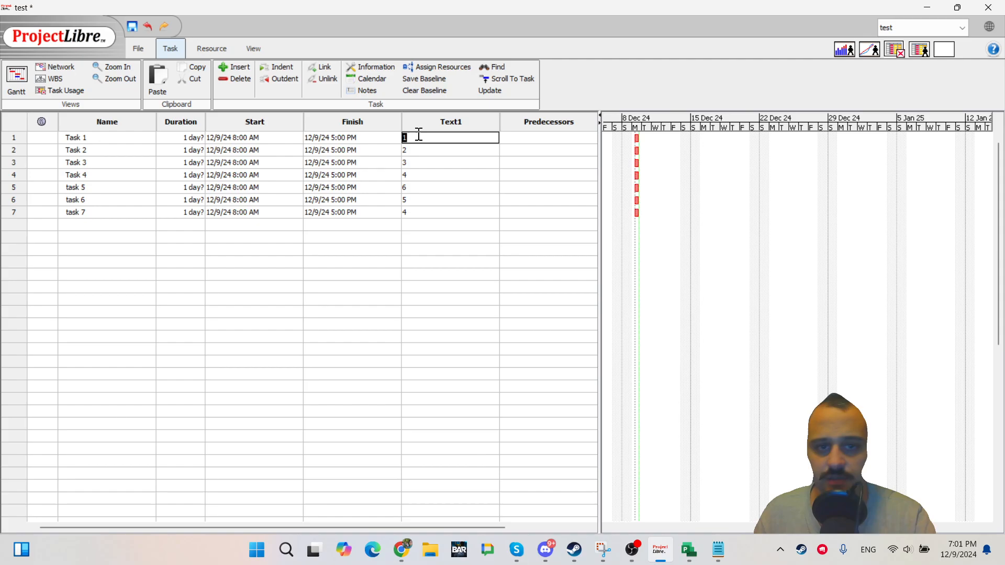
key("Delete")
key("Return")
key("Down")
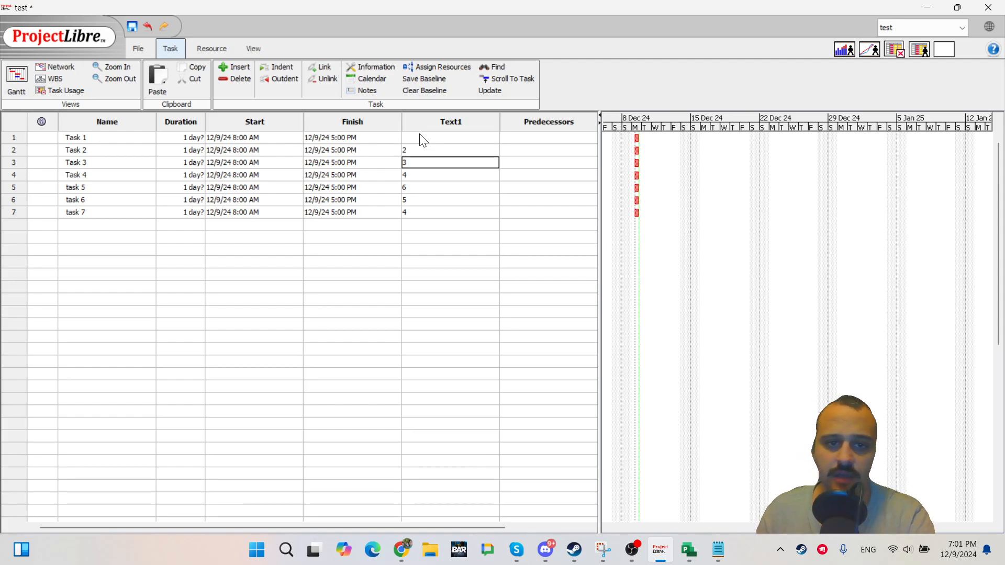
key("Down")
double_click(424, 150)
key("Delete")
double_click(424, 163)
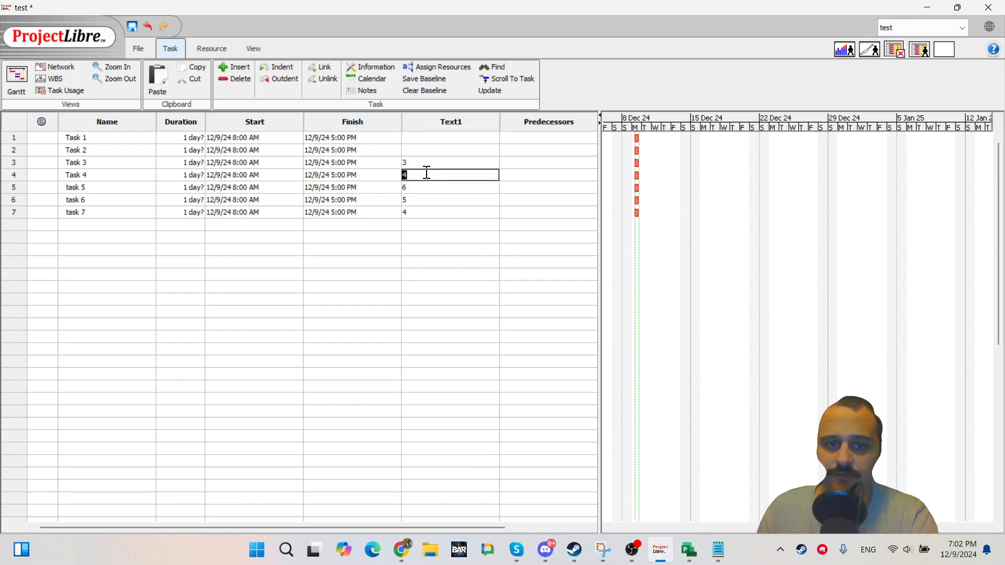
key("Delete")
double_click(425, 175)
key("Delete")
double_click(426, 188)
key("Delete")
double_click(426, 201)
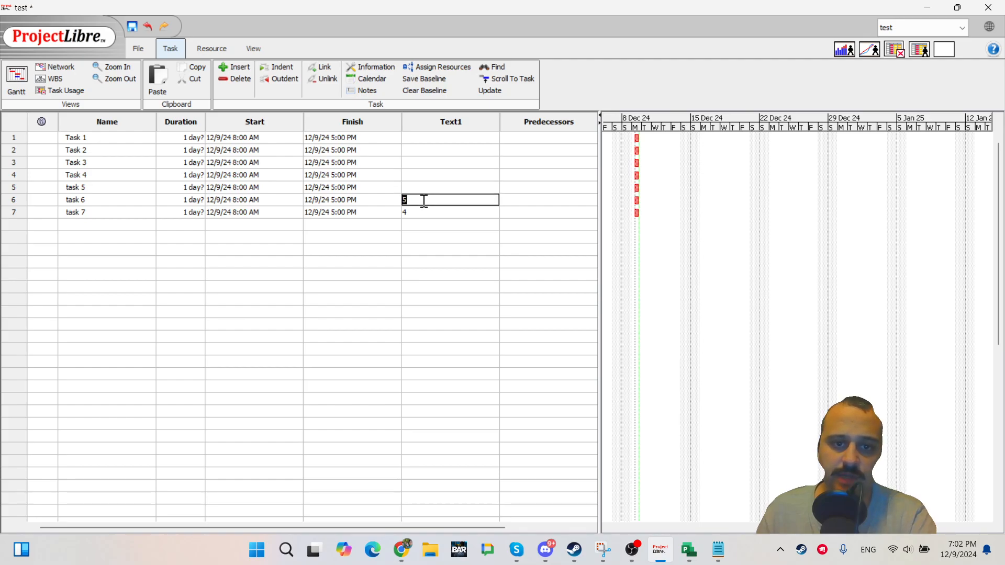
key("Delete")
double_click(423, 213)
key("Delete")
Hide the Text1 column from the task table.
left_click(447, 124)
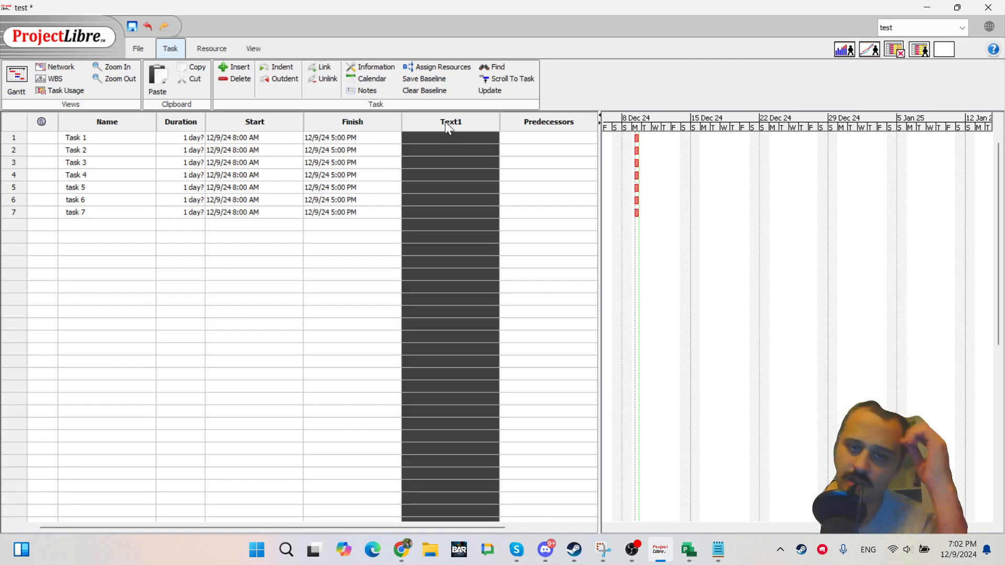
right_click(461, 145)
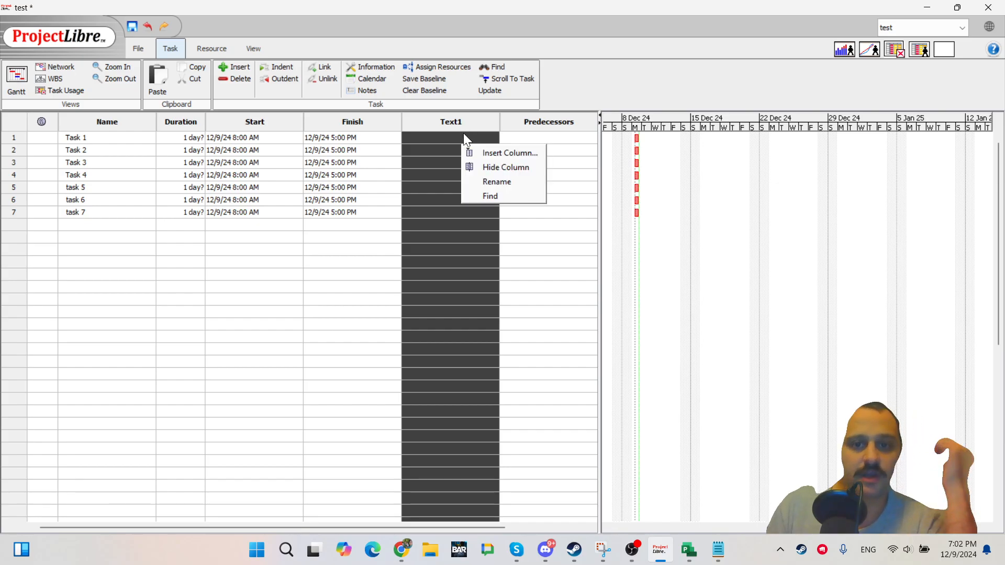
left_click(485, 169)
left_click(431, 261)
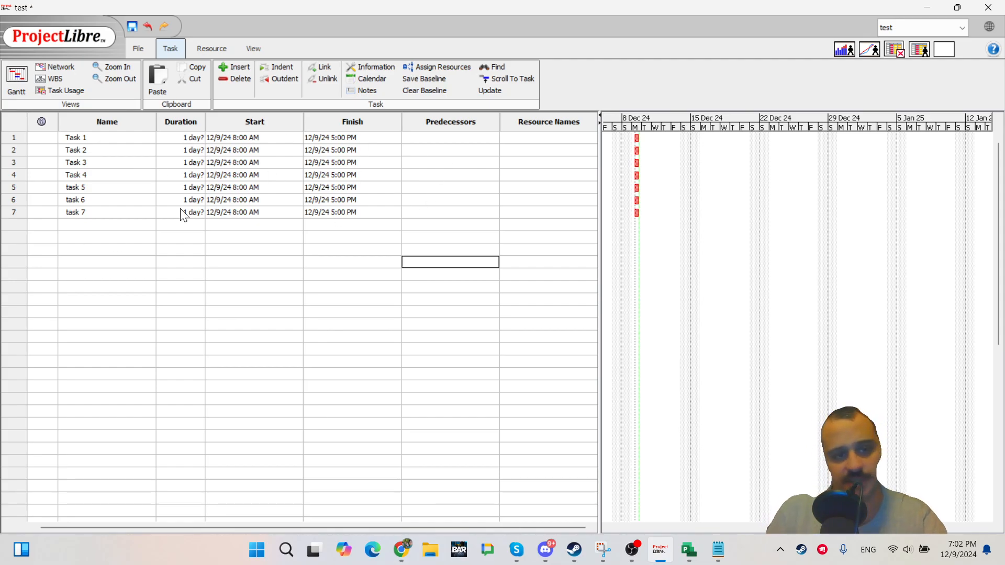
Insert a new task named Total above Task 1.
double_click(112, 152)
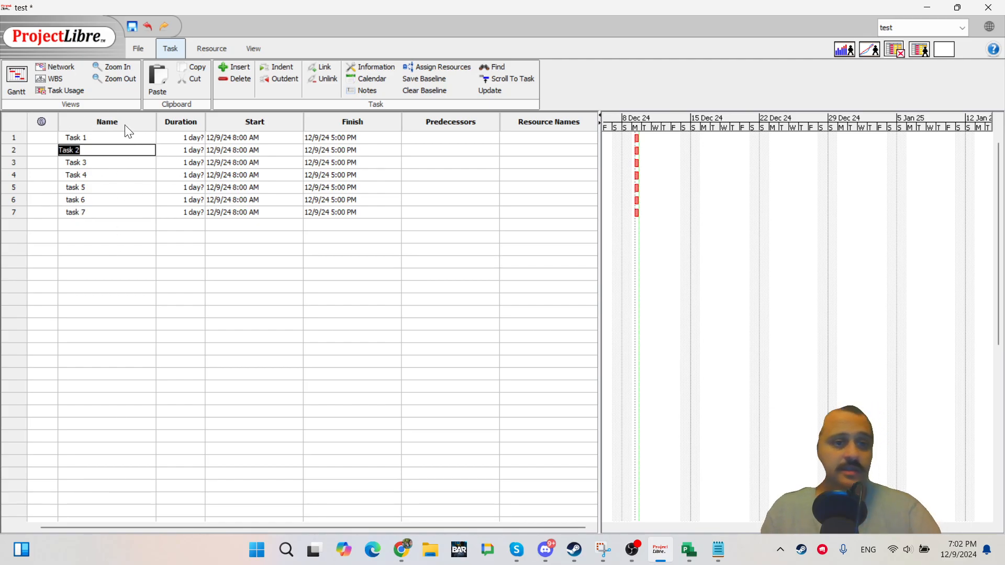
double_click(110, 140)
key("Escape")
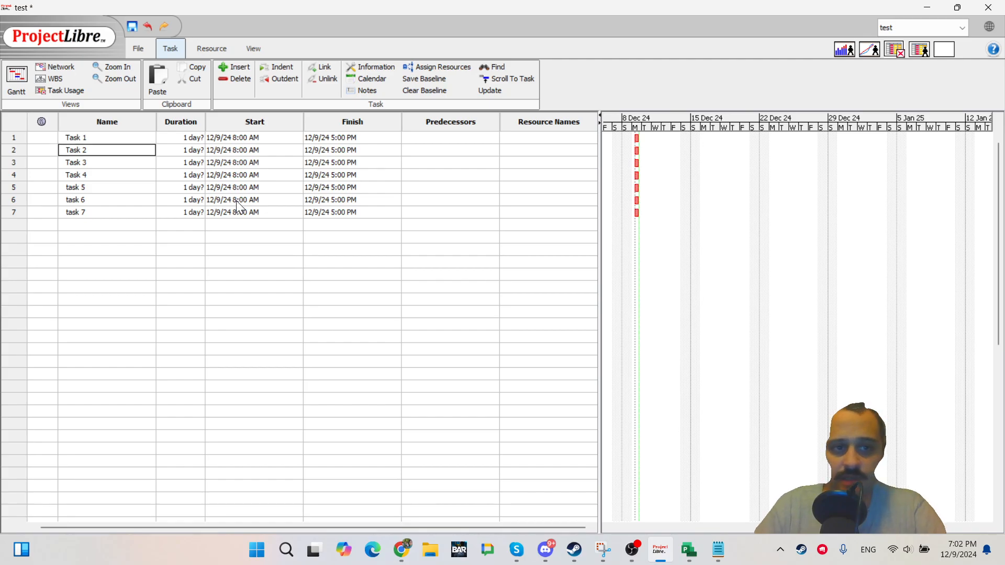
key("Insert")
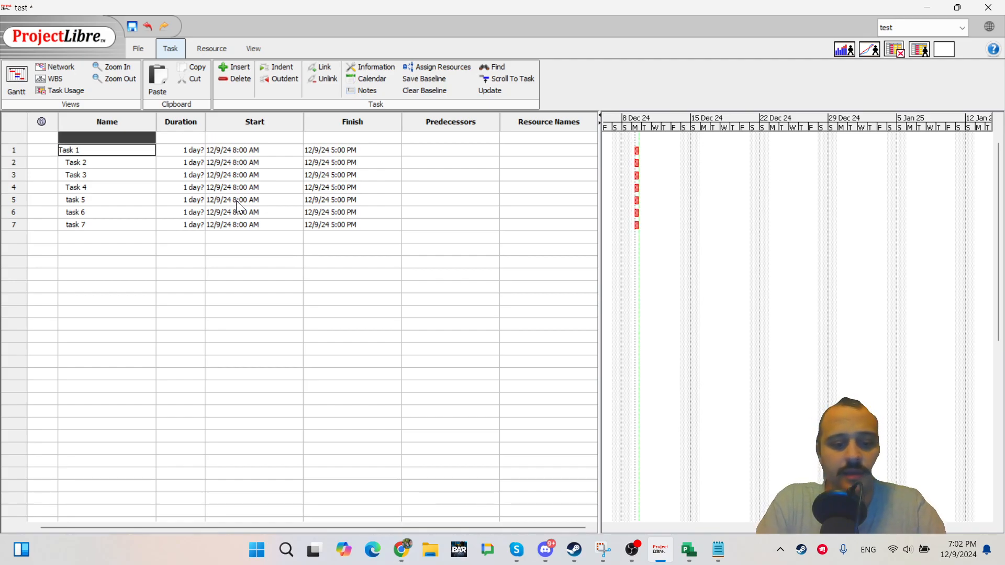
type("Su")
key("Escape")
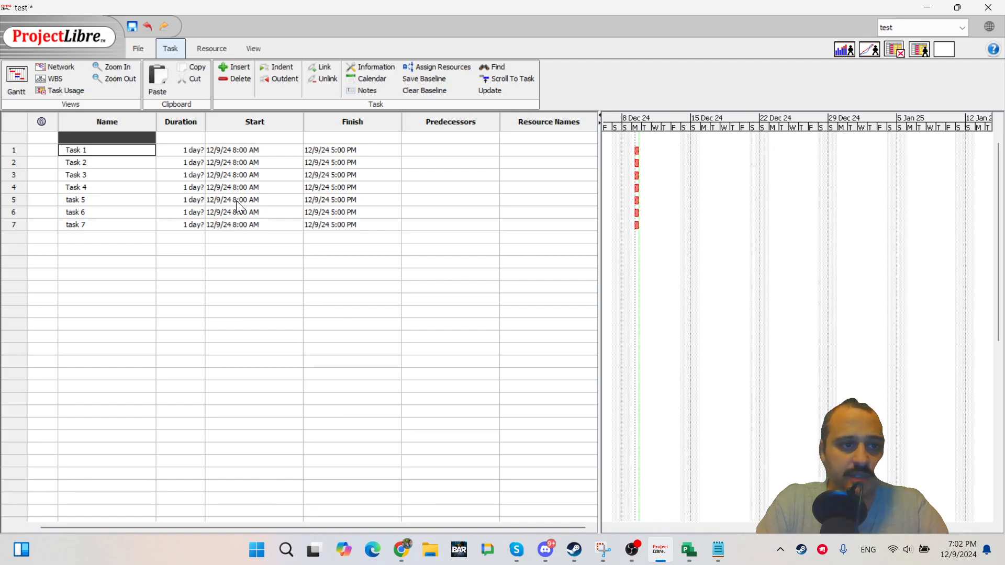
key("Up")
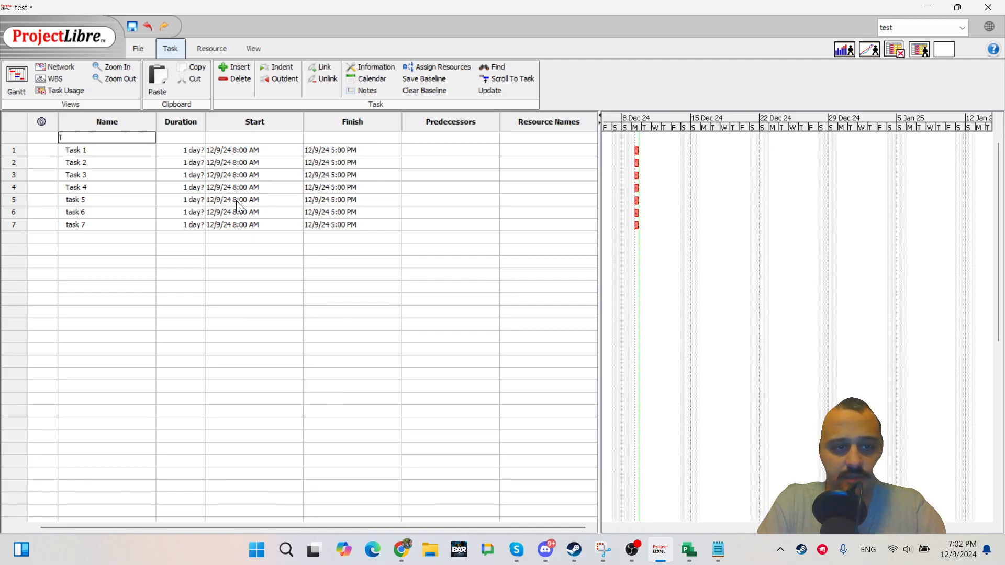
type("Total")
key("Return")
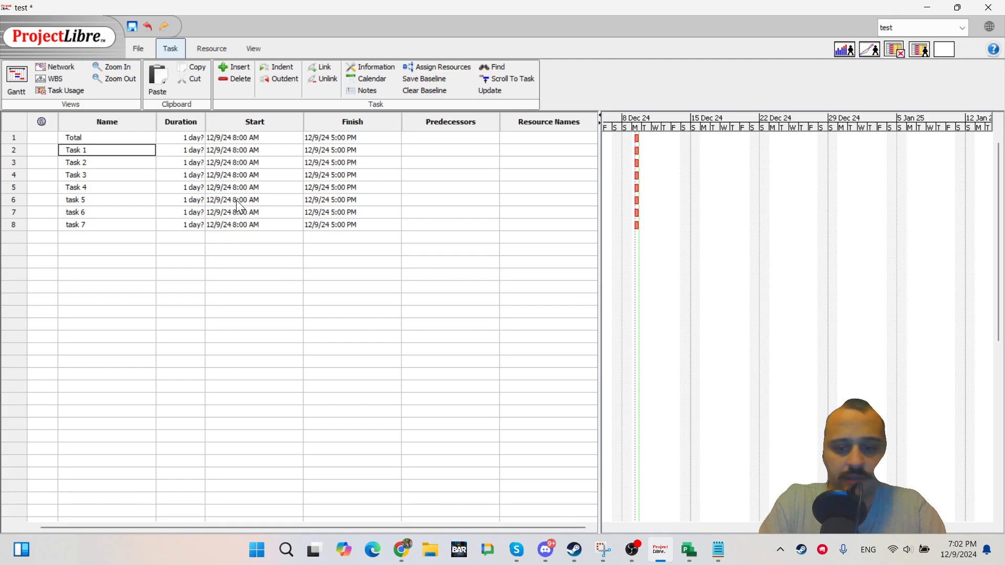
Insert a row below Total and rename Task 1 as summary 1.
key("Insert")
type("su")
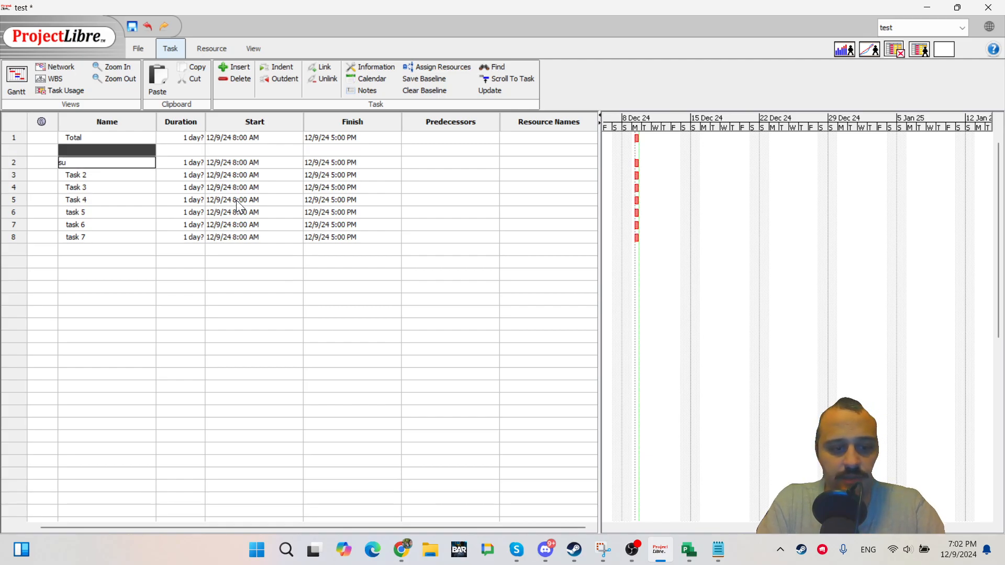
type("mmary 1")
key("Up")
key("Up")
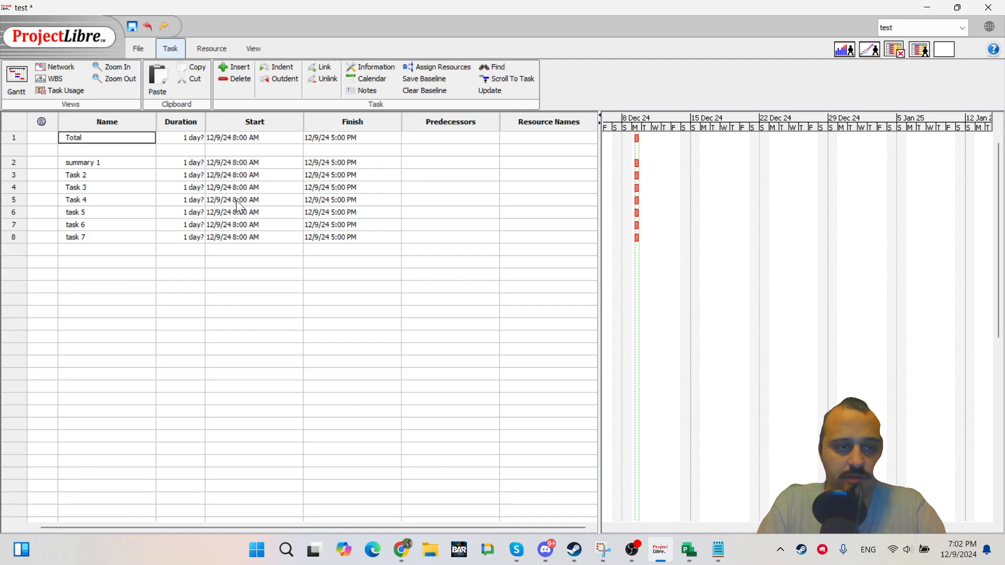
Delete the empty row between Total and summary 1.
left_click(18, 149)
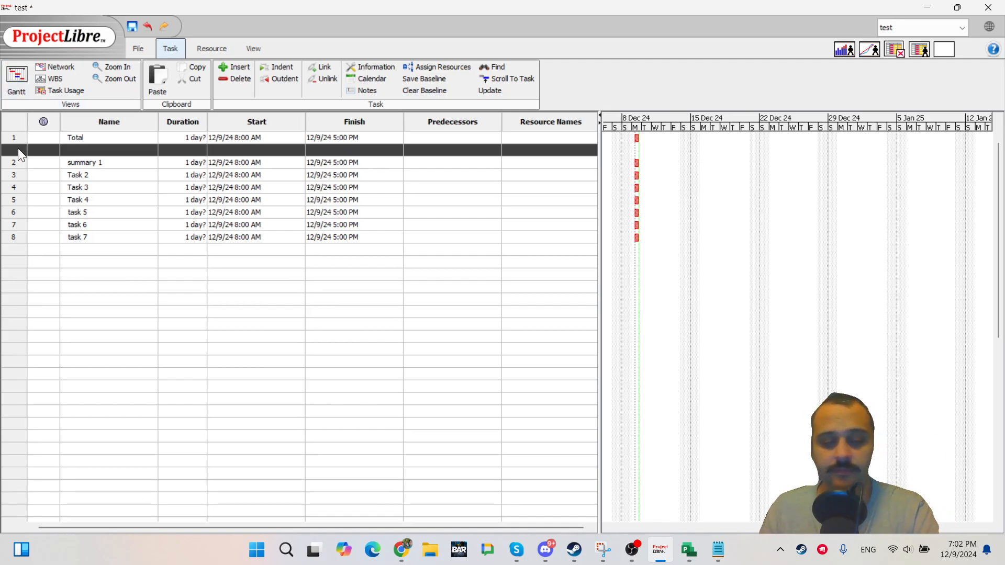
right_click(23, 150)
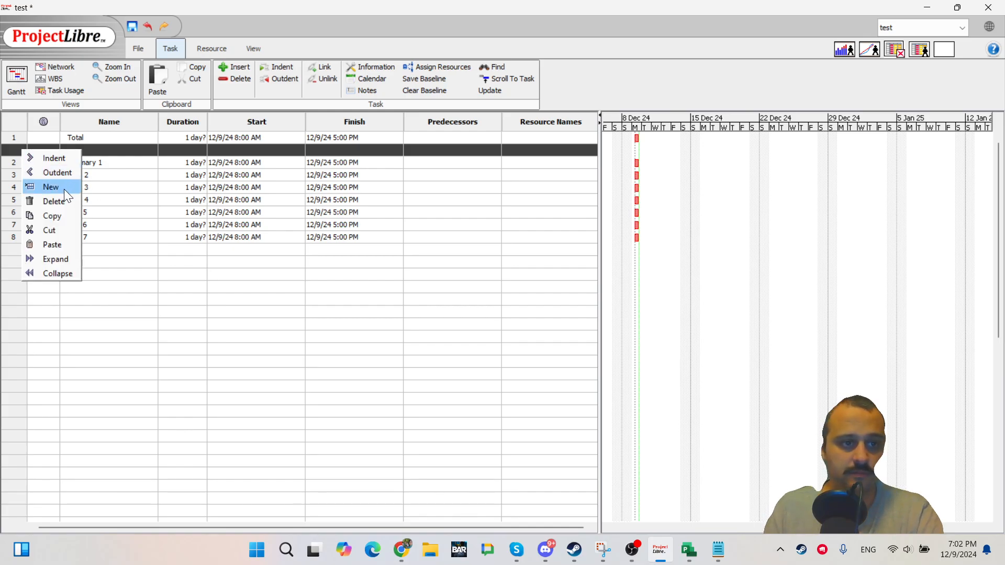
left_click(47, 203)
double_click(105, 196)
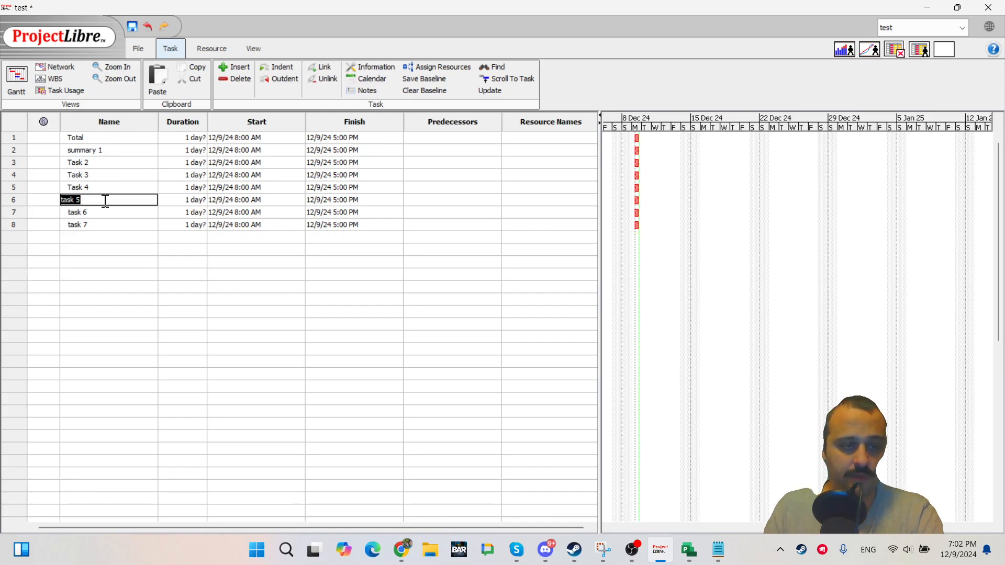
left_click(32, 203)
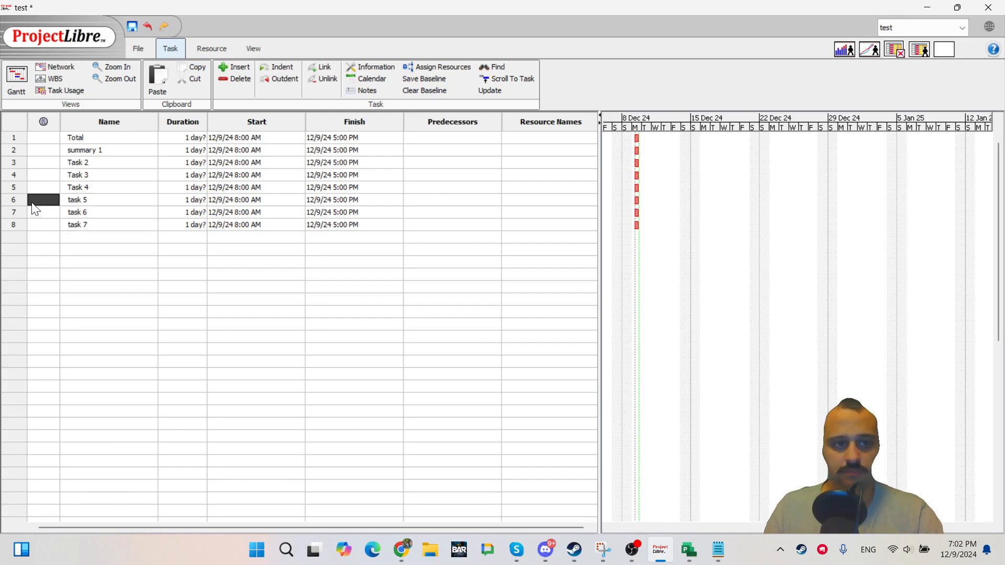
left_click(28, 200)
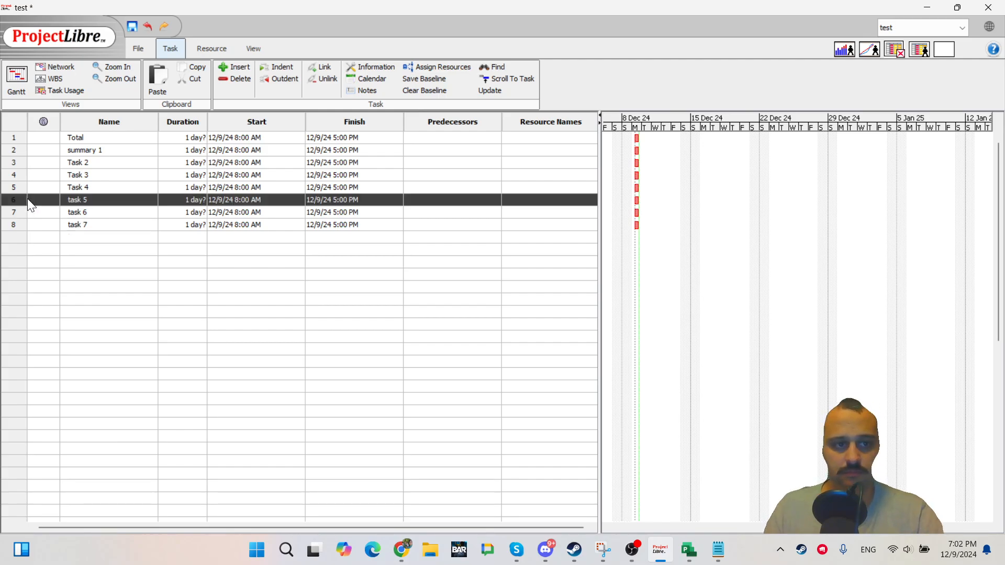
left_click(174, 212)
left_click(122, 177)
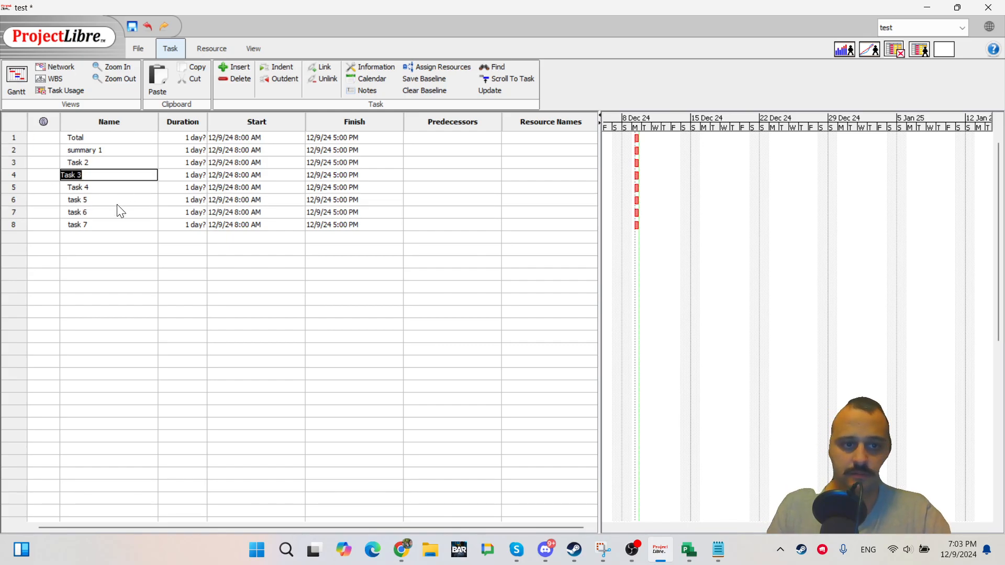
double_click(117, 202)
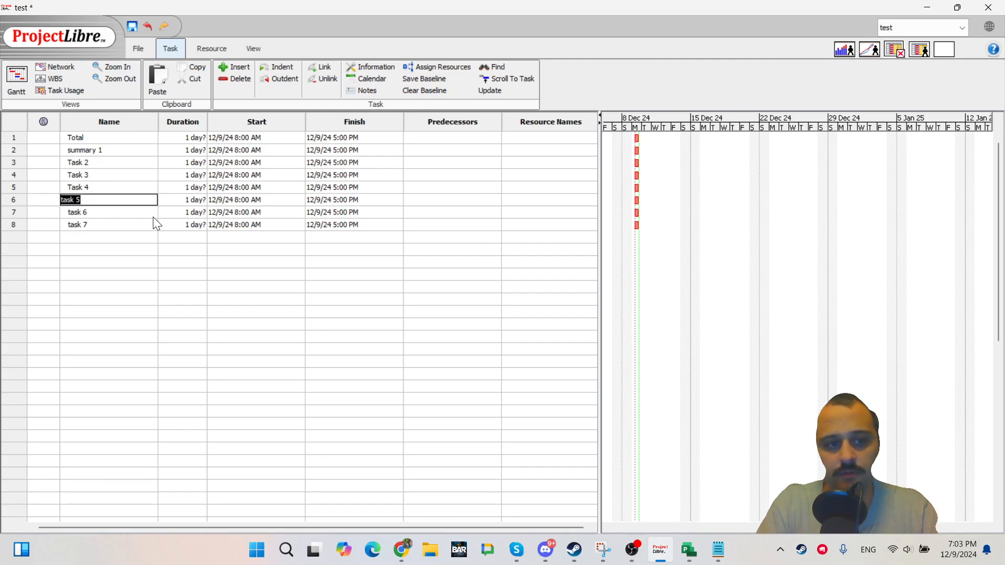
left_click(151, 239)
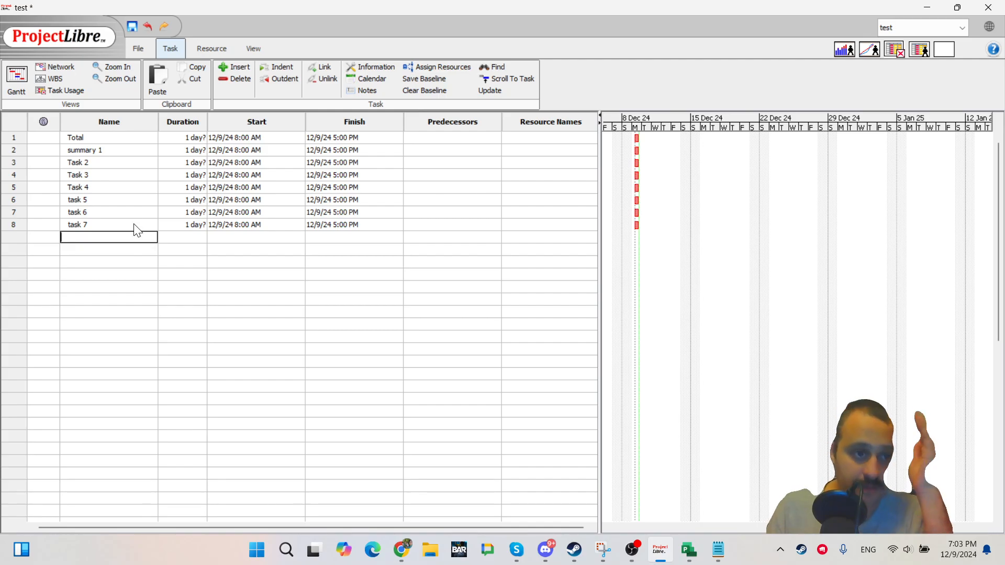
Switch to Microsoft Project and enter a task named ddd in the task table.
double_click(124, 200)
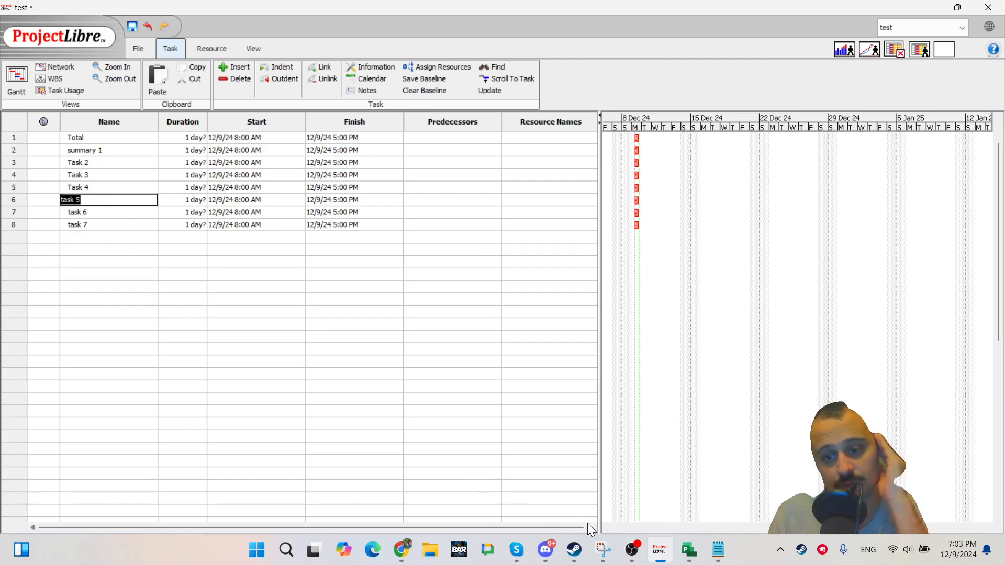
left_click(689, 550)
left_click(152, 189)
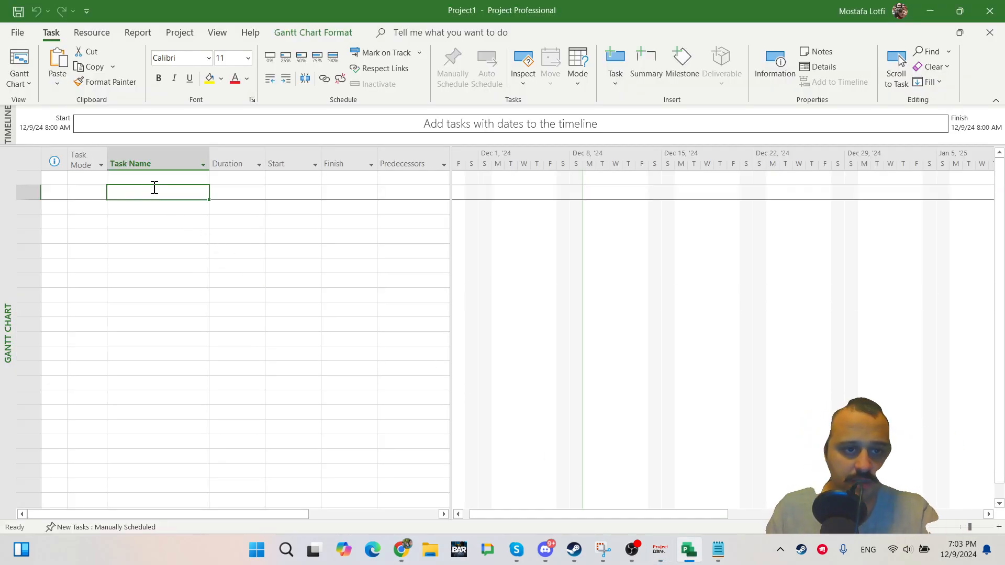
type("ddd")
key("Return")
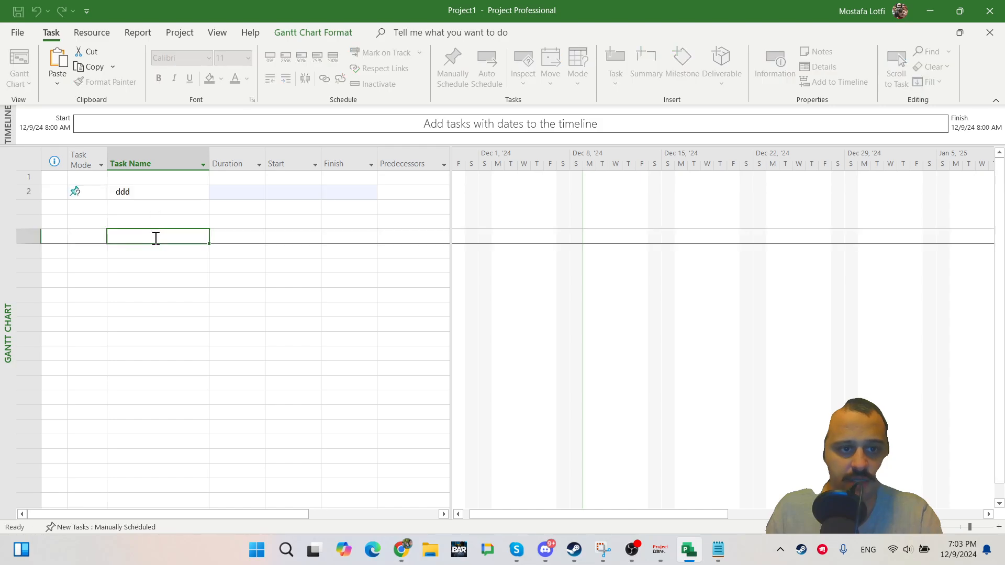
Enter a task named dd in the first row and another named ddd in the third row.
left_click(152, 179)
type("dd")
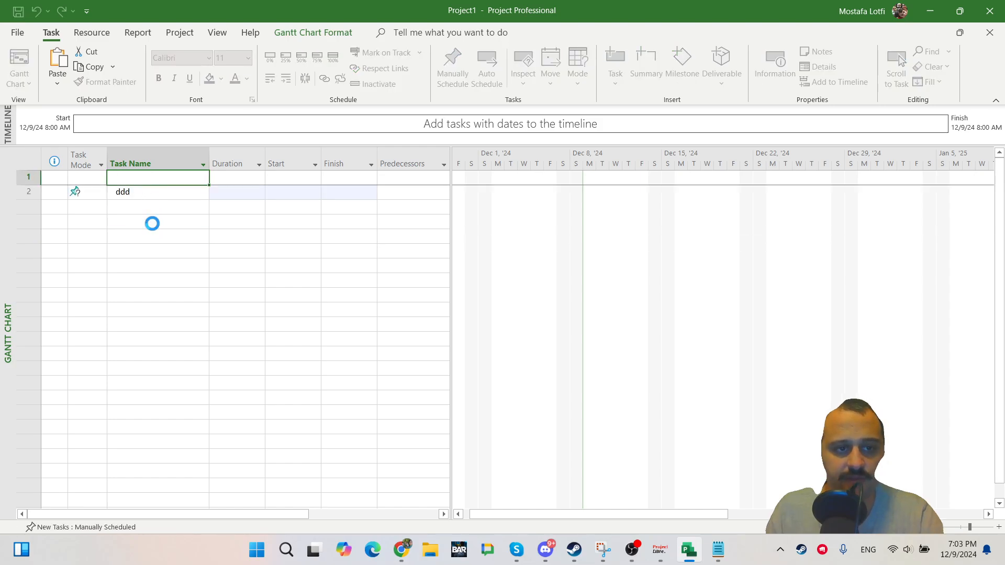
left_click(150, 222)
left_click(146, 208)
type("ddd")
left_click(136, 251)
Switch all the tasks' task mode to Auto Schedule.
left_click(85, 164)
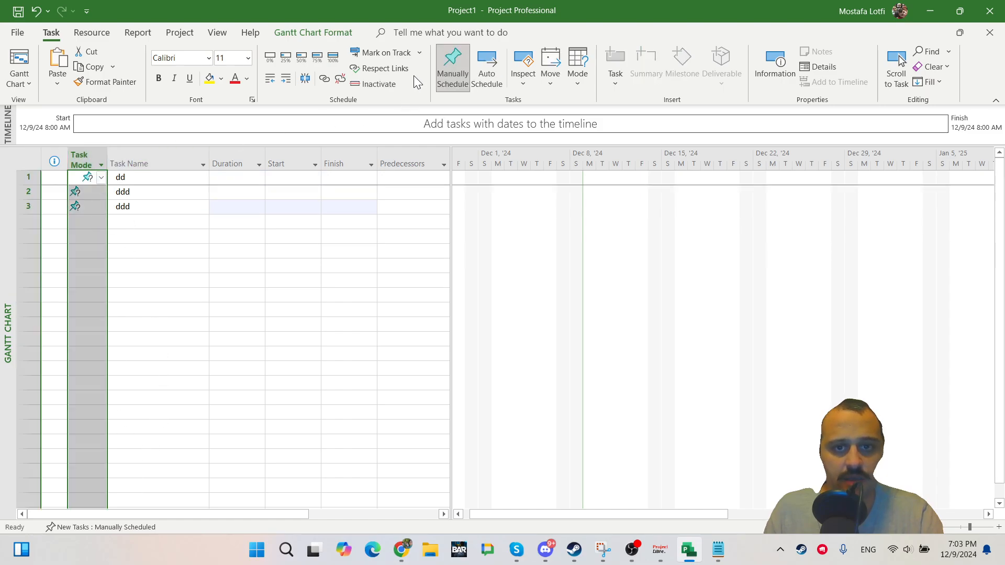
left_click(484, 71)
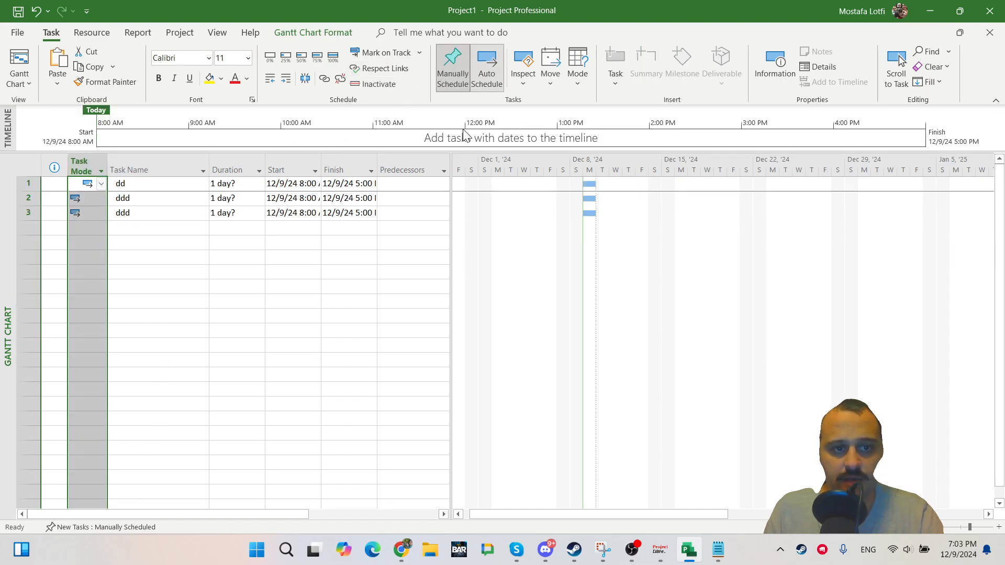
left_click(138, 197)
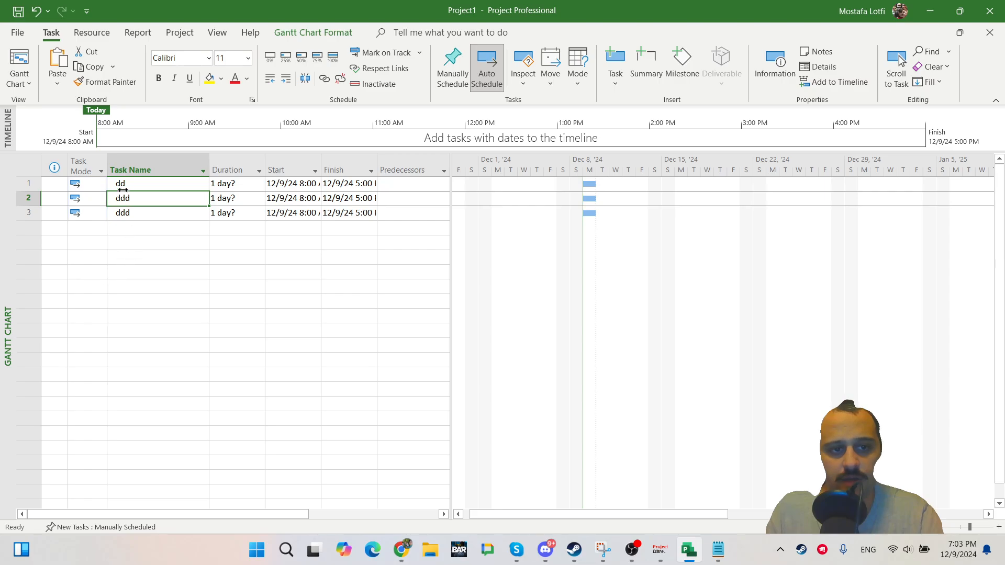
key("Down")
key("Down")
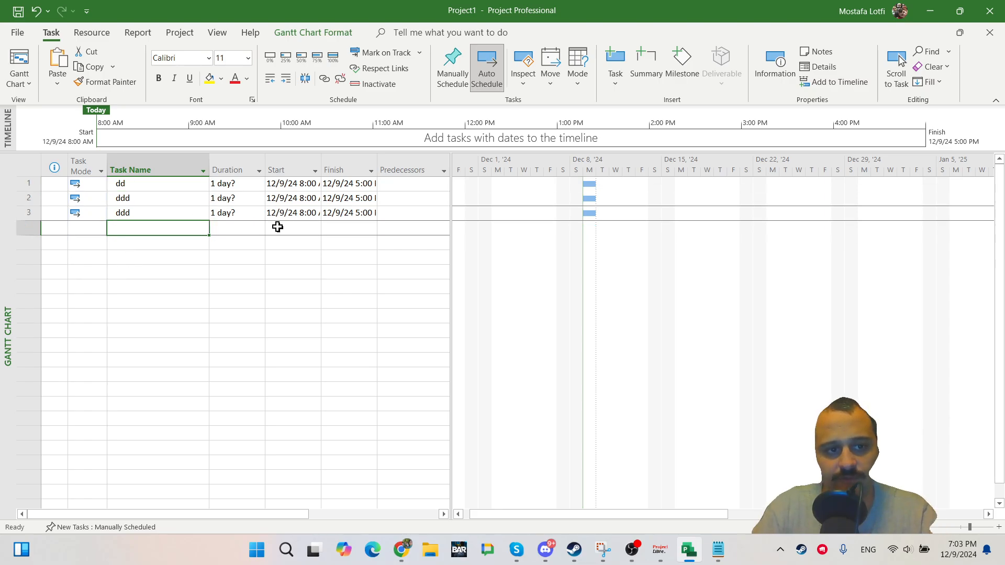
key("Up")
key("Up")
key("Up")
key("Down")
key("Down")
key("Down")
key("Up")
key("Up")
key("Up")
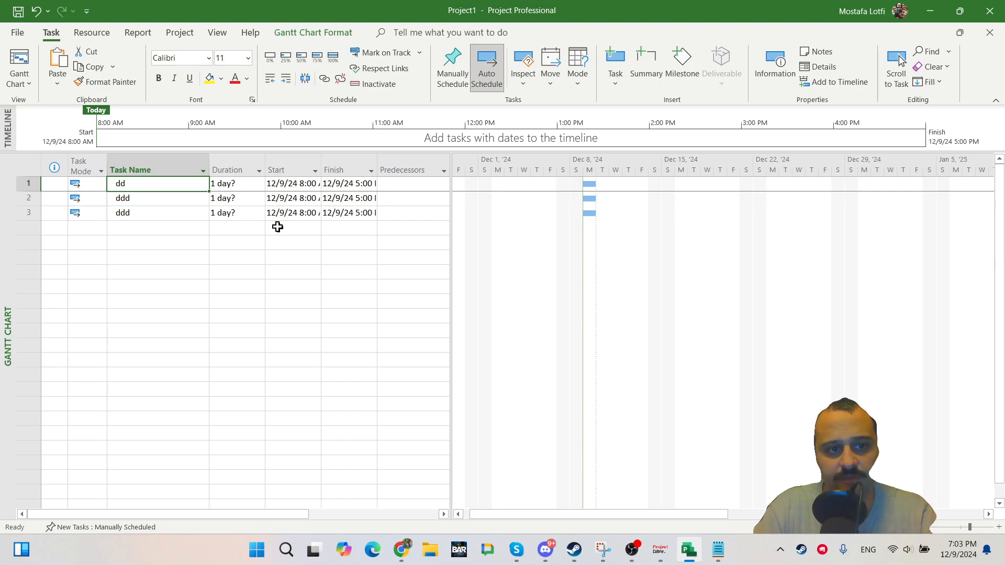
key("Down")
key("Down")
key("Down")
key("Down")
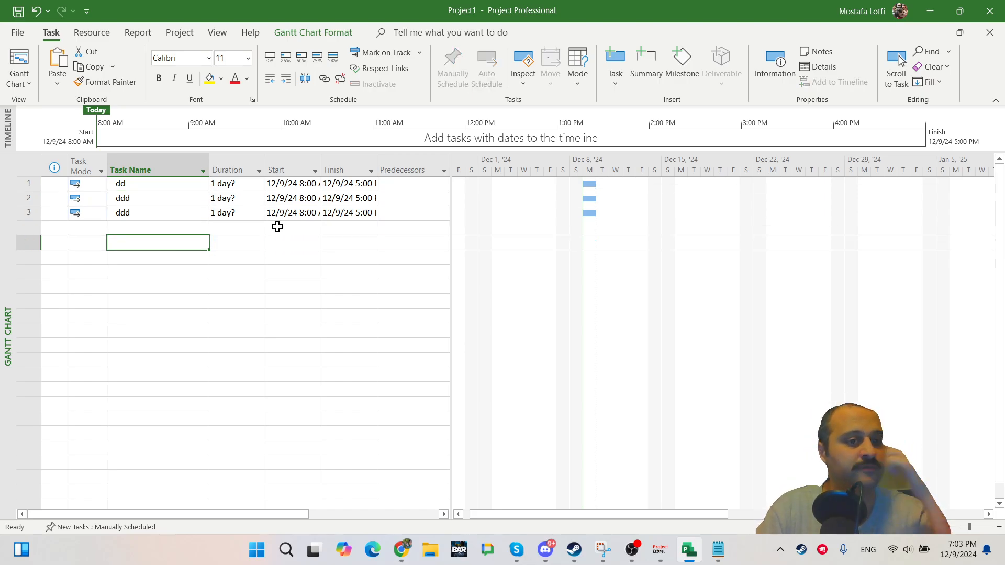
key("Up")
key("Up")
key("Up")
double_click(160, 201)
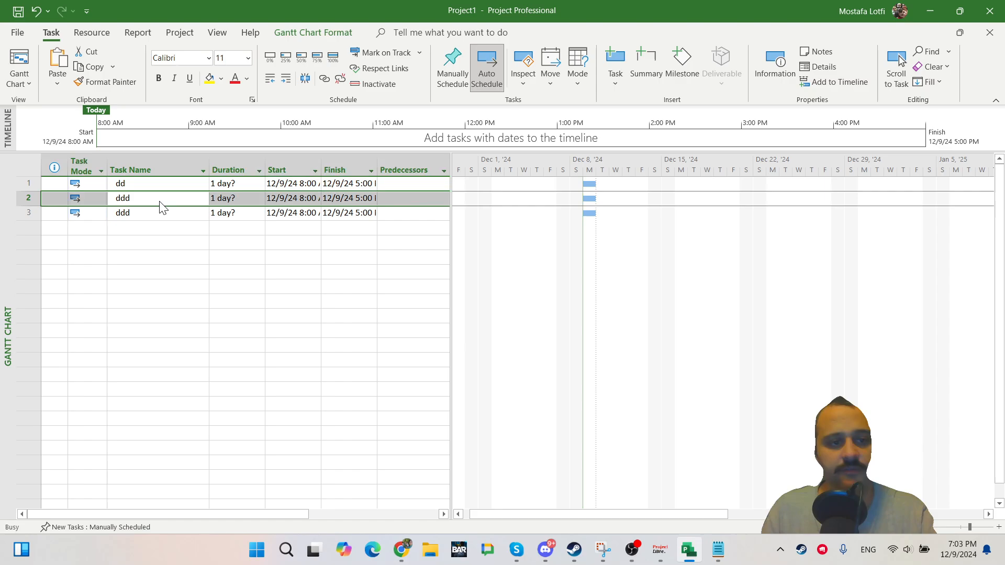
left_click(680, 151)
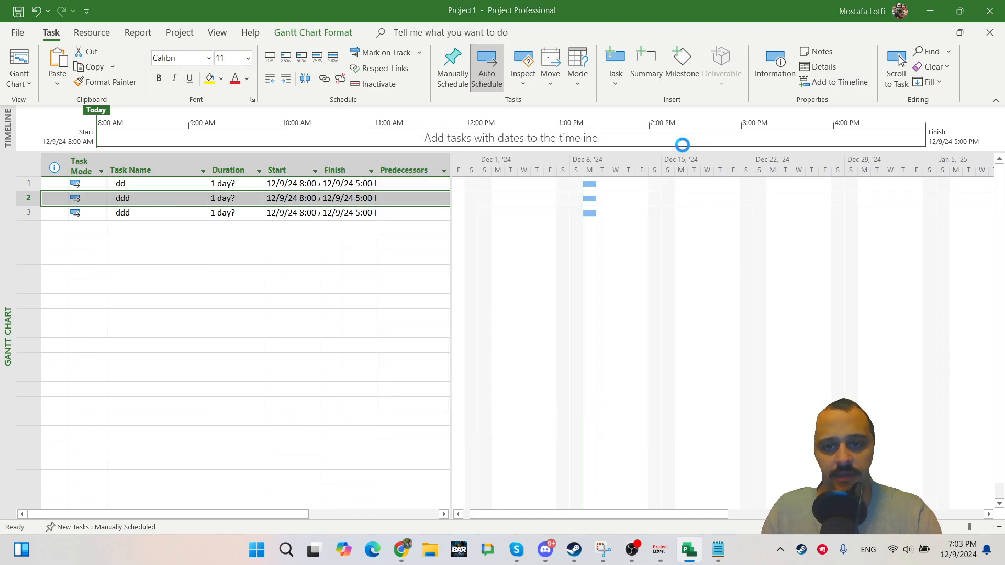
left_click(204, 241)
left_click(180, 197)
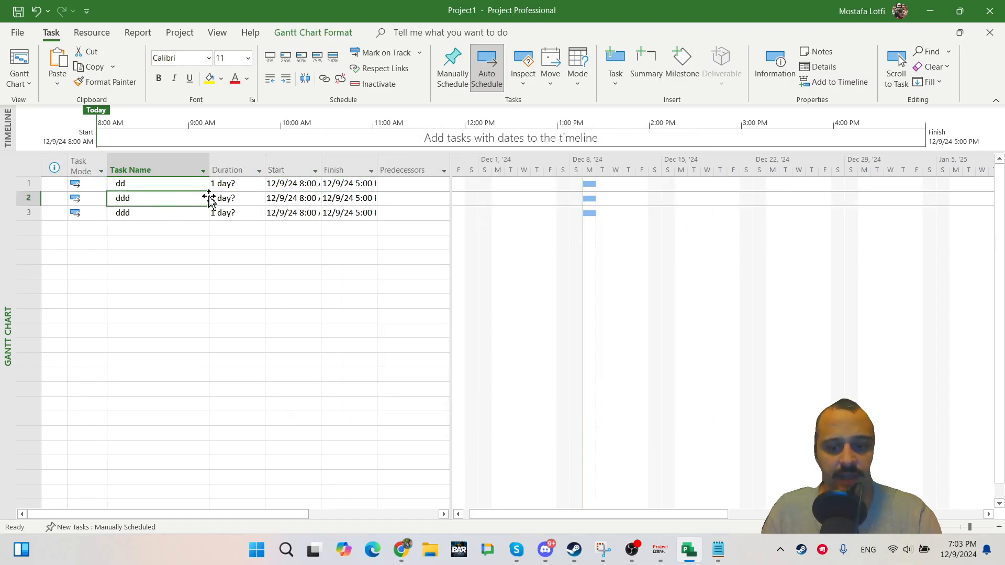
type("jdjd")
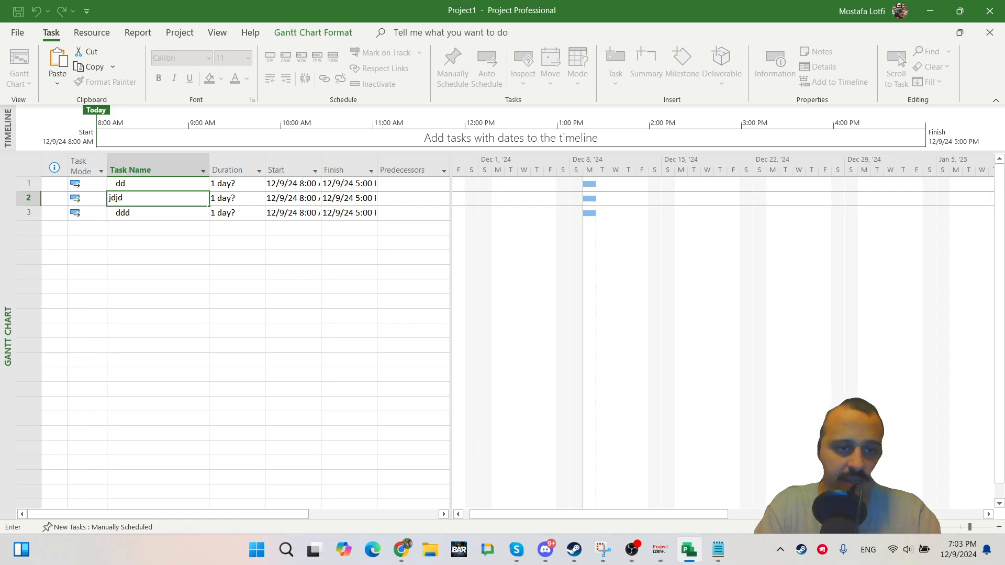
key("Escape")
Return to ProjectLibre and insert a new task named Summary 2 above Task 4.
key("alt+Tab")
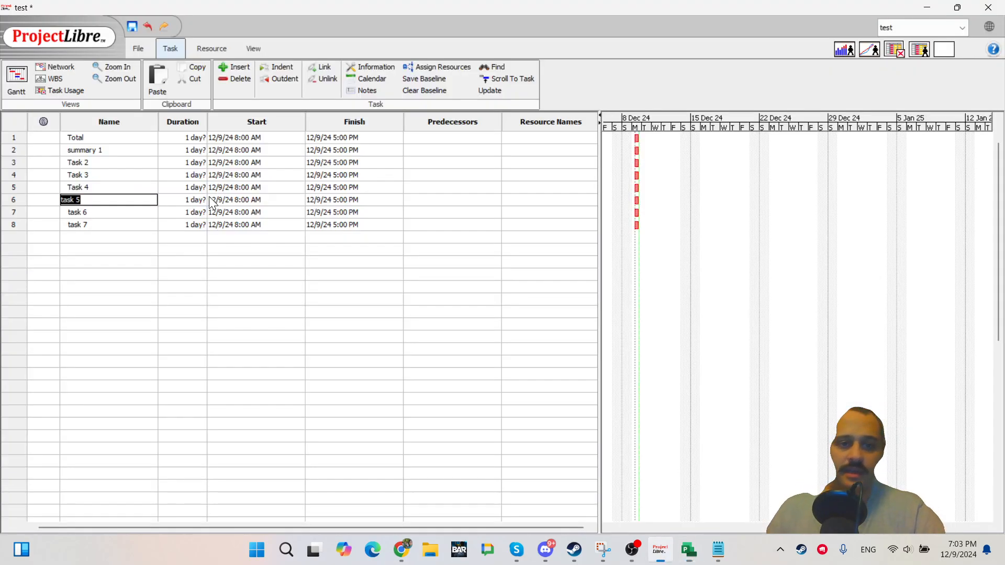
left_click(263, 303)
left_click(115, 163)
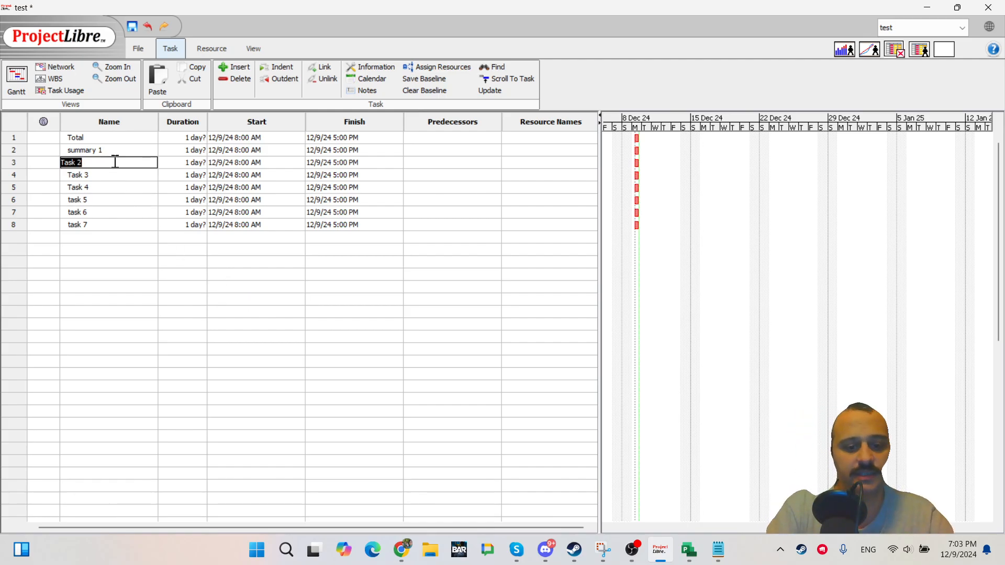
key("Down")
key("Down")
key("Down")
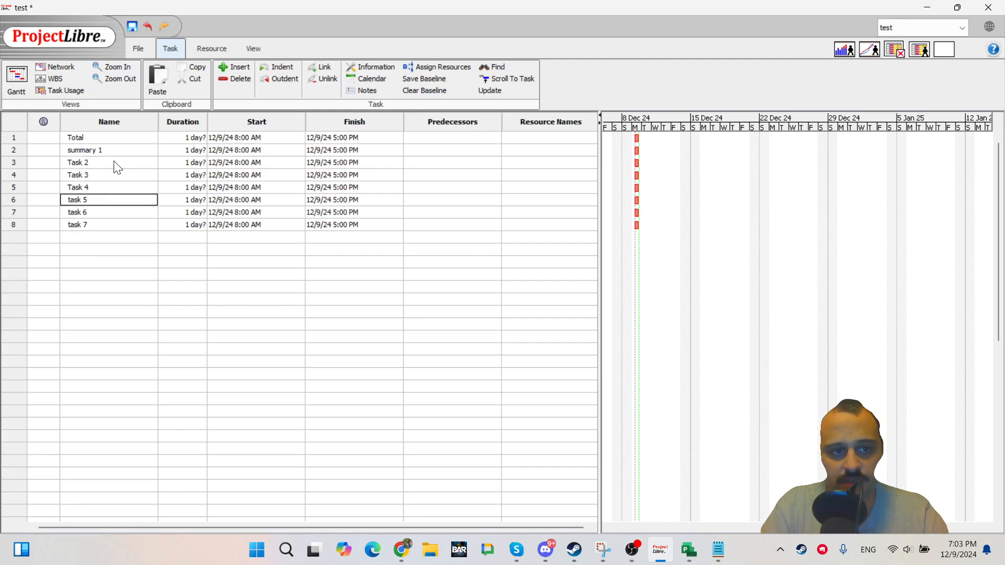
key("Down")
key("Up")
key("Up")
key("Up")
key("Up")
key("Down")
key("Up")
key("Up")
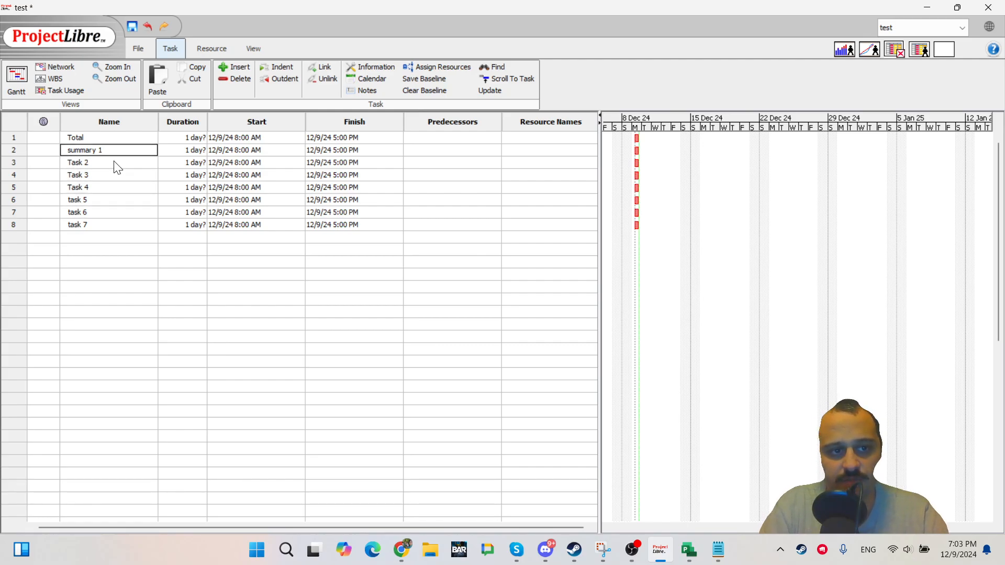
key("Down")
key("Down")
key("Up")
key("Down")
key("Down")
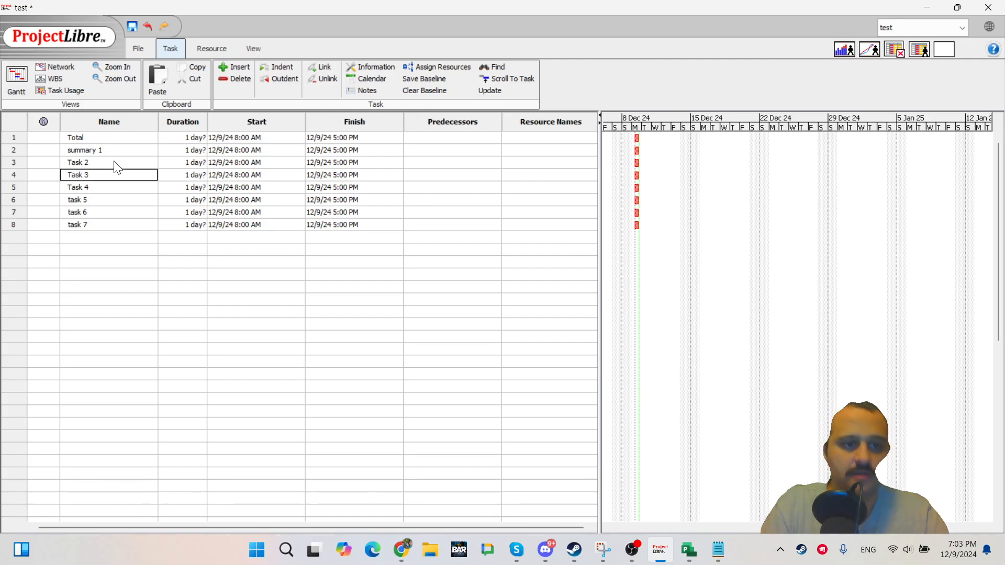
key("Up")
key("Up")
key("Down")
key("Down")
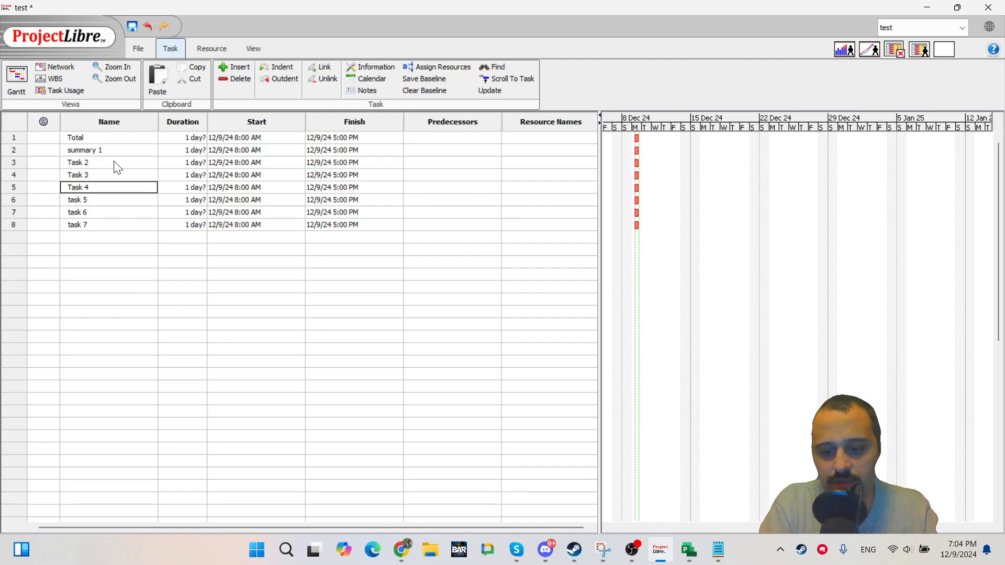
key("Insert")
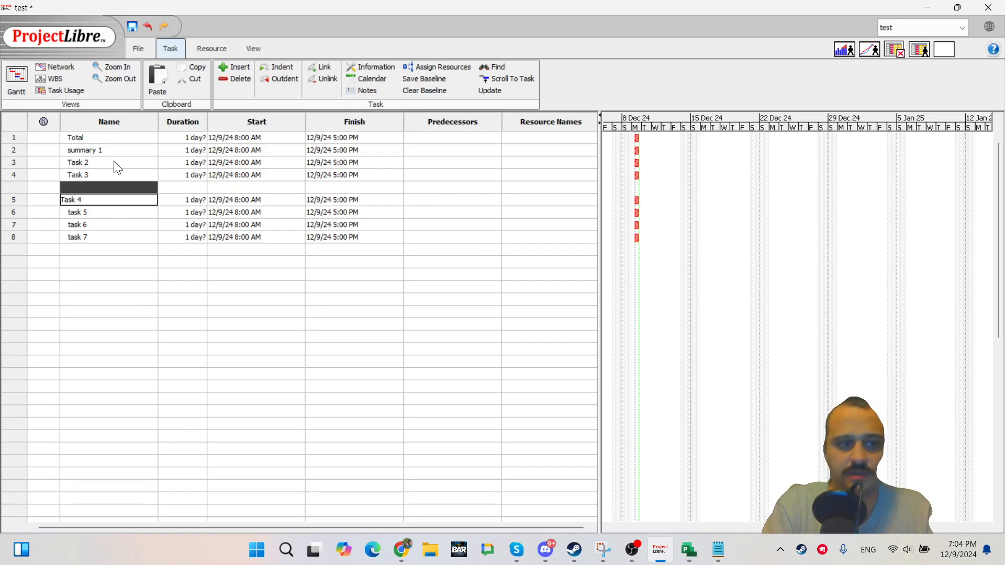
key("Up")
key("Up")
key("Down")
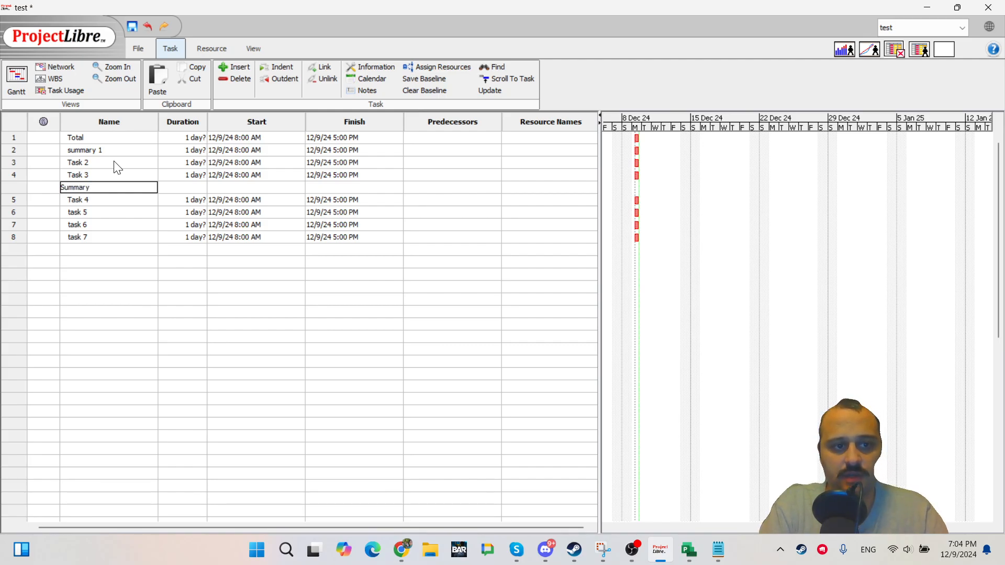
type("Summary")
key("Return")
key("BackSpace")
key("BackSpace")
key("BackSpace")
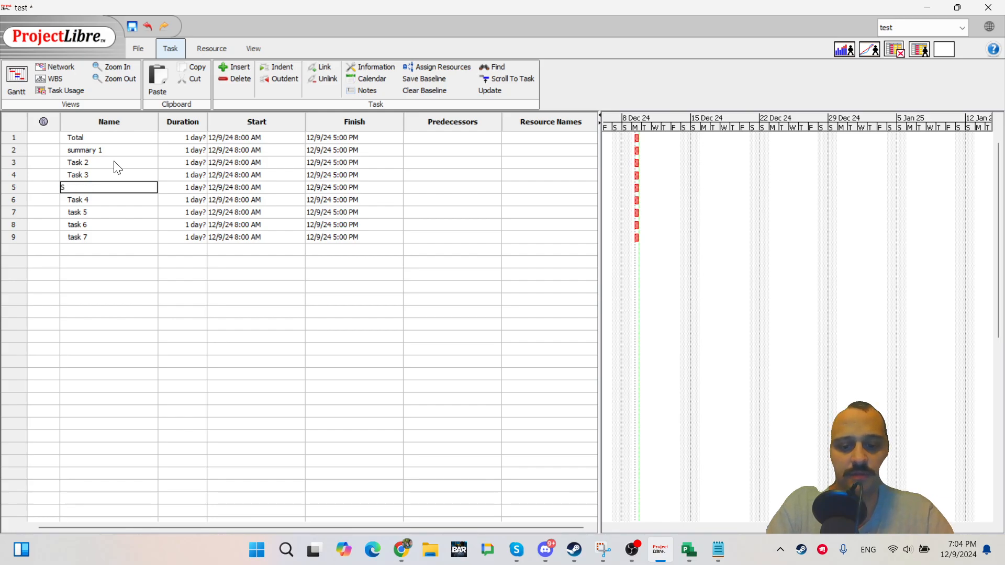
type("ary 2")
key("Return")
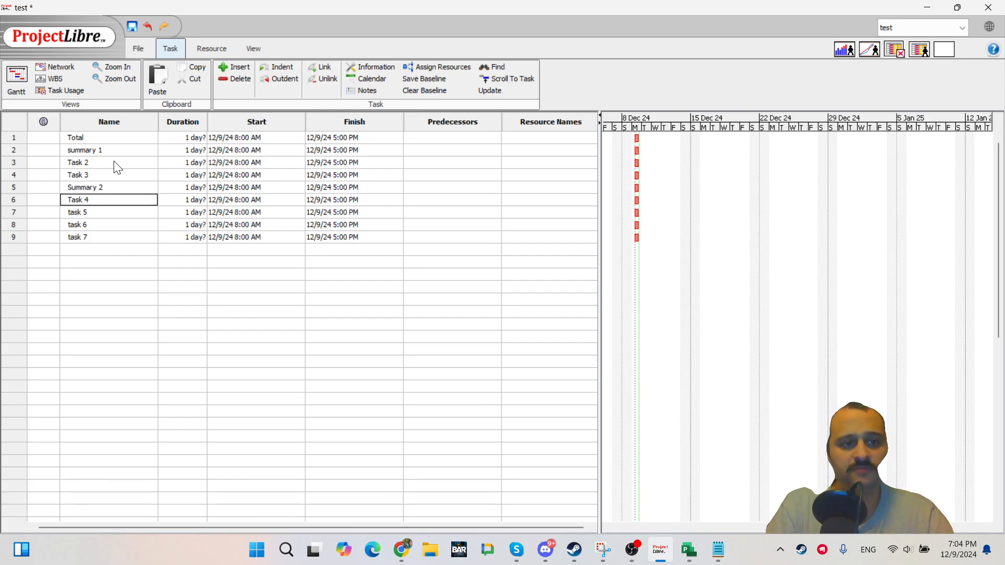
Indent Task 2 and Task 3 under summary 1.
key("Up")
key("Up")
key("Up")
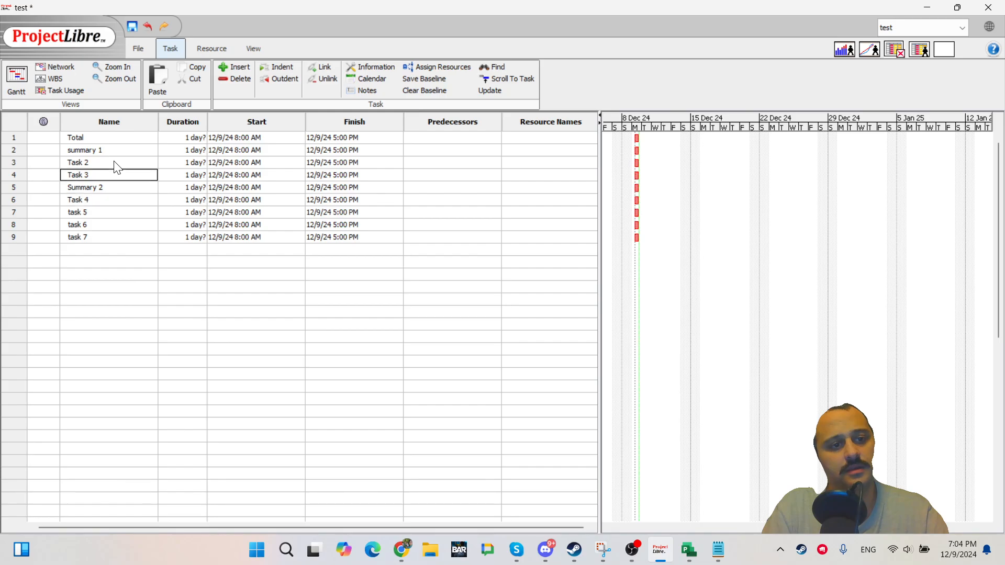
key("shift+Down")
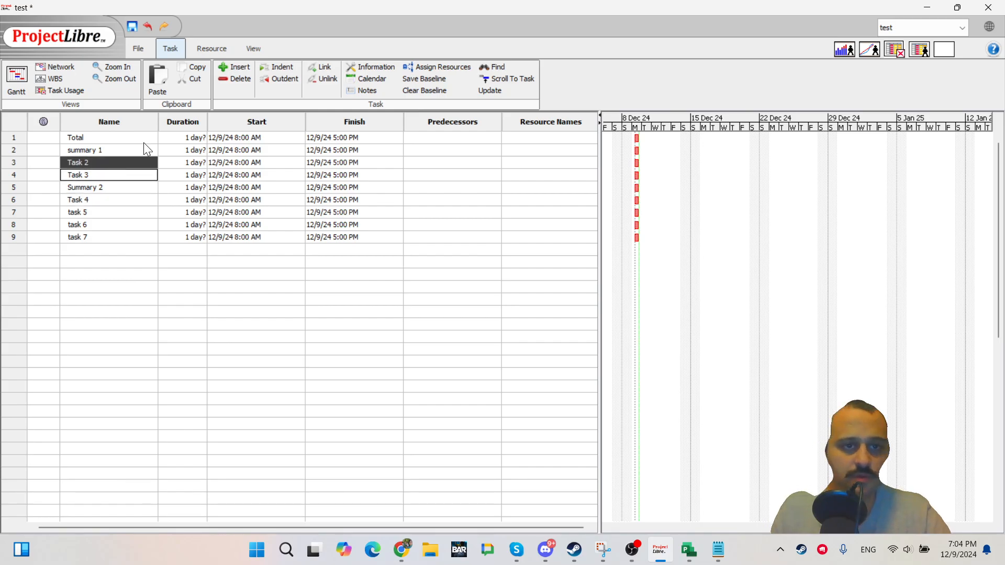
left_click(277, 69)
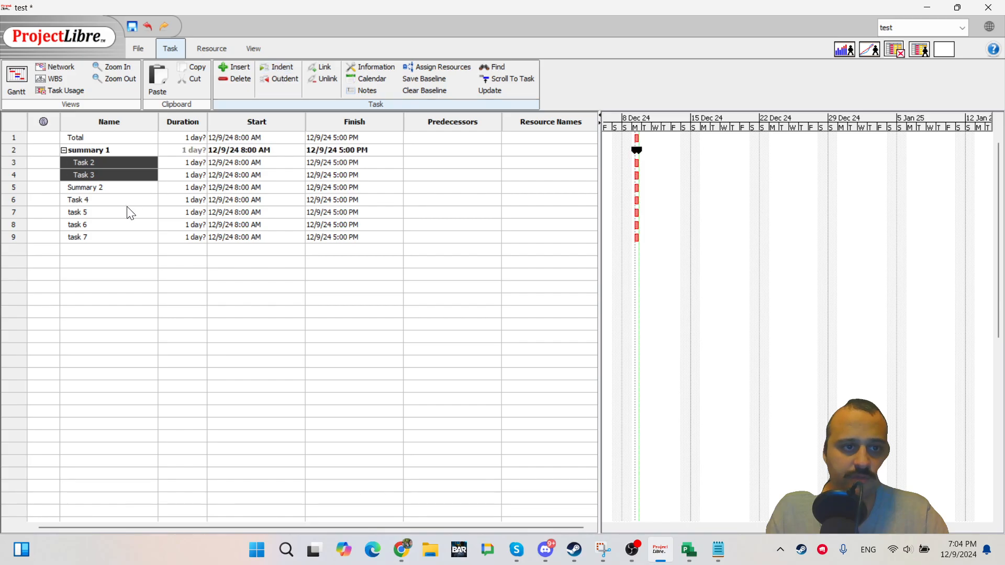
Indent Task 4 through task 7 under Summary 2.
left_click(97, 202)
left_click(95, 241, "shift")
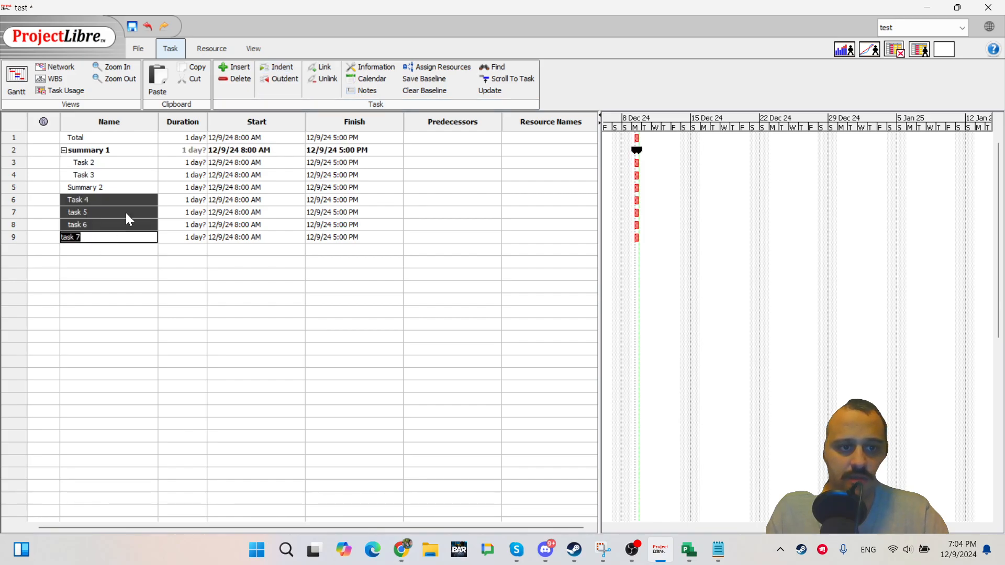
left_click(277, 67)
left_click(202, 237)
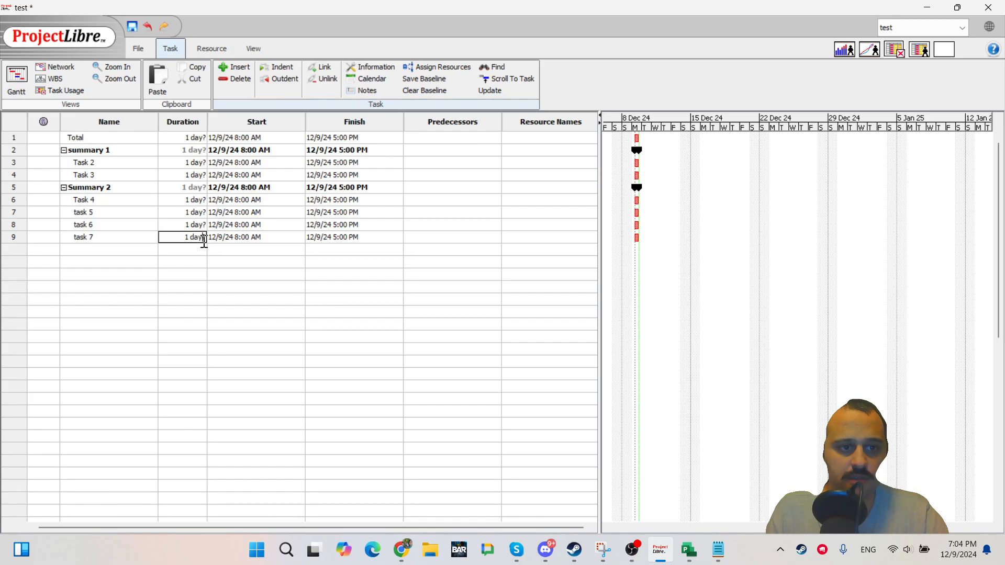
Indent summary 1 and Summary 2 together under Total.
double_click(94, 149)
left_click(93, 185, "shift")
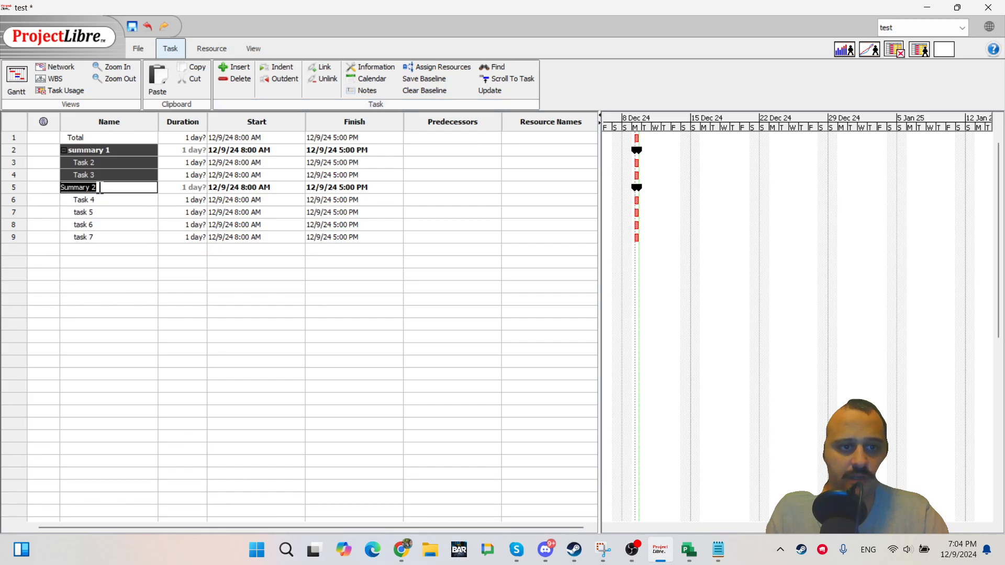
left_click(285, 67)
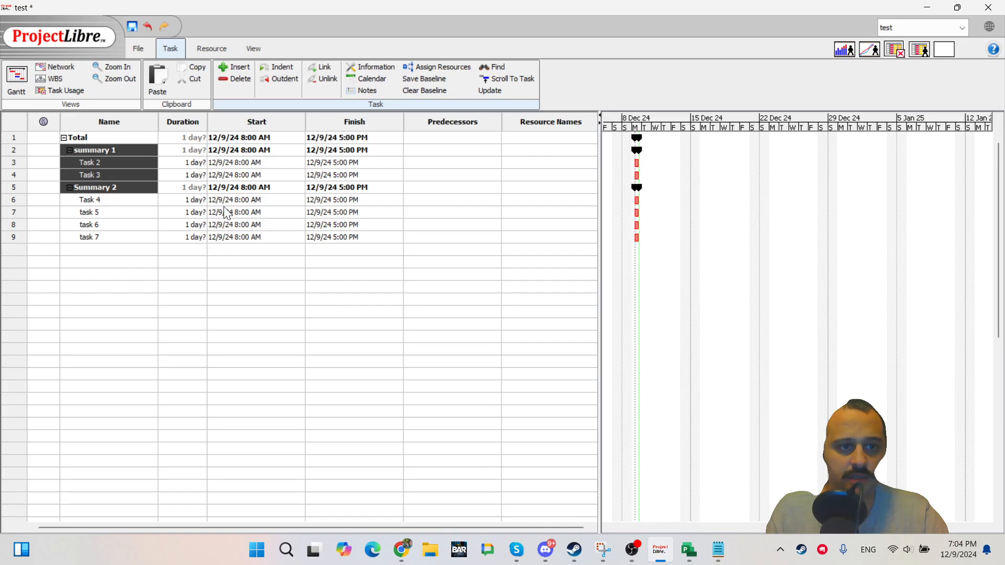
Set Task 2's duration to 2 days and Task 3's duration to 3 days.
double_click(220, 224)
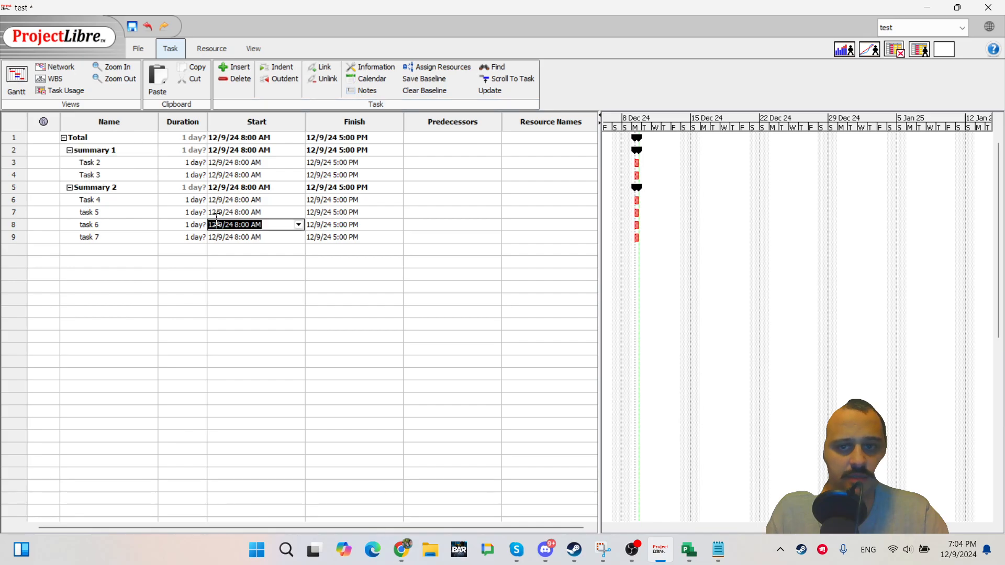
left_click(193, 163)
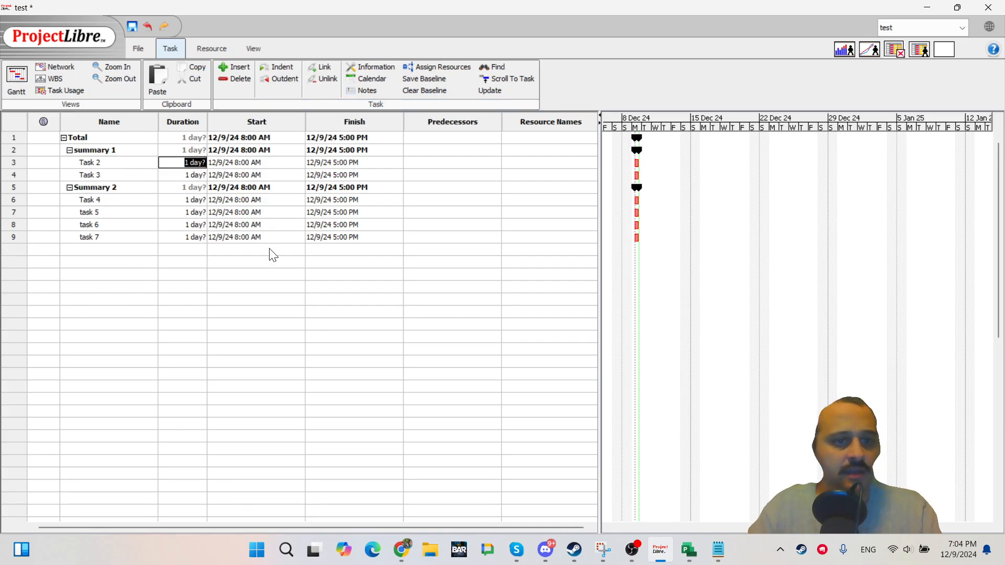
type("2")
key("Return")
type("3")
key("Return")
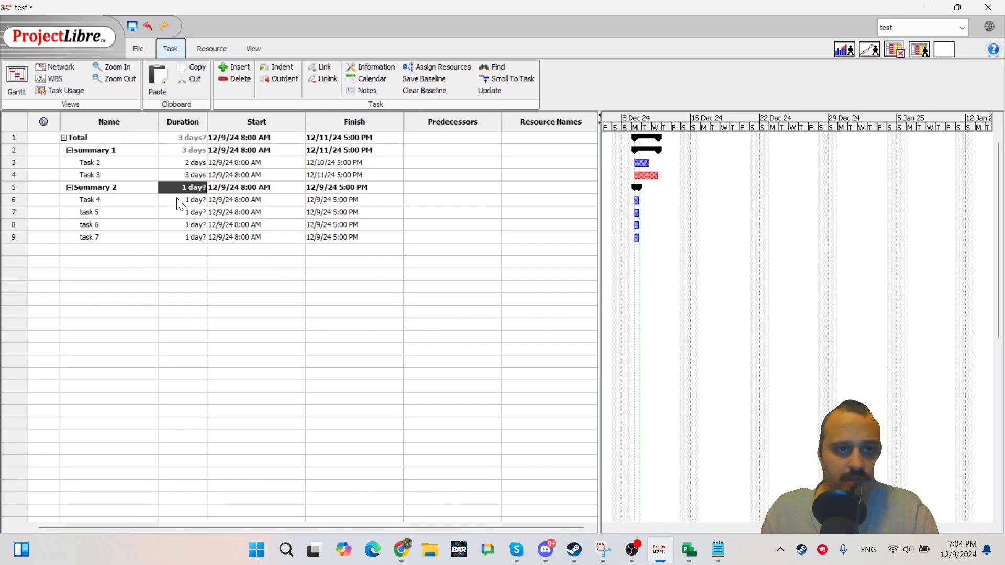
Set Task 4's duration to 2 days and task 5's duration to 3 days.
double_click(191, 213)
key("Up")
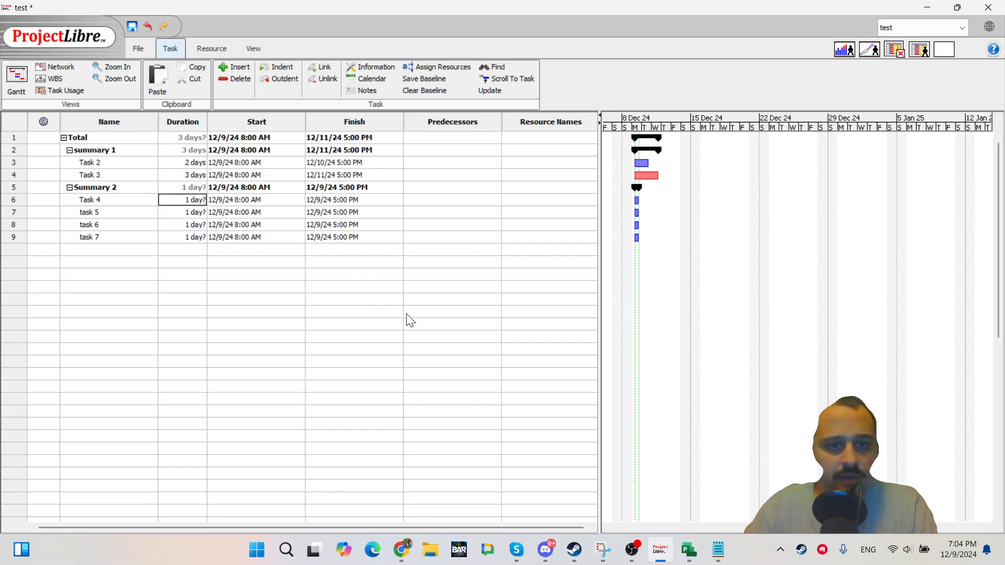
type("2")
key("Return")
type("3")
key("Return")
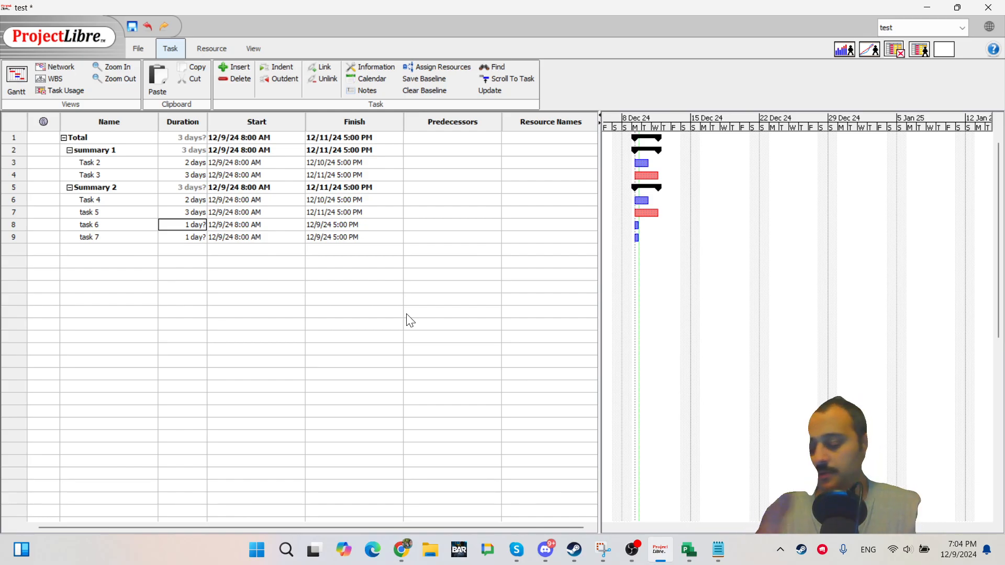
Set task 6's duration to 4 hr.
type("5")
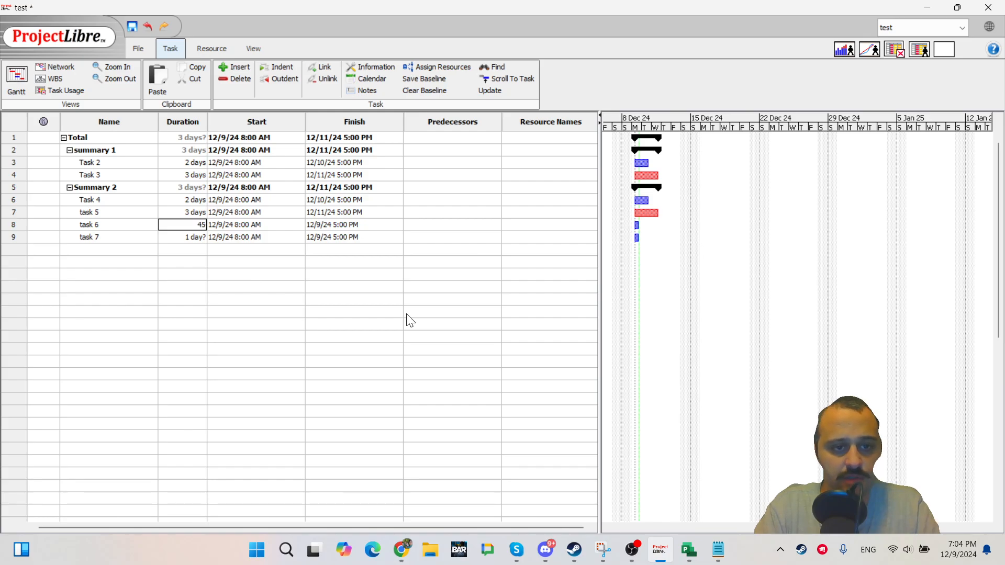
key("Return")
key("Return")
type("h")
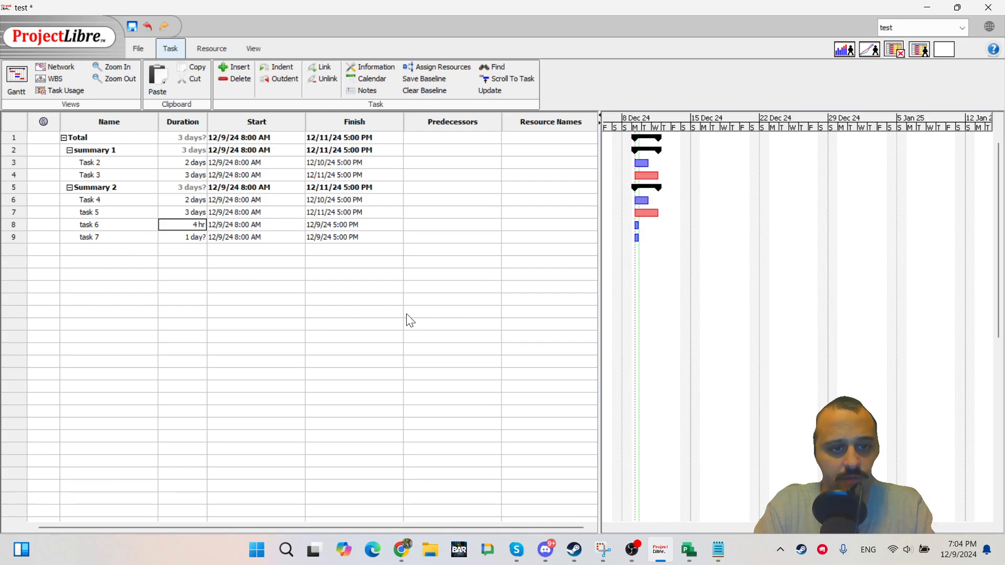
type("r")
key("Return")
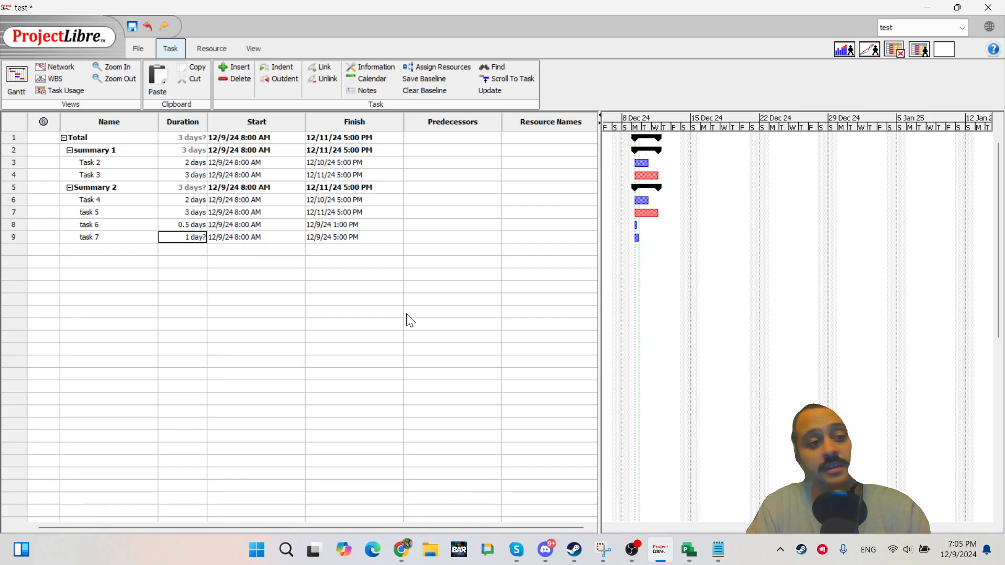
key("Up")
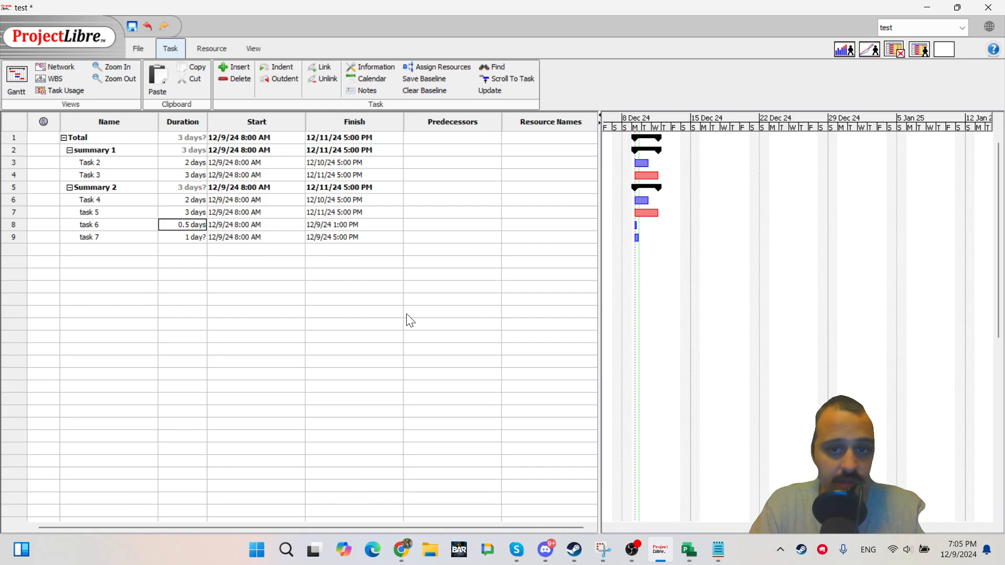
Set task 7's duration to 3 days.
key("Down")
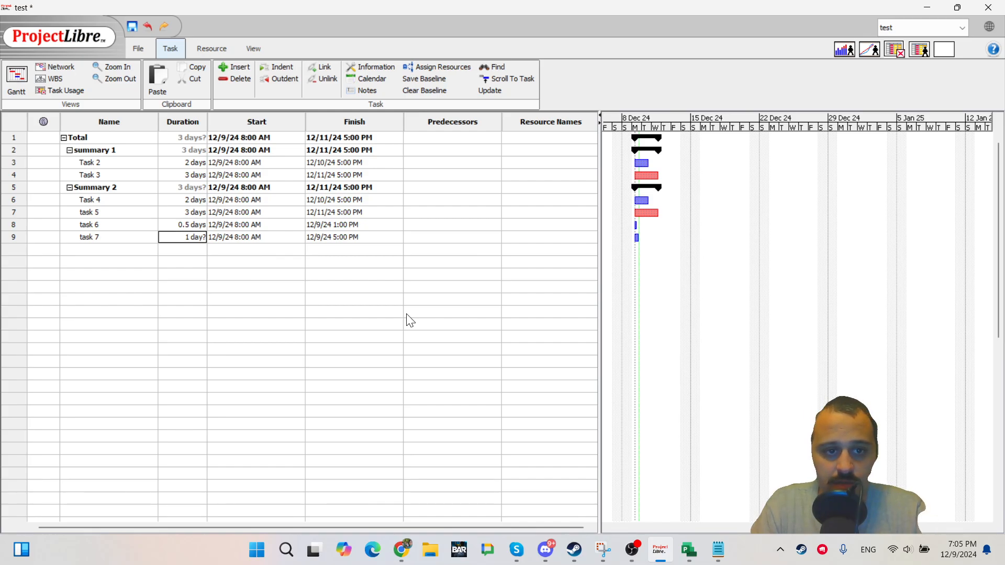
type("3")
key("Return")
key("Up")
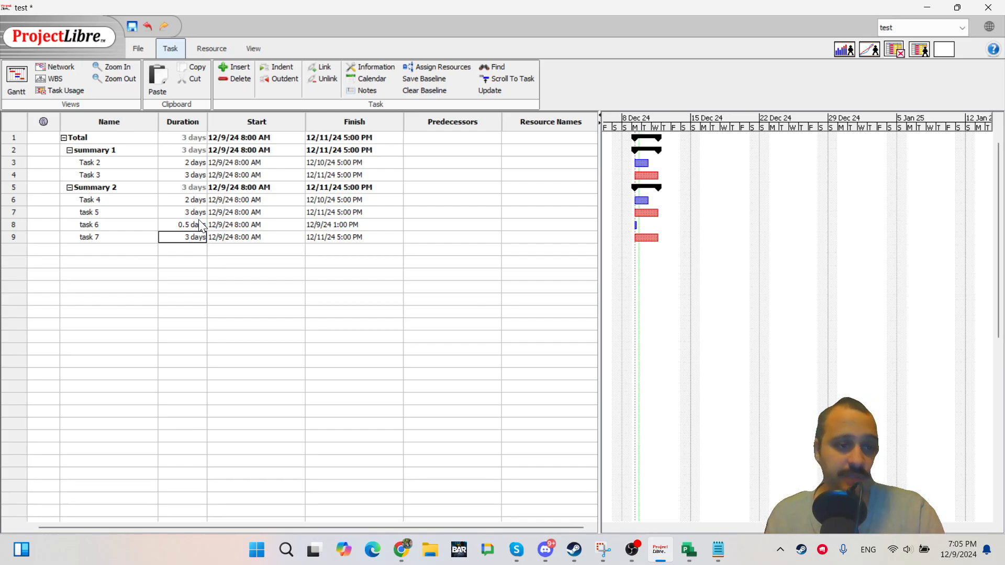
Add two new tasks in rows 10 and 11, giving the second a duration of 3 days.
left_click(191, 301)
left_click(196, 252)
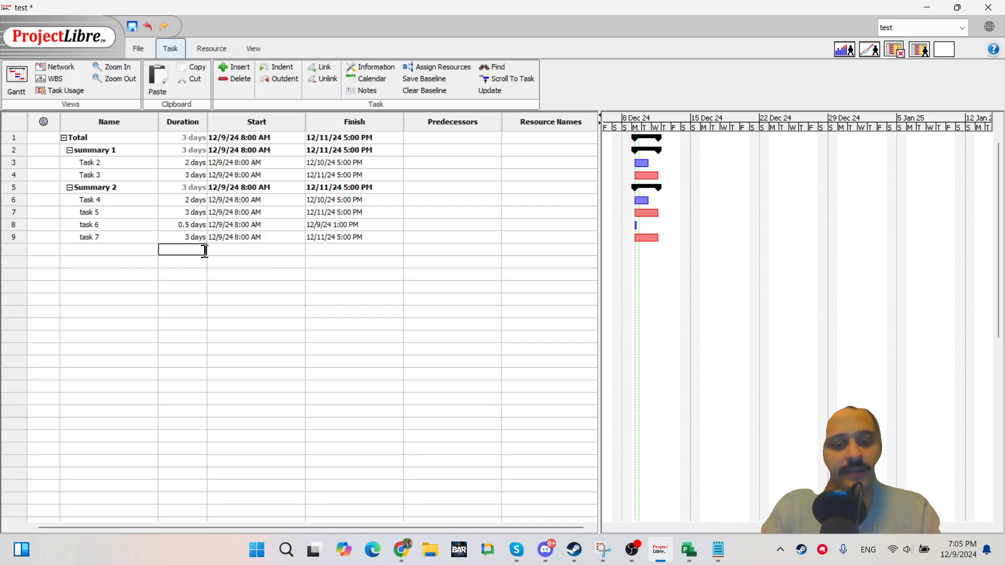
key("Return")
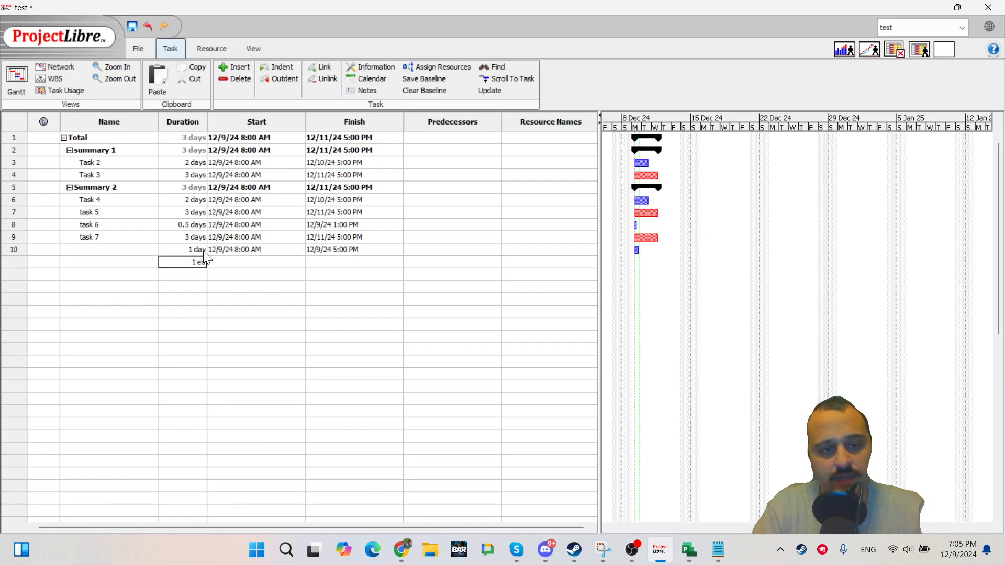
type("3")
key("Return")
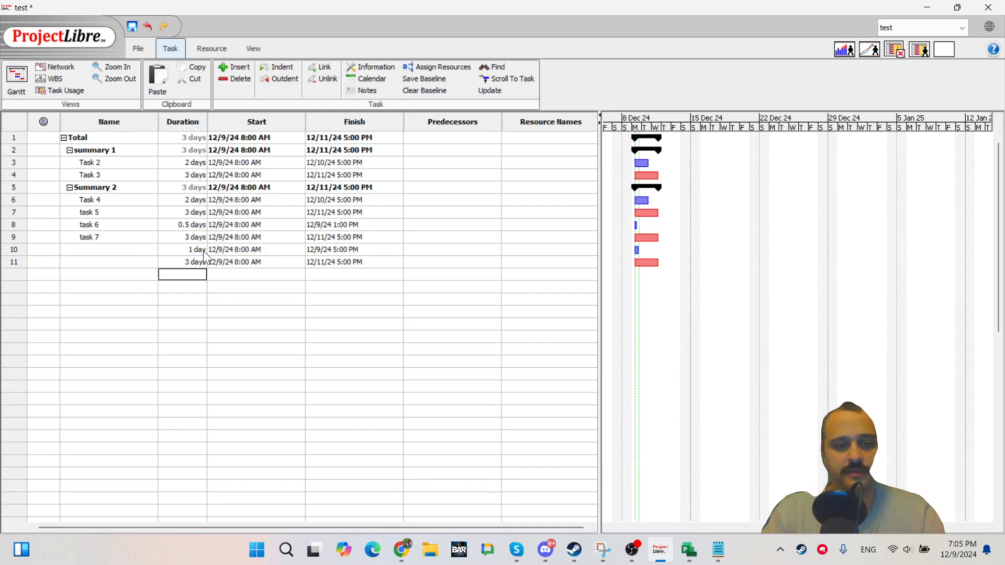
key("Up")
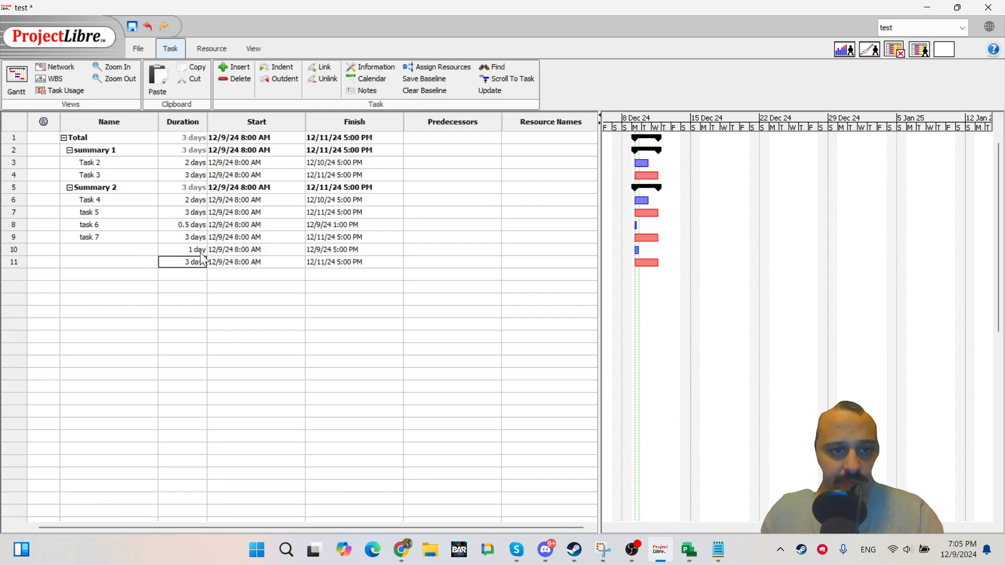
Name the new tasks in rows 10 and 11 task 8 and task 9.
left_click(201, 250)
left_click(94, 260)
left_click(110, 251)
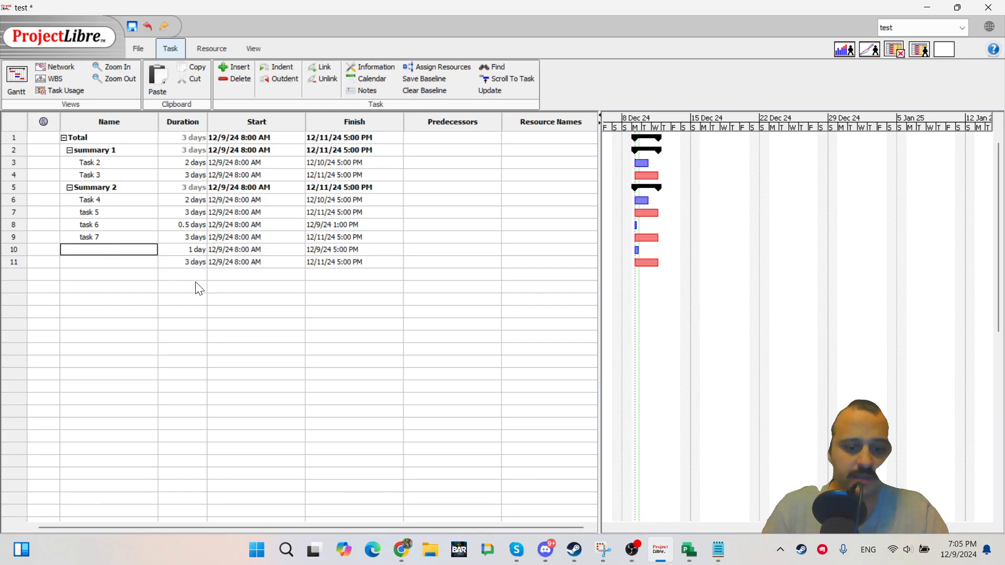
type("task ")
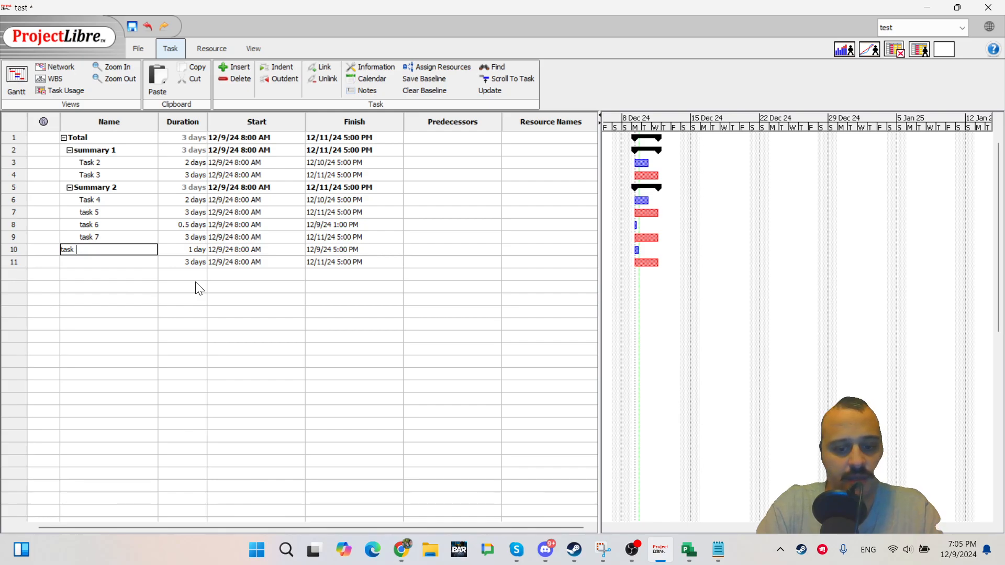
type("8")
key("Return")
type("task")
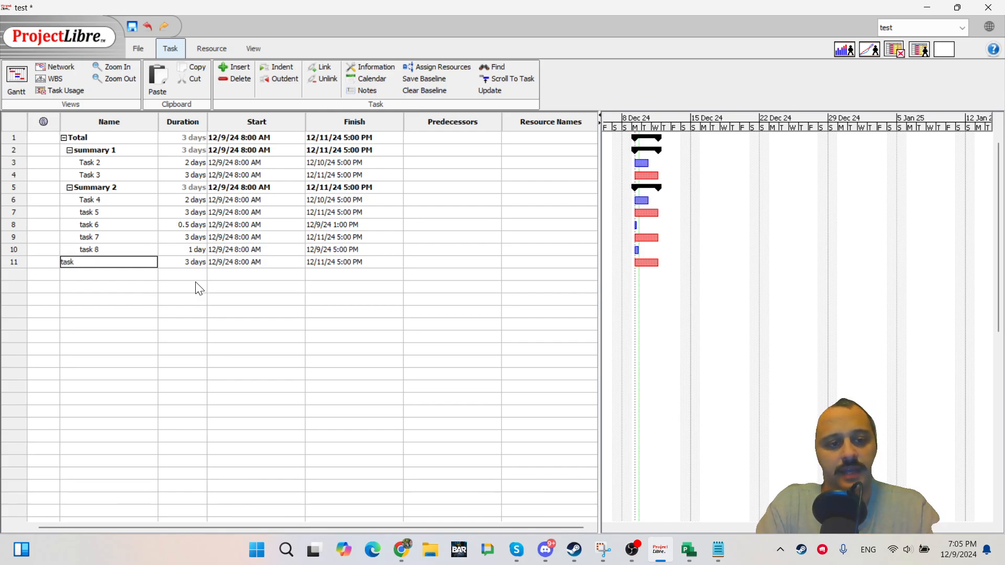
type(" 9")
key("Tab")
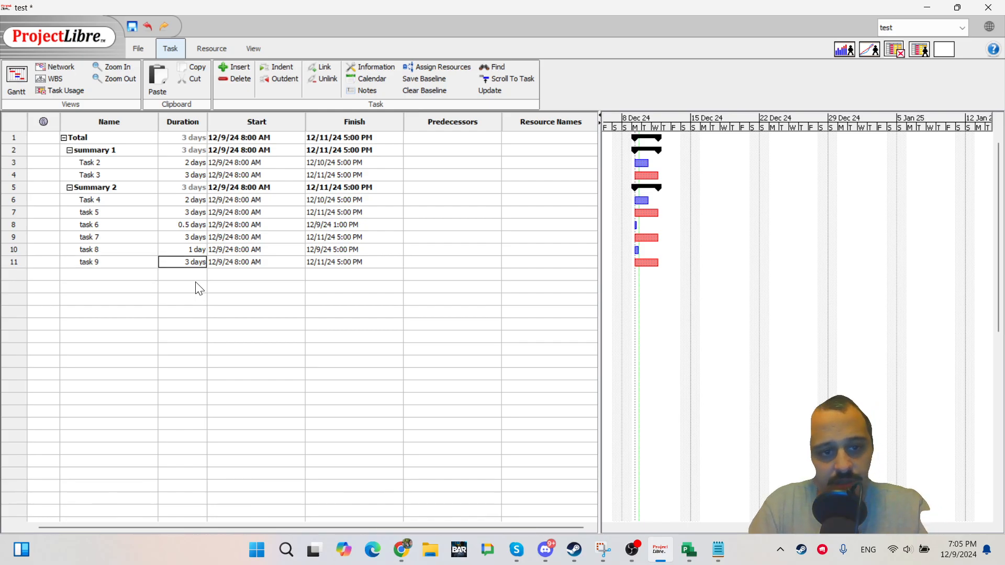
Set task 8's duration to 1 day.
key("Up")
type("1 day")
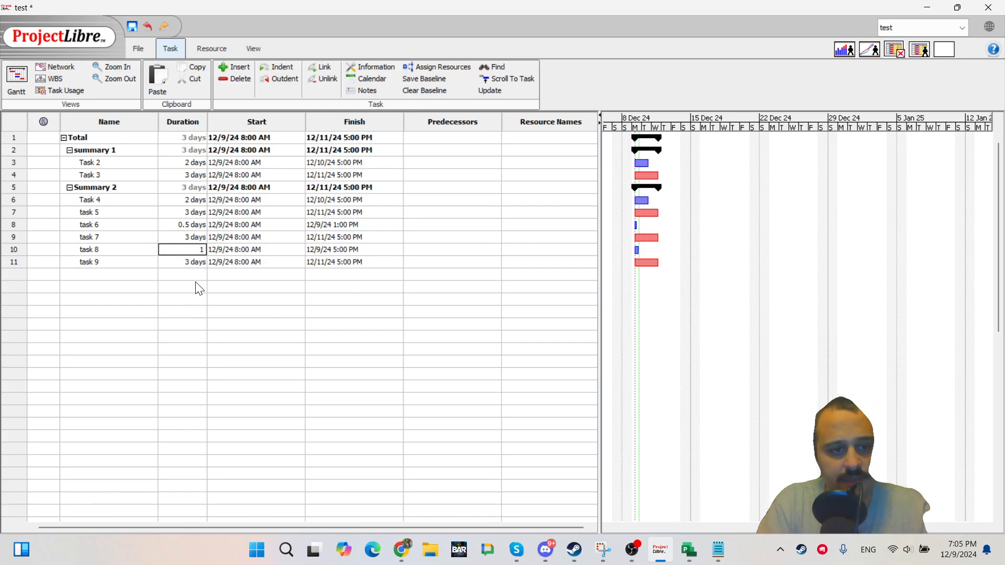
key("Return")
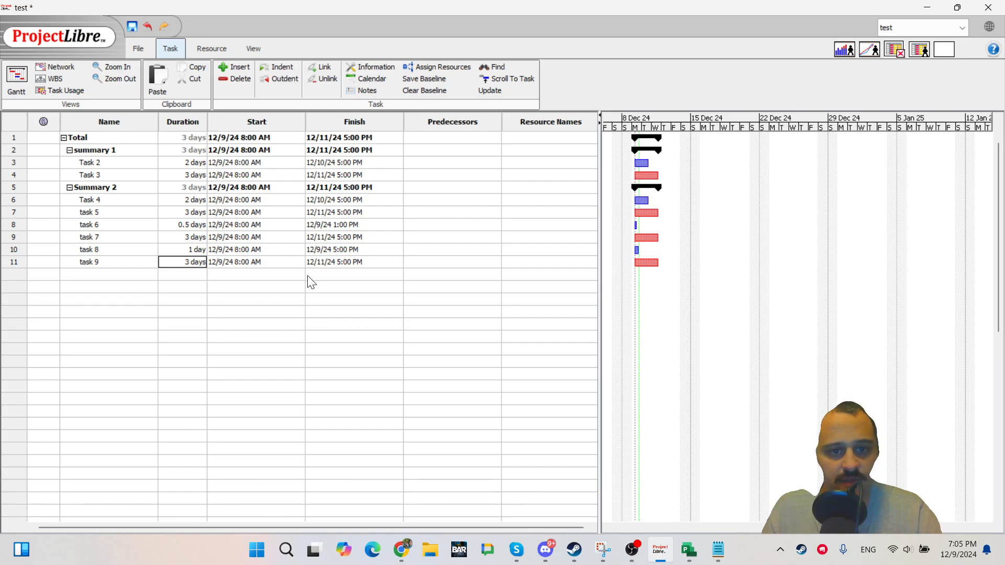
Try to set task 9's duration to 1 edays.
left_click(262, 252)
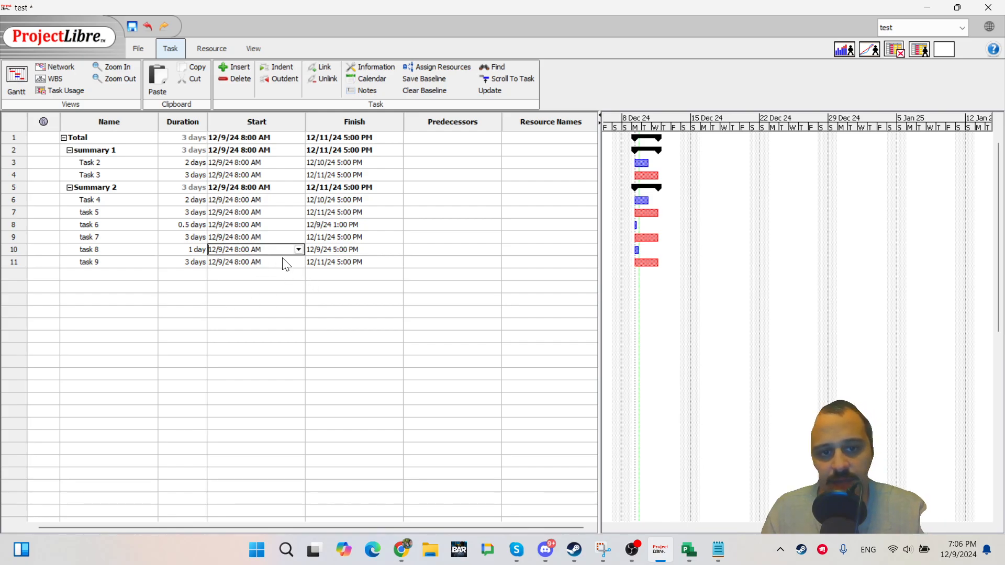
left_click(361, 250)
left_click(227, 261)
left_click(189, 262)
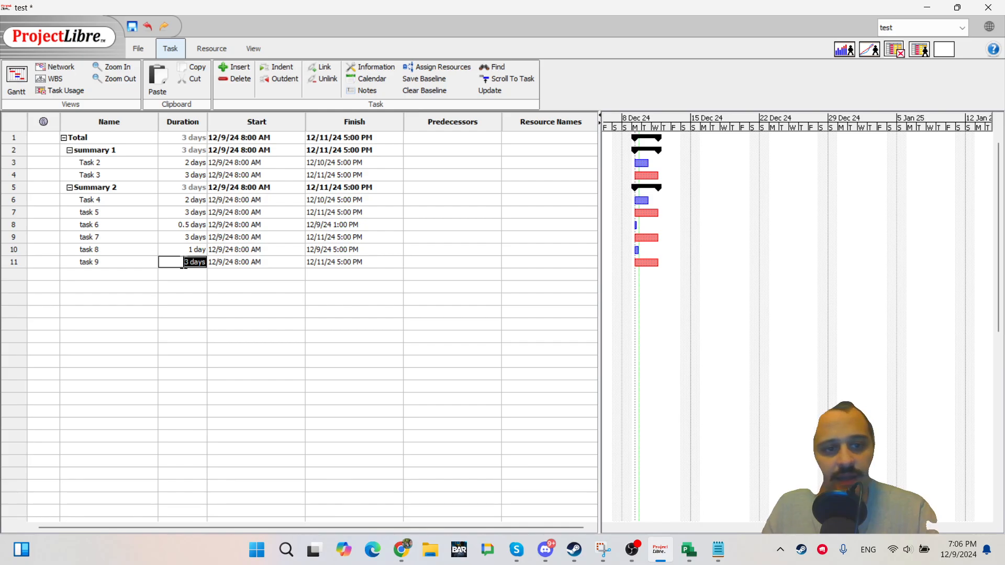
type("1")
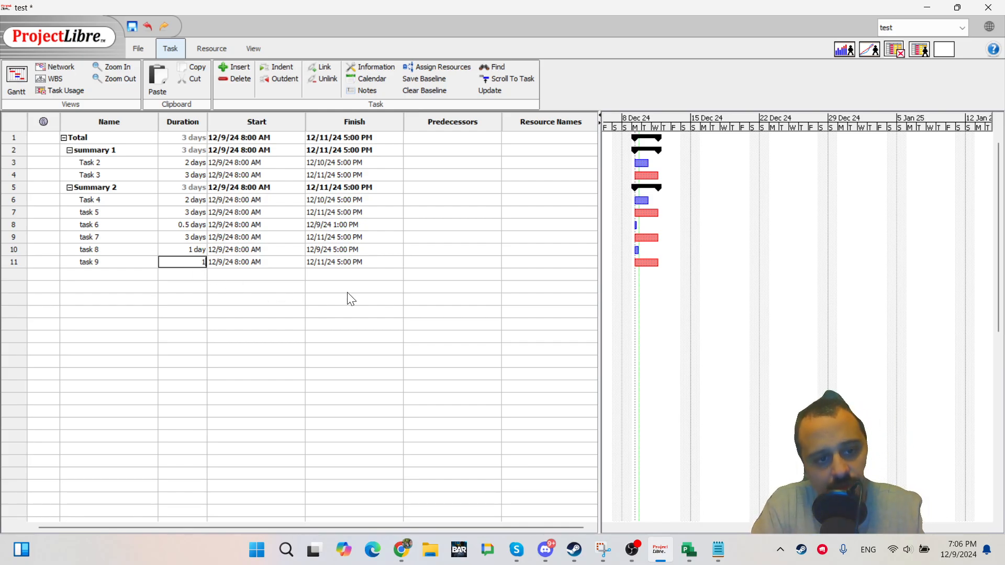
type(" edays")
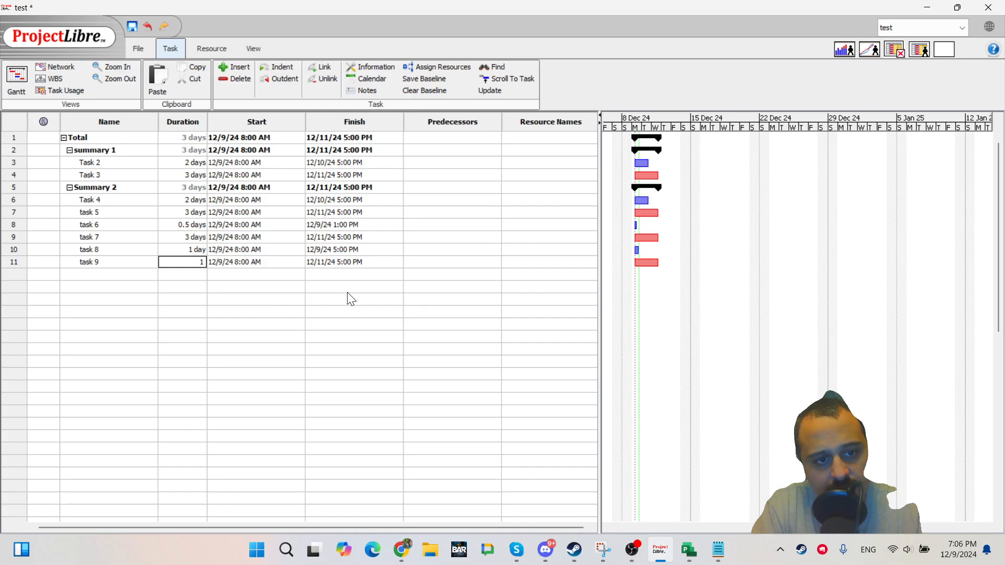
key("BackSpace")
key("BackSpace")
type("y")
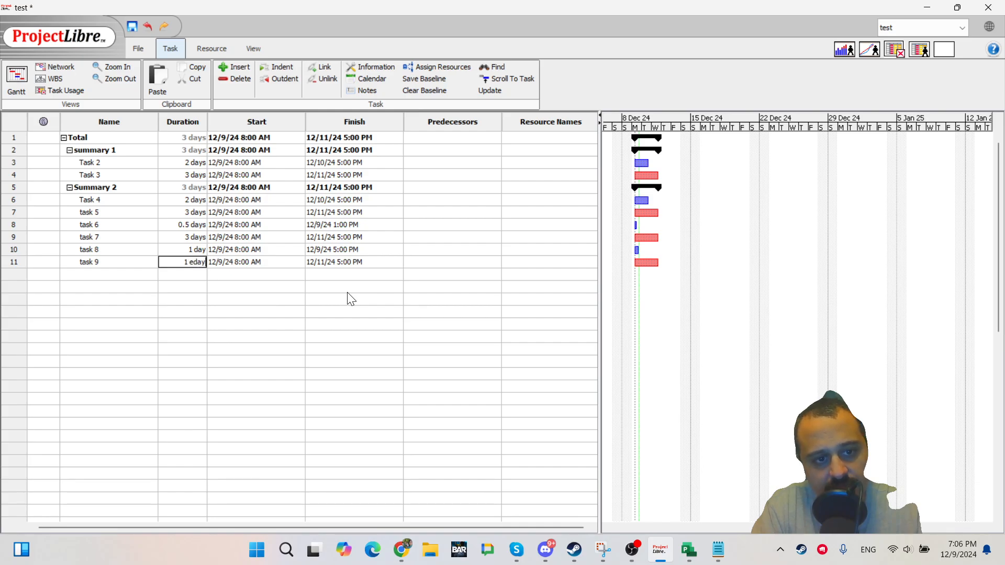
type("s")
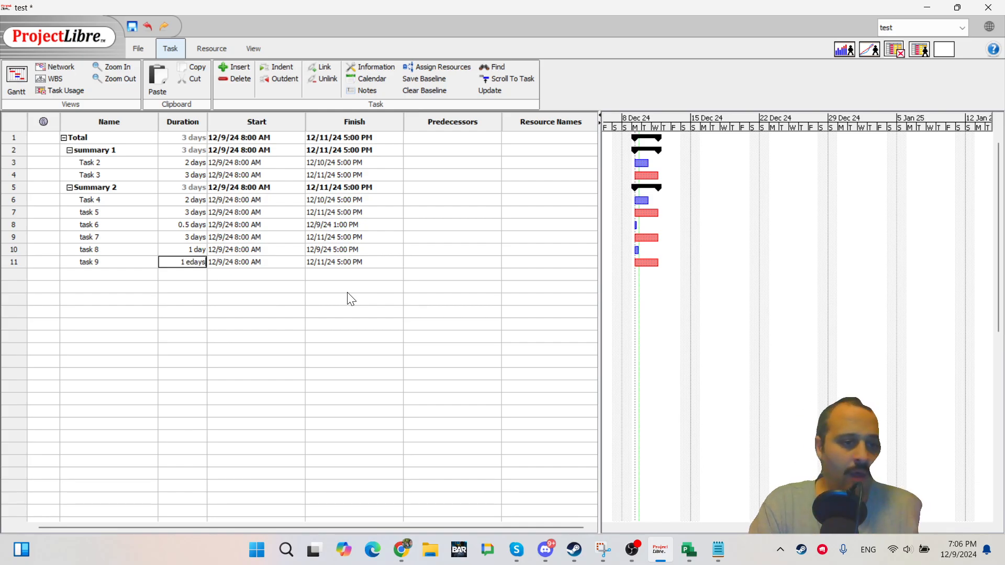
key("Return")
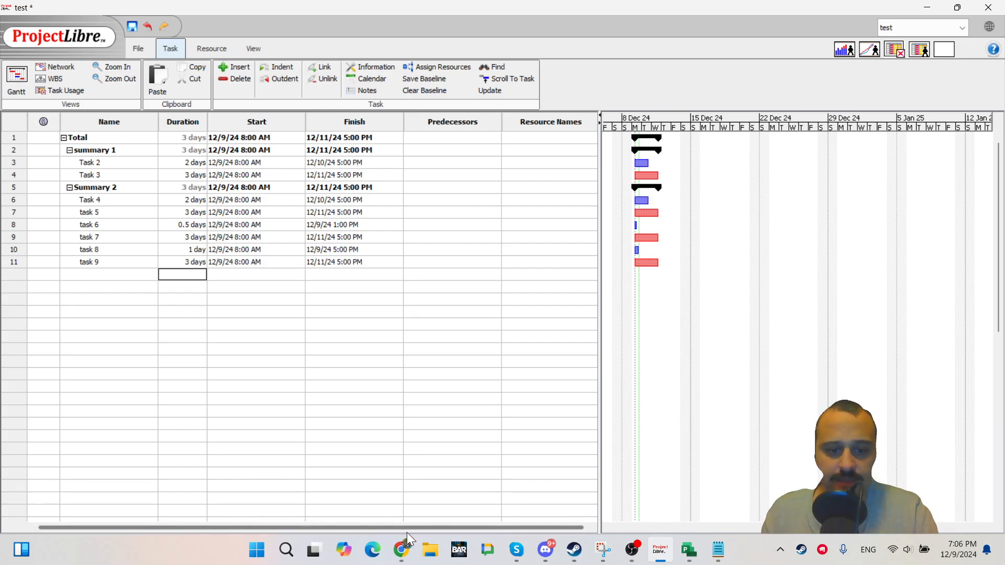
Switch to the browser and open the Excalidraw tab.
left_click(401, 550)
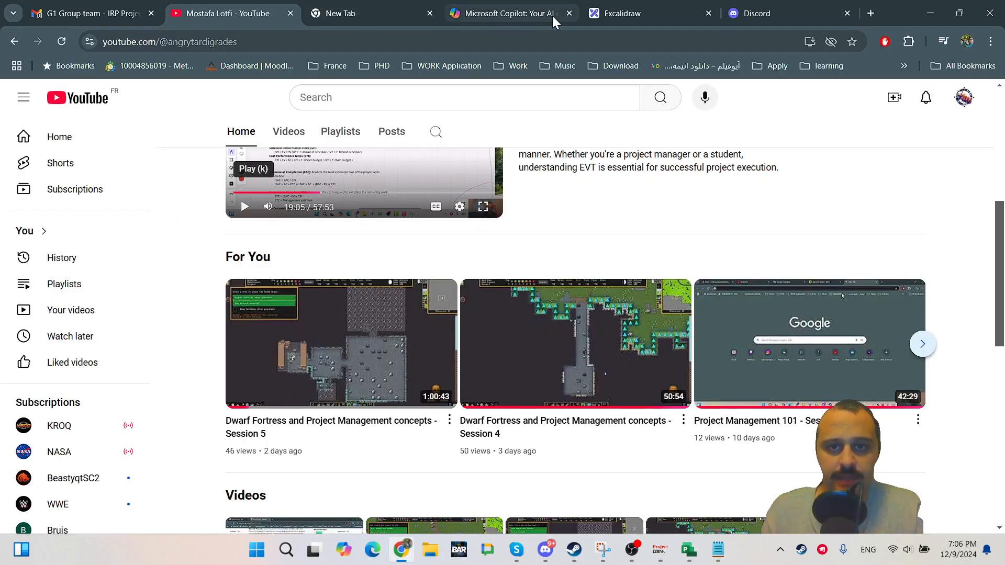
left_click(678, 7)
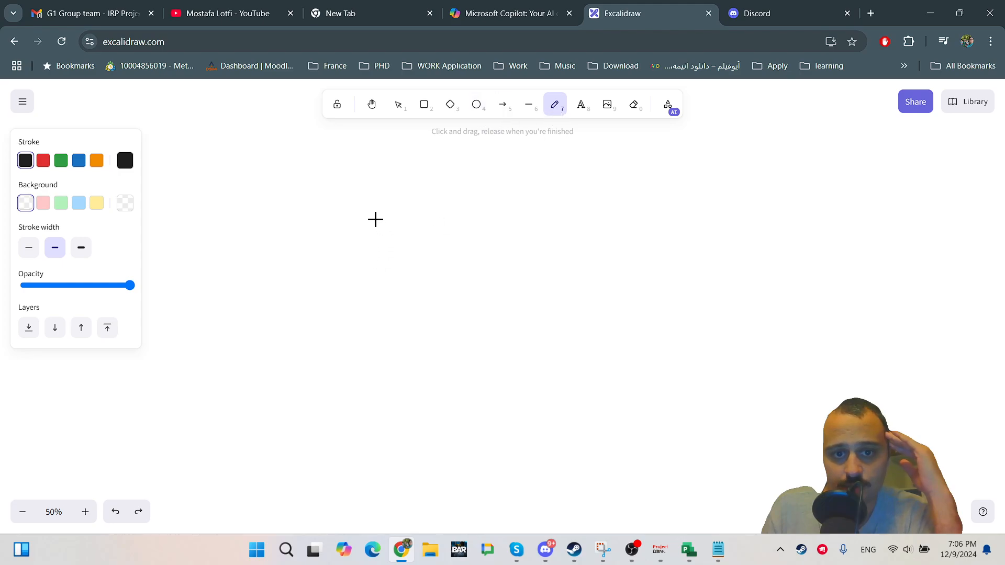
Handwrite "1 day = 8 hrs" on the whiteboard canvas.
mouse_move(348, 220)
left_mouse_down()
mouse_move(346, 250)
mouse_move(362, 252)
left_mouse_up()
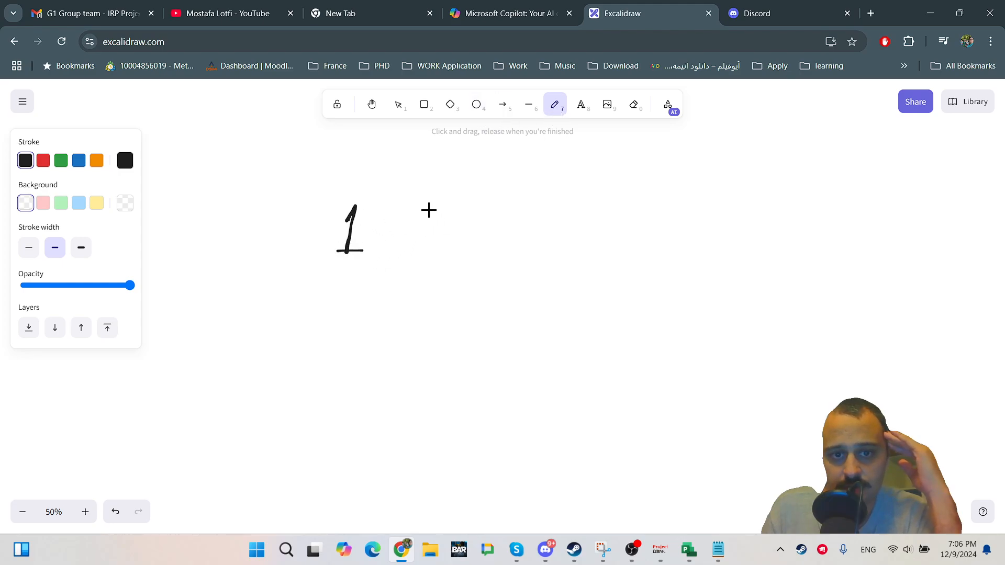
mouse_move(422, 197)
left_mouse_down()
mouse_move(401, 238)
mouse_move(434, 224)
mouse_move(461, 258)
left_mouse_up()
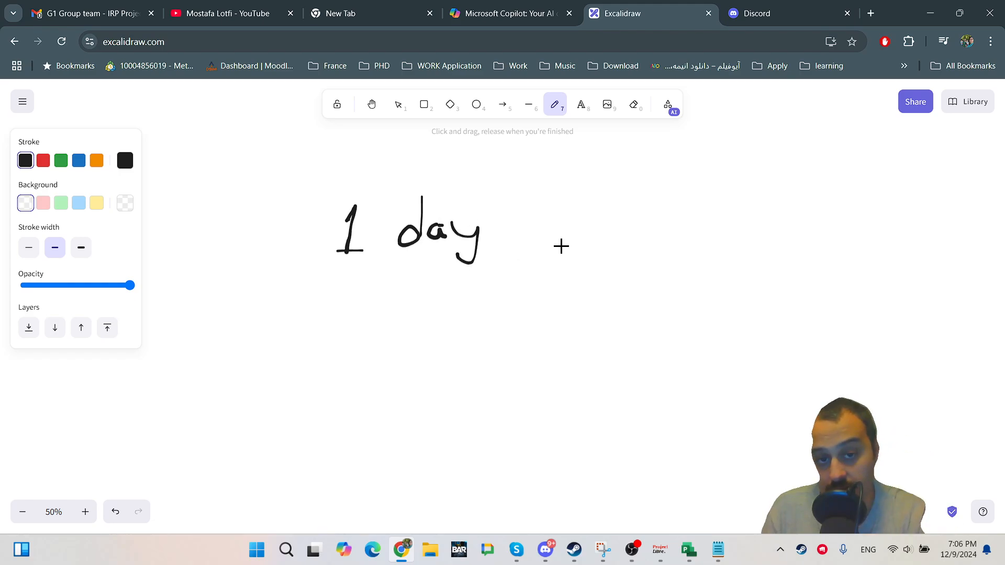
mouse_move(538, 247)
left_mouse_down()
mouse_move(572, 244)
mouse_move(572, 235)
left_mouse_up()
mouse_move(659, 199)
left_mouse_down()
mouse_move(642, 203)
mouse_move(638, 240)
mouse_move(655, 202)
mouse_move(702, 239)
mouse_move(720, 220)
mouse_move(726, 238)
left_mouse_up()
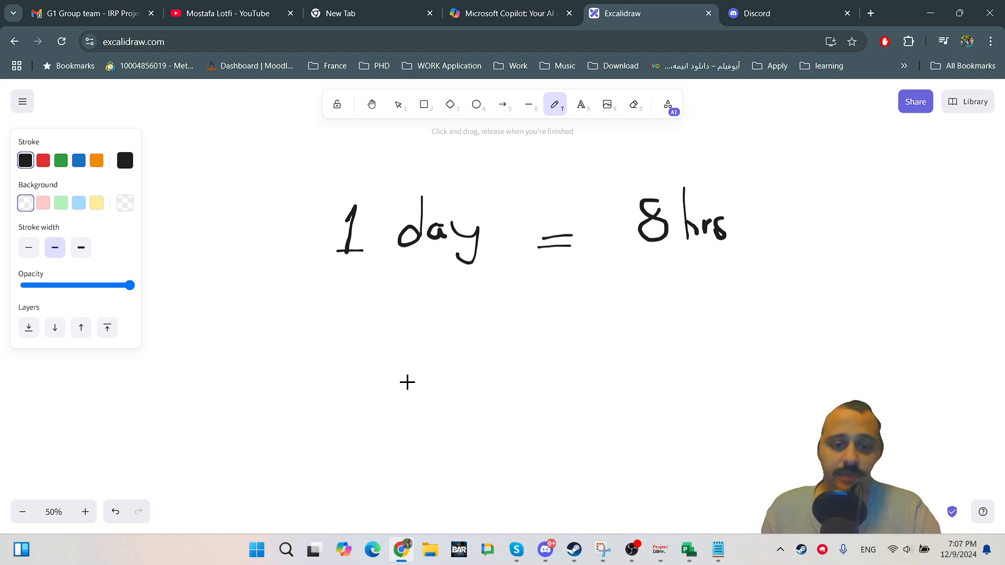
Handwrite "4 hrs → 0.5d" with an arrow below the first line.
mouse_move(299, 326)
left_mouse_down()
mouse_move(313, 336)
mouse_move(303, 346)
left_mouse_up()
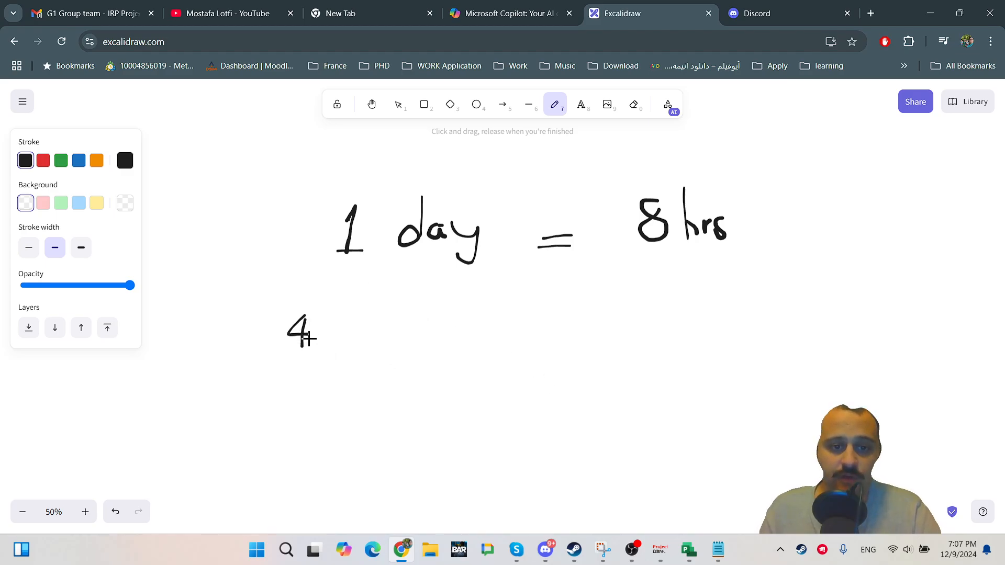
mouse_move(318, 312)
left_mouse_down()
mouse_move(330, 341)
mouse_move(350, 333)
mouse_move(358, 346)
mouse_move(512, 341)
mouse_move(476, 347)
left_mouse_up()
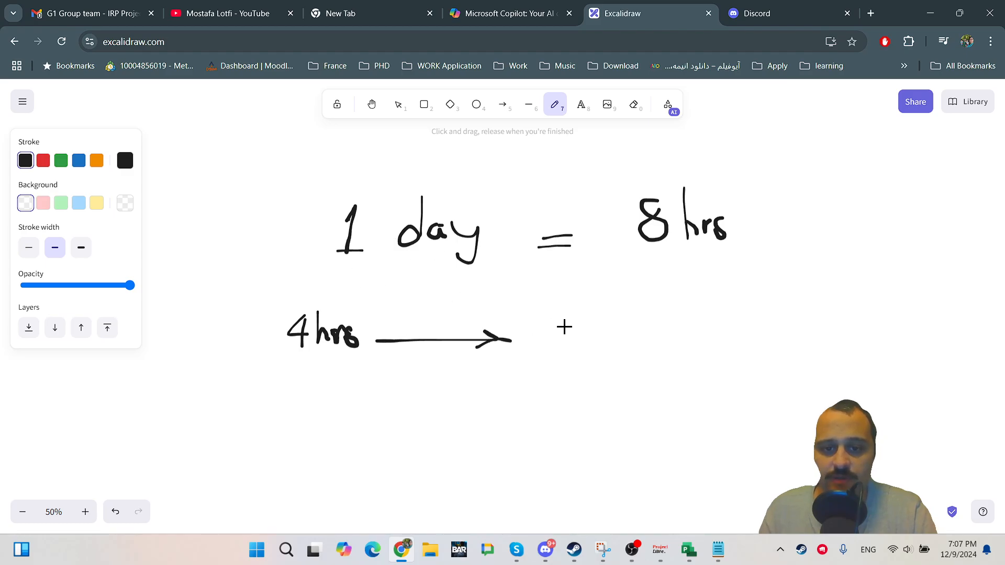
left_click_drag(582, 314, 574, 328)
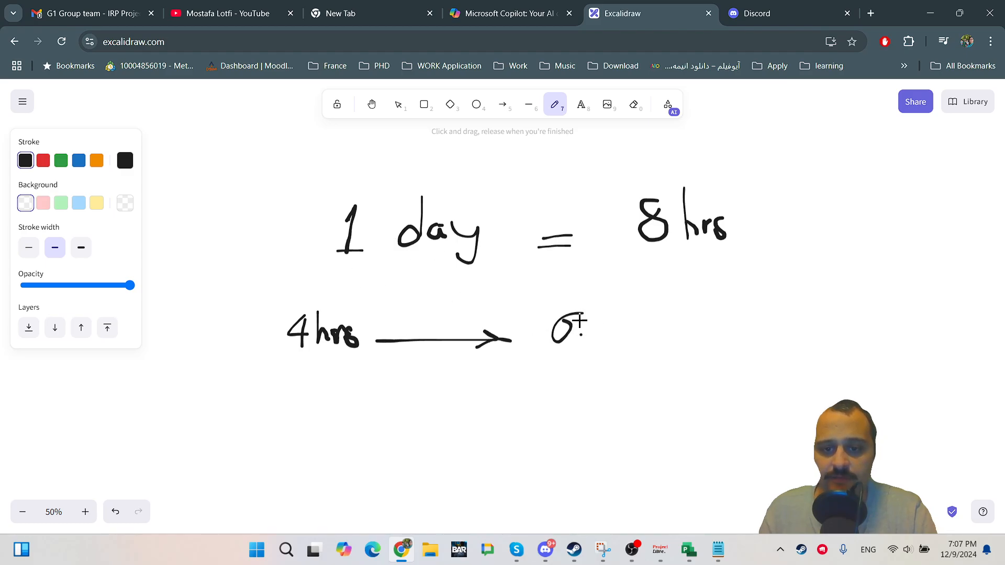
left_click(581, 333)
key("ctrl+z")
mouse_move(576, 312)
left_mouse_down()
mouse_move(568, 324)
mouse_move(575, 314)
mouse_move(602, 327)
mouse_move(604, 339)
left_mouse_up()
left_click(596, 332)
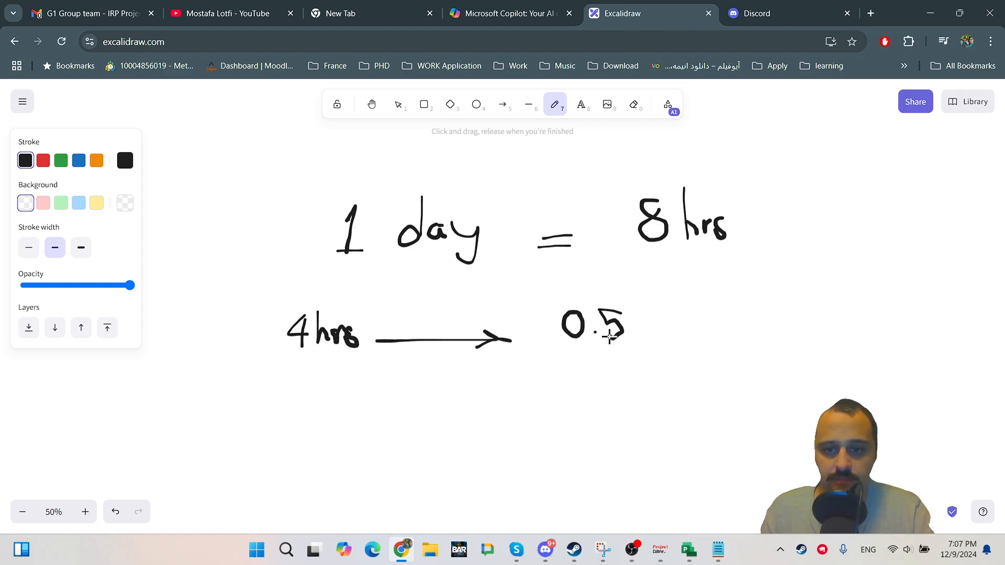
mouse_move(649, 303)
left_mouse_down()
mouse_move(639, 324)
mouse_move(648, 340)
left_mouse_up()
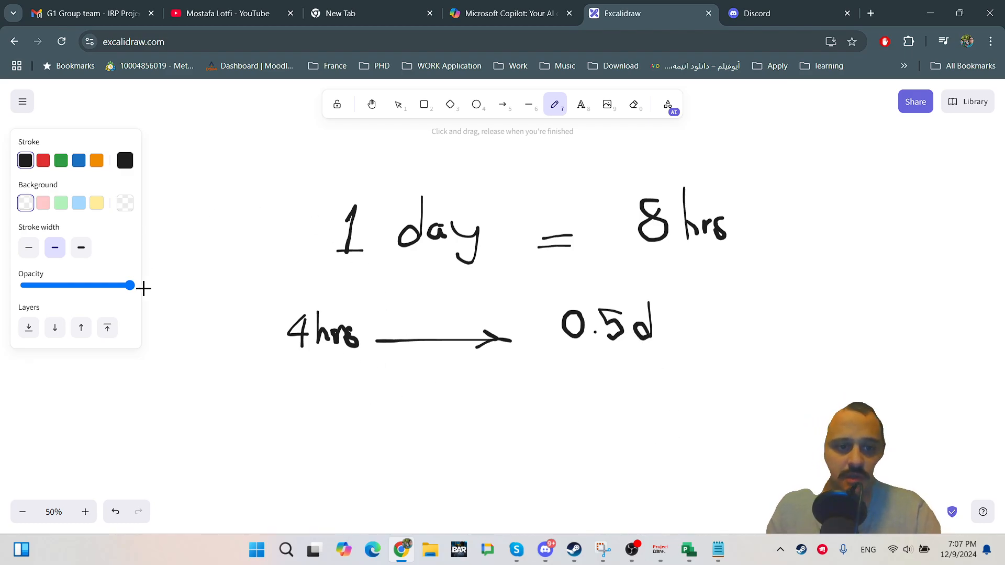
Draw a red freehand box around the two duration notes.
left_click(43, 160)
mouse_move(266, 180)
left_mouse_down()
mouse_move(276, 341)
mouse_move(758, 355)
mouse_move(532, 175)
mouse_move(271, 196)
left_mouse_up()
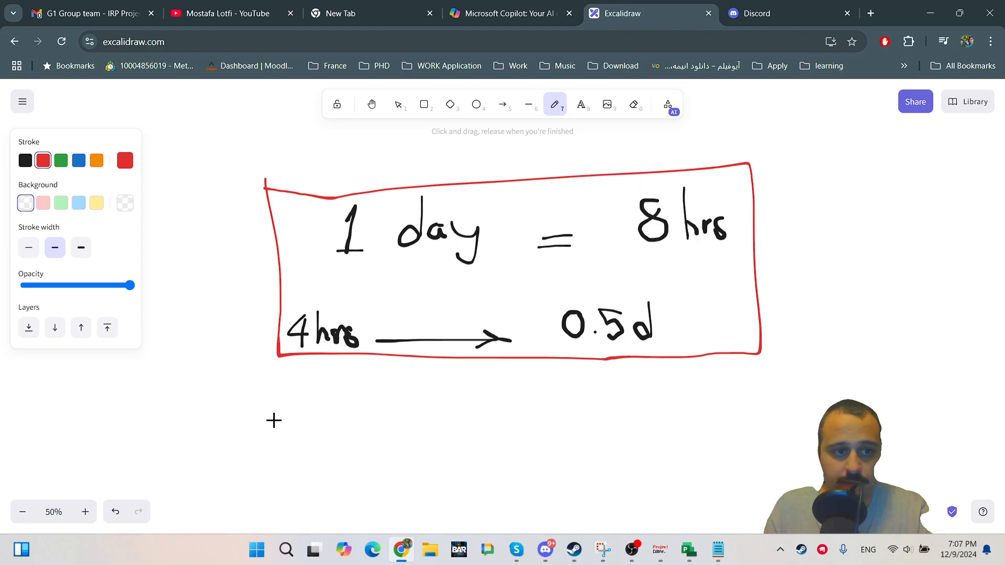
Handwrite "1 e.day(s)" in black below the red box.
left_click(25, 160)
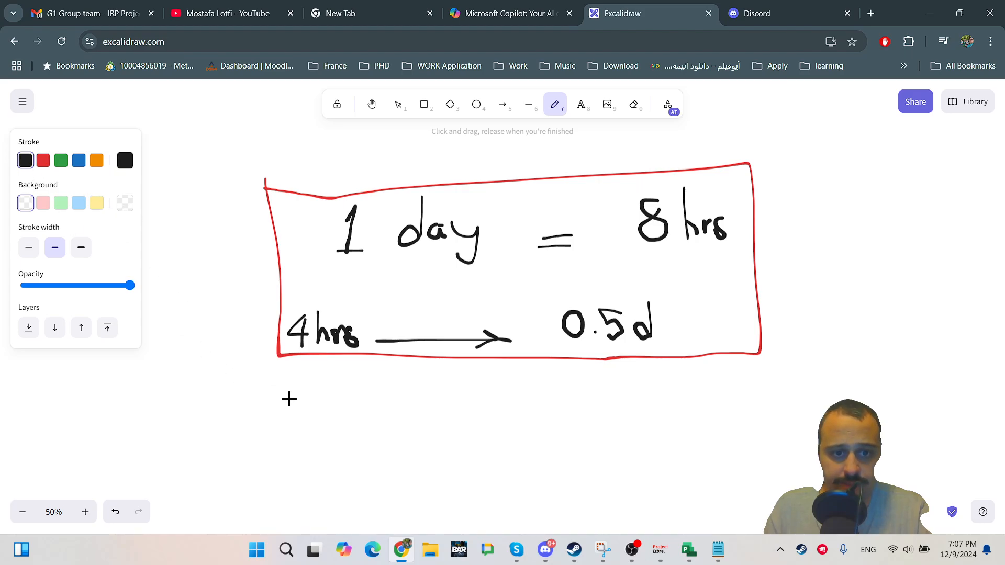
mouse_move(285, 400)
left_mouse_down()
mouse_move(292, 444)
mouse_move(316, 444)
mouse_move(352, 411)
mouse_move(383, 433)
left_mouse_up()
mouse_move(419, 382)
left_mouse_down()
mouse_move(419, 437)
mouse_move(404, 440)
mouse_move(445, 438)
mouse_move(460, 417)
mouse_move(446, 450)
left_mouse_up()
mouse_move(491, 422)
left_mouse_down()
mouse_move(477, 446)
mouse_move(507, 427)
mouse_move(509, 450)
left_mouse_up()
left_click(385, 430)
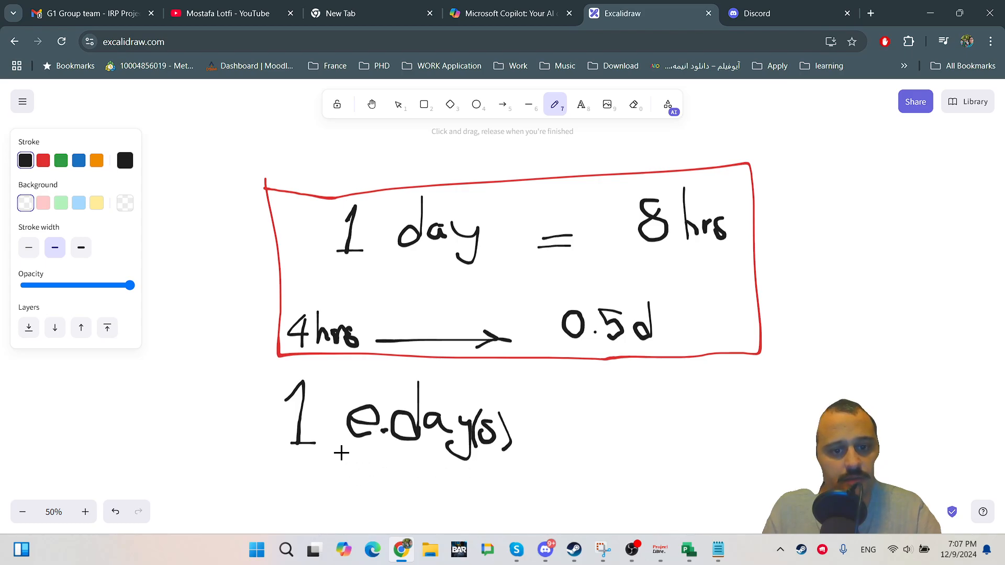
Circle the "e" in red and handwrite "= 24 hrs" after "1 e.day(s)".
left_click(43, 160)
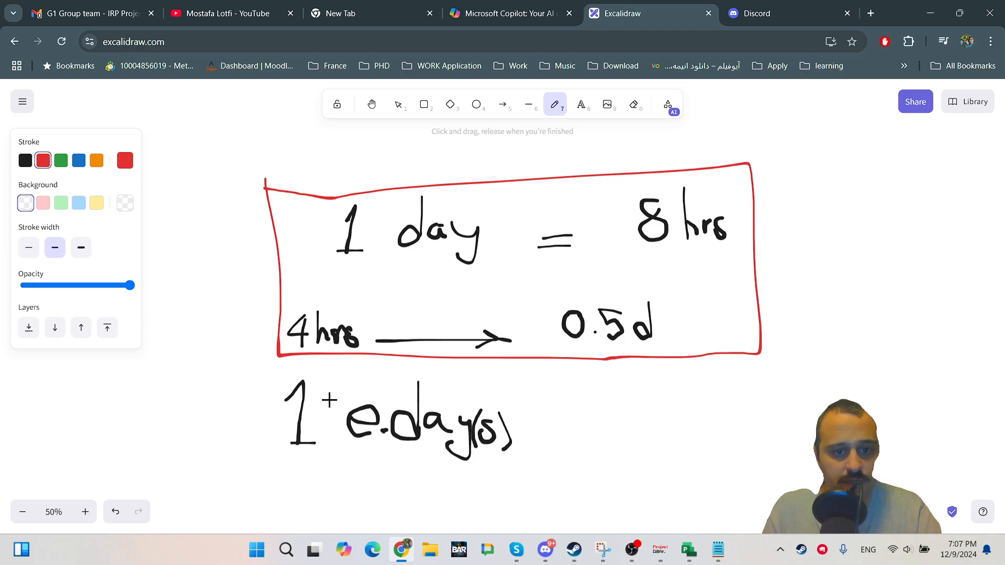
mouse_move(373, 397)
left_mouse_down()
mouse_move(364, 401)
mouse_move(387, 437)
mouse_move(378, 396)
left_mouse_up()
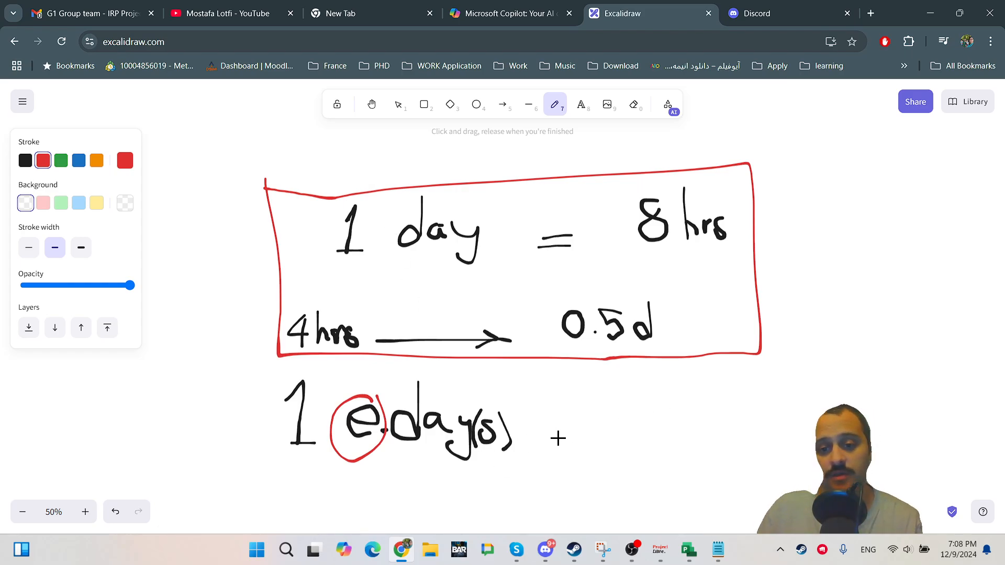
mouse_move(538, 436)
left_mouse_down()
mouse_move(595, 437)
mouse_move(539, 426)
left_mouse_up()
left_click_drag(643, 400, 678, 438)
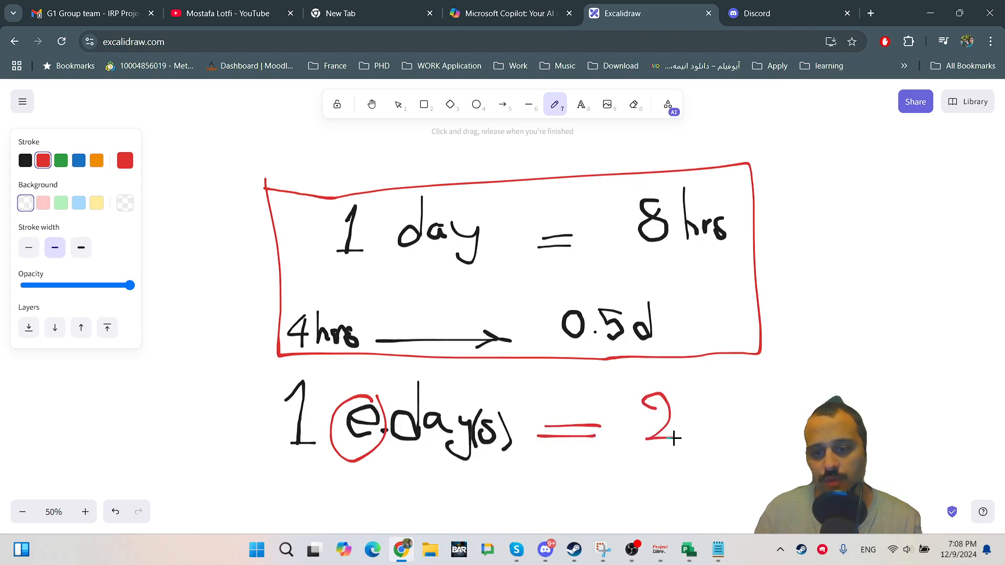
mouse_move(709, 392)
left_mouse_down()
mouse_move(743, 419)
mouse_move(730, 440)
left_mouse_up()
left_click_drag(766, 375, 790, 411)
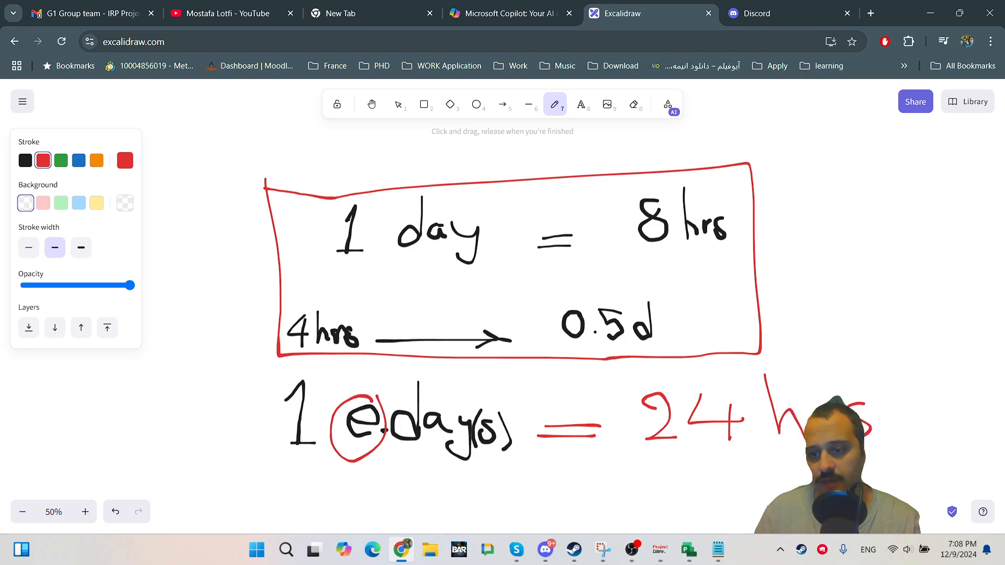
left_click_drag(712, 451, 705, 362)
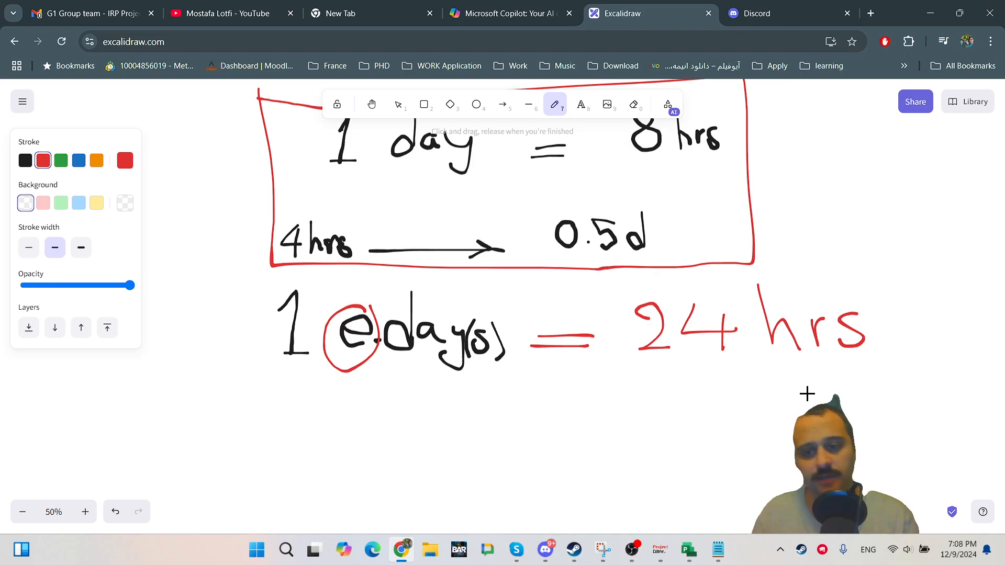
Draw a red curved arrow from "24 hrs" down to a handwritten "3 days".
left_click_drag(647, 369, 834, 352)
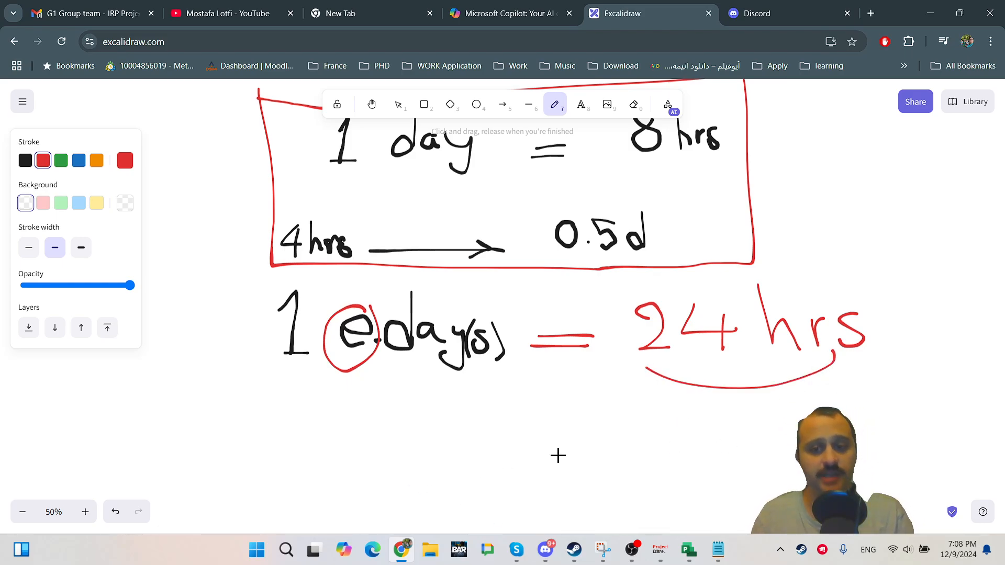
mouse_move(719, 389)
left_mouse_down()
mouse_move(664, 447)
mouse_move(532, 451)
mouse_move(547, 465)
left_mouse_up()
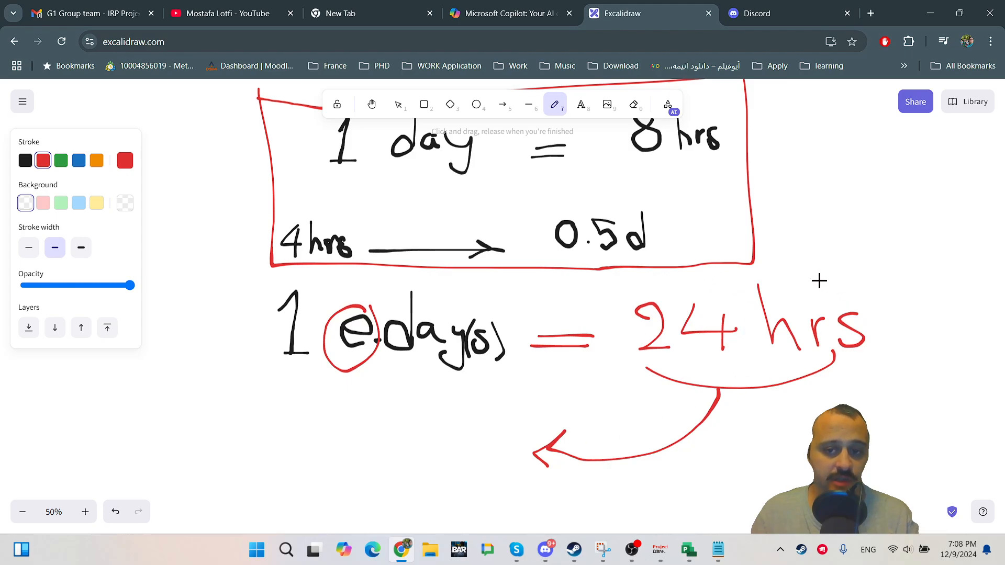
mouse_move(358, 422)
left_mouse_down()
mouse_move(375, 410)
mouse_move(380, 464)
mouse_move(361, 463)
left_mouse_up()
mouse_move(449, 400)
left_mouse_down()
mouse_move(448, 450)
mouse_move(476, 440)
mouse_move(480, 458)
mouse_move(508, 438)
mouse_move(504, 450)
left_mouse_up()
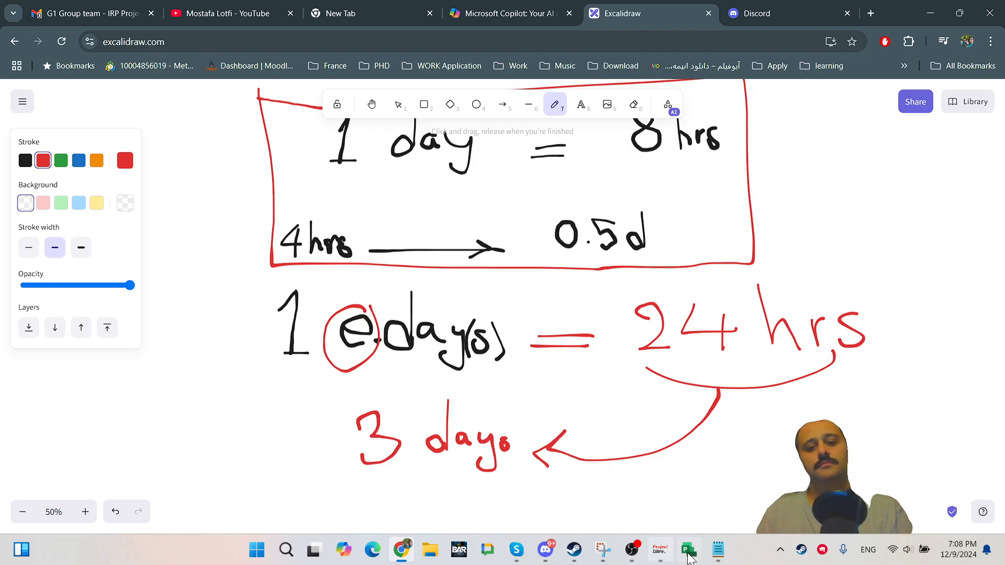
Switch back to ProjectLibre and inspect task 9's duration and finish cells.
left_click(655, 551)
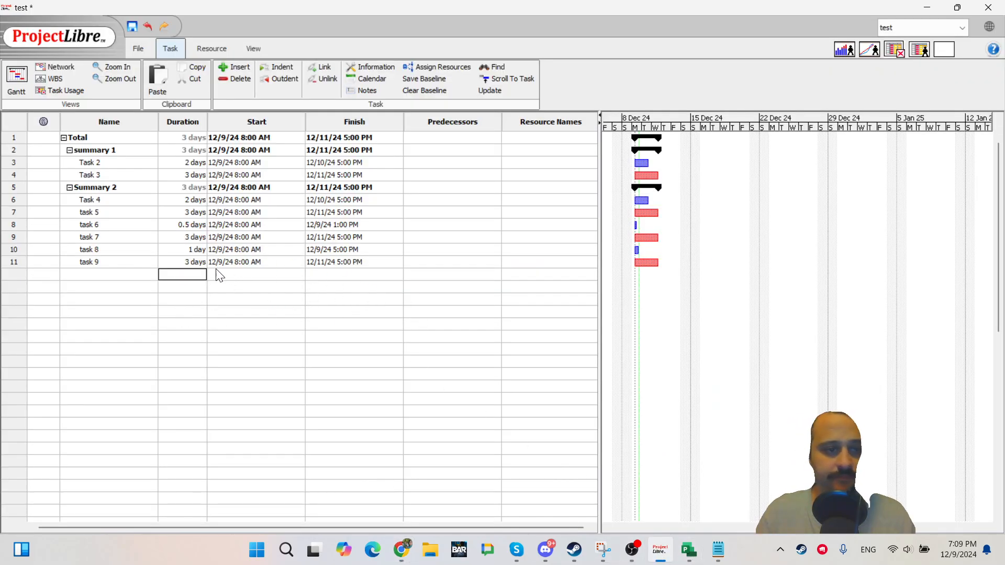
left_click(181, 263)
key("Tab")
key("Tab")
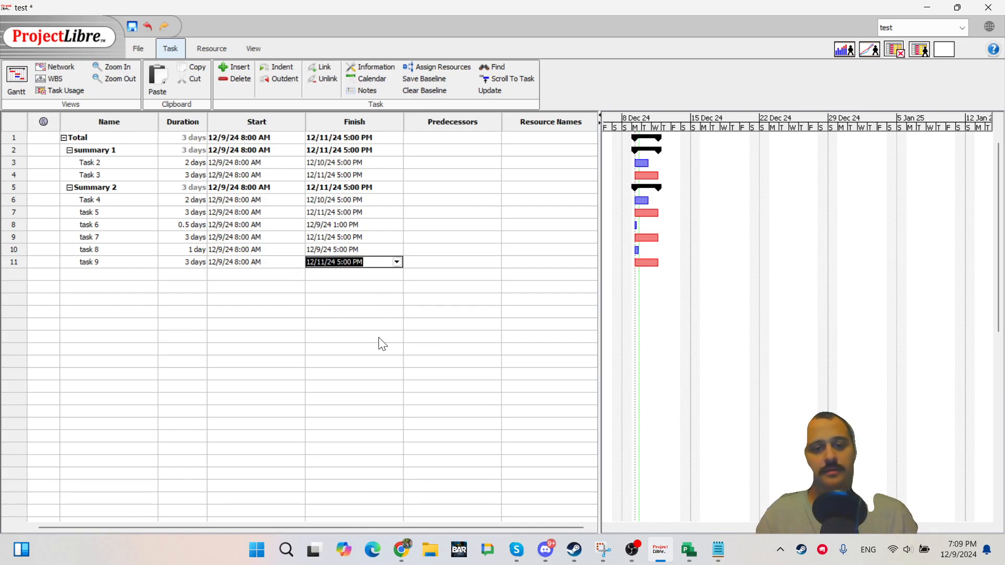
left_click(374, 311)
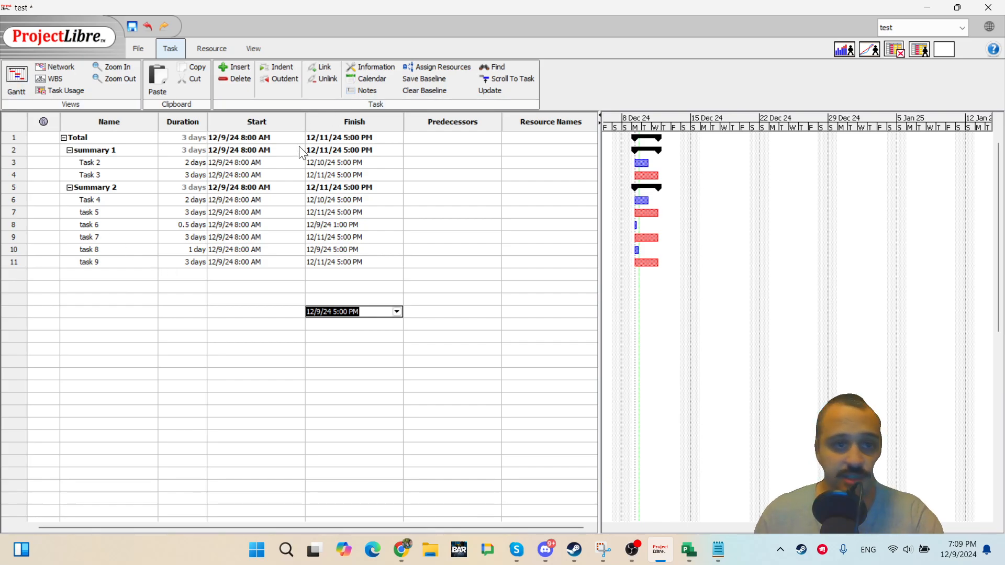
left_click(220, 248)
left_click(169, 297)
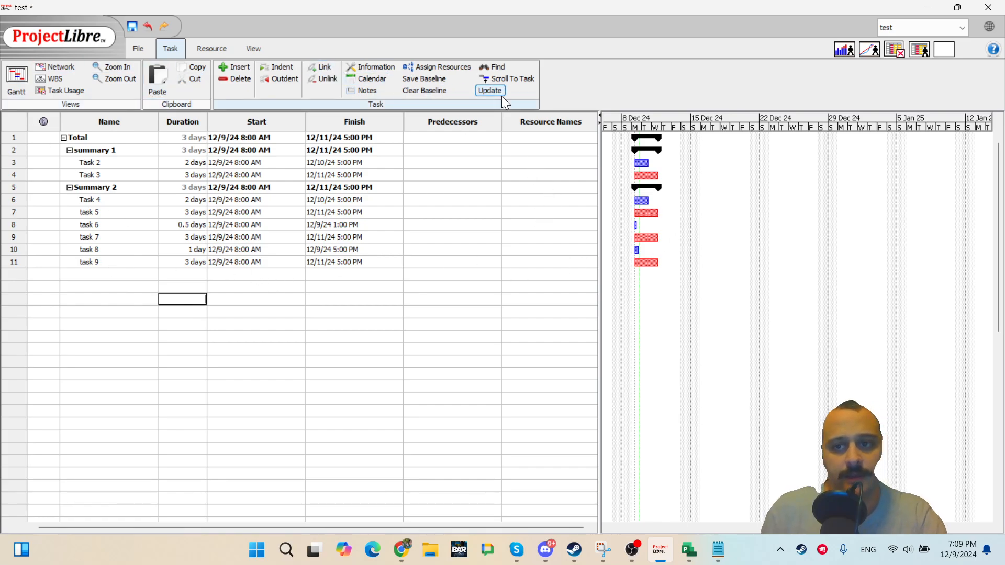
Open the Task Usage view to examine task 9's daily work hours, then return to the Gantt view.
left_click(64, 90)
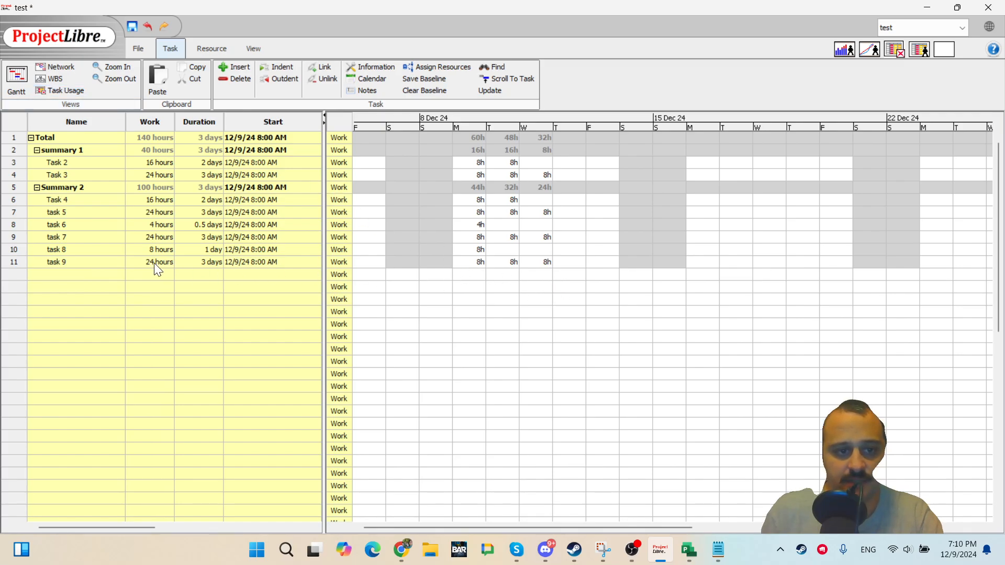
double_click(84, 261)
double_click(461, 261)
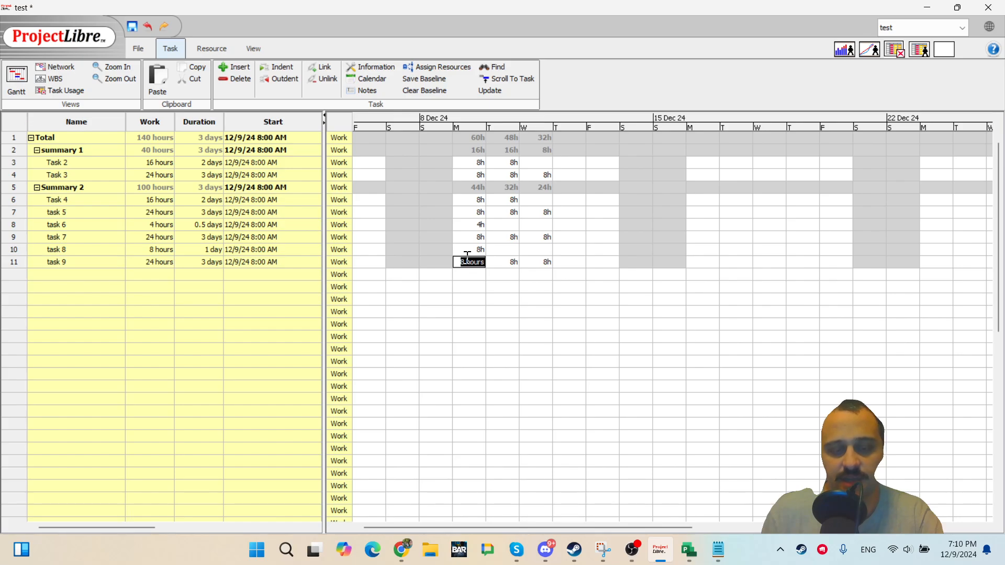
double_click(504, 261)
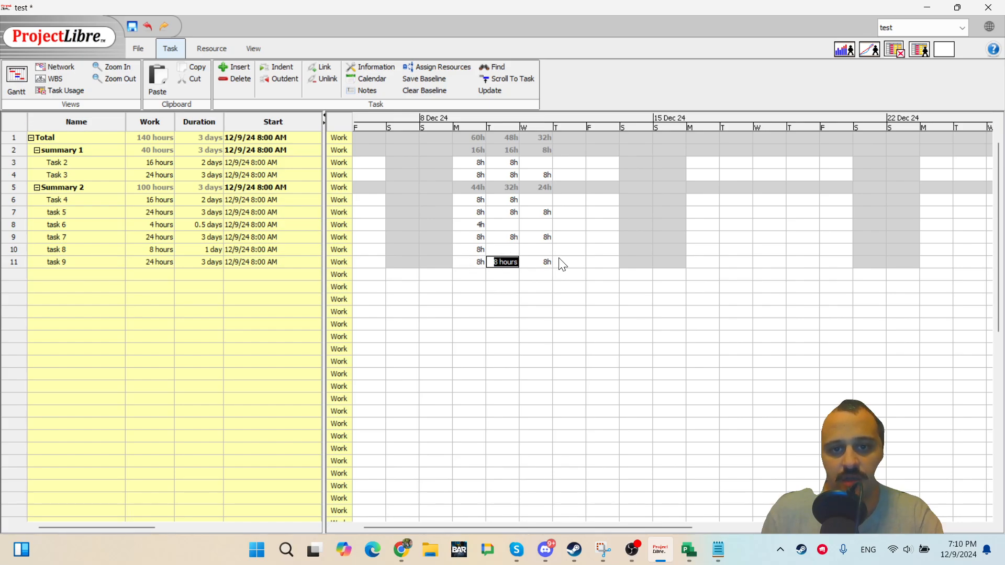
double_click(530, 262)
double_click(603, 287)
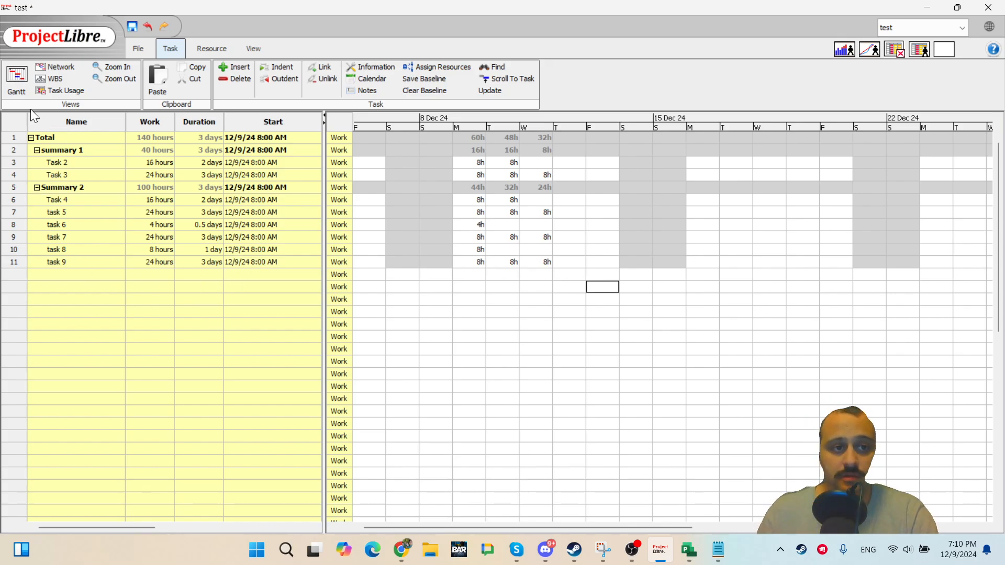
left_click(16, 77)
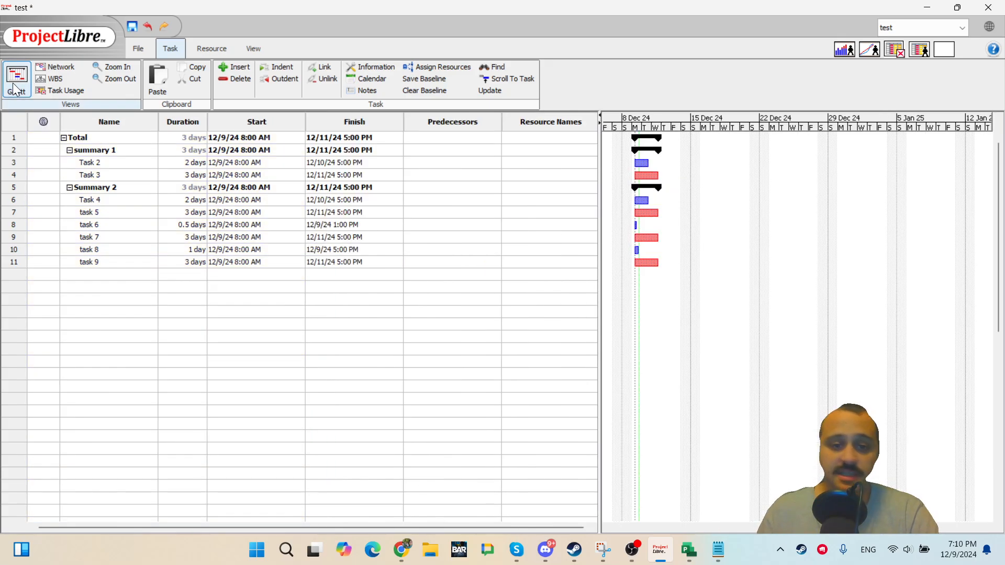
Set task 9's duration to 1 edays.
double_click(187, 264)
type("1")
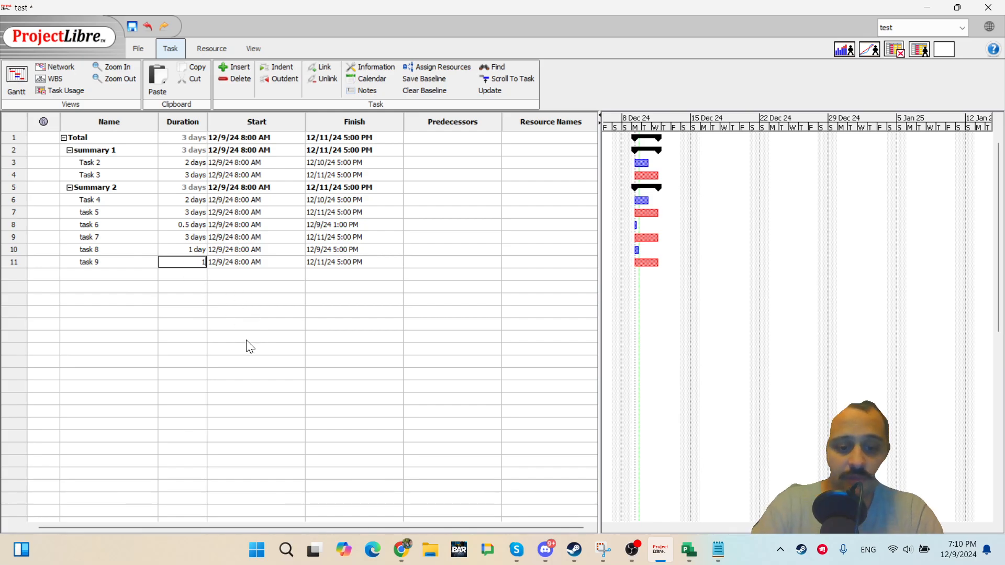
type(" edaus")
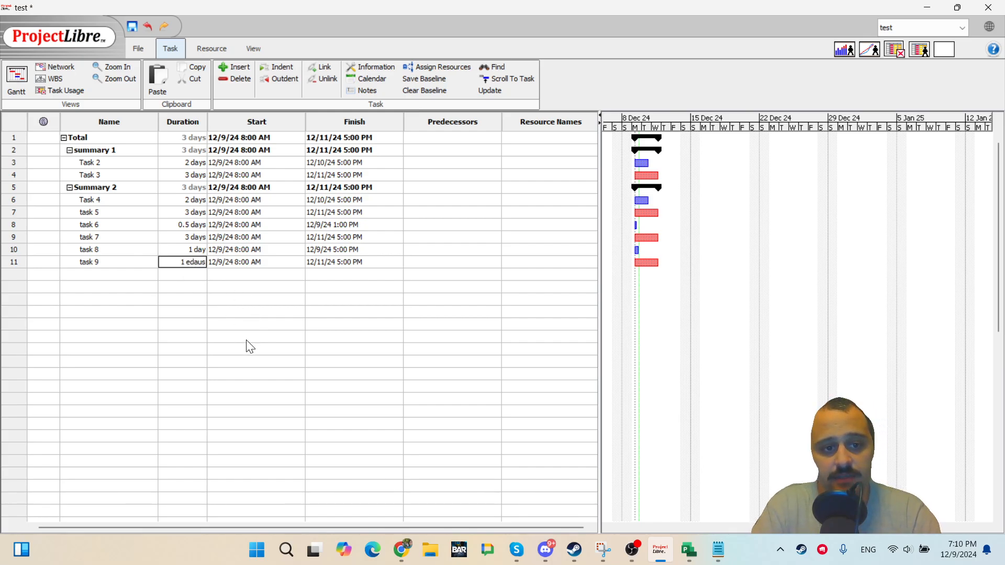
key("BackSpace")
key("BackSpace")
type("ys")
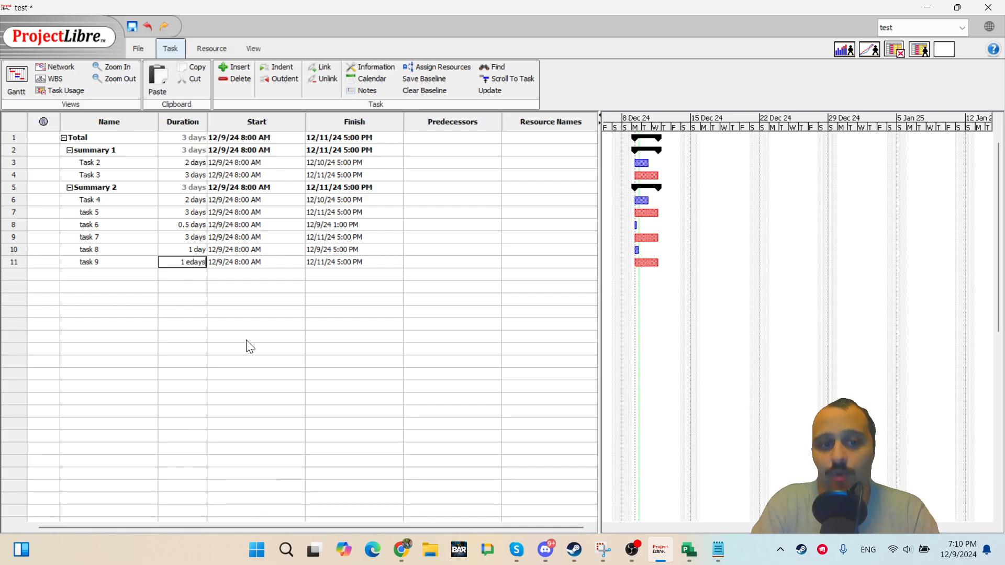
key("Return")
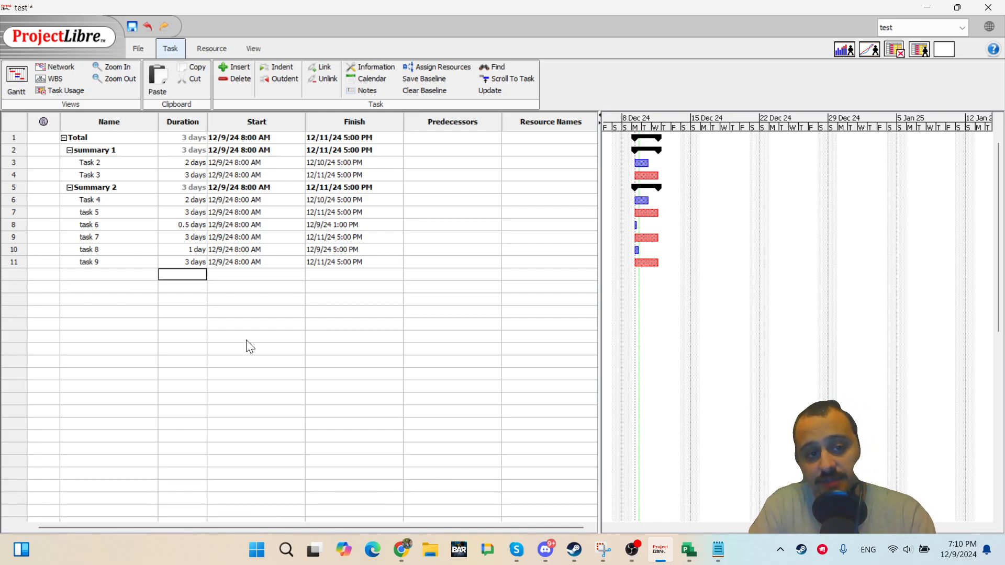
key("Up")
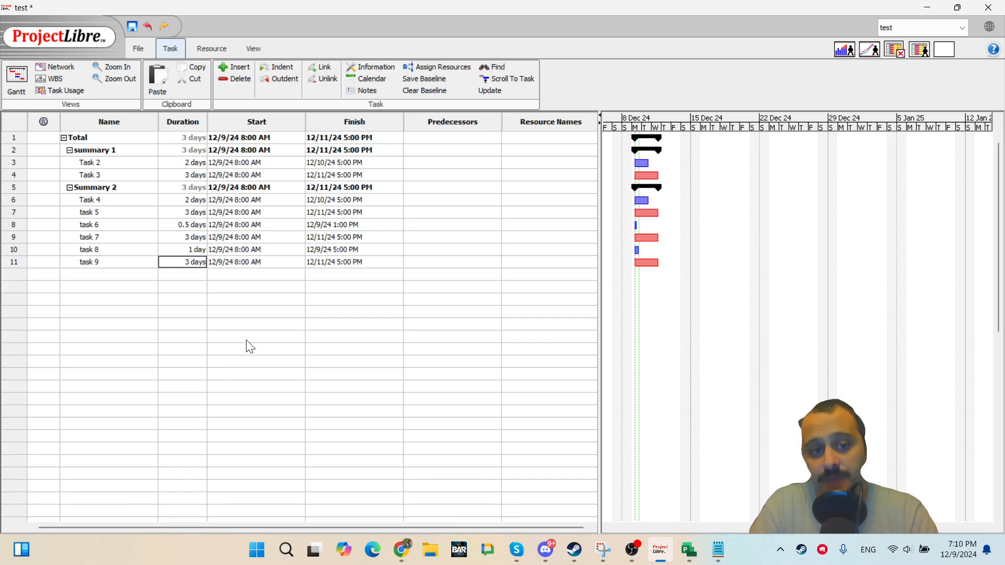
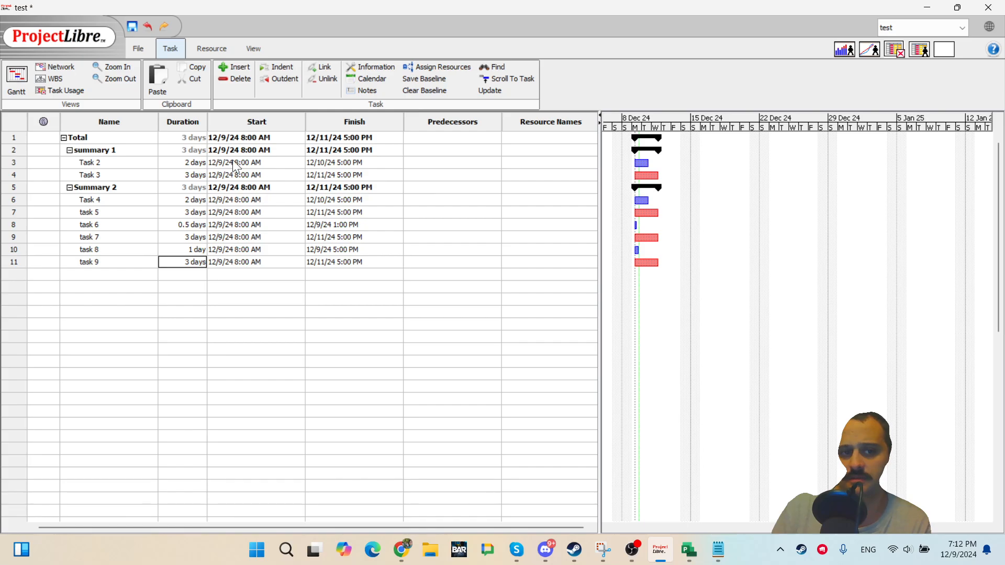
double_click(110, 196)
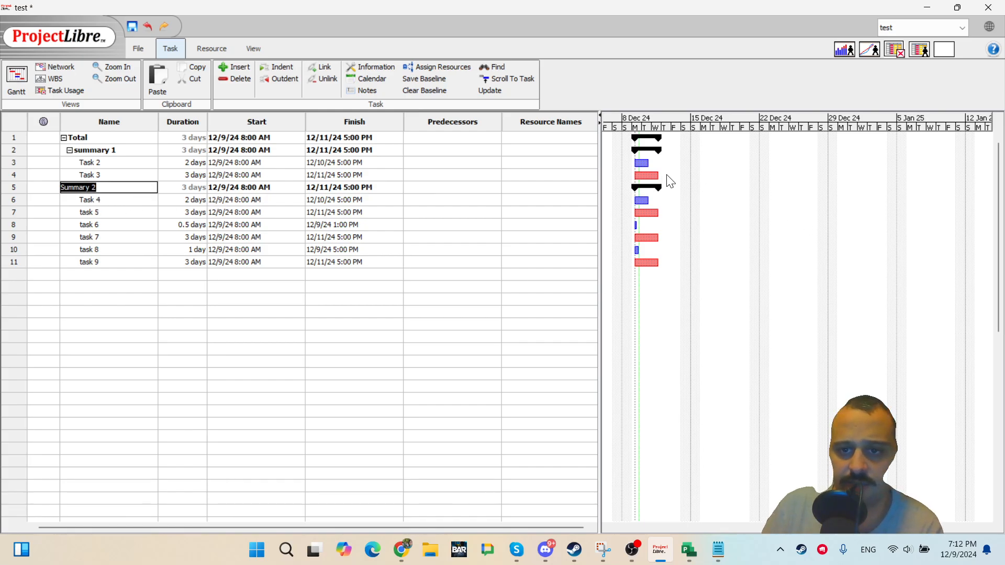
left_click(128, 336)
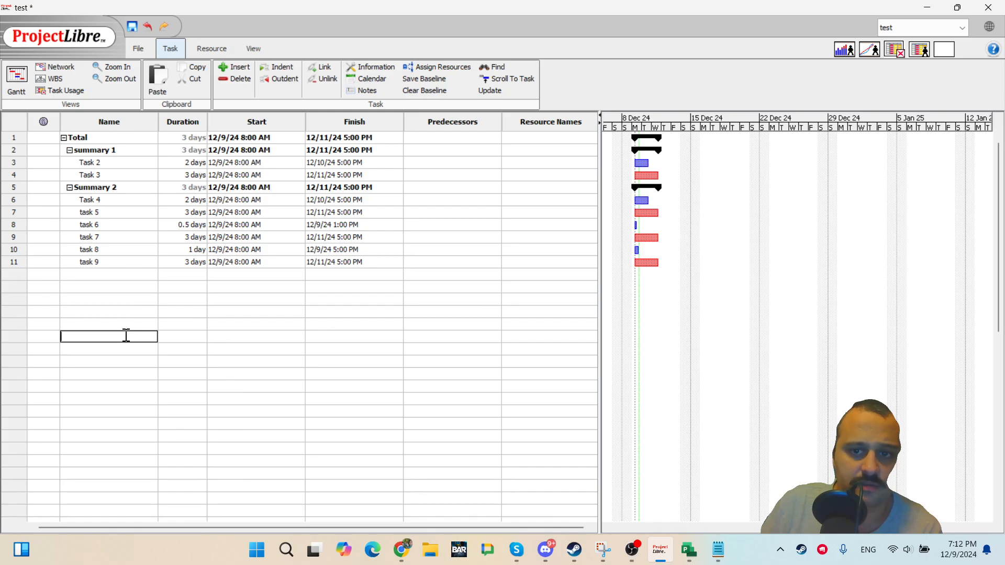
left_click(91, 191)
left_click(112, 200)
left_click(107, 299)
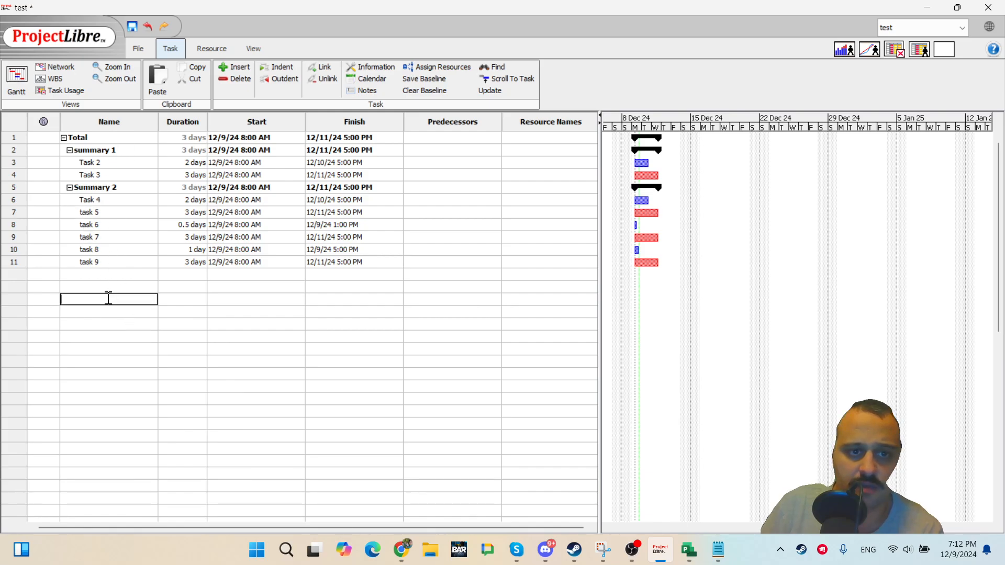
left_click(195, 140)
left_click(196, 149)
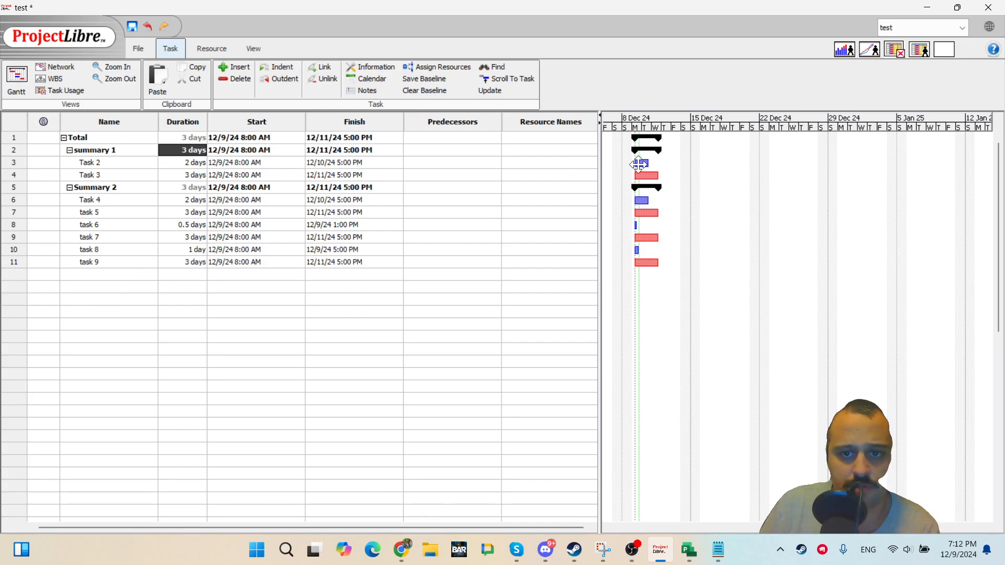
Link Task 2 to Task 3 in the Gantt chart and dismiss the error dialog.
left_click_drag(642, 164, 666, 175)
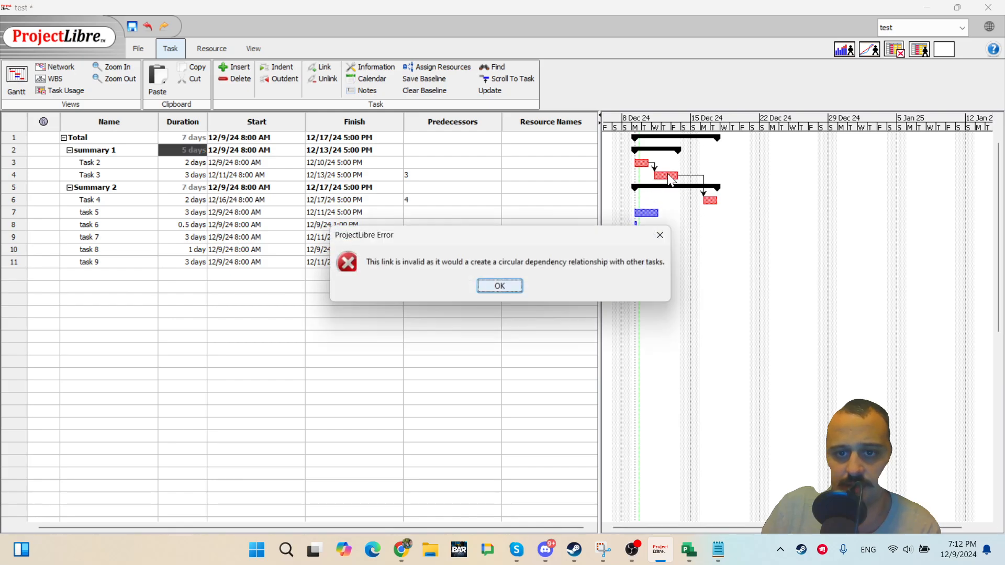
left_click(507, 288)
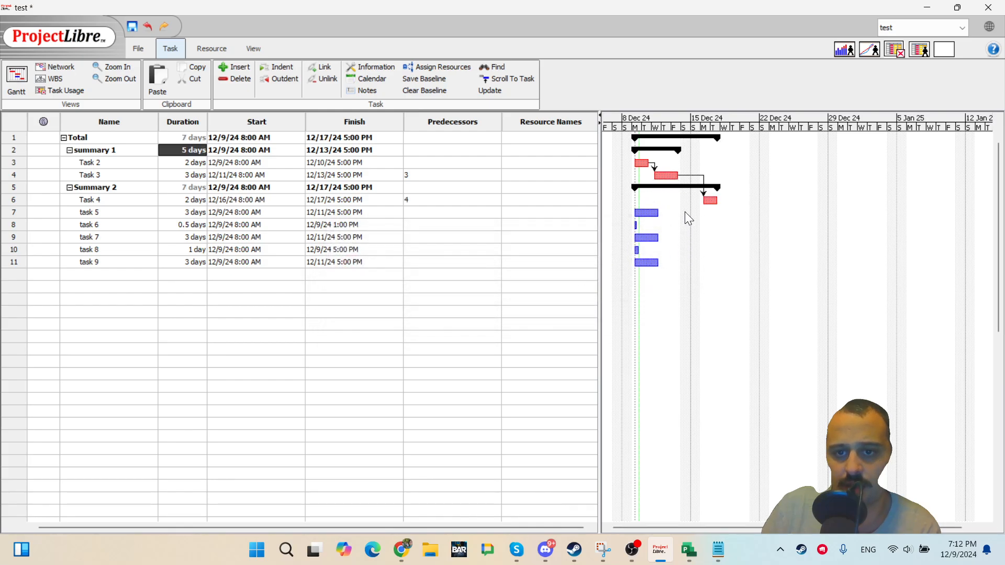
Try to link task 5 to Task 3 in the Gantt chart and dismiss the error.
left_click_drag(655, 213, 666, 176)
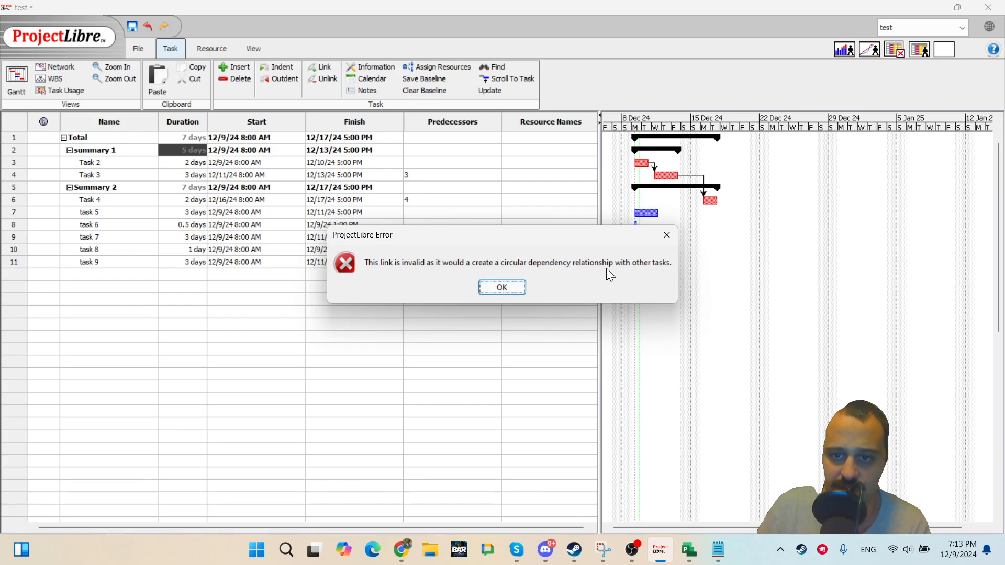
left_click(500, 286)
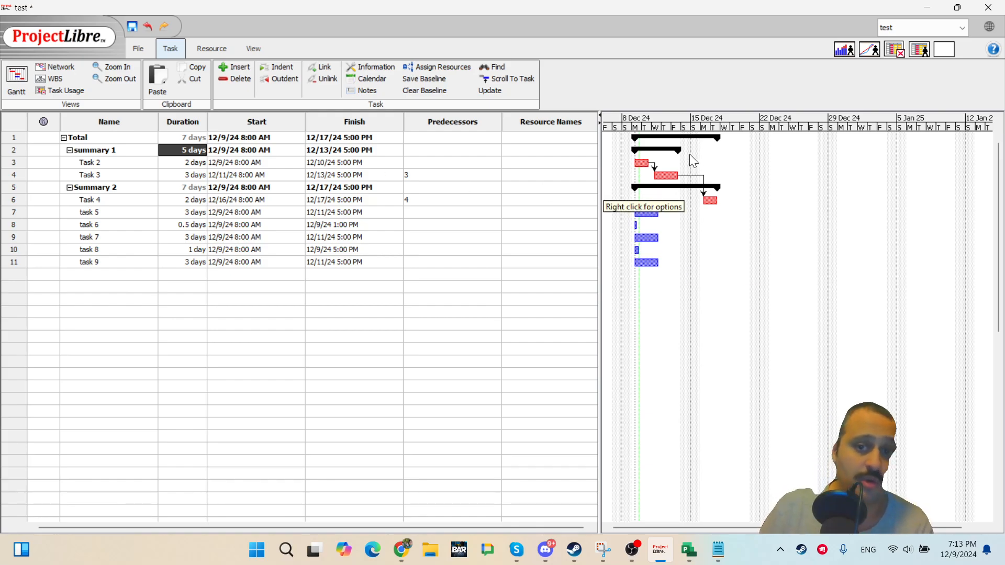
Switch to Microsoft Project and rename the first task Summary 1.
left_click(680, 550)
left_click(251, 330)
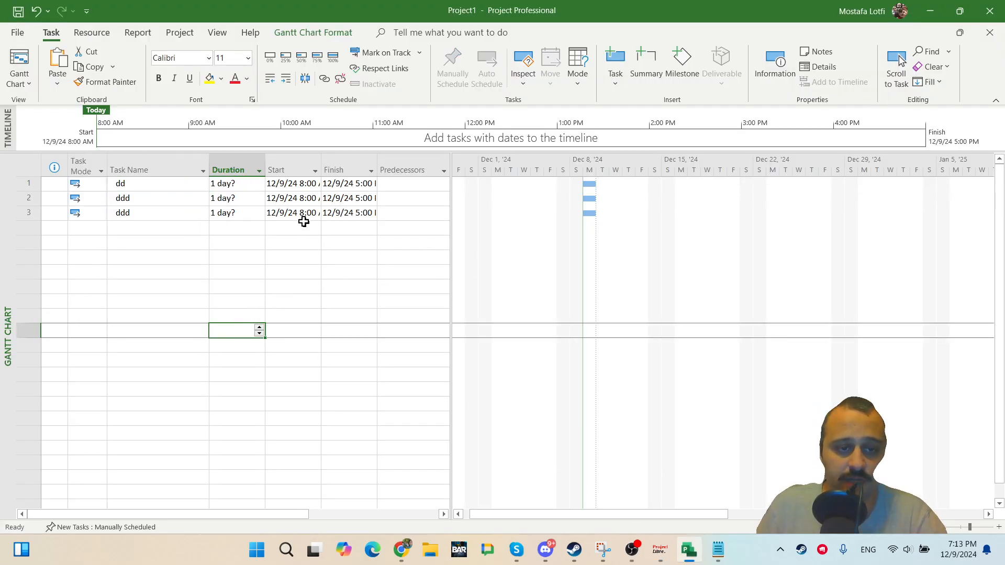
key("alt+Tab")
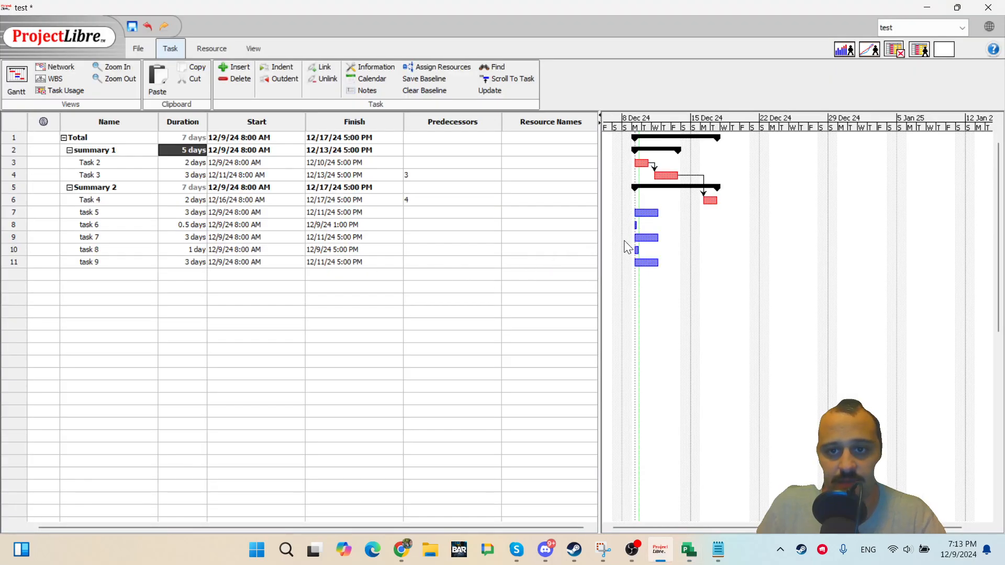
key("alt+Tab")
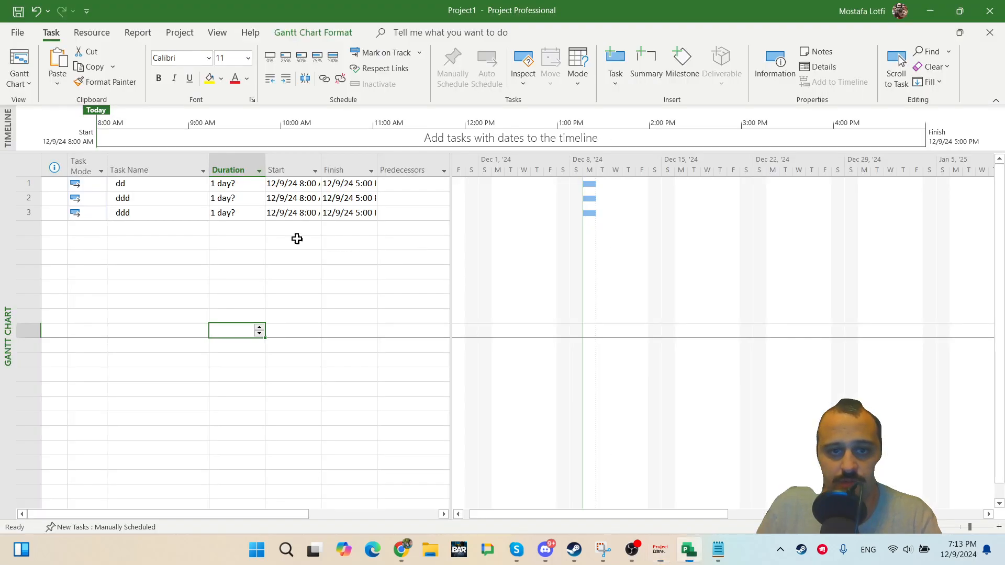
left_click(161, 230)
type("Summary 1")
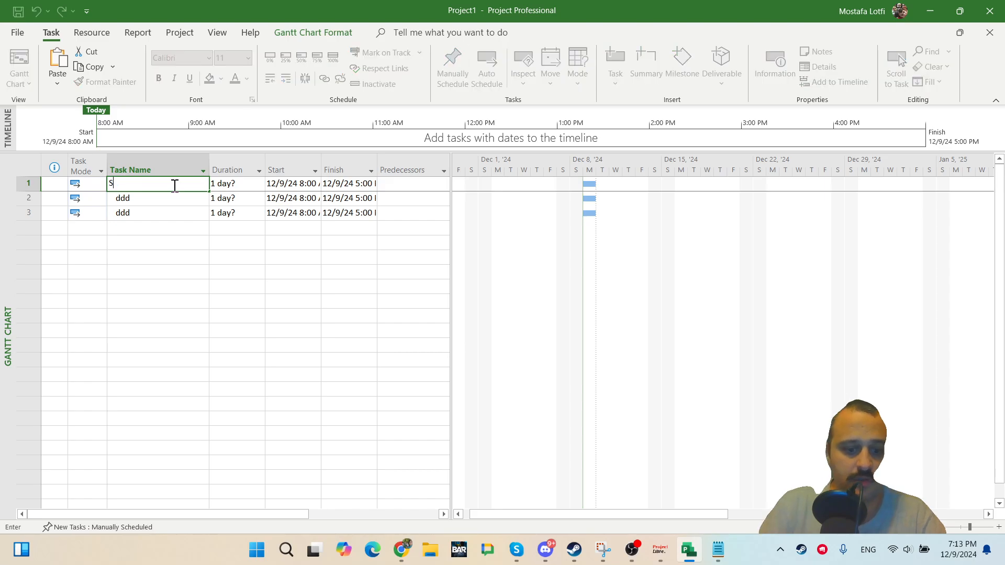
key("Return")
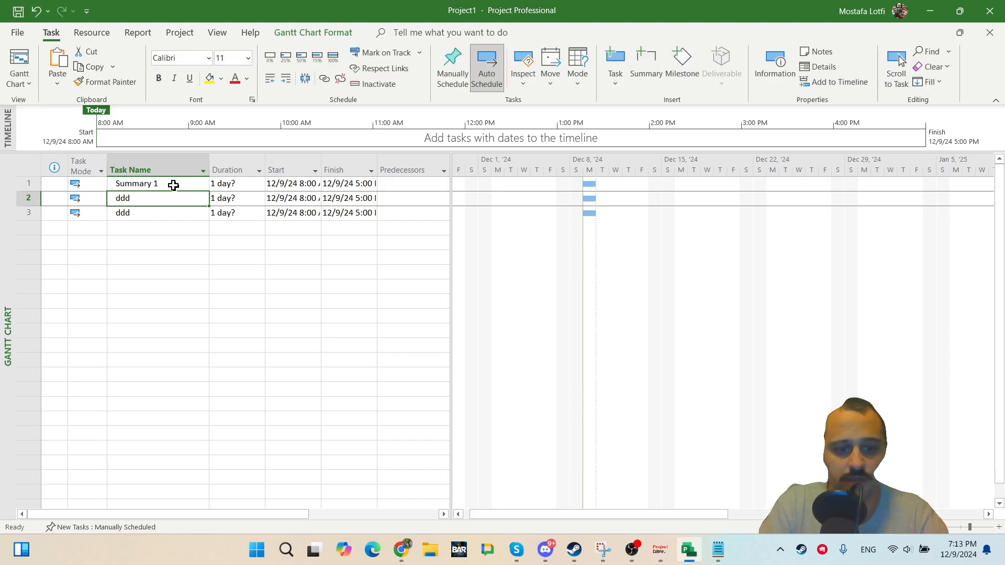
Add tasks named task 1, task 2, Summary 2, task 3 and task 4 below Summary 1.
type("task 1")
key("Return")
type("T")
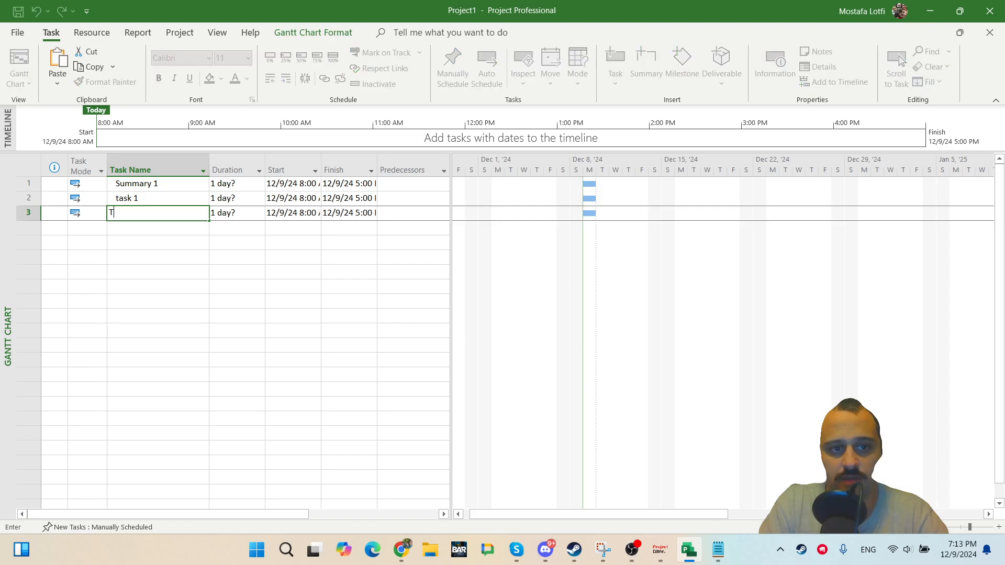
type("ask 2")
key("Return")
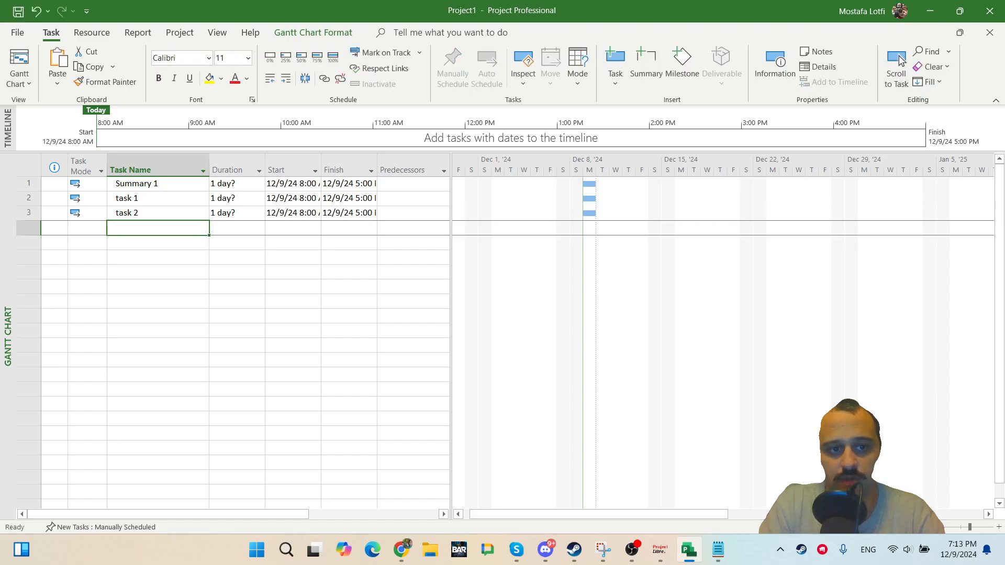
type("Summary 2")
key("Return")
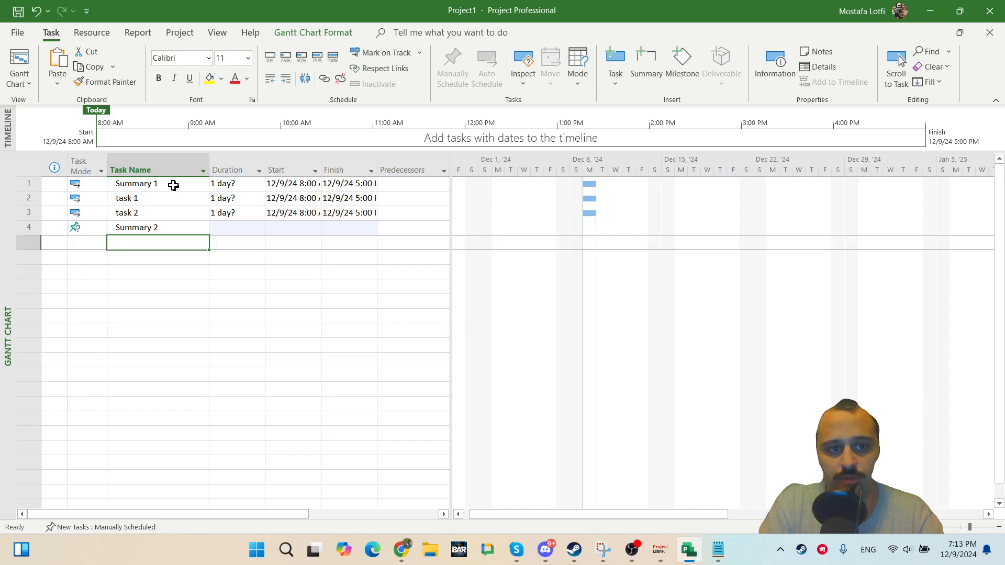
type("task ")
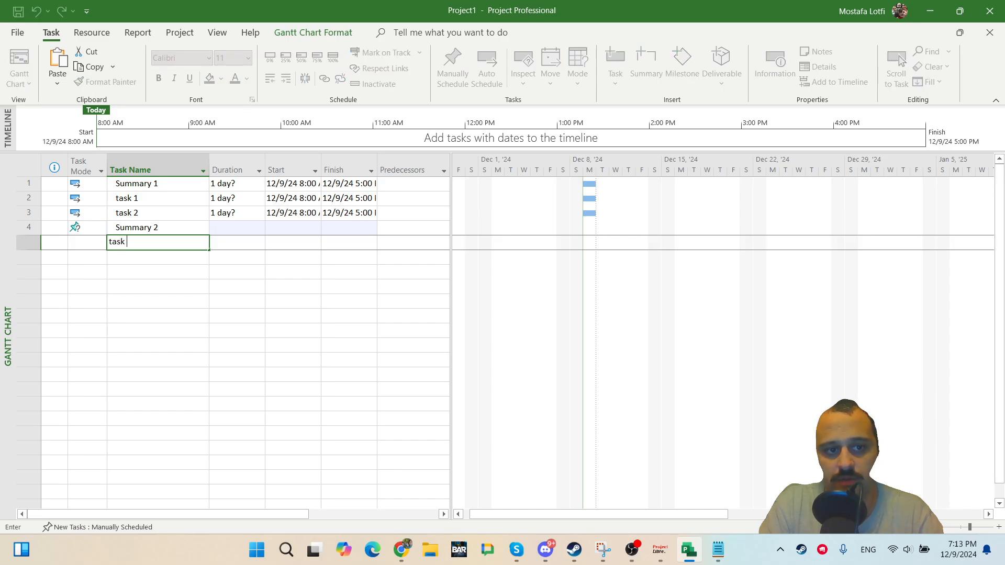
type("3")
key("Return")
type("task 4")
key("Return")
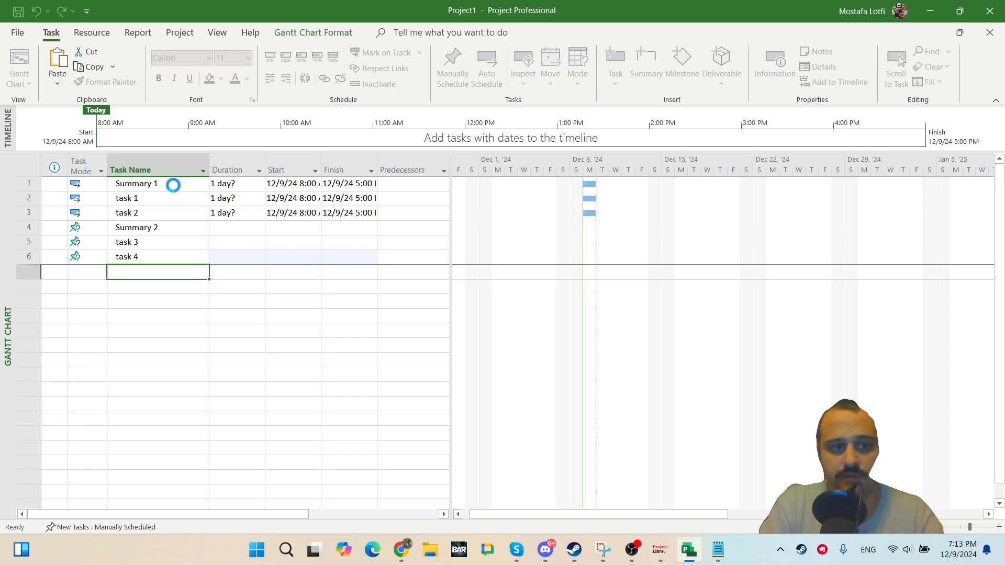
Set the Summary 2, task 3 and task 4 rows to auto-scheduled mode.
left_click(107, 218)
left_click_drag(106, 219, 107, 259)
left_click(169, 204)
Insert a new task named Total above Summary 1.
left_click(147, 185)
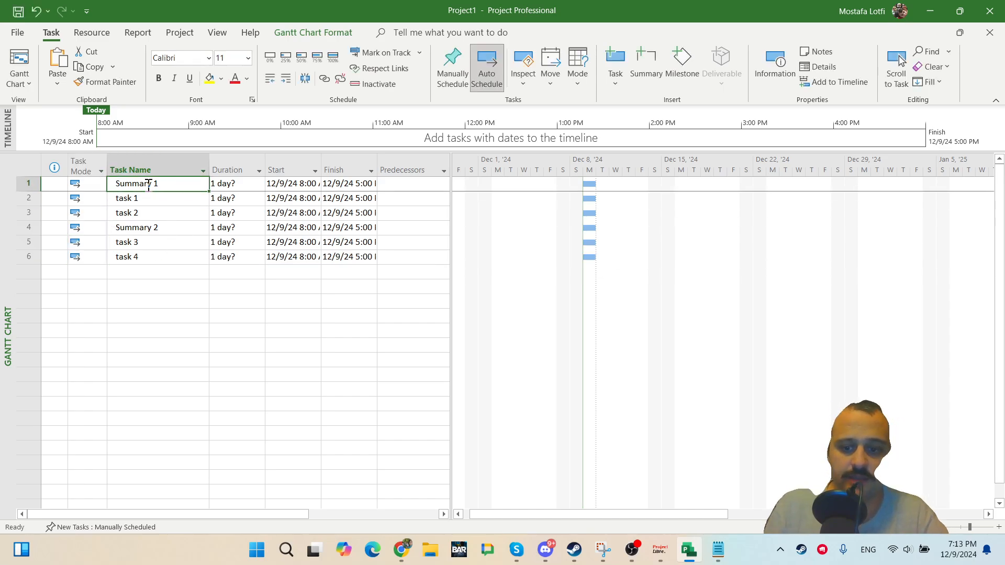
key("Insert")
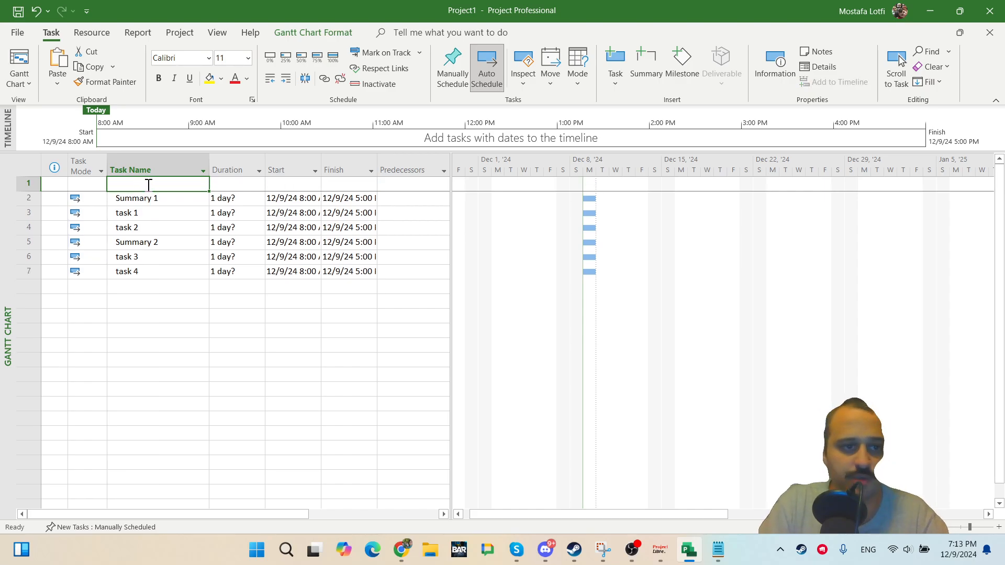
type("To")
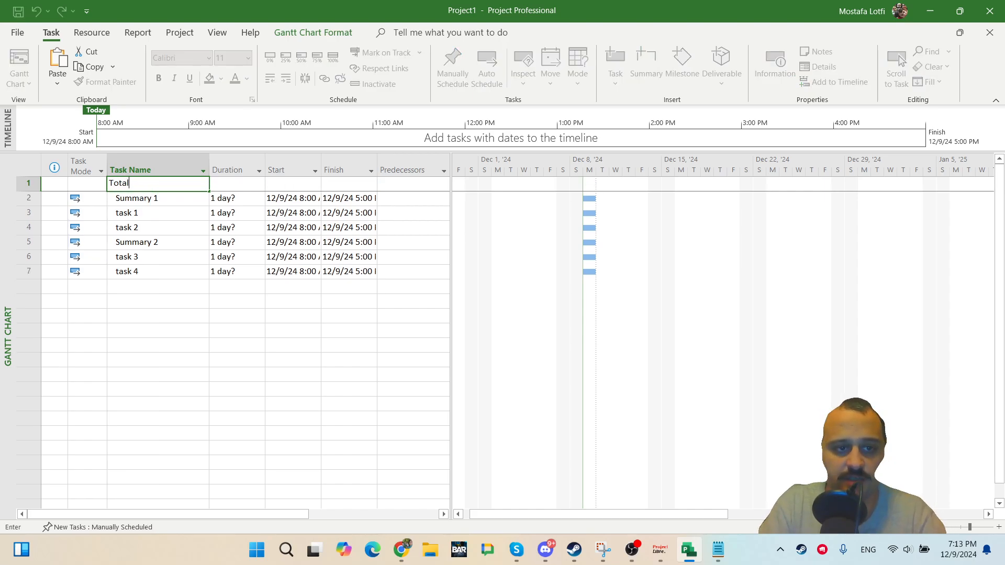
type("tal")
left_click(147, 184)
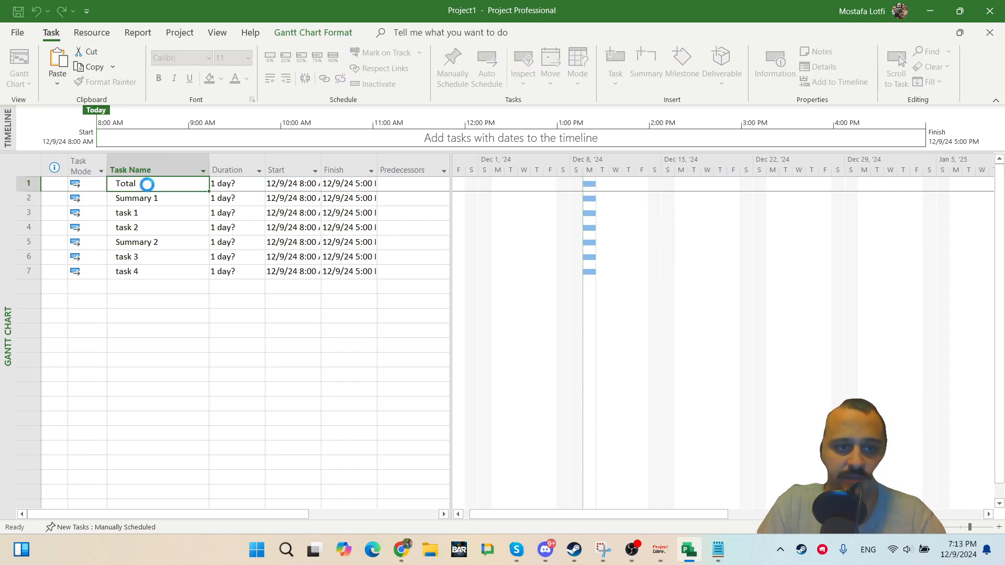
key("Return")
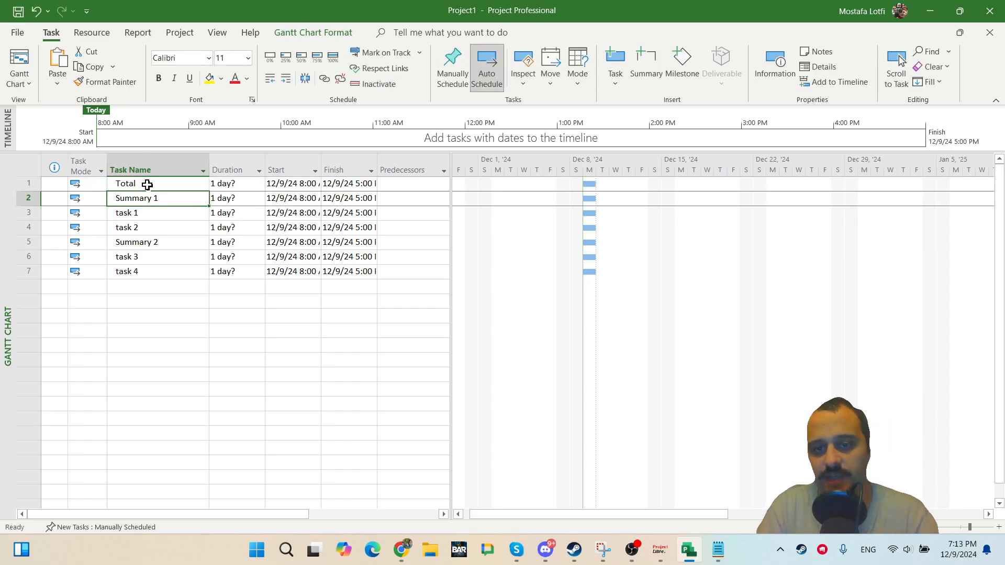
Indent all tasks below Total so they become its subtasks.
key("shift+Down")
key("shift+Down")
key("shift+Down")
key("shift+Down")
key("shift+Down")
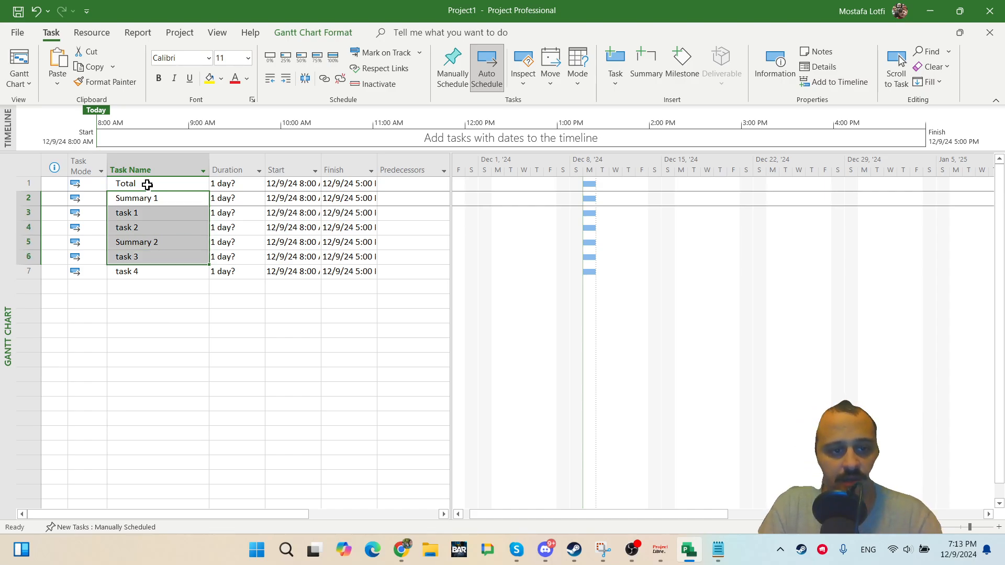
key("alt+shift+Right")
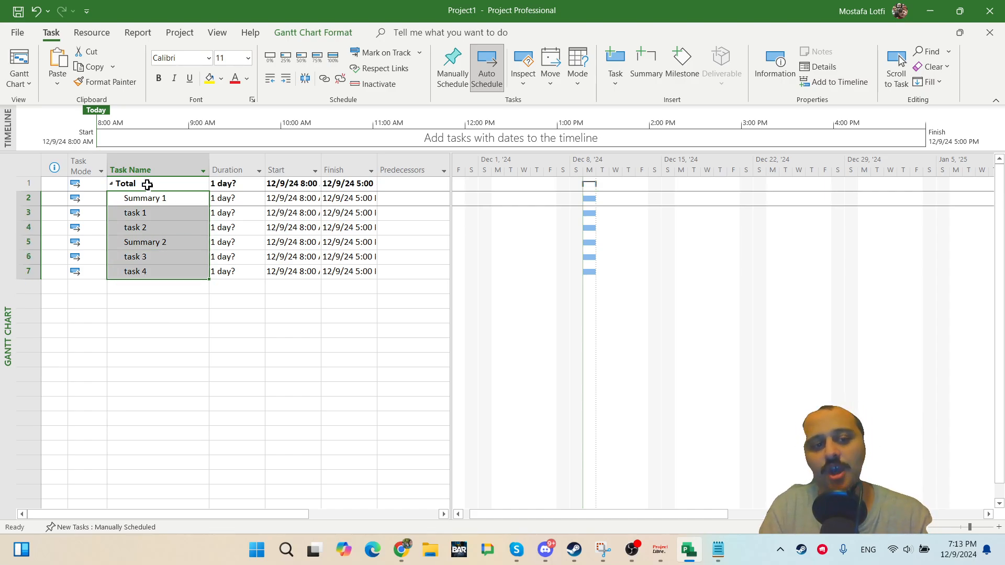
Indent task 1 and task 2 under Summary 1.
key("Up")
key("Down")
Indent task 3 and task 4 under Summary 2.
key("Down")
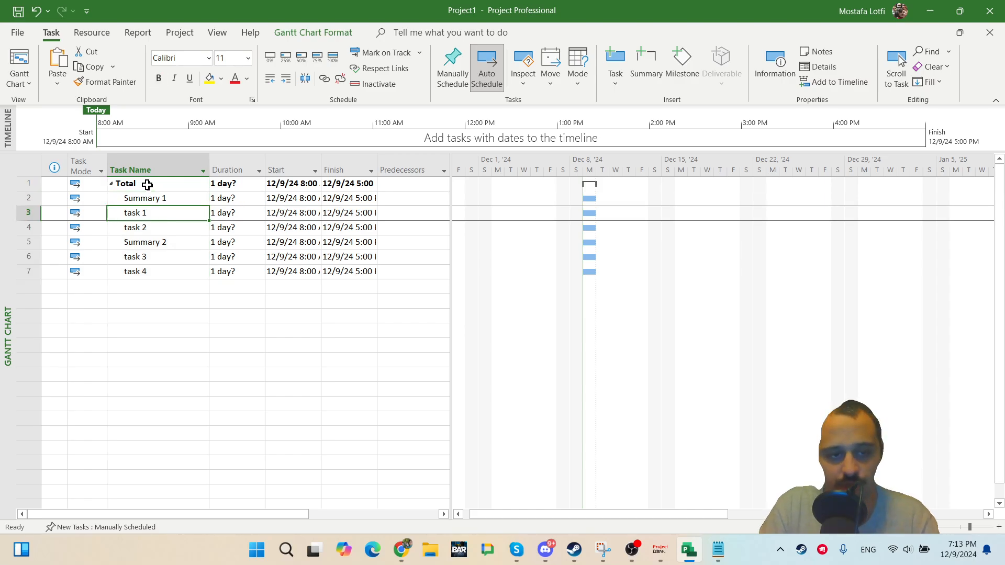
key("shift+Down")
key("alt+shift+Right")
key("Down")
key("Down")
key("Down")
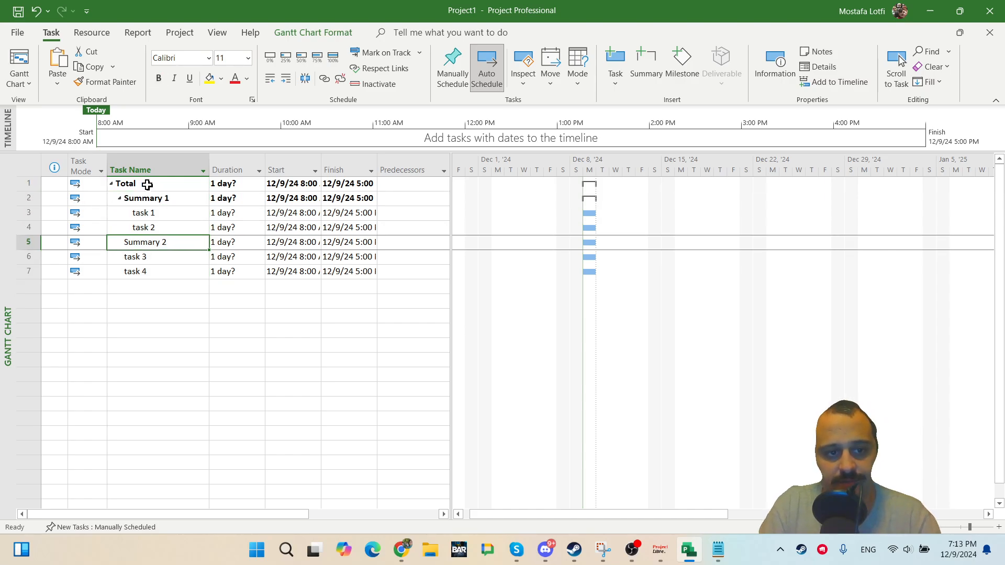
key("shift+Down")
key("alt+shift+Right")
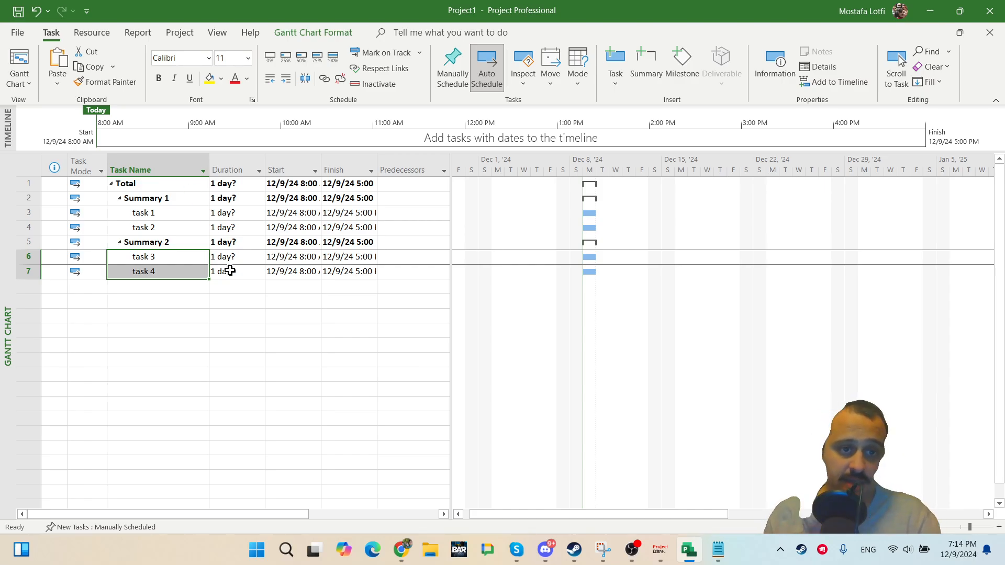
Link task 1 to task 2 and task 2 to task 3 in the Gantt chart.
left_click_drag(591, 211, 592, 229)
key("alt+Tab")
Switch to ProjectLibre to compare the task durations, then return to Microsoft Project.
key("alt+Tab")
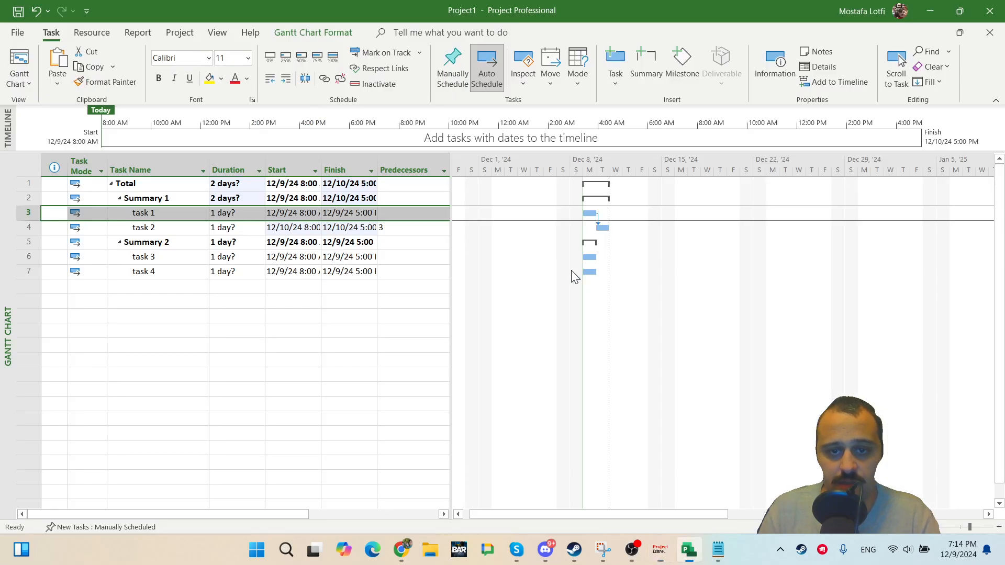
left_click_drag(604, 228, 593, 264)
key("alt+Tab")
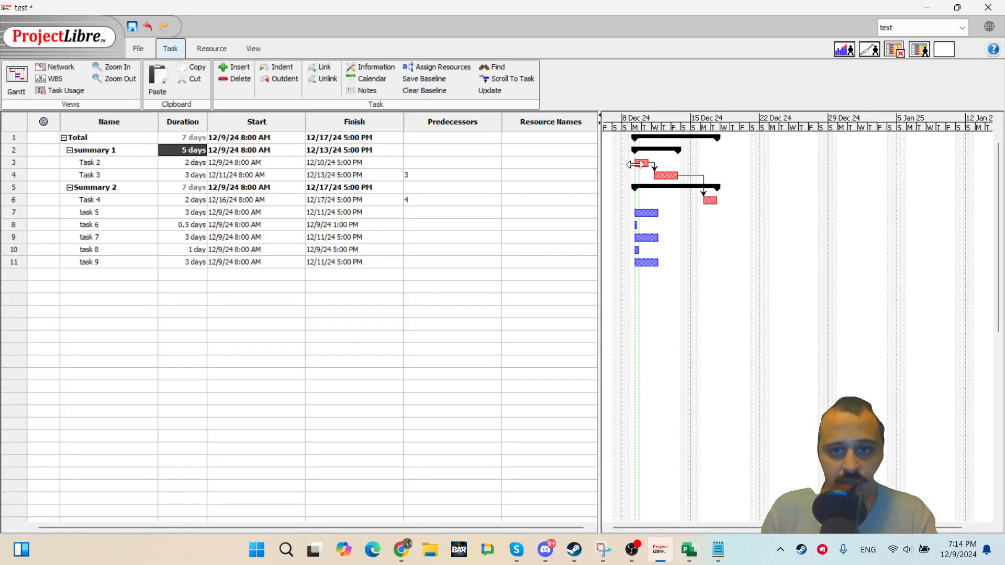
left_click(195, 177)
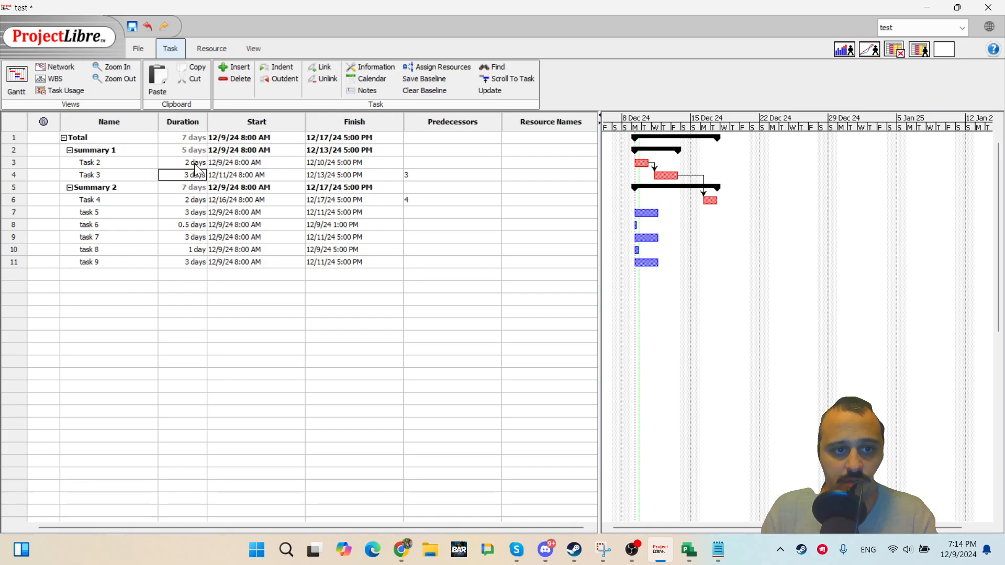
key("alt+Tab")
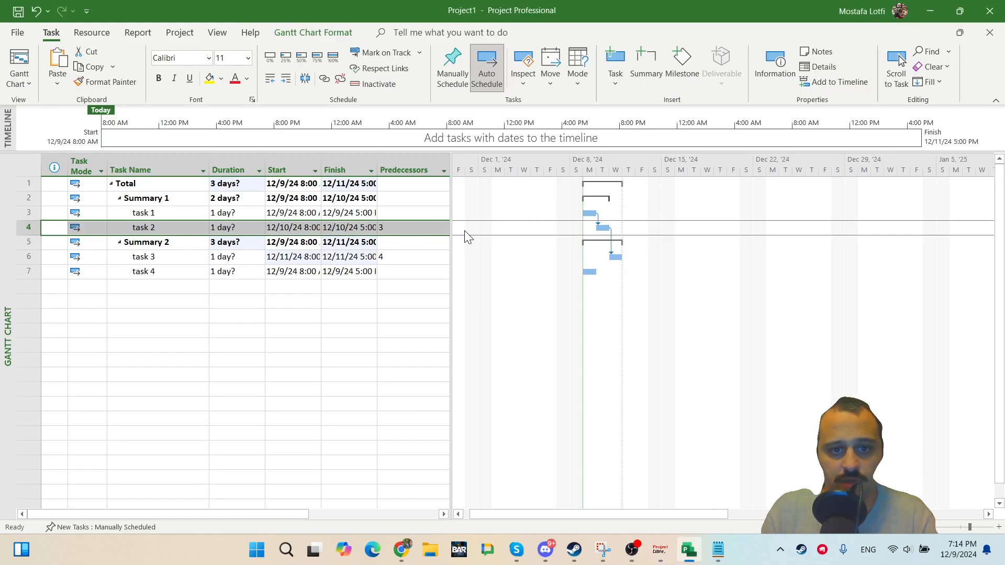
Set durations of 2 days for task 1, 3 days for task 2, 2 days for task 3 and 3 days for task 4.
left_click(260, 214)
type("2")
key("Return")
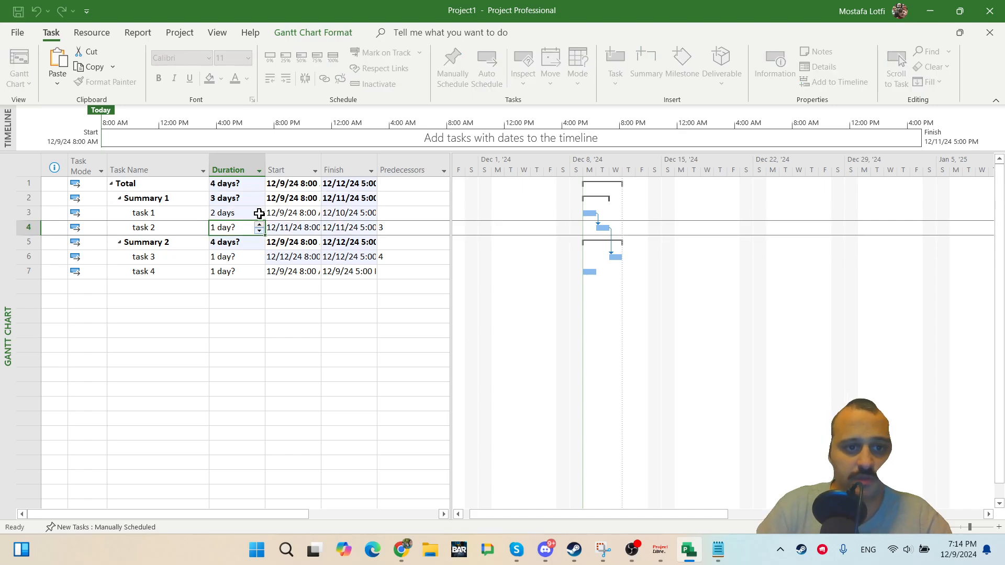
type("3")
key("Return")
key("Return")
type("2")
key("Return")
type("3")
key("Return")
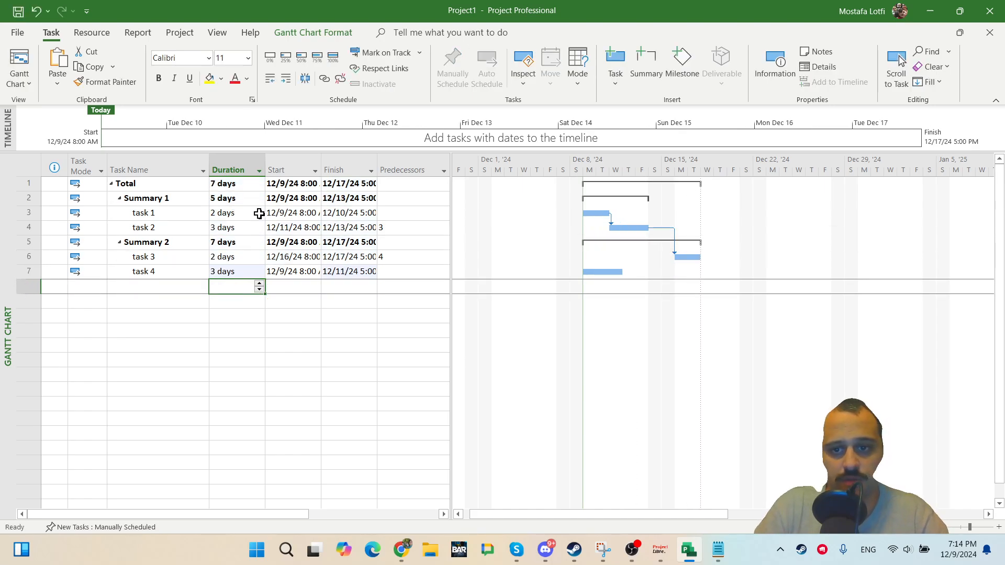
Link task 4 to task 2 as an additional predecessor.
left_click_drag(606, 272, 631, 228)
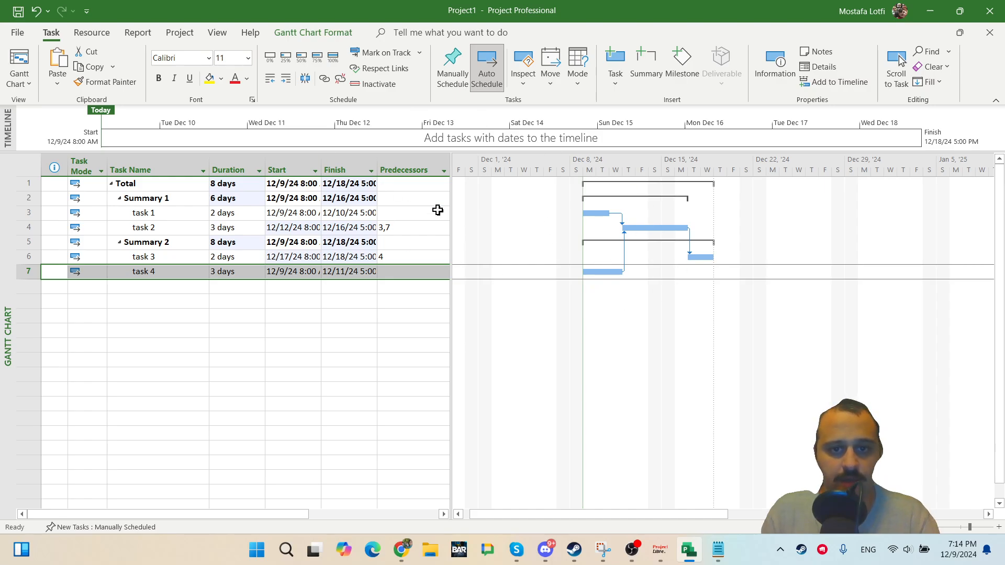
Switch to ProjectLibre and try to link task 5 to Task 3 in the Gantt chart.
key("alt+Tab")
left_click_drag(648, 213, 666, 177)
left_click(512, 287)
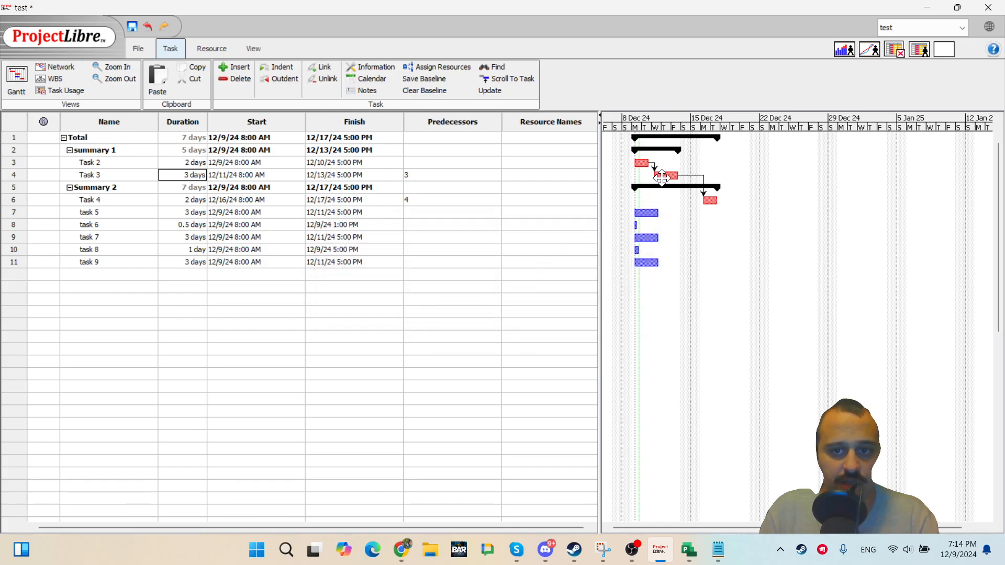
Try to add row 7 as a second predecessor of Task 3.
double_click(423, 175)
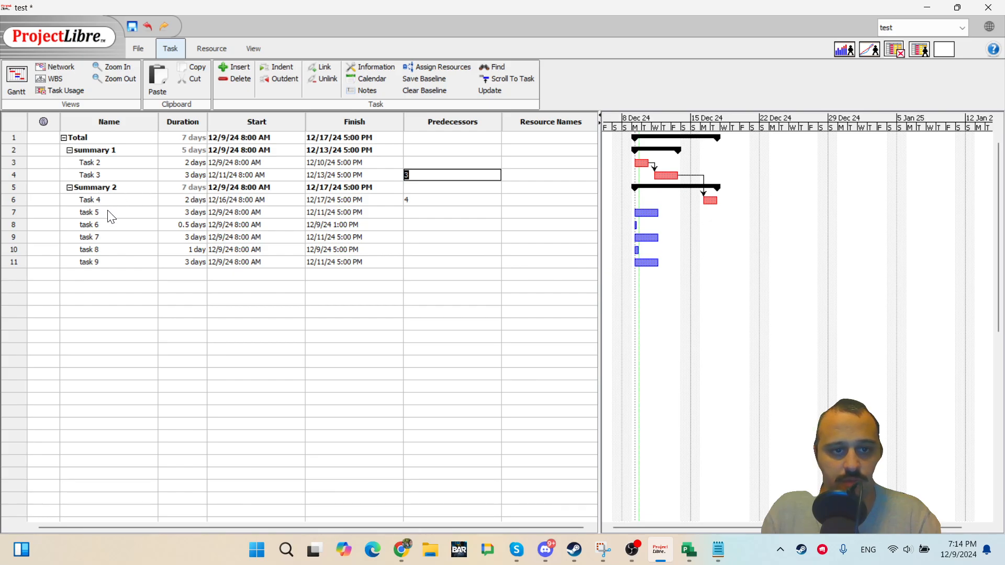
left_click(420, 175)
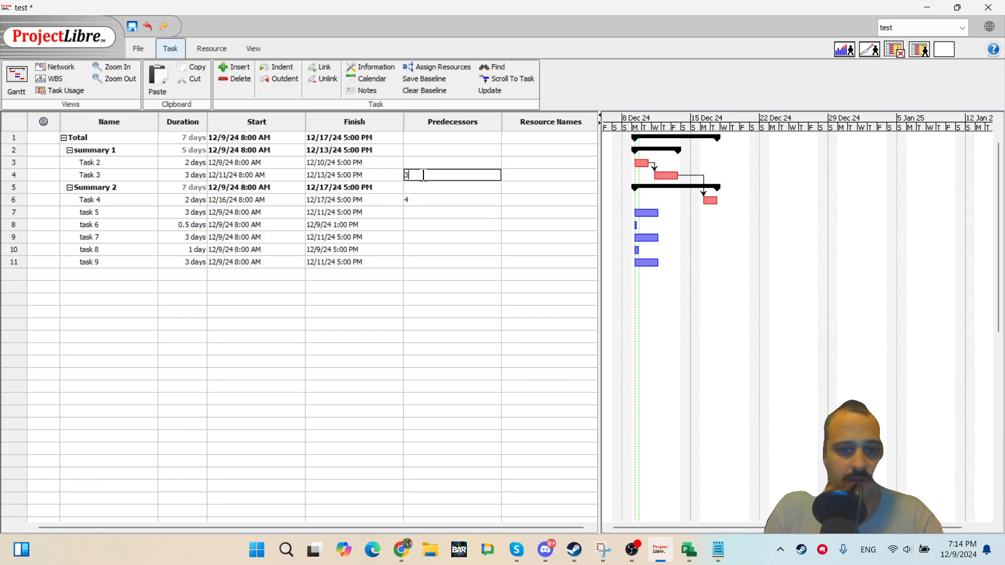
type(",7")
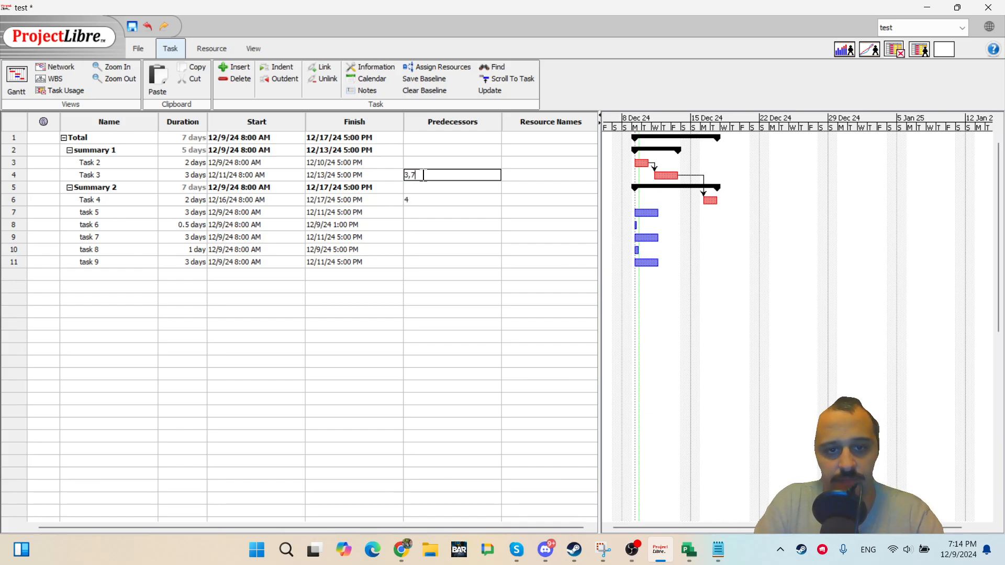
key("Return")
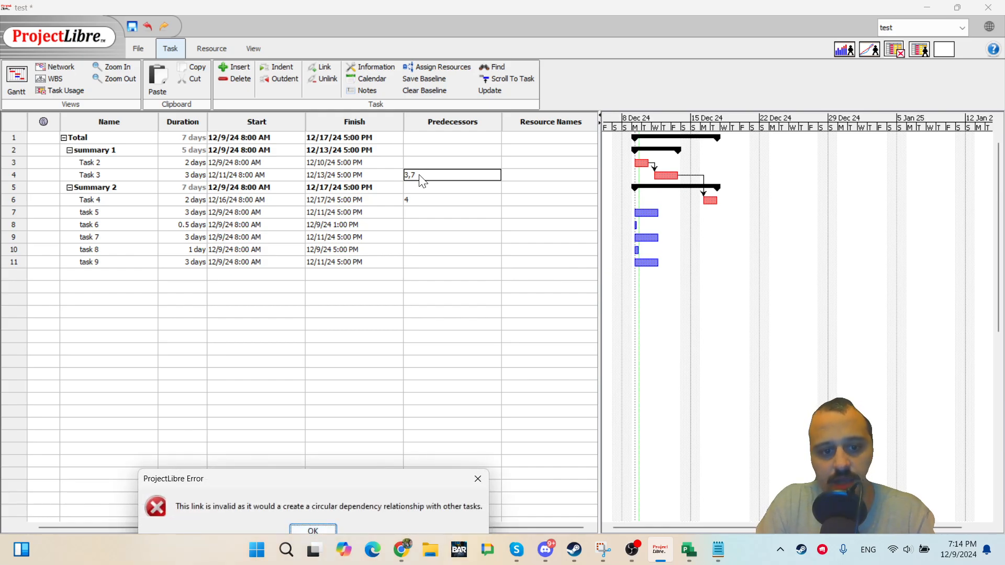
key("Return")
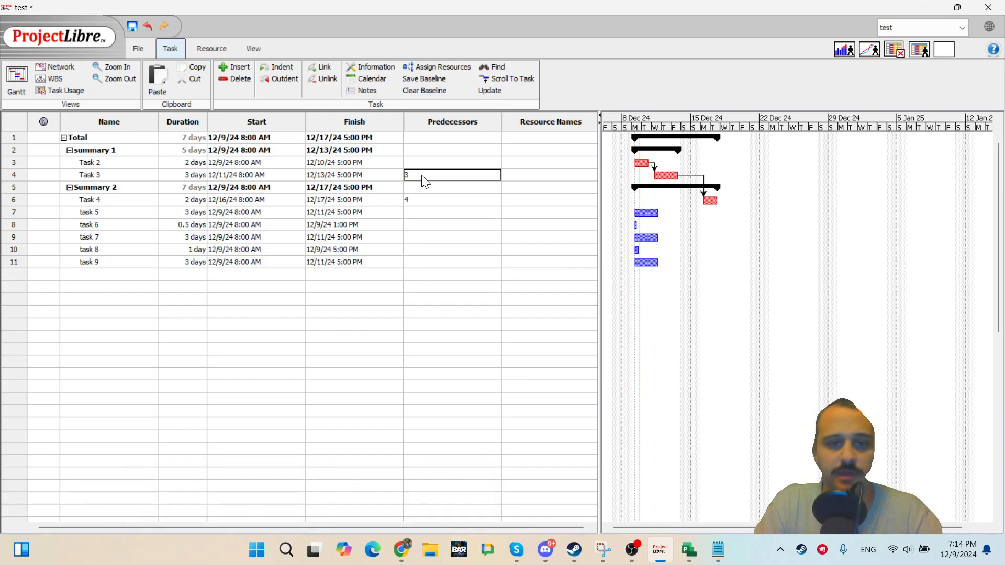
Try twice more to link task 5 to Task 3 in the Gantt chart.
left_click(351, 234)
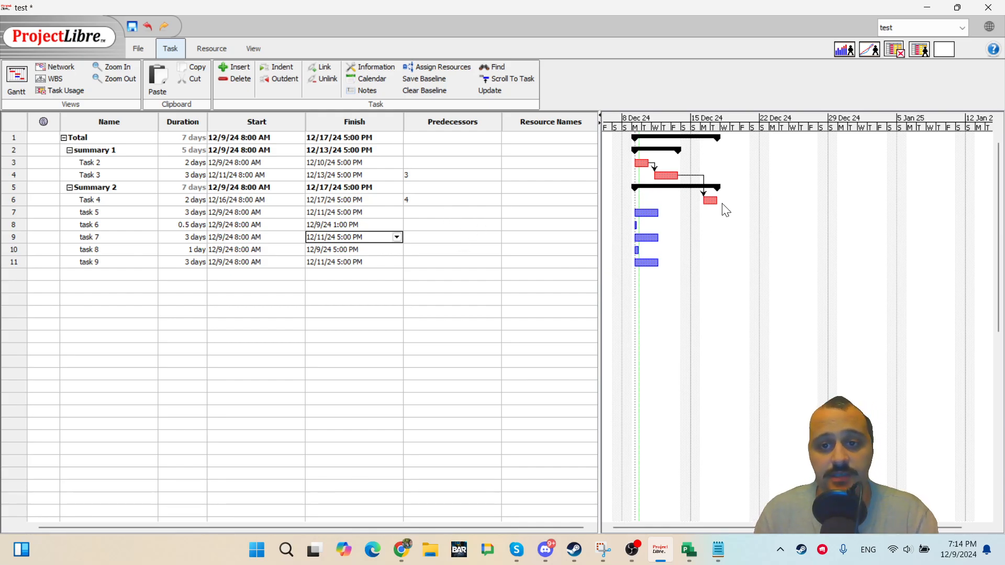
double_click(468, 201)
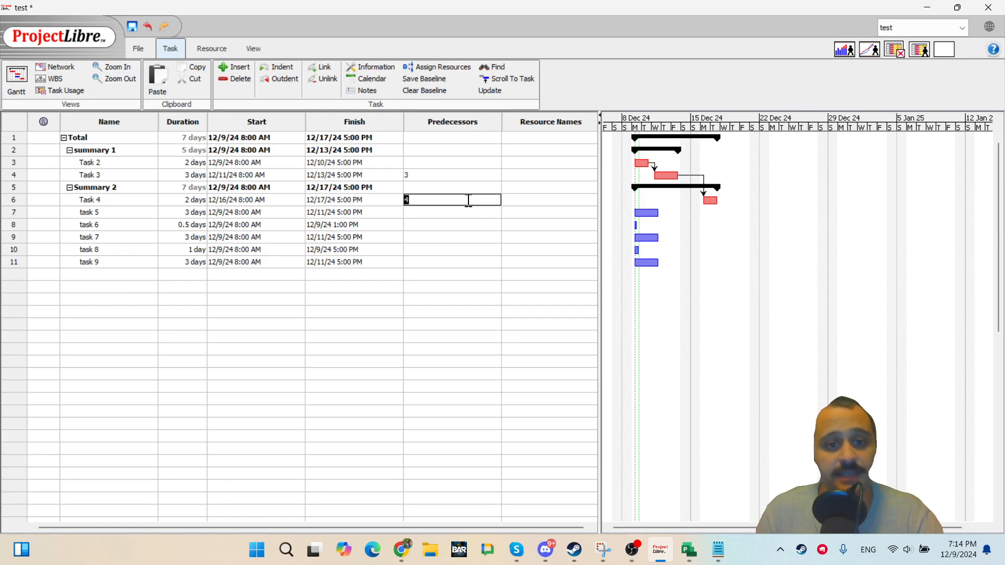
left_click(440, 235)
left_click_drag(644, 214, 667, 175)
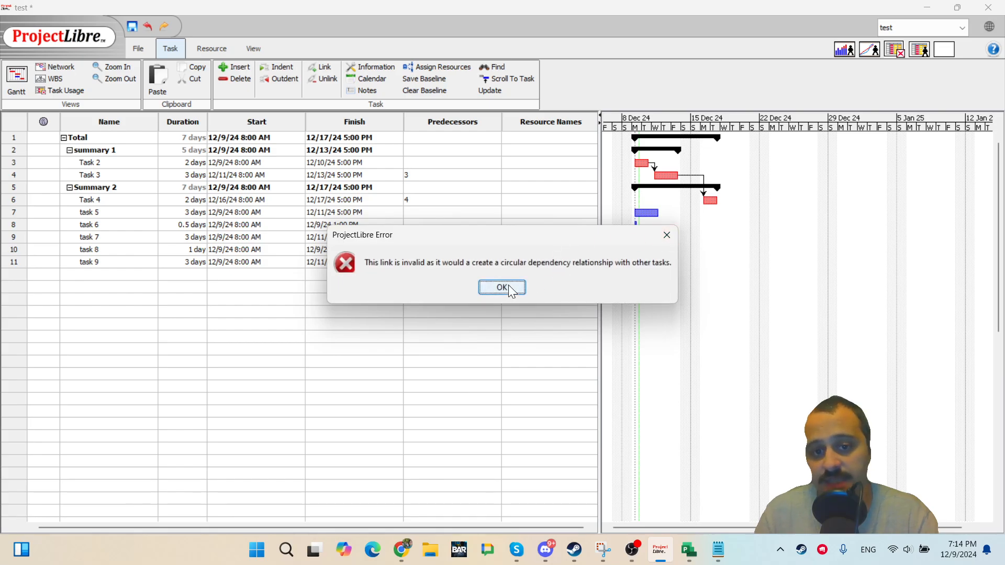
left_click(508, 285)
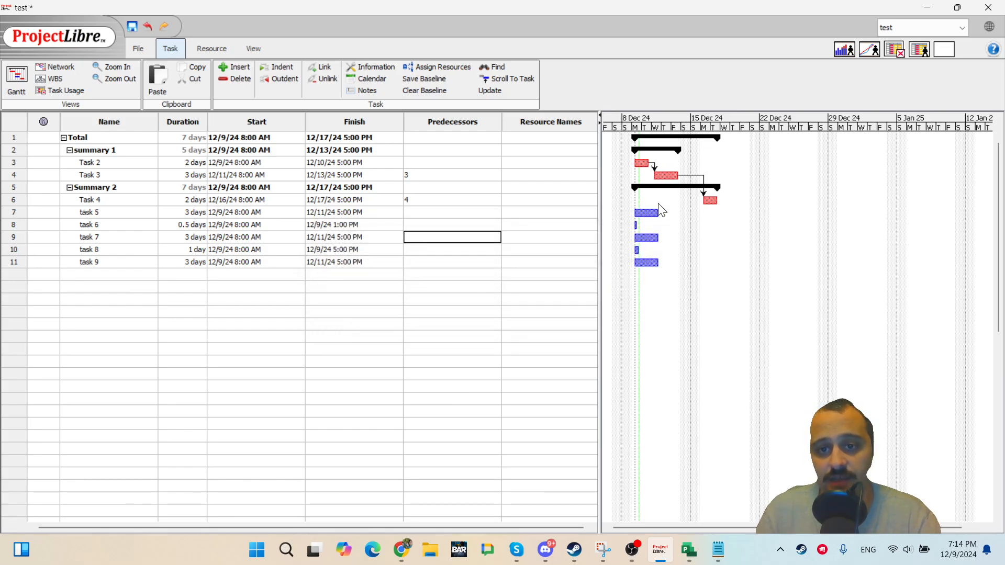
left_click_drag(649, 214, 668, 174)
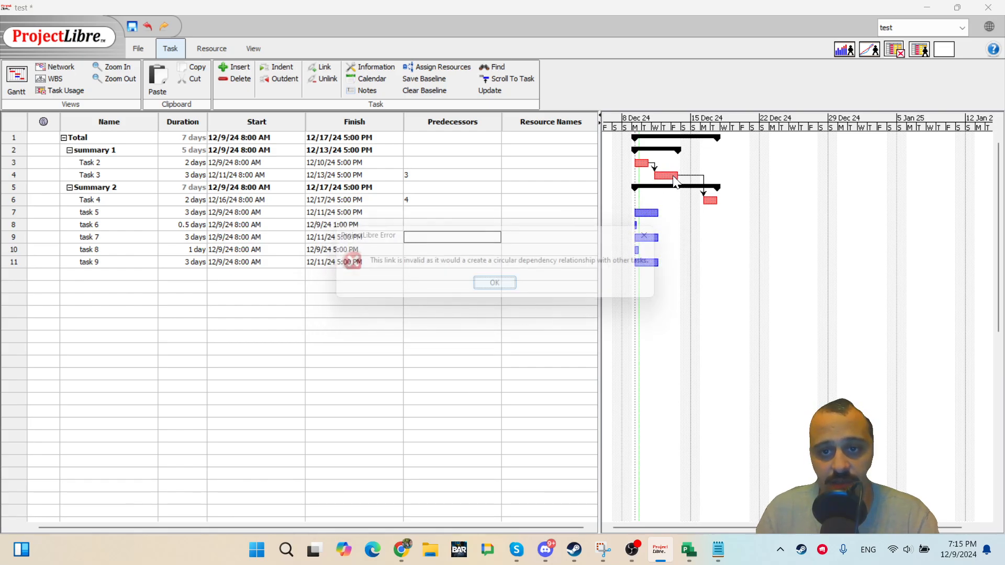
left_click(505, 288)
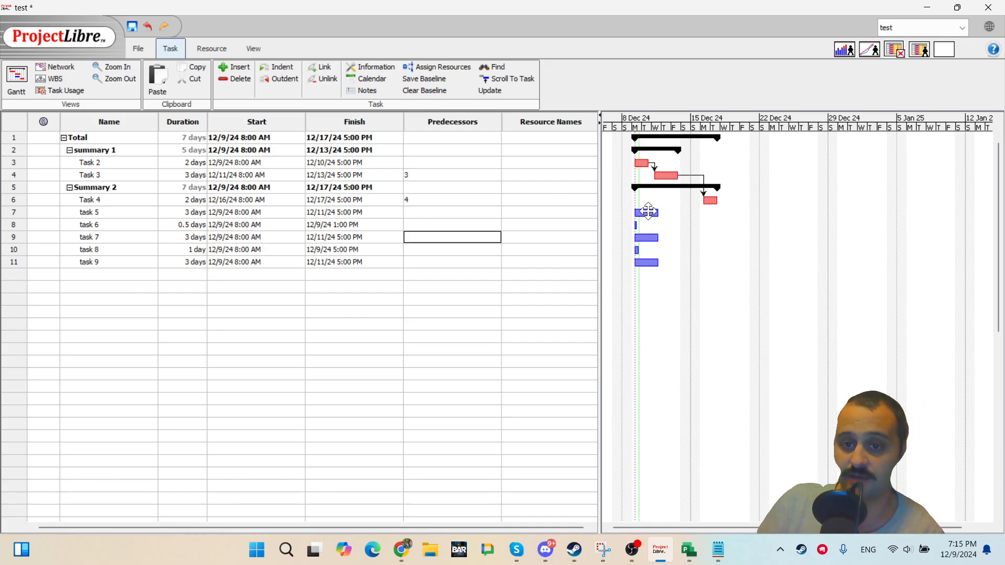
Link task 5 as a predecessor of Task 4 and of task 6 in the Gantt chart.
left_click_drag(649, 213, 710, 200)
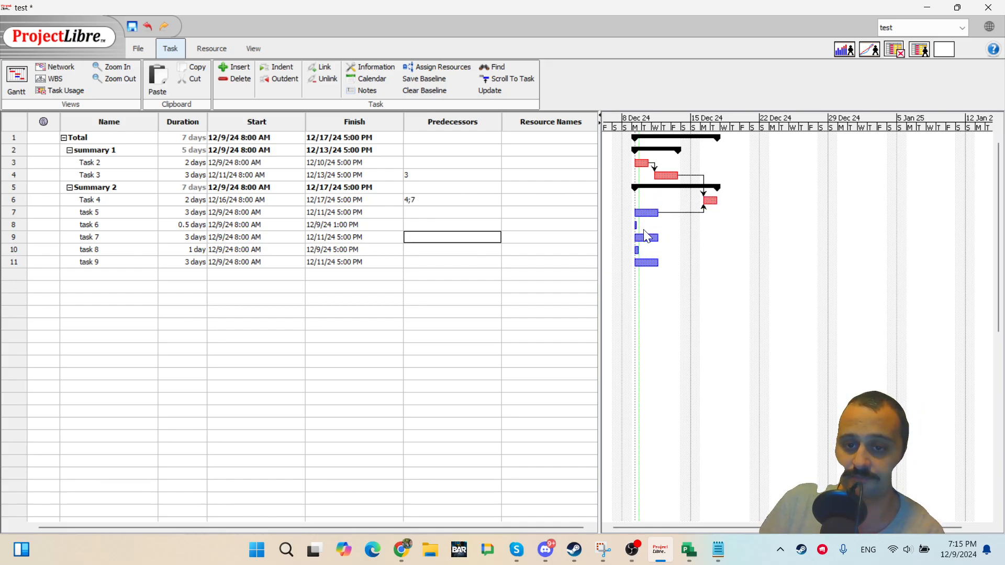
left_click_drag(645, 213, 637, 224)
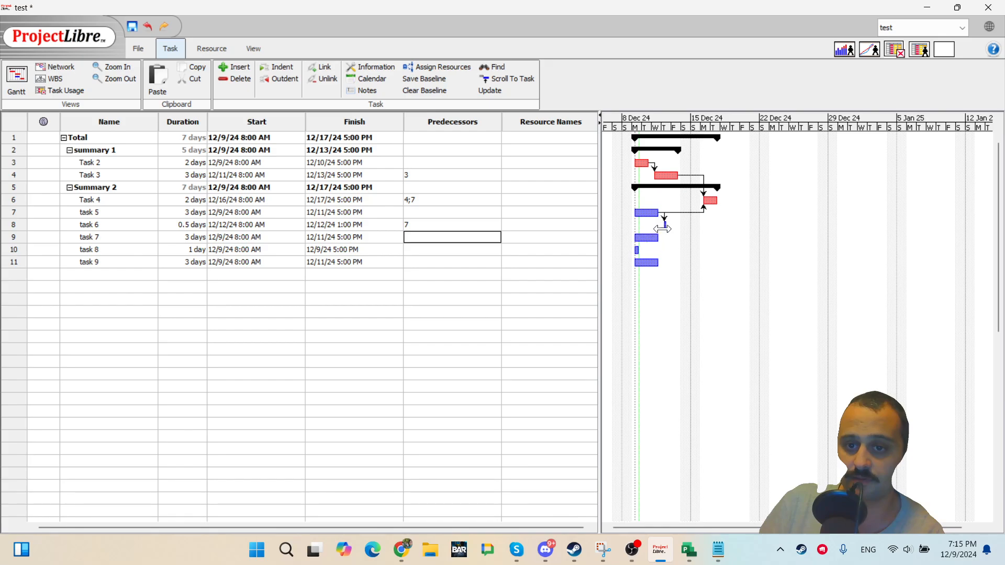
Set task 6's duration to 4 days.
double_click(163, 226)
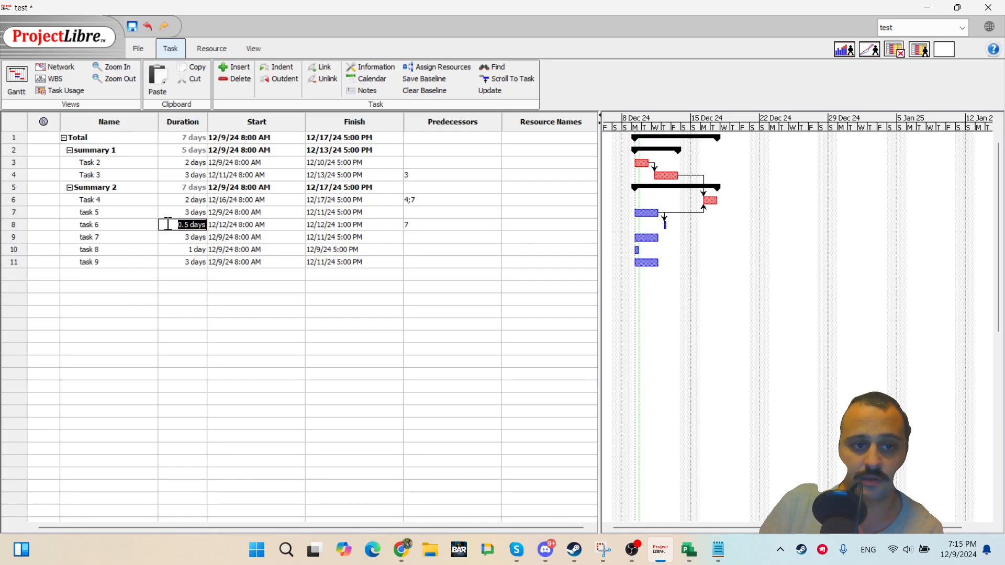
type("4")
key("Return")
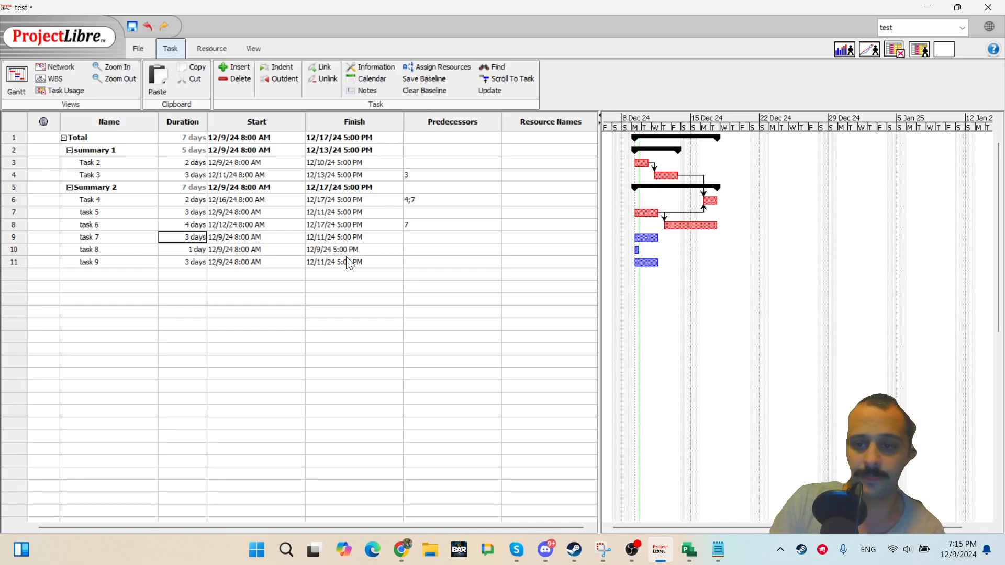
Link task 6 to task 7, and try to link task 8 to Task 3.
mouse_move(680, 225)
left_mouse_down()
mouse_move(649, 238)
mouse_move(693, 227)
left_mouse_up()
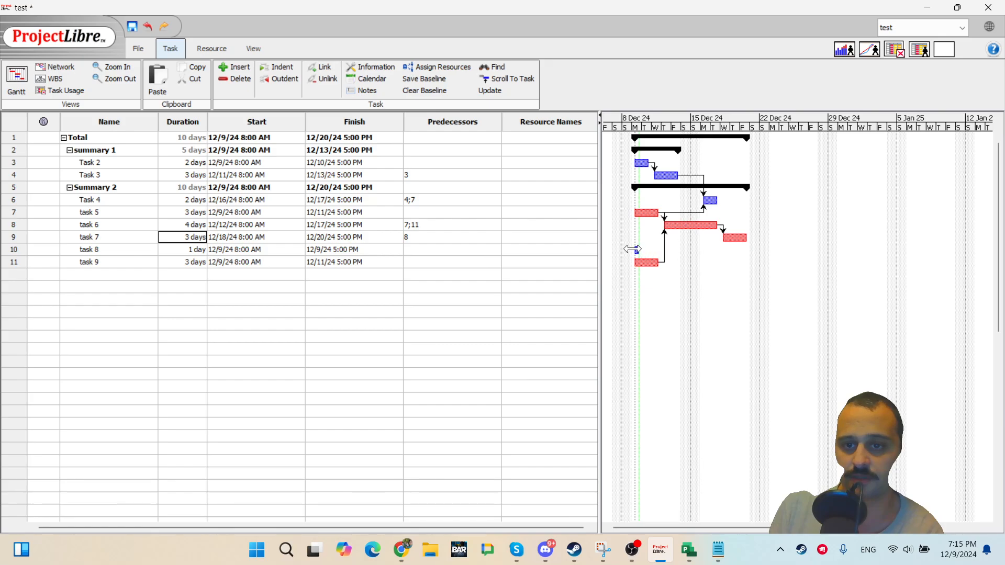
left_click_drag(635, 252, 674, 187)
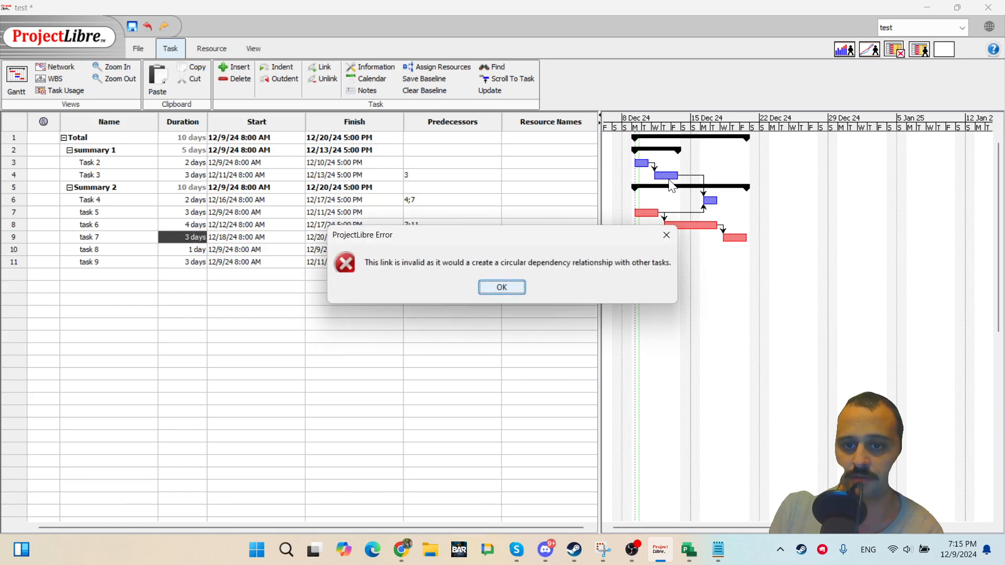
left_click(502, 288)
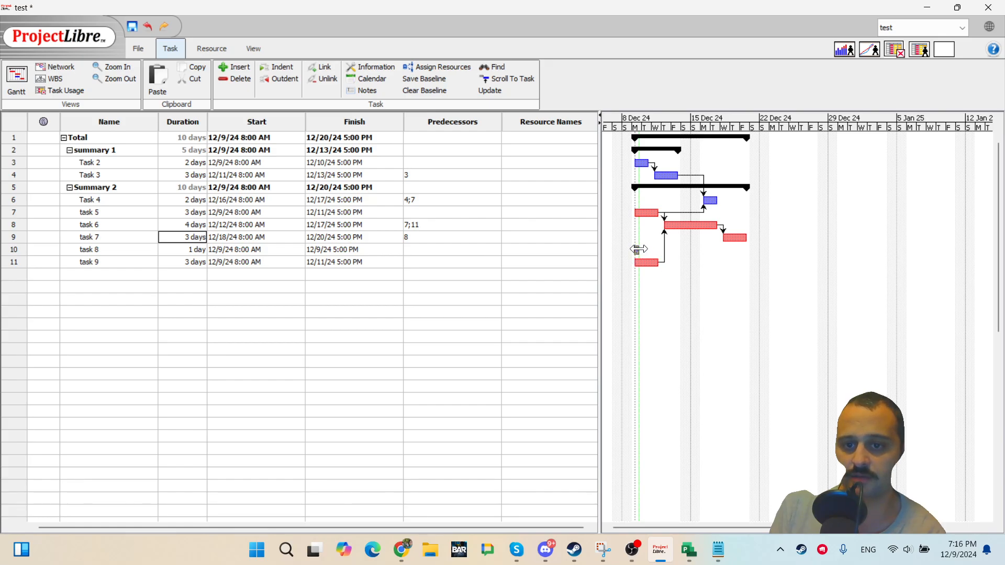
Set task 8's duration to 4 days.
left_click(186, 241)
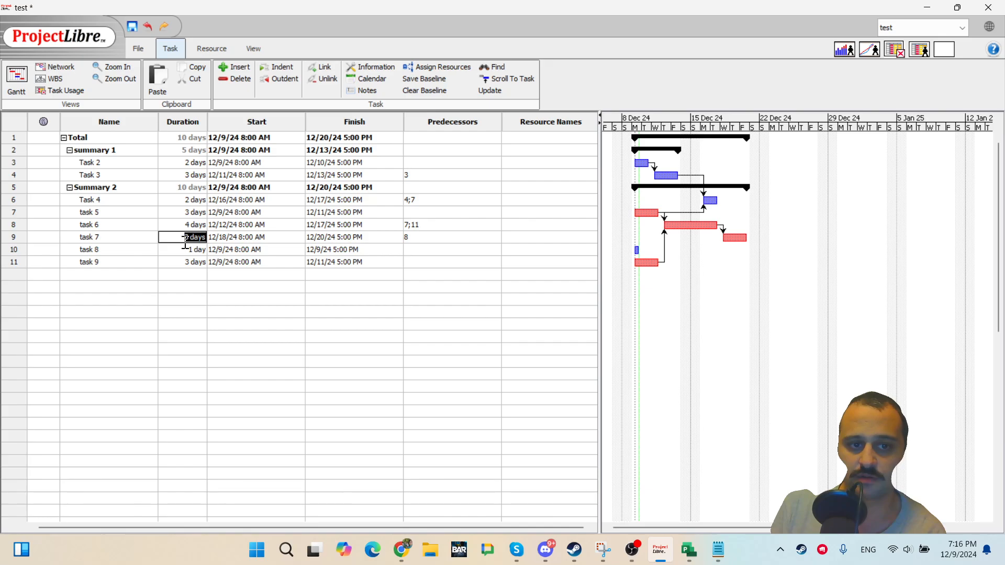
double_click(191, 250)
key("Return")
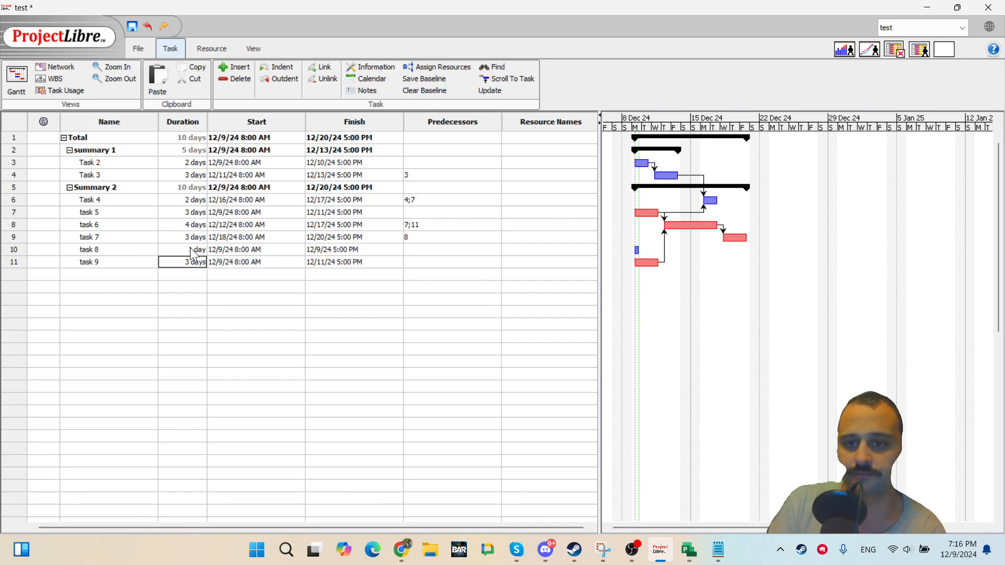
left_click(201, 250)
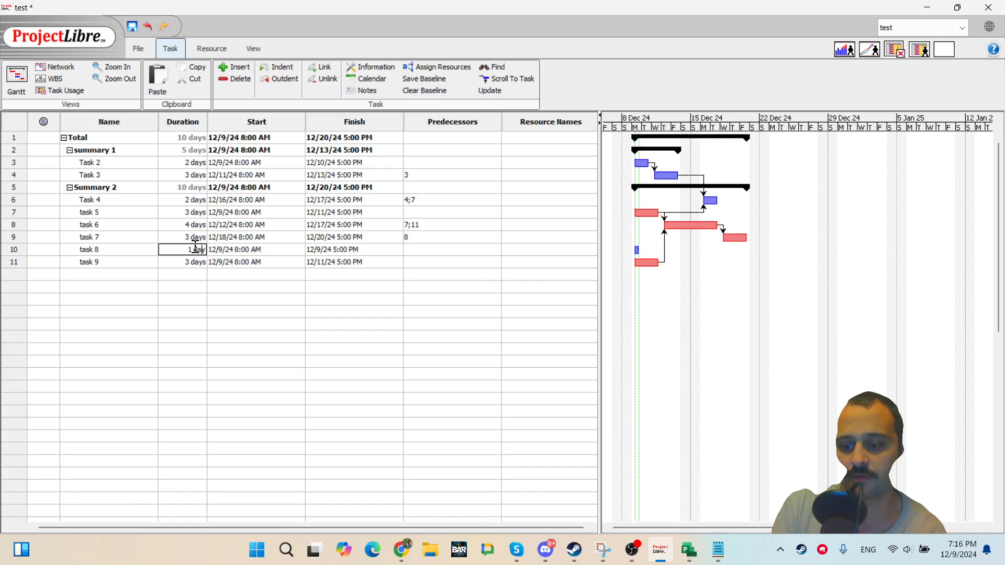
key("Return")
left_click(195, 247)
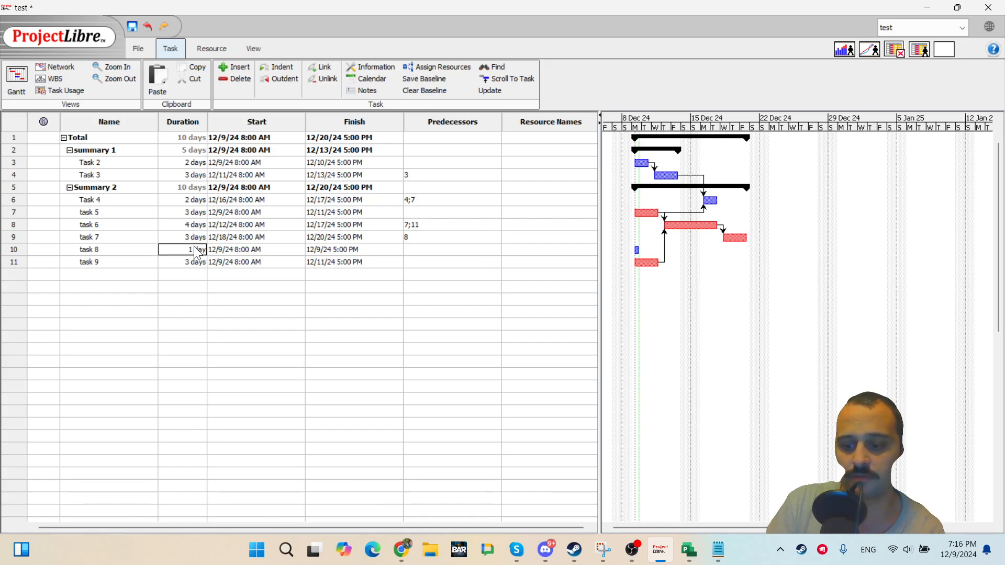
left_click(195, 248)
type("4")
key("Return")
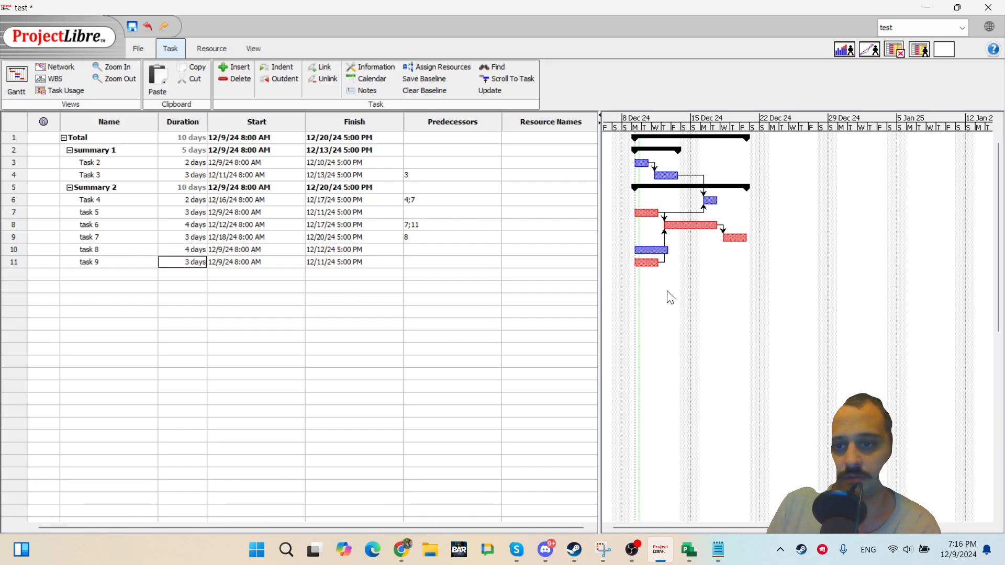
Try to link task 8 to tasks above it, then link task 8 to task 9.
left_click_drag(660, 254, 660, 187)
left_click(502, 287)
left_click_drag(657, 251, 647, 168)
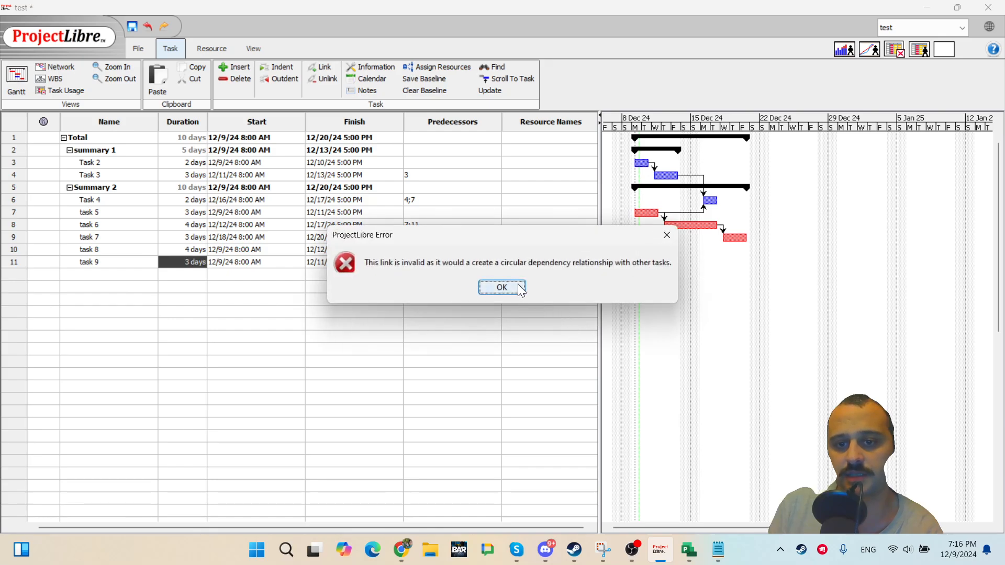
left_click(501, 286)
left_click_drag(642, 251, 645, 263)
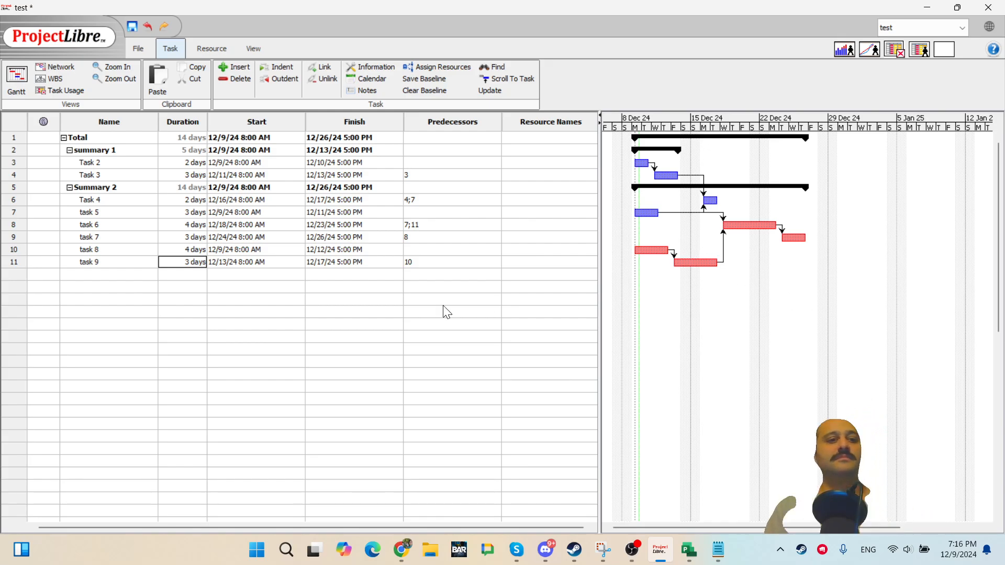
Select tasks 4 through 9 and remove the links among them.
double_click(295, 362)
left_click(299, 361)
double_click(327, 286)
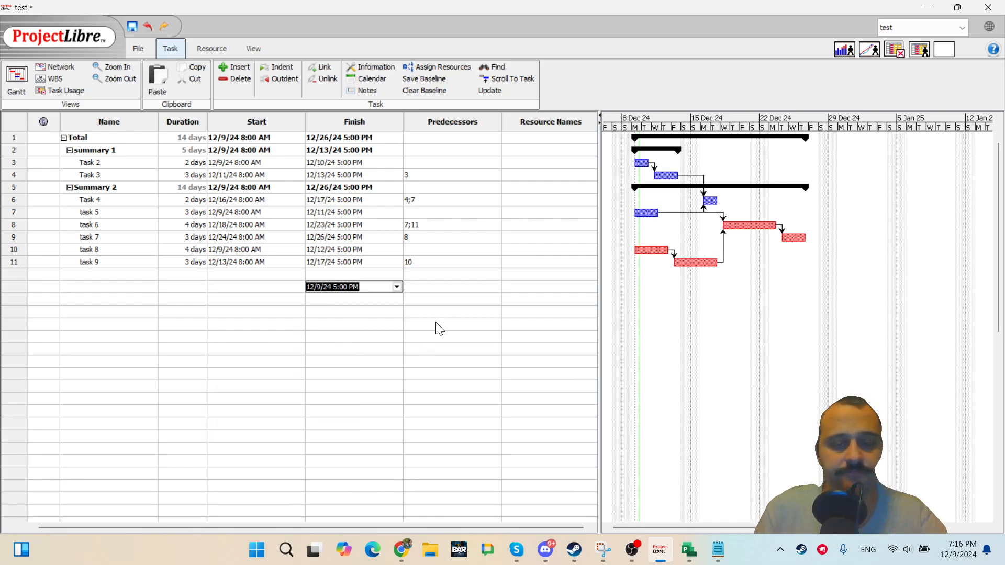
left_click(442, 249)
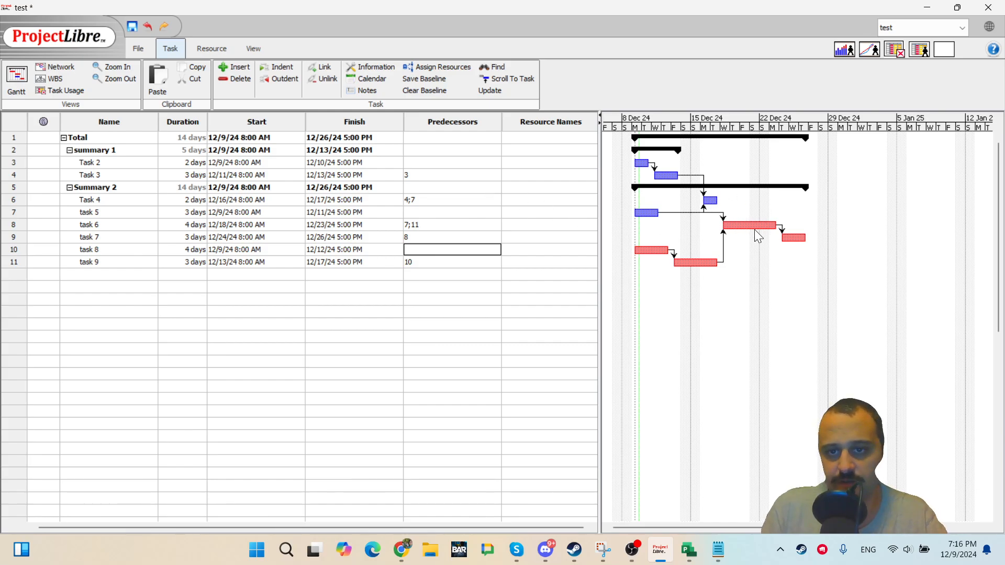
left_click(335, 324)
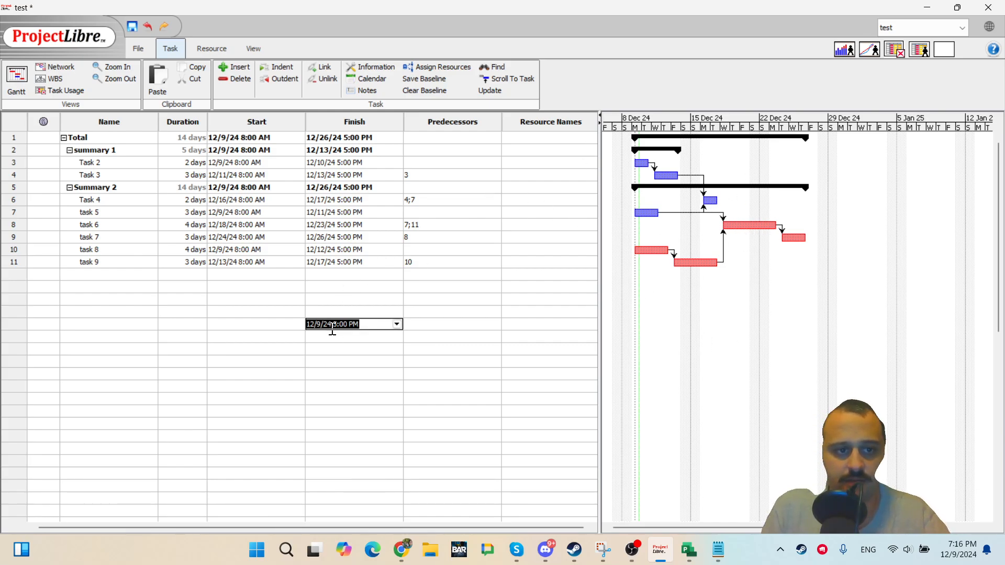
left_click(151, 338)
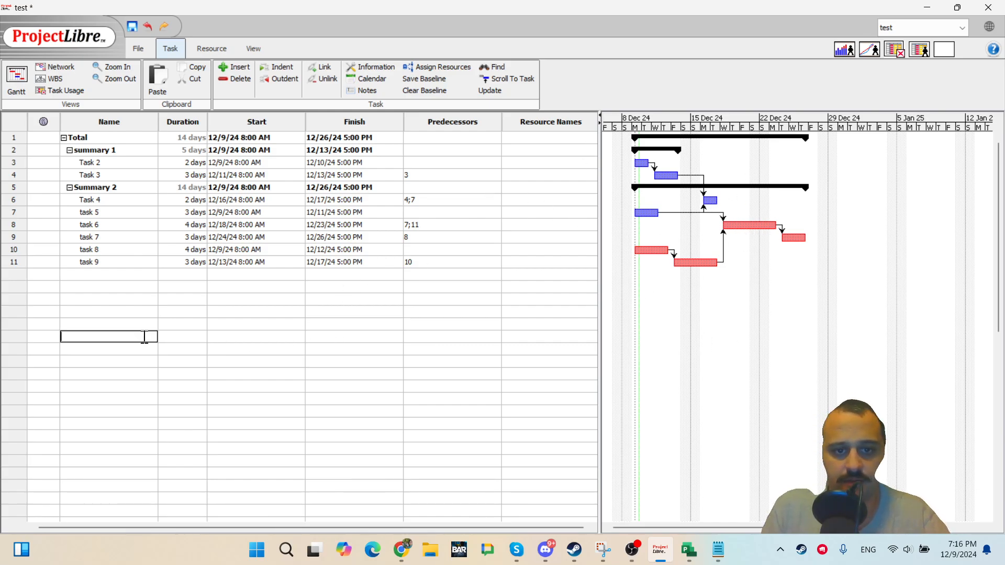
left_click(102, 313)
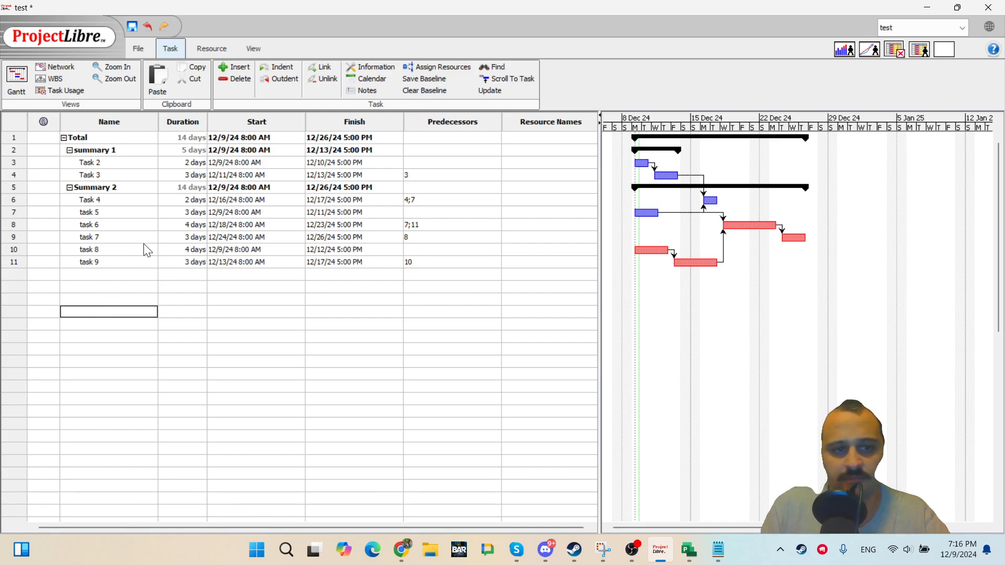
left_click_drag(13, 202, 11, 265)
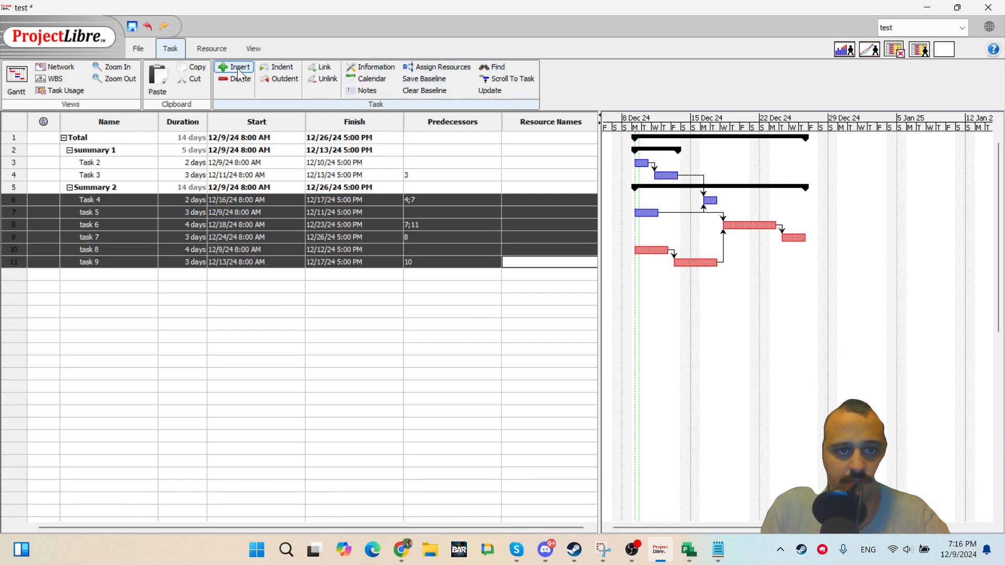
left_click(312, 82)
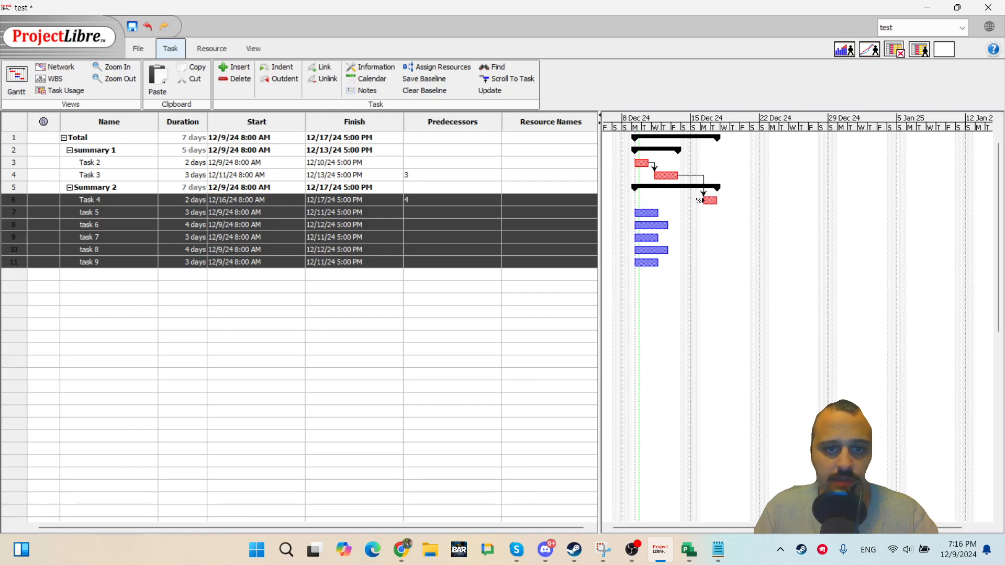
left_click(107, 197)
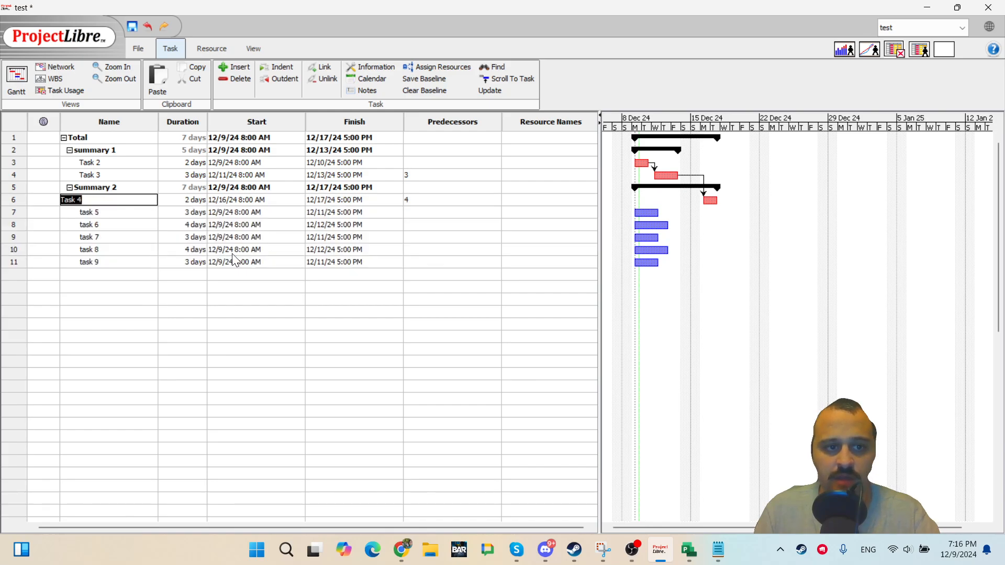
left_click(133, 263)
left_click(121, 215)
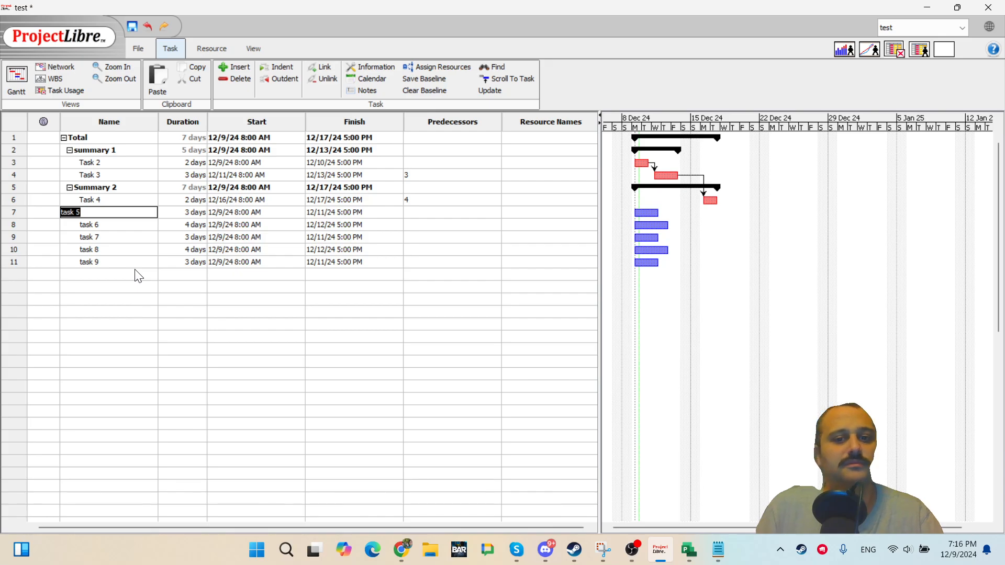
Select tasks 5 through 9 and link them in sequence.
left_click(122, 290)
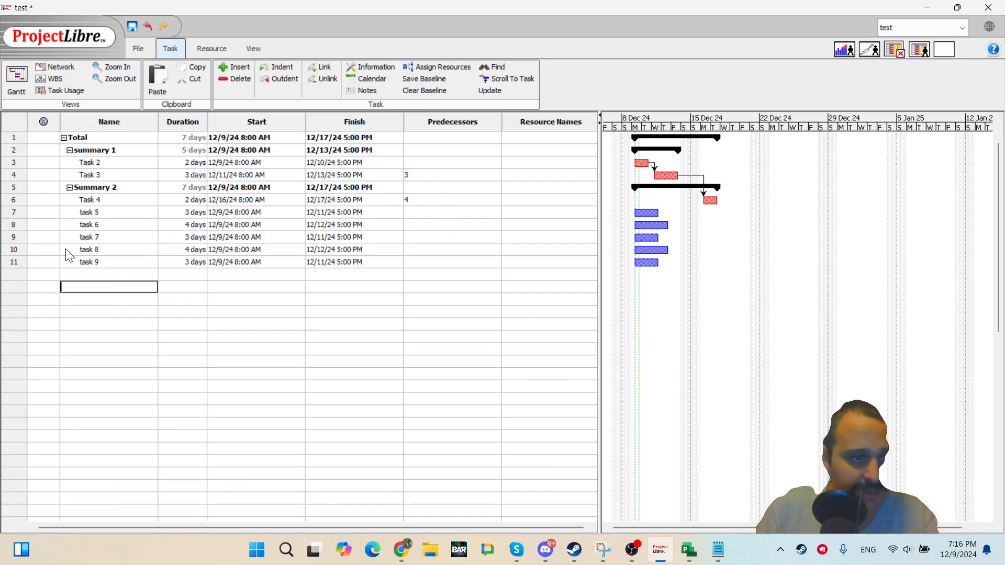
left_click(13, 211)
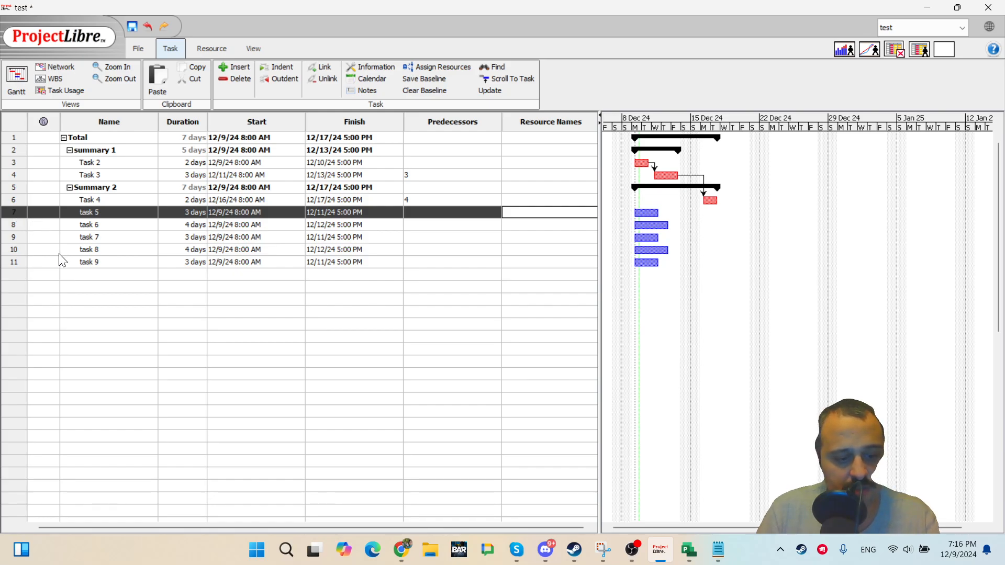
left_click(13, 263, "ctrl")
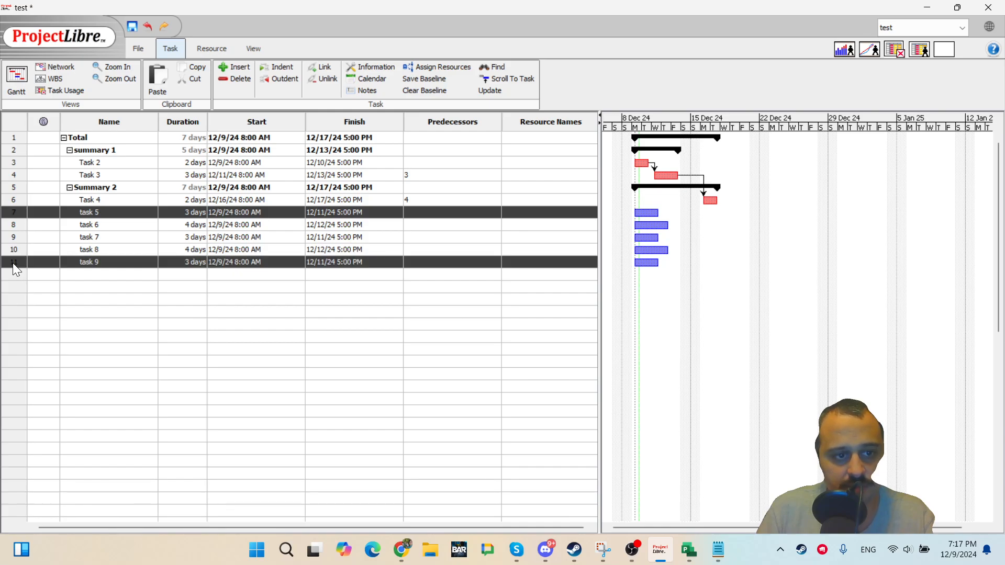
left_click(11, 224, "ctrl")
left_click(11, 251, "ctrl")
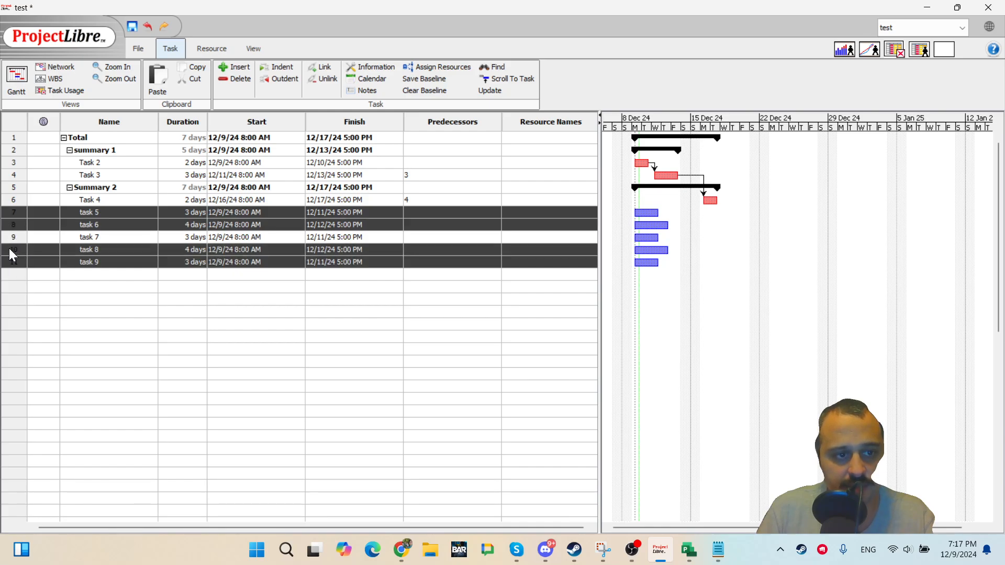
left_click(10, 238, "ctrl")
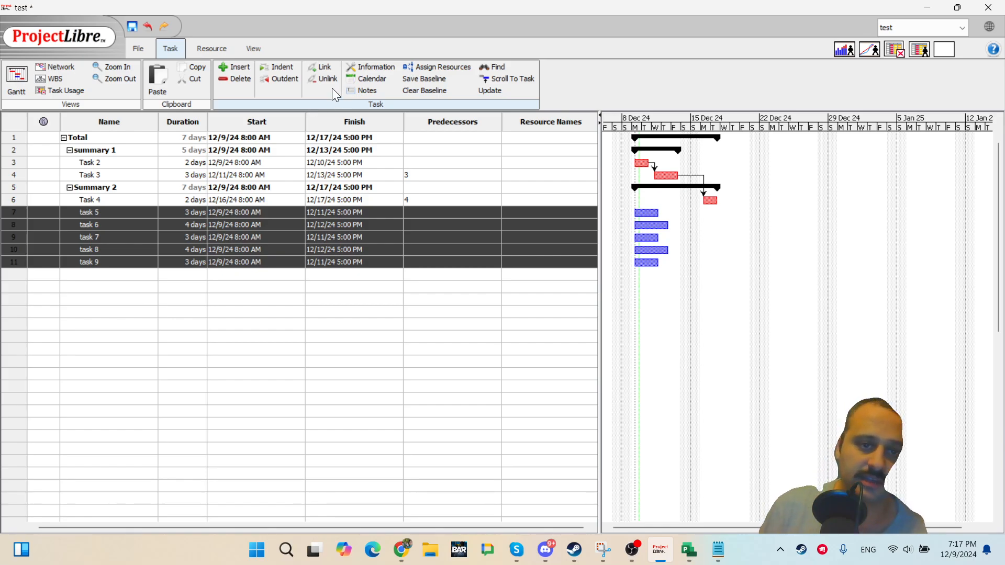
left_click(318, 68)
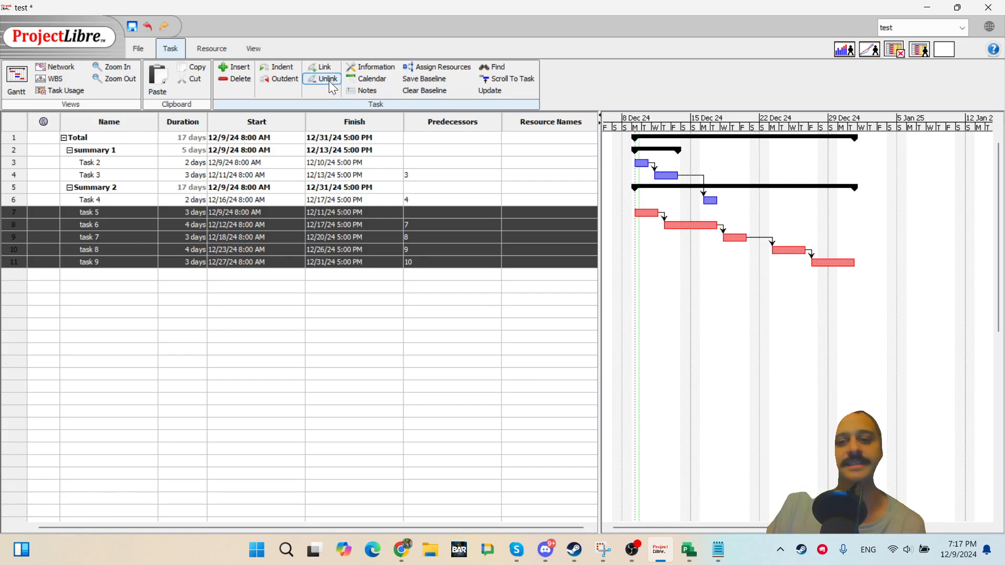
Link task 6 to Task 4 in the Gantt chart, and try to link task 5 to Summary 2.
left_click_drag(691, 225, 705, 200)
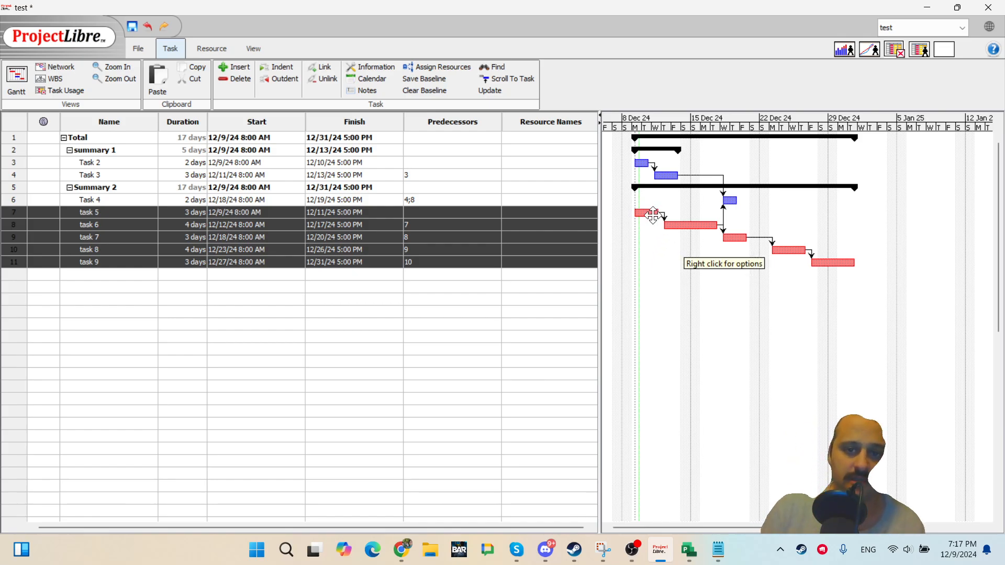
left_click_drag(653, 208, 657, 188)
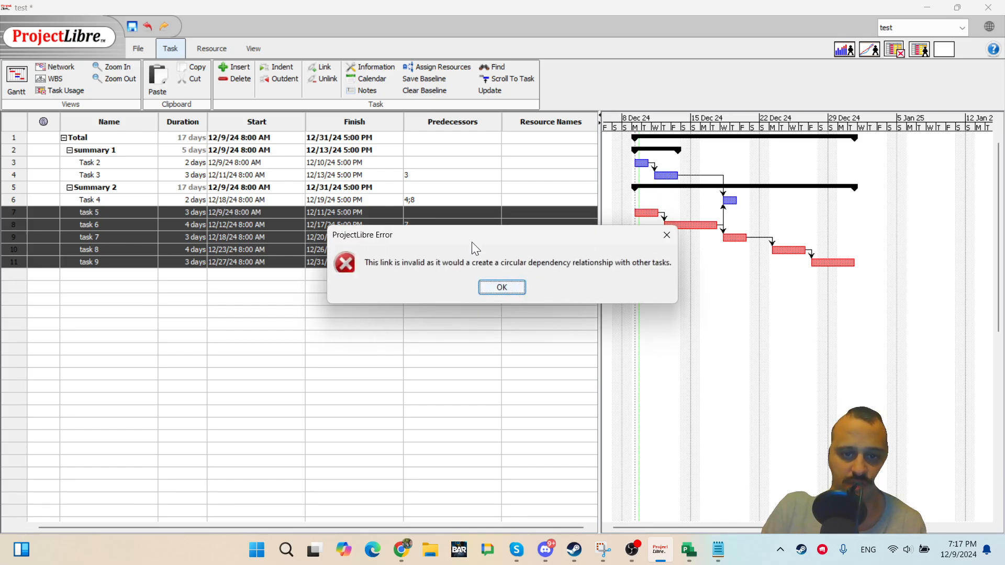
left_click(519, 288)
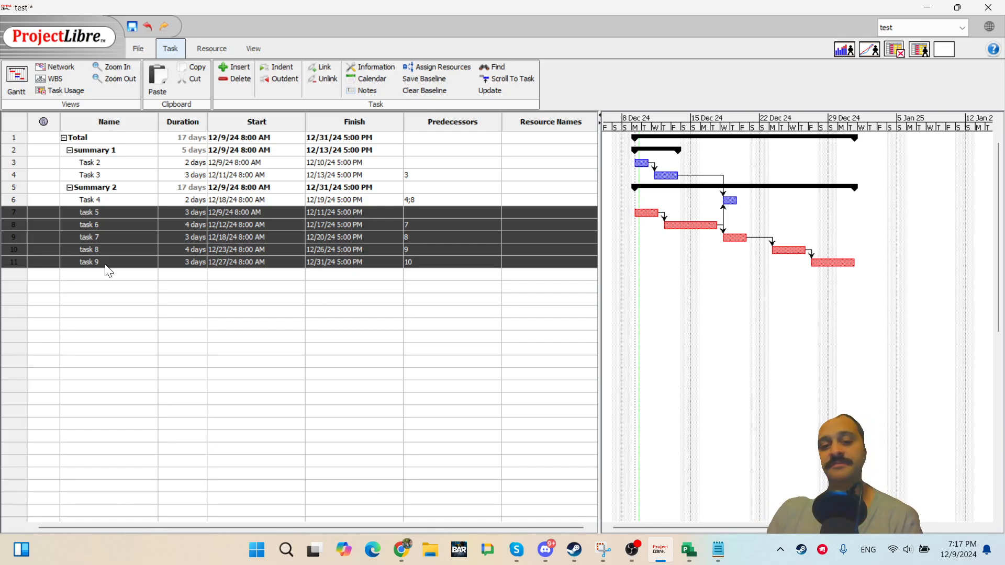
Open task 7's information and examine its successor and predecessor links, including the link type.
left_click(203, 299)
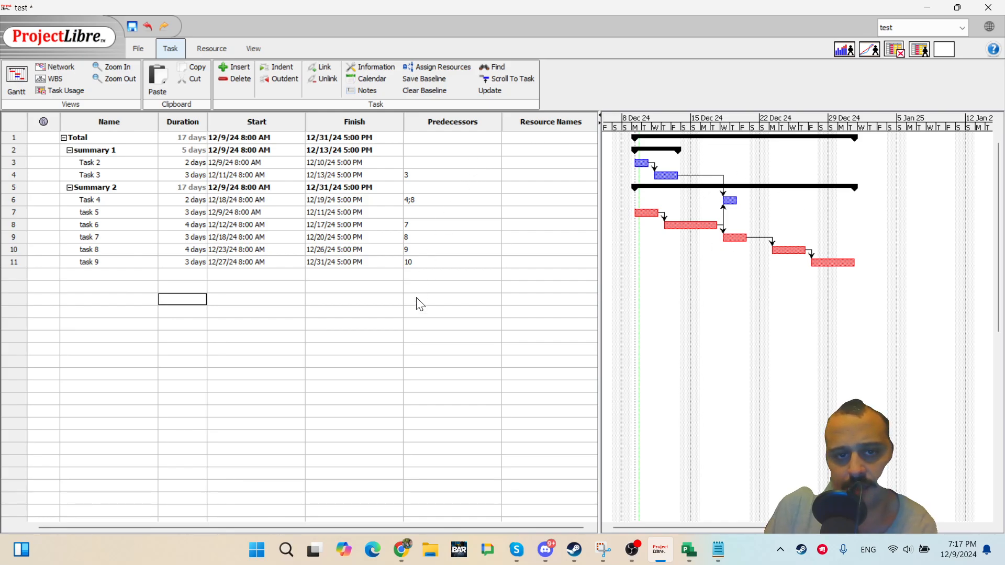
double_click(103, 238)
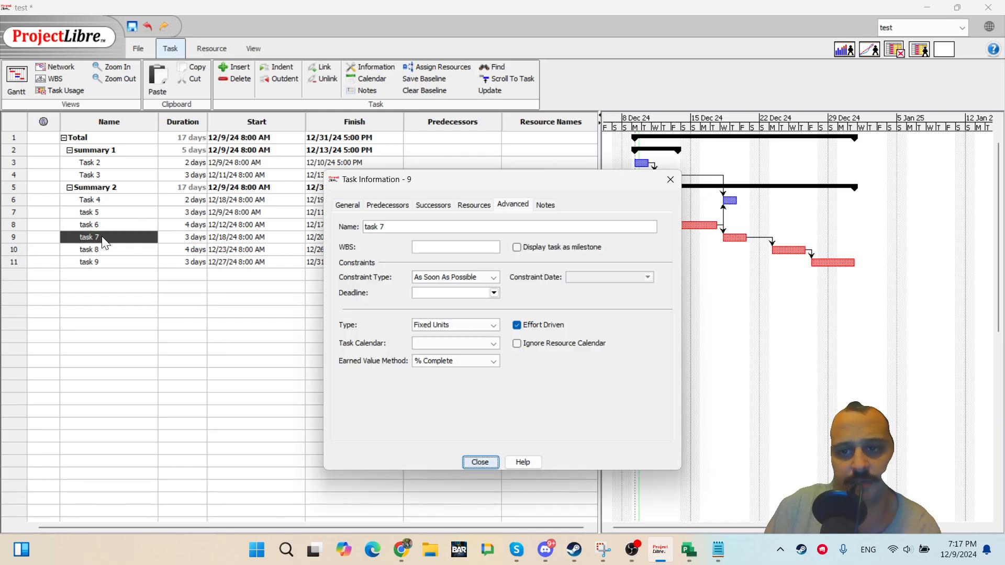
left_click(466, 206)
left_click(430, 205)
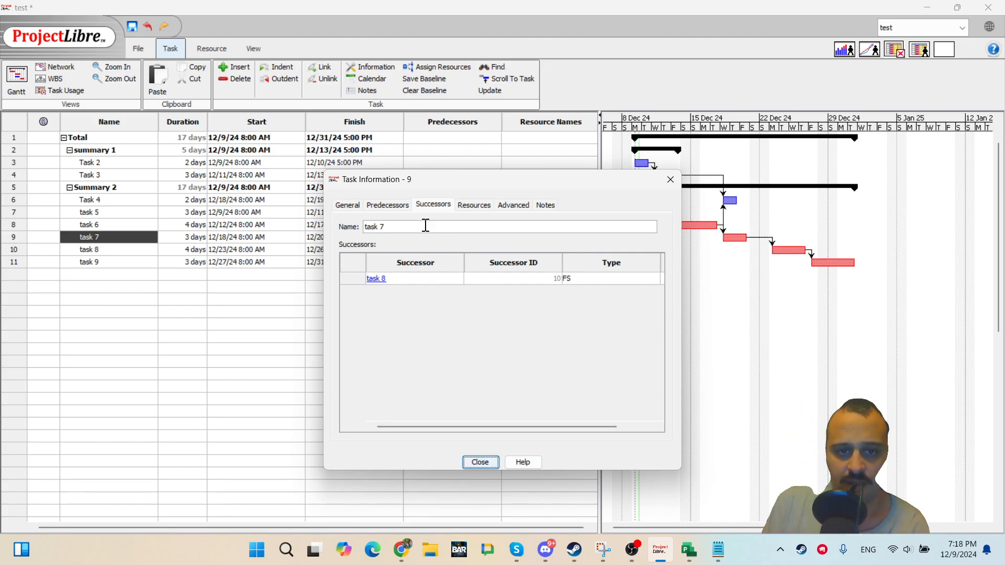
left_click(390, 206)
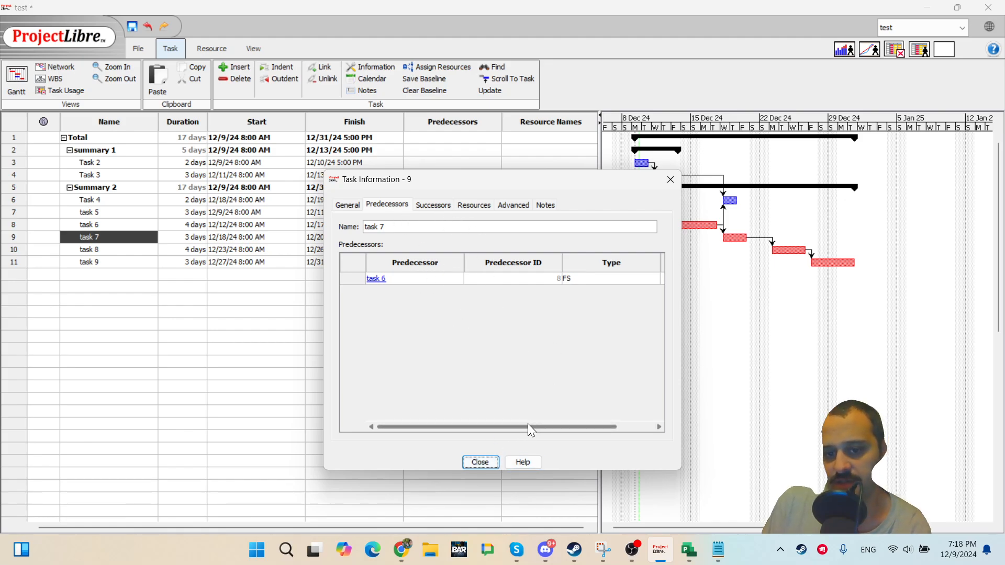
left_click_drag(527, 426, 619, 411)
left_click(576, 278)
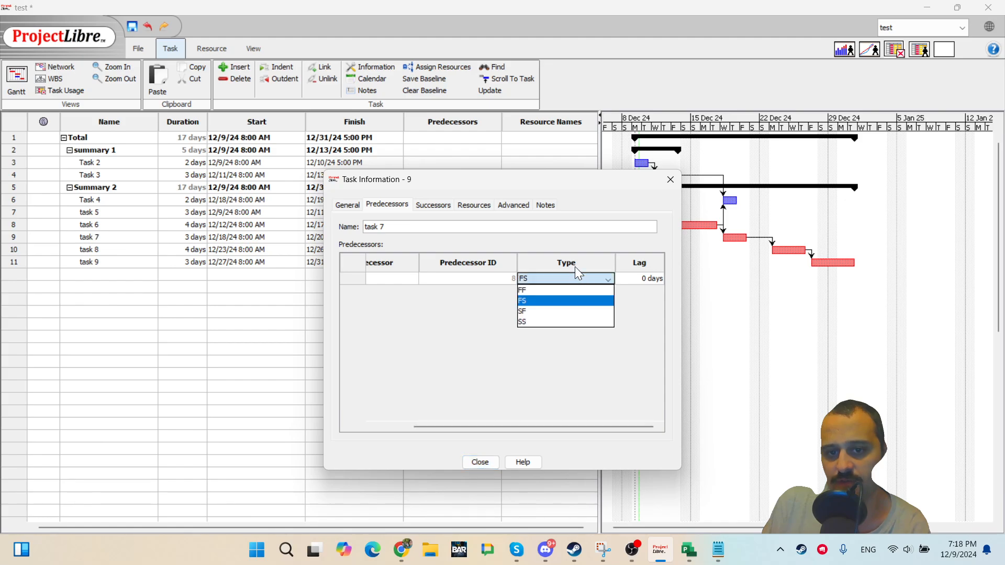
left_click(470, 317)
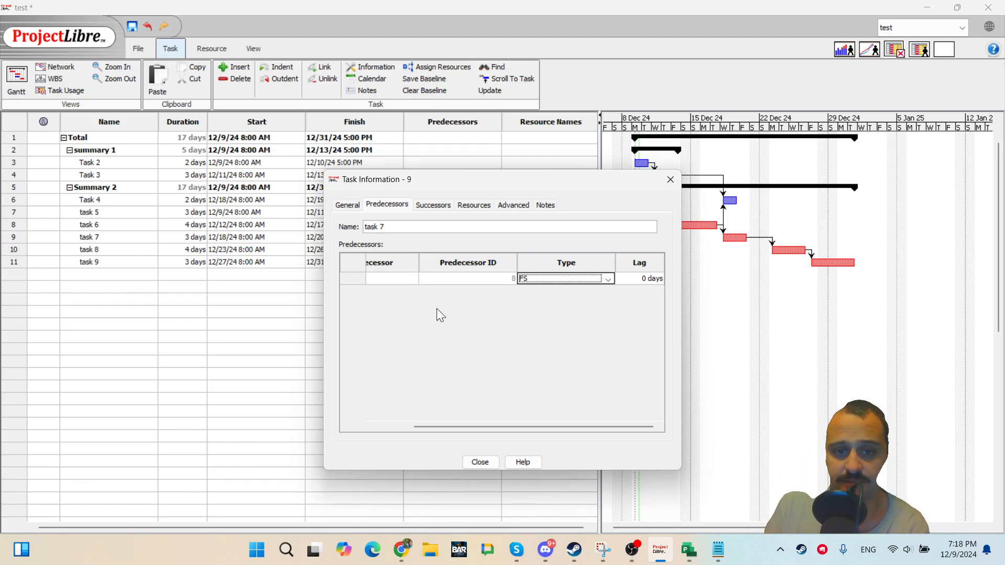
left_click_drag(489, 426, 448, 425)
Follow the predecessor links through to task 6 and task 5, then close the task information.
left_click(419, 275)
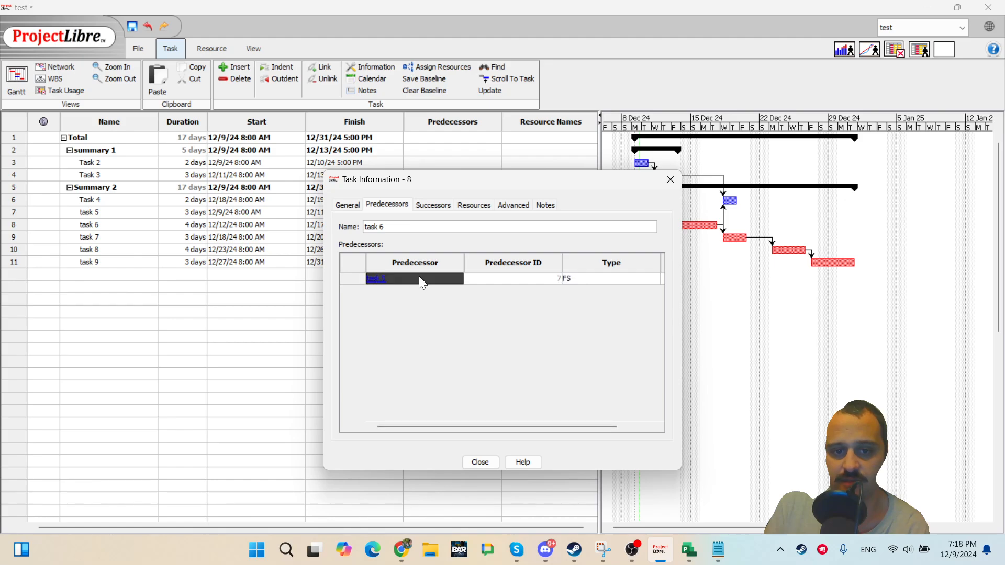
left_click(419, 276)
left_click(492, 464)
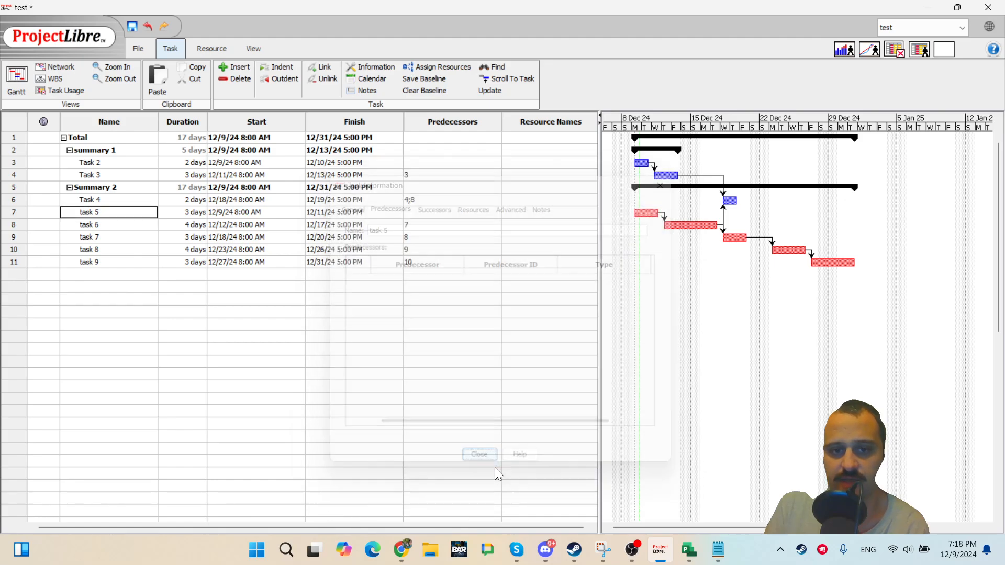
left_click(296, 364)
double_click(97, 213)
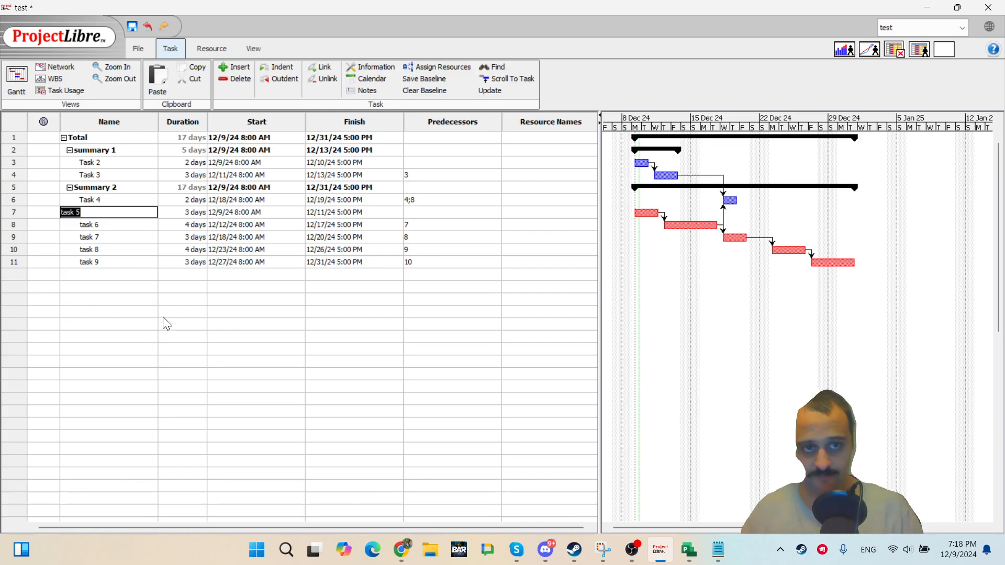
double_click(140, 335)
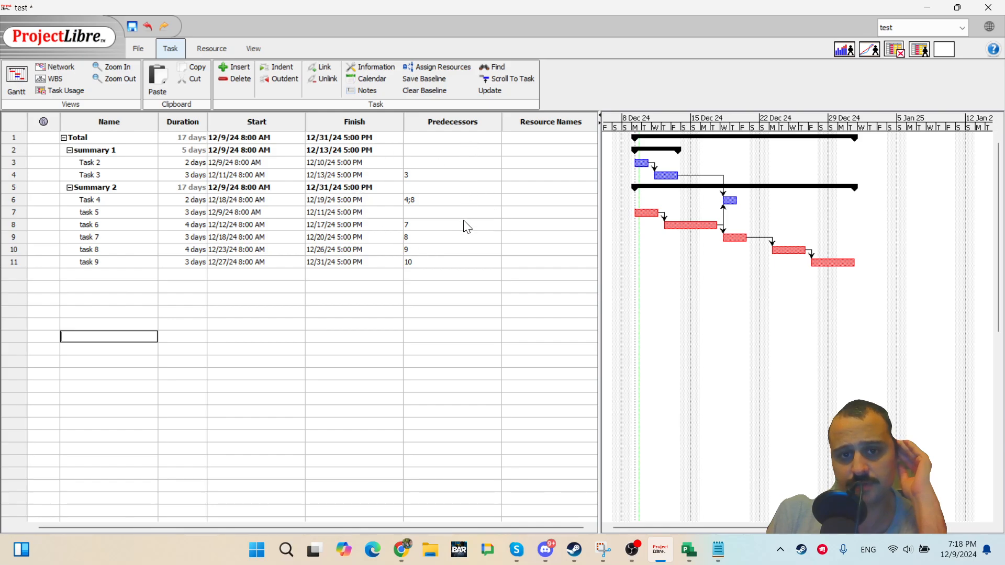
Change Task 3's predecessor link to 3FF, a finish-to-finish dependency.
double_click(442, 176)
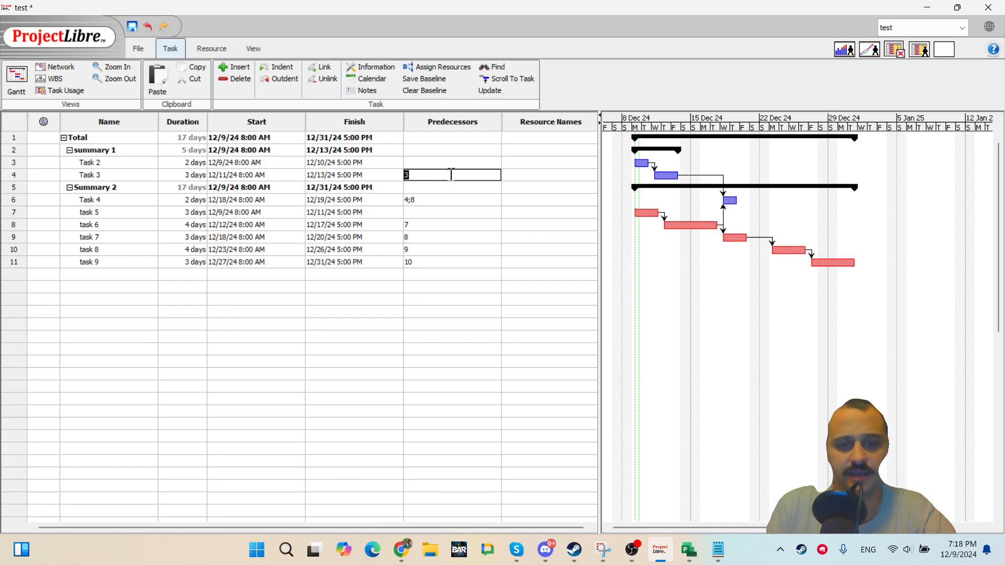
type("FF")
key("Return")
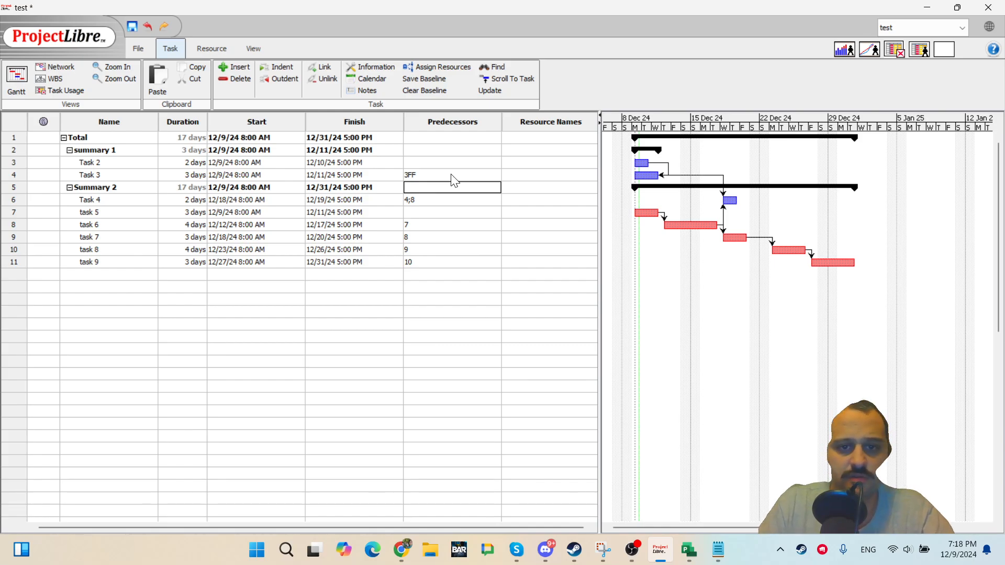
Add a lag so Task 3's predecessor becomes 3FF+1 day.
double_click(453, 175)
key("BackSpace")
key("BackSpace")
type("ff")
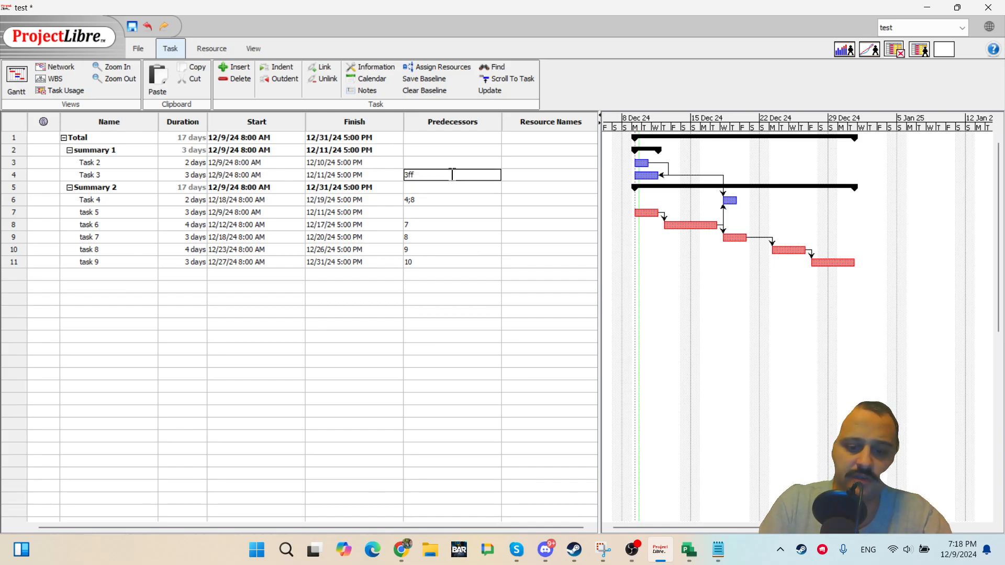
type("+1")
key("Return")
Reset Task 3's predecessor to a plain link from task 3.
left_click(451, 174)
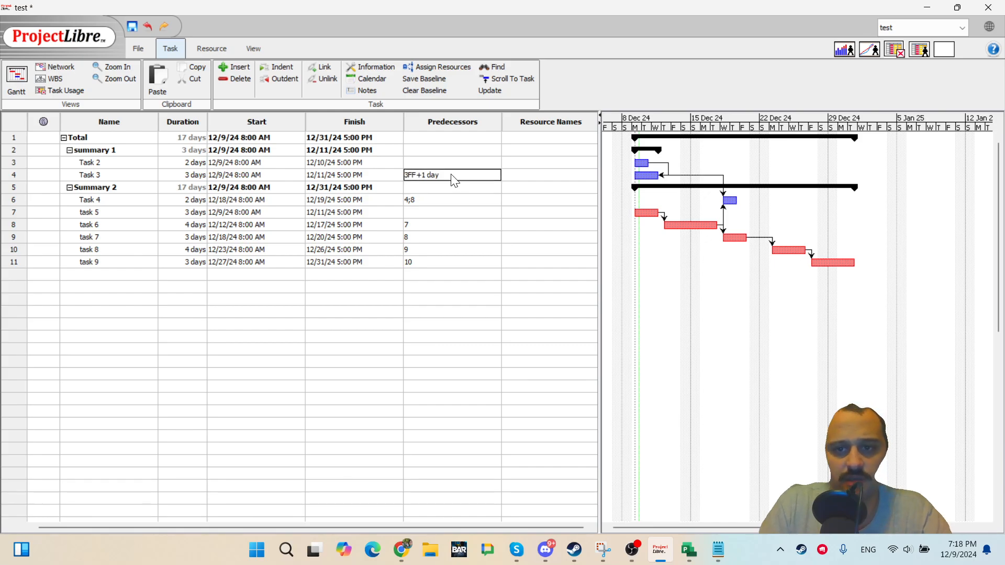
key("BackSpace")
key("Return")
left_click(451, 175)
type("3\\")
key("Return")
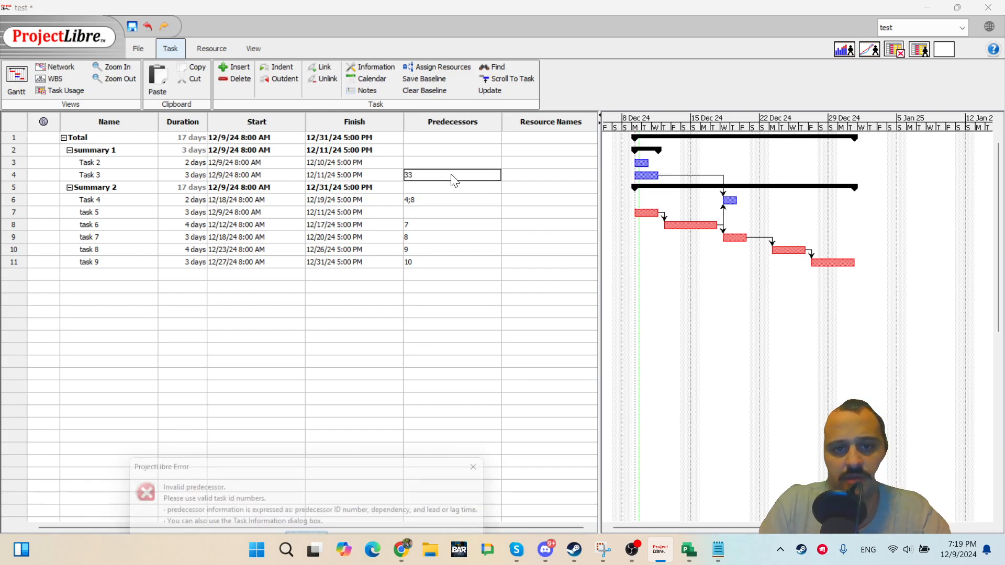
key("Return")
type("3")
key("Return")
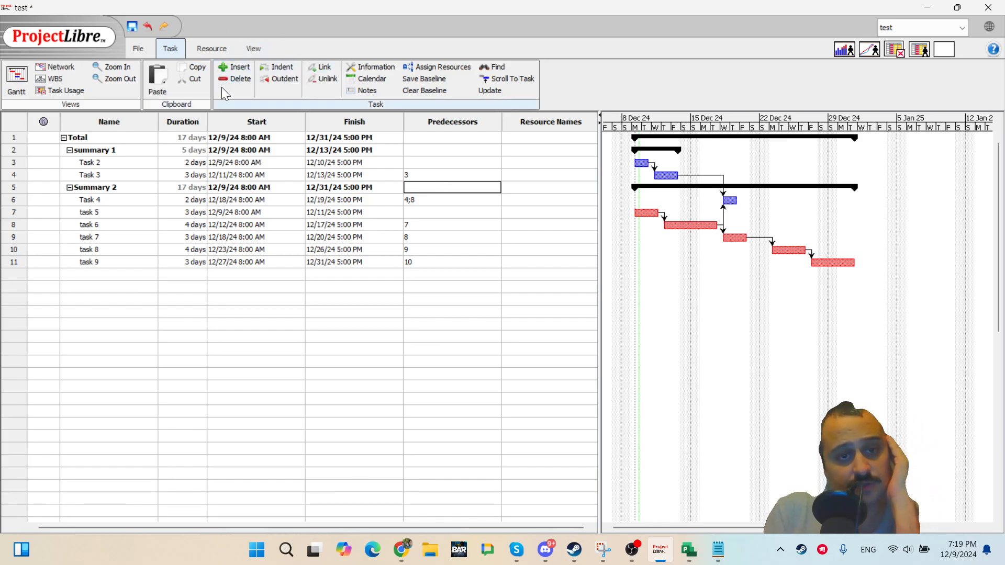
Open Task 2's task information and review its general details and predecessors.
left_click(329, 225)
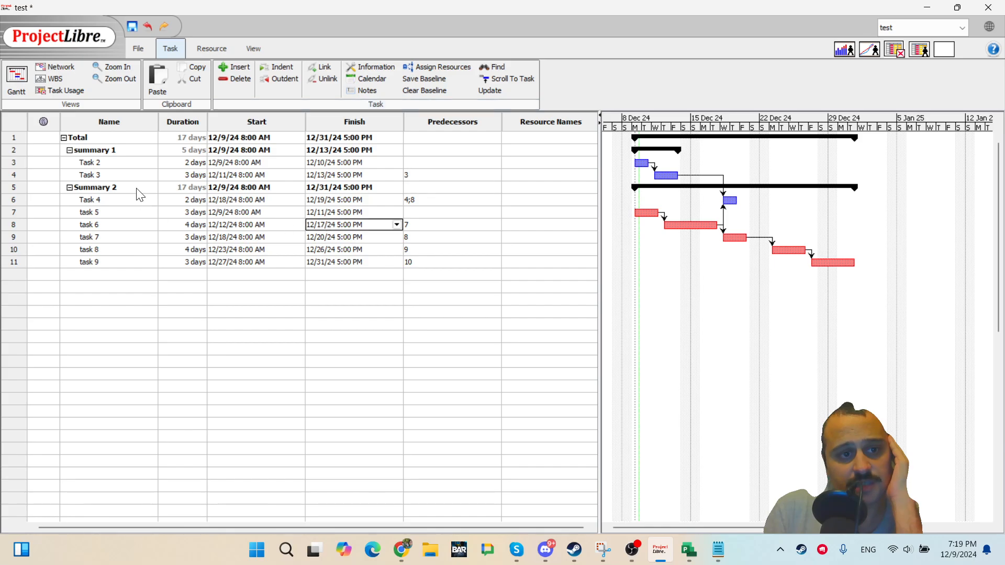
double_click(124, 159)
left_click(373, 67)
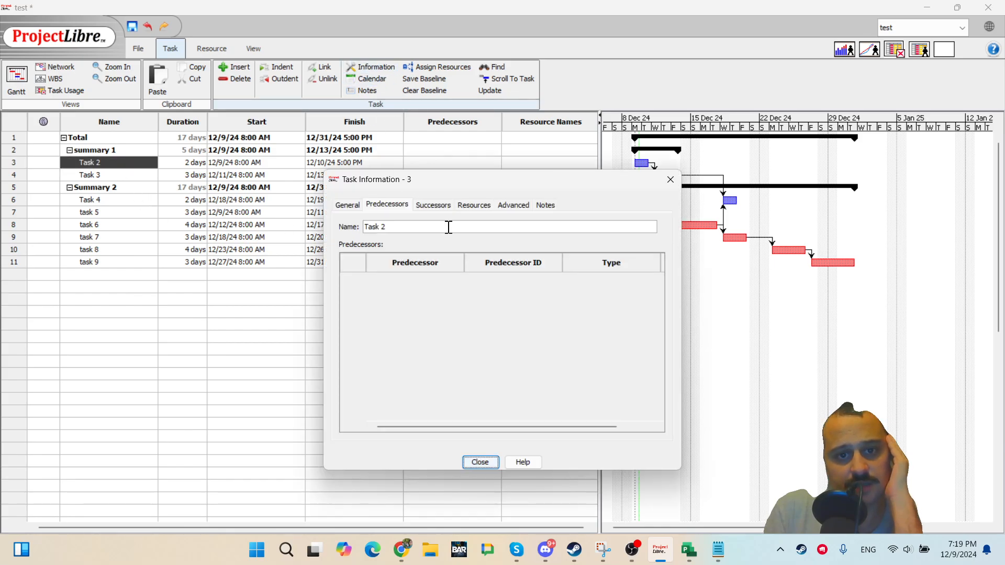
left_click(349, 206)
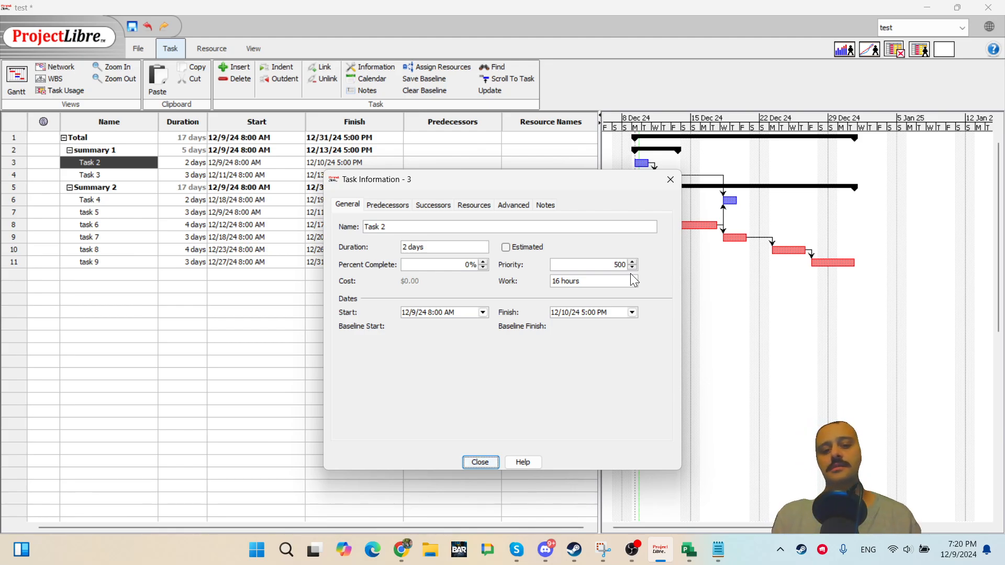
left_click_drag(608, 284, 536, 281)
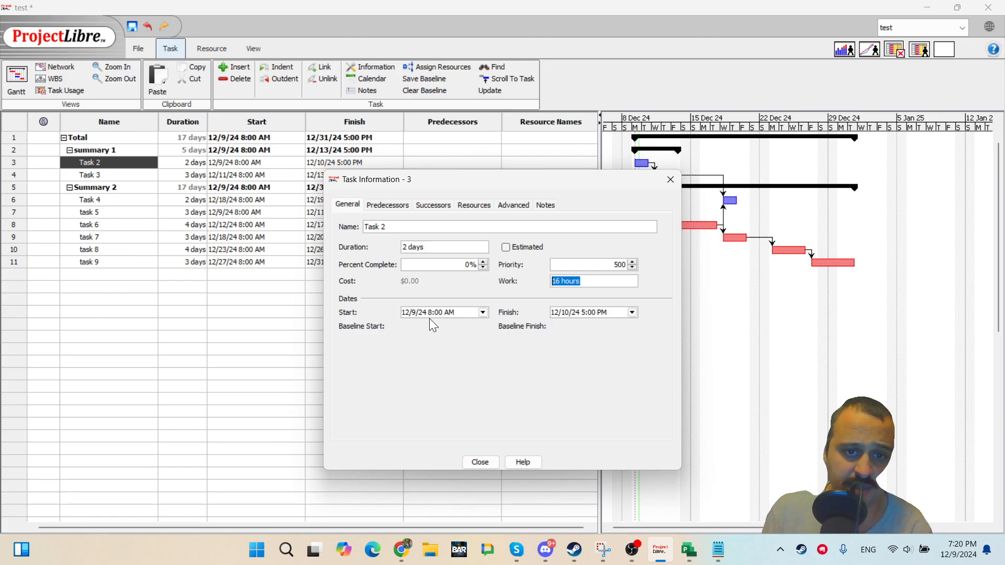
left_click(402, 206)
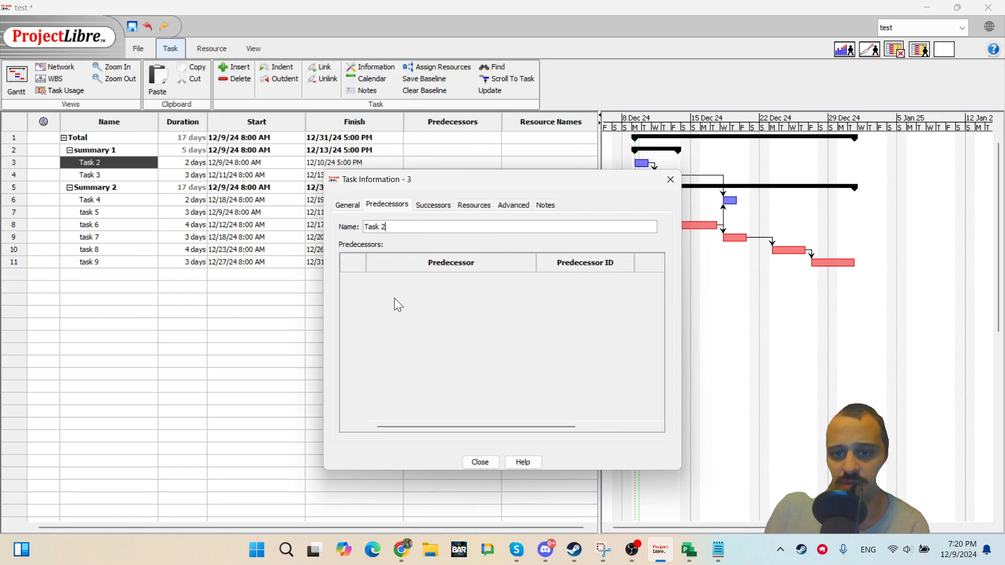
left_click_drag(495, 423, 435, 429)
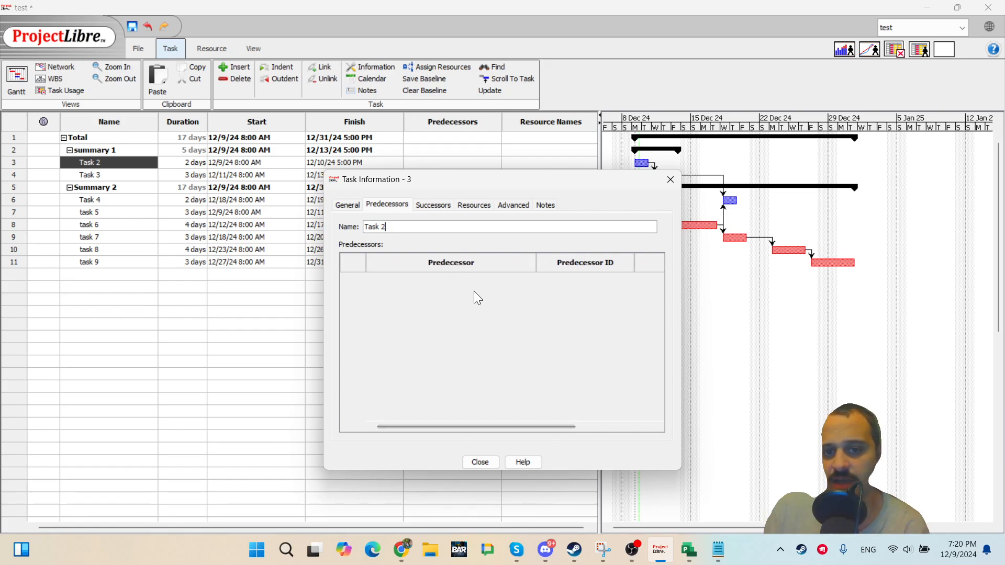
Browse Task 2's successors, resources, the assign resources dialog and advanced settings.
left_click(430, 206)
left_click(471, 205)
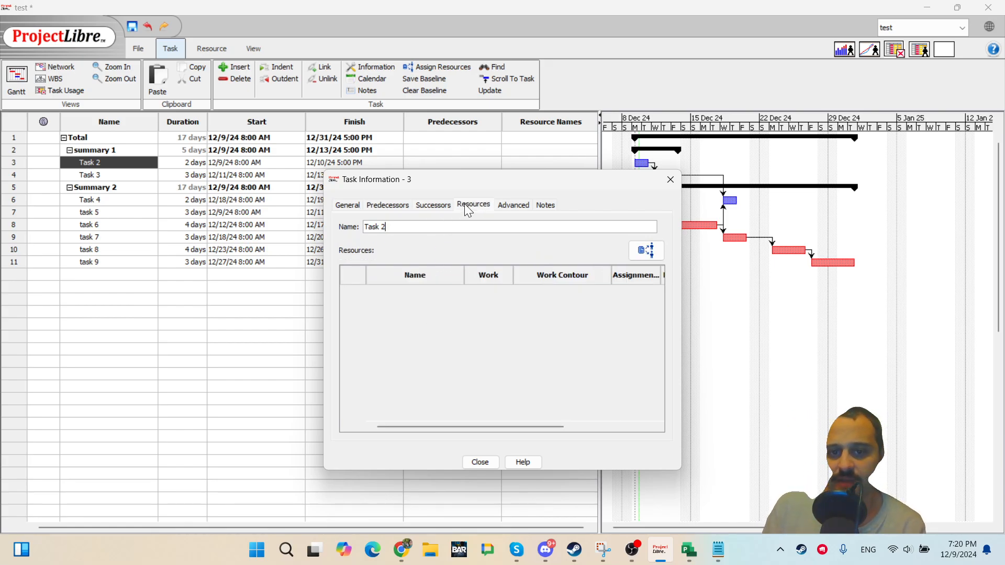
left_click(649, 250)
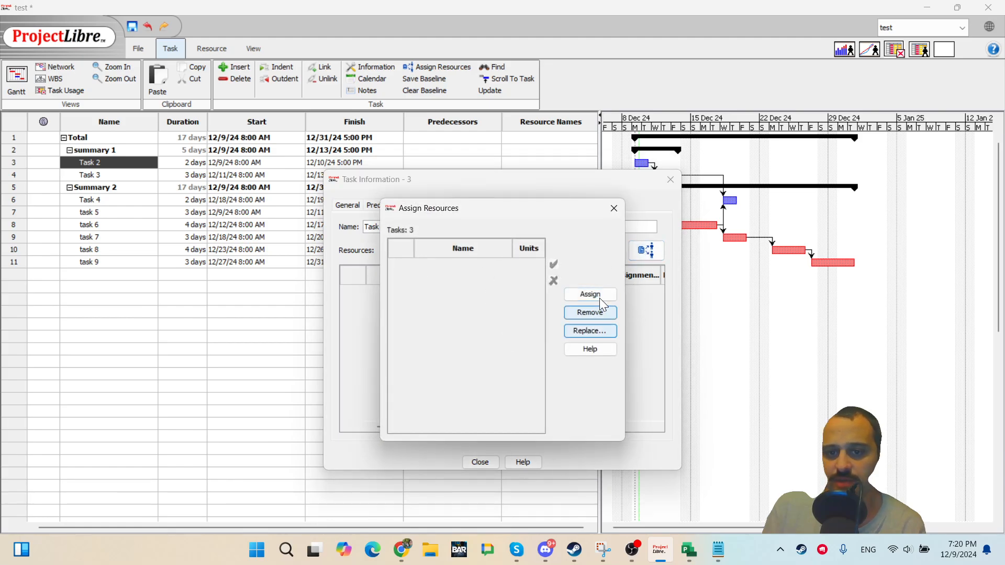
left_click(615, 208)
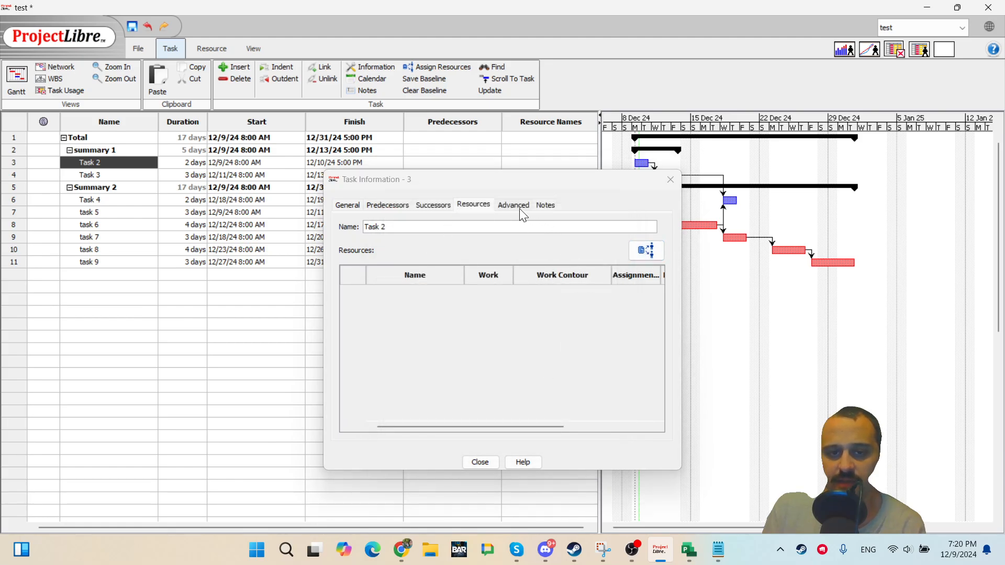
left_click(516, 206)
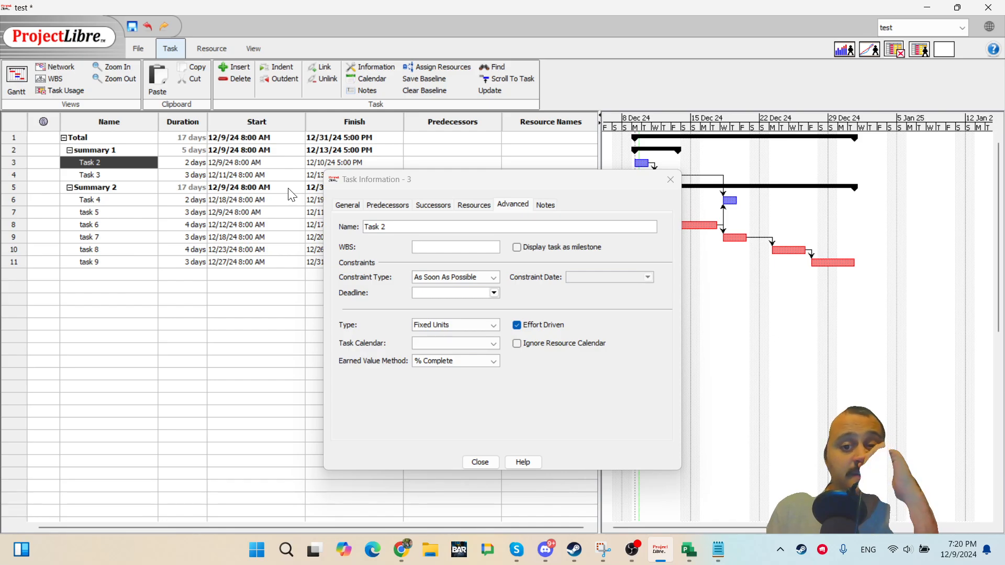
Try marking Task 2 as a milestone, then inspect its constraint type.
left_click(516, 248)
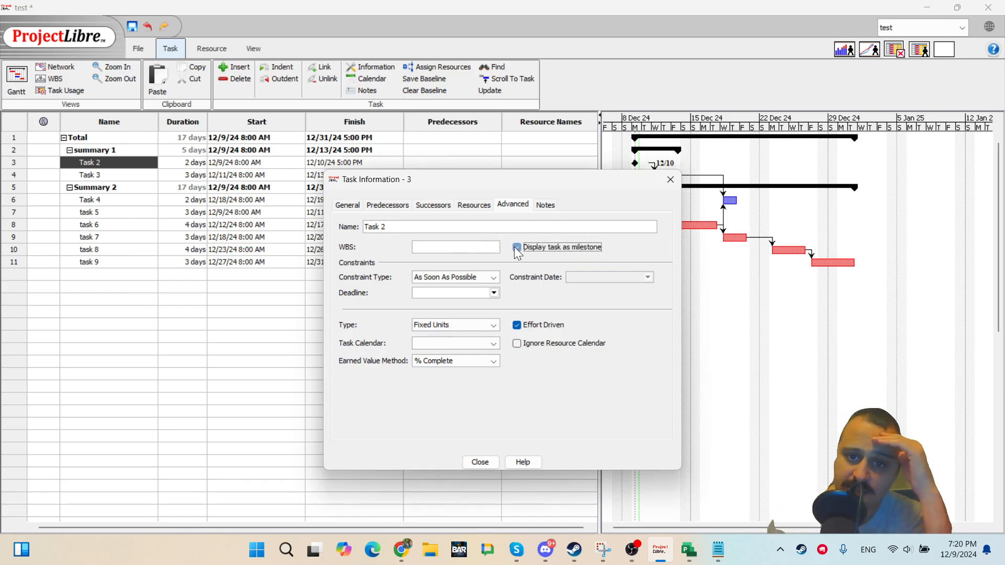
left_click(517, 248)
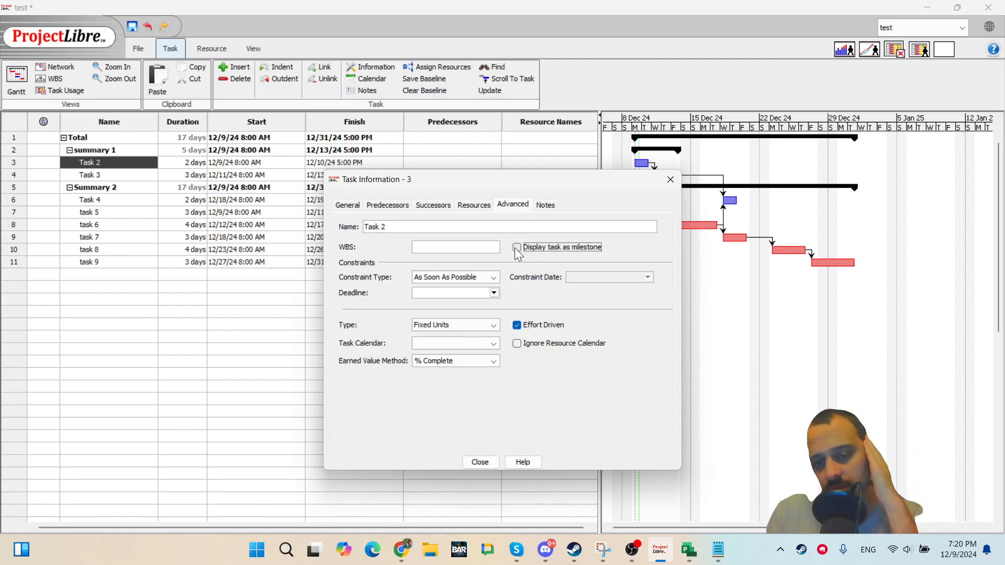
left_click(428, 277)
left_click(429, 273)
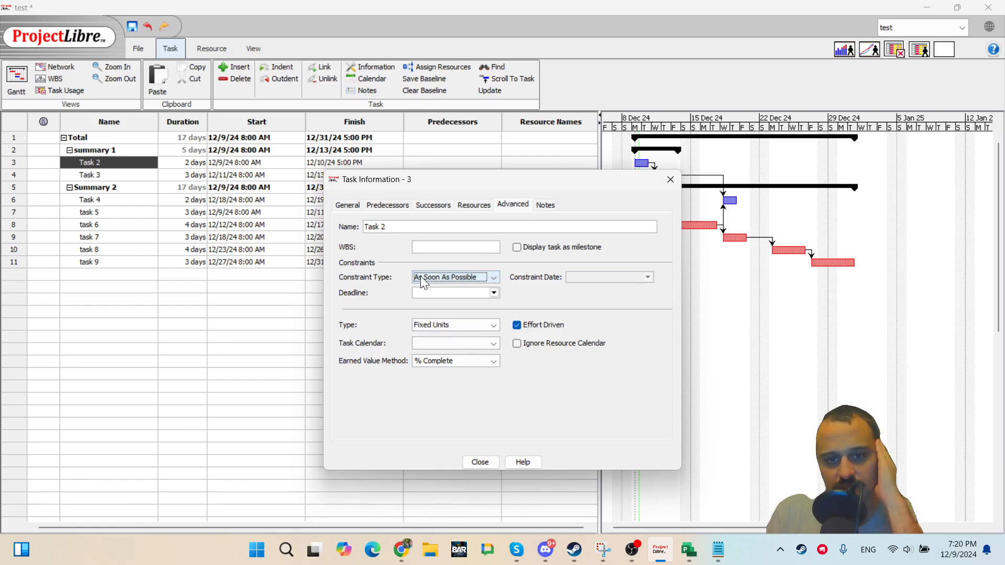
Set Task 2's deadline to 12/10/24 and close the task information dialog.
left_click(494, 292)
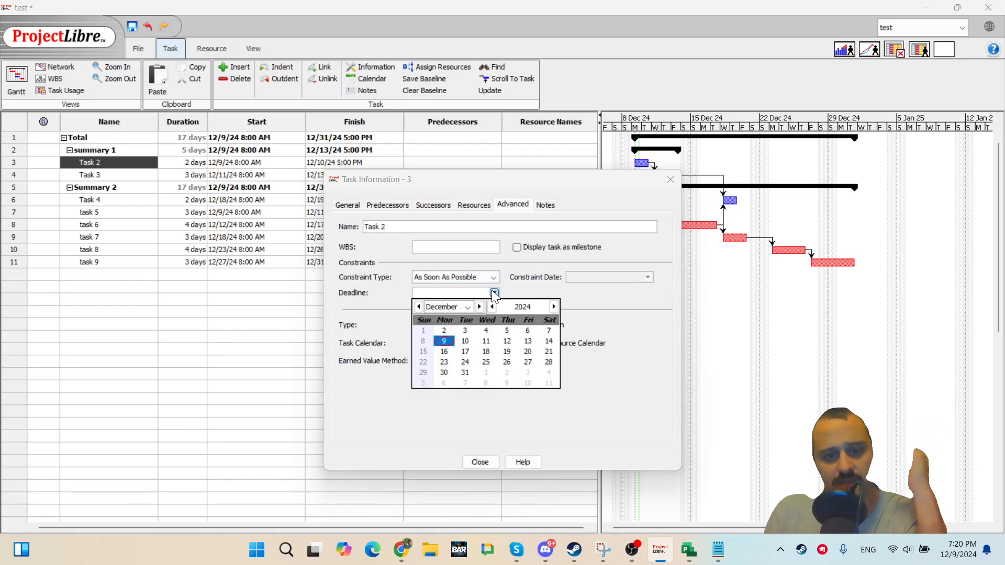
left_click(464, 339)
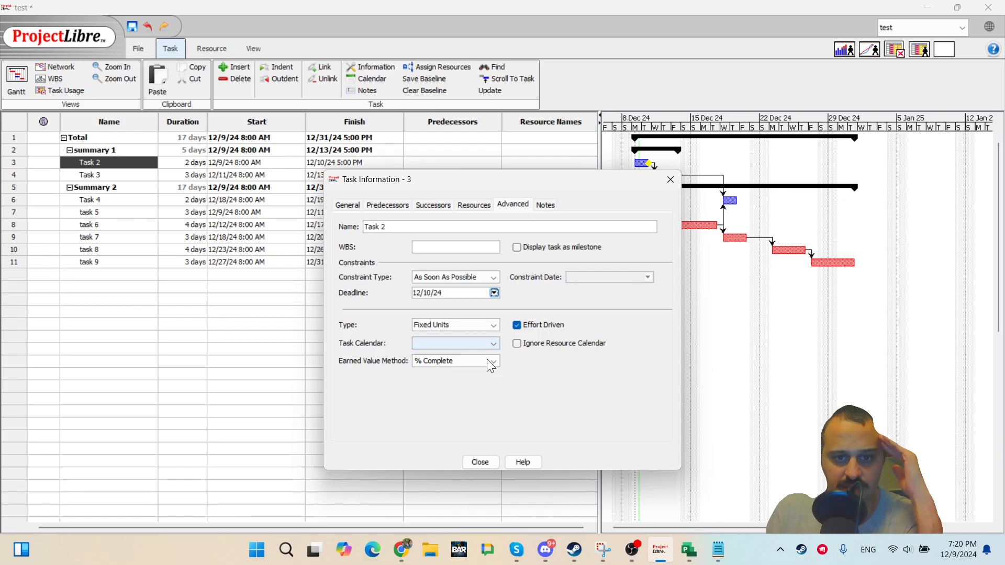
left_click(480, 462)
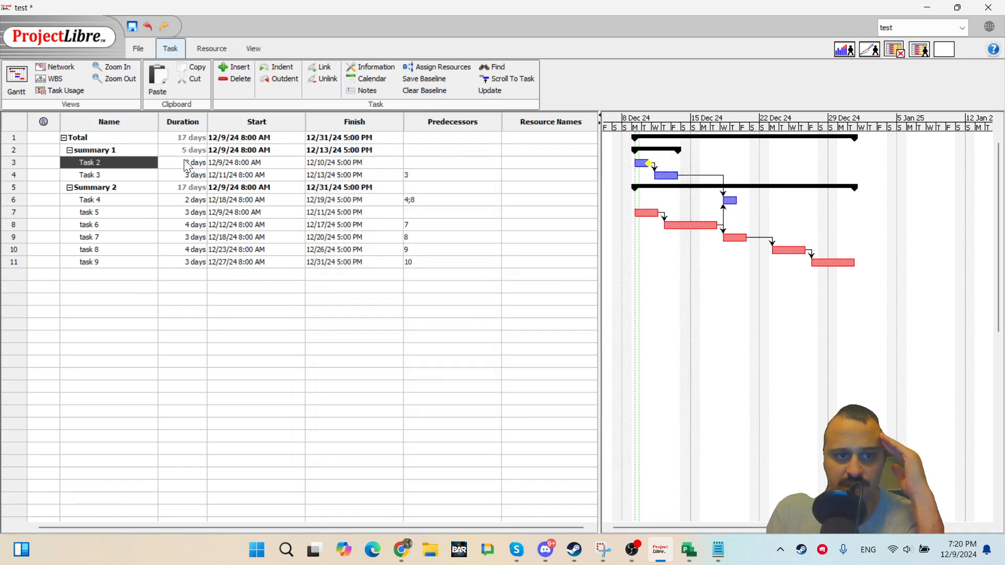
Reopen Task 2's information, change its deadline to 12/9/24, close it and inspect the task's indicator.
double_click(144, 163)
left_click(493, 293)
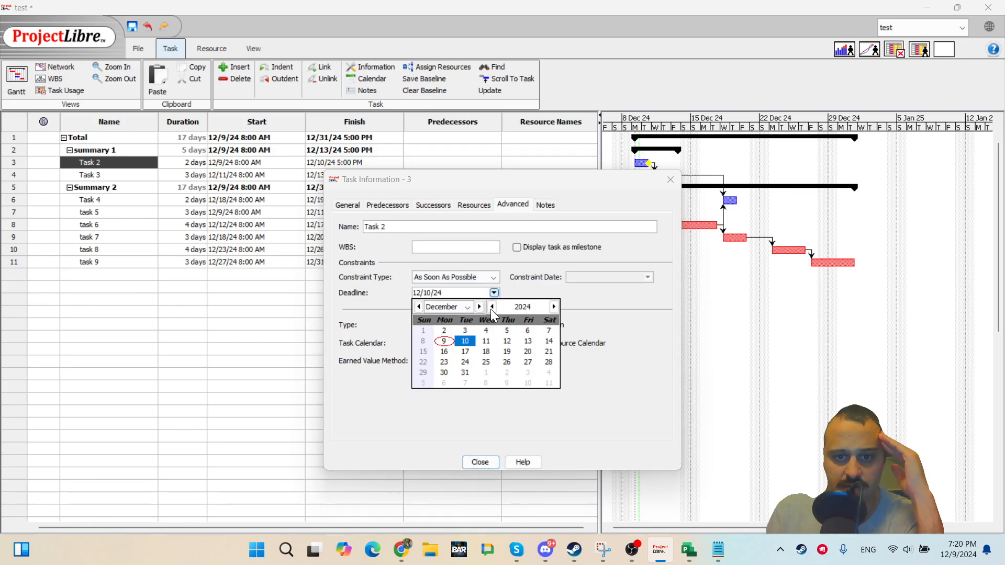
left_click(450, 342)
left_click(480, 463)
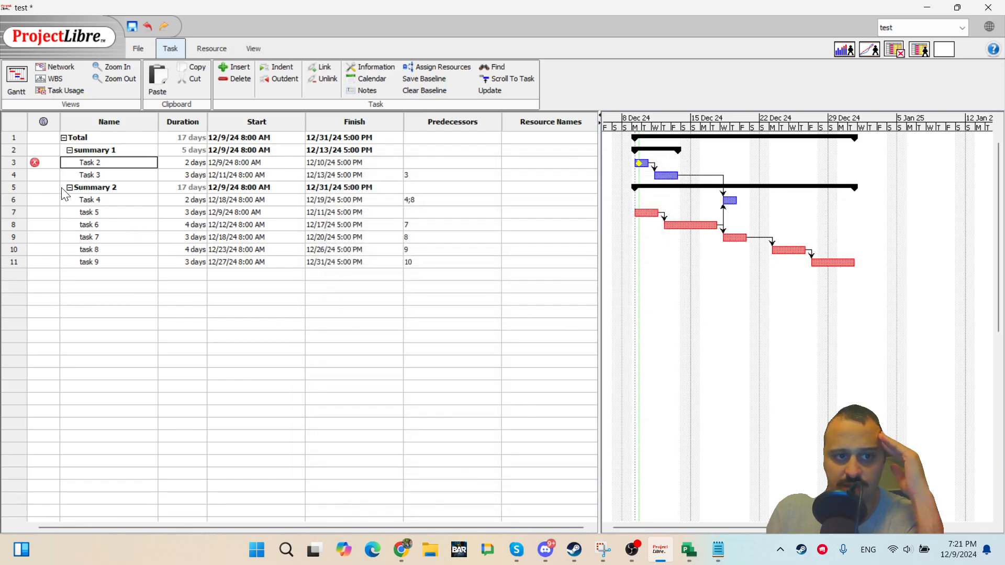
left_click(35, 164)
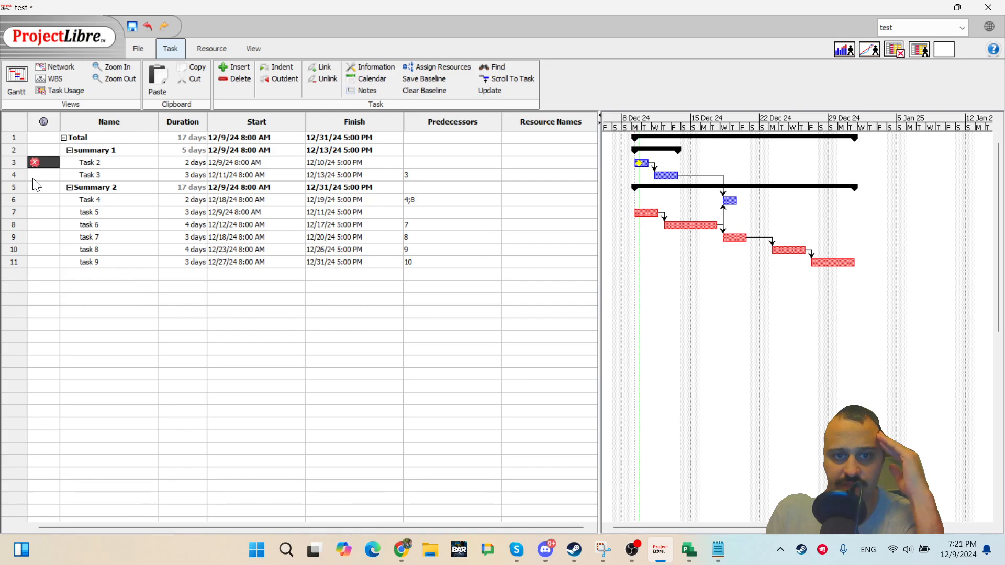
Reopen Task 2's advanced information and clear its deadline date.
double_click(127, 162)
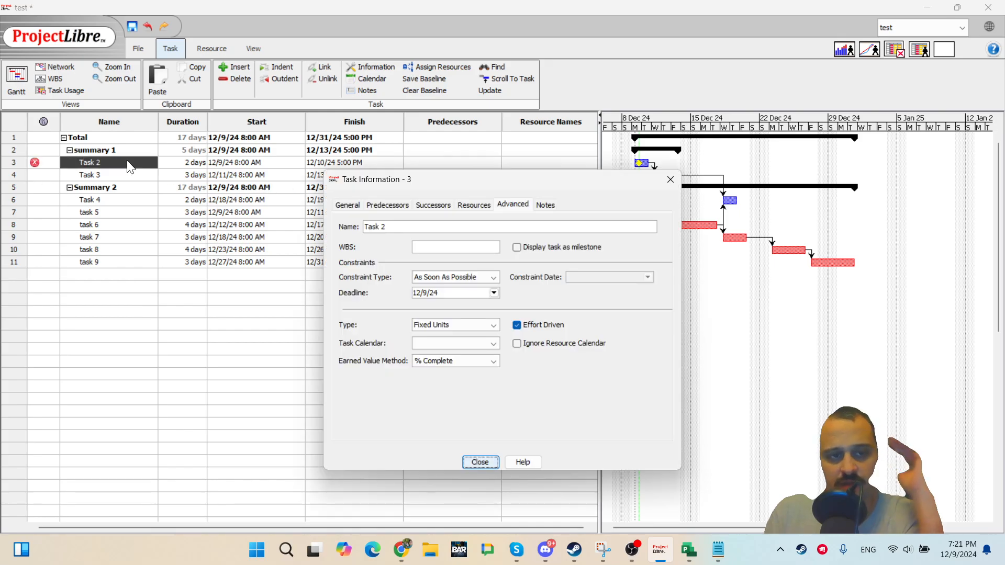
left_click(493, 295)
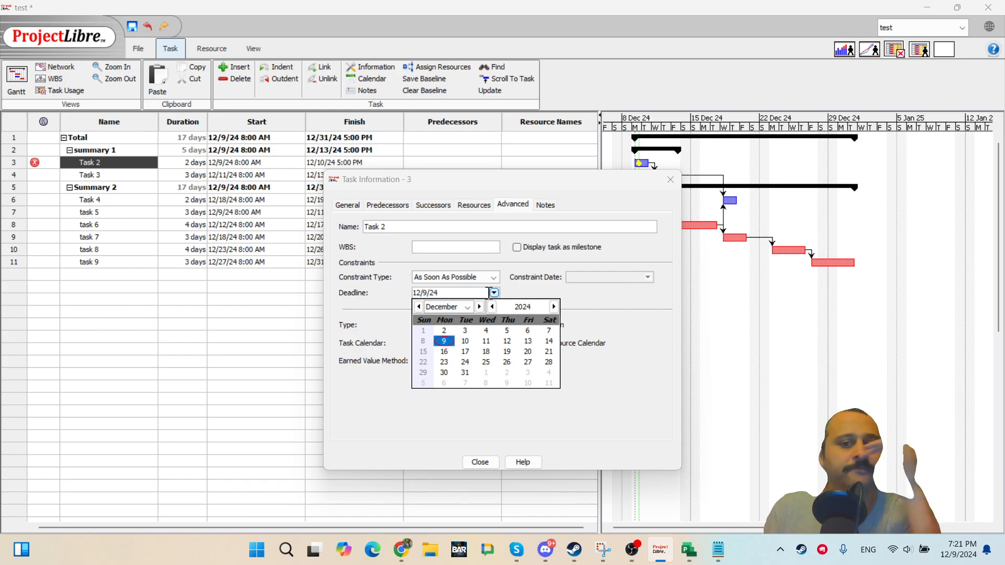
left_click(385, 293)
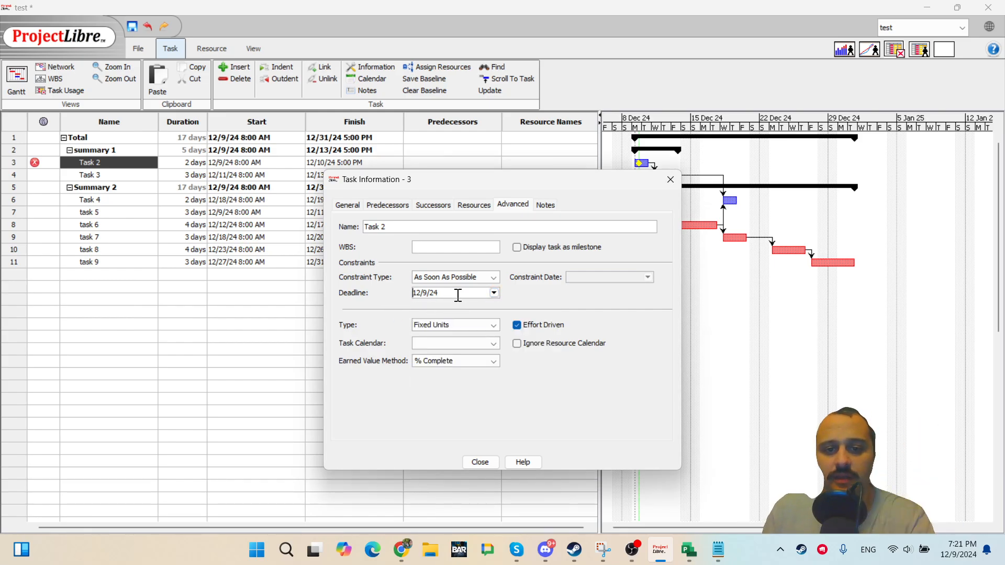
left_click_drag(460, 293, 390, 289)
key("BackSpace")
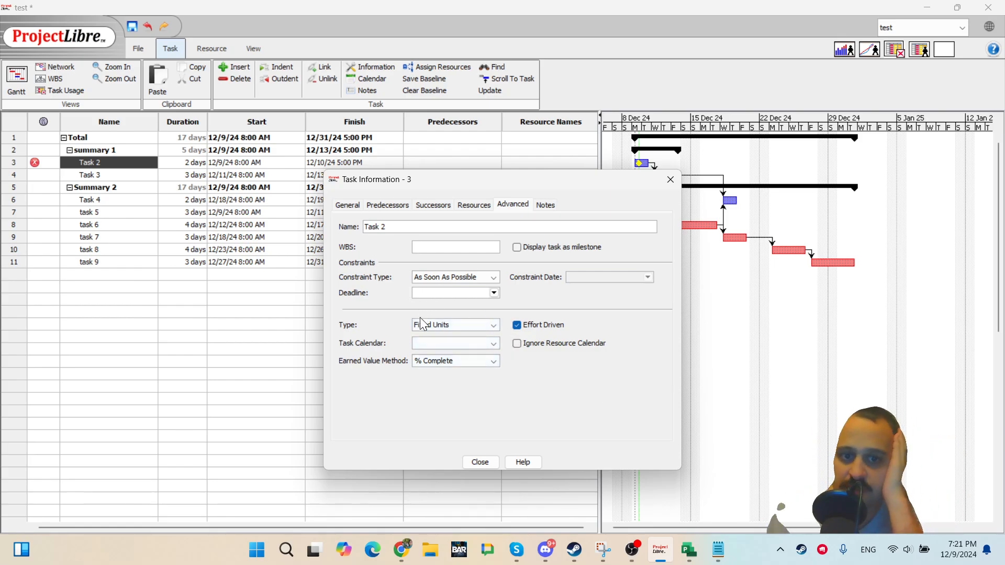
Review Task 2's task calendar, task type and earned value method options without changing them.
left_click(495, 344)
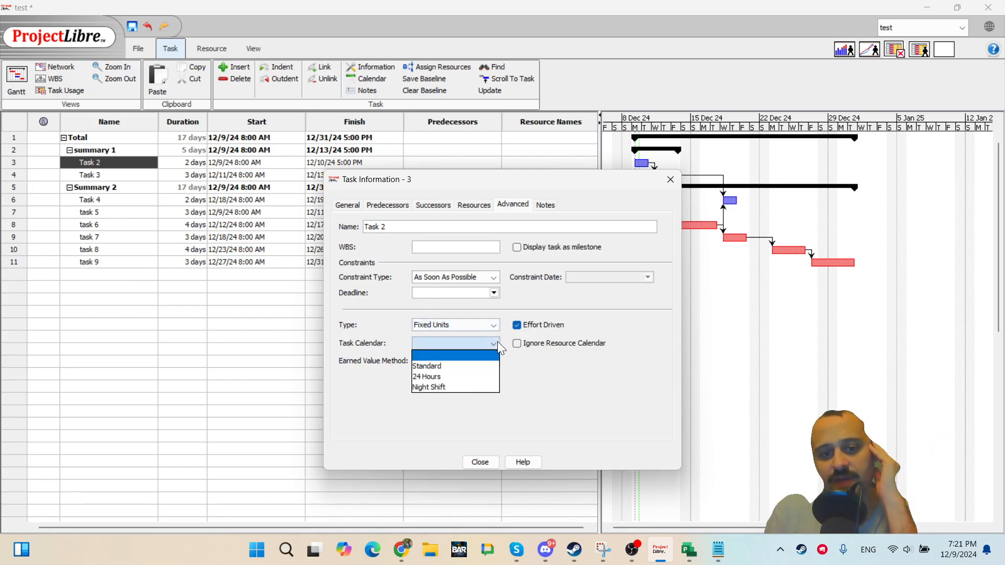
left_click(497, 342)
left_click(498, 340)
left_click(536, 372)
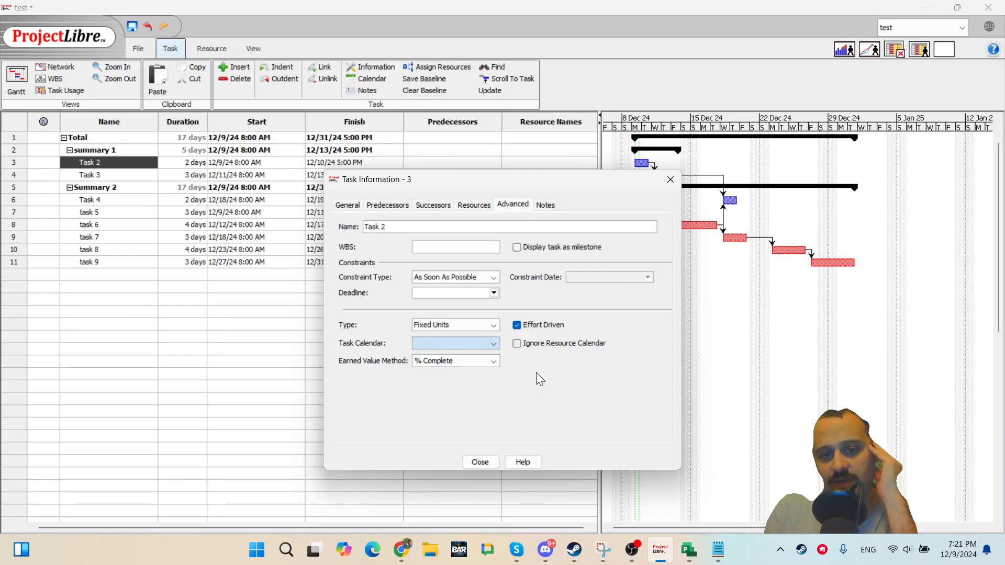
left_click(484, 325)
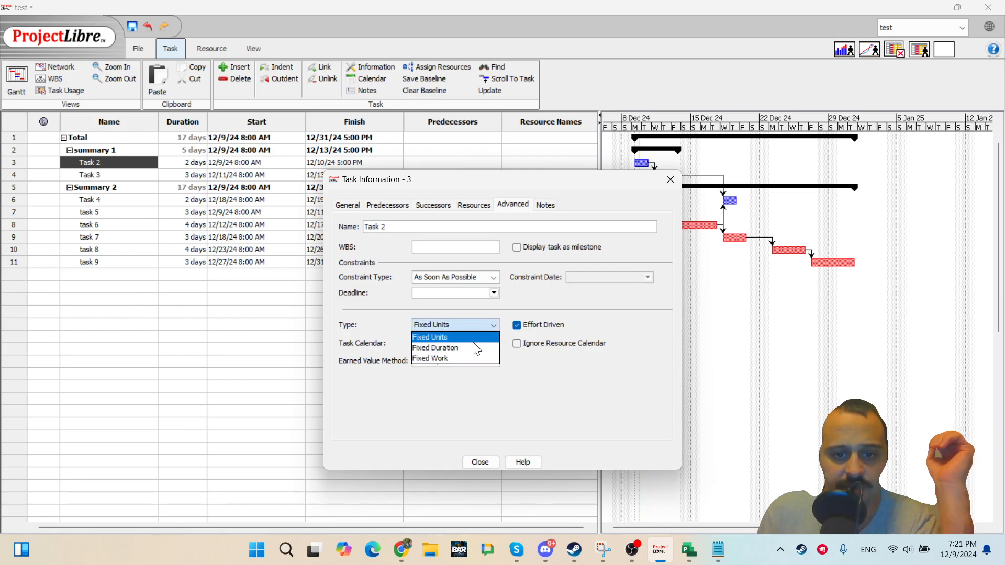
left_click(555, 375)
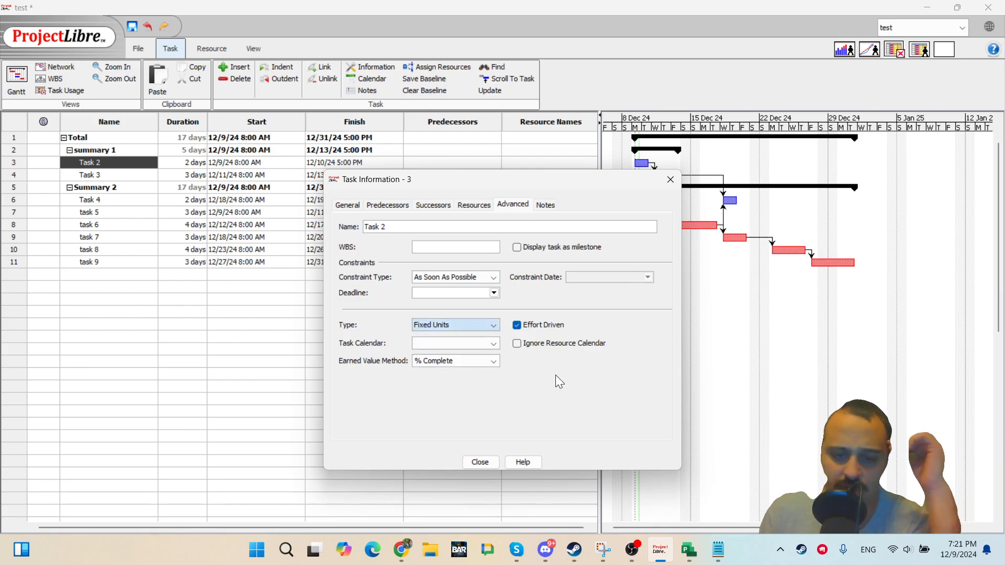
left_click(467, 367)
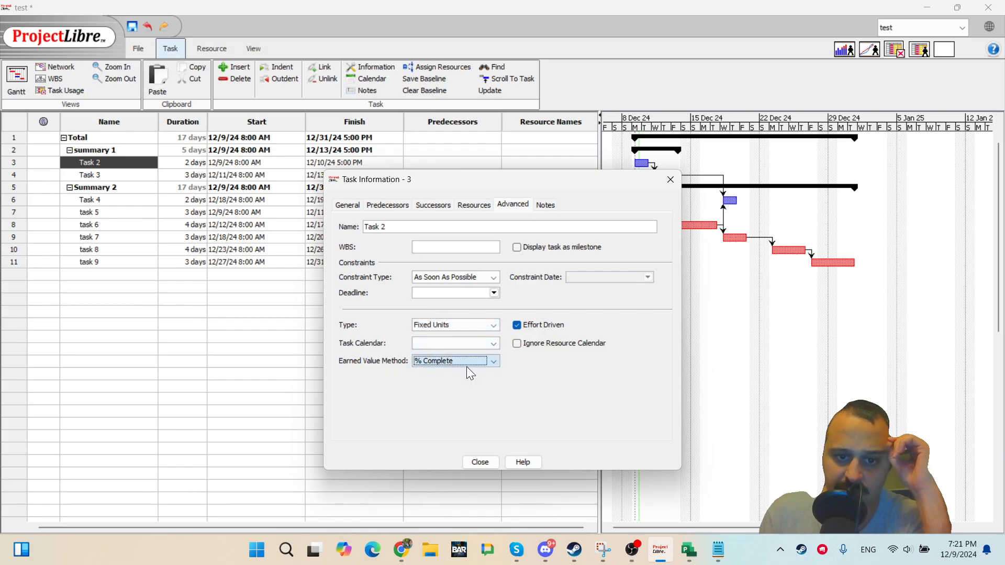
left_click(466, 366)
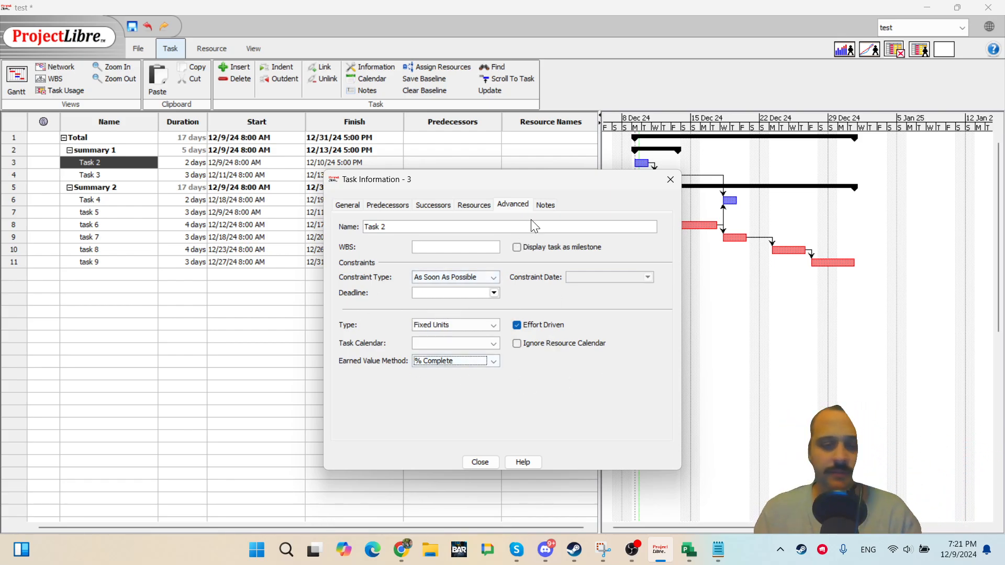
Open Task 2's Notes tab and close the open Snipping Tool window.
left_click(544, 205)
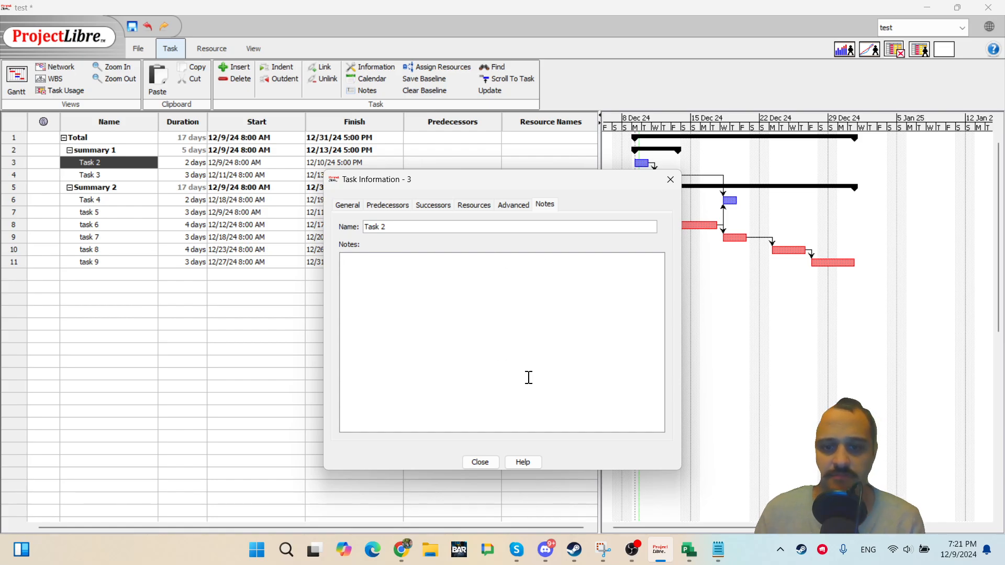
left_click(602, 551)
left_click(603, 551)
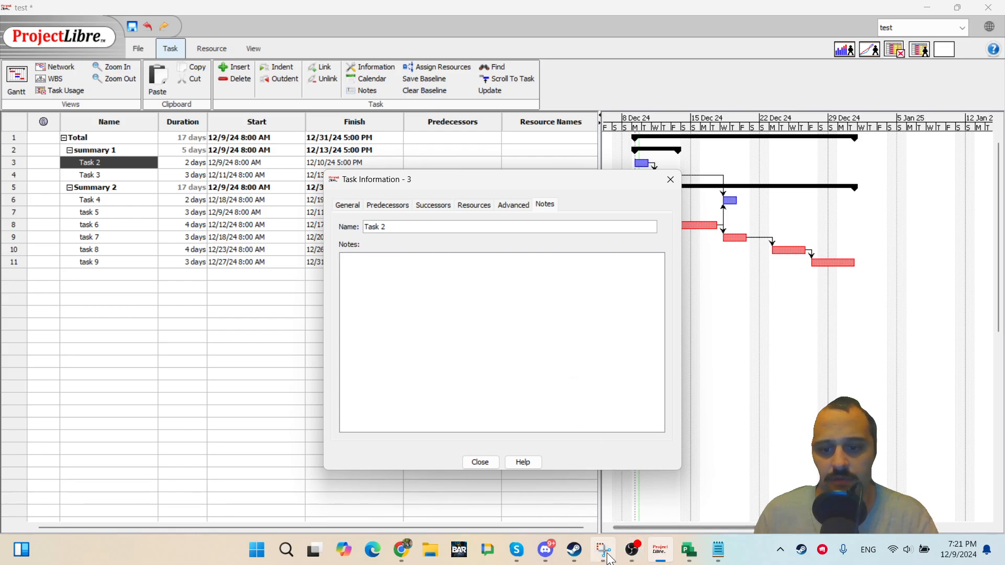
mouse_move(605, 551)
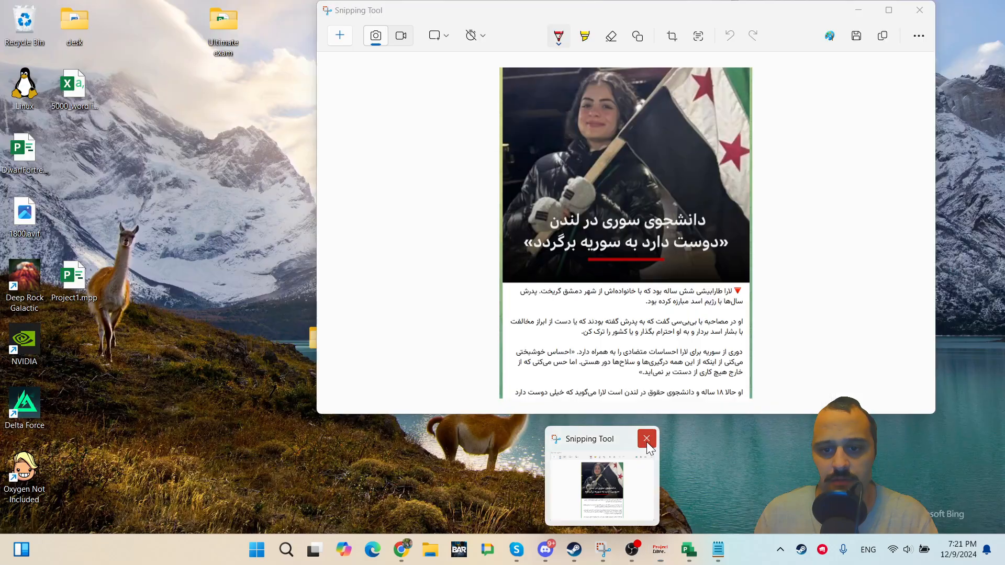
left_click(647, 440)
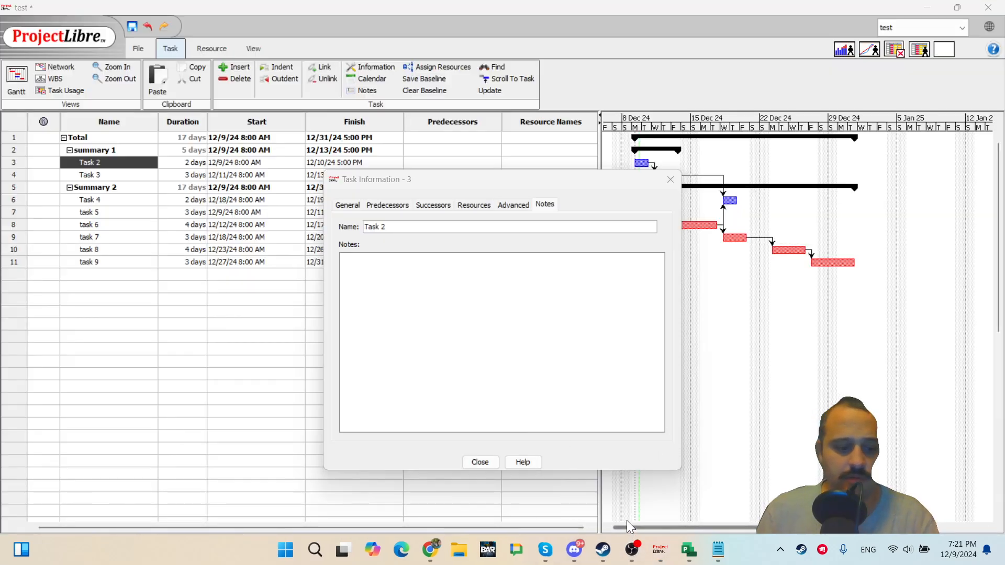
Launch Snipping Tool from Start search and snip the task list's name and duration columns.
key("super")
type("n")
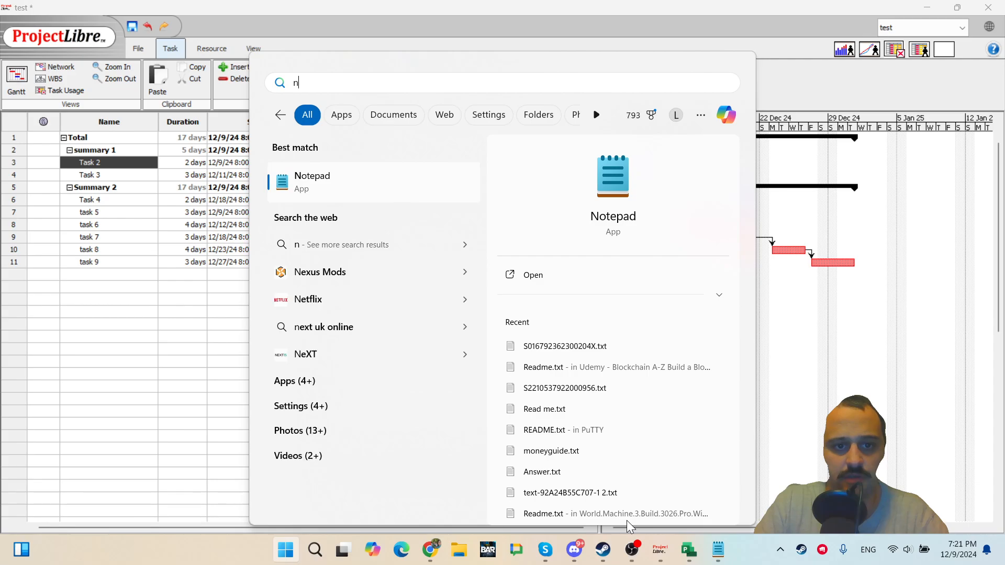
type("ot")
key("BackSpace")
key("BackSpace")
key("BackSpace")
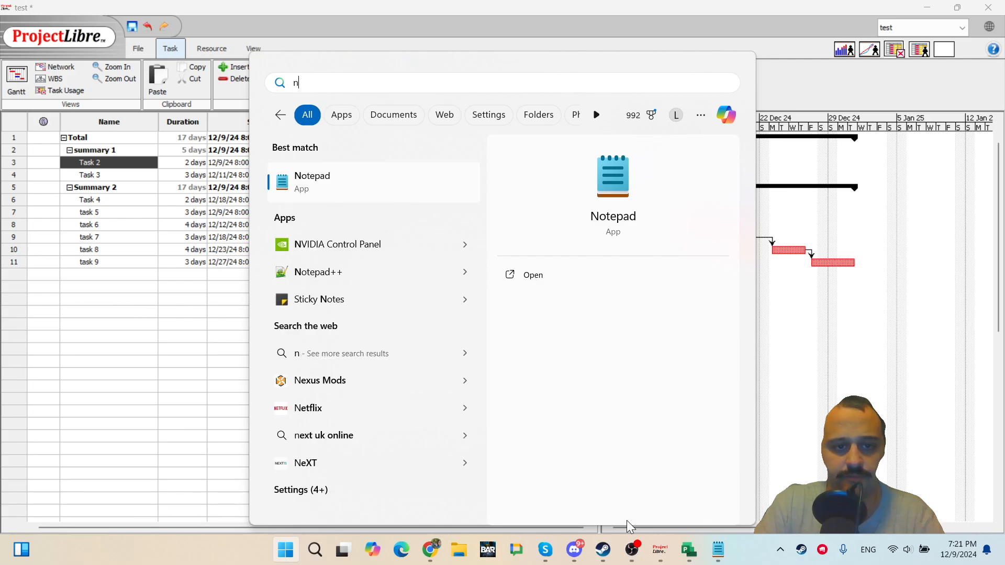
type("sti")
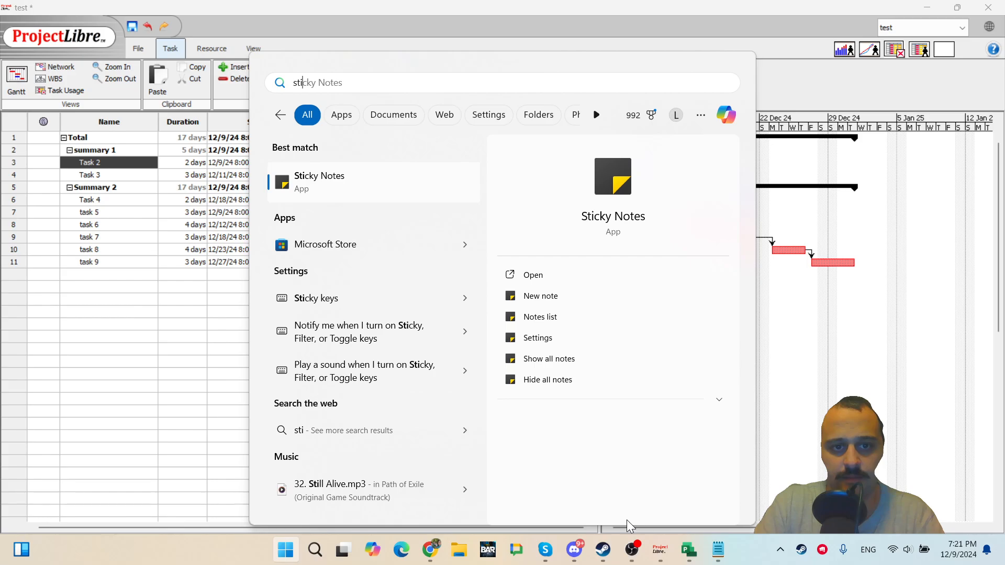
key("BackSpace")
key("BackSpace")
key("BackSpace")
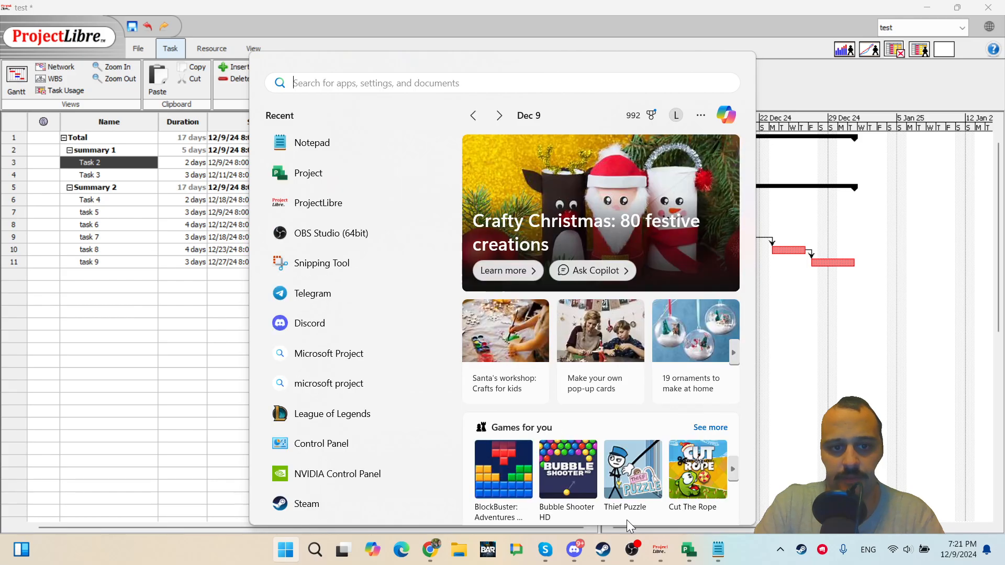
type("snip")
key("Return")
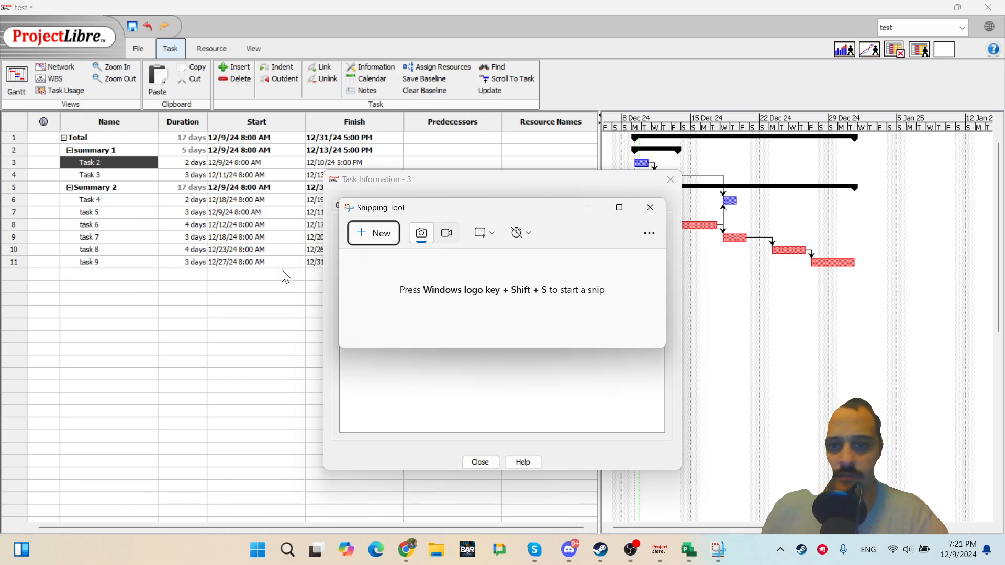
key("super+shift+s")
left_click_drag(84, 143, 234, 337)
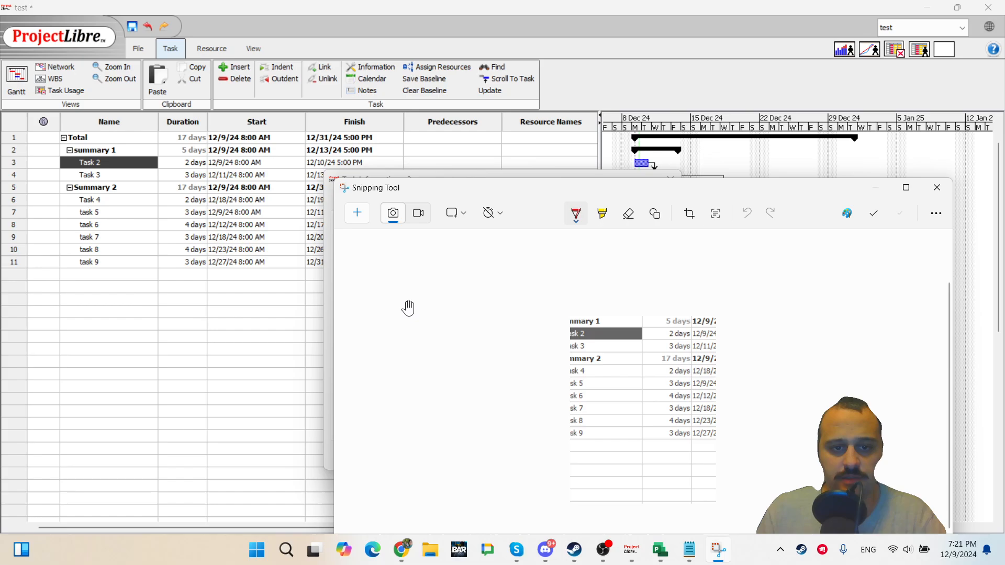
Enter several lines of placeholder text such as "sadaksjdasd as" in Task 2's notes.
left_click(406, 174)
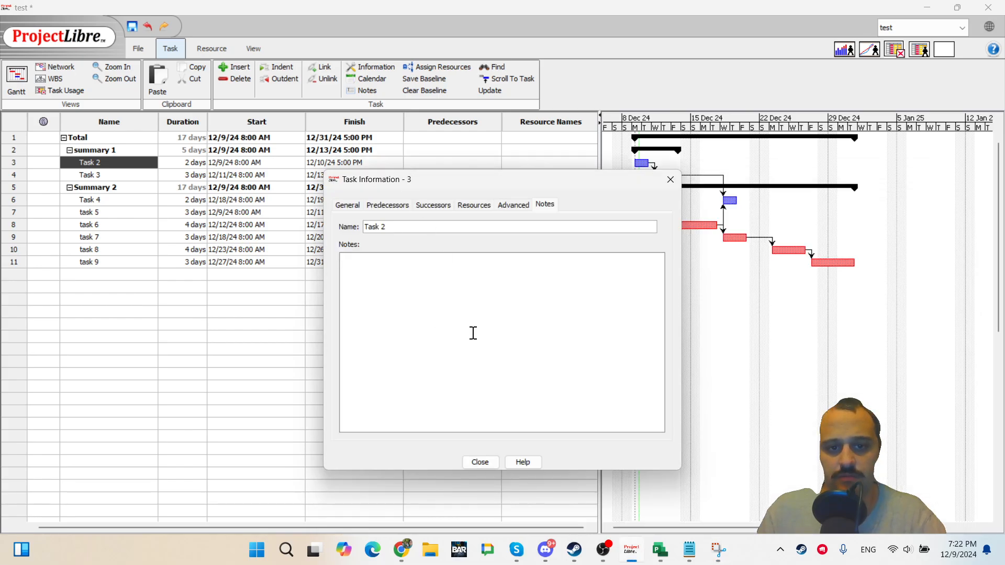
type("sadaksjdasd as")
key("Return")
type("d")
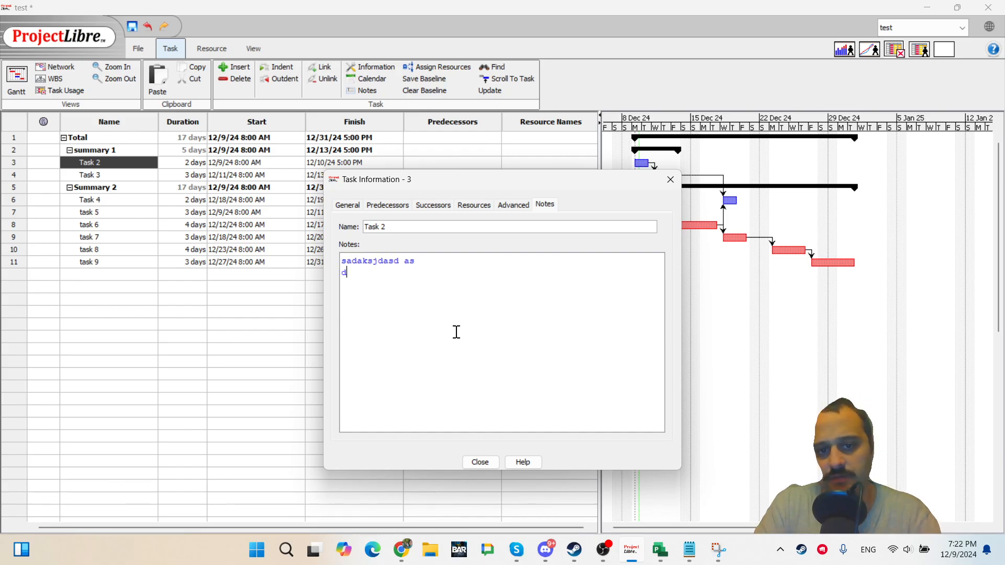
type("asdlaslkdasd")
key("Return")
type("as d")
key("Return")
type("asdalsdaslkdas")
key("Return")
type("d")
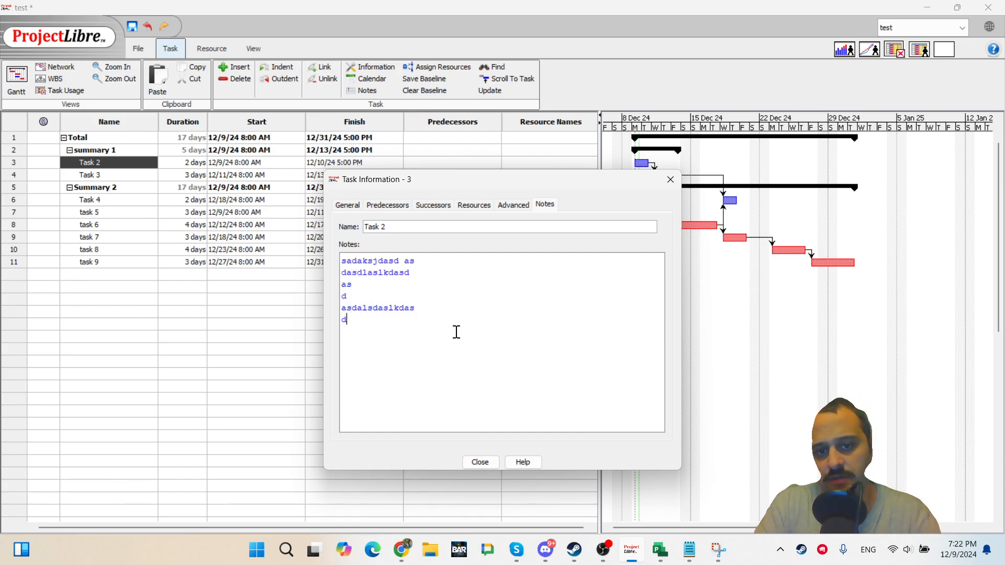
key("Return")
type("asd")
key("Return")
type("asd")
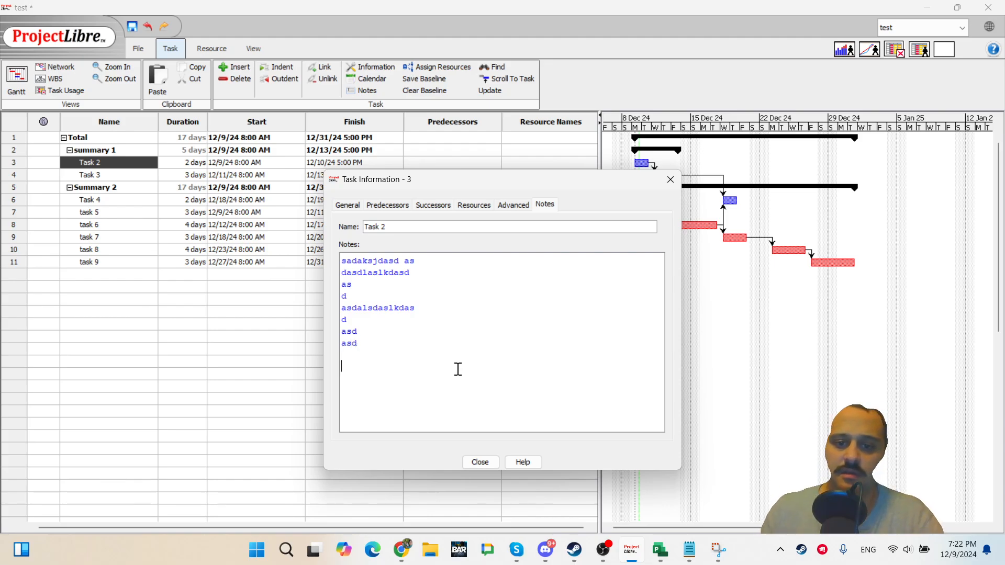
Close the dialog and reopen Task 2's information to check its saved notes.
left_click(480, 463)
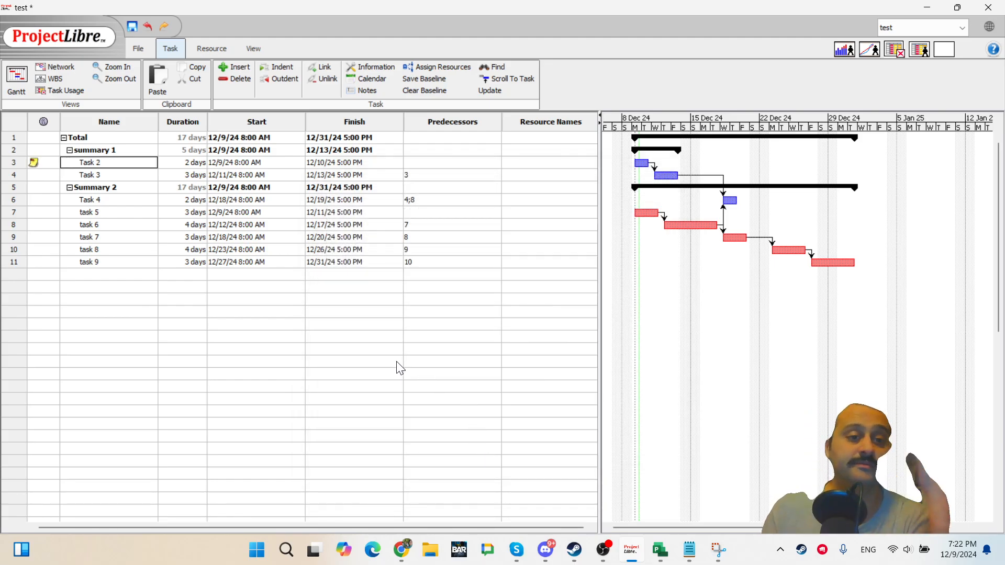
double_click(90, 159)
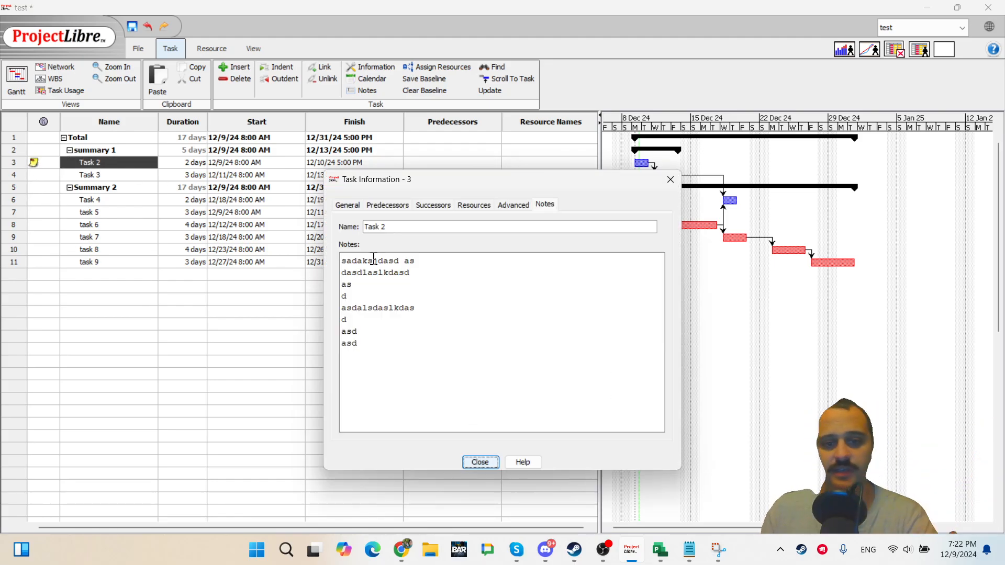
Clear all of Task 2's notes, close the dialog, and reopen Task 2's information to check its notes.
key("ctrl+a")
key("BackSpace")
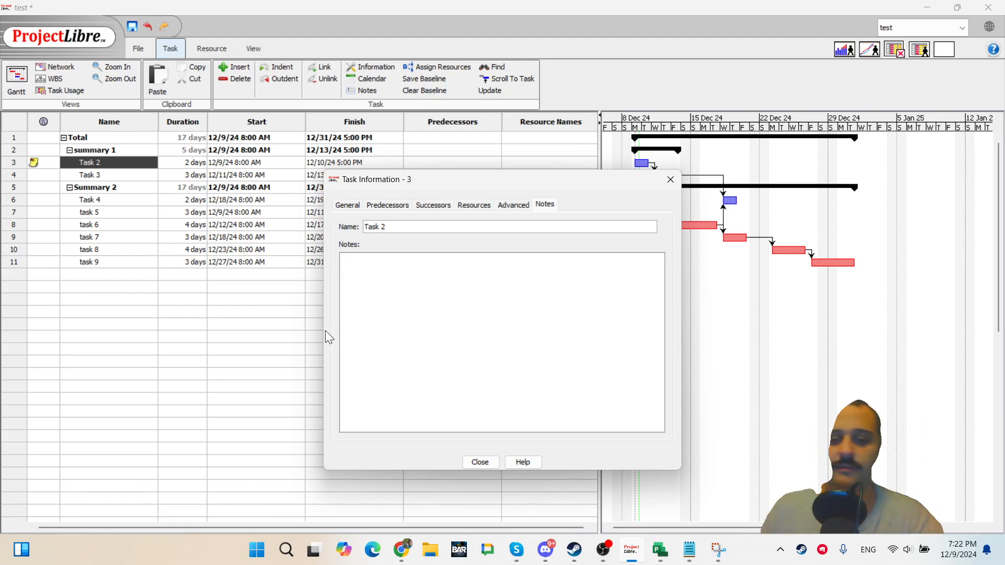
left_click(480, 462)
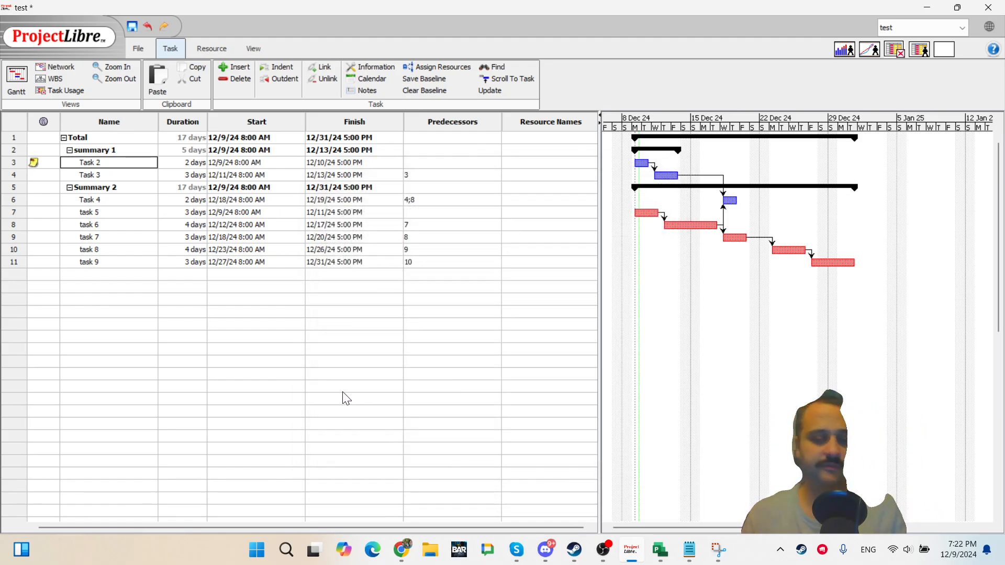
double_click(44, 165)
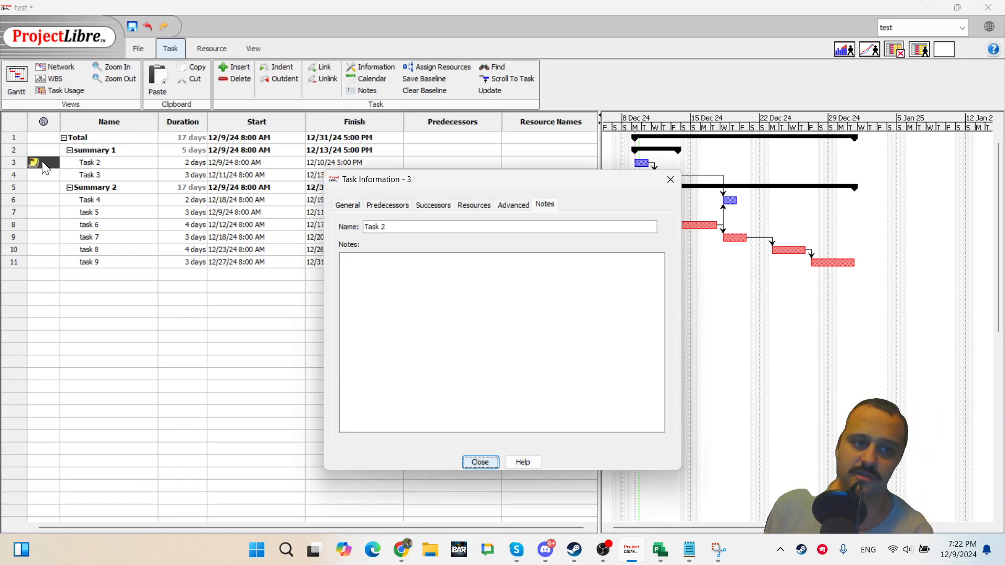
left_click(480, 463)
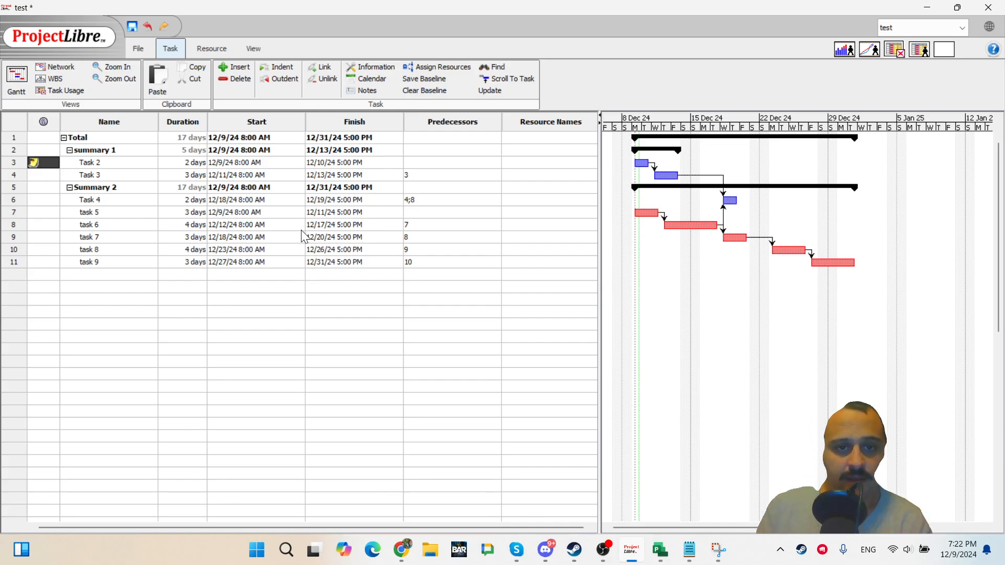
Switch the task sheet to the Baseline table.
double_click(112, 260)
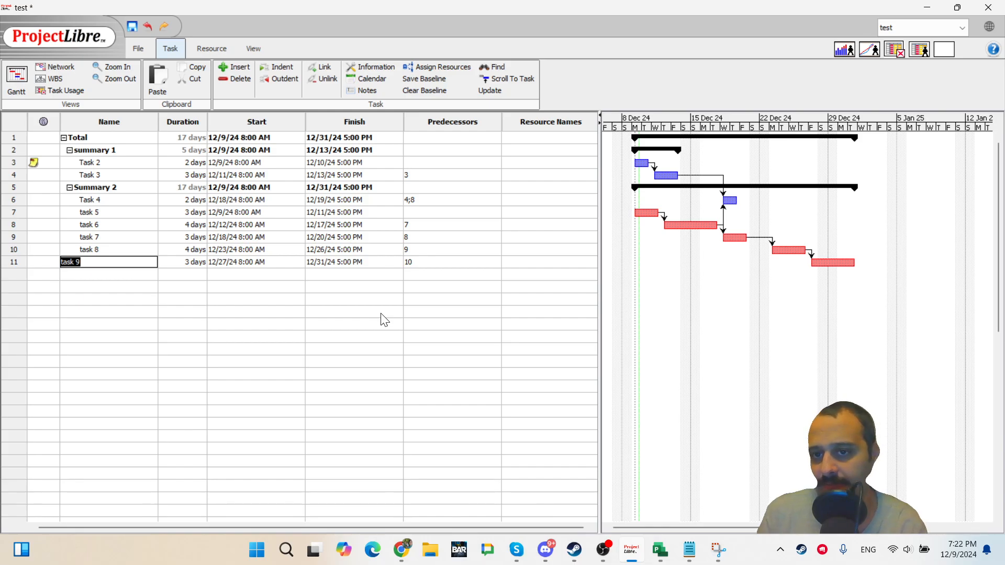
left_click(19, 119)
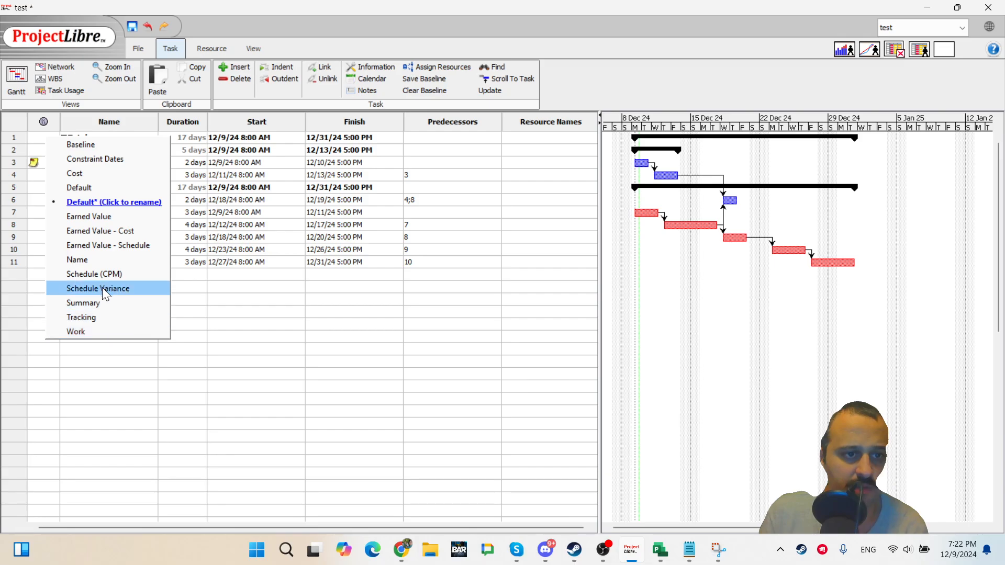
key("Escape")
left_click(21, 118)
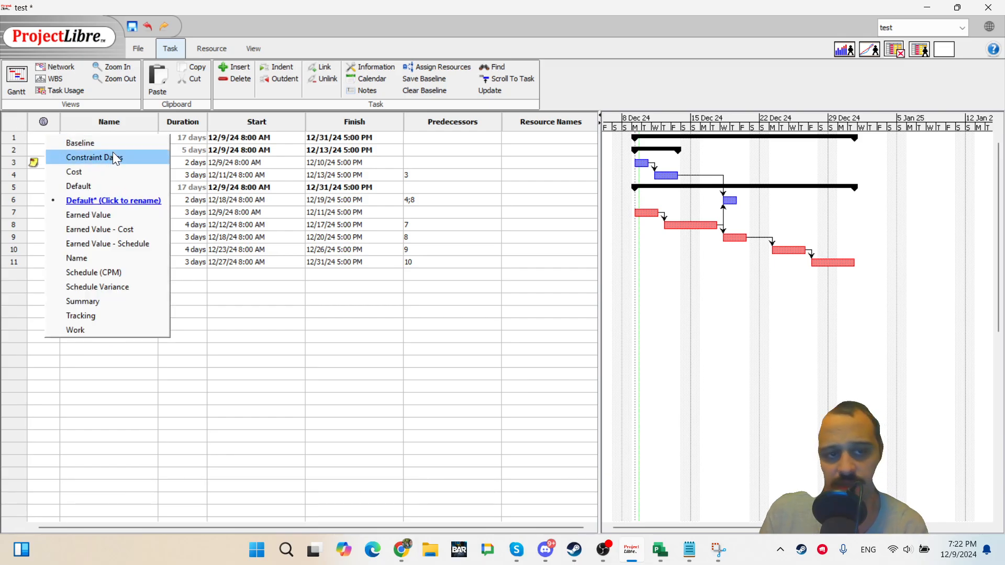
left_click(112, 144)
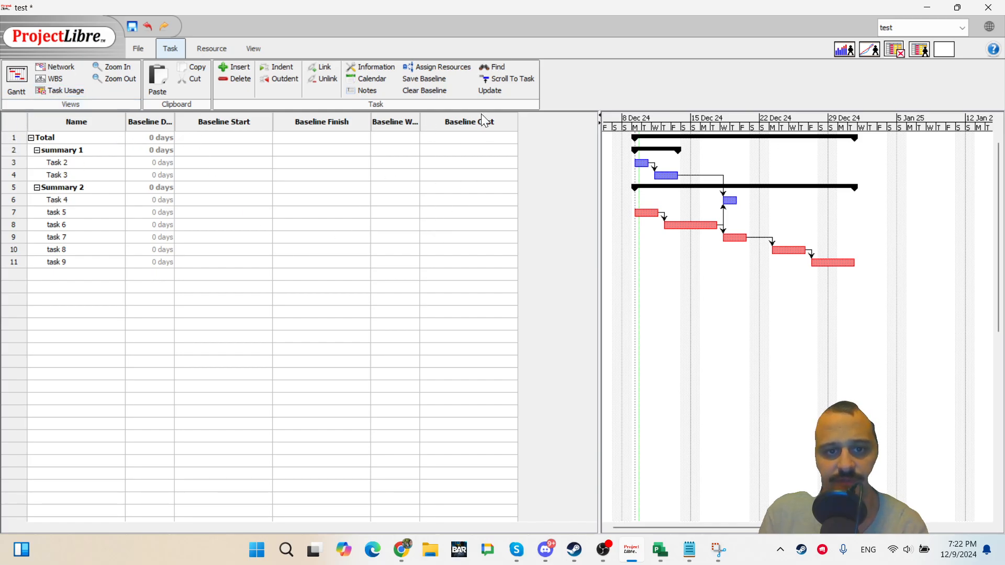
left_click(470, 120)
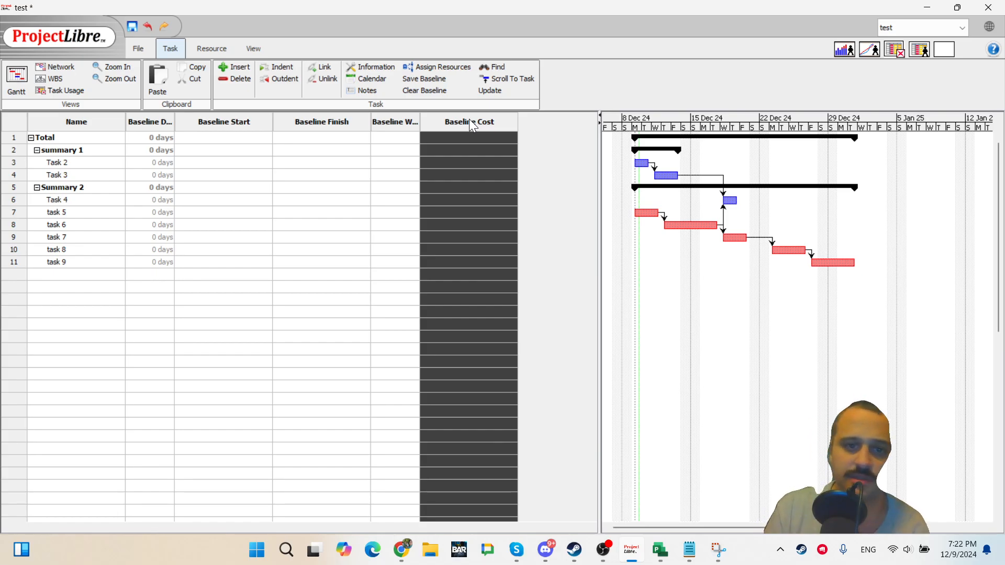
right_click(469, 118)
left_click(526, 148)
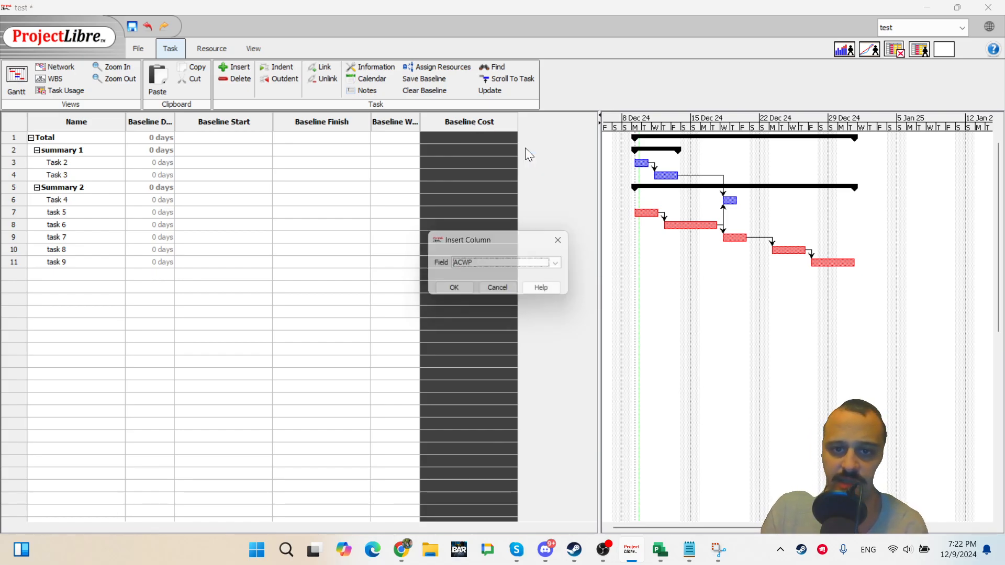
left_click(487, 266)
scroll(544, 322, "down", 5)
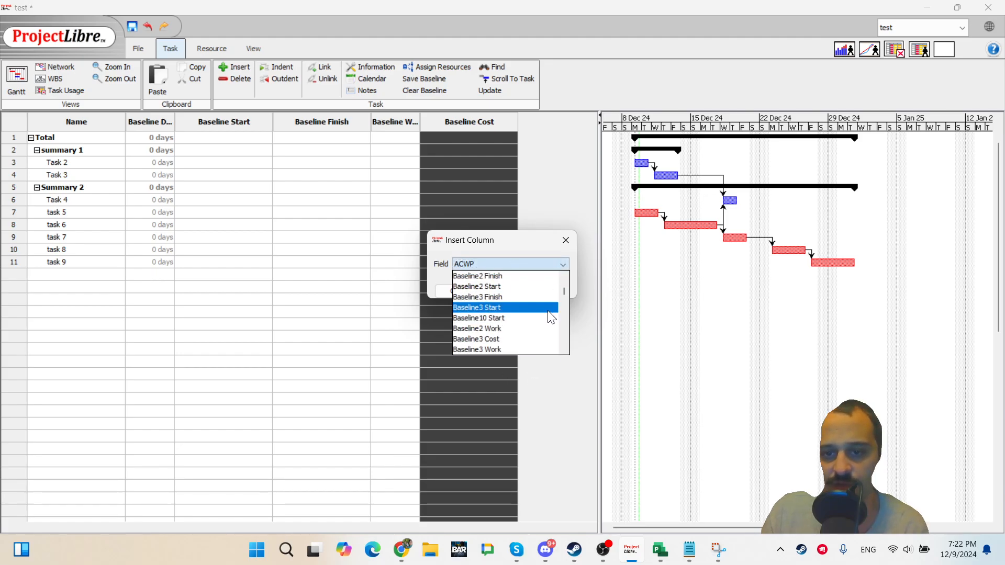
left_click(567, 238)
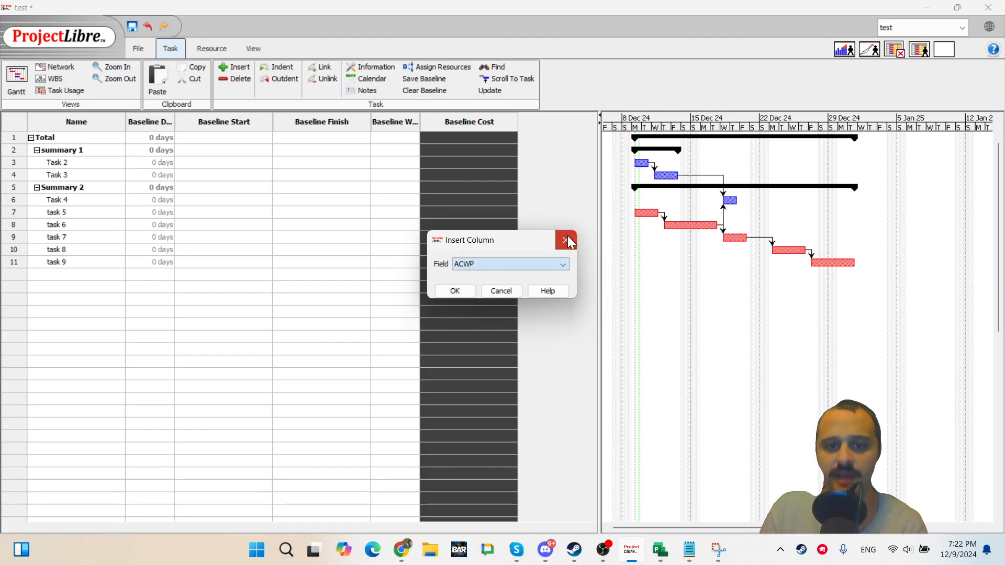
left_click(567, 239)
Return to the Default table and insert a Text1 column before the Predecessors column.
left_click(20, 121)
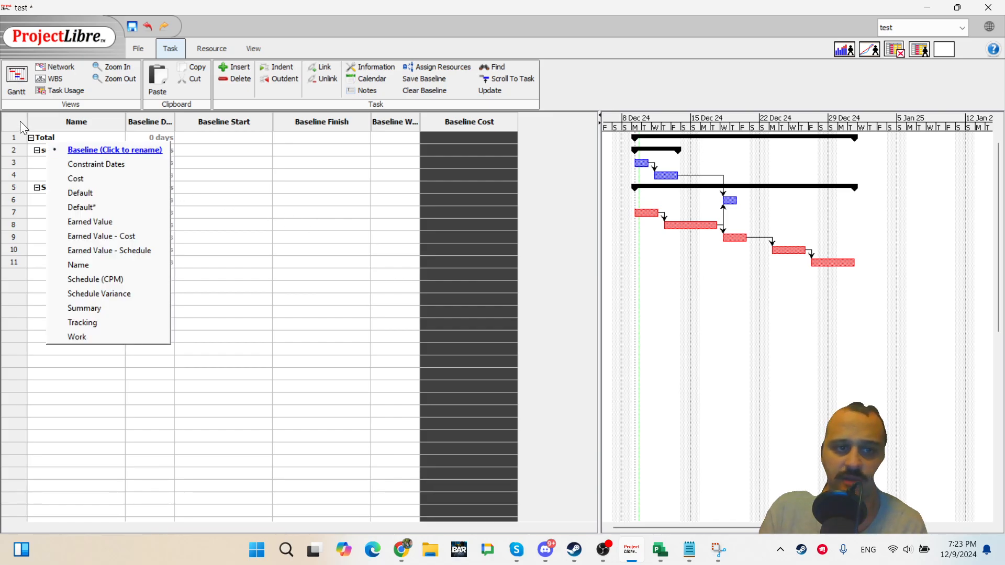
left_click(105, 193)
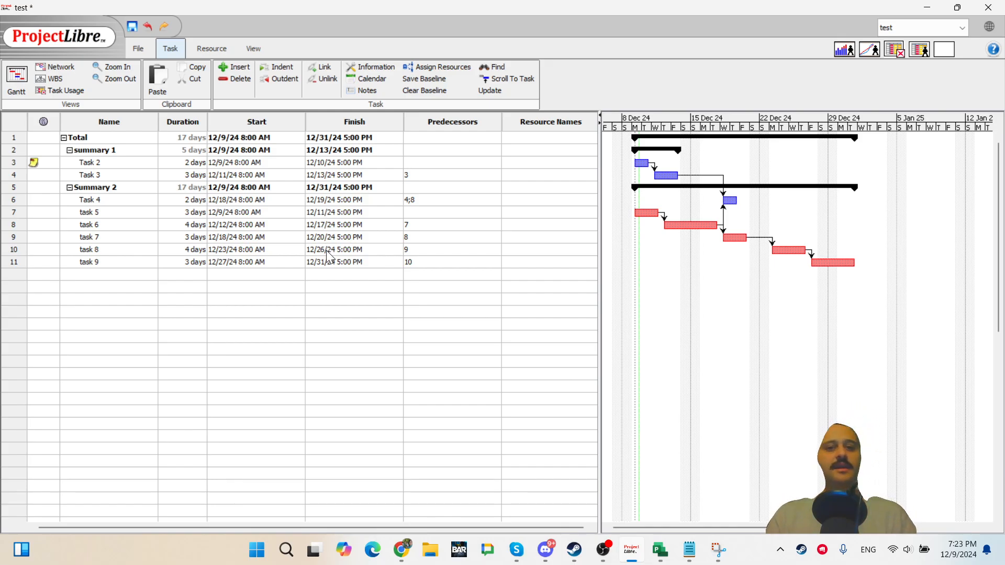
left_click(435, 128)
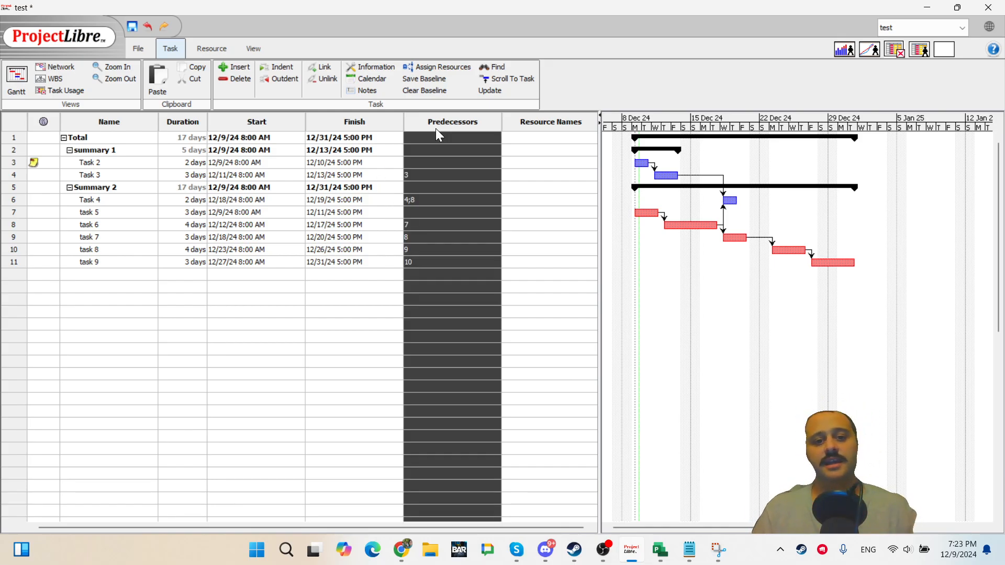
right_click(437, 129)
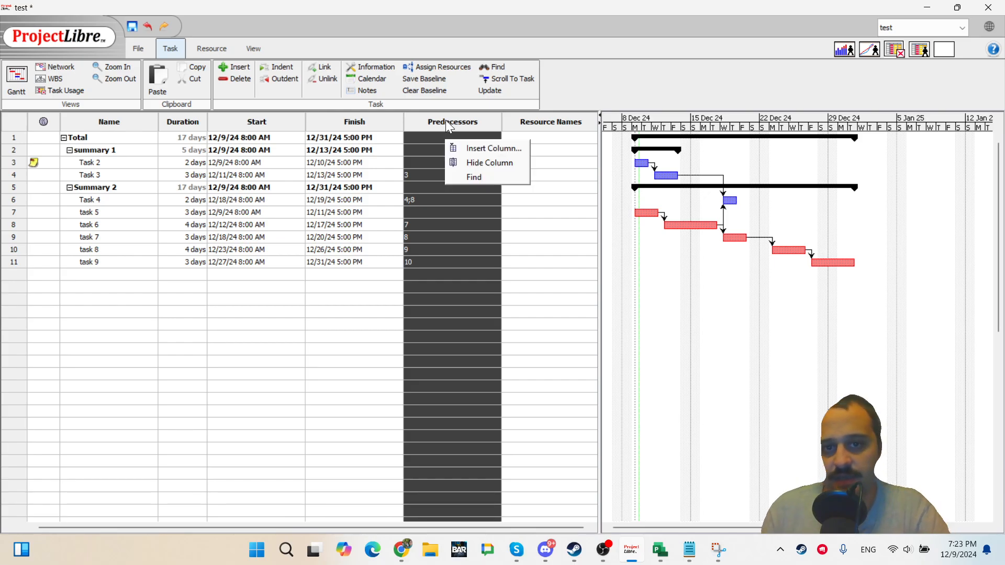
left_click(500, 147)
key("t")
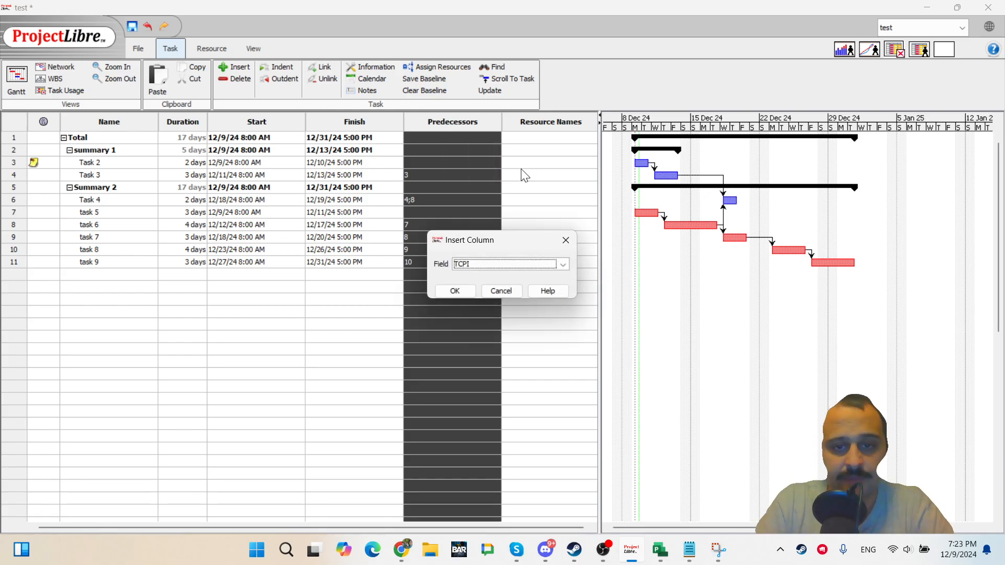
key("Return")
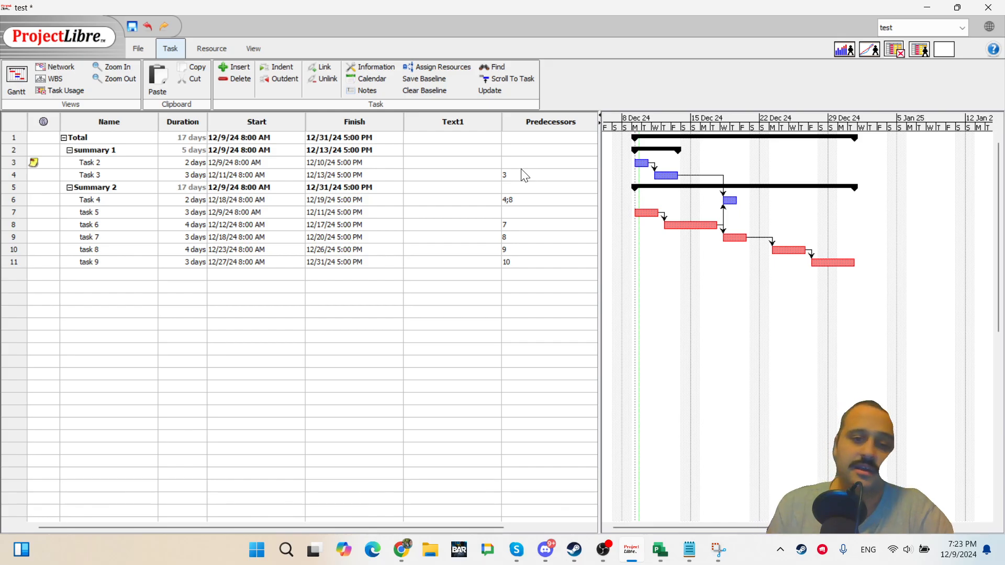
right_click(449, 123)
left_click(399, 208)
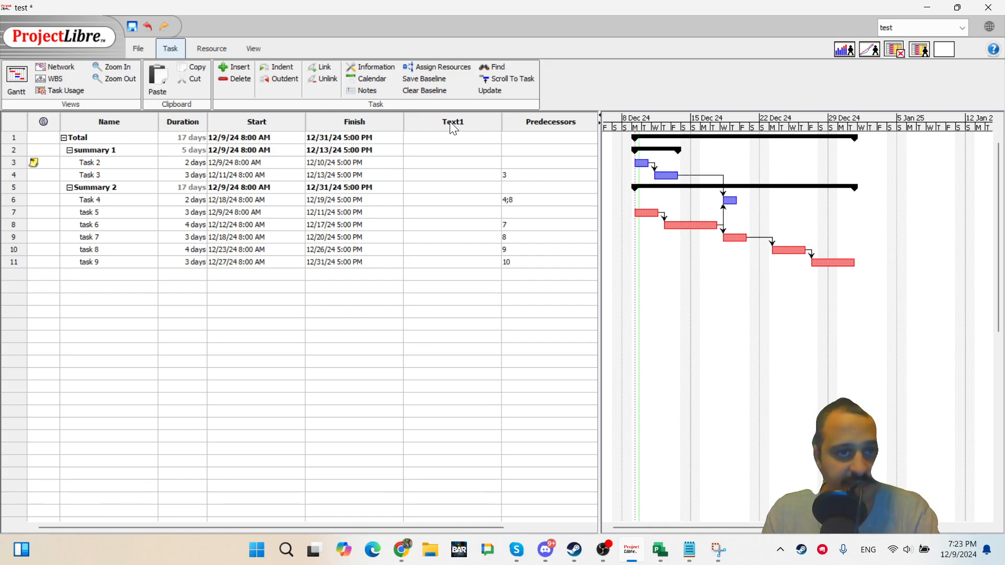
left_click(445, 212)
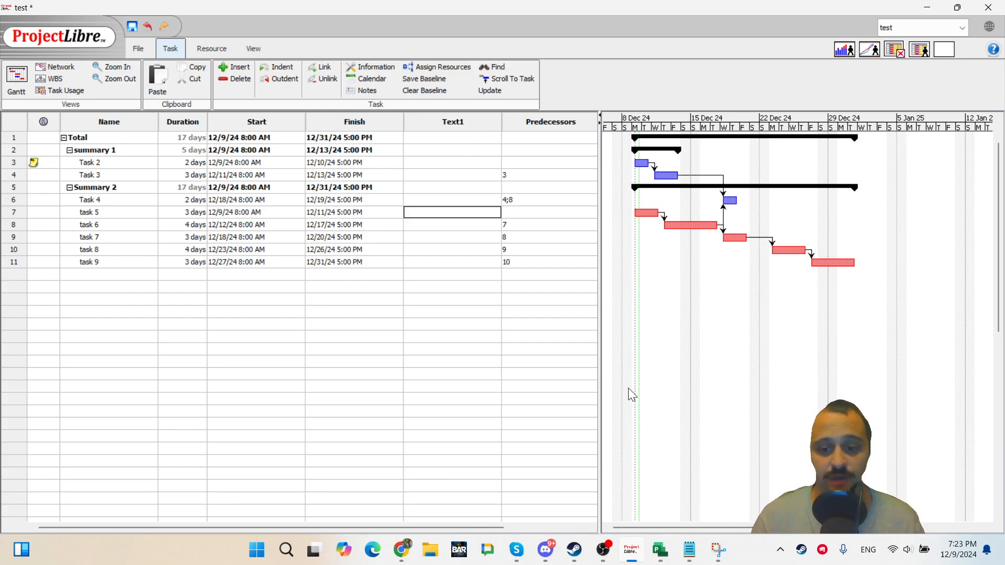
Switch to Microsoft Project and insert a Text1 column before the Start column.
left_click(659, 550)
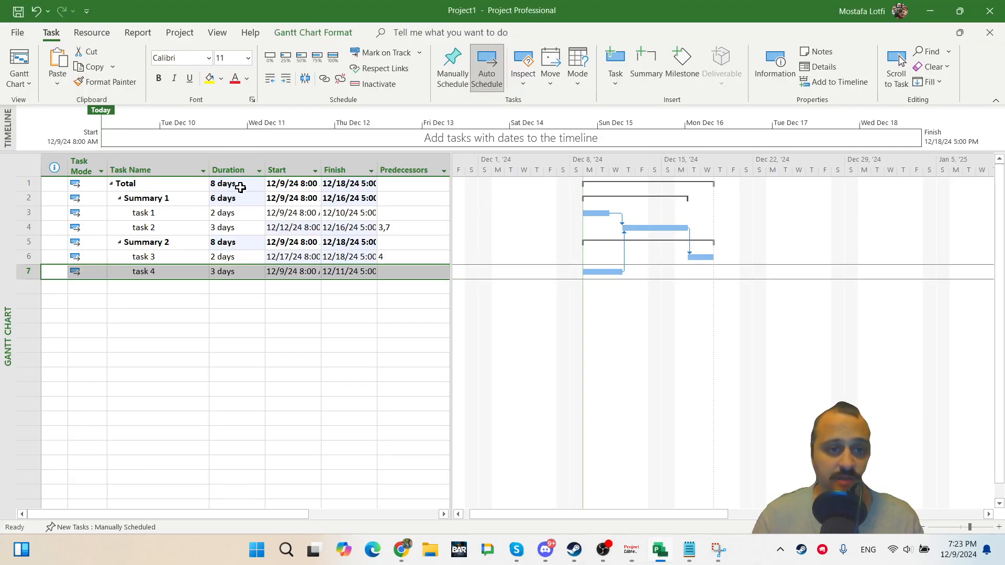
left_click(278, 169)
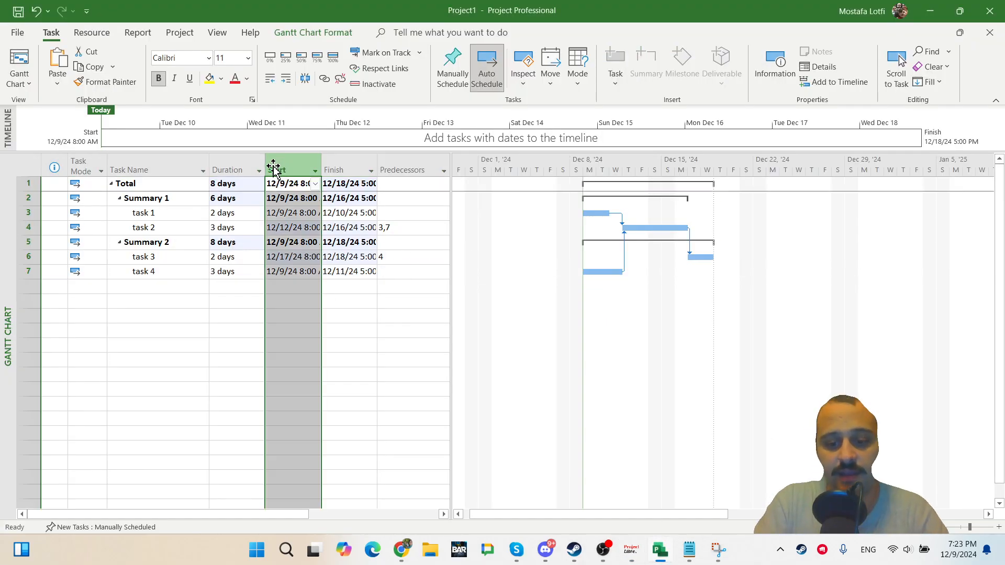
key("Insert")
type("text1")
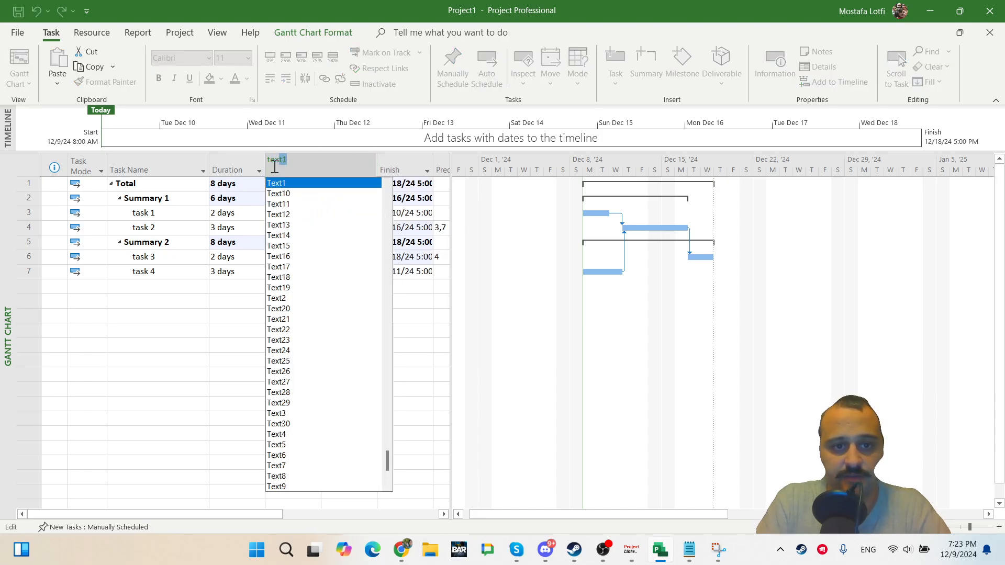
key("Return")
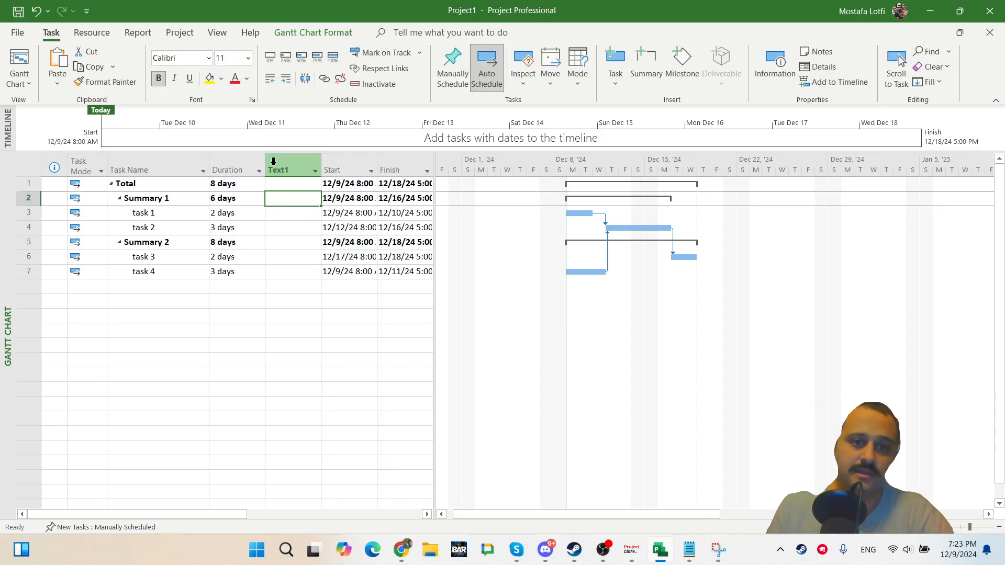
Explore the Text1 Custom Fields settings, including its formula and graphical indicators dialogs, without saving changes.
right_click(274, 168)
left_click(322, 370)
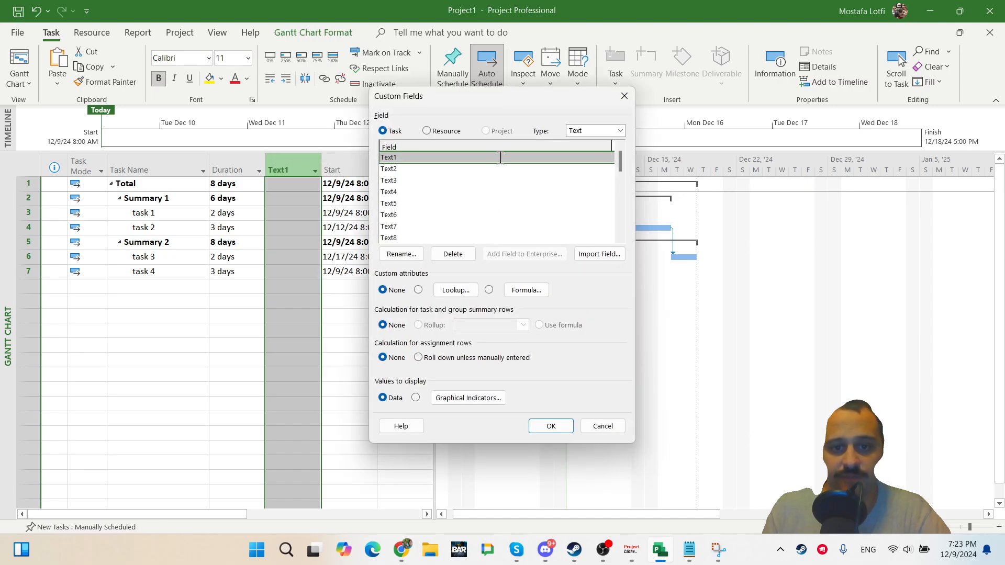
left_click(523, 290)
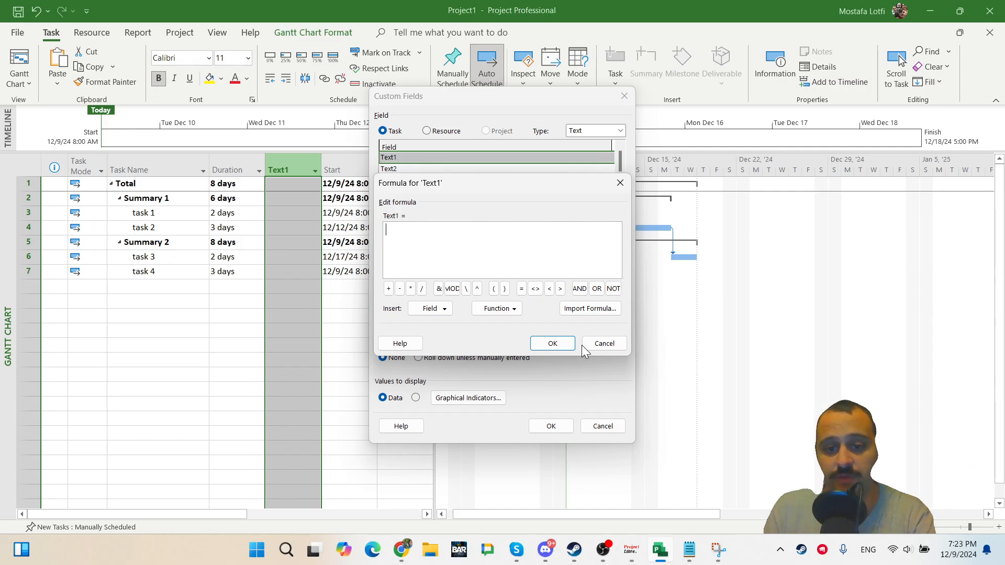
left_click(623, 344)
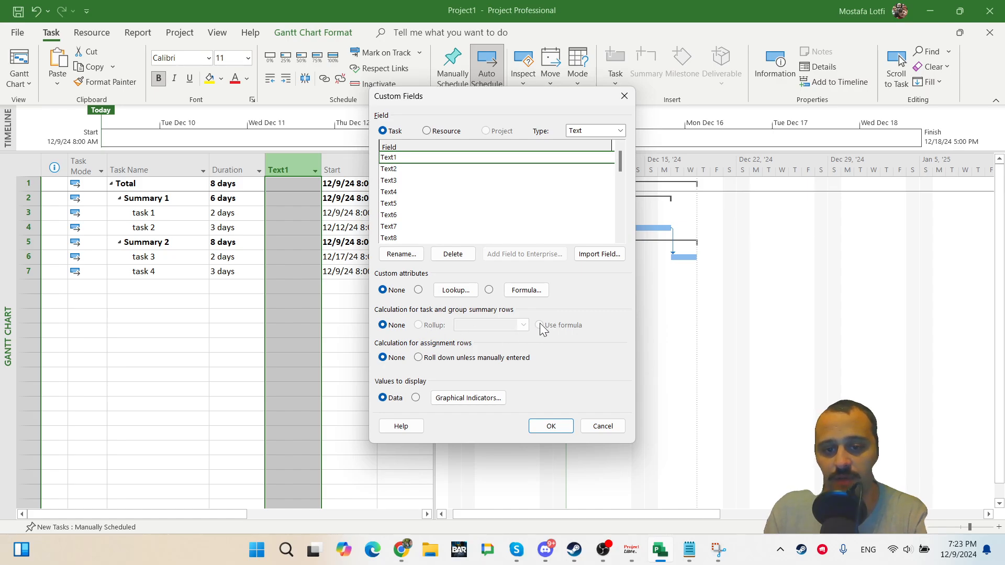
left_click(418, 359)
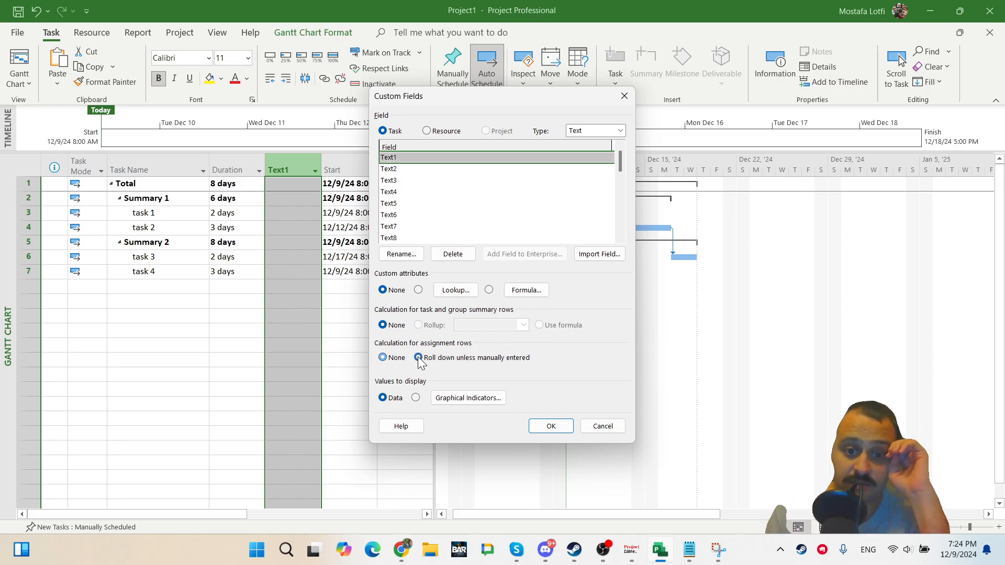
left_click(382, 359)
left_click(489, 397)
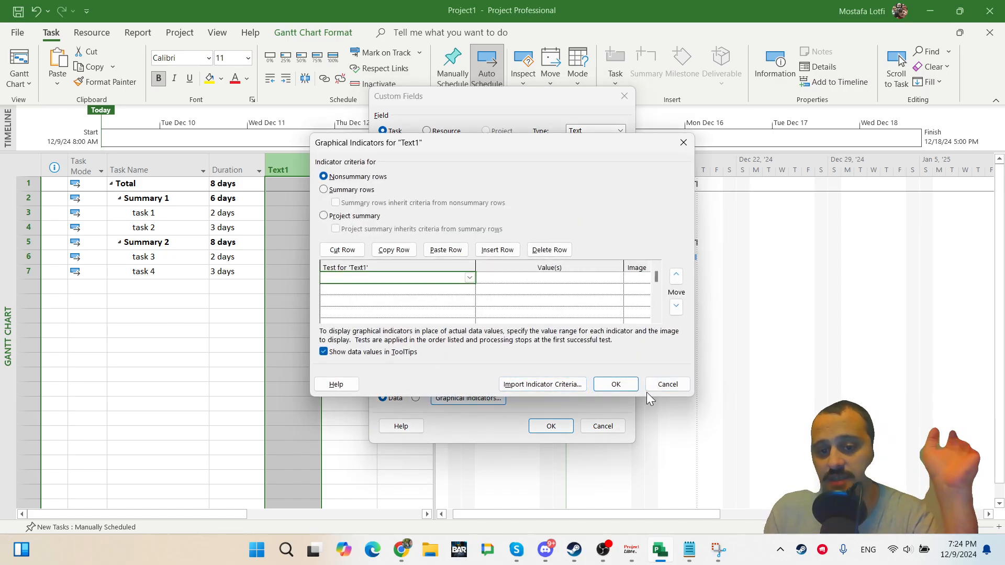
left_click(672, 387)
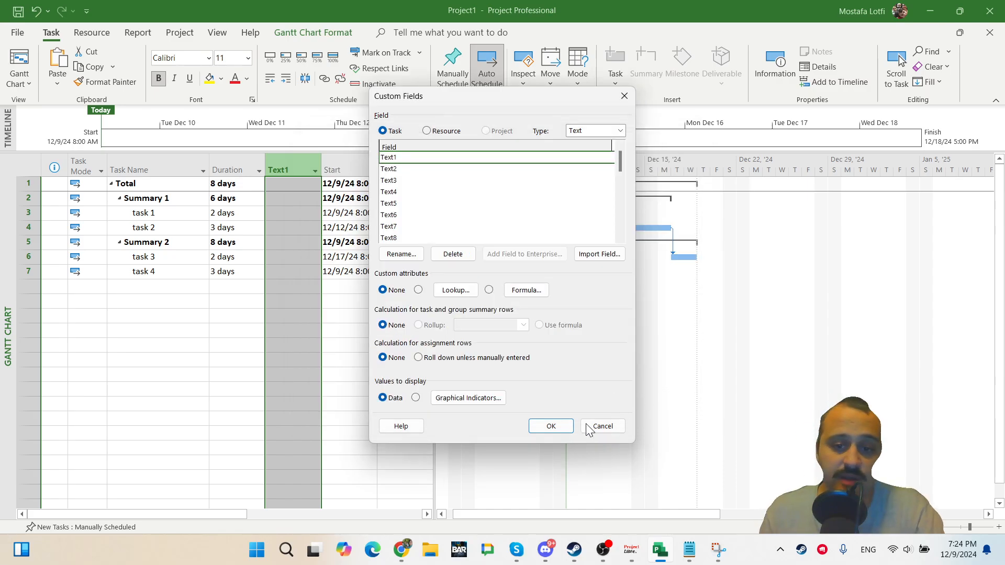
left_click(597, 428)
Switch back to ProjectLibre and inspect the Text1 column's context menu options.
left_click(343, 316)
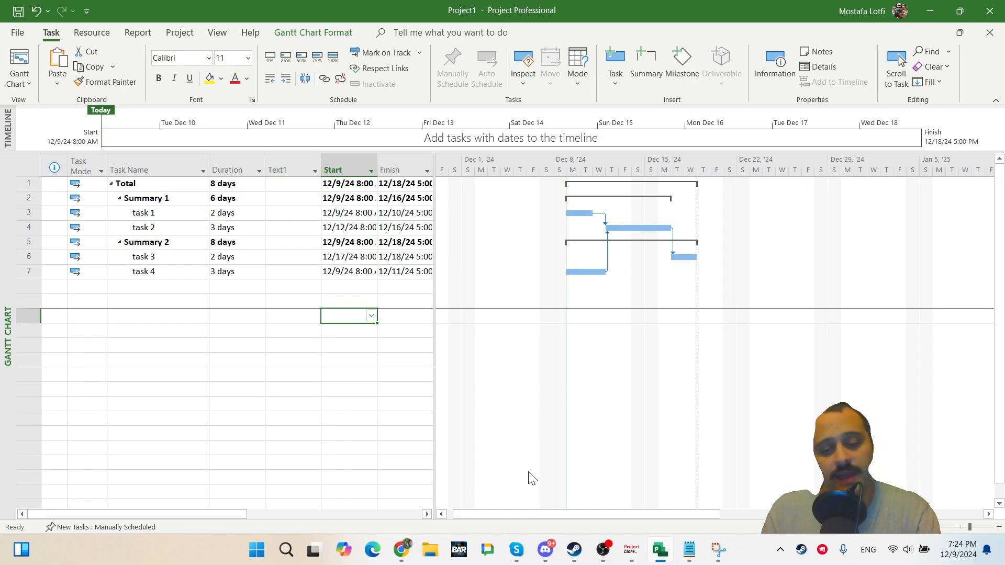
left_click(632, 551)
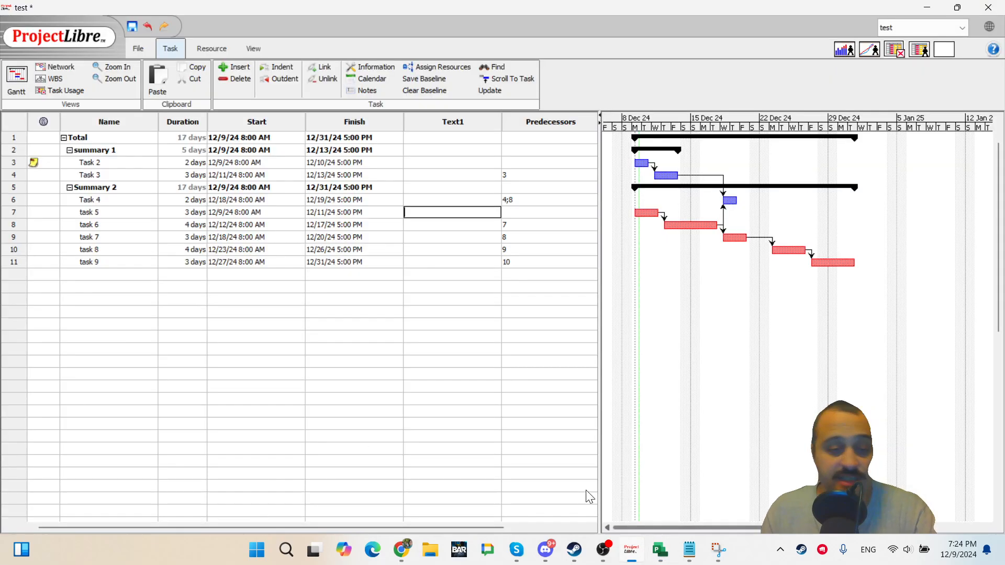
right_click(439, 115)
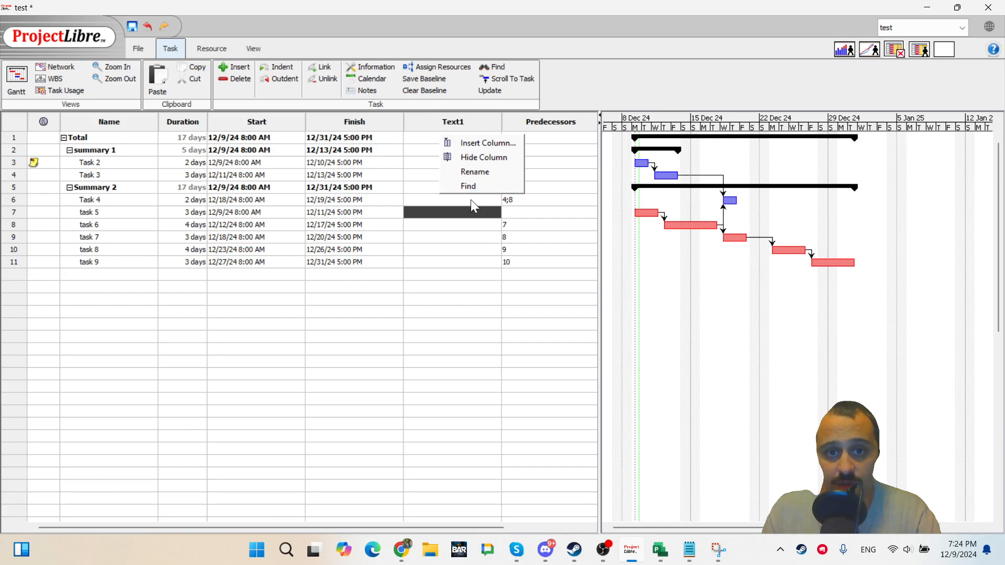
left_click(379, 154)
left_click(439, 125)
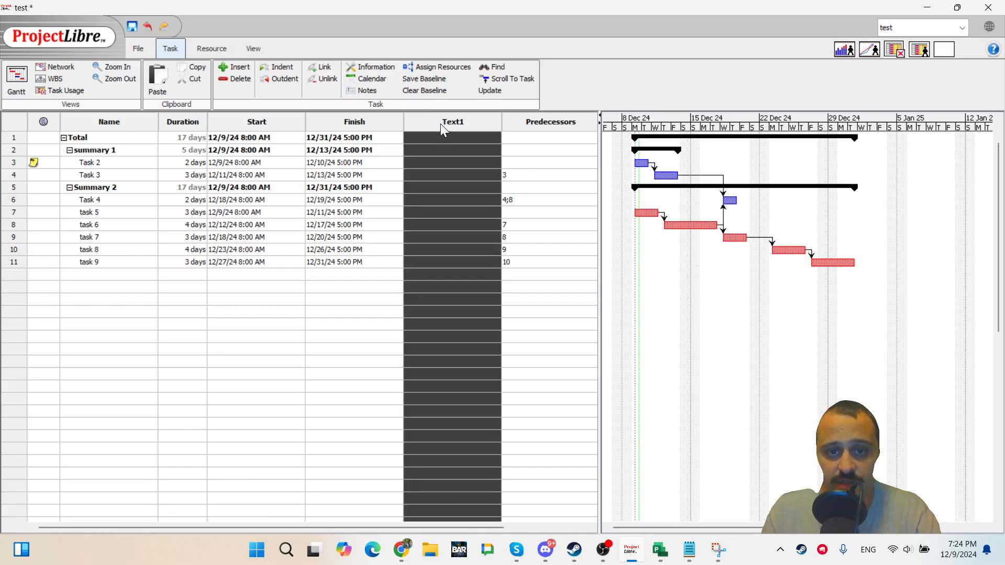
left_click(428, 174)
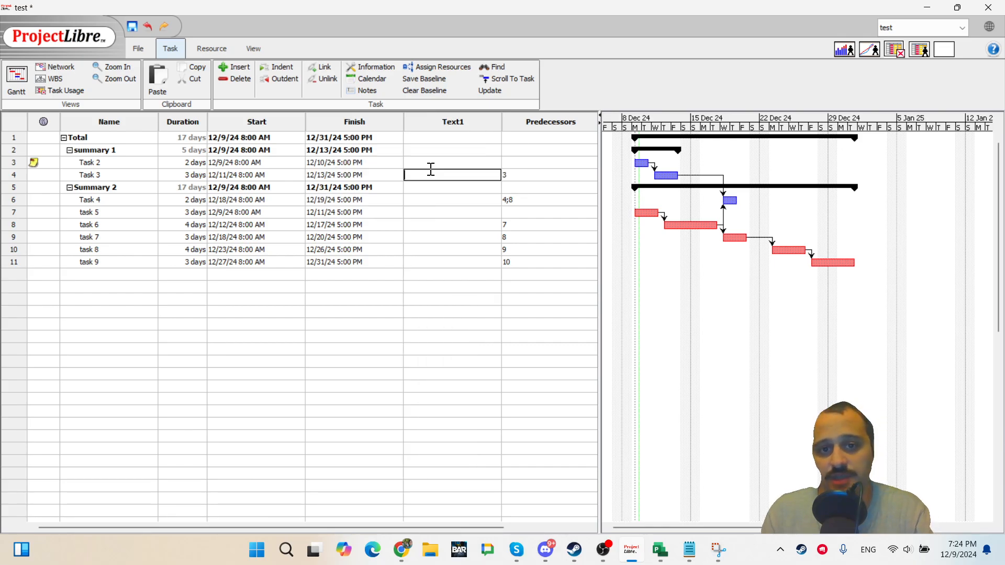
Insert a Duration1 column before the Text1 column.
left_click(473, 125)
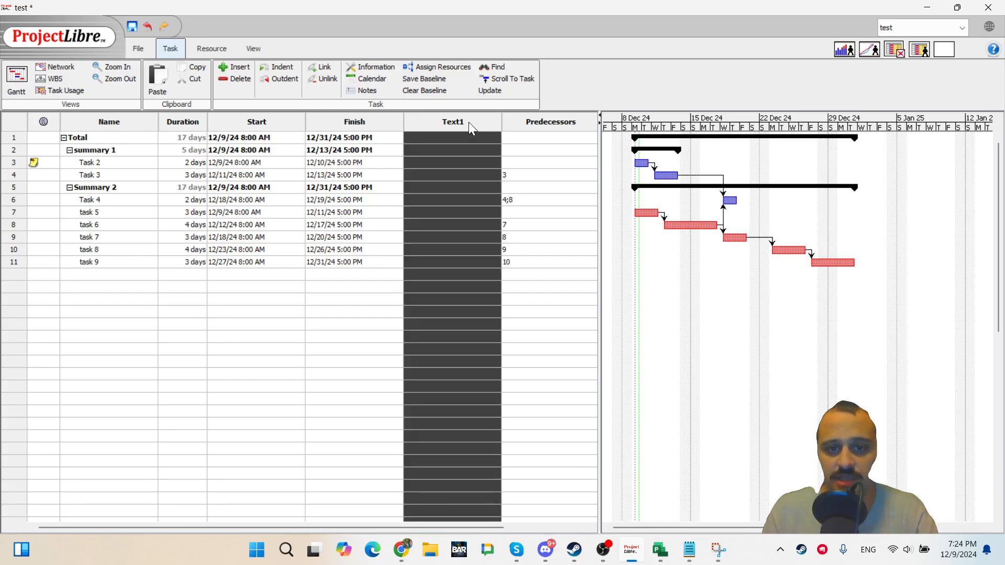
right_click(469, 122)
left_click(498, 151)
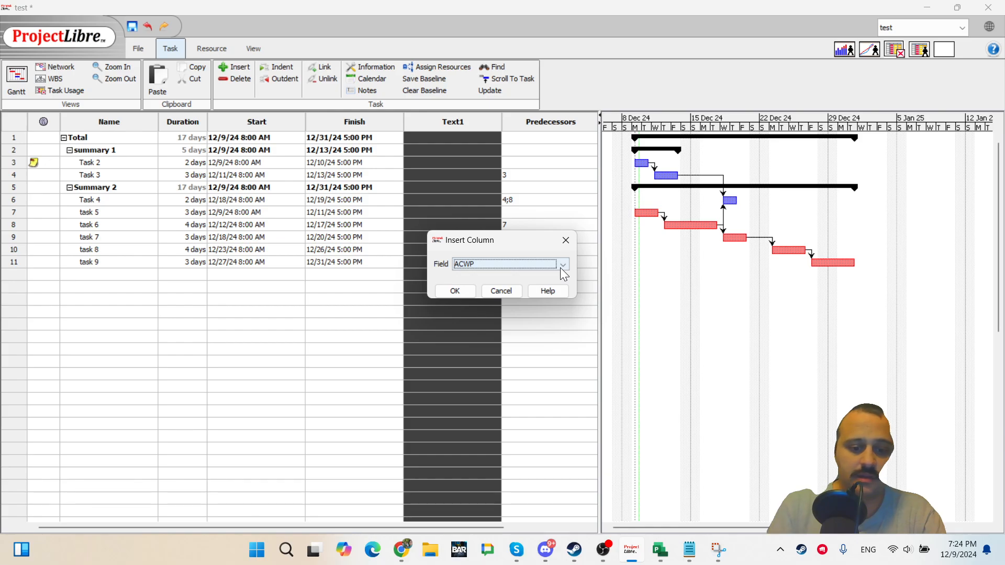
type("du")
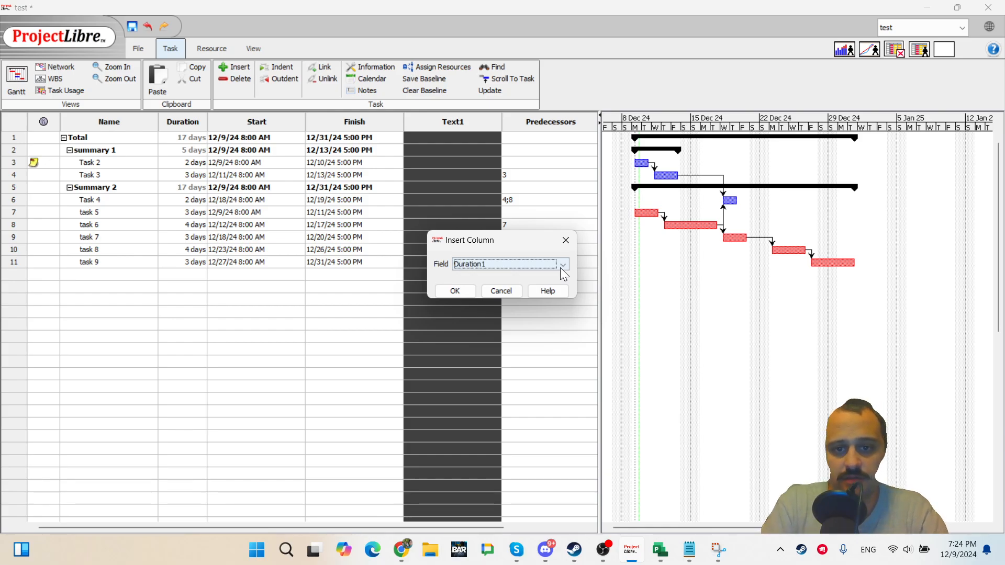
key("Return")
Enter 122 days as task 7's Duration1 value.
left_click(448, 237)
type("12312")
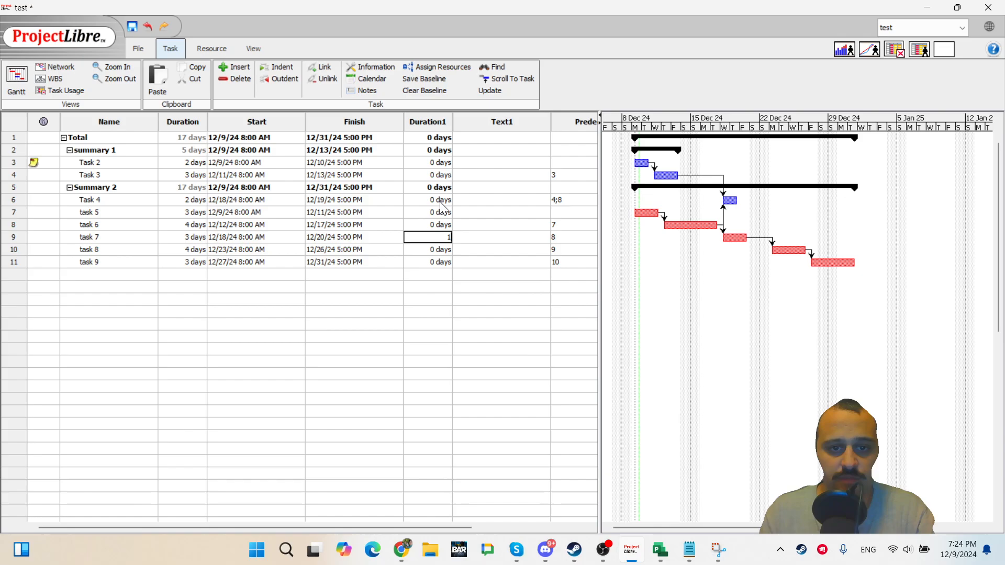
key("Return")
key("Return")
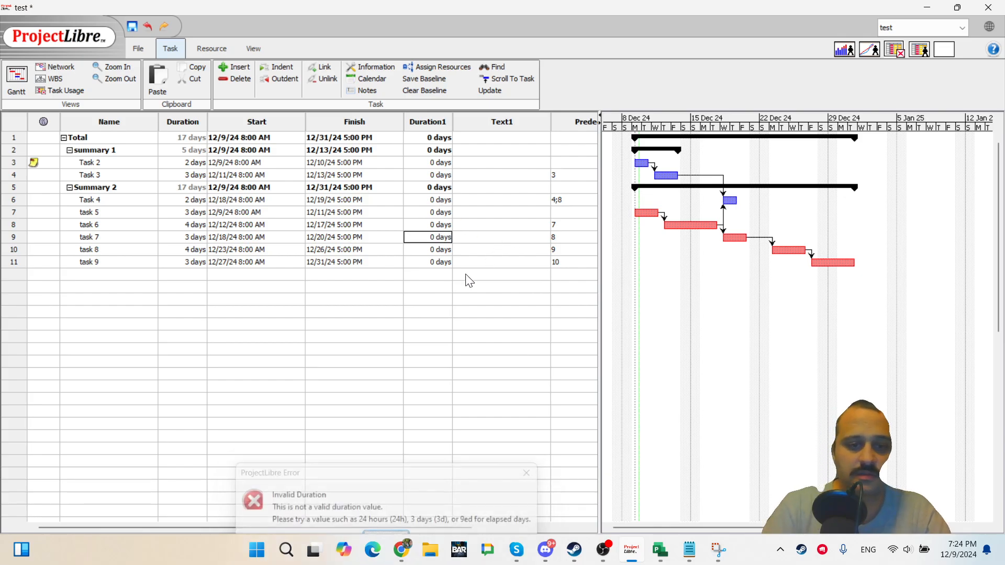
key("BackSpace")
key("BackSpace")
key("BackSpace")
type("2")
key("Return")
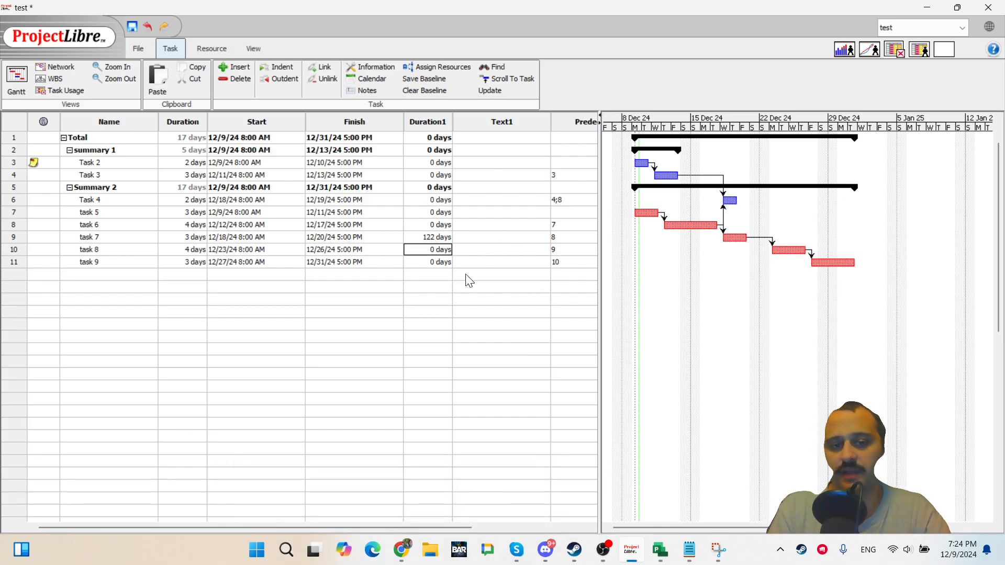
Hide the Duration1 column.
left_click(425, 122)
right_click(426, 138)
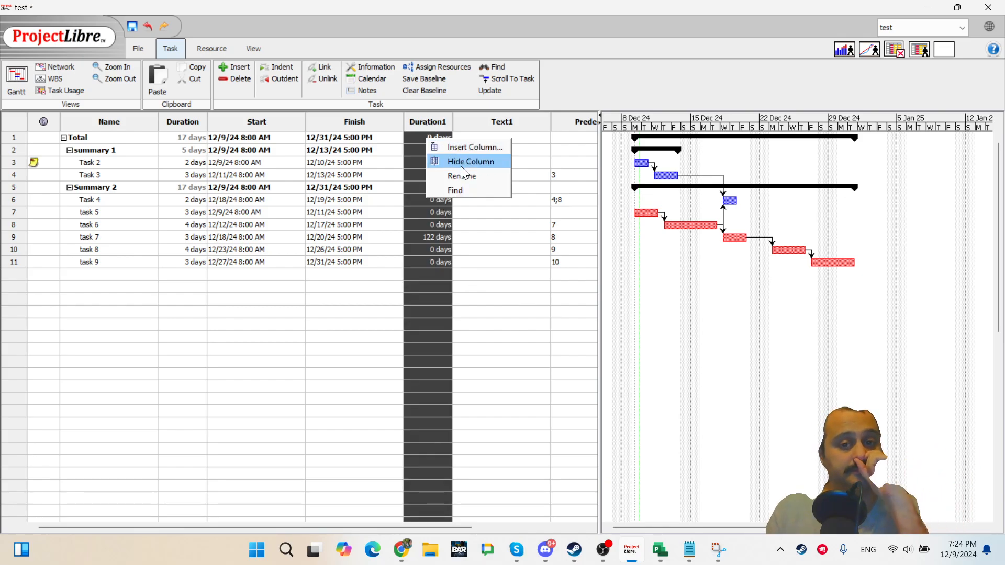
left_click(468, 163)
Open the Find dialog on the Text1 column, close it, and hide the Text1 column.
left_click(439, 120)
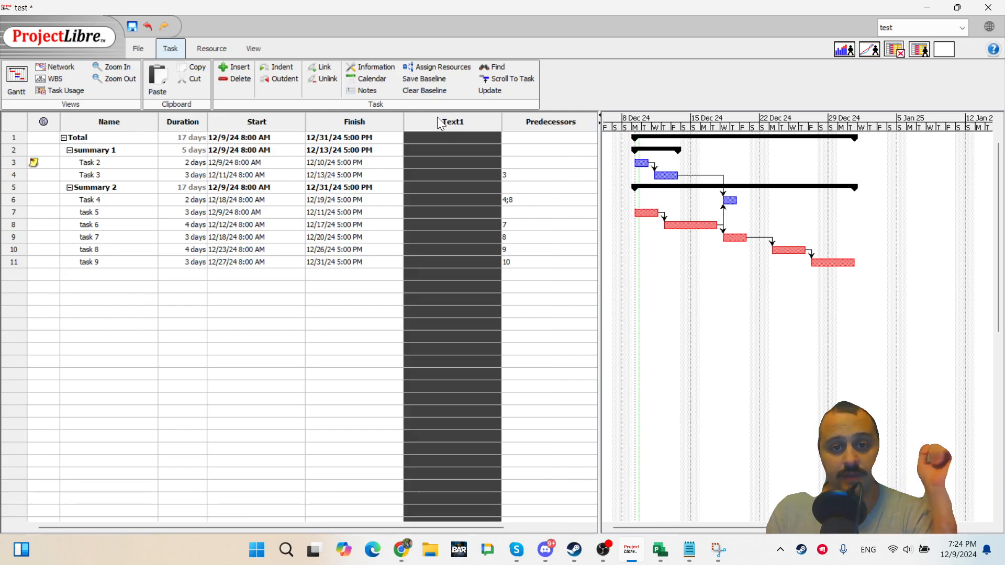
right_click(434, 139)
left_click(461, 191)
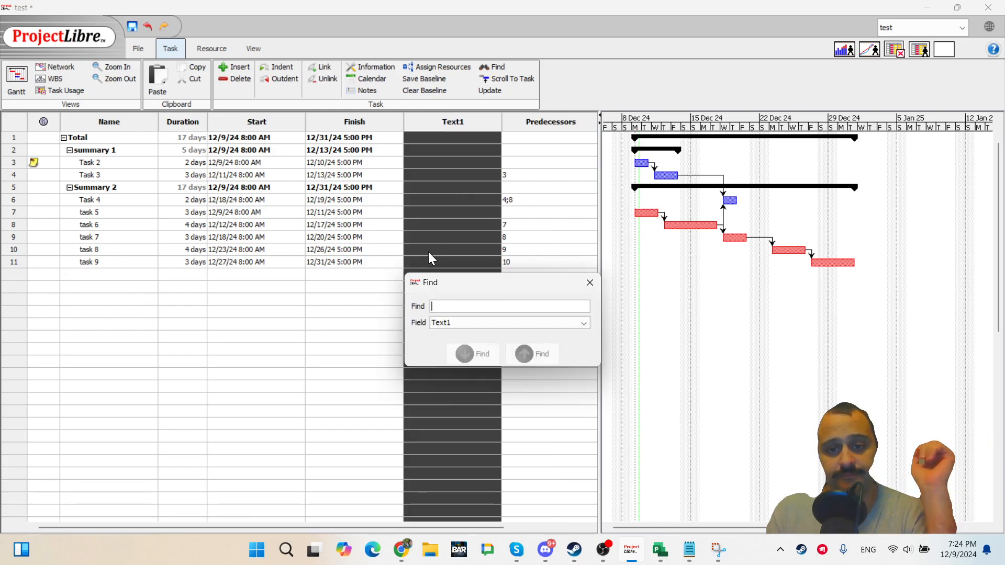
left_click(590, 283)
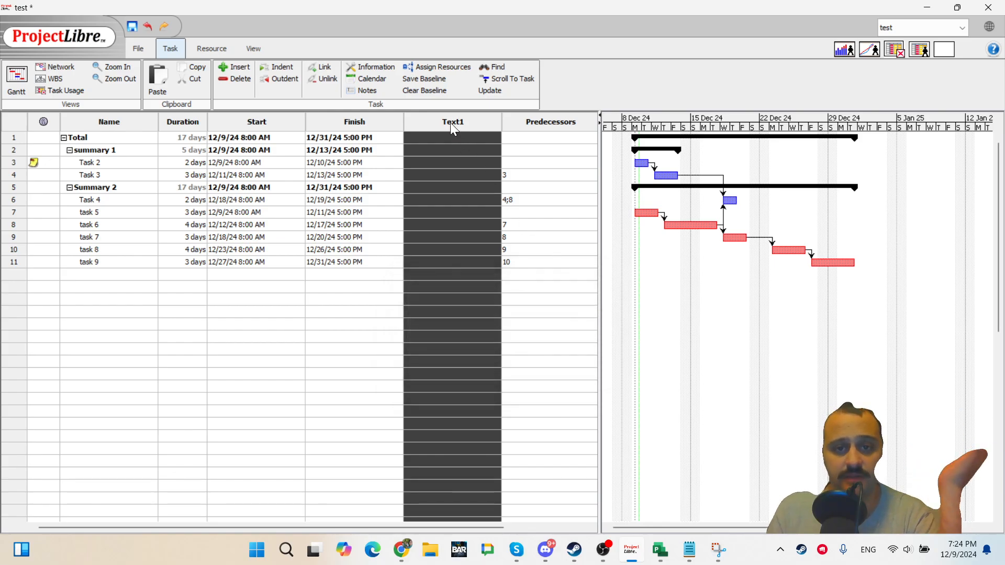
right_click(450, 141)
left_click(481, 165)
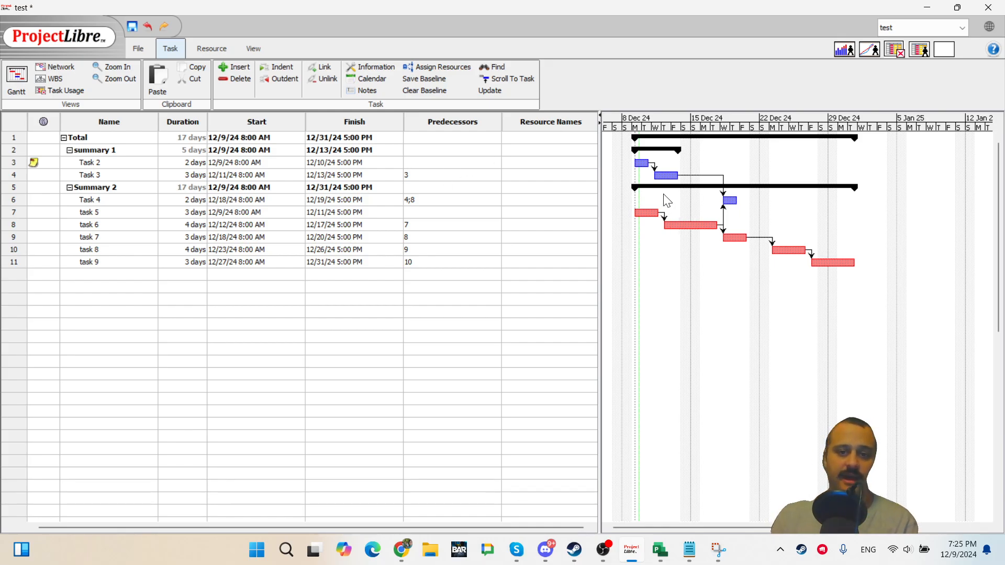
Shift task 5's bar one day later and undo the move.
mouse_move(646, 212)
left_mouse_down()
mouse_move(664, 176)
mouse_move(657, 213)
left_mouse_up()
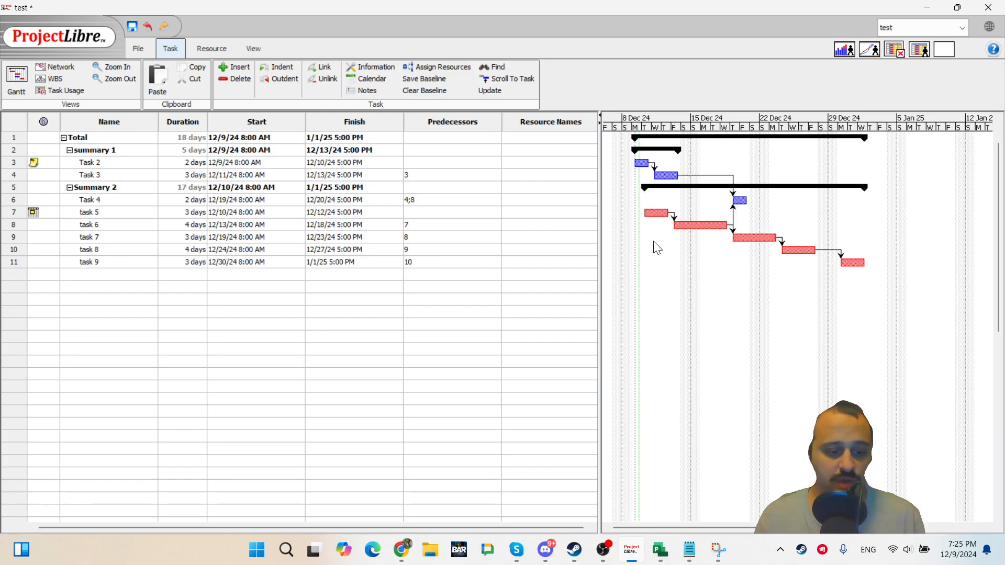
key("ctrl+z")
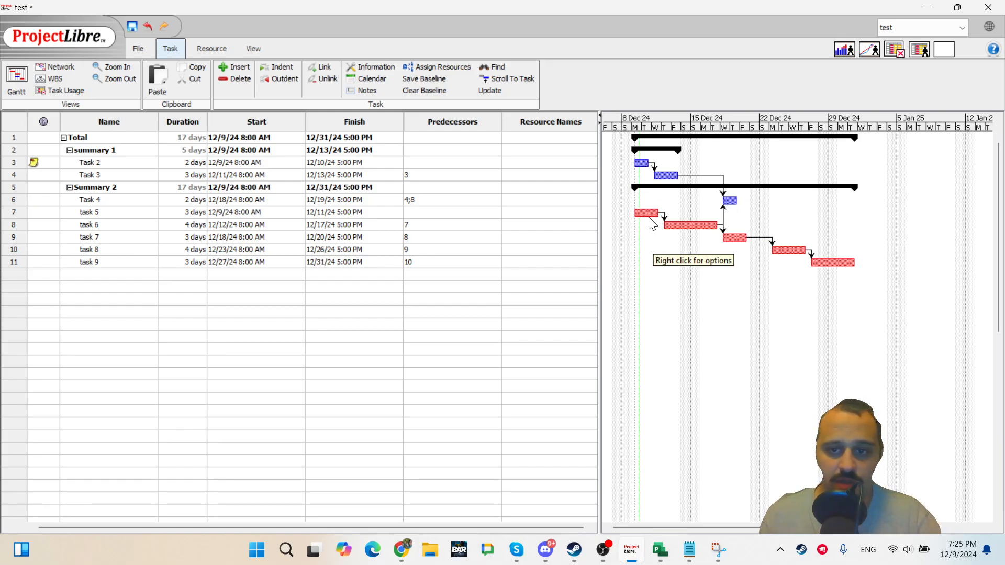
Try twice to link task 5 to Task 3 by connecting their Gantt bars.
left_click_drag(648, 213, 666, 176)
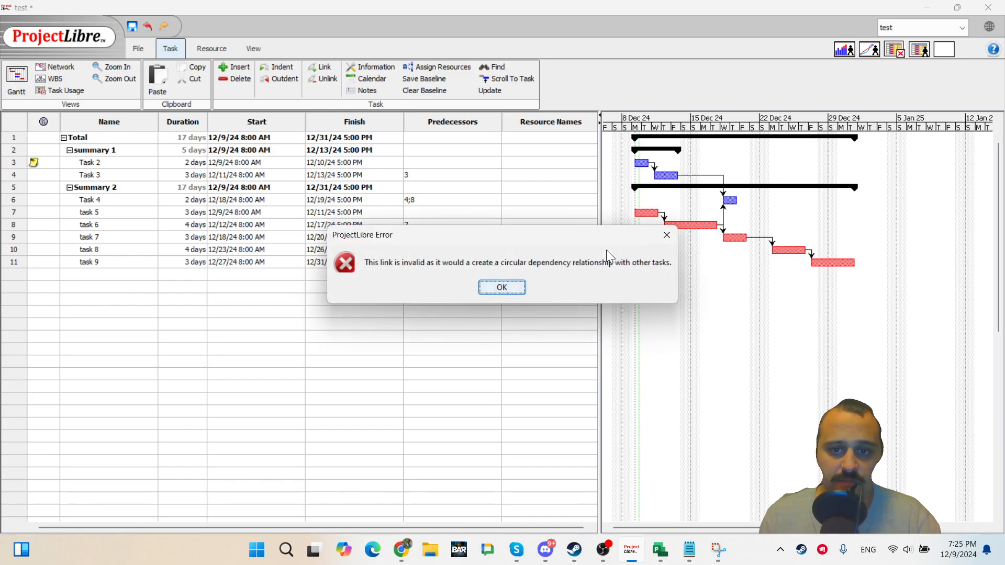
left_click(501, 288)
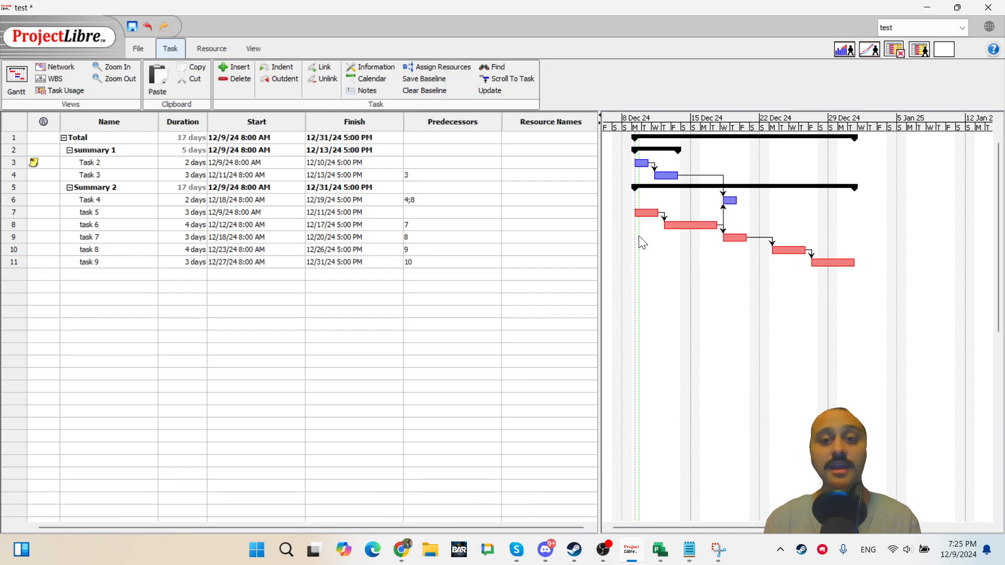
left_click_drag(647, 213, 667, 179)
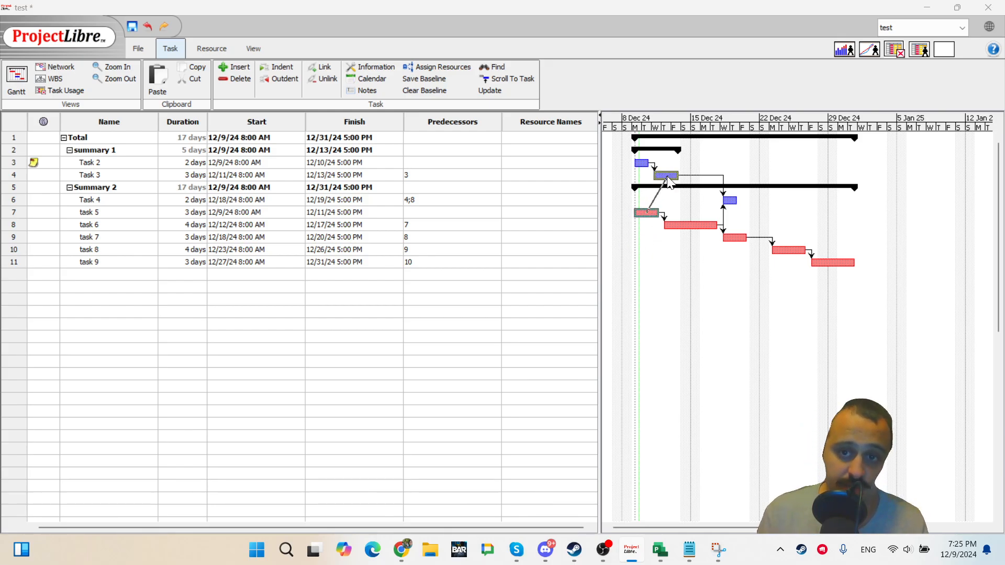
left_click(502, 288)
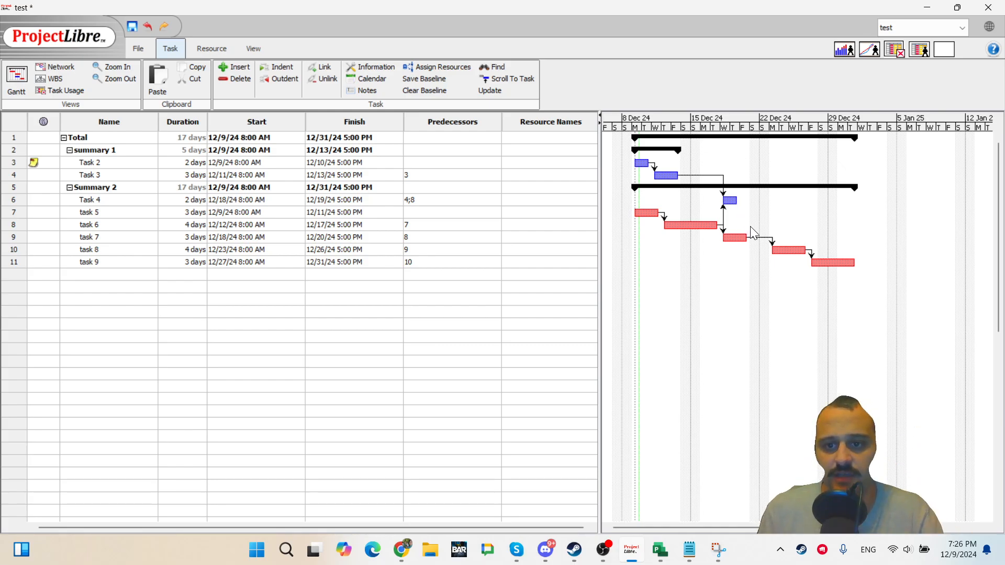
Widen the Gantt chart pane and zoom the timeline in and back out.
mouse_move(677, 526)
left_mouse_down()
mouse_move(809, 537)
mouse_move(681, 526)
left_mouse_up()
left_click(596, 270)
left_click_drag(599, 266, 418, 262)
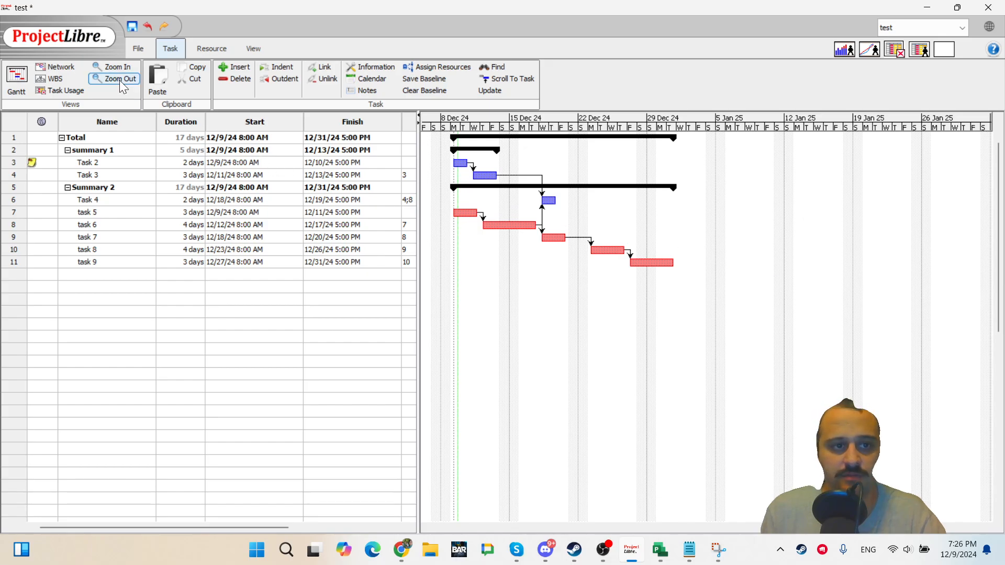
left_click(112, 68)
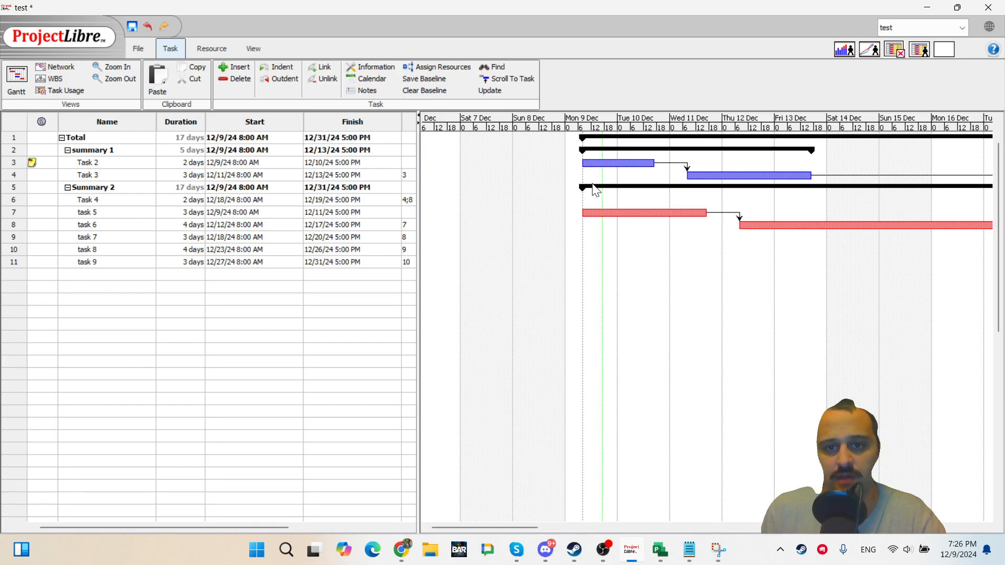
left_click(108, 78)
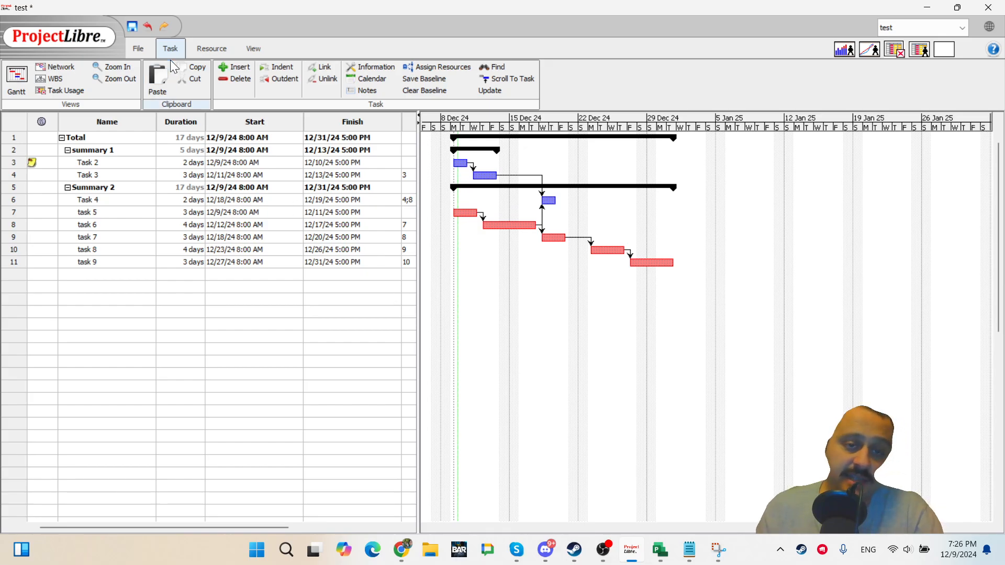
Open the Resources view and add resources named Resource group 1, r1 and r2.
left_click(212, 48)
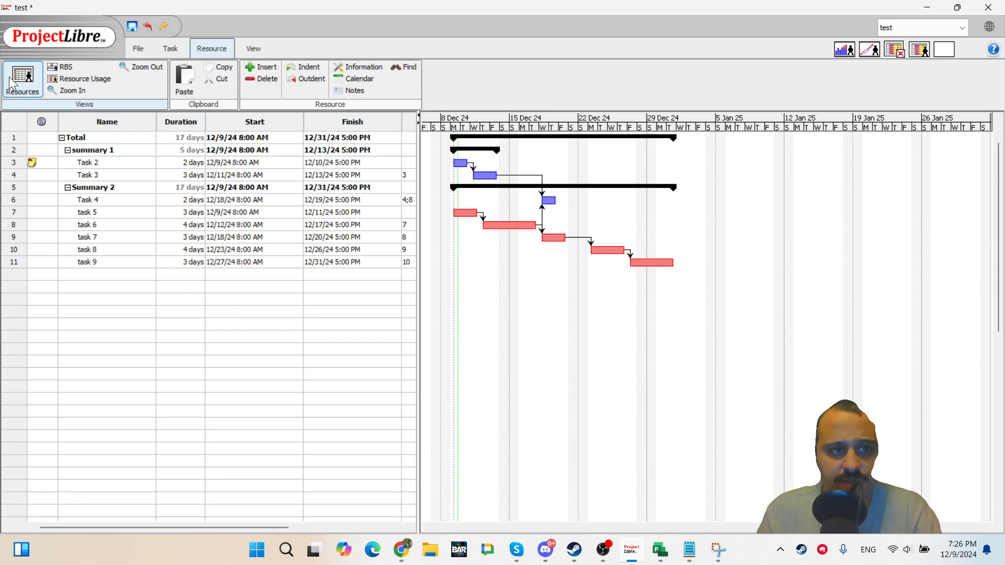
left_click(23, 93)
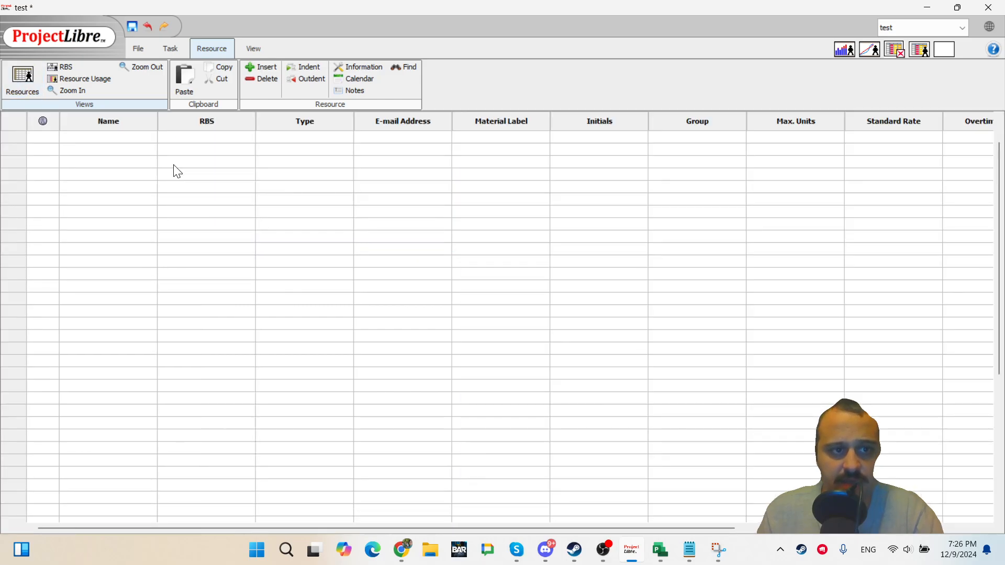
left_click(110, 138)
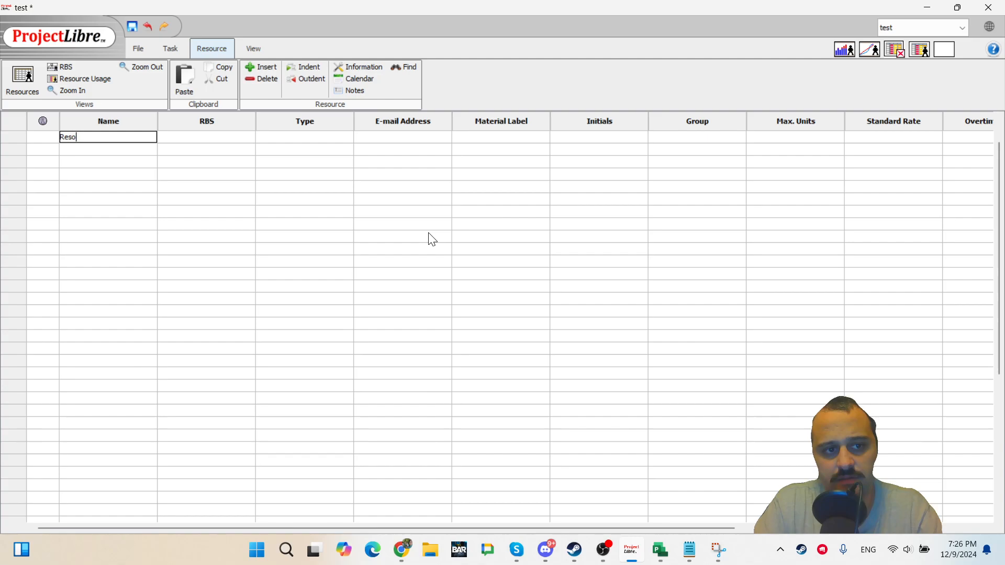
type("Resource group 1")
key("Return")
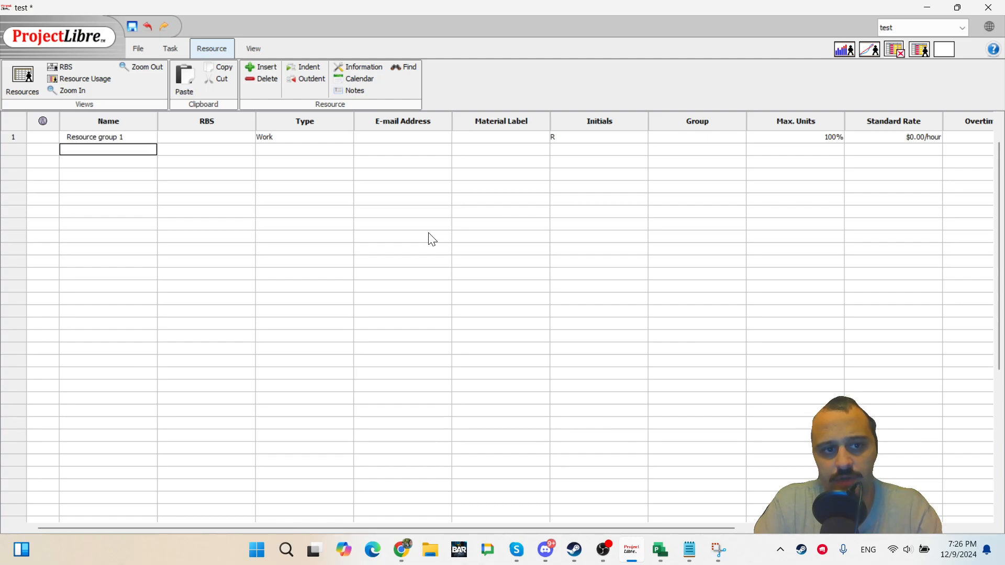
type("r1")
key("Return")
type("r2")
key("Return")
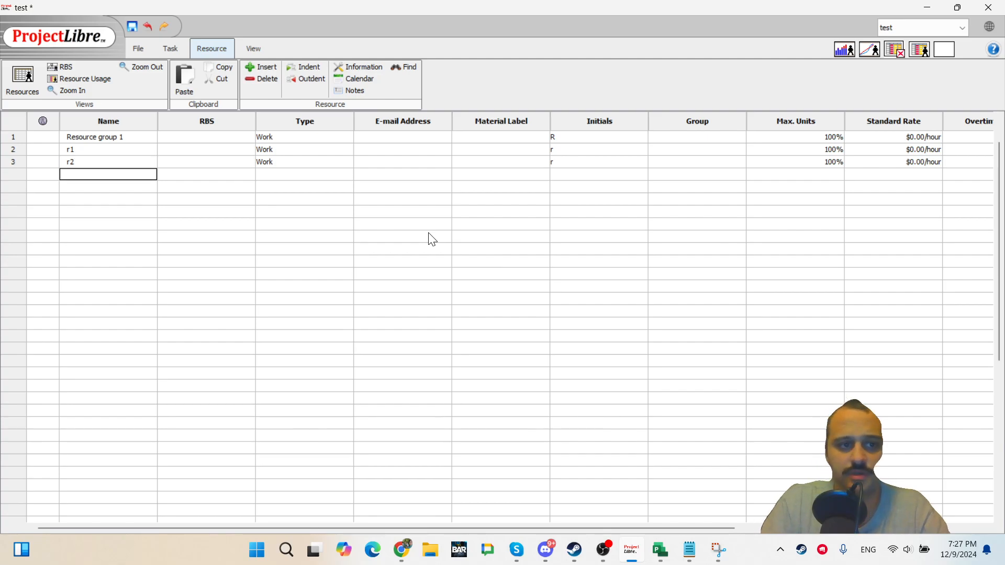
Indent r1 and r2 under Resource group 1.
key("Up")
key("Up")
key("shift+Down")
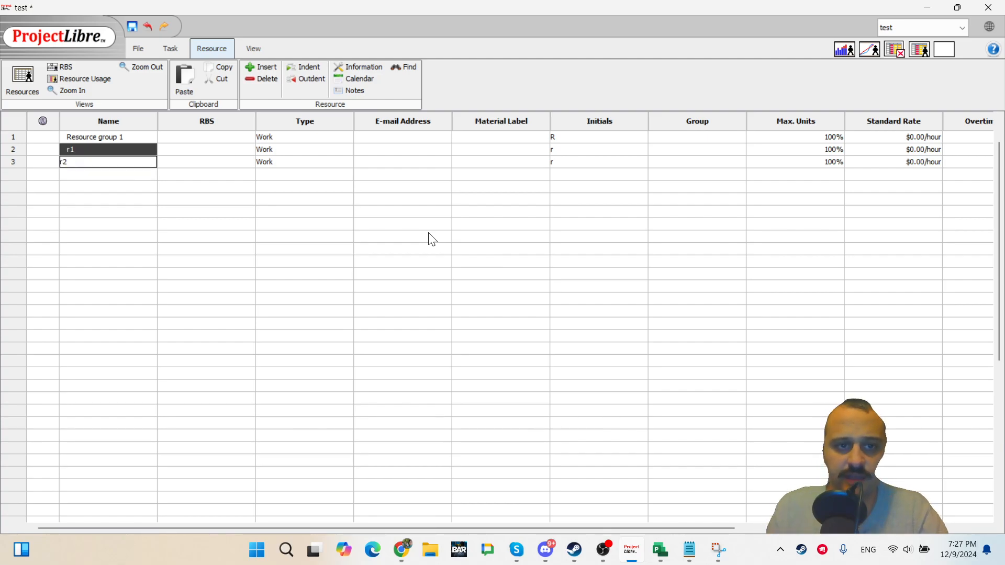
left_click(312, 73)
Set Resource group 1's type to Material.
left_click(304, 212)
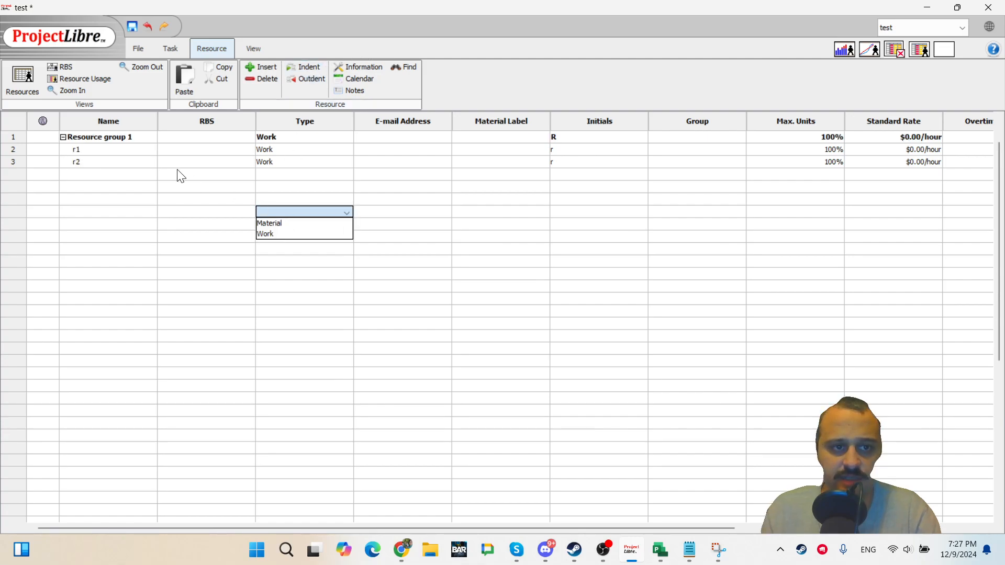
left_click(283, 139)
left_click(346, 137)
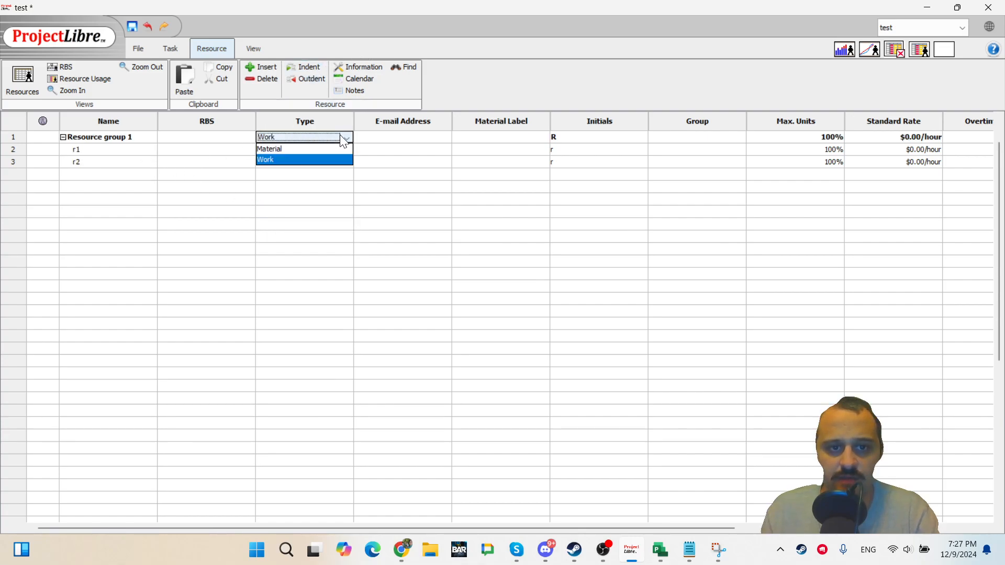
left_click(322, 149)
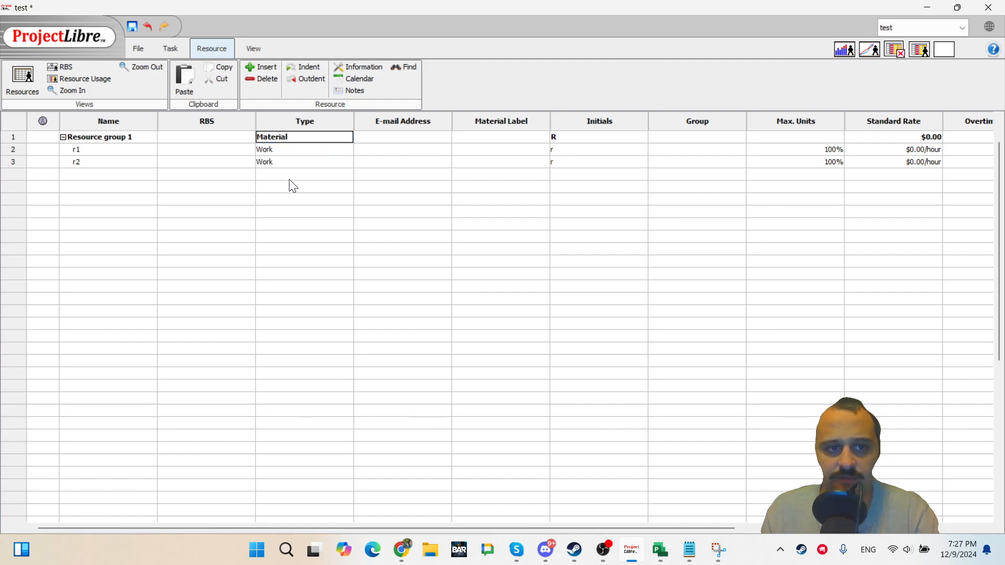
Set Resource group 1's type back to Work.
left_click(289, 178)
left_click(130, 140)
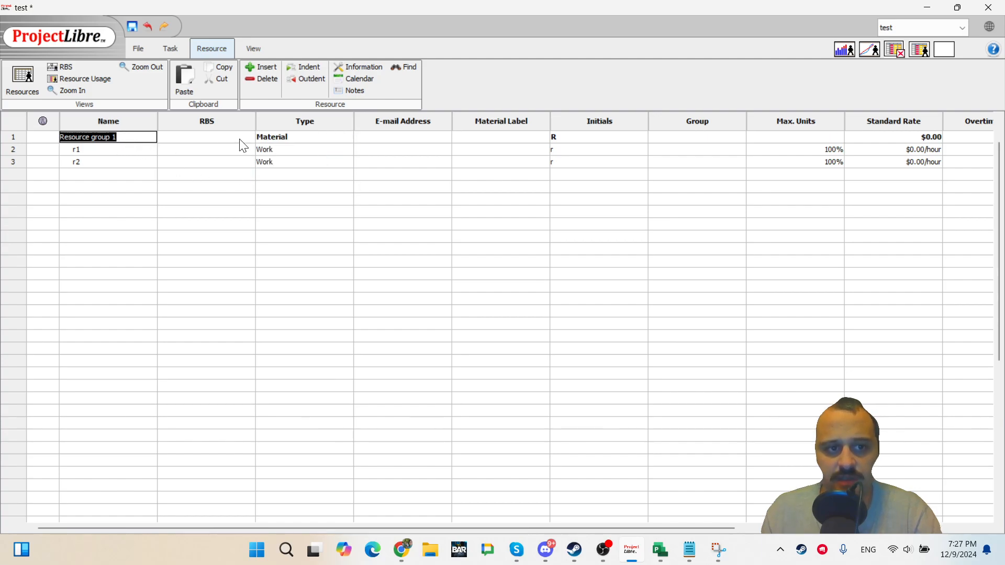
left_click(277, 161)
left_click(321, 139)
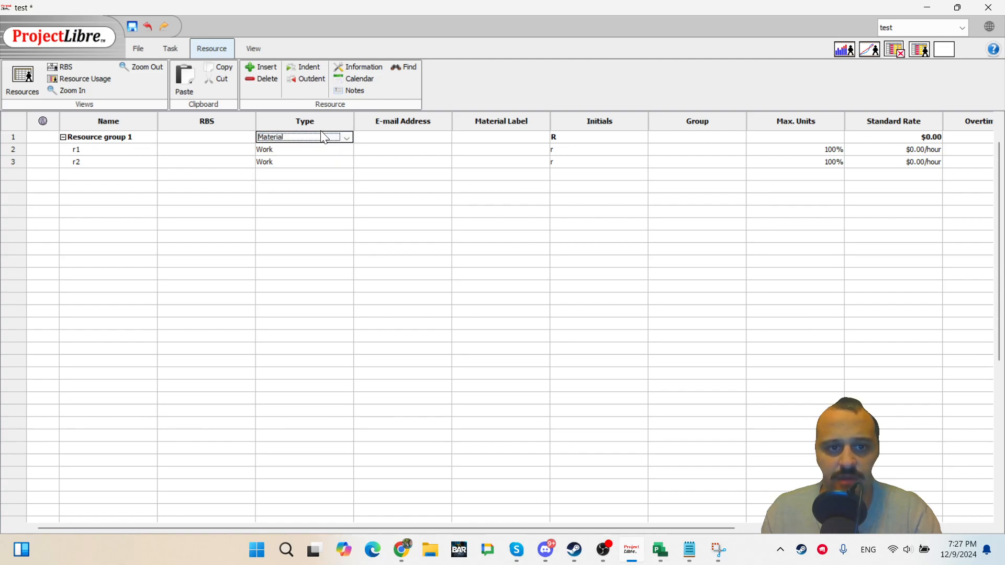
left_click(347, 138)
left_click(314, 162)
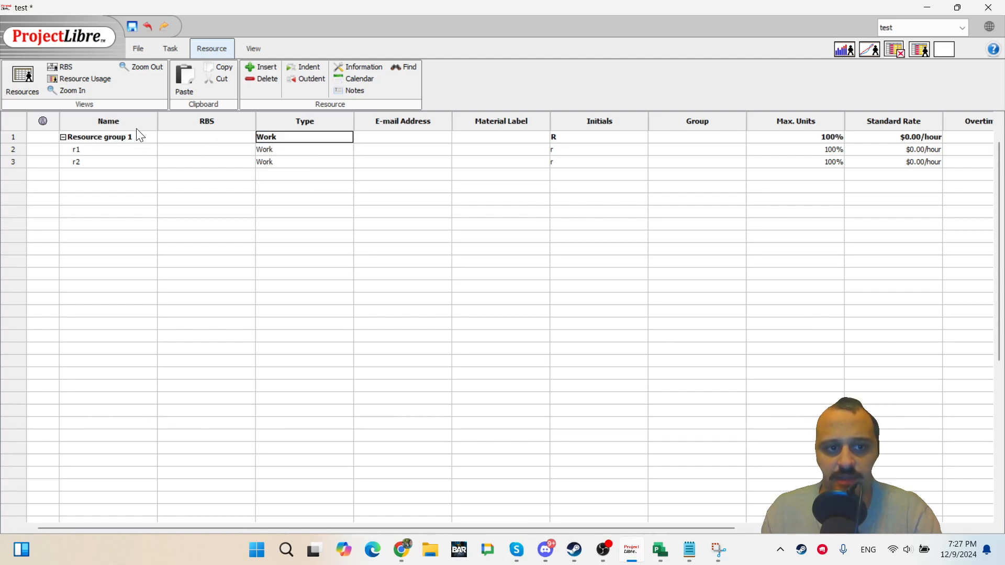
Outdent r1 and r2 so they are no longer under Resource group 1.
left_click(101, 151)
left_click(119, 188)
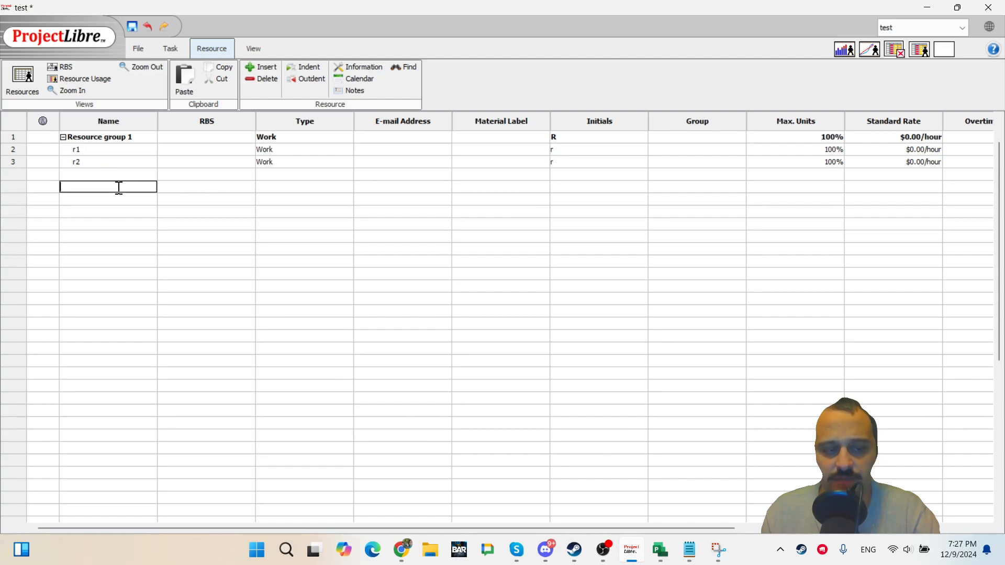
double_click(113, 151)
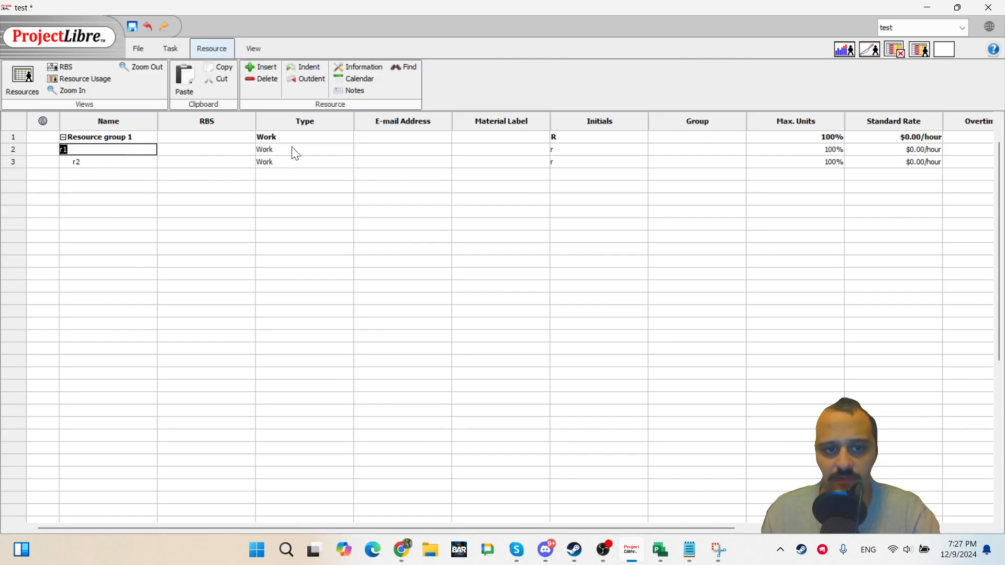
left_click(120, 191)
double_click(116, 150)
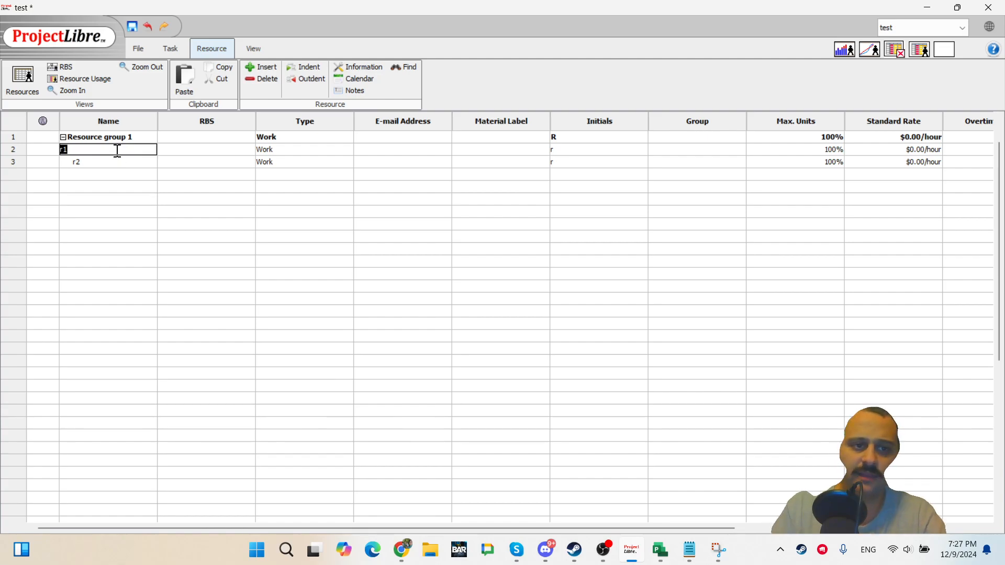
key("shift+Down")
key("shift+Down")
key("shift+Up")
key("F2")
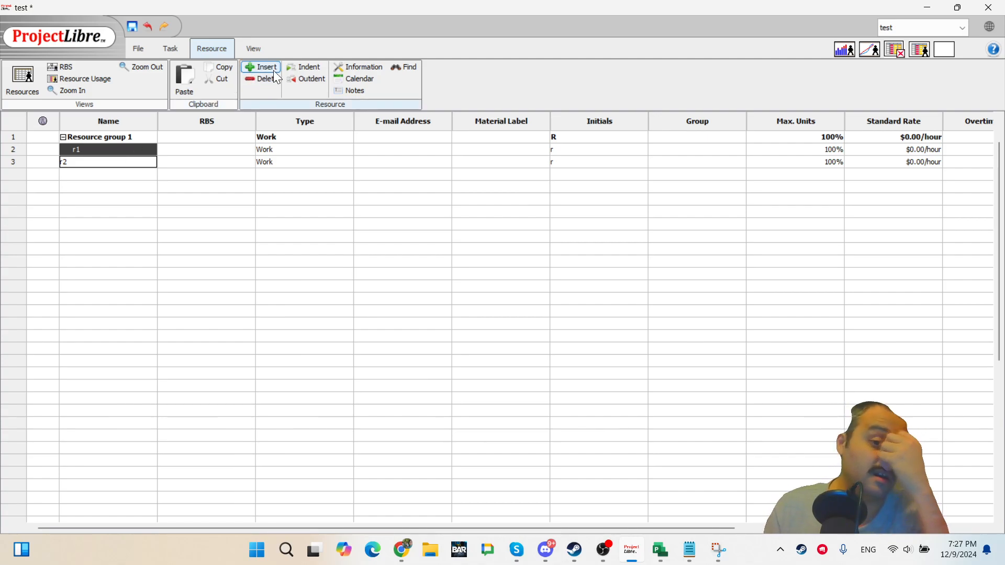
left_click(290, 76)
left_click(265, 213)
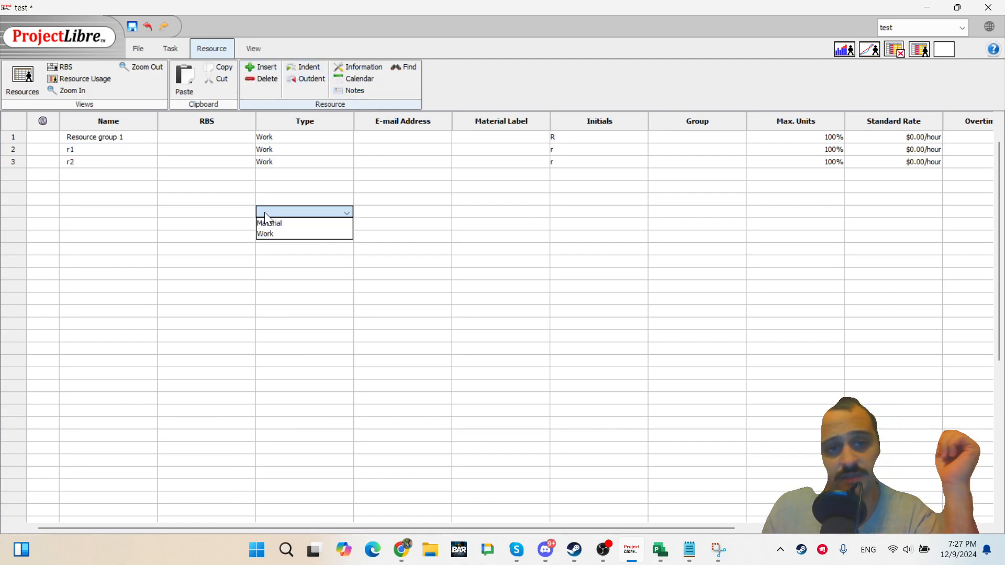
left_click(290, 151)
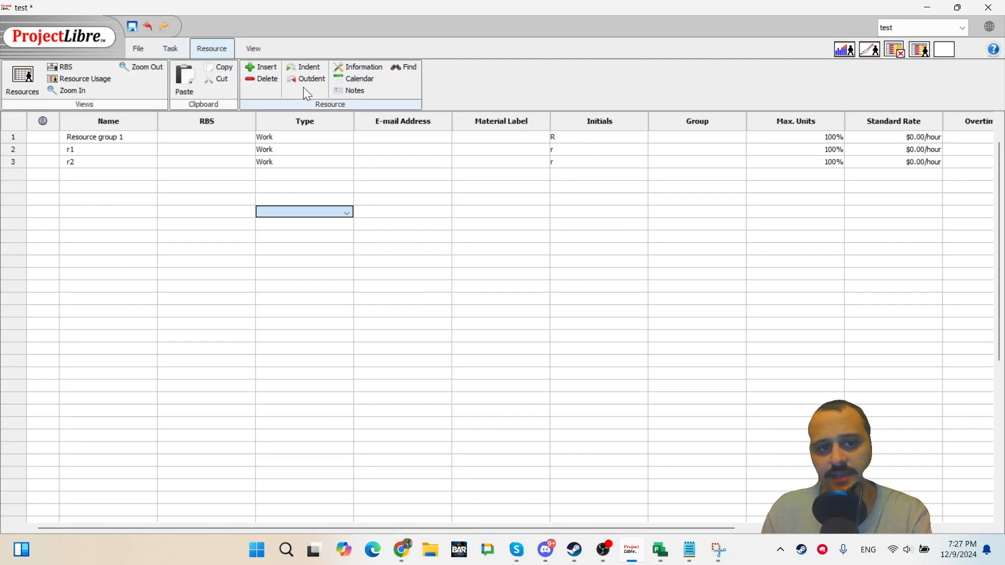
View the resources in the RBS chart, return to the resource sheet and review Resource group 1's type options.
left_click(61, 66)
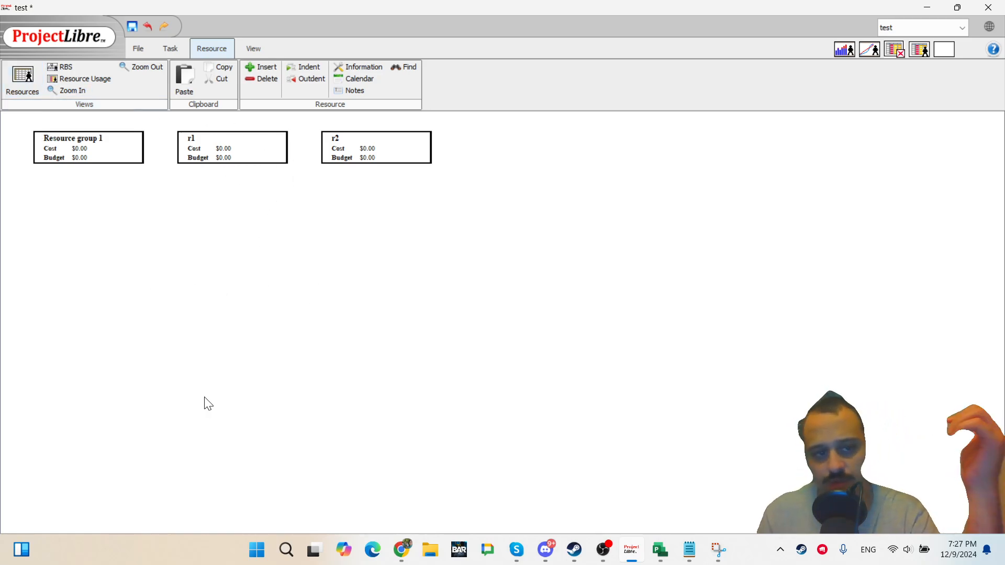
left_click(27, 80)
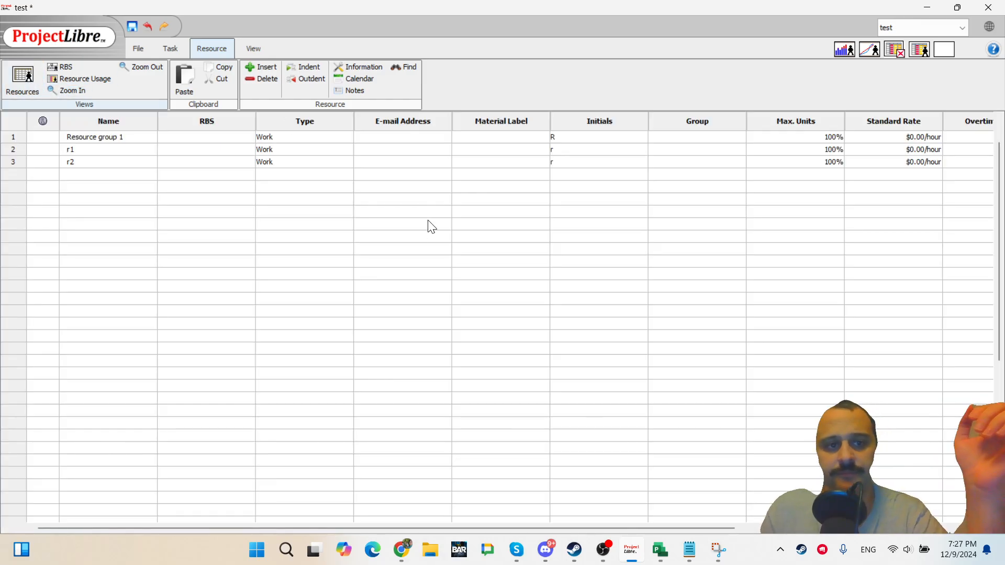
left_click(295, 138)
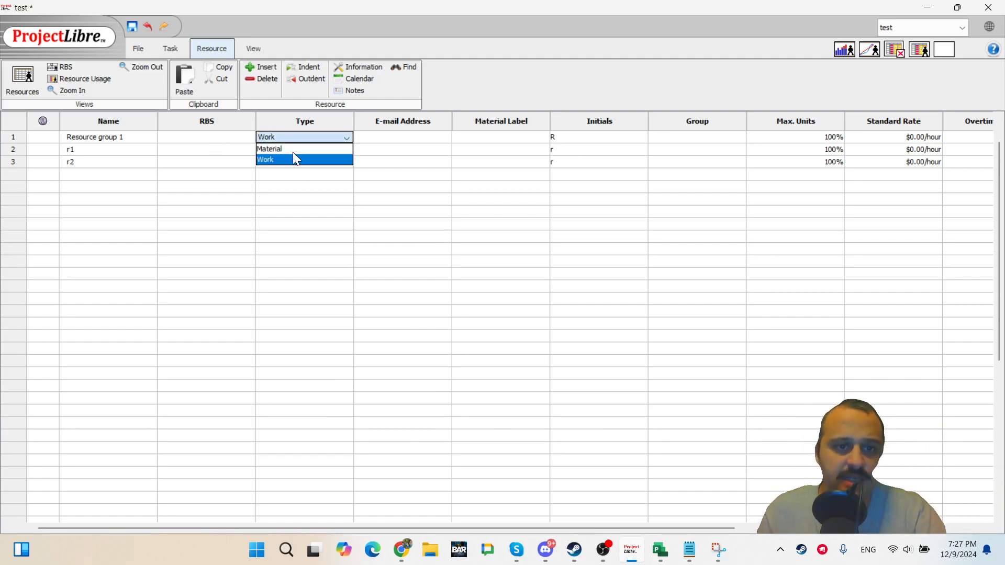
left_click(348, 169)
left_click(389, 138)
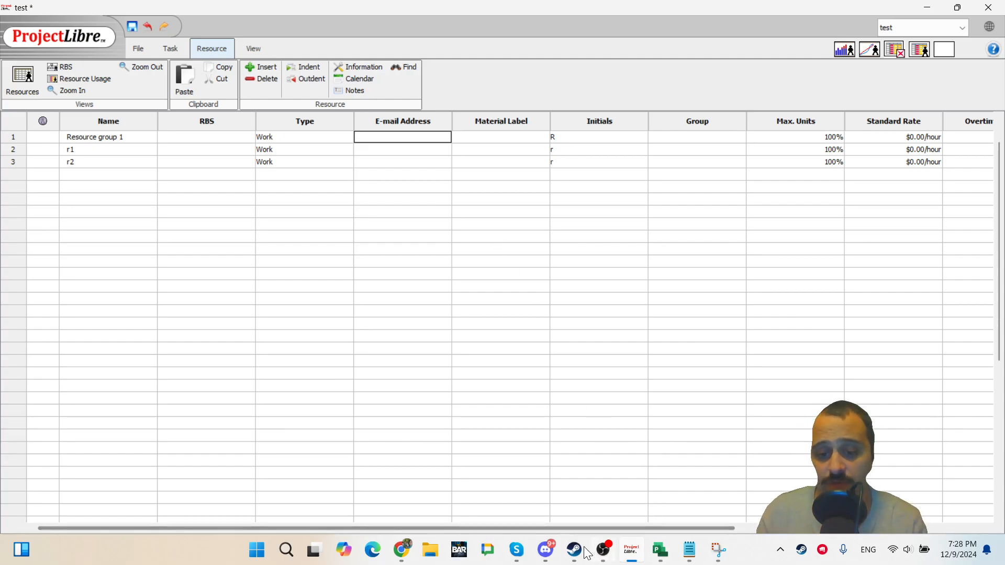
Switch to the browser, open the Microsoft Project Problems video from the Project Management Tools Review playlist, then return.
left_click(401, 550)
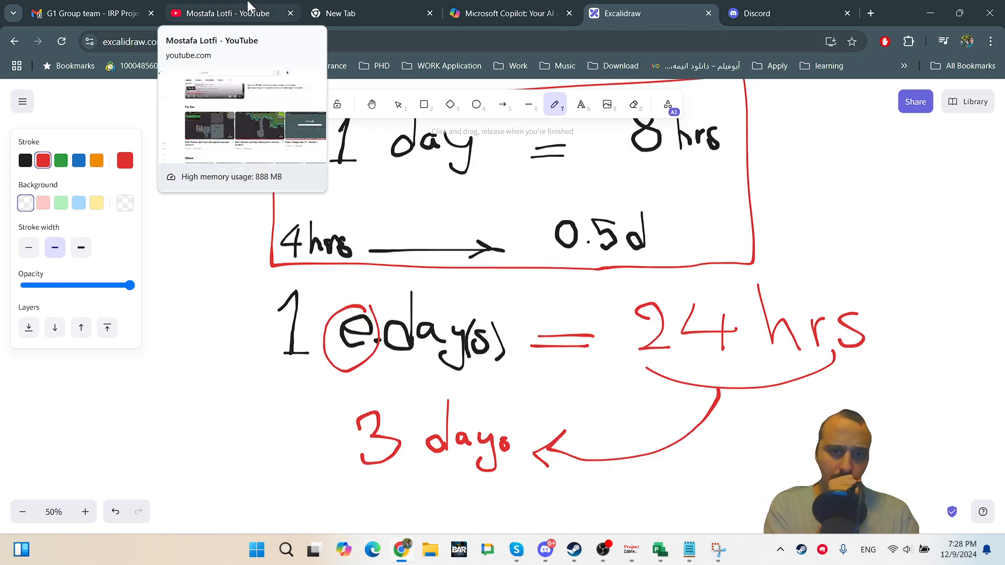
left_click(250, 6)
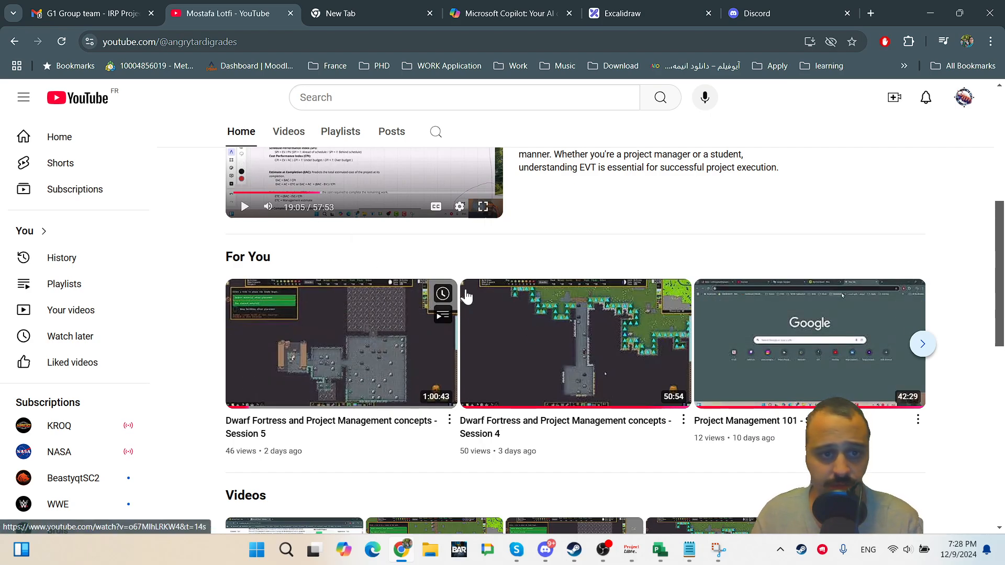
scroll(466, 296, "up", 6)
left_click(341, 381)
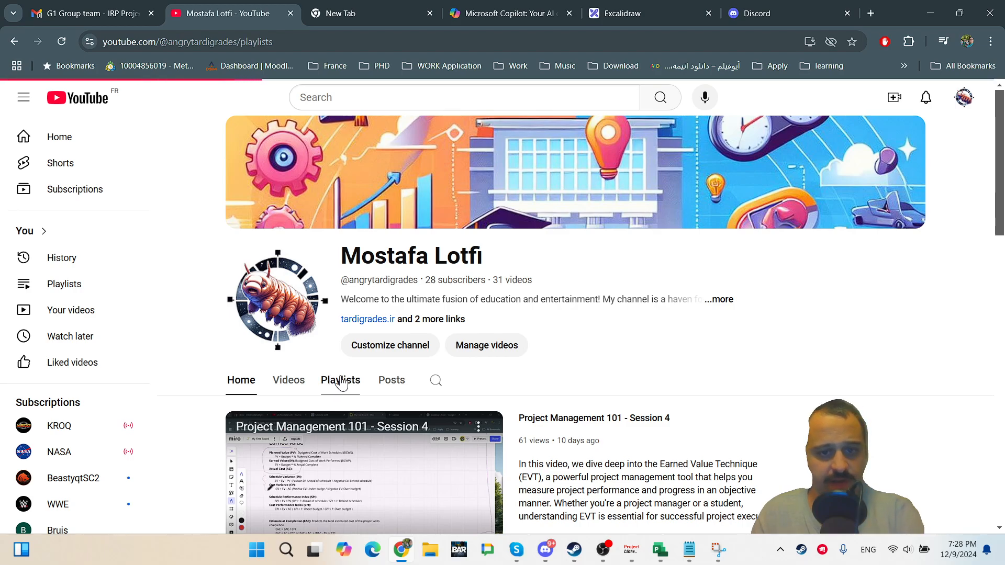
scroll(518, 361, "down", 4)
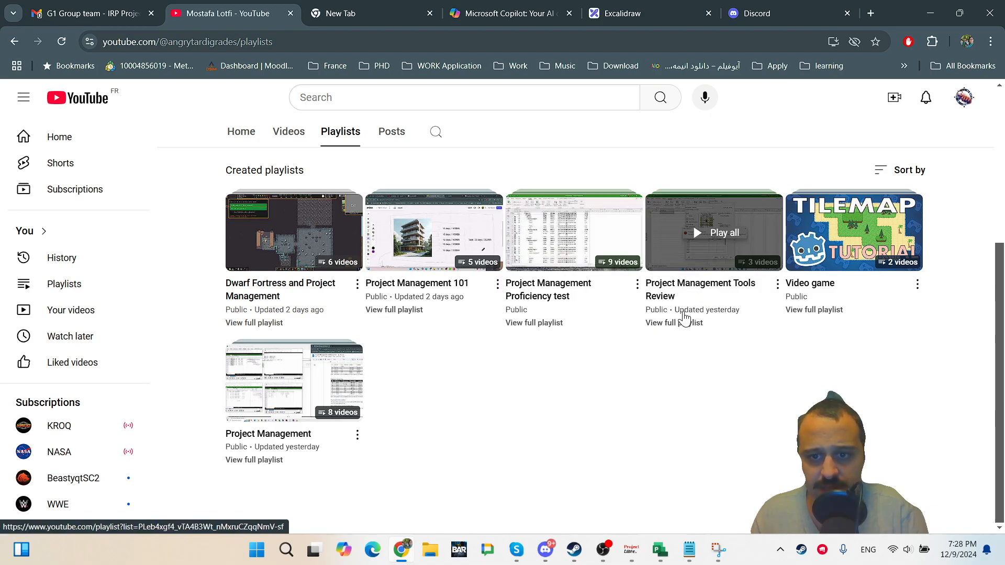
left_click(720, 232)
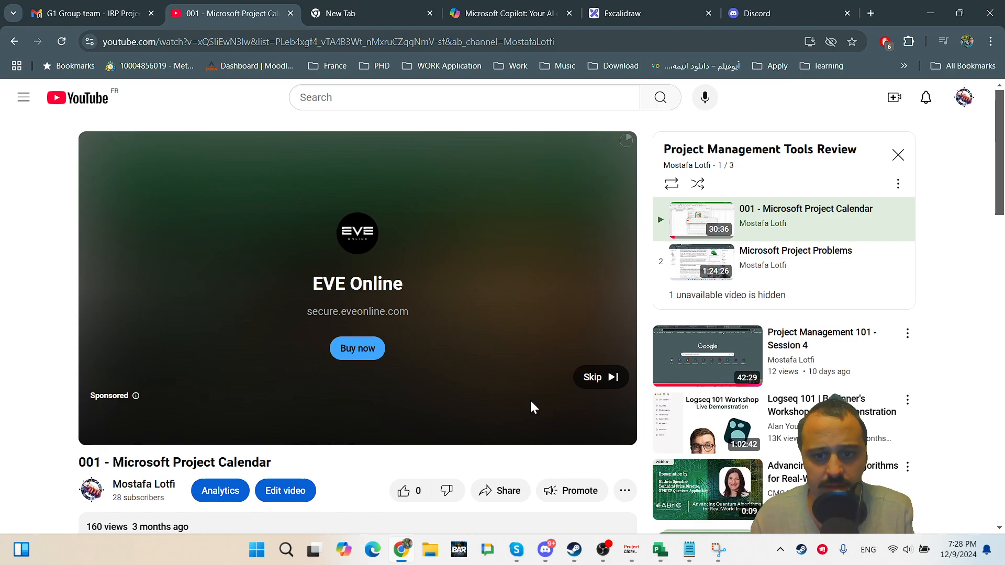
left_click(601, 377)
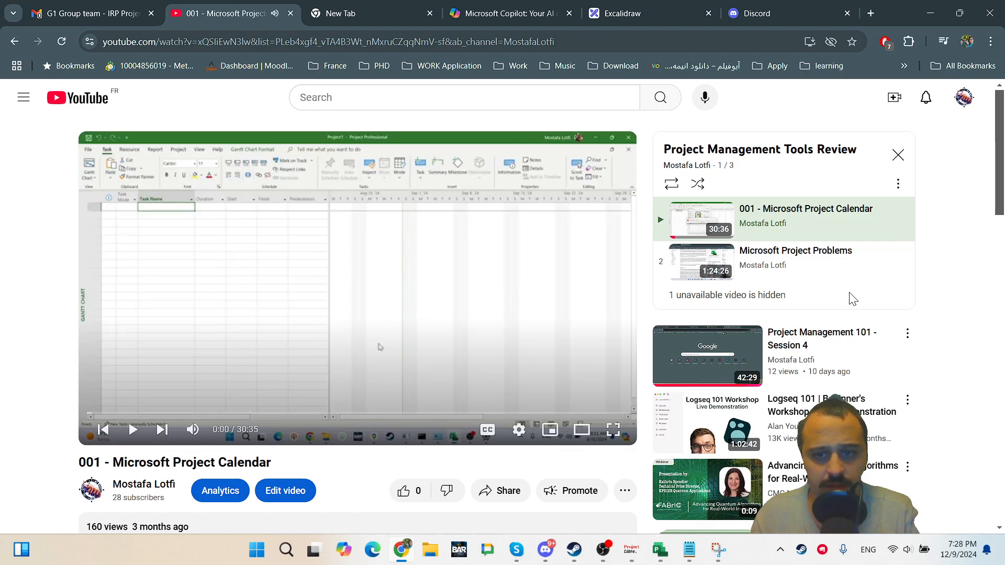
left_click(810, 266)
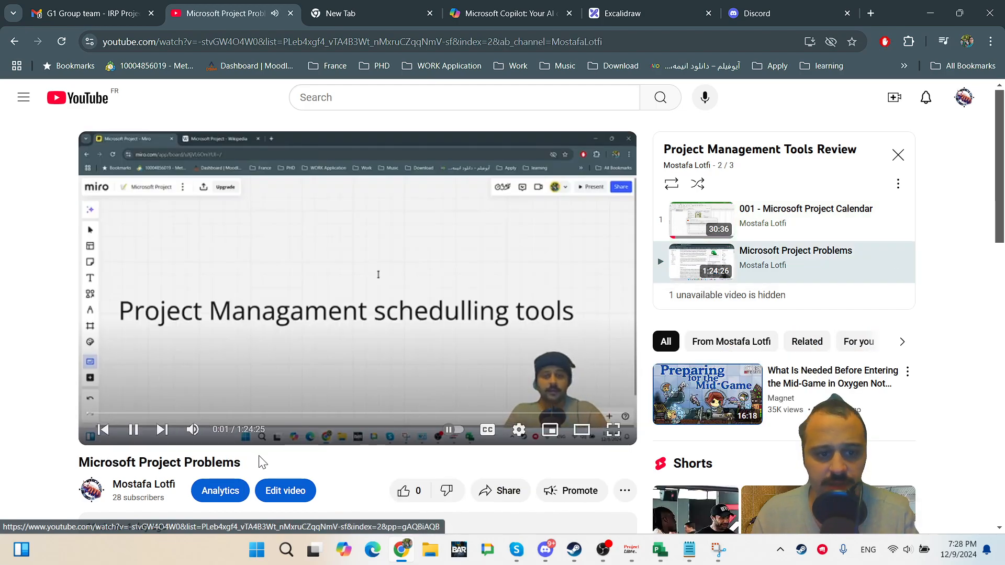
left_click(138, 435)
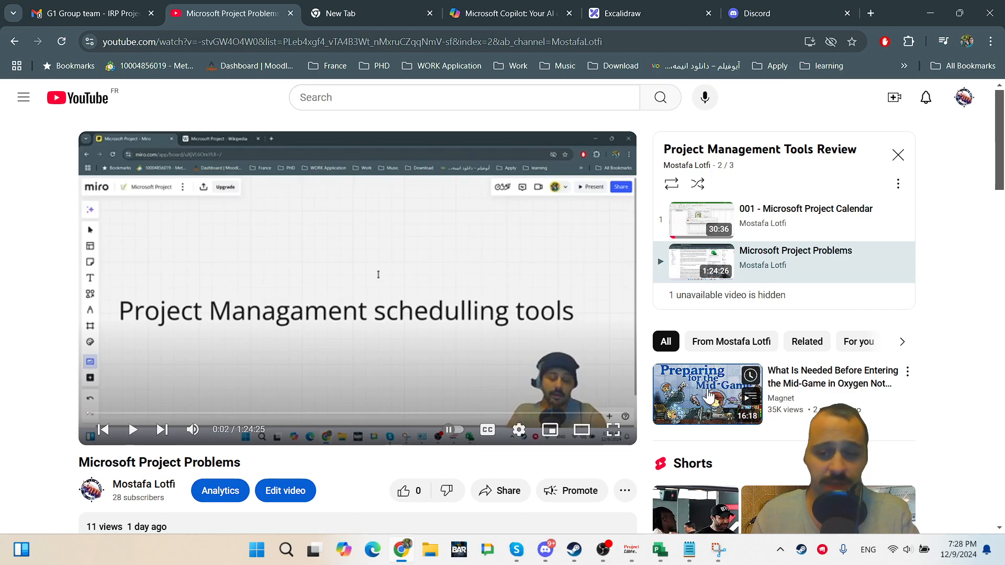
scroll(707, 406, "down", 3)
scroll(707, 405, "up", 3)
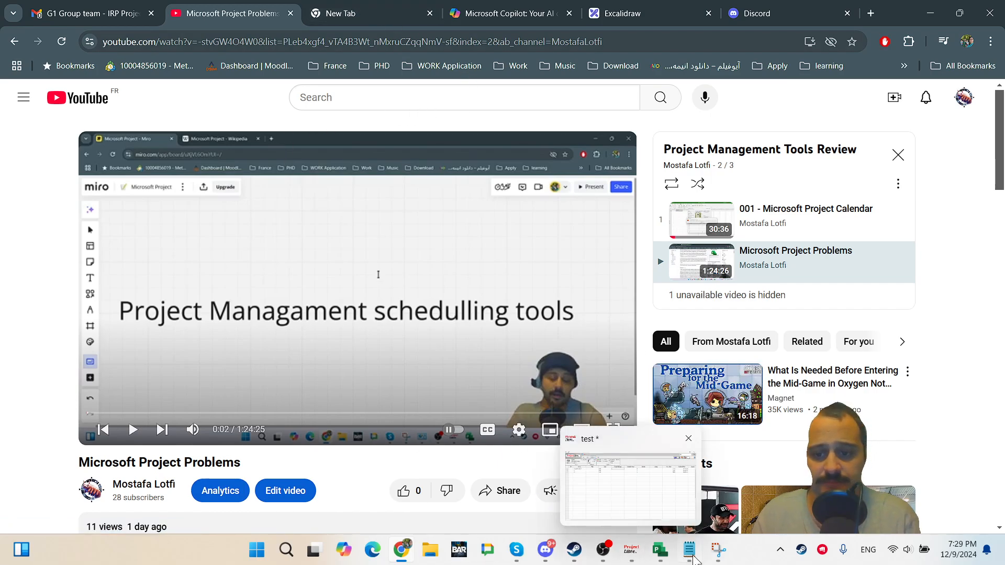
left_click(631, 550)
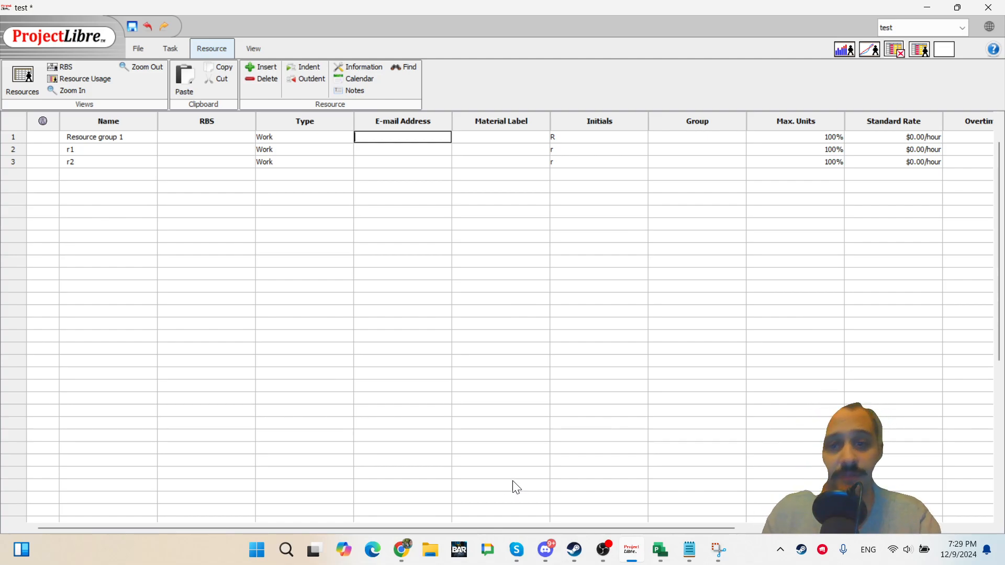
Examine the E-mail Address and Material Label columns of the resource sheet.
left_click(545, 374)
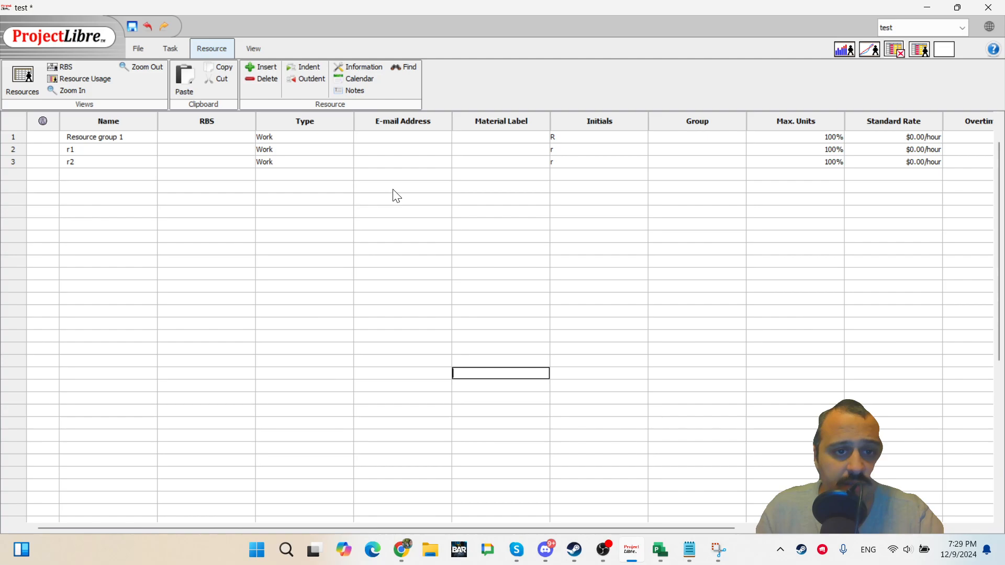
left_click(422, 136)
left_click(415, 163)
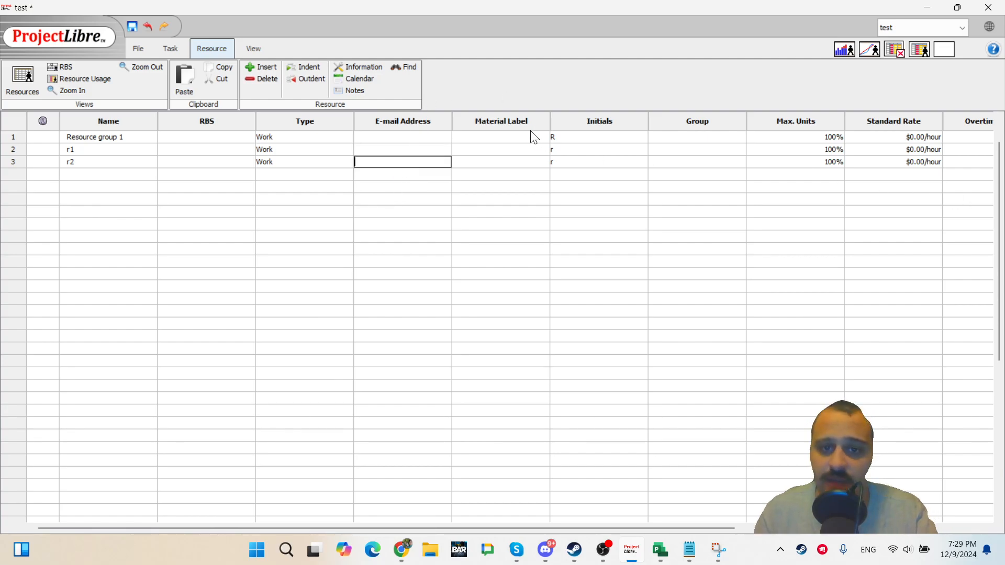
left_click_drag(528, 140, 526, 163)
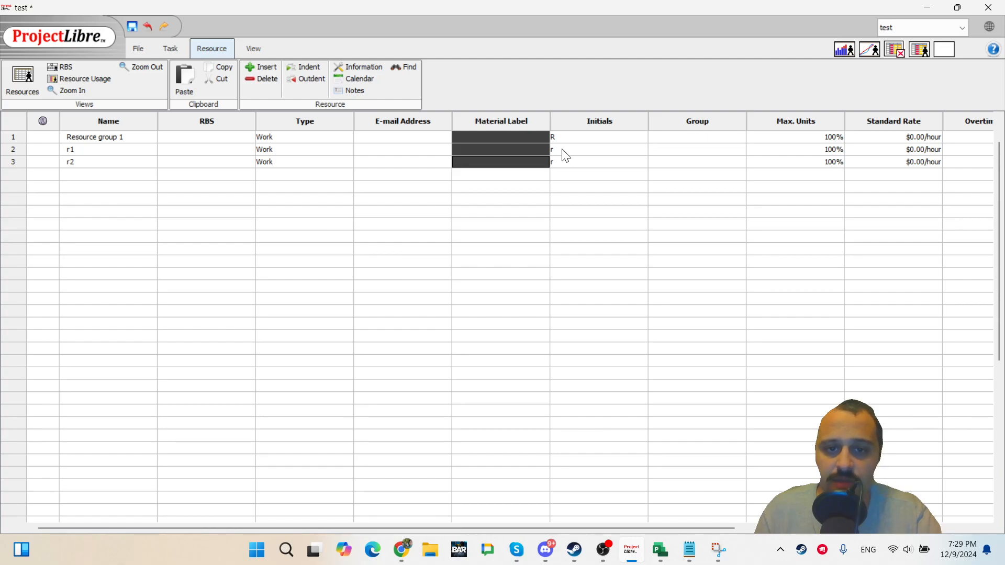
left_click(465, 161)
Add a new resource named cement and set its type to Material.
left_click(142, 176)
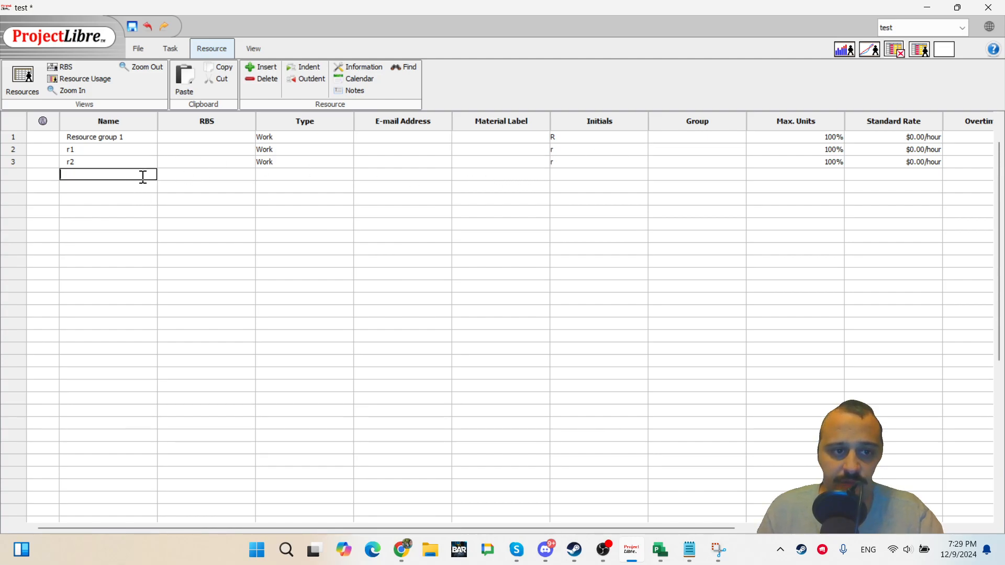
type("cemen")
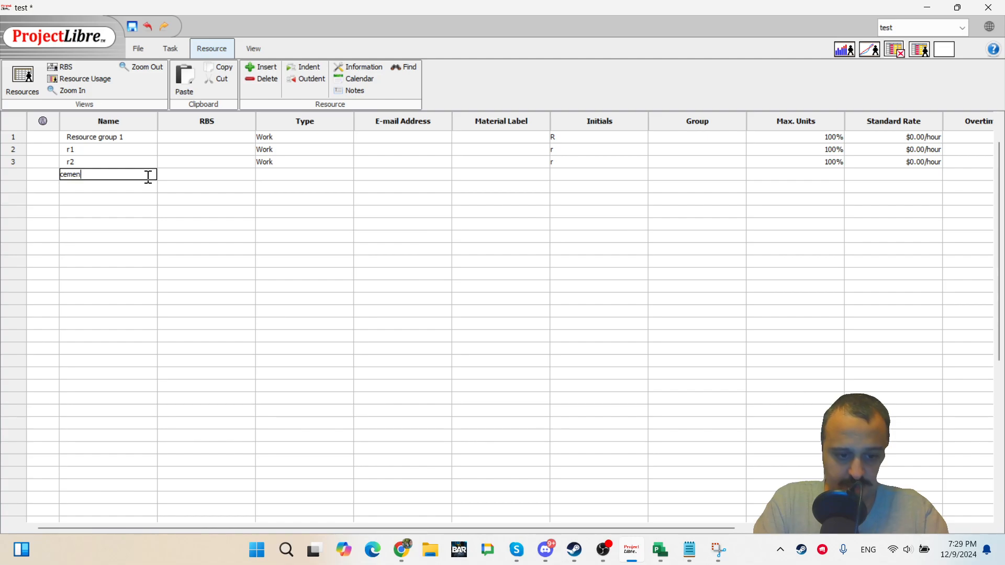
type("t")
key("Tab")
key("Tab")
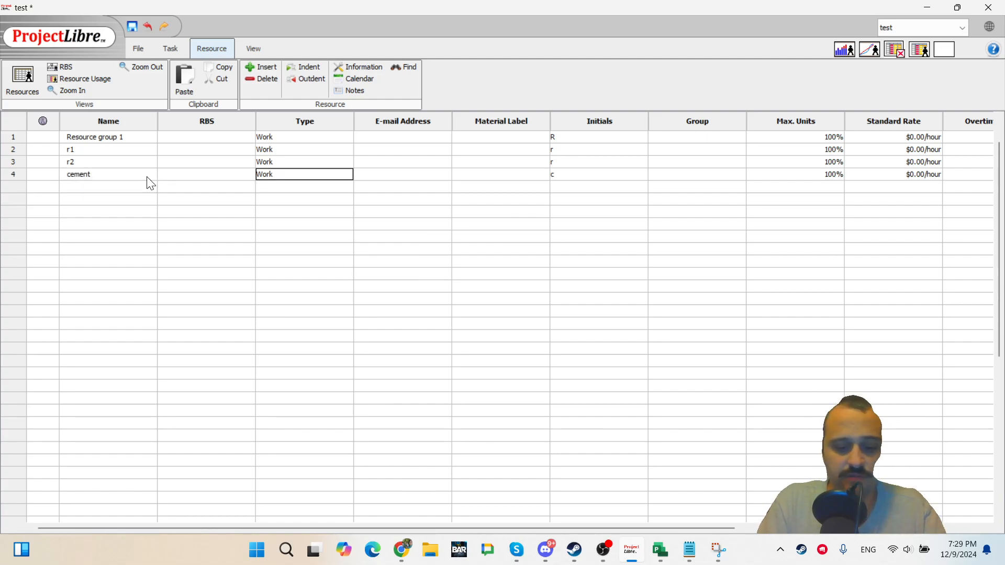
key("m")
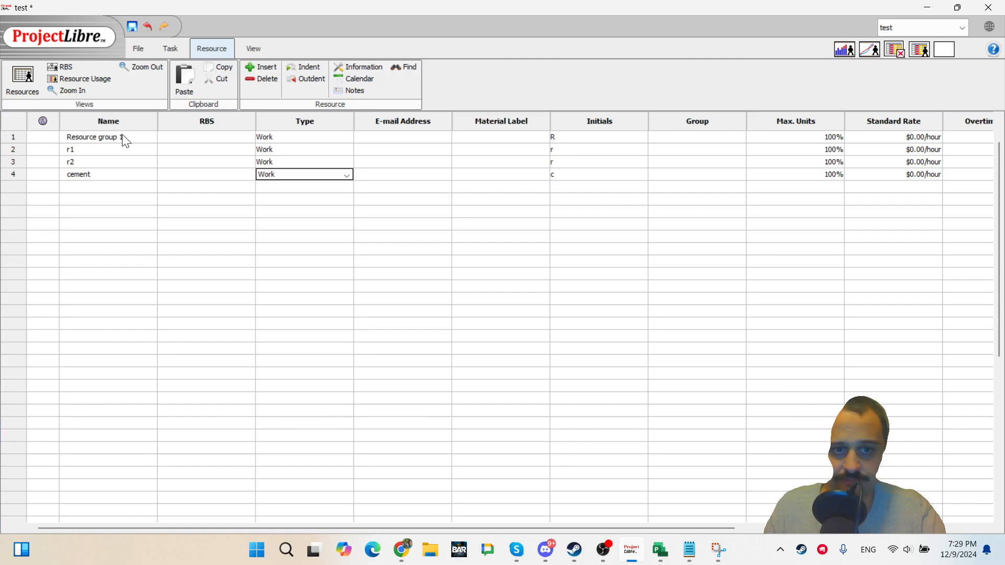
left_click(281, 174)
left_click(285, 187)
left_click(527, 176)
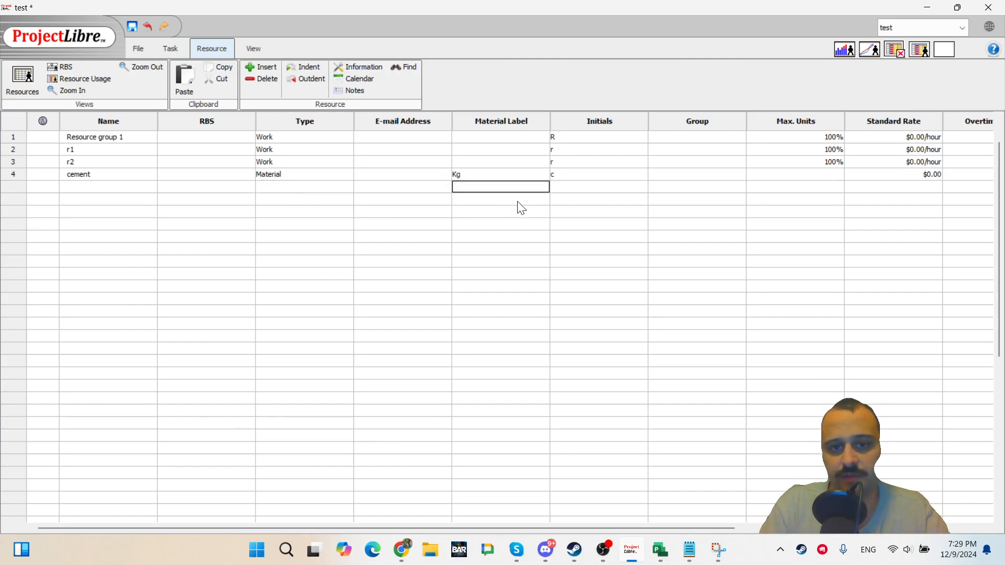
Set Resource group 1's standard rate to $100 per hour.
key("Tab")
key("Tab")
key("shift+Tab")
key("Tab")
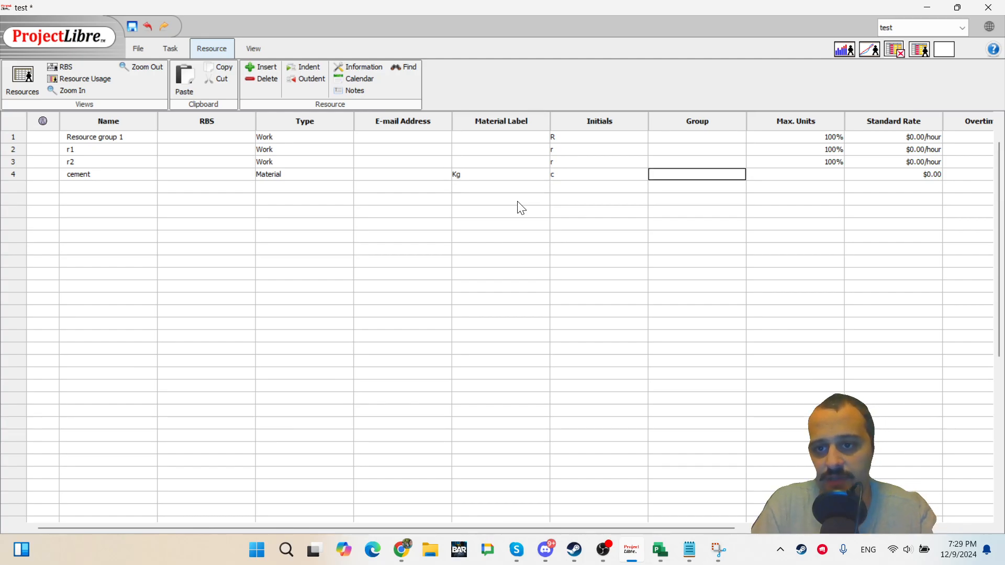
key("Tab")
key("Tab")
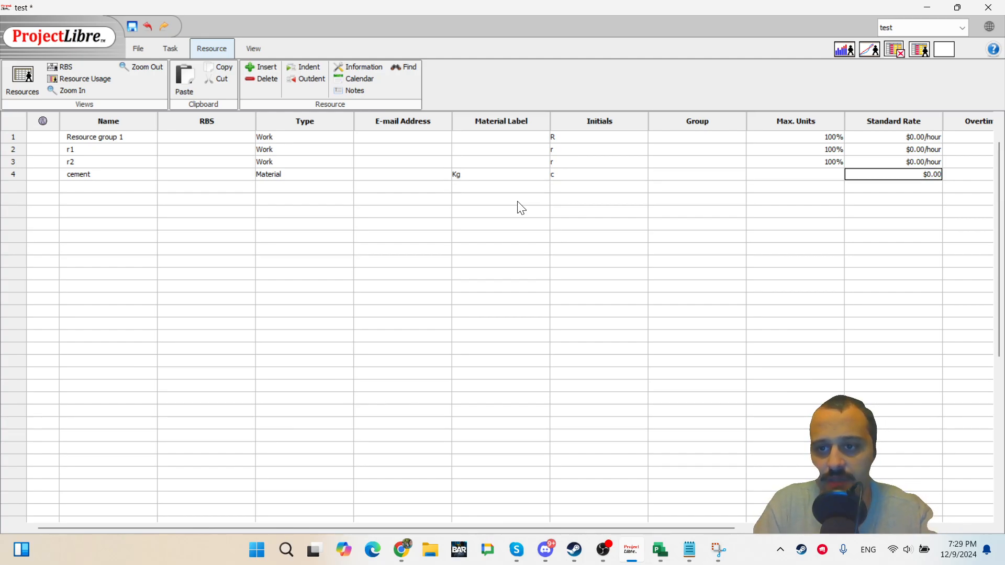
key("Up")
key("Up")
key("Up")
type("100")
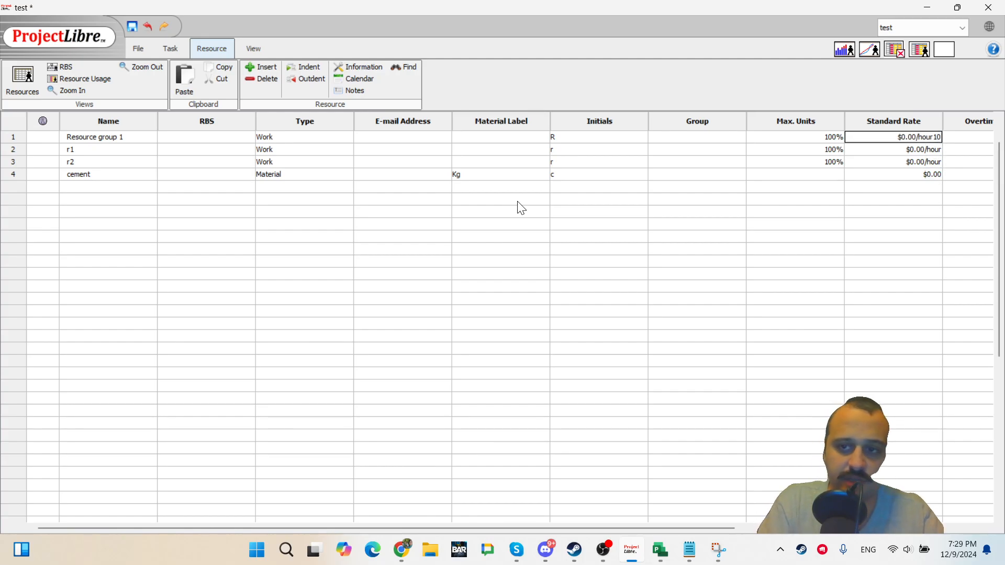
key("BackSpace")
key("BackSpace")
key("BackSpace")
key("BackSpace")
key("BackSpace")
key("BackSpace")
key("BackSpace")
key("BackSpace")
key("BackSpace")
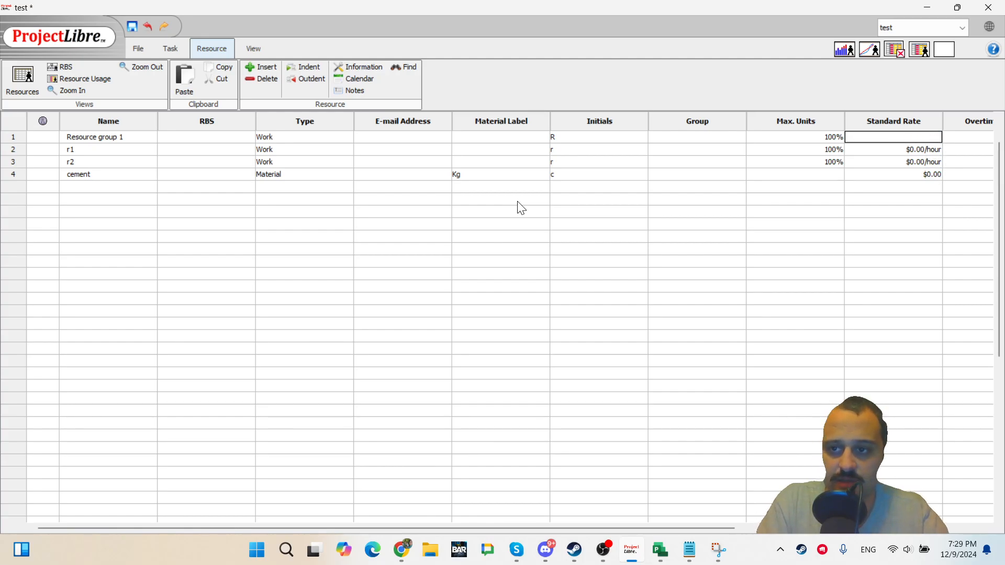
key("Return")
type("10")
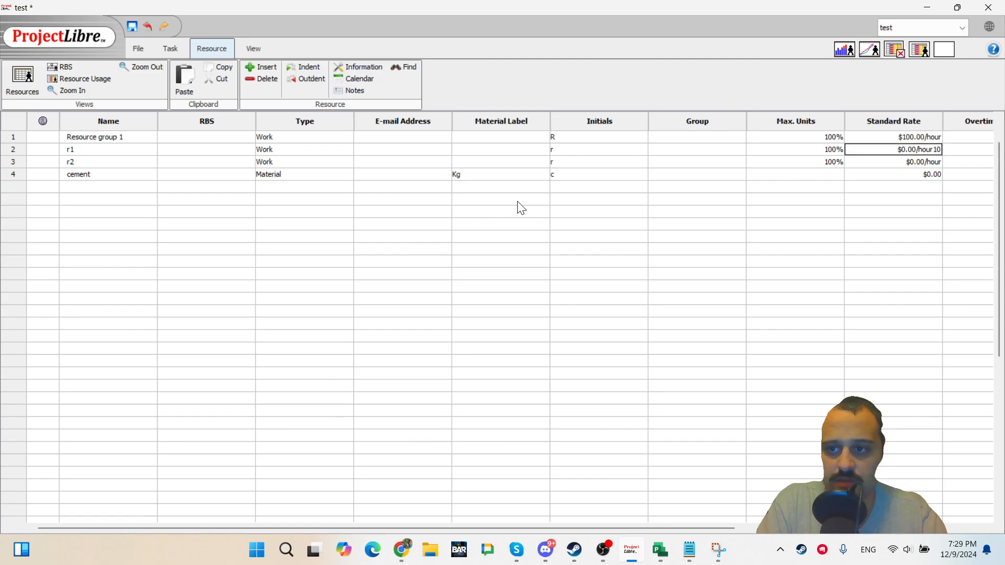
key("BackSpace")
key("BackSpace")
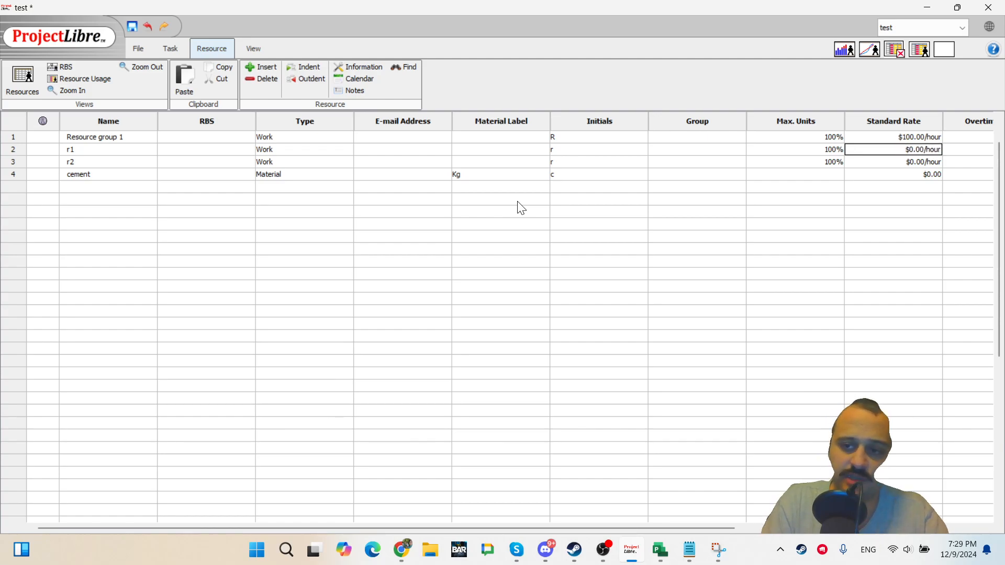
key("Up")
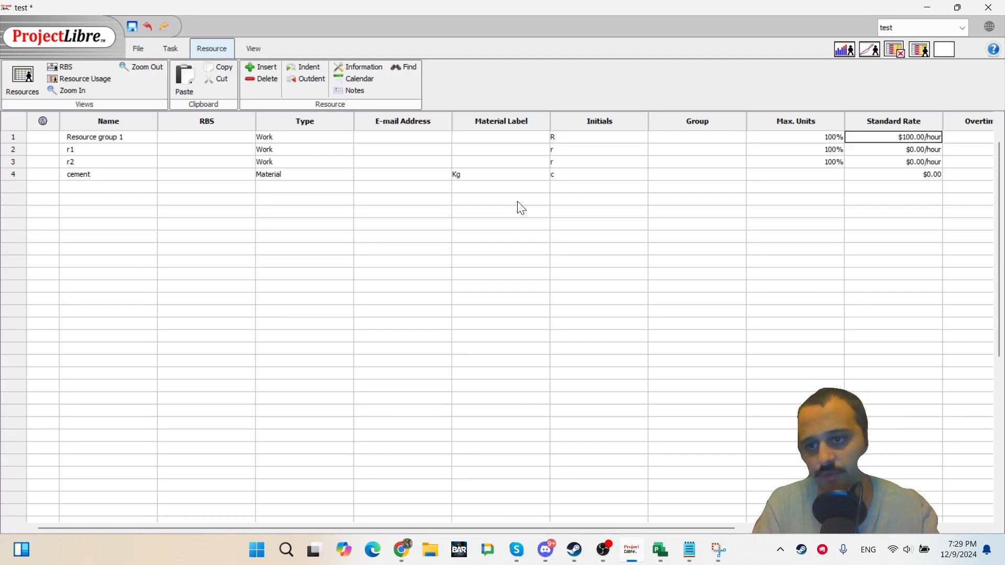
Set the standard rates of resources r1 and r2 to $100 per hour.
key("Down")
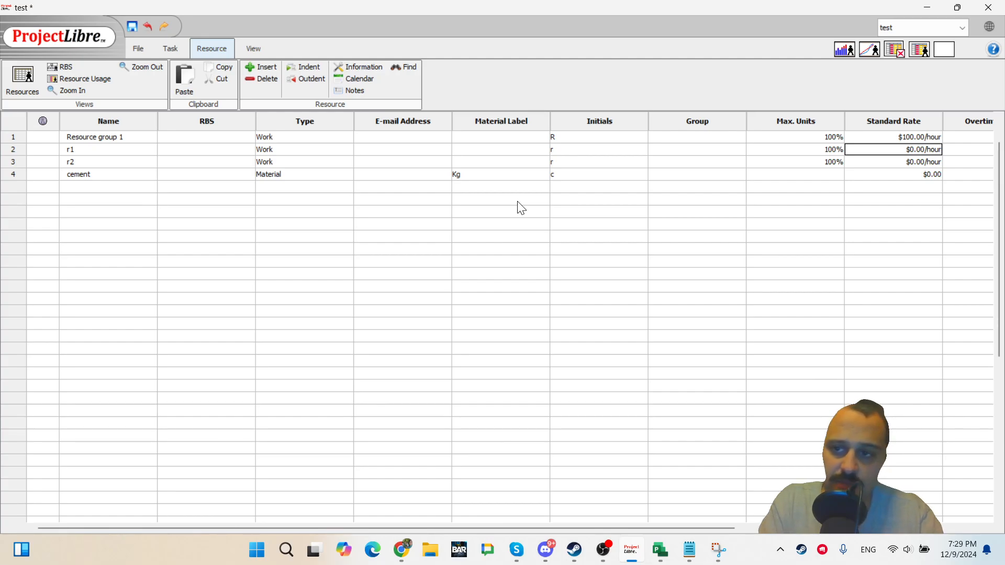
type("100")
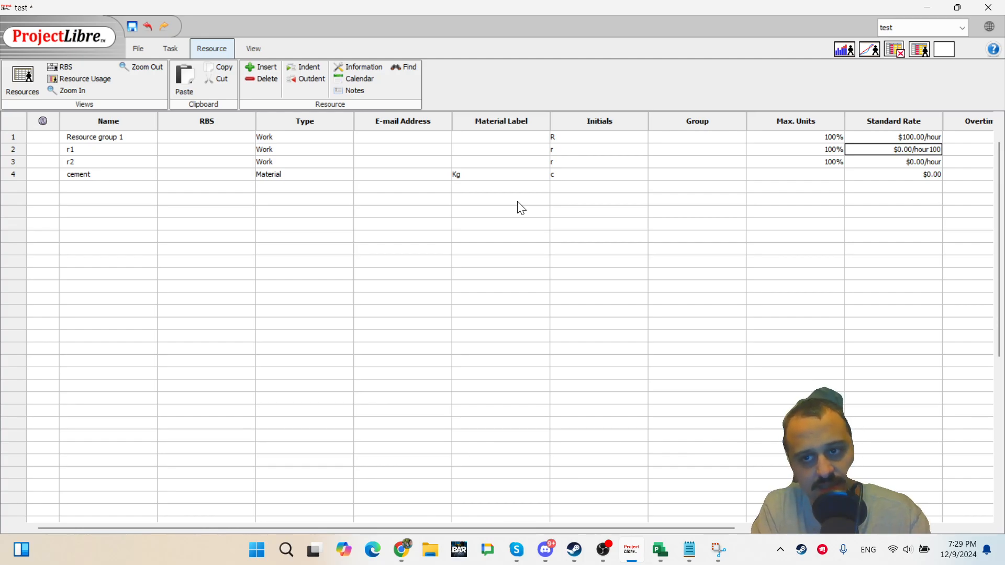
key("BackSpace")
key("BackSpace")
key("BackSpace")
key("BackSpace")
key("BackSpace")
key("BackSpace")
key("BackSpace")
key("BackSpace")
key("BackSpace")
key("BackSpace")
key("BackSpace")
key("BackSpace")
key("BackSpace")
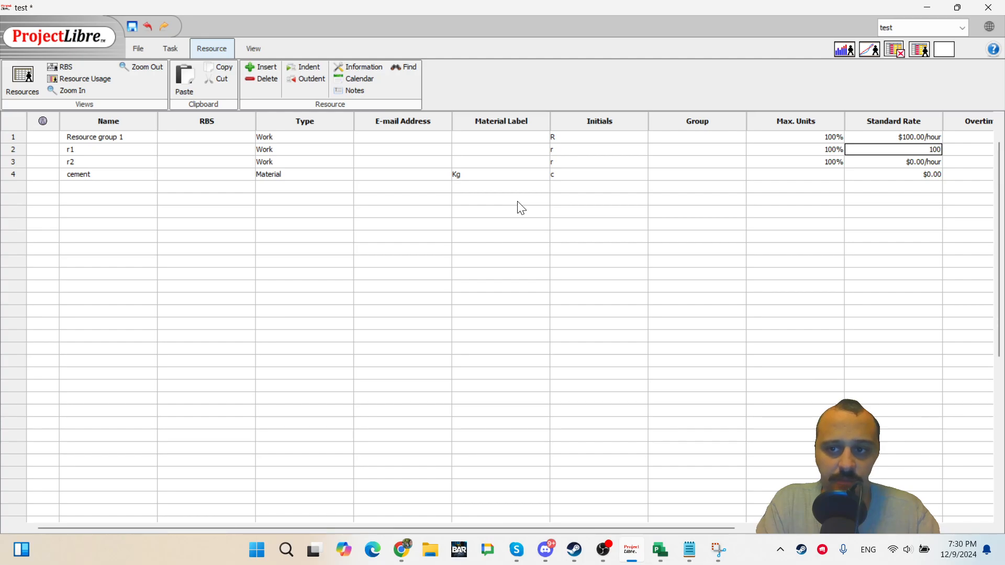
key("Return")
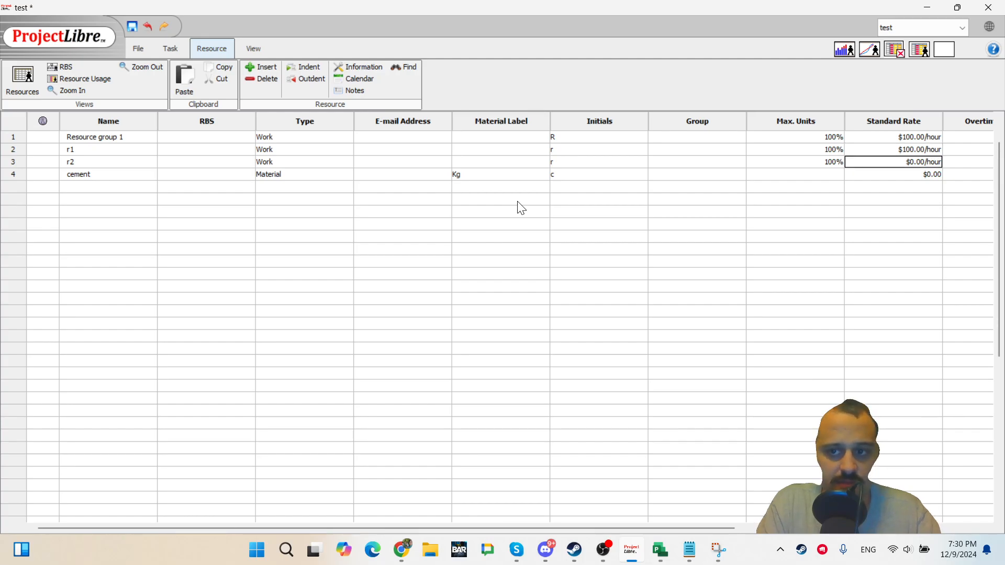
key("BackSpace")
key("BackSpace")
type("100")
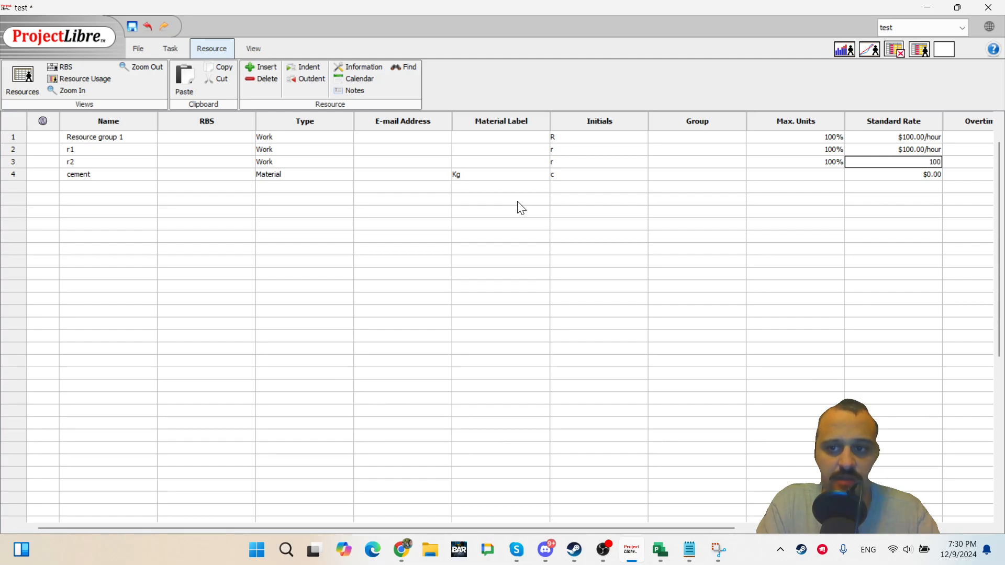
key("Return")
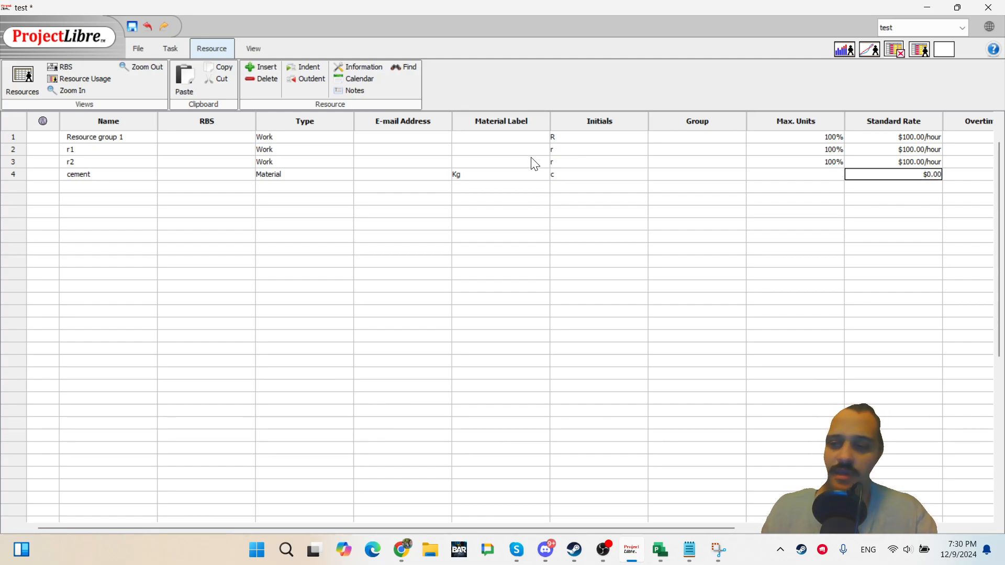
Set the cement material resource's standard rate to $1000.
key("Left")
key("Right")
key("Right")
key("Right")
key("Right")
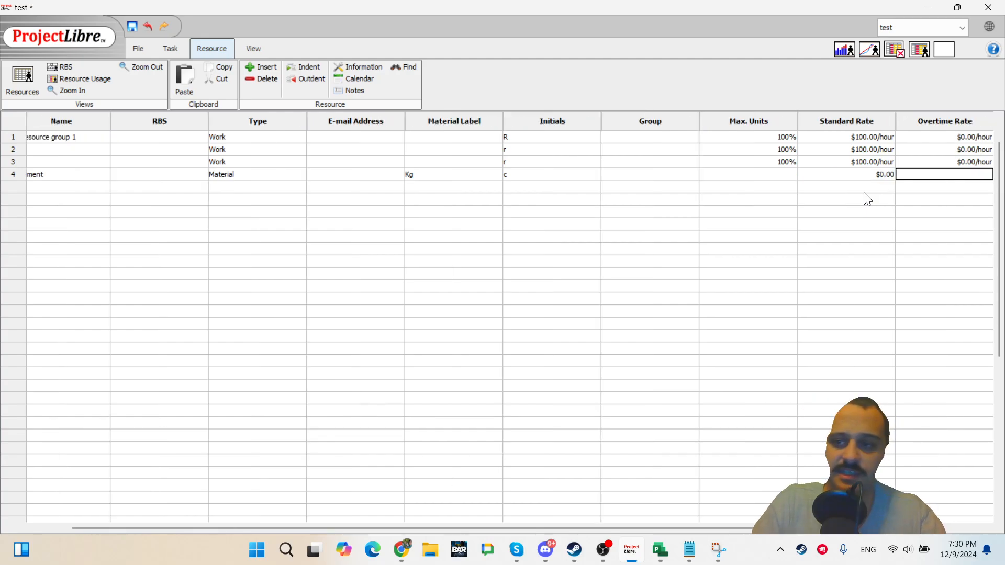
key("Left")
key("Left")
key("Left")
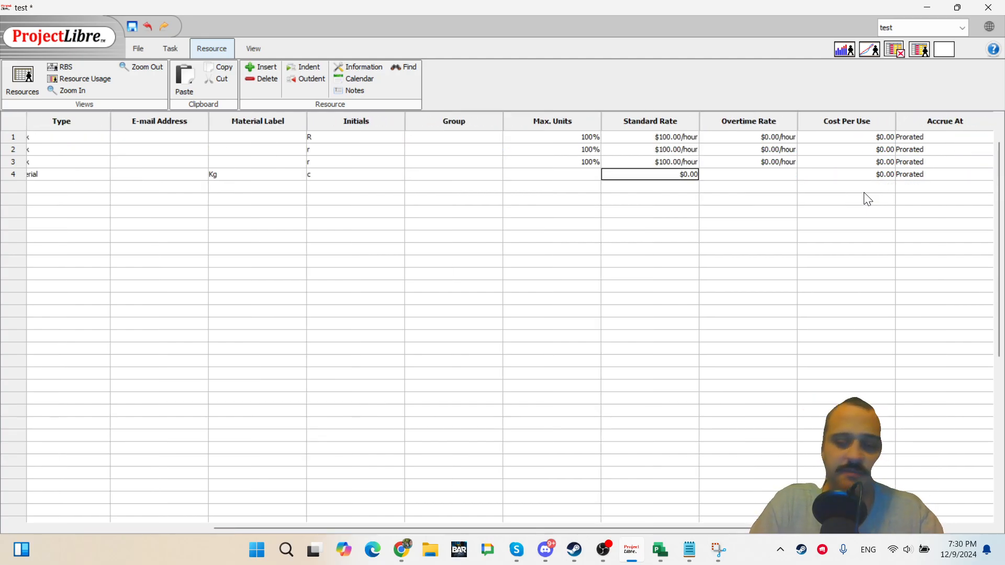
type("1000")
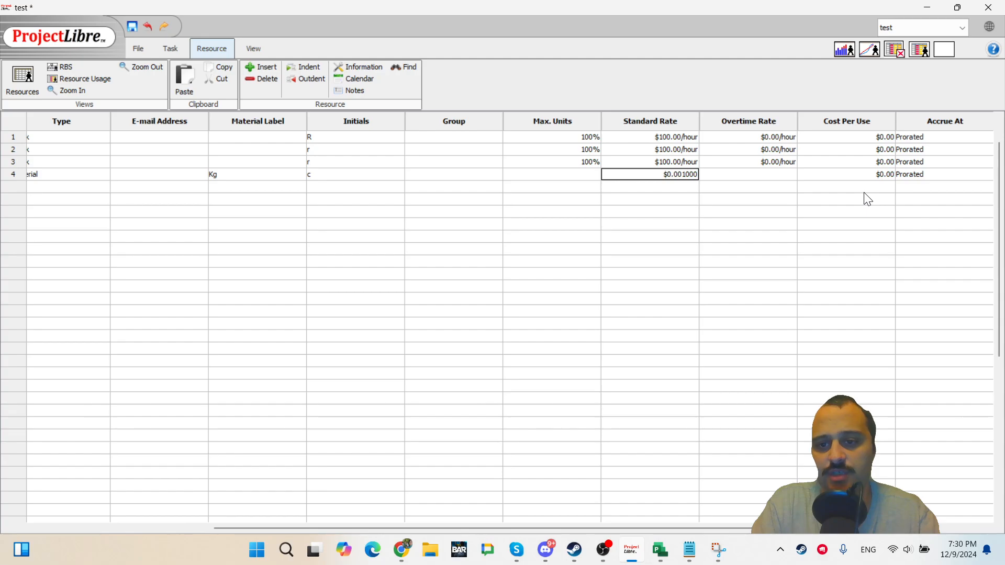
key("BackSpace")
key("BackSpace")
key("BackSpace")
key("BackSpace")
key("BackSpace")
key("BackSpace")
key("BackSpace")
key("BackSpace")
key("BackSpace")
type("1000")
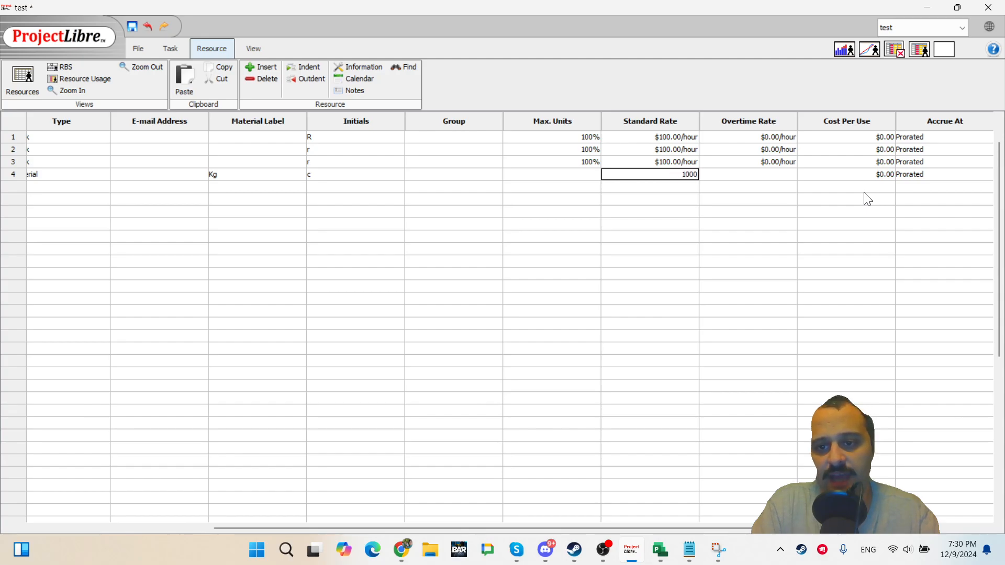
key("Return")
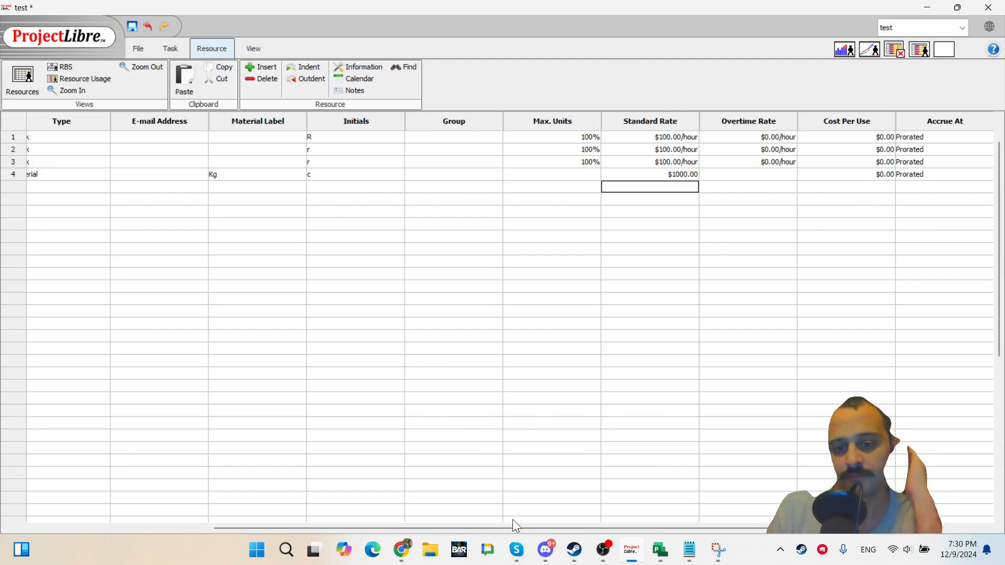
Open r1's Resource Information and examine its General, Costs, rate tables, Resource Availability, Tasks and Notes sections.
left_click_drag(513, 524, 299, 516)
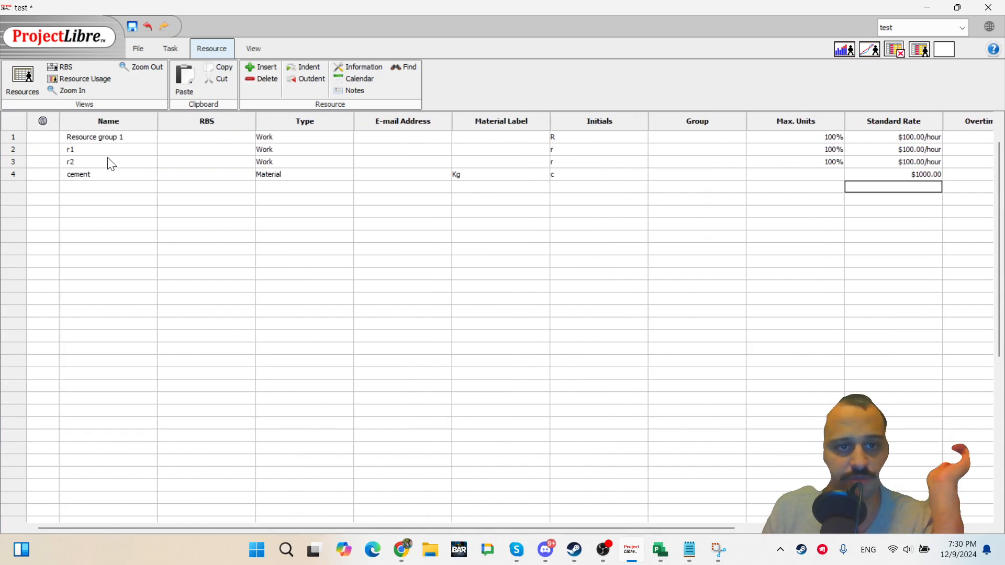
double_click(94, 151)
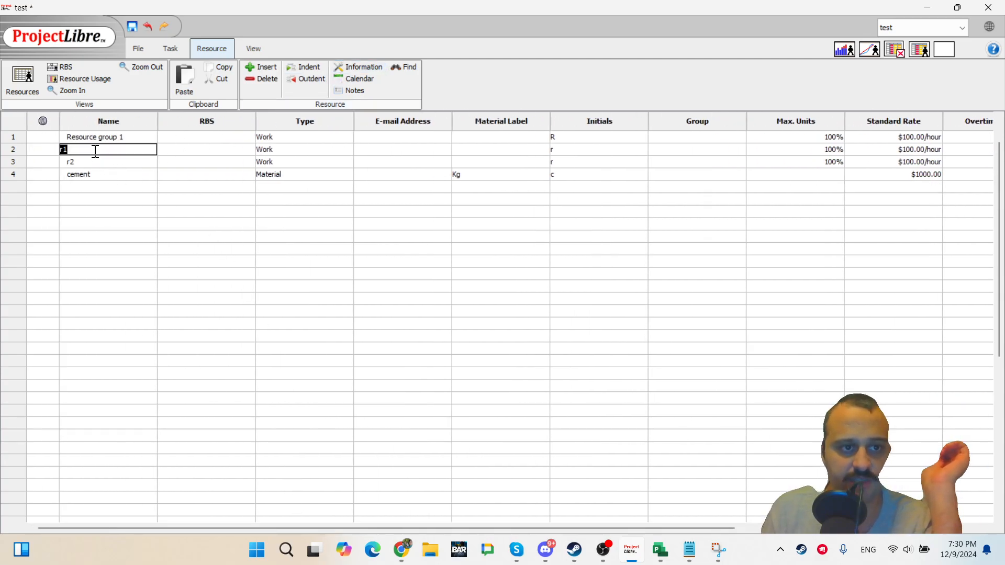
left_click(368, 67)
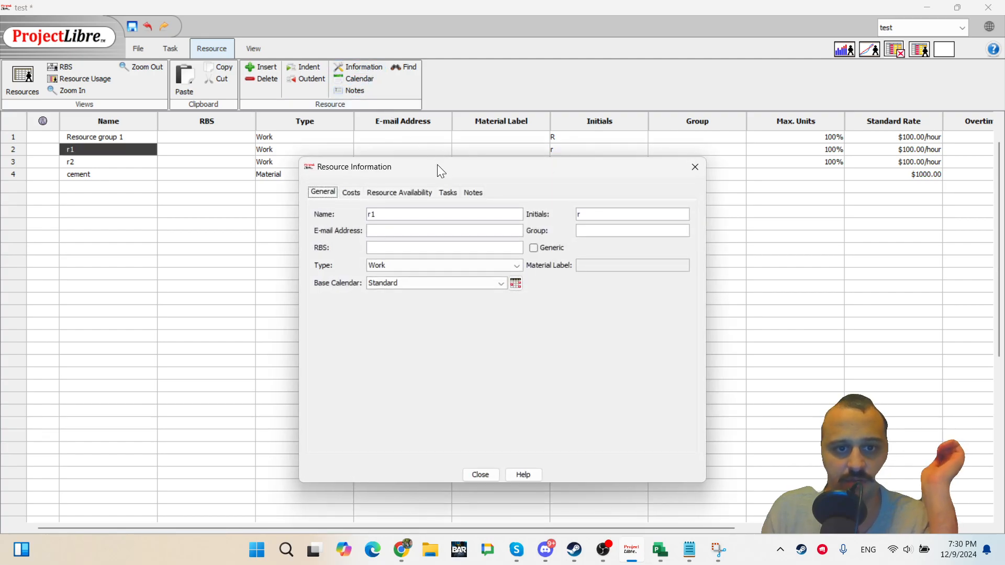
left_click_drag(444, 170, 486, 157)
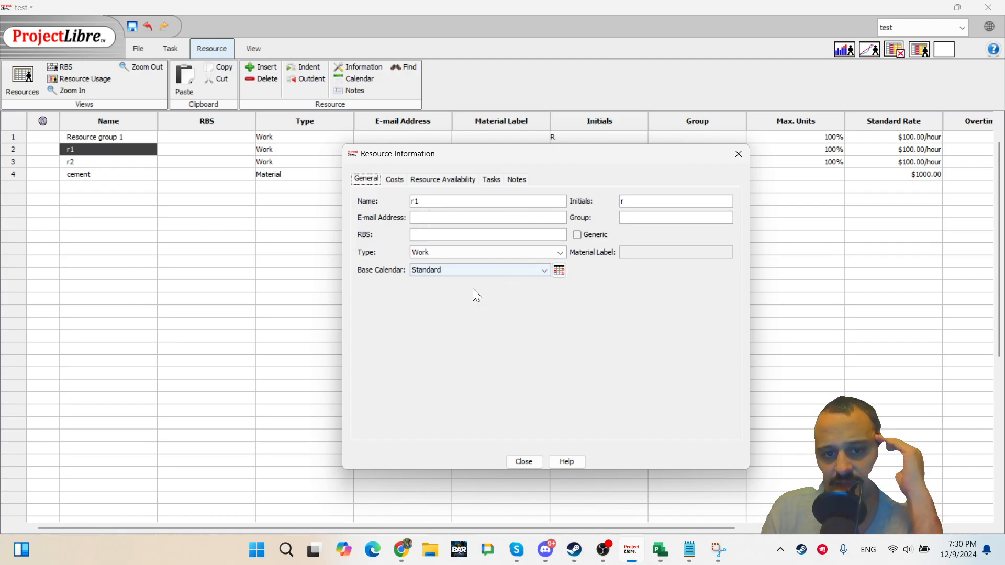
left_click(395, 179)
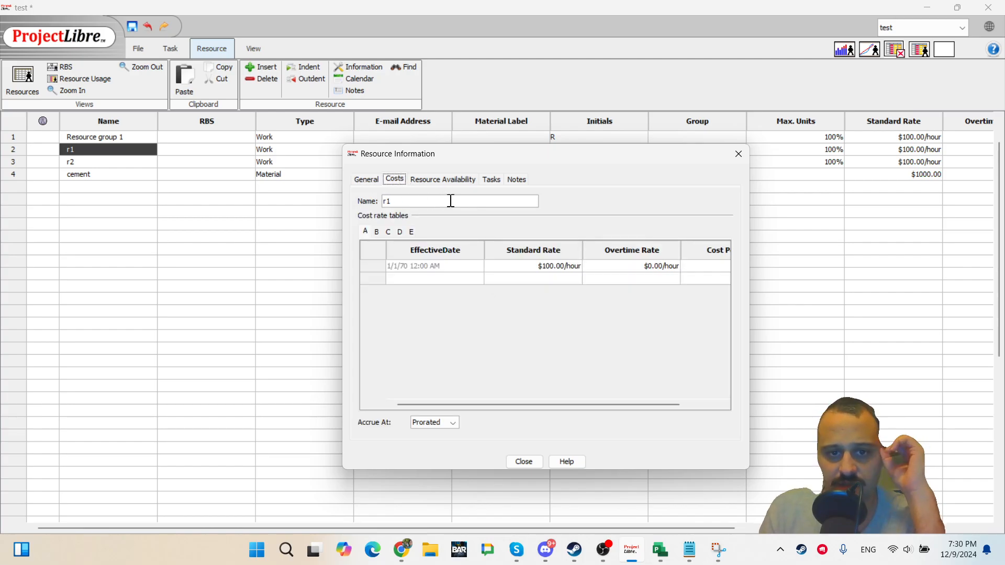
left_click(426, 181)
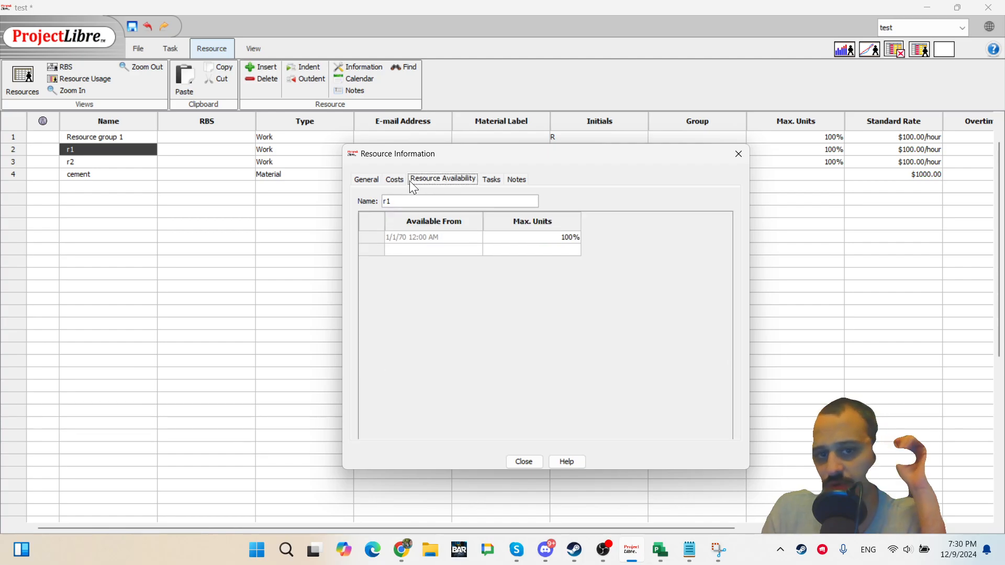
left_click(403, 178)
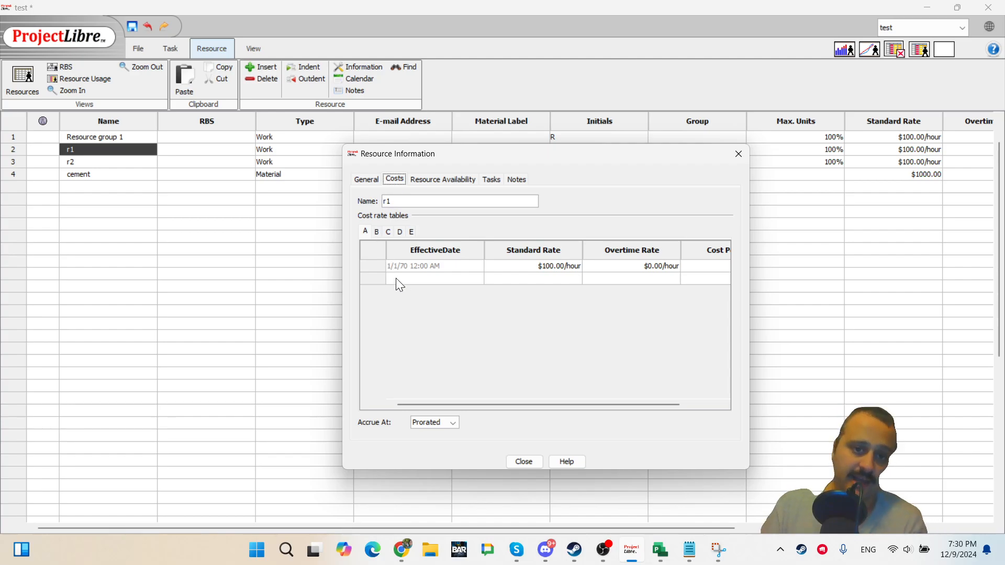
left_click(371, 234)
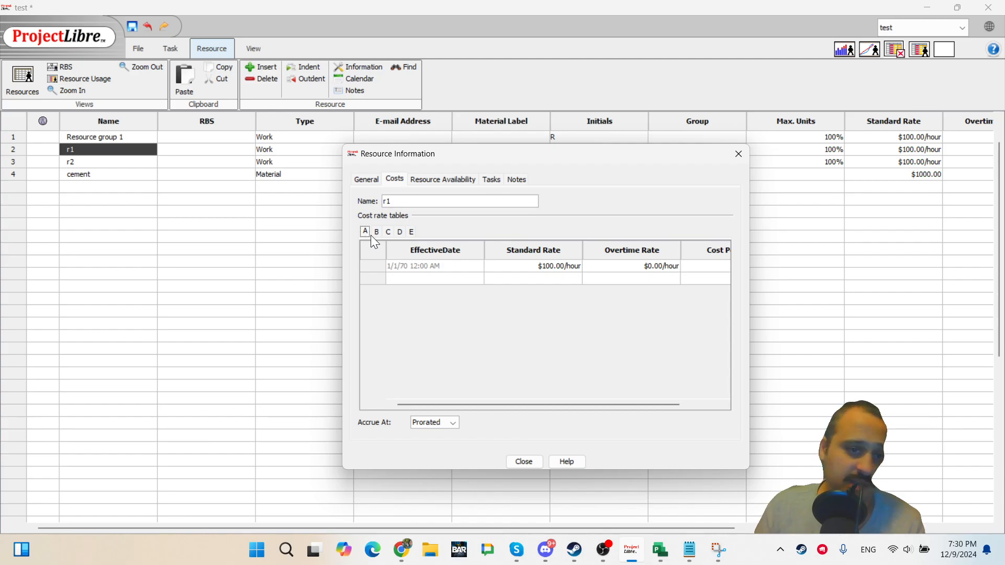
left_click(378, 232)
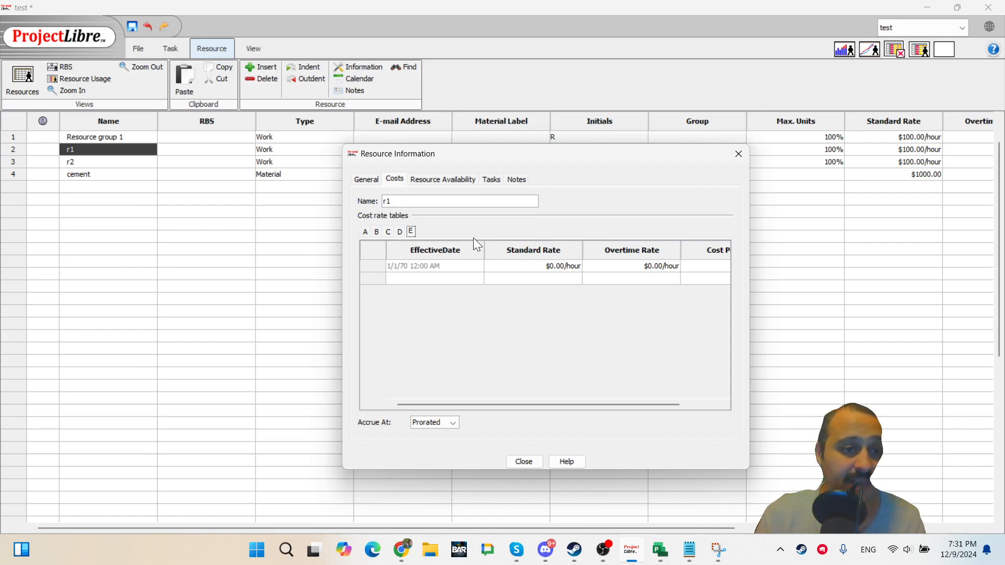
left_click(443, 178)
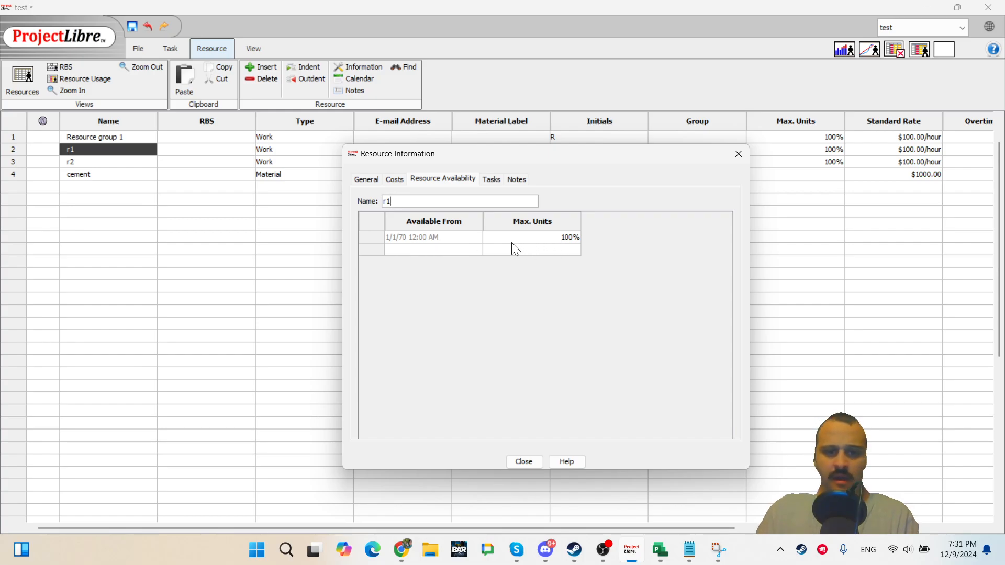
left_click(491, 179)
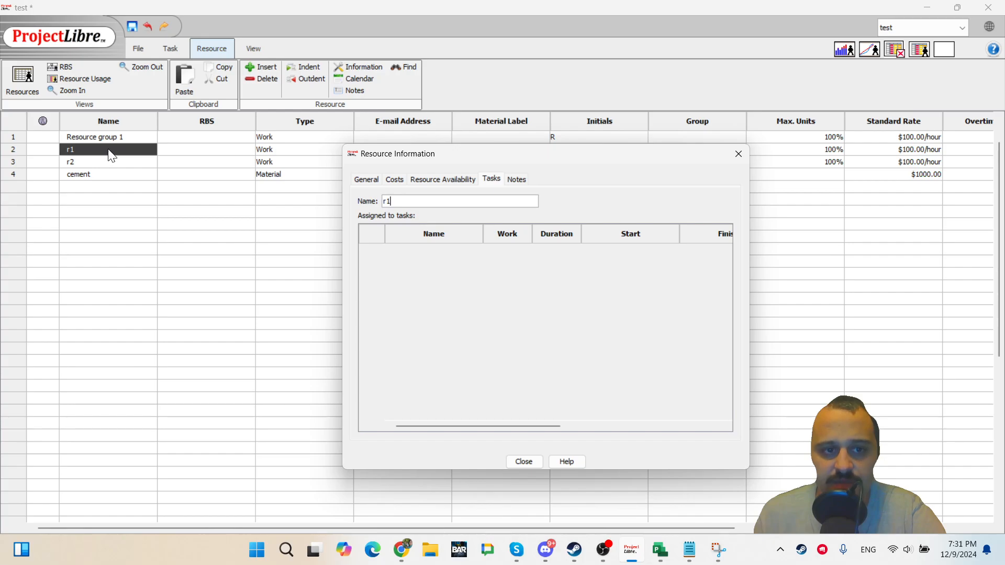
left_click(515, 179)
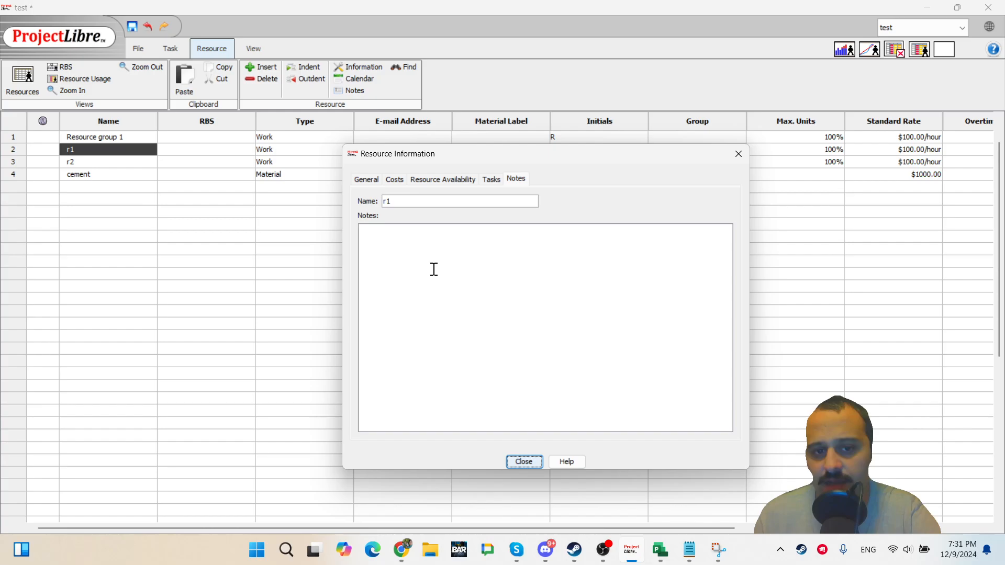
Switch to Snipping Tool and save the current screenshot to the Desktop as a JPG.
left_click(717, 554)
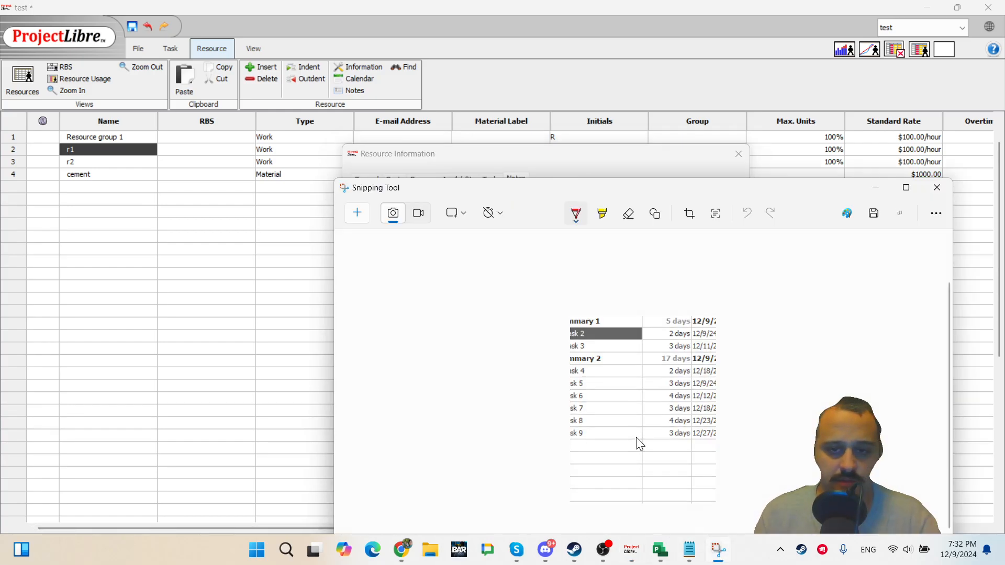
key("ctrl+c")
left_click(614, 161)
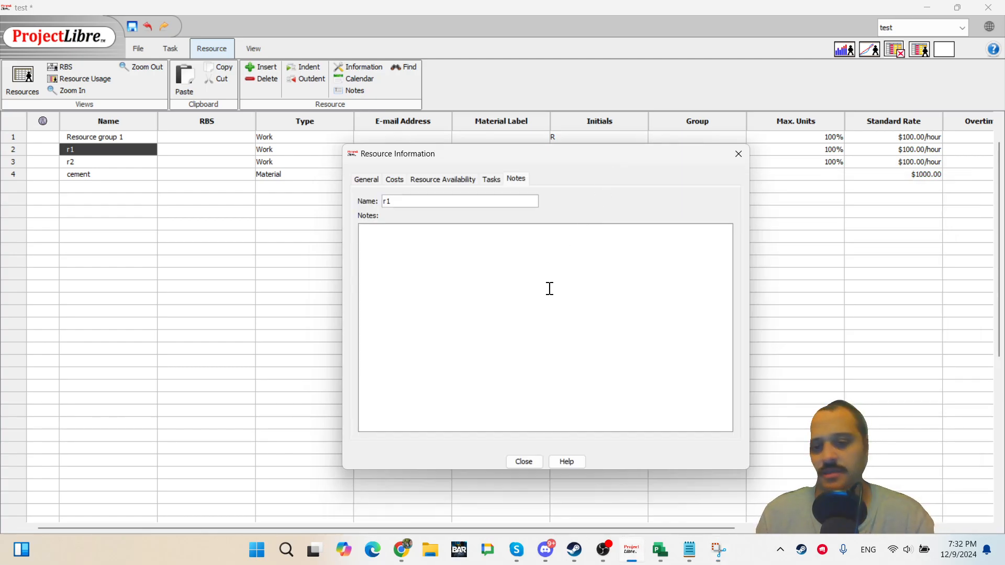
left_click(719, 550)
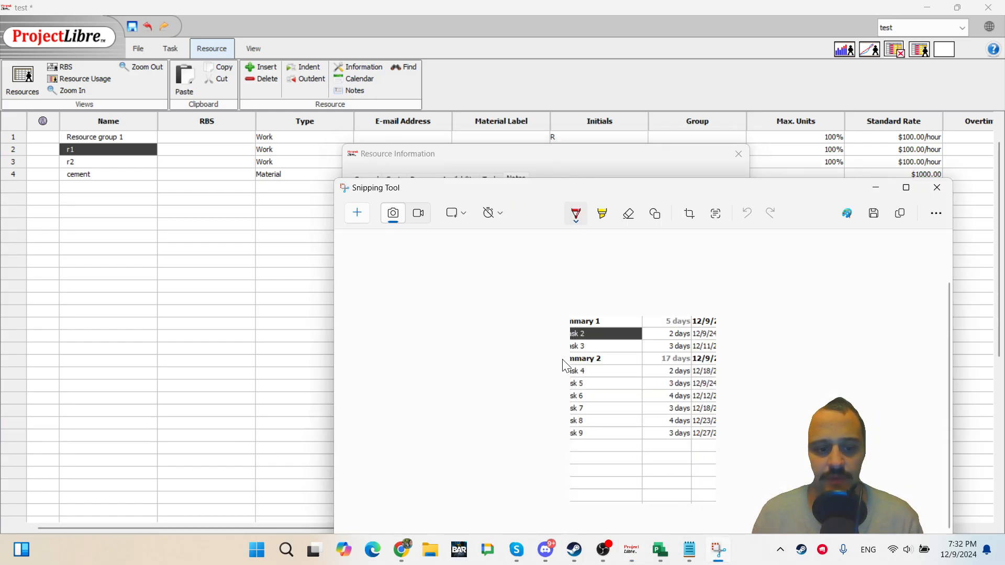
key("ctrl+s")
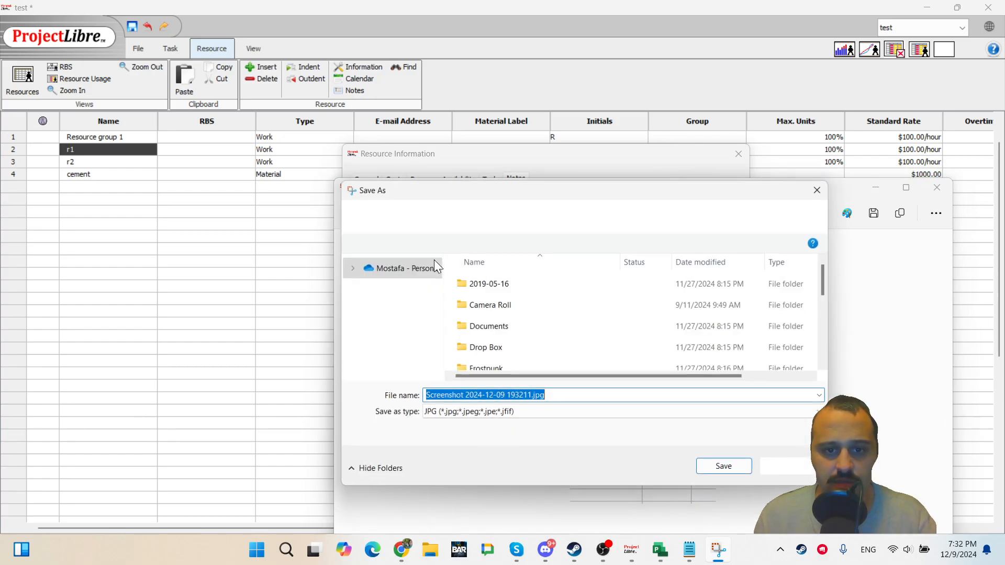
left_click(387, 306)
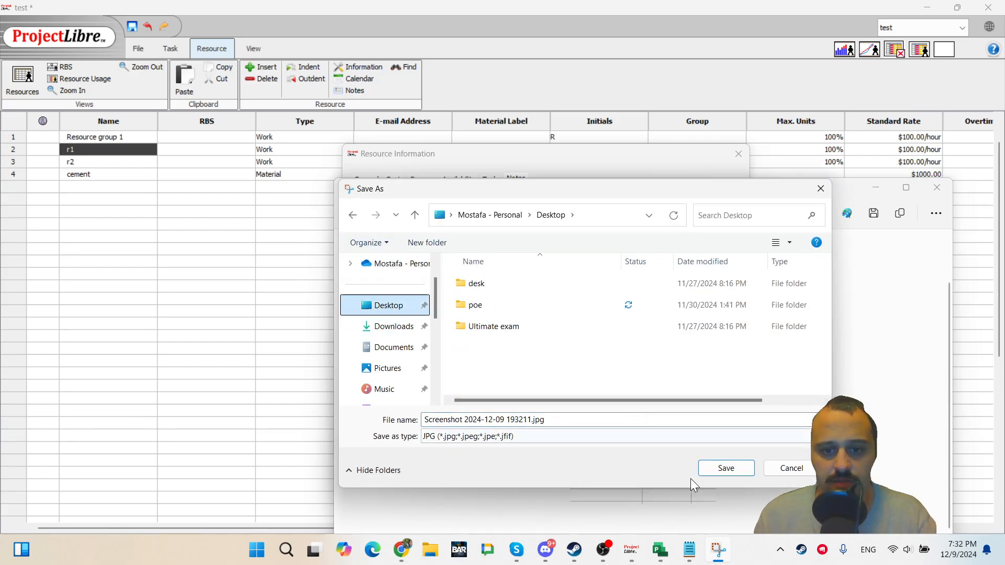
left_click(724, 469)
Try to drag the saved screenshot from the Desktop into r1's notes, then close the Resource Information dialog.
key("super+d")
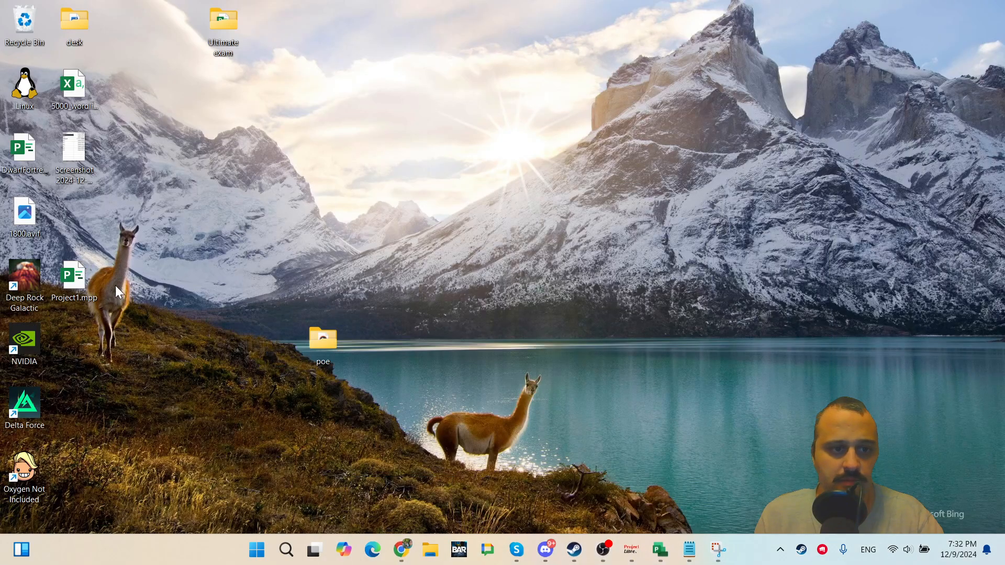
left_click_drag(65, 163, 543, 319)
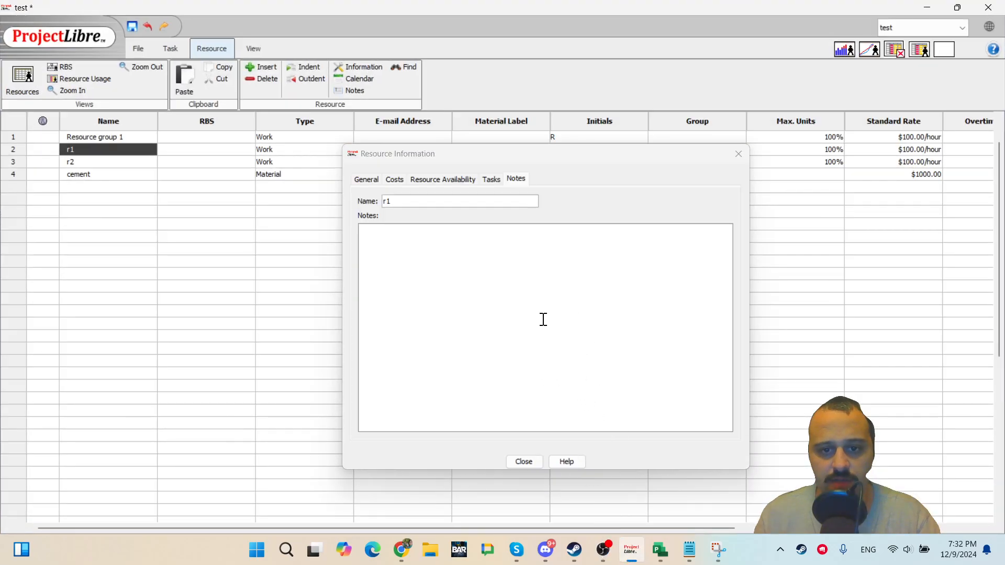
left_click(522, 461)
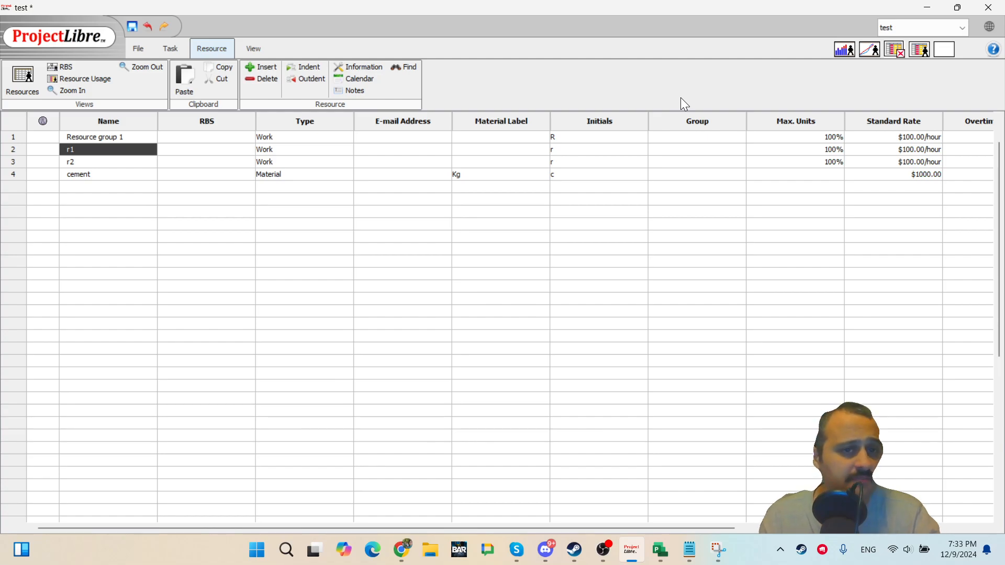
Switch from the resource sheet back to the Gantt chart view.
double_click(135, 174)
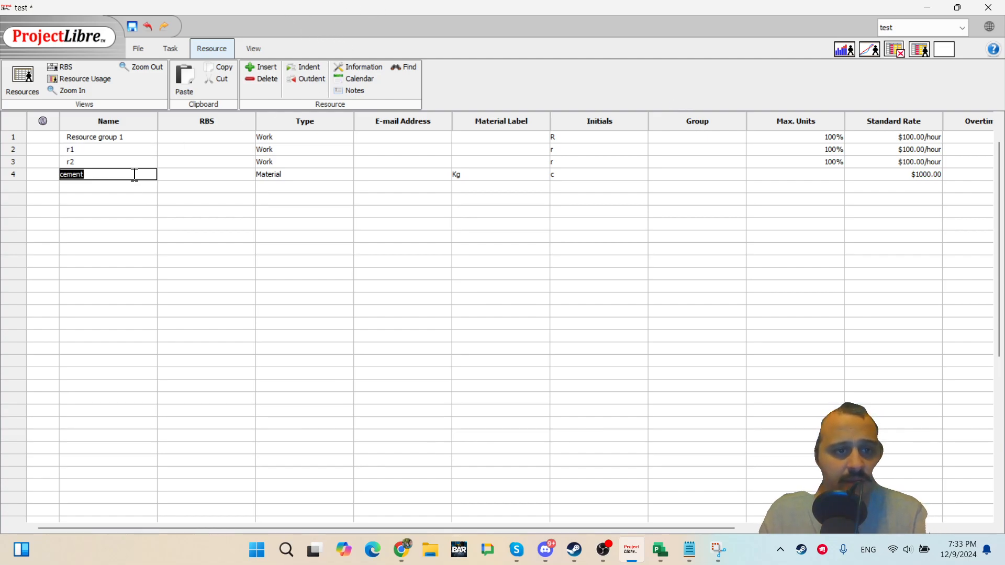
left_click(223, 152)
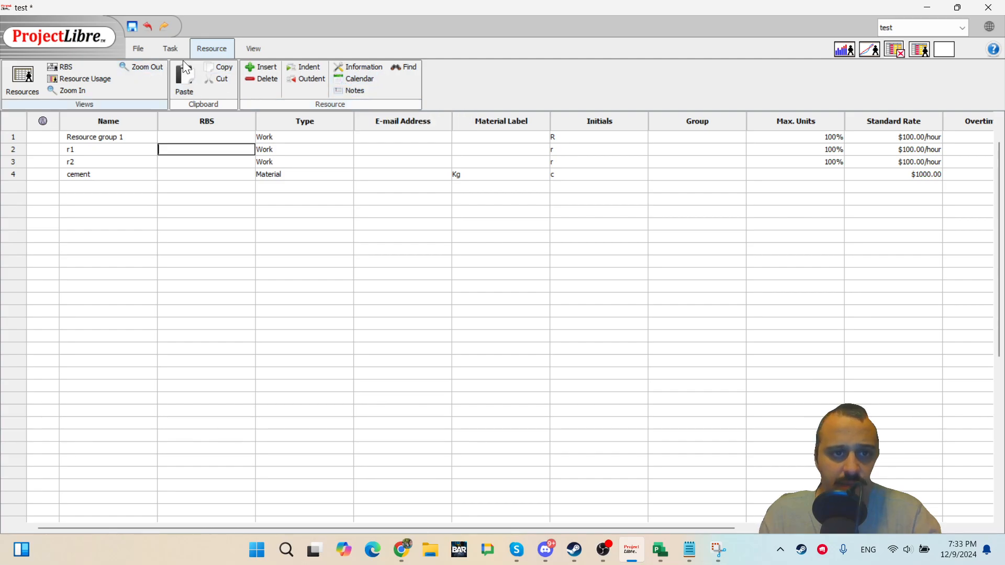
left_click(245, 49)
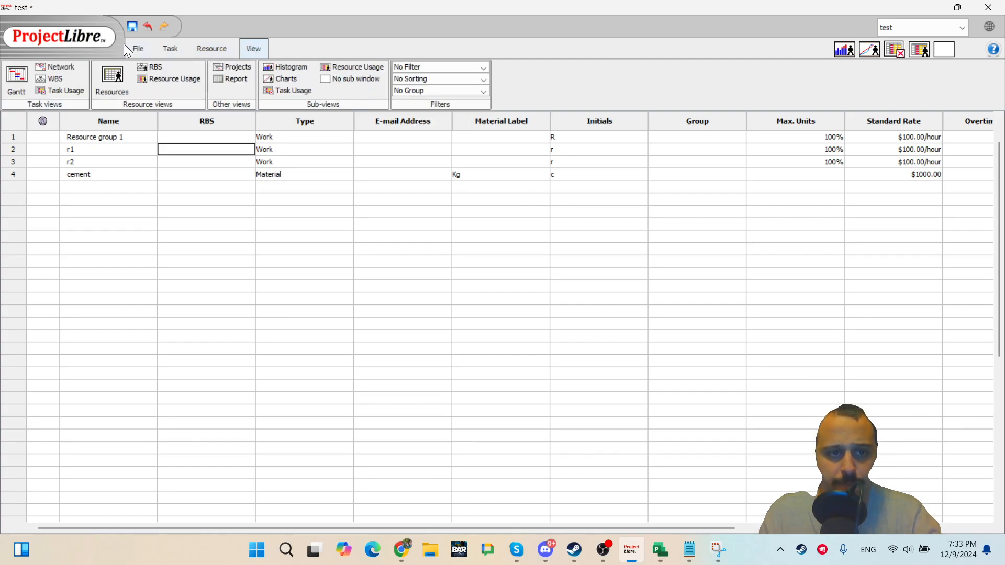
left_click(171, 48)
left_click(199, 47)
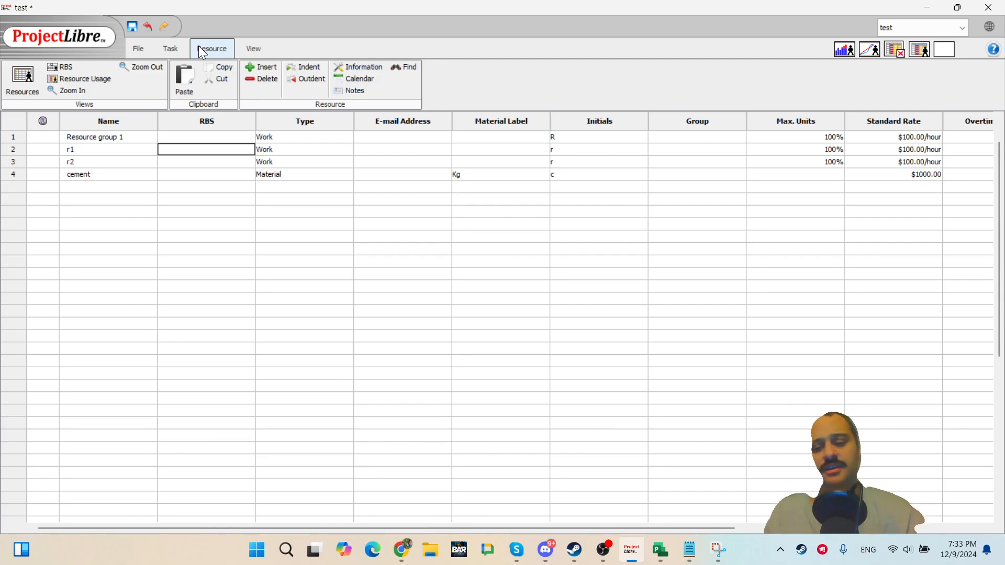
left_click(171, 48)
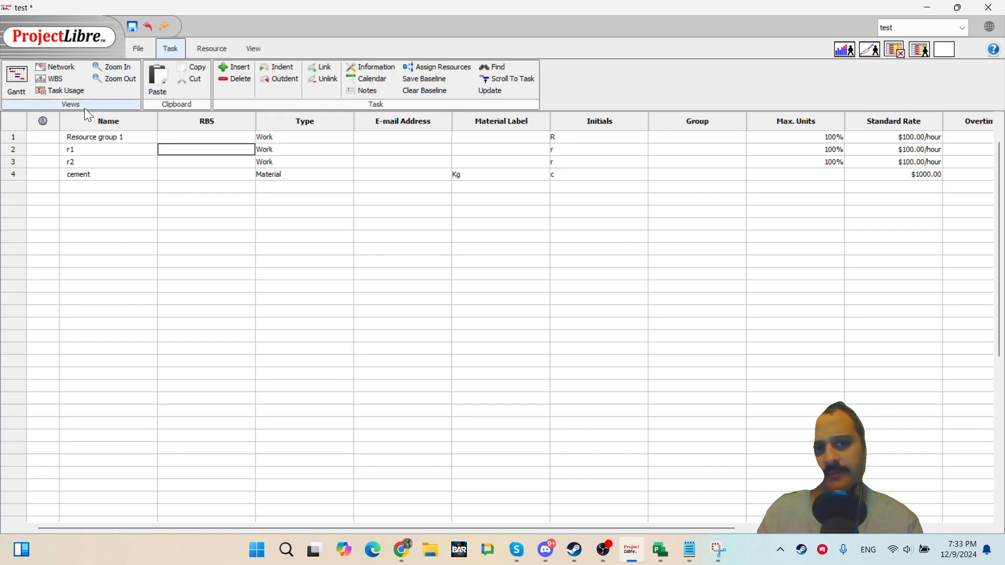
left_click(17, 81)
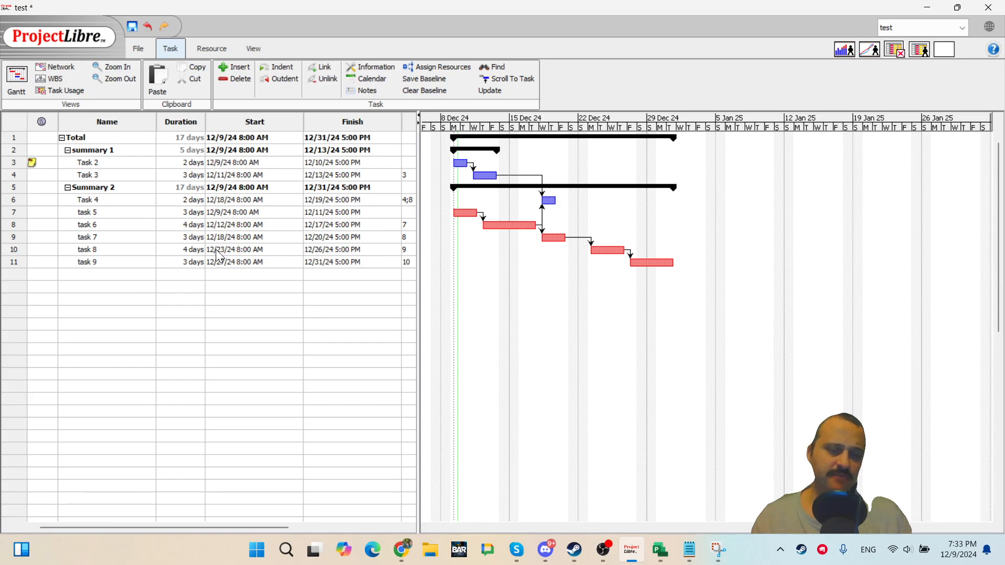
Try to link task 5's bar to Task 3's bar in the Gantt chart.
left_click_drag(464, 213, 478, 179)
left_click(492, 284)
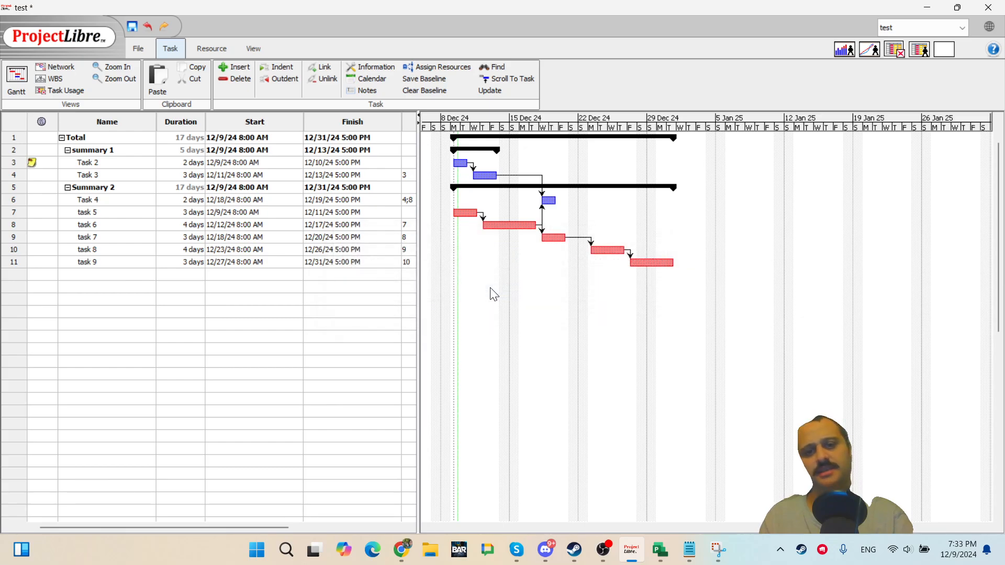
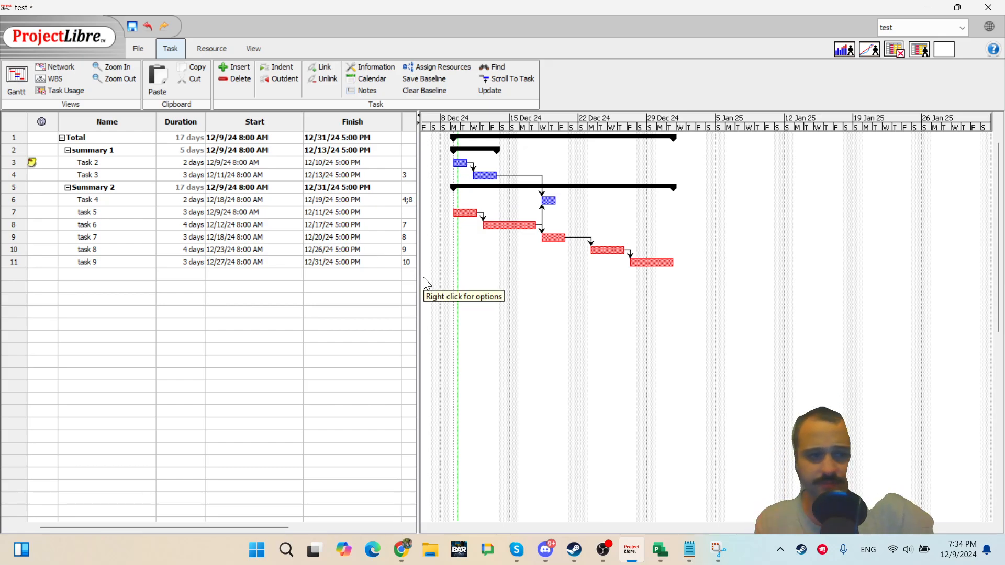
Widen the task table so the Predecessors and Resource Names columns appear beside the Gantt chart.
double_click(100, 164)
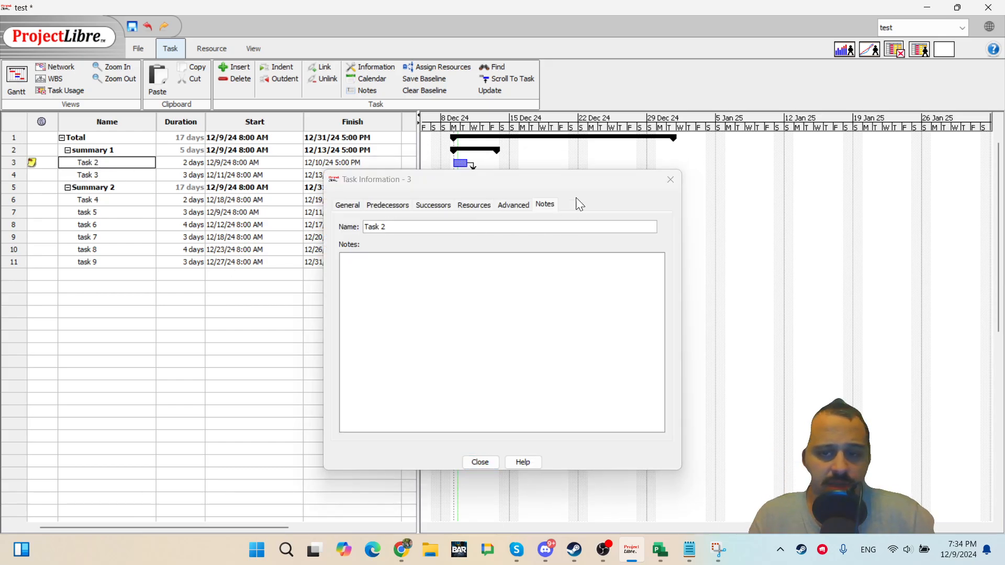
left_click(661, 185)
left_click_drag(418, 218, 651, 225)
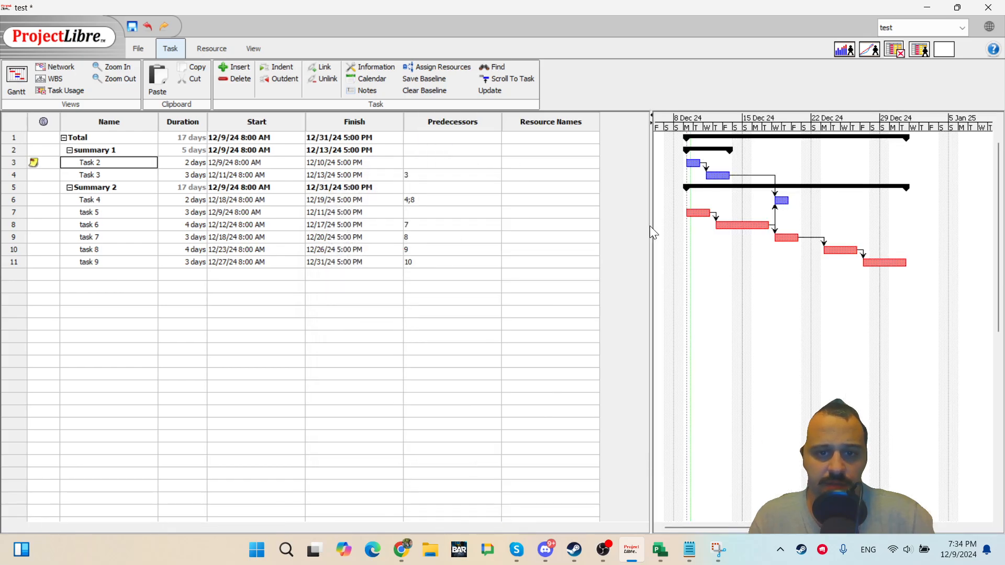
Try to enter 5 as the resource name for Task 2 directly in its Resource Names cell.
left_click(523, 163)
double_click(552, 163)
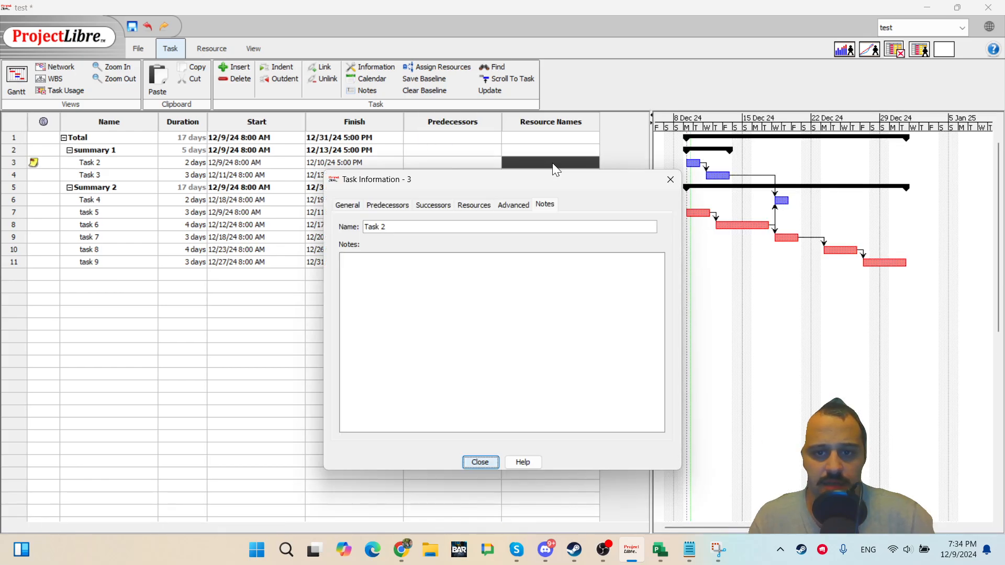
left_click(457, 271)
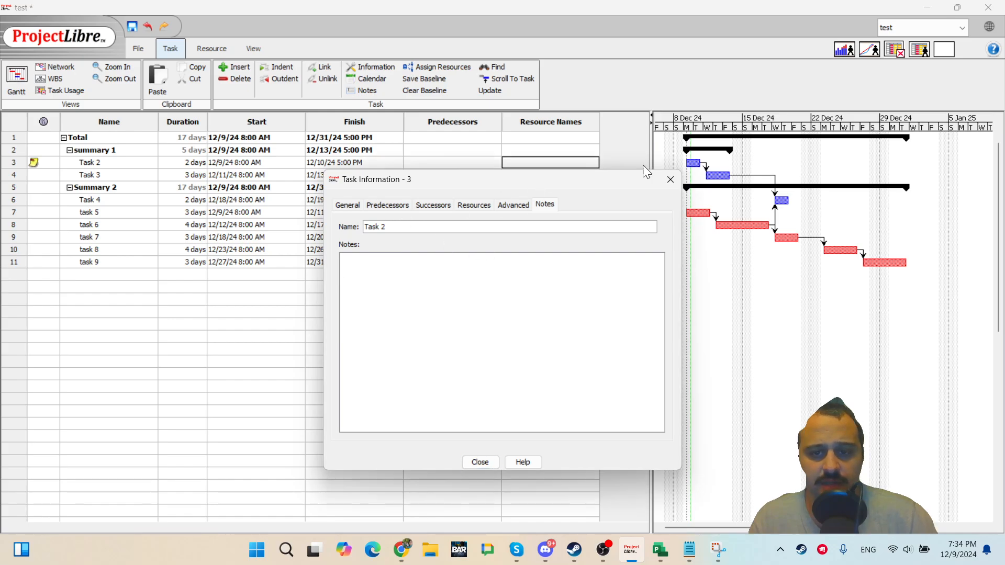
left_click(670, 179)
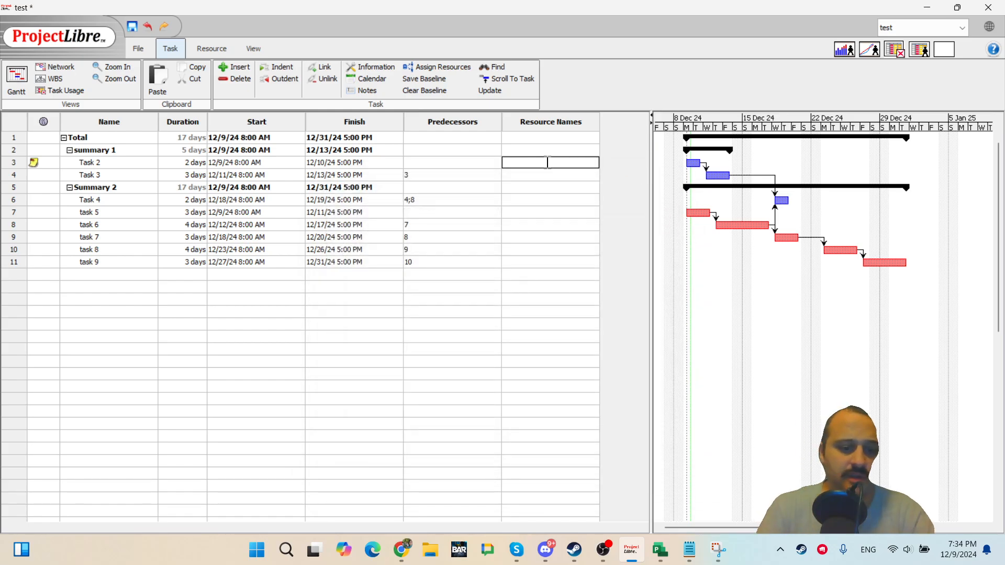
type("5")
key("Return")
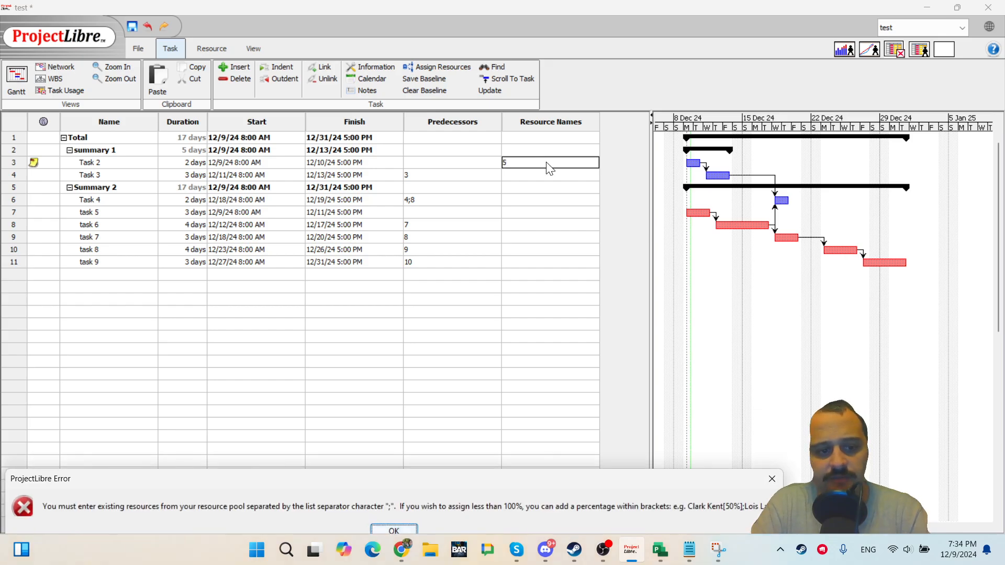
key("Return")
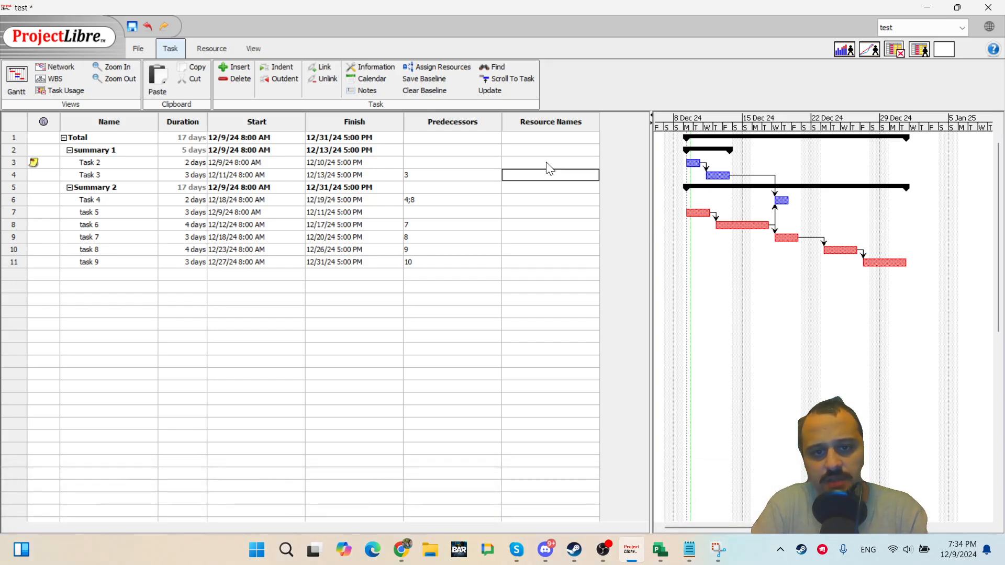
Enter r1 as Task 2's resource name in the table and then delete the entry again.
left_click(547, 164)
type("5")
key("Return")
key("Return")
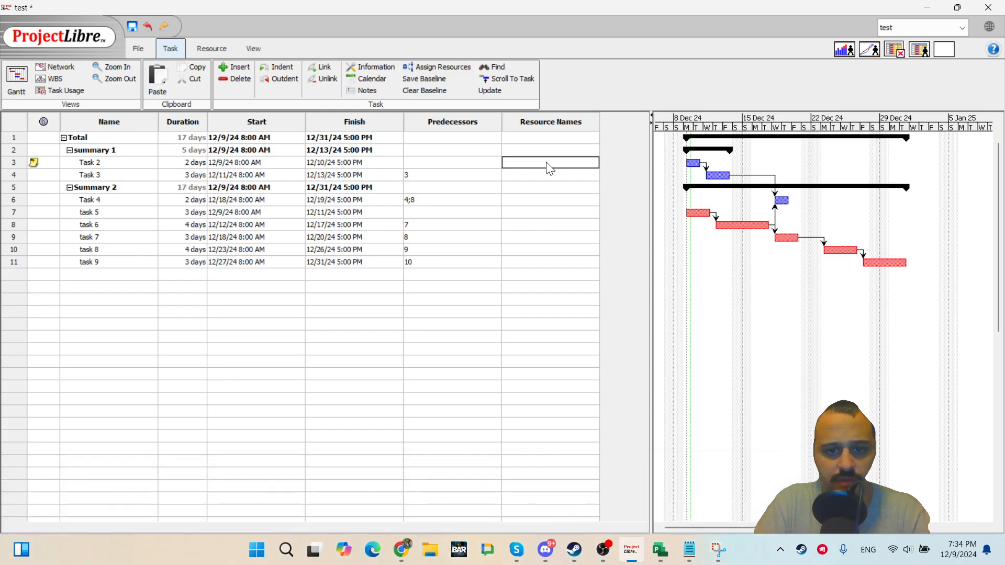
type("14")
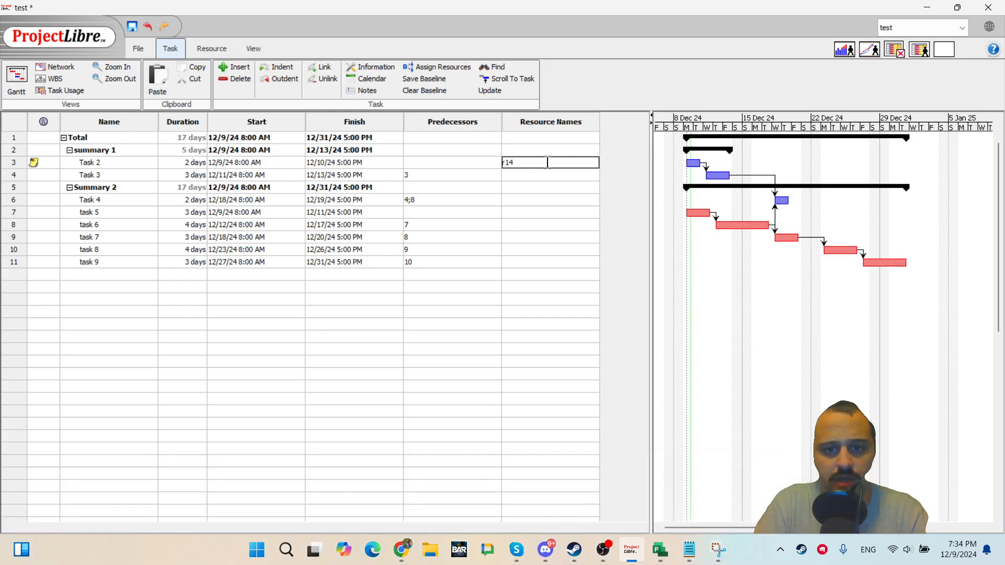
type("14789")
key("BackSpace")
key("BackSpace")
key("BackSpace")
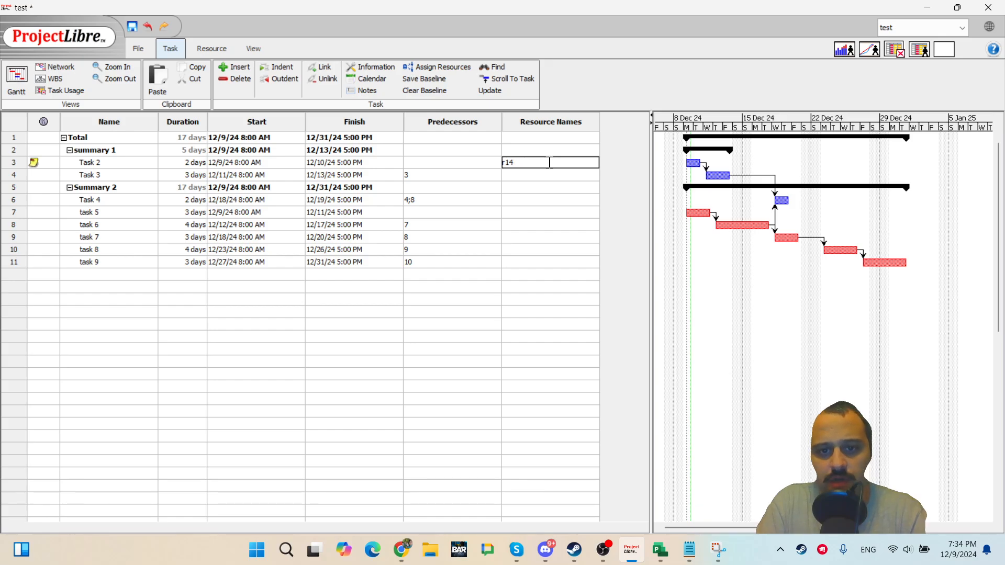
key("Return")
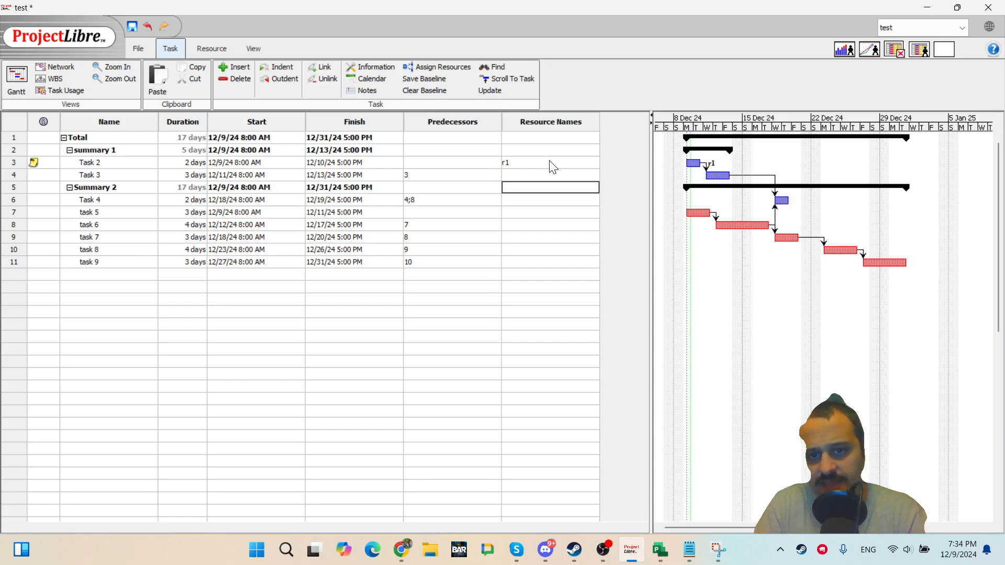
left_click(550, 163)
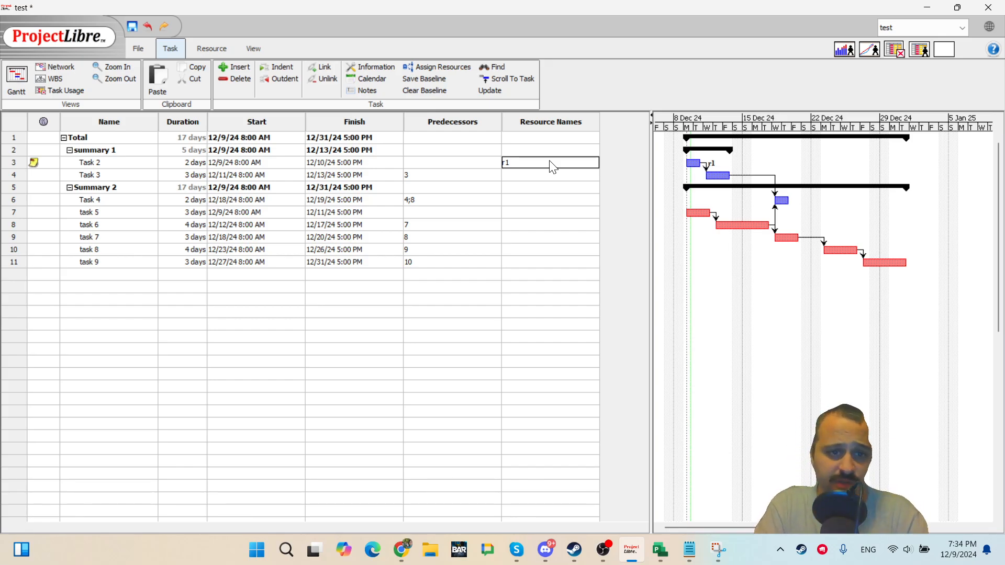
key("BackSpace")
key("BackSpace")
key("Return")
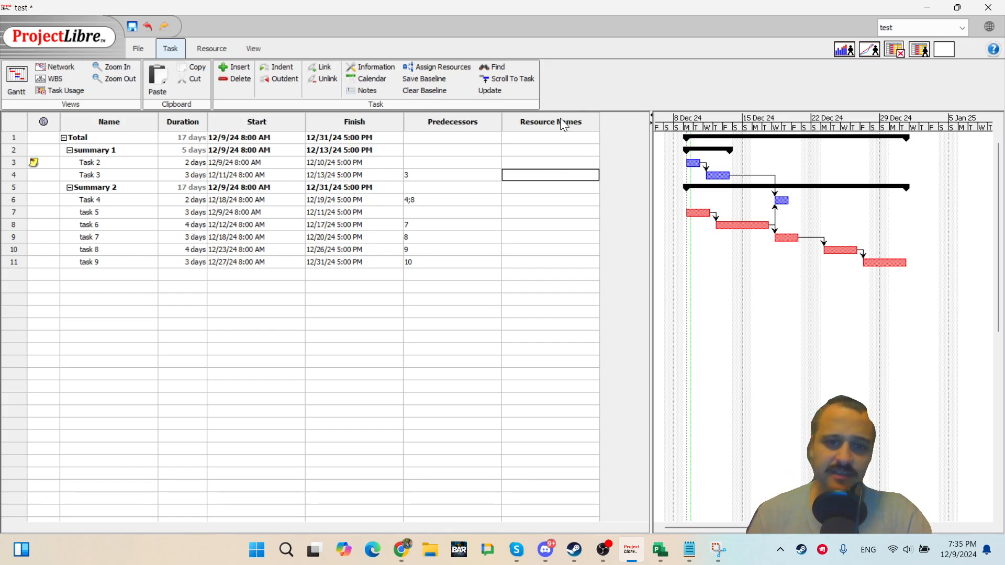
Assign resources r1 and r2 at 100% to Task 2 from its Task Information resources page.
left_click(540, 158)
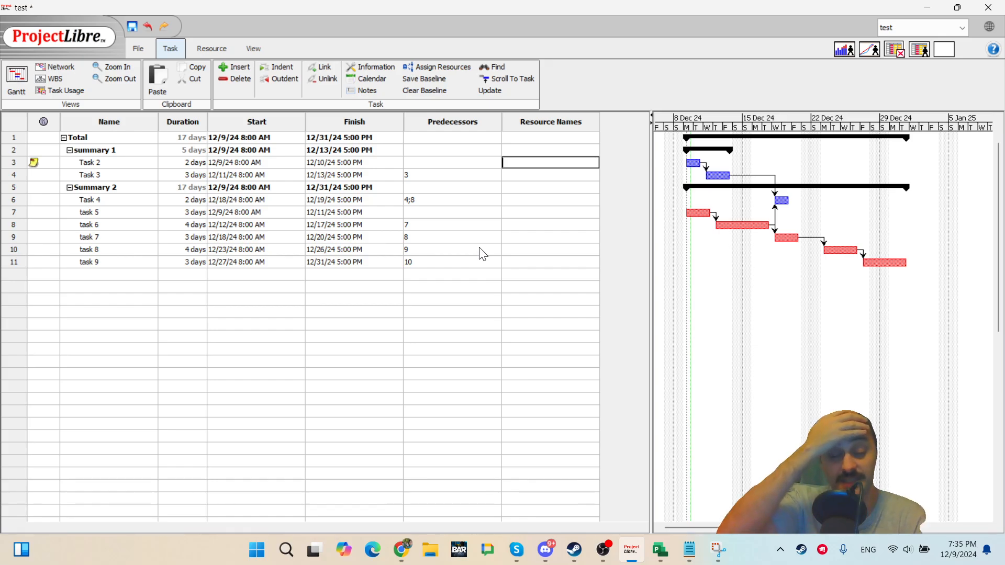
left_click(398, 275)
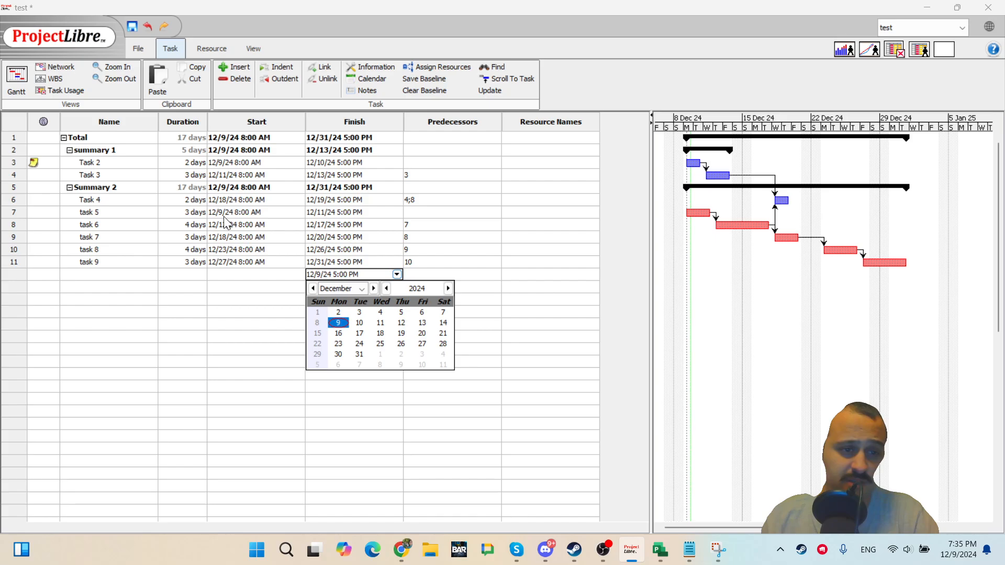
double_click(111, 164)
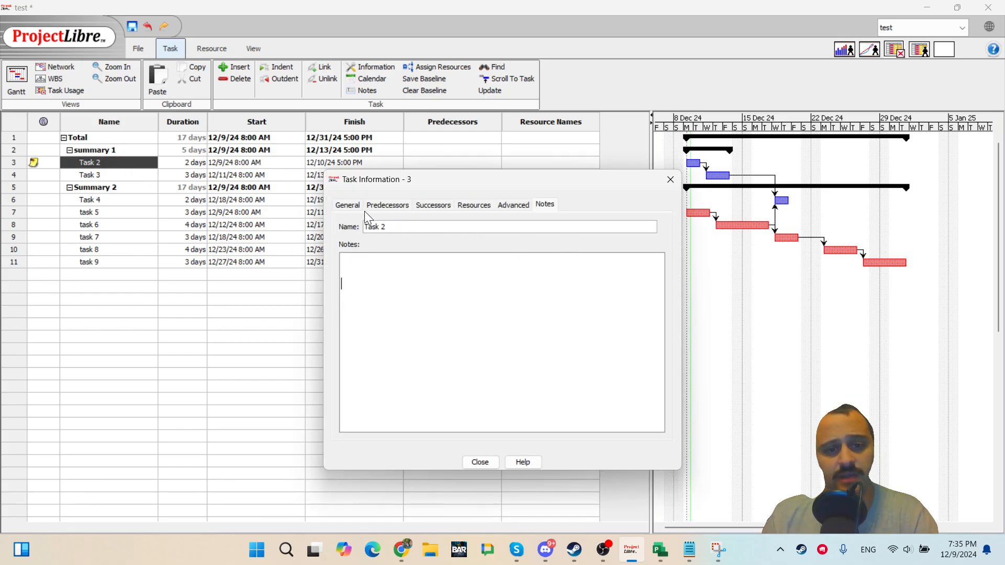
left_click(380, 205)
left_click(436, 205)
left_click(462, 203)
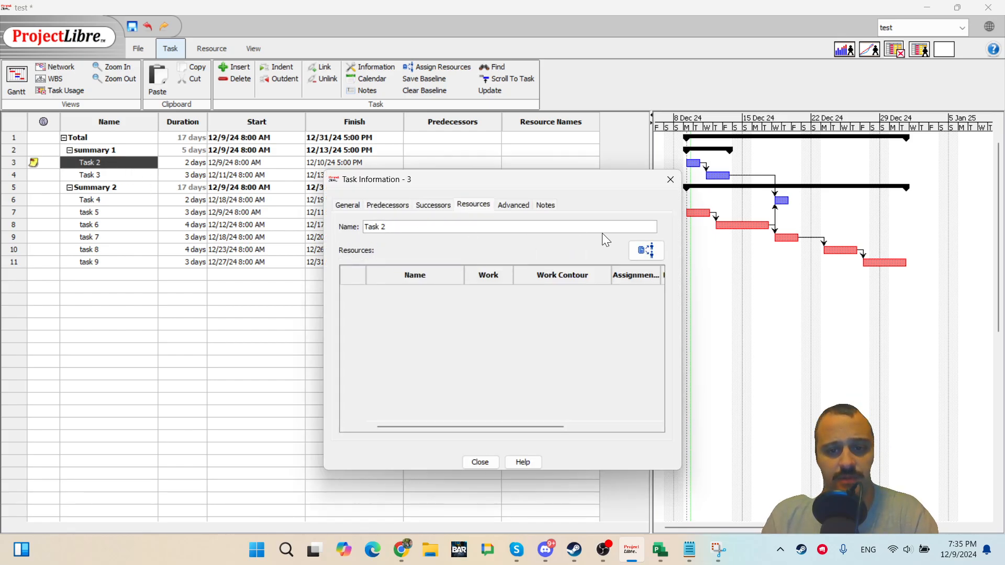
left_click(646, 250)
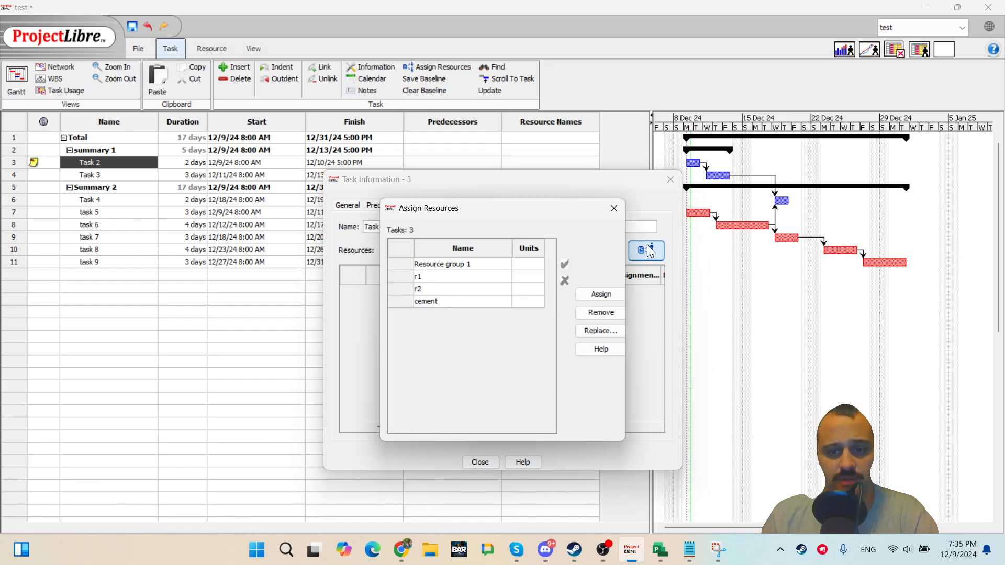
left_click(526, 277)
left_click(518, 290)
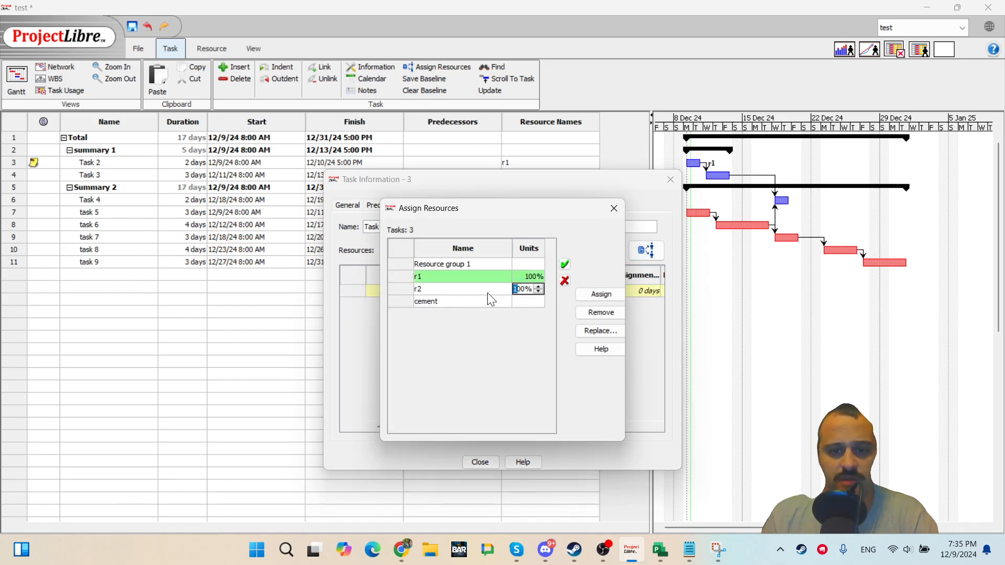
left_click(474, 289)
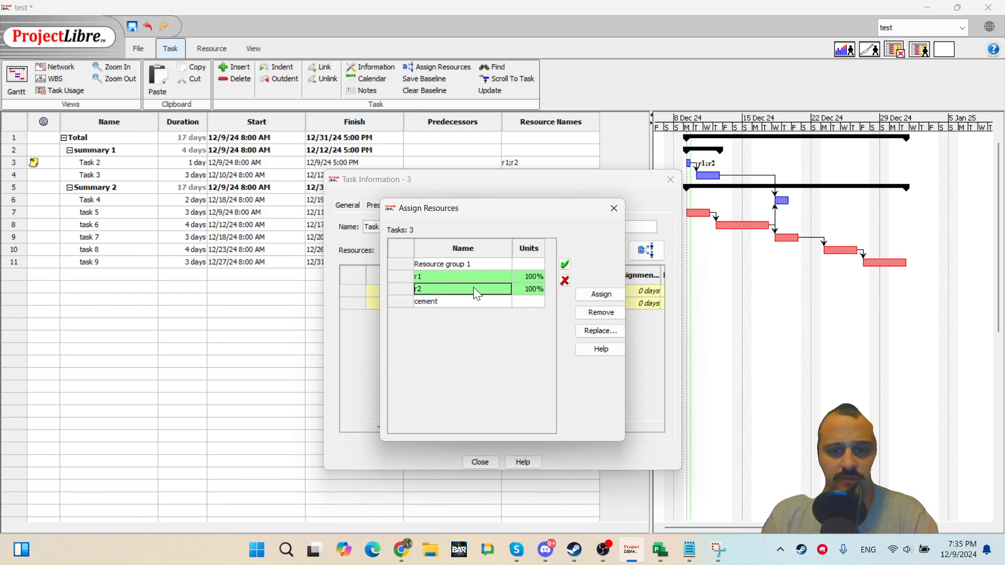
left_click(566, 266)
left_click(595, 300)
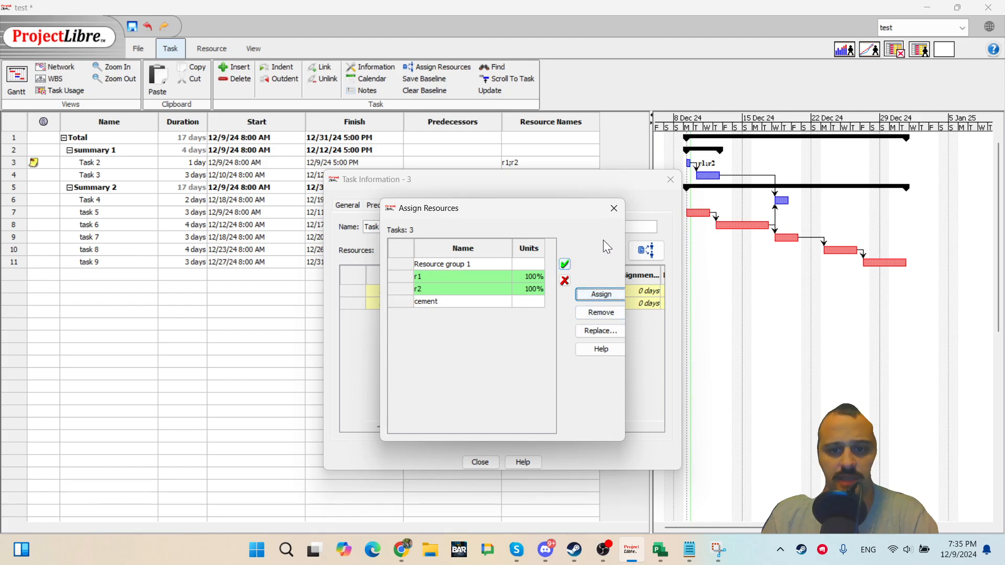
left_click(613, 208)
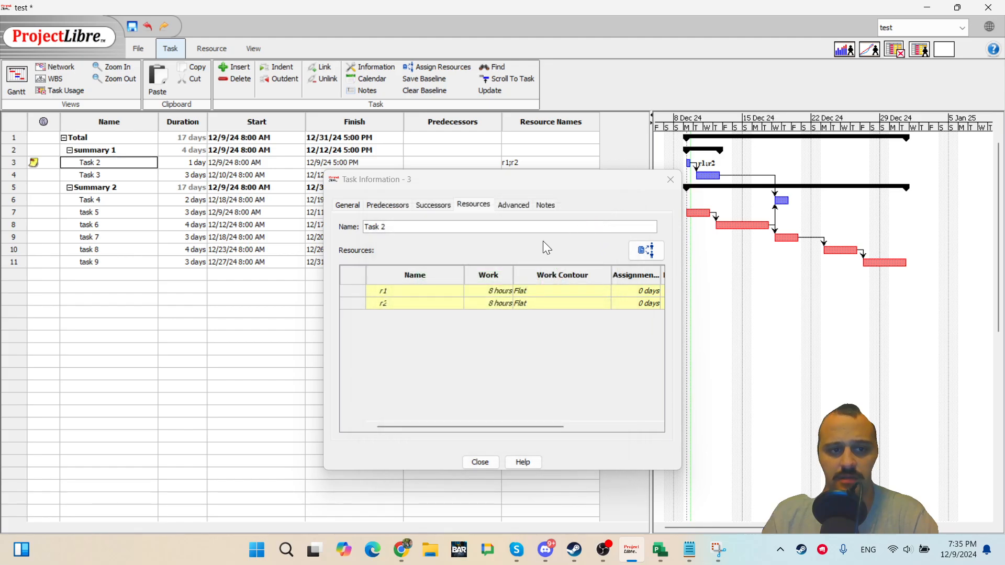
double_click(494, 290)
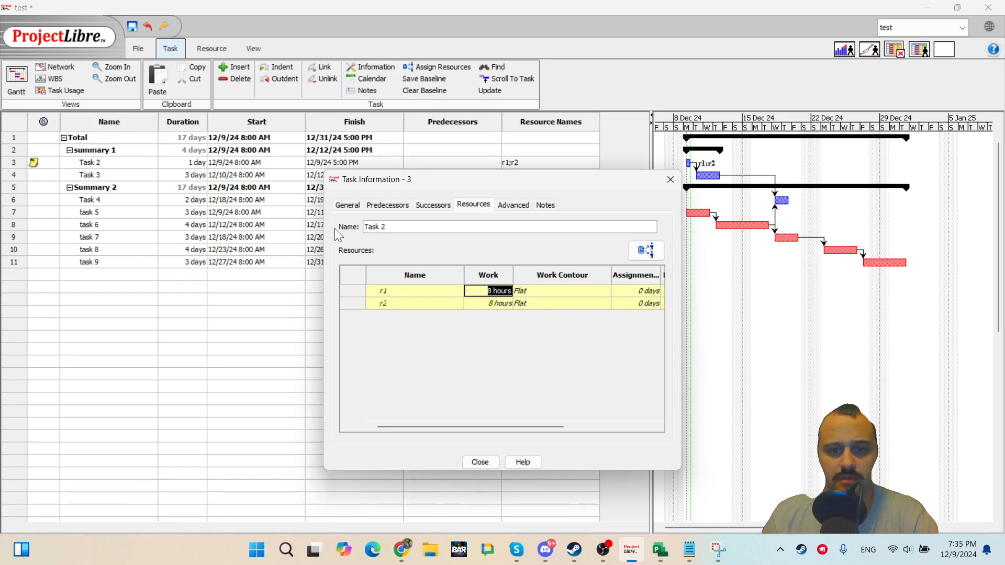
left_click(422, 302)
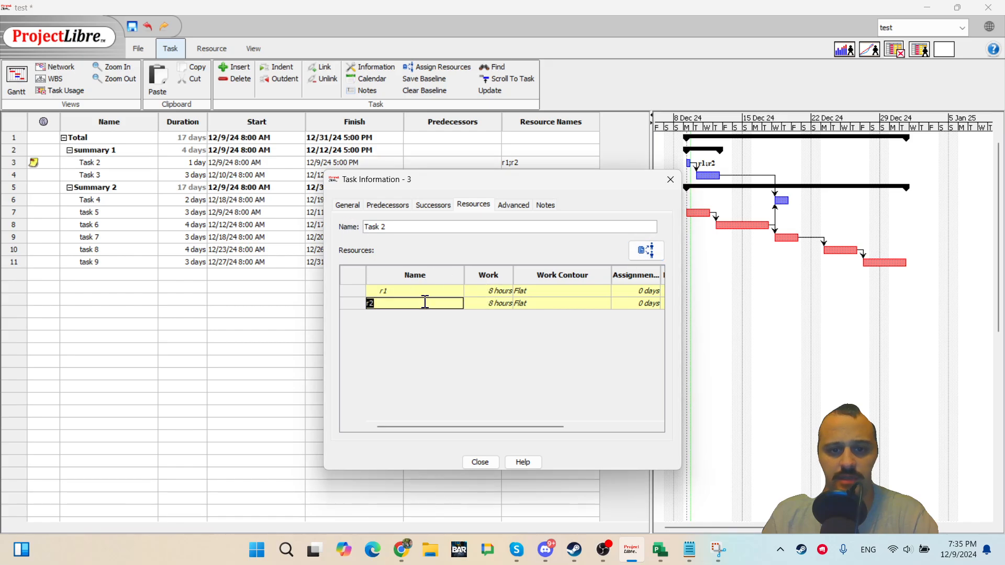
left_click(482, 465)
Assign cement and r2 to Task 3 through its Task Information assign-resources dialog.
double_click(235, 312)
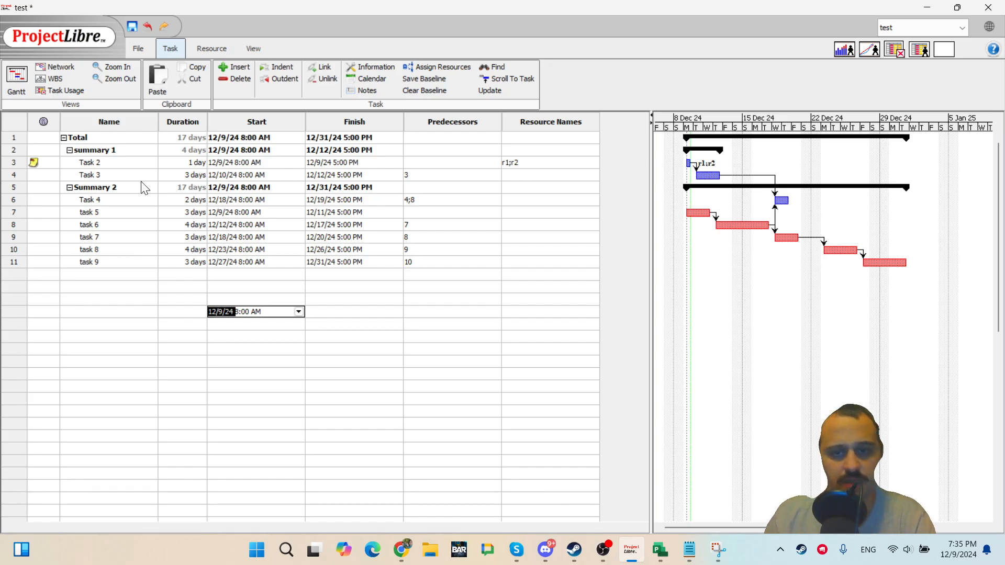
double_click(128, 175)
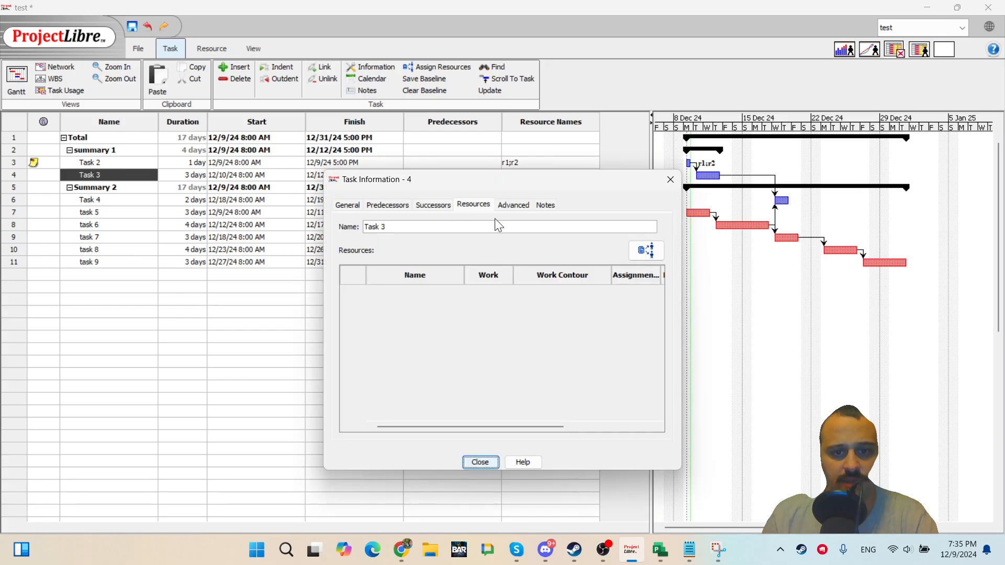
left_click(647, 250)
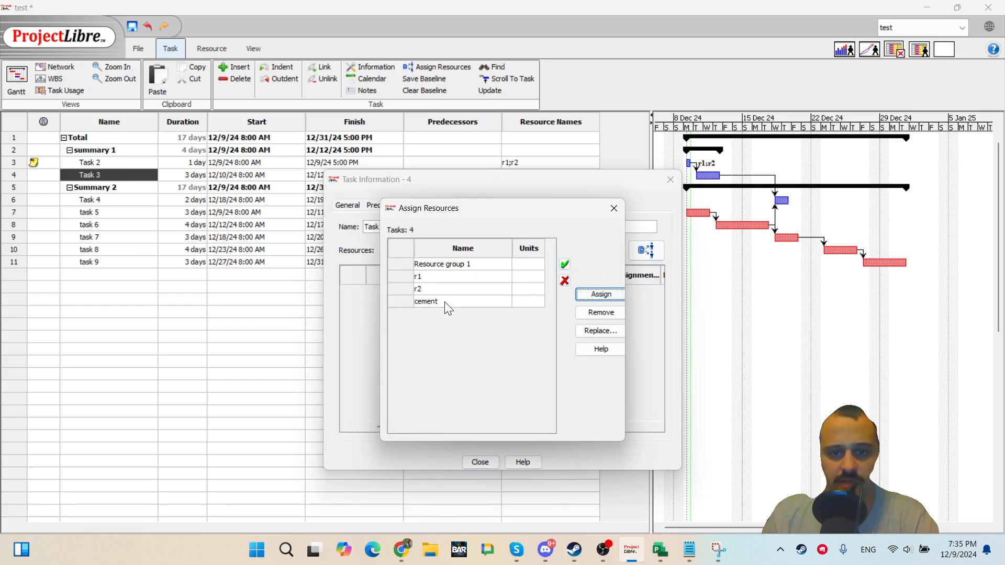
double_click(444, 301)
left_click(639, 251)
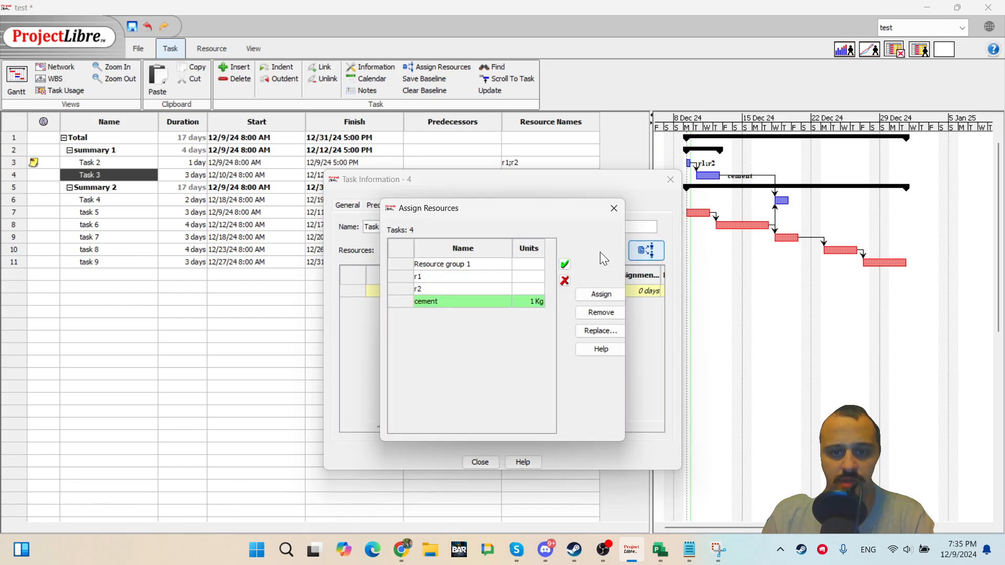
double_click(445, 287)
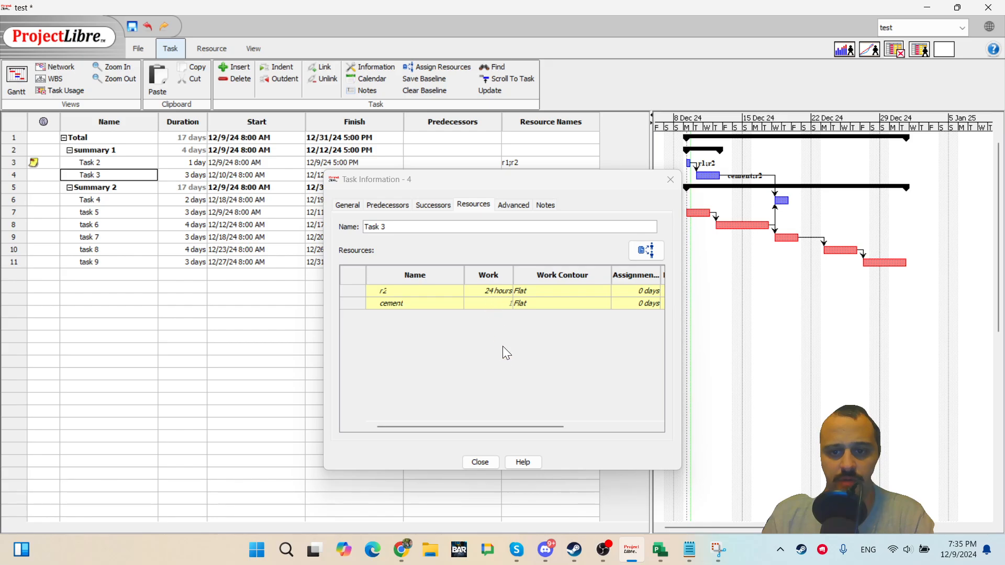
left_click(486, 464)
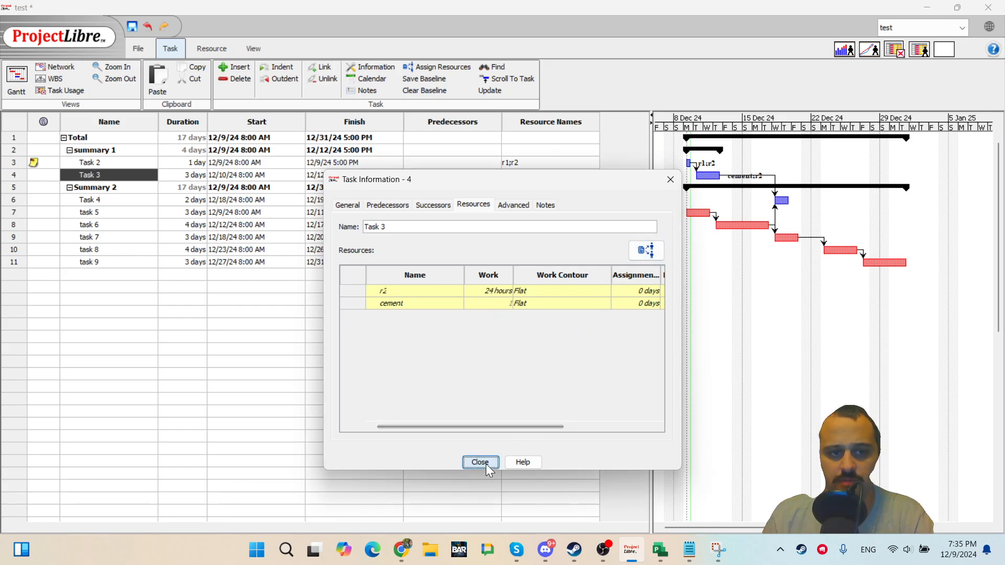
left_click(409, 423)
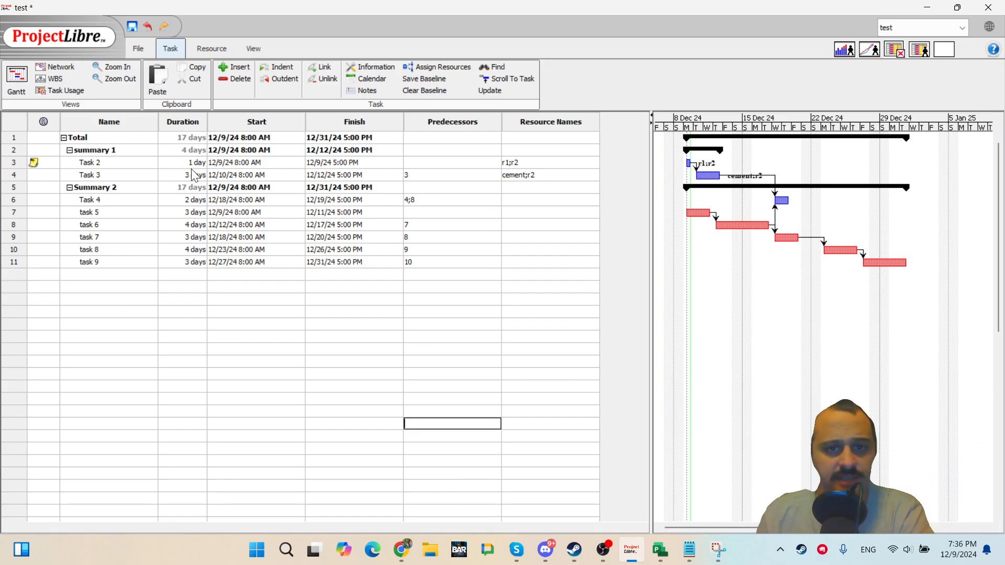
Assign Resource group 1, r1 and cement to Task 4 with Assign Resources.
double_click(113, 200)
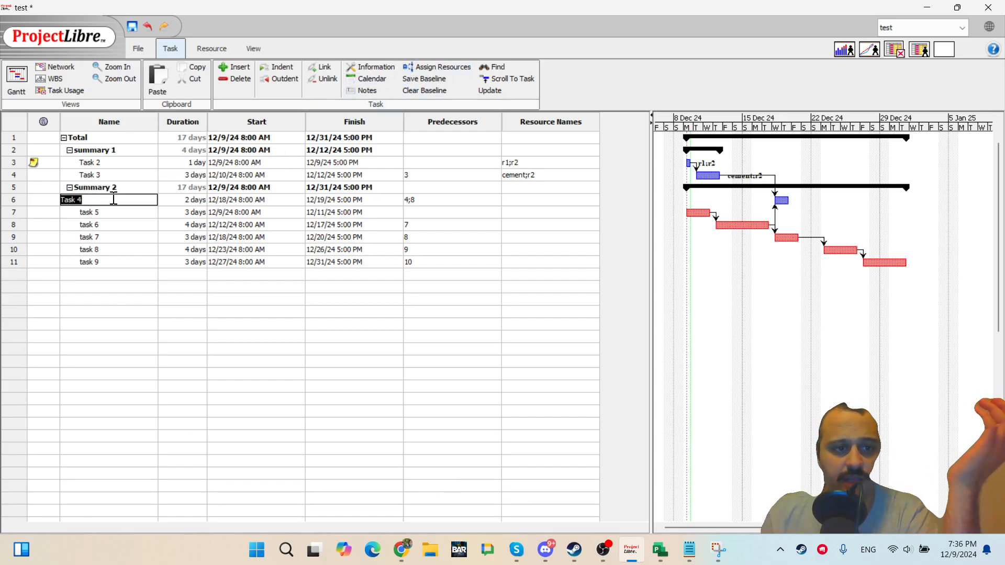
left_click(432, 67)
left_click(526, 264)
left_click(526, 278)
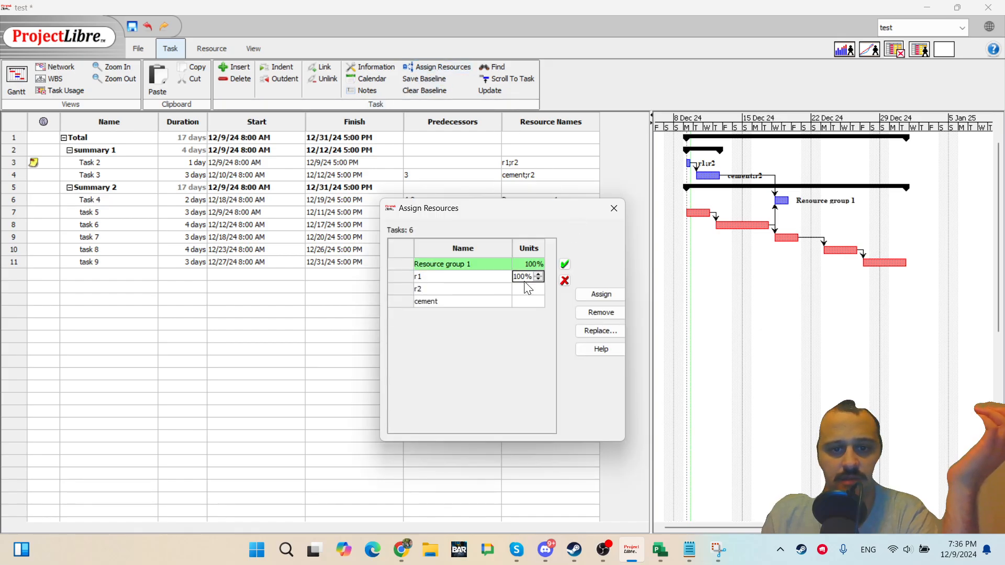
left_click(520, 298)
left_click(564, 266)
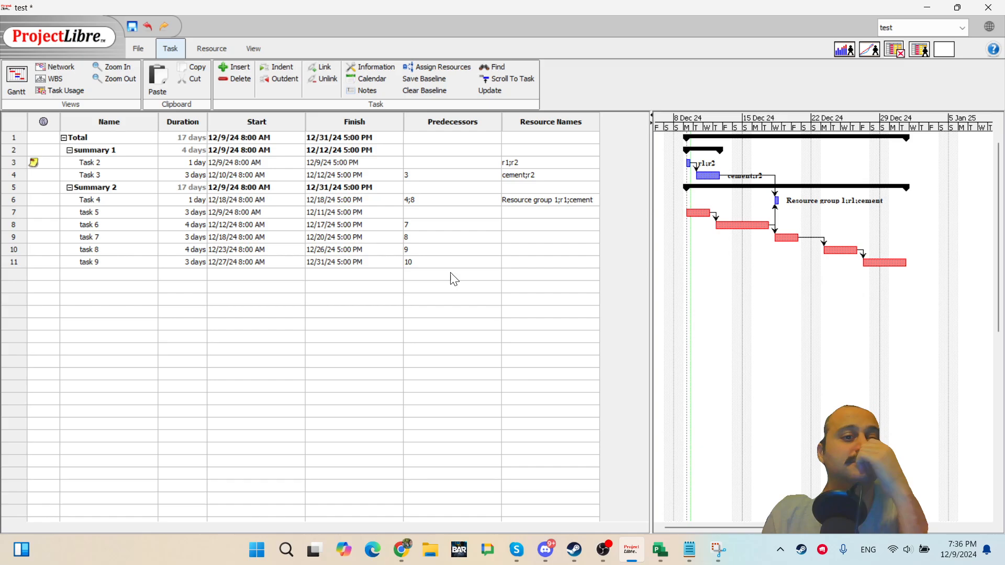
left_click(375, 276)
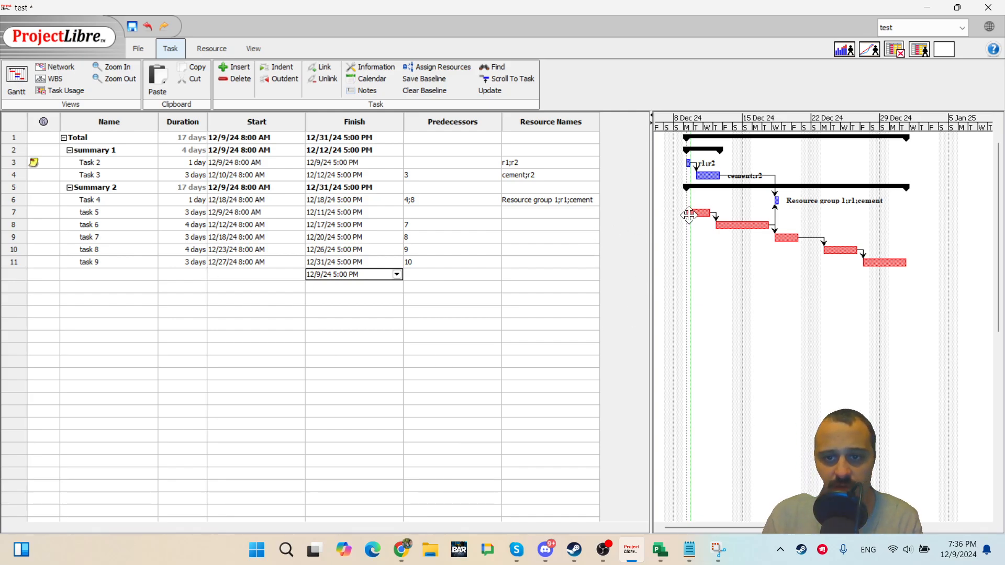
Assign resources r1 and r2 to task 5 through its Task Information resources page.
double_click(128, 225)
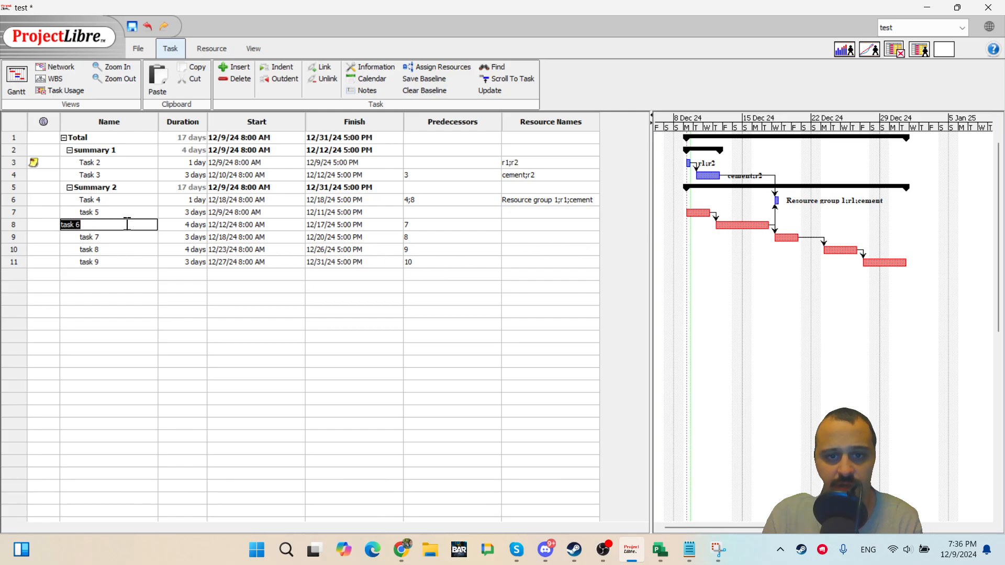
double_click(127, 212)
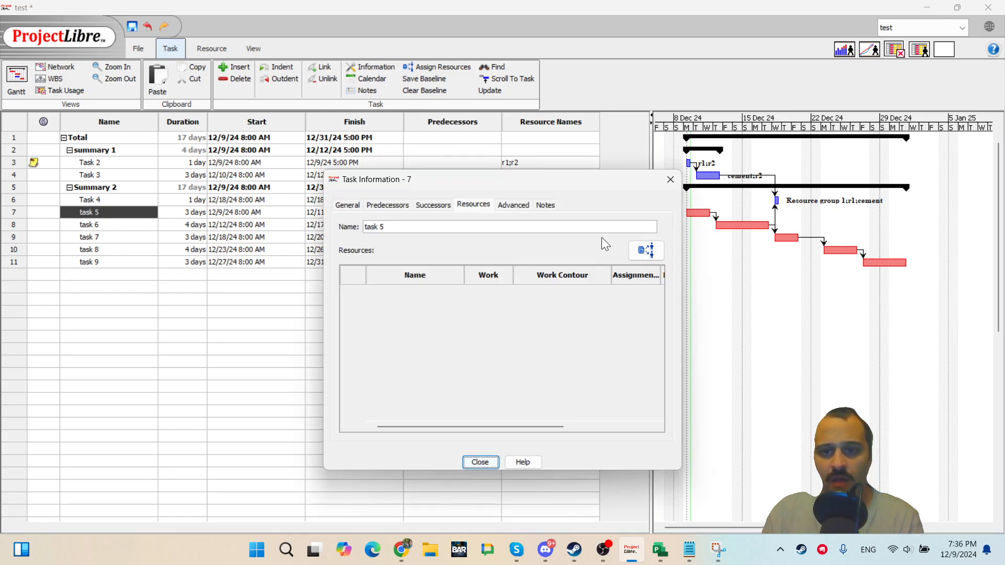
left_click(647, 252)
double_click(482, 277)
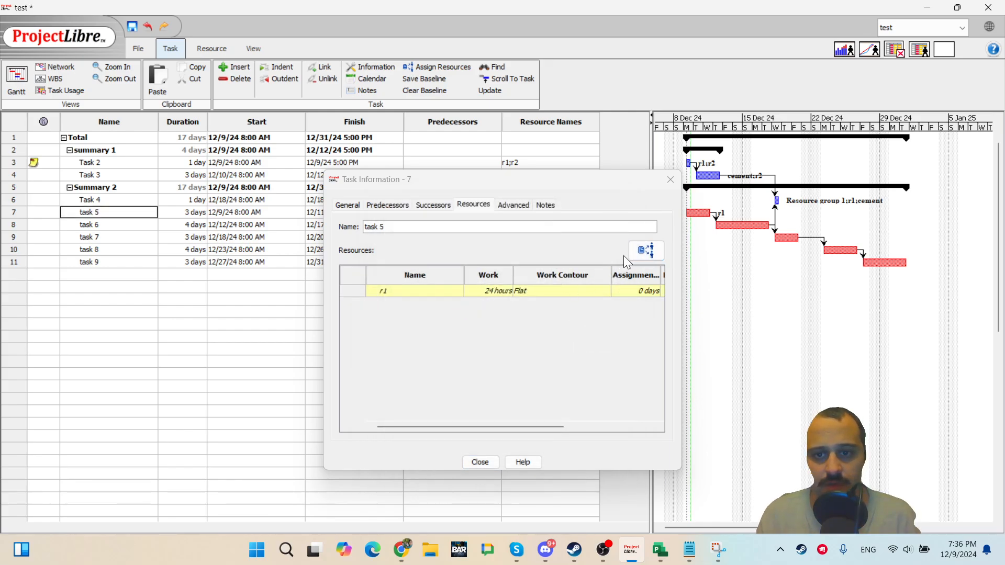
left_click(646, 251)
left_click(464, 292)
double_click(464, 292)
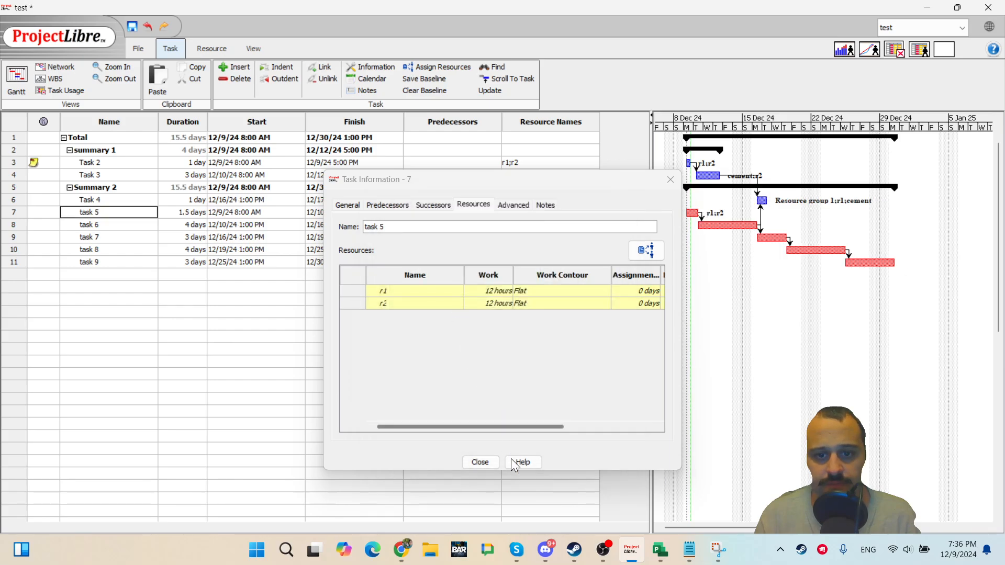
left_click(485, 463)
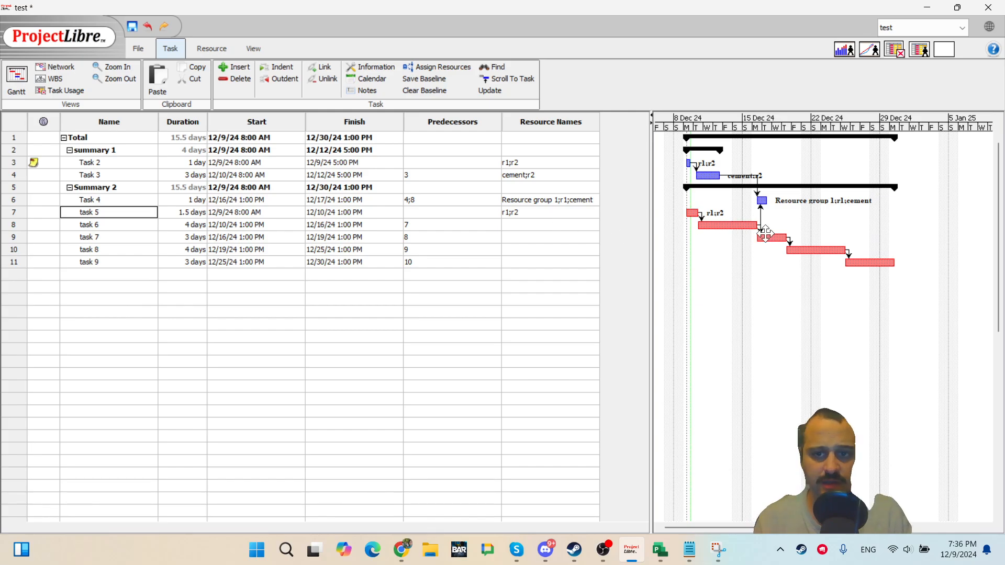
Remove the finish-to-start dependency linking task 7 to task 8.
double_click(791, 243)
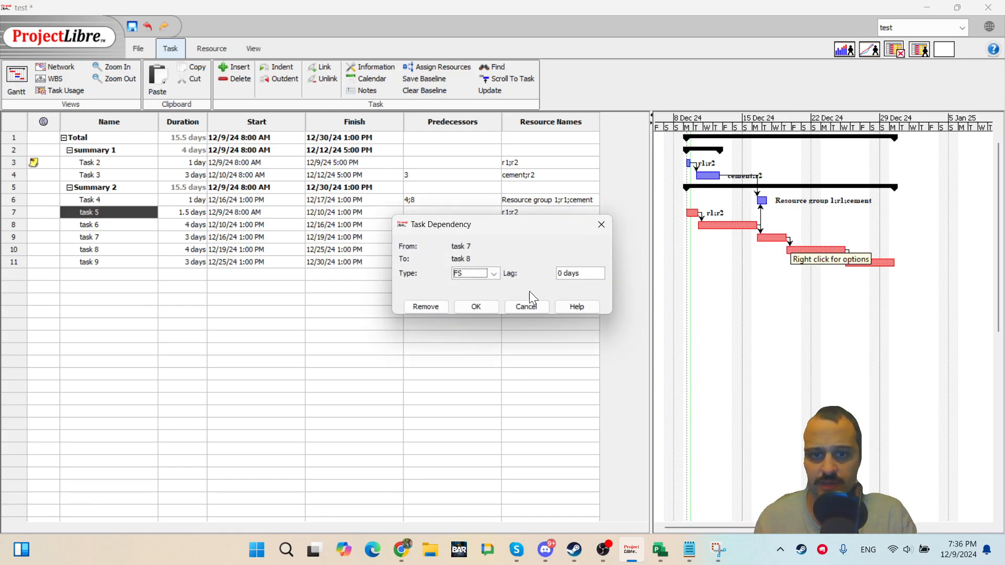
left_click(436, 308)
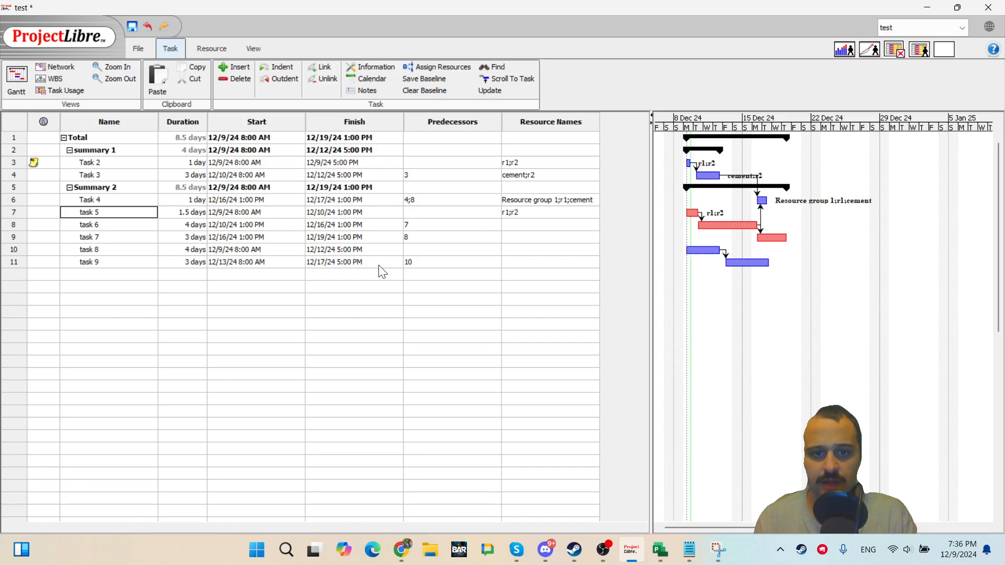
Assign r1 and r2 at 100% to task 8 through its Task Information assign-resources dialog.
double_click(115, 249)
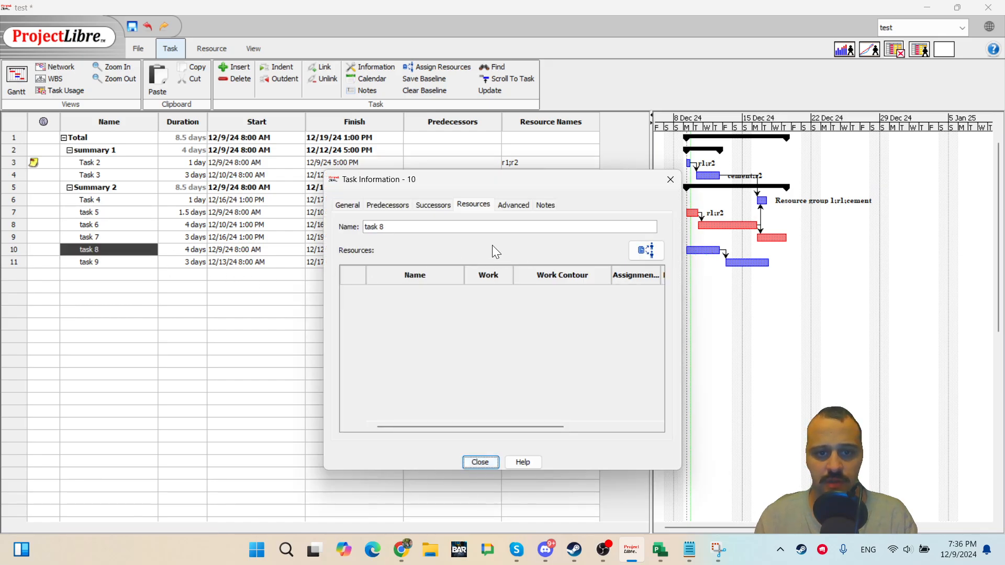
left_click(645, 251)
left_click(525, 277)
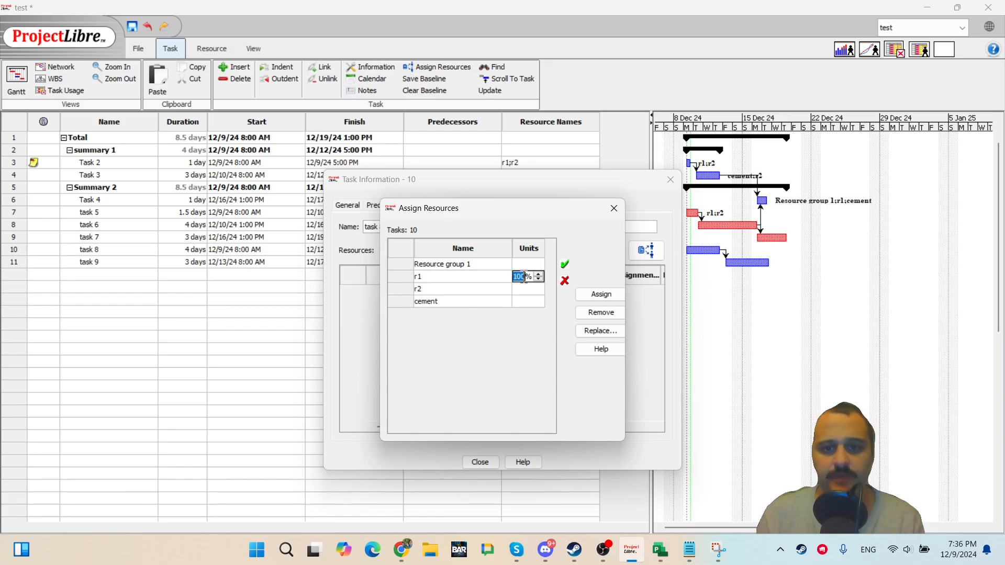
left_click(516, 291)
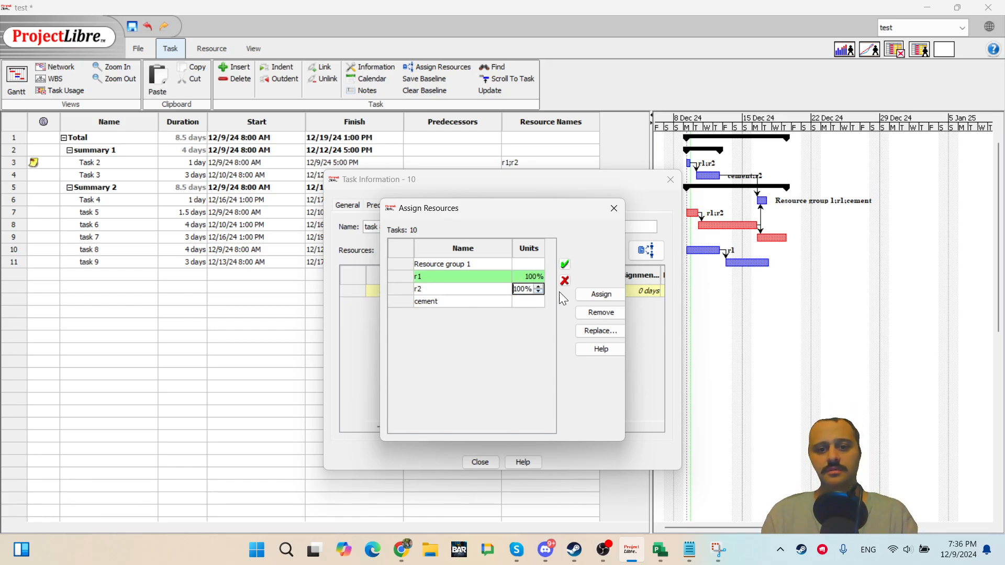
left_click(600, 294)
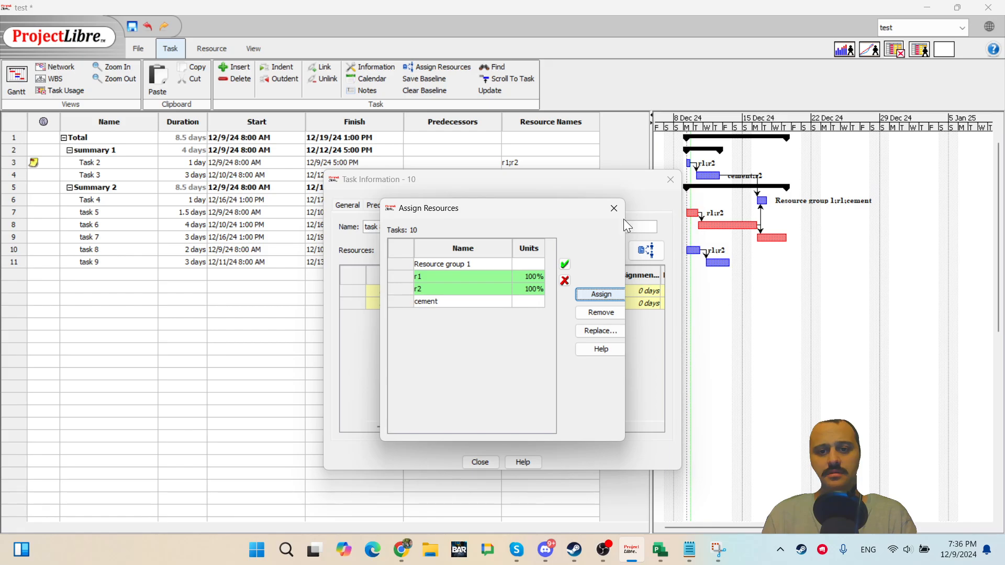
left_click(614, 209)
left_click(480, 462)
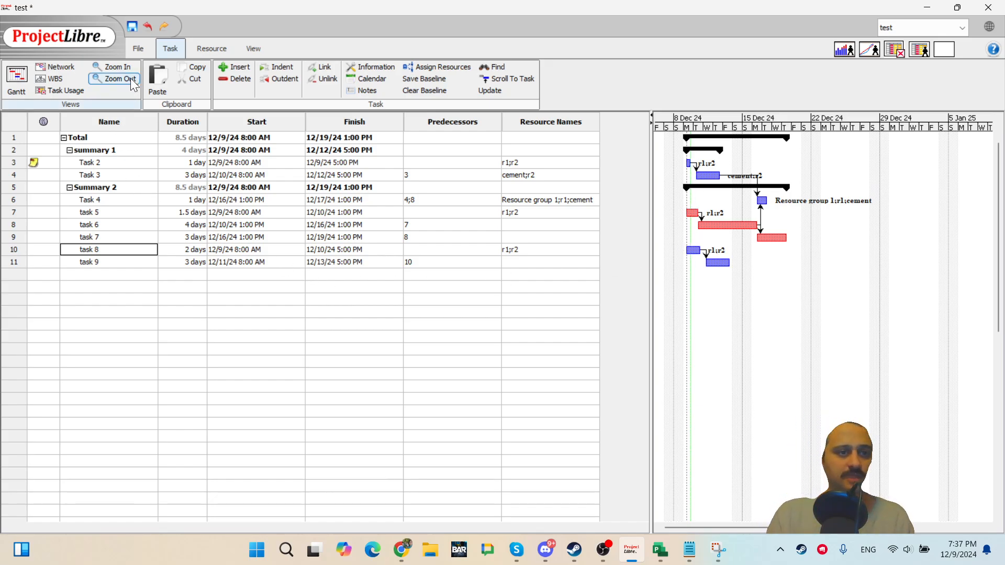
Open the resource sheet and scroll through its resource columns.
left_click(212, 48)
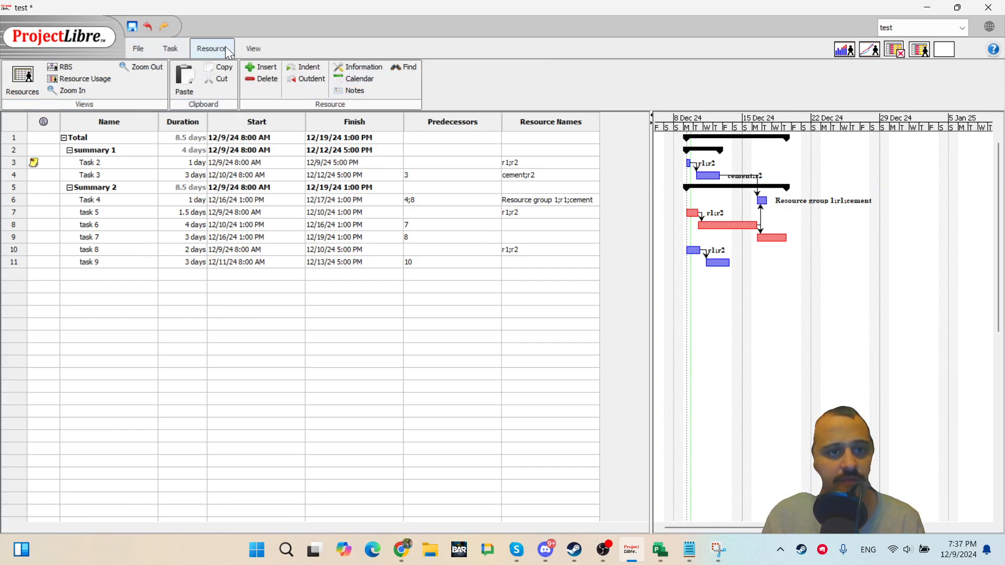
left_click(24, 76)
left_click(586, 224)
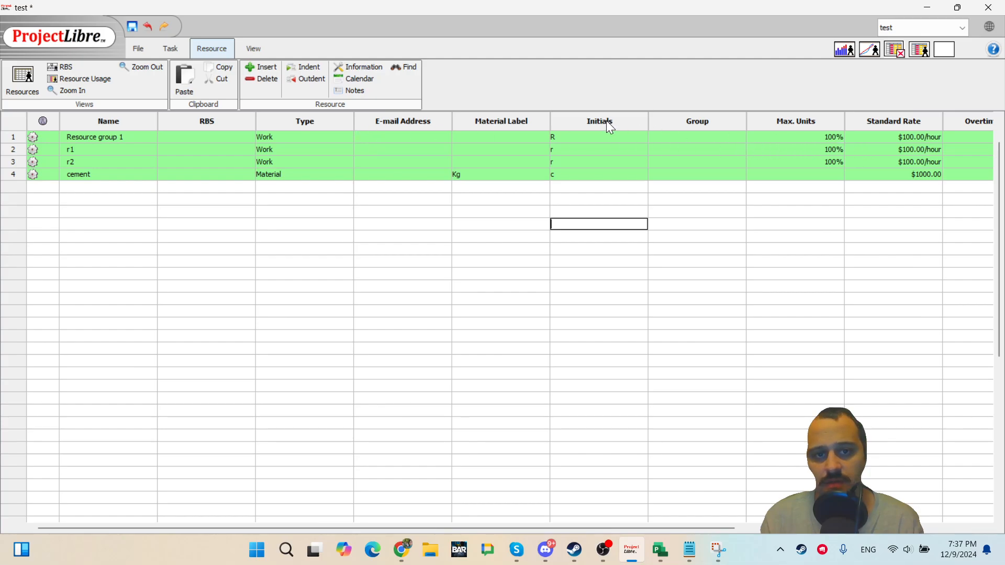
left_click(681, 149)
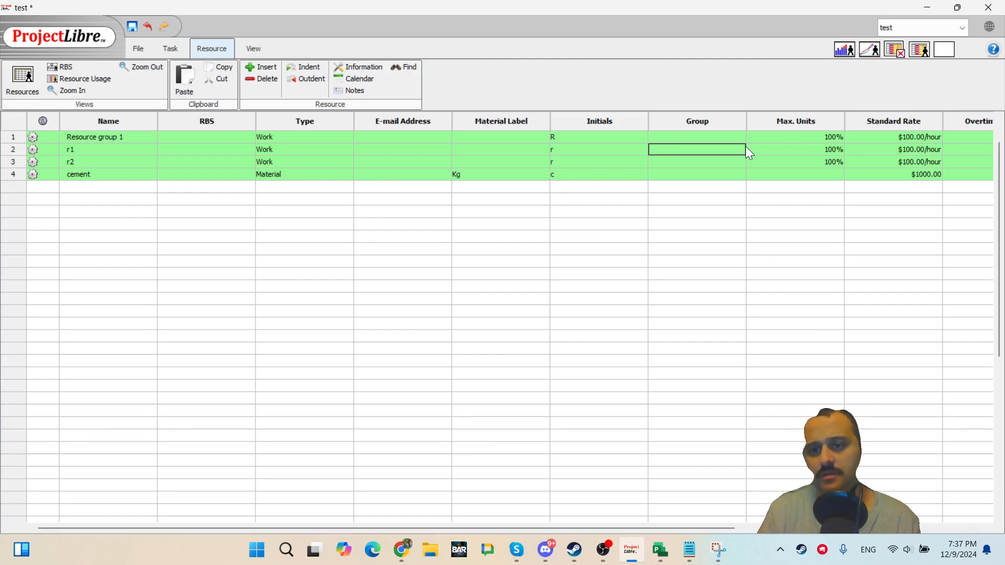
left_click_drag(708, 524, 856, 516)
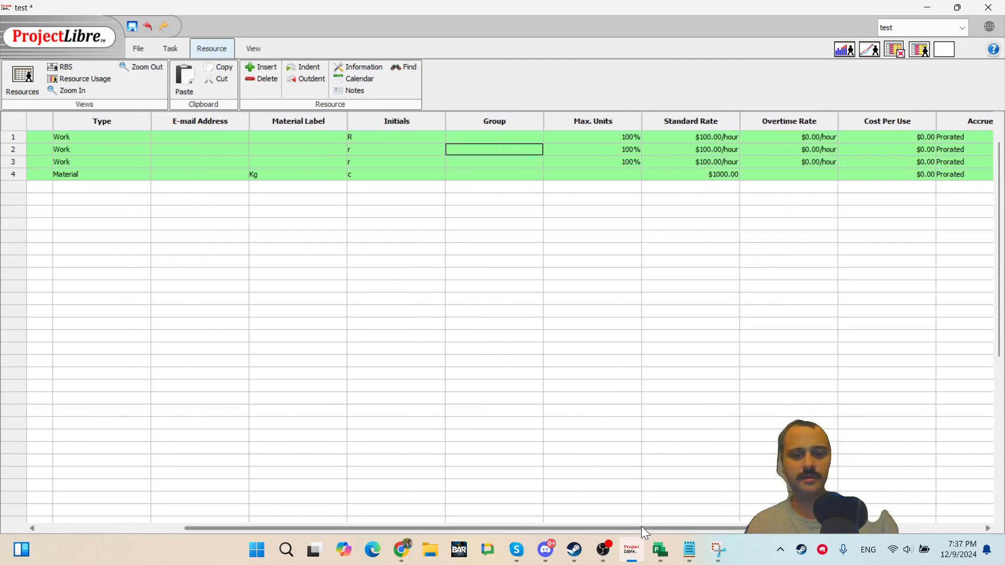
left_click_drag(642, 526, 450, 517)
left_click(23, 75)
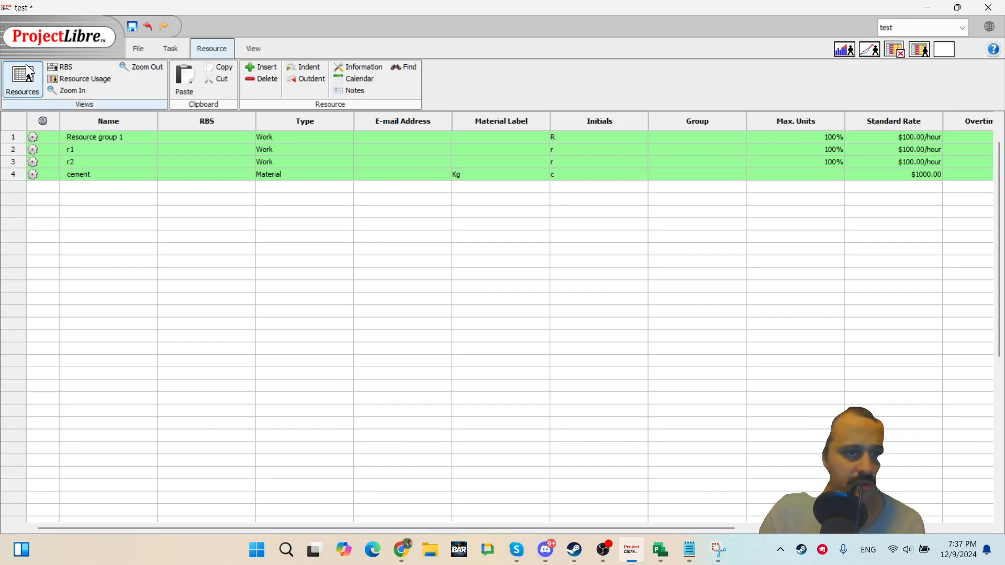
Review per-resource work in the Task Usage and Resource Usage views.
left_click(171, 48)
left_click(18, 79)
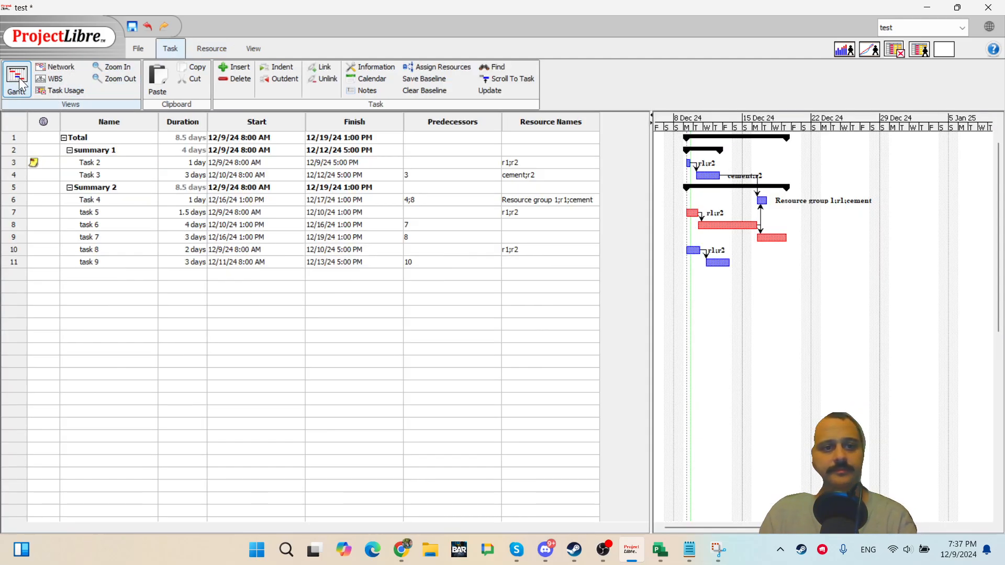
left_click(65, 91)
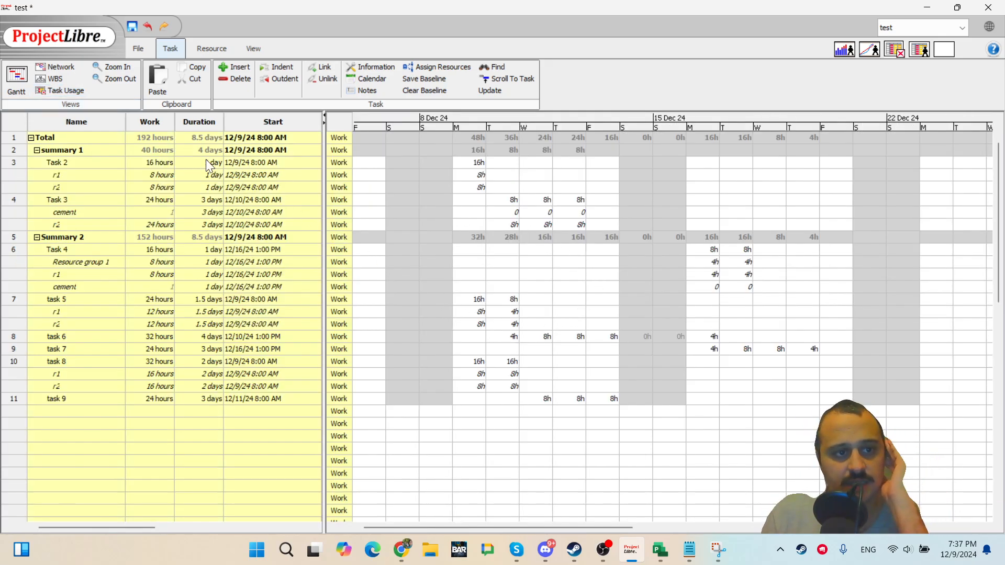
double_click(95, 178)
key("Escape")
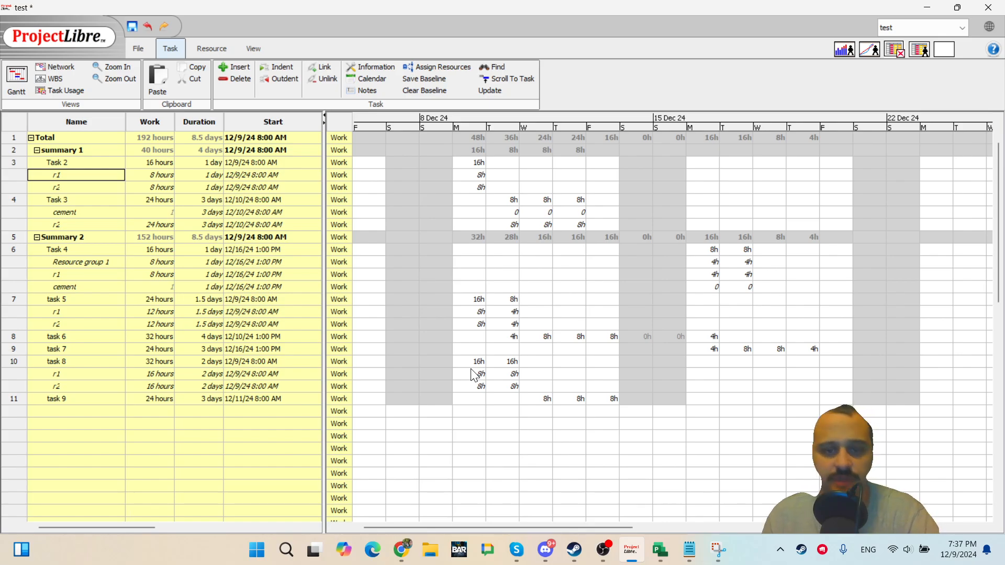
left_click(19, 84)
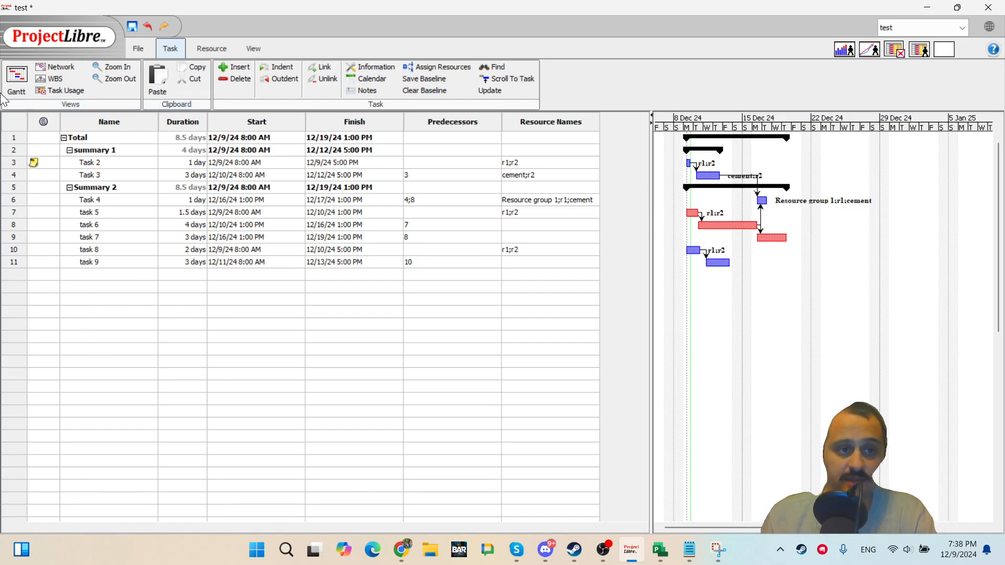
left_click(46, 91)
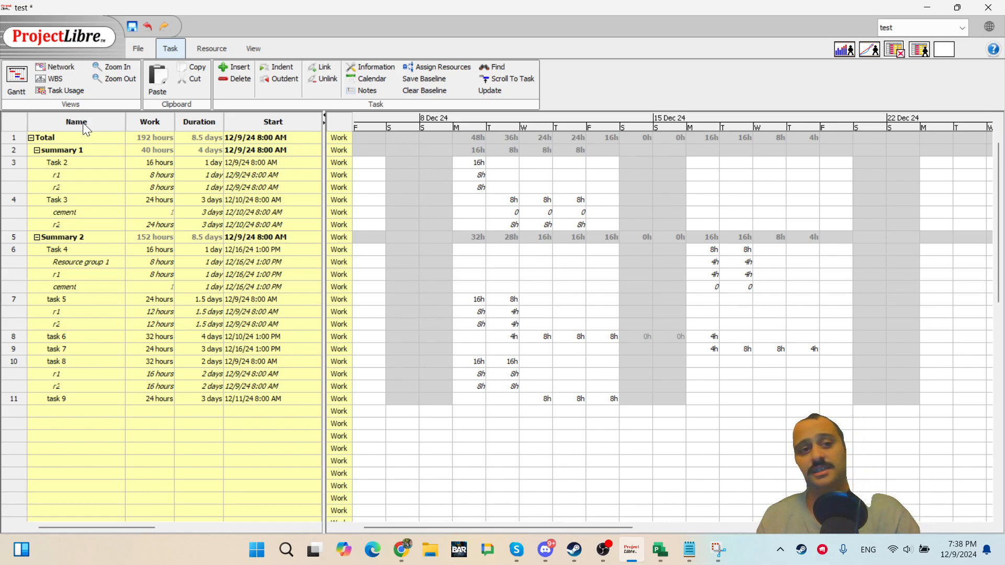
left_click(209, 48)
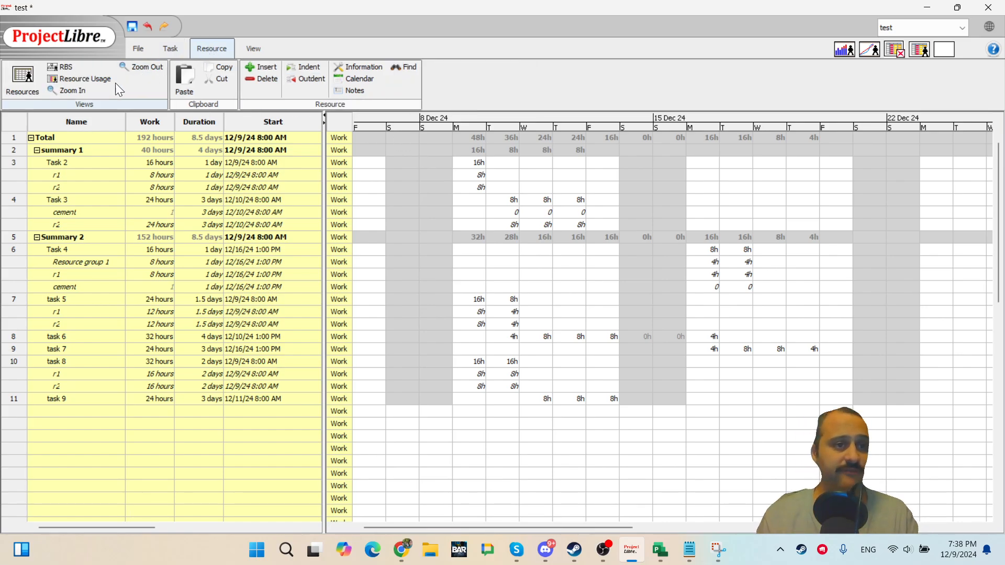
left_click(98, 80)
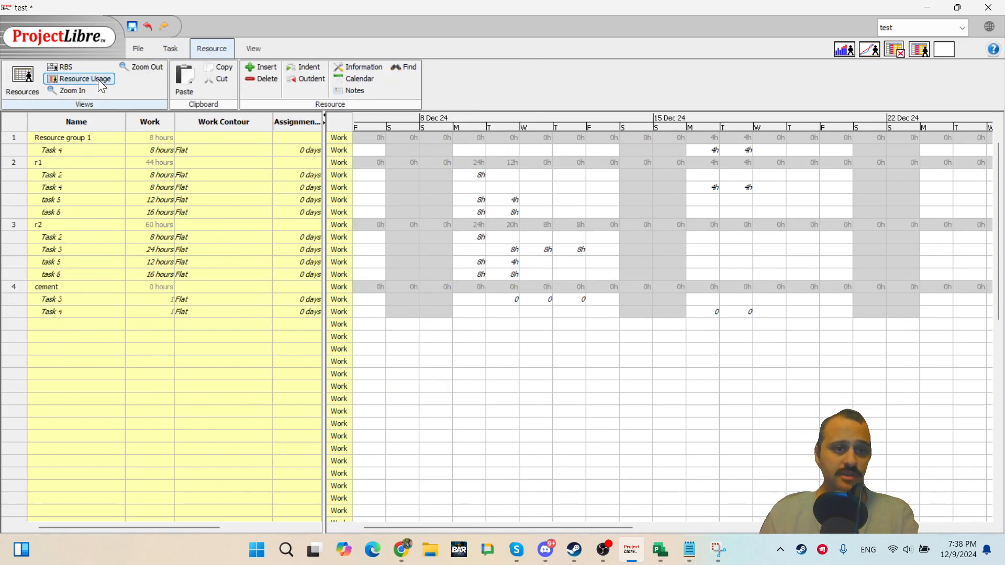
Return to Task Usage and add the Cost row to the time-phased grid.
left_click(164, 46)
left_click(58, 90)
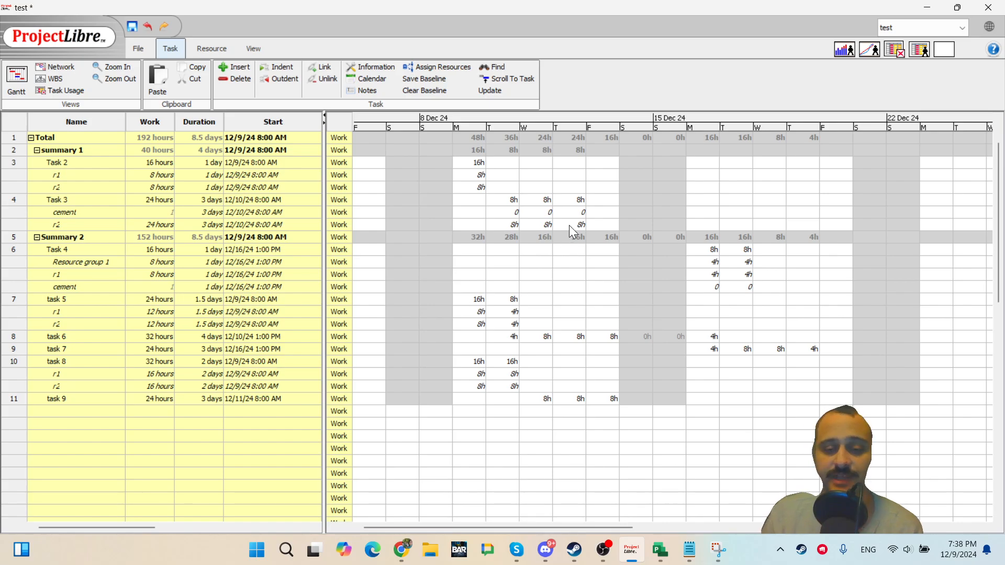
right_click(334, 116)
left_click(399, 154)
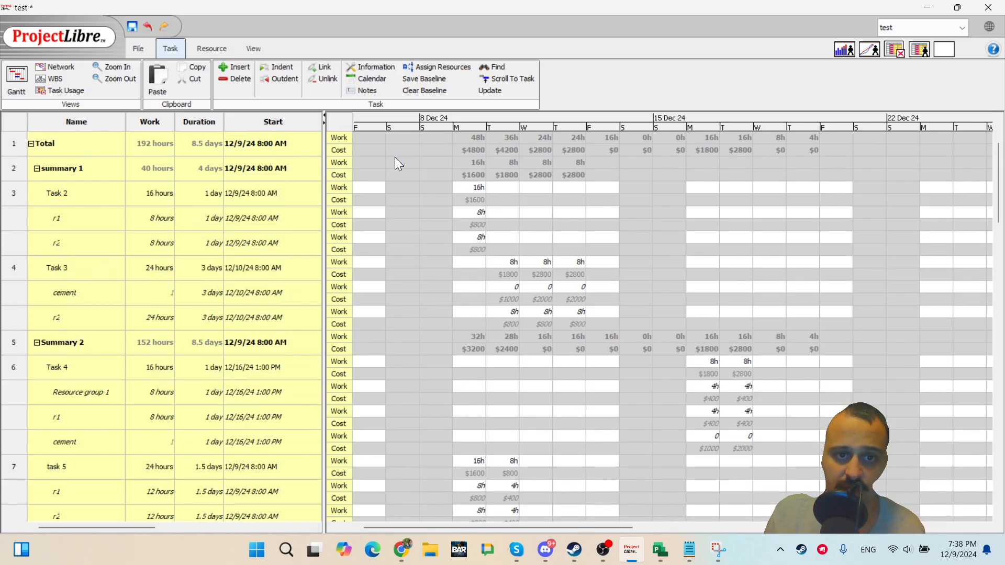
Review the time-phased work and cost values across the Task Usage grid, then remove the Cost row.
right_click(346, 117)
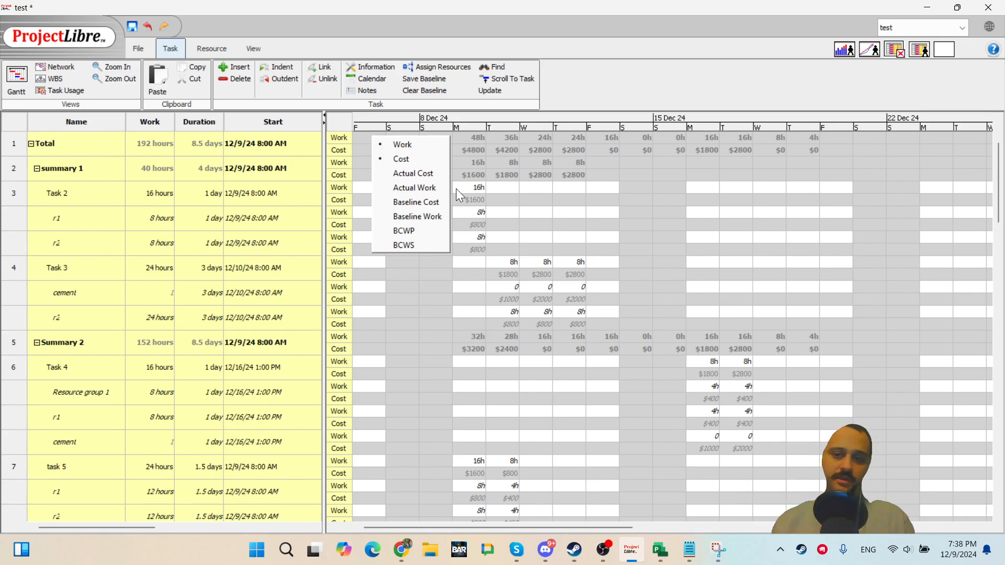
left_click(559, 244)
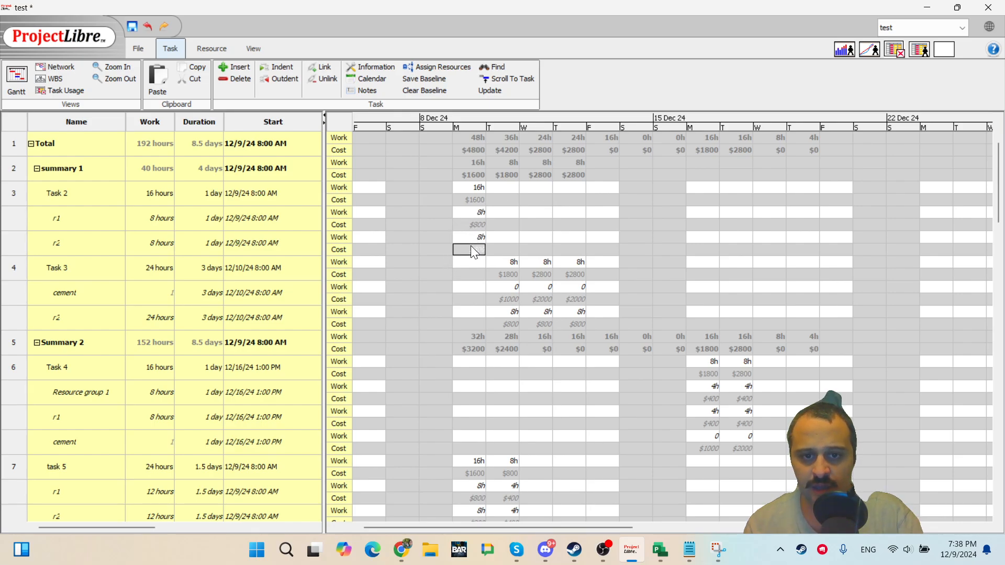
double_click(476, 217)
left_click(477, 225)
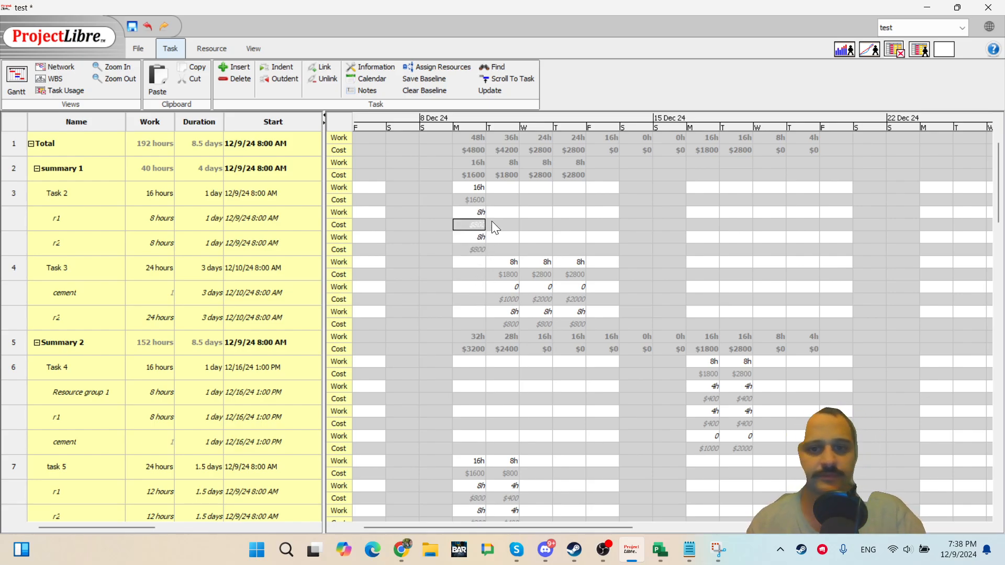
scroll(609, 395, "down", 3)
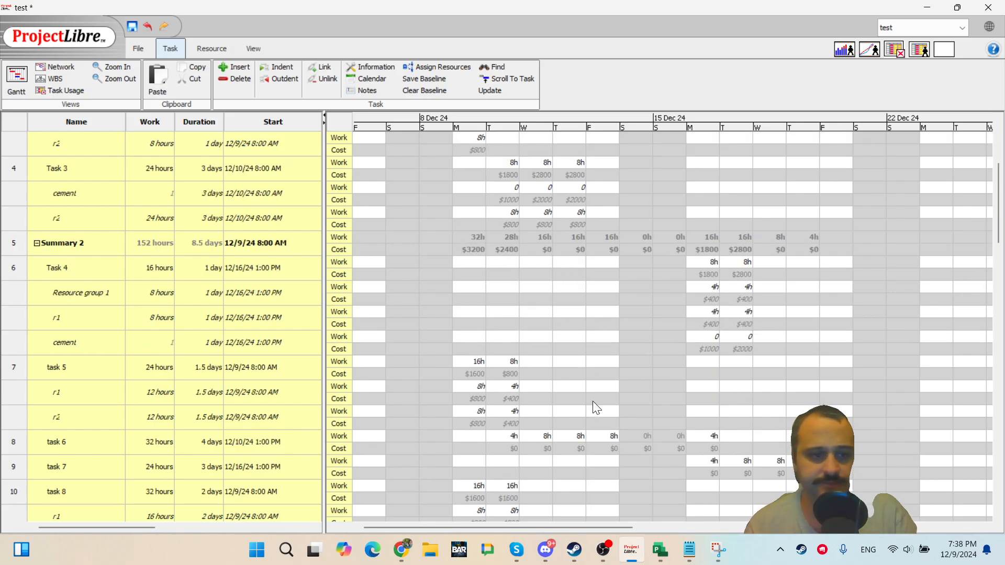
scroll(593, 401, "up", 2)
scroll(594, 398, "up", 2)
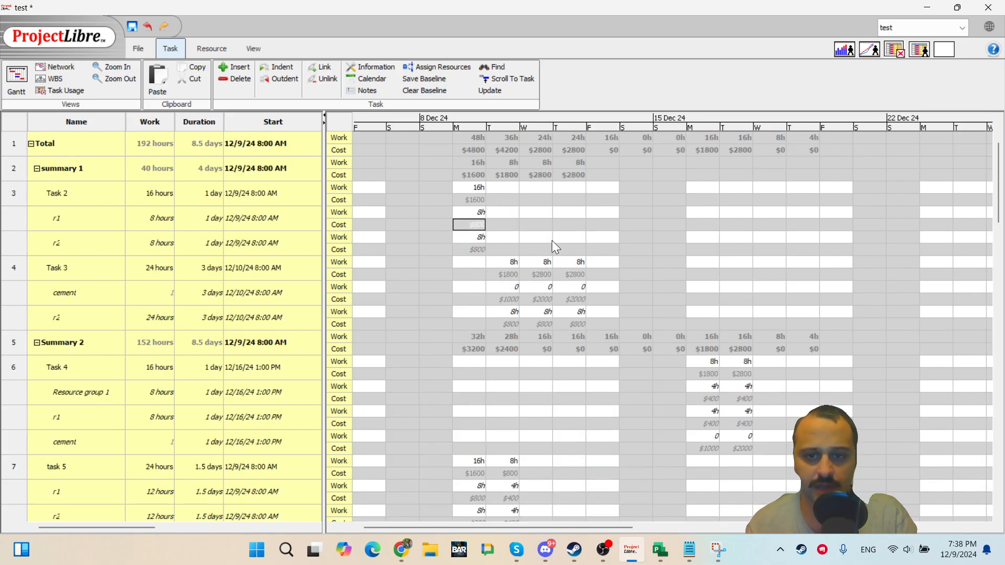
scroll(93, 310, "right", 5)
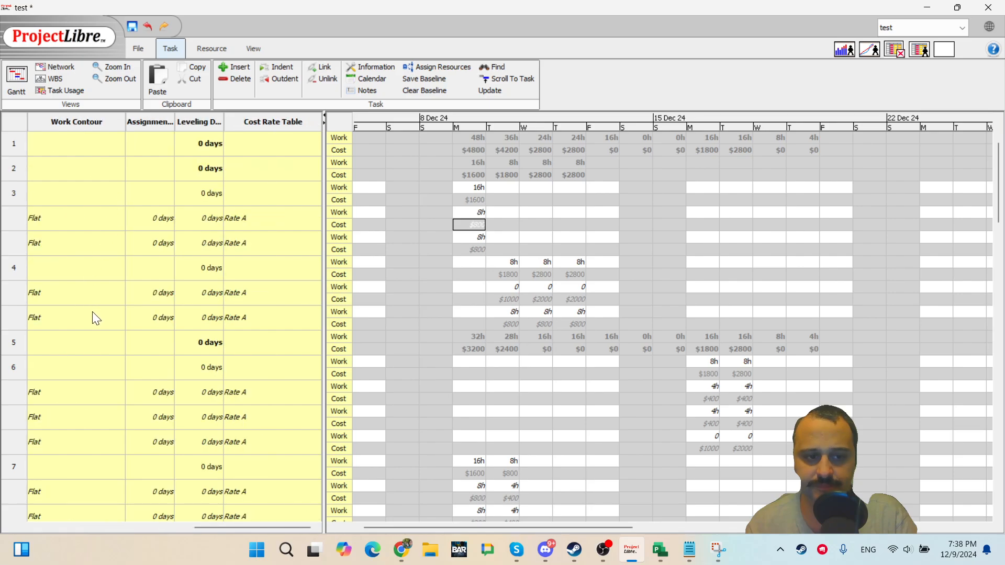
scroll(95, 315, "left", 5)
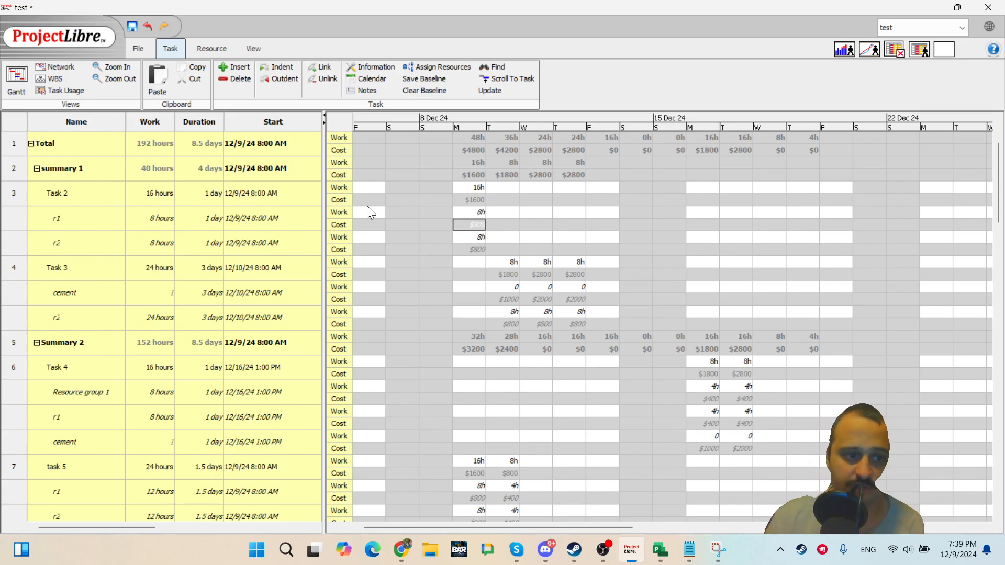
scroll(121, 348, "right", 3)
scroll(124, 365, "left", 3)
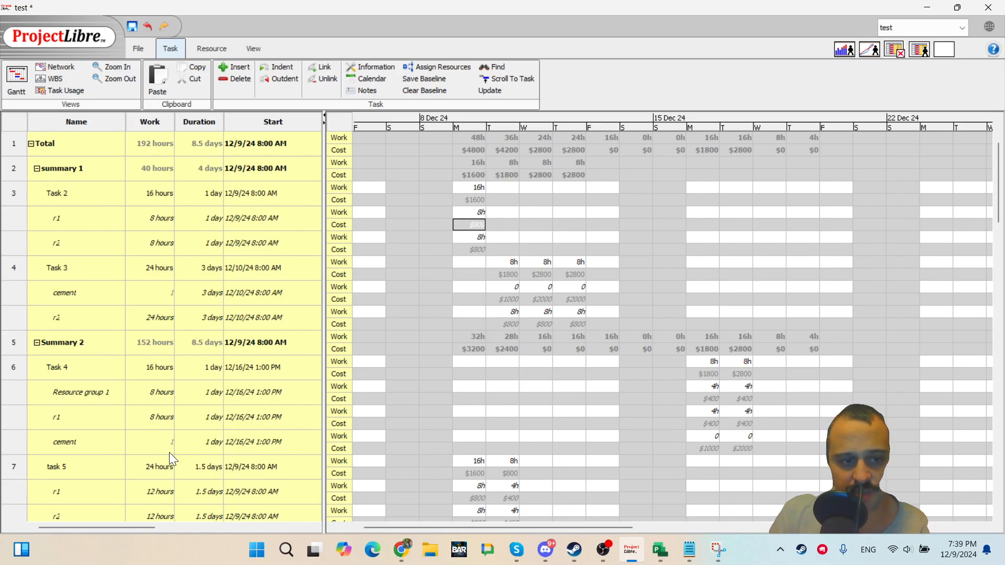
right_click(366, 134)
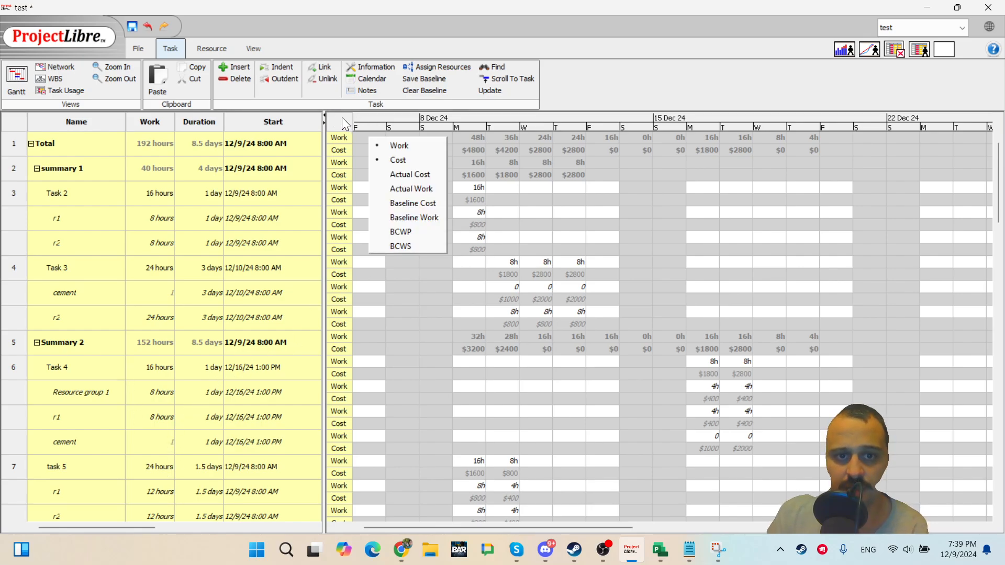
left_click(390, 160)
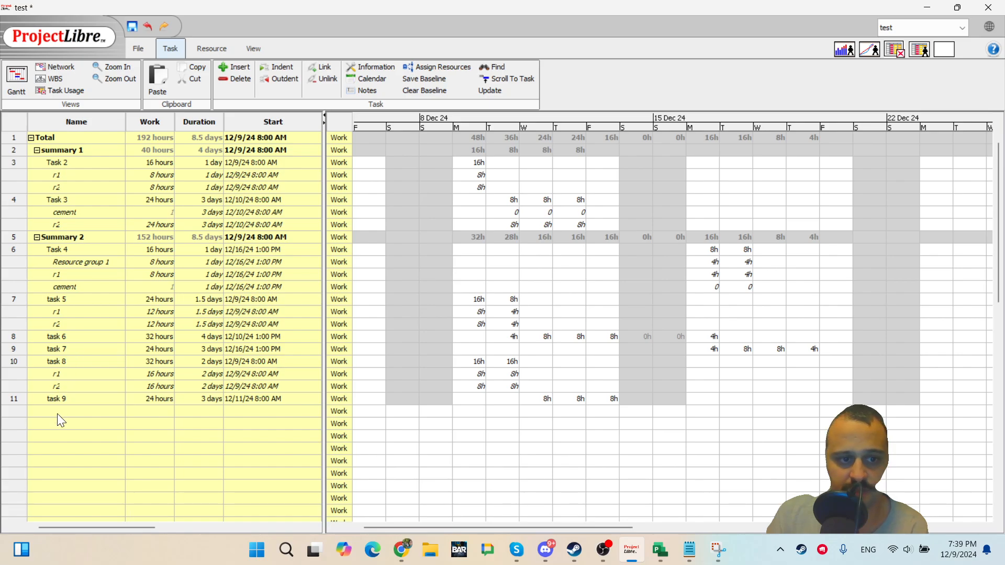
double_click(65, 401)
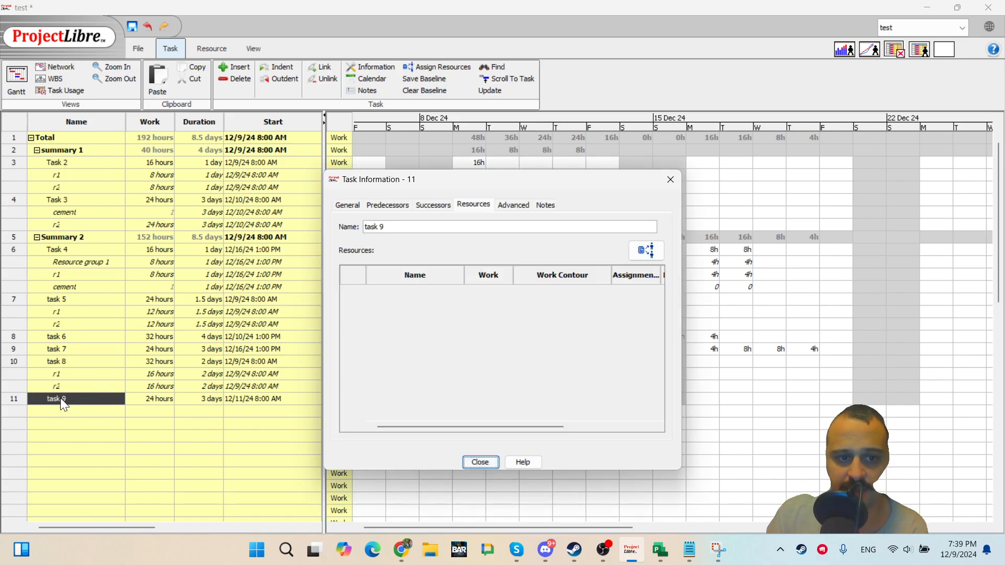
left_click(632, 247)
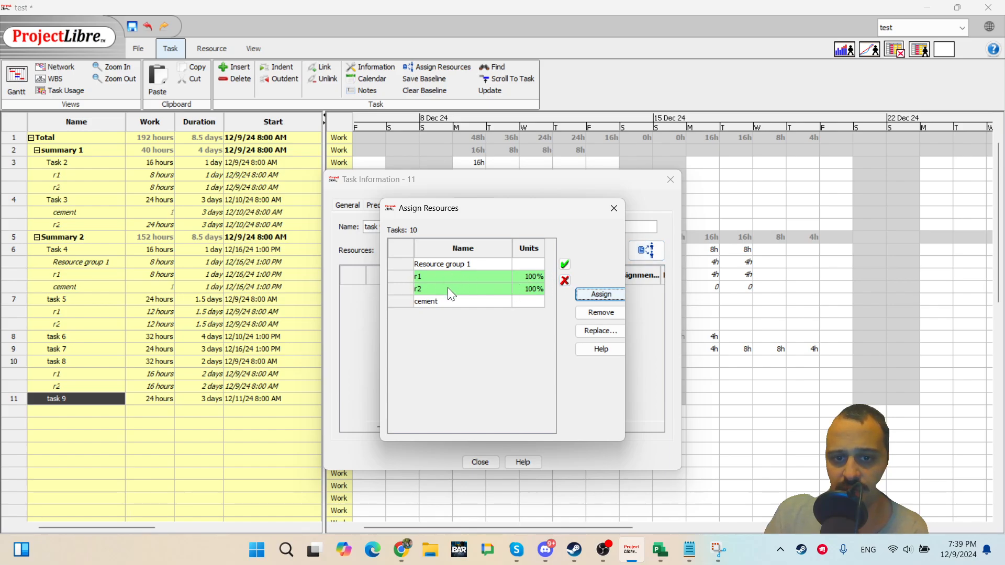
left_click_drag(464, 205, 613, 194)
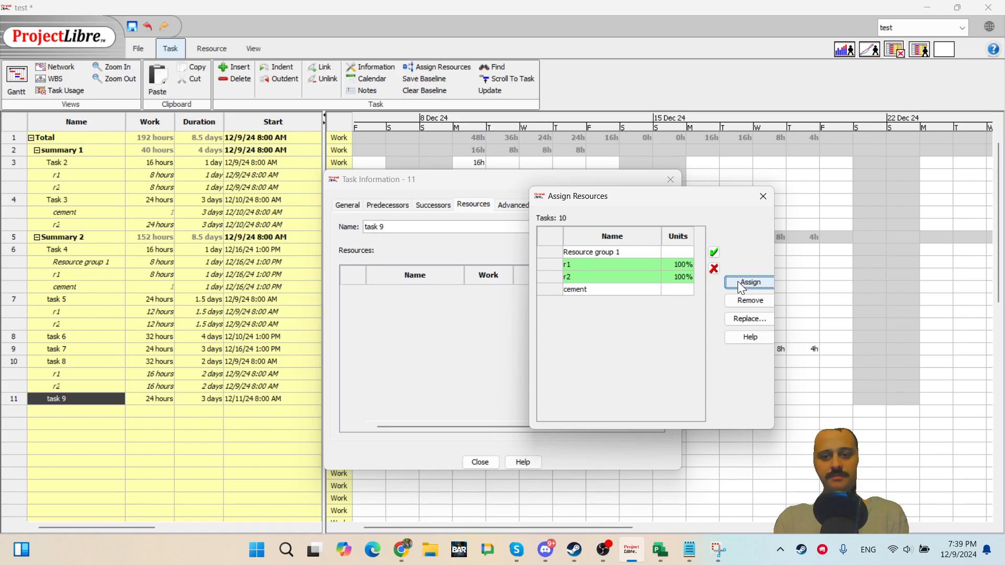
left_click(762, 197)
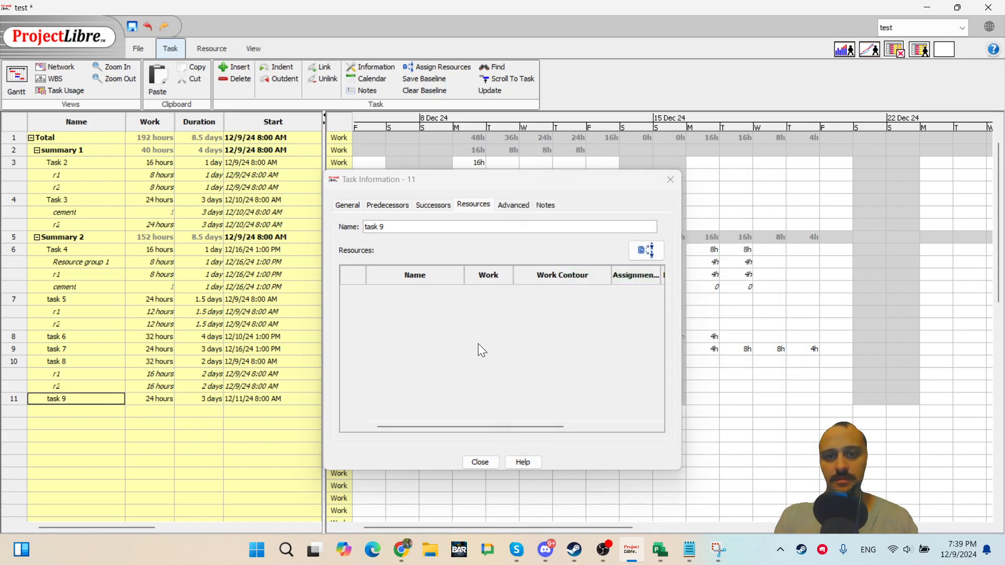
left_click(647, 252)
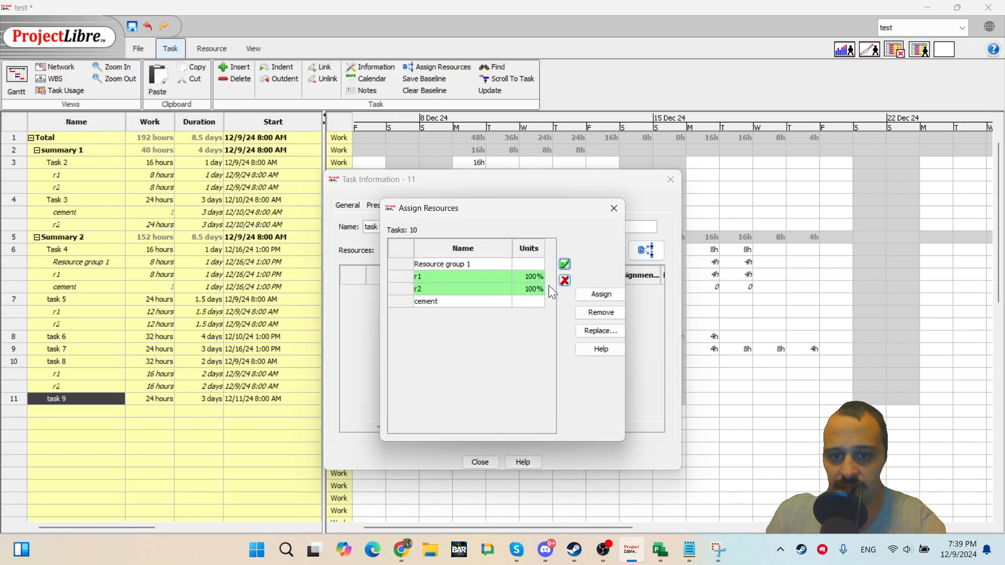
left_click(613, 208)
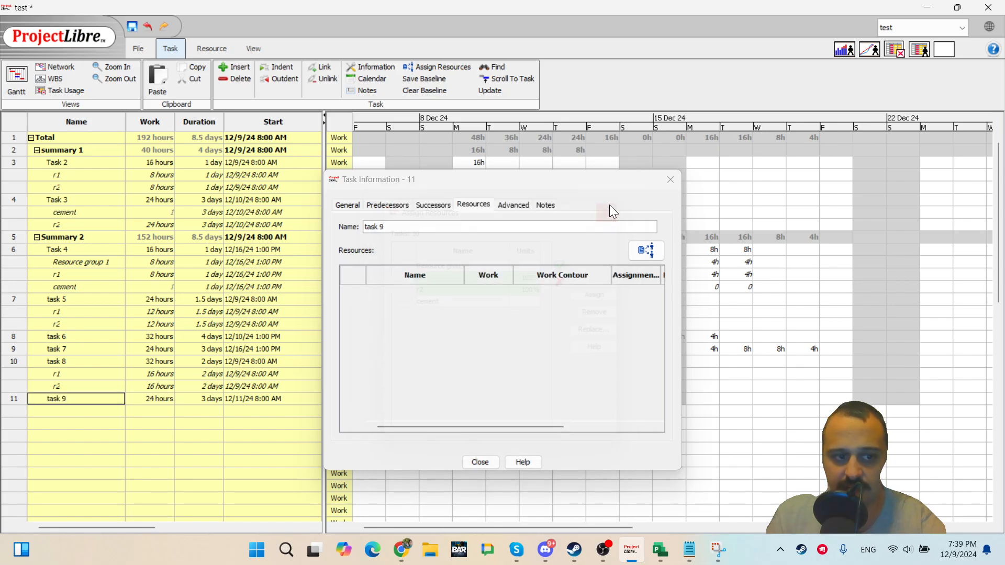
left_click(677, 179)
Open task 6's Task Information and assign cement through its assign-resources dialog.
double_click(72, 336)
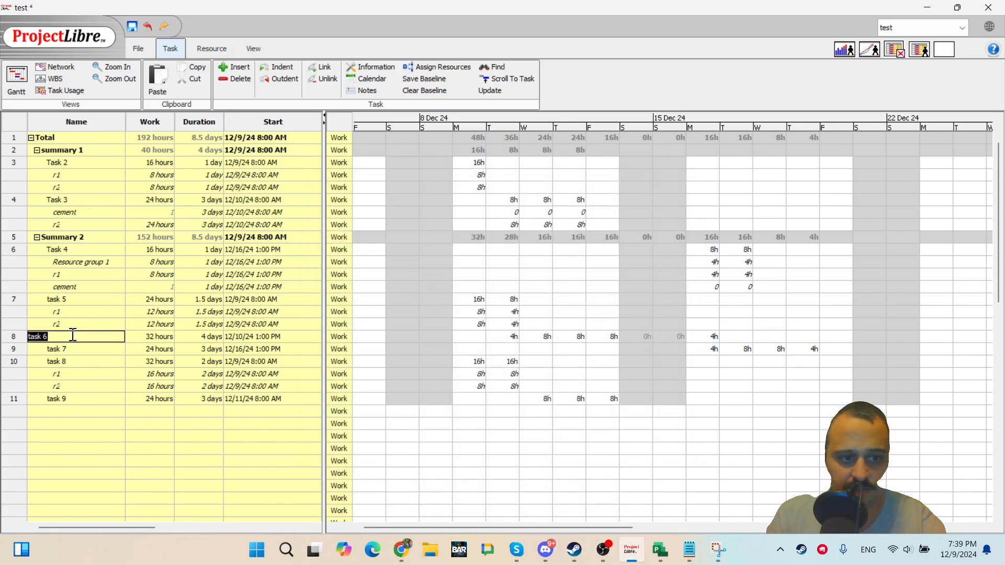
double_click(82, 335)
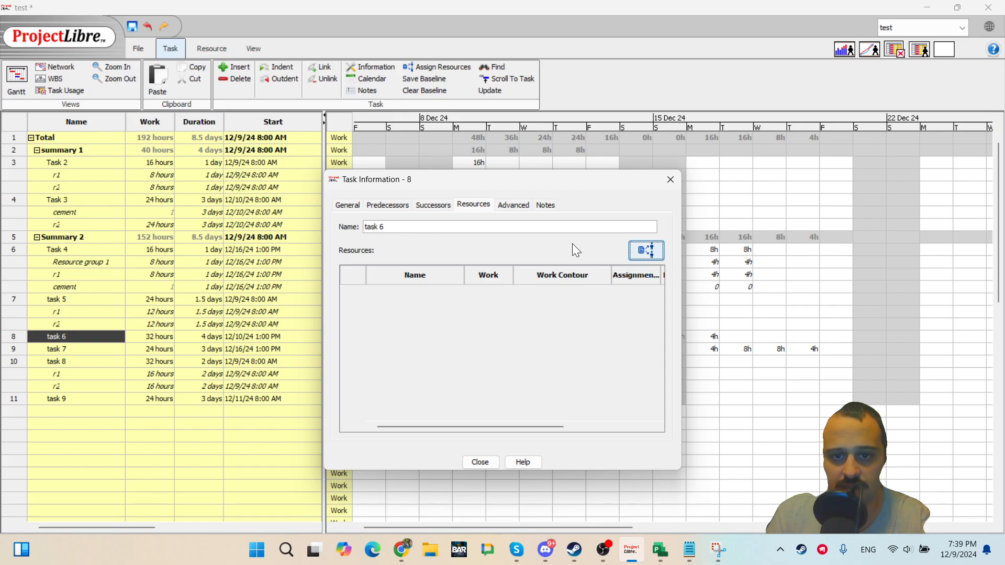
left_click(643, 250)
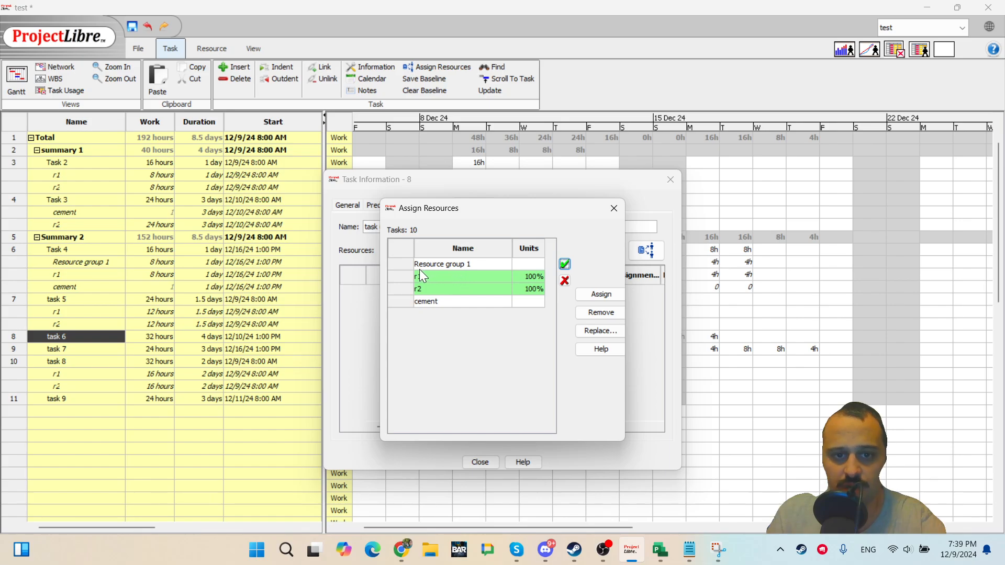
double_click(537, 304)
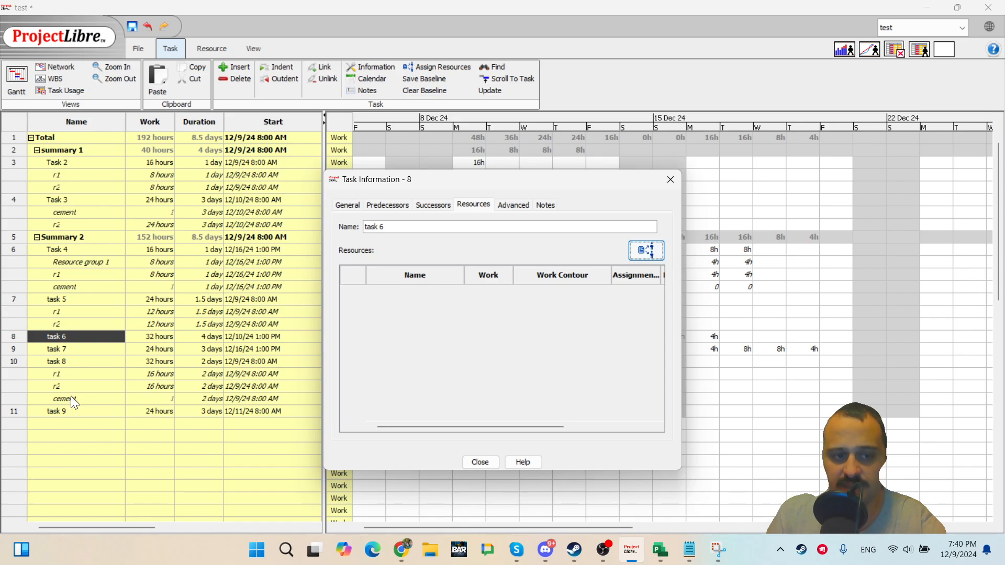
left_click(480, 462)
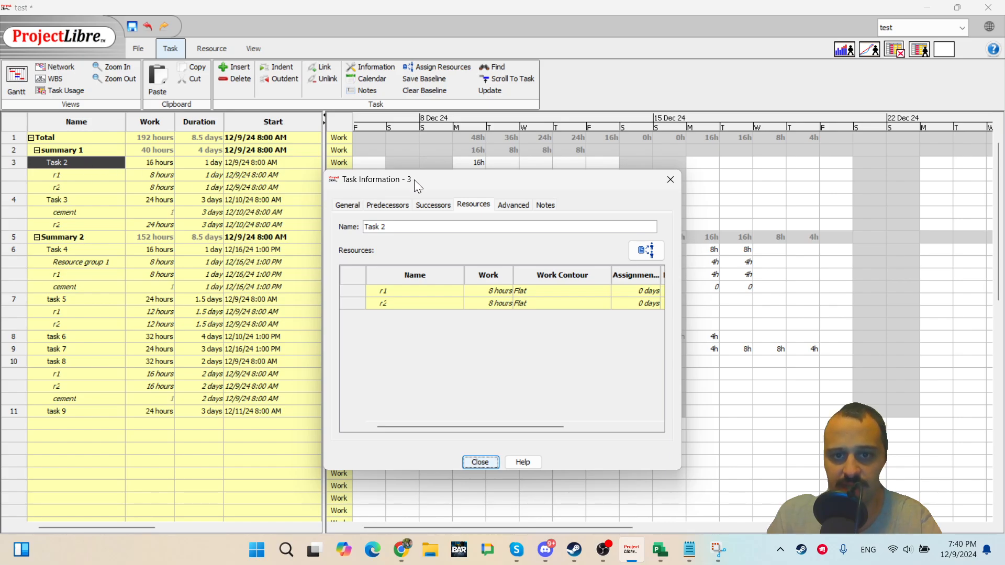
left_click(670, 180)
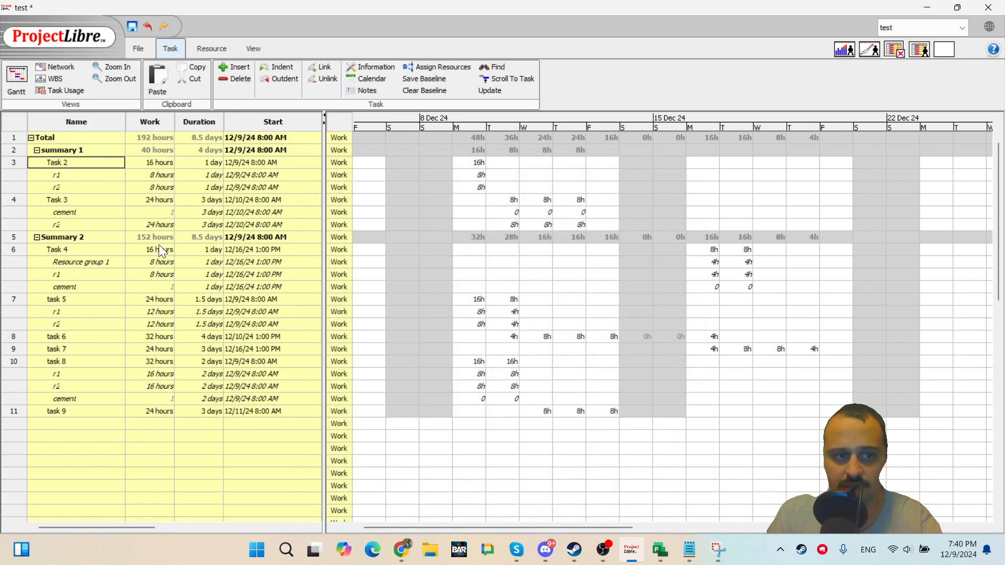
Assign Resource group 1 at 100% through task 7's assign-resources dialog, then review task 8's resource assignments.
double_click(74, 347)
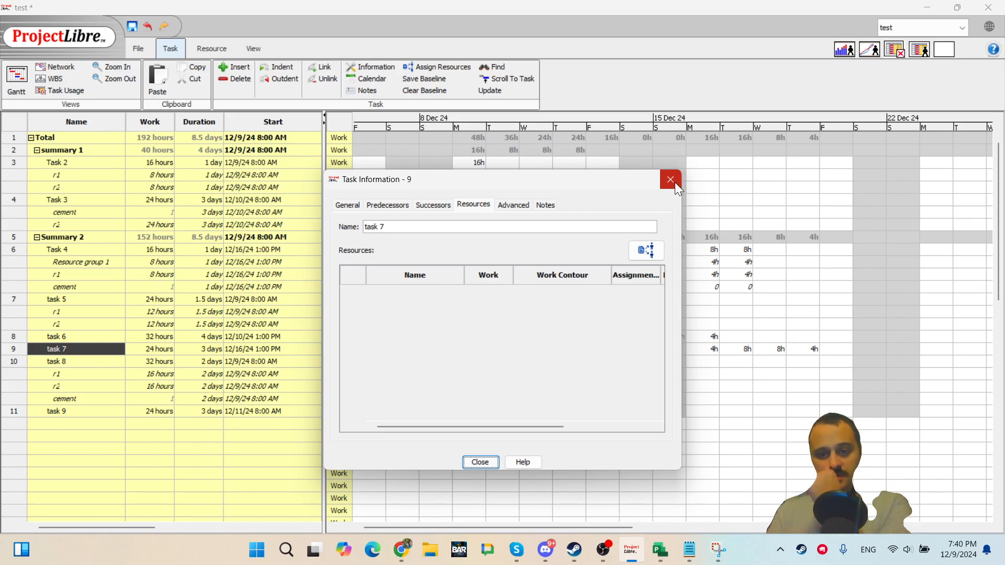
left_click(647, 251)
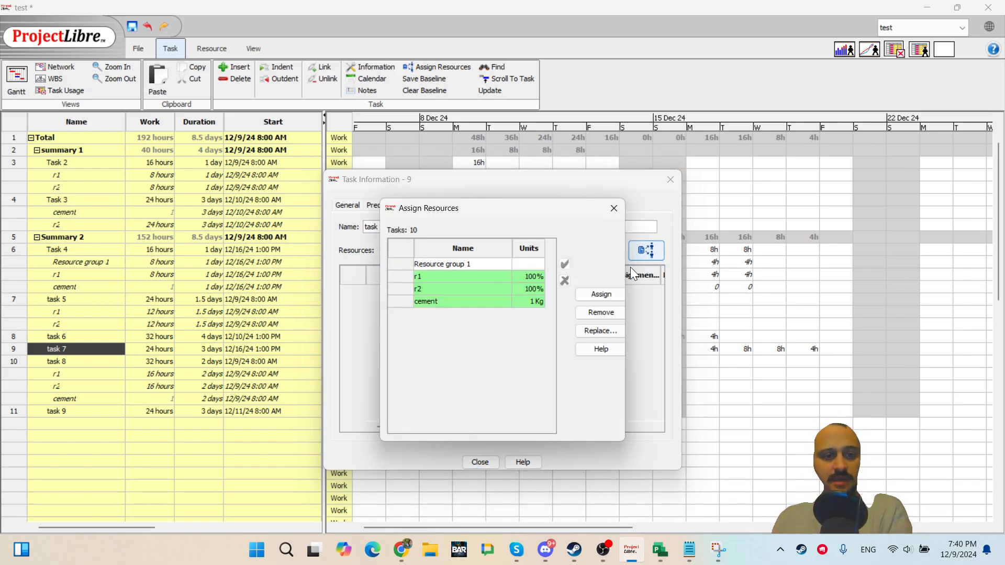
left_click(502, 297)
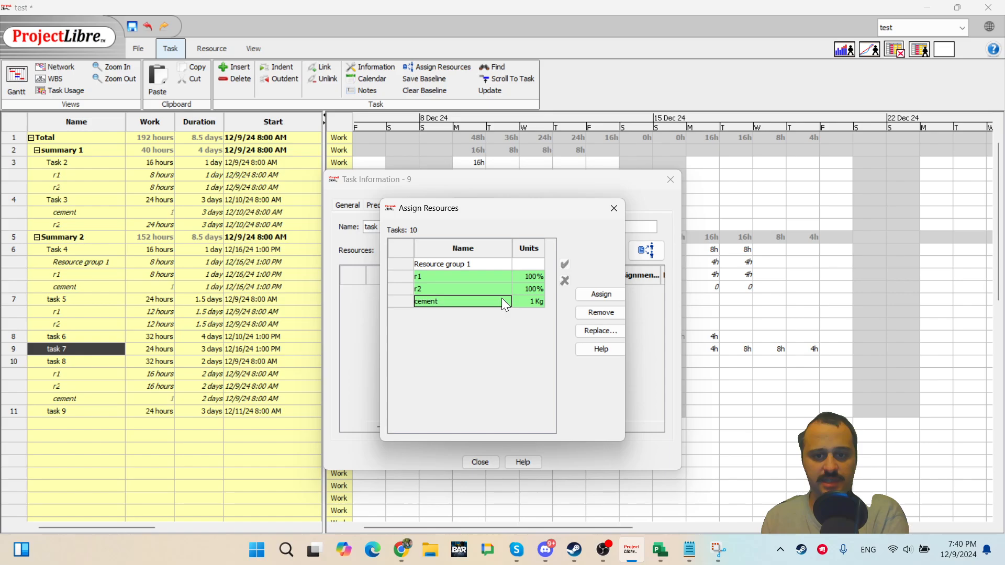
left_click(505, 285)
left_click(501, 273)
left_click(499, 268)
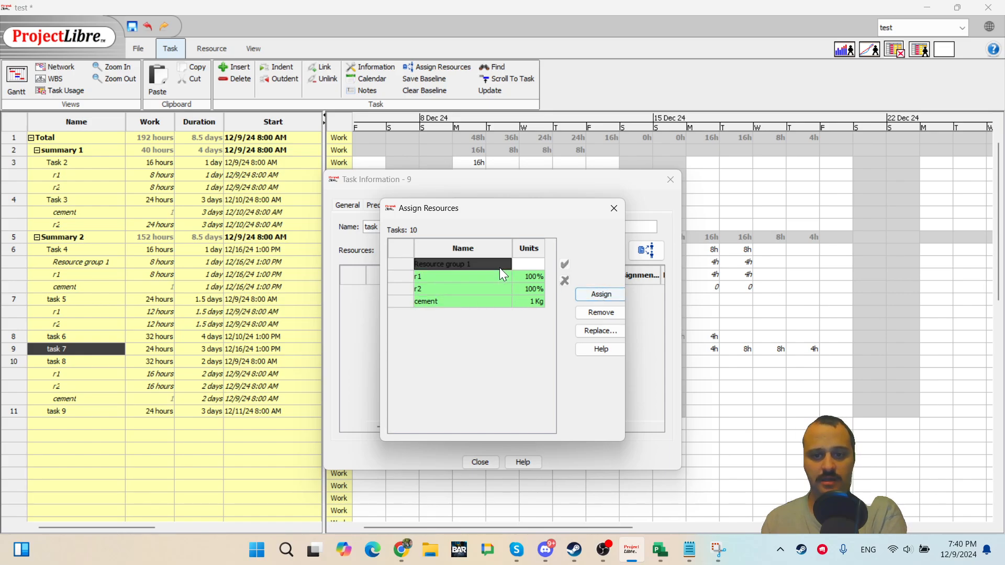
left_click(504, 293)
left_click(525, 262)
left_click(483, 288)
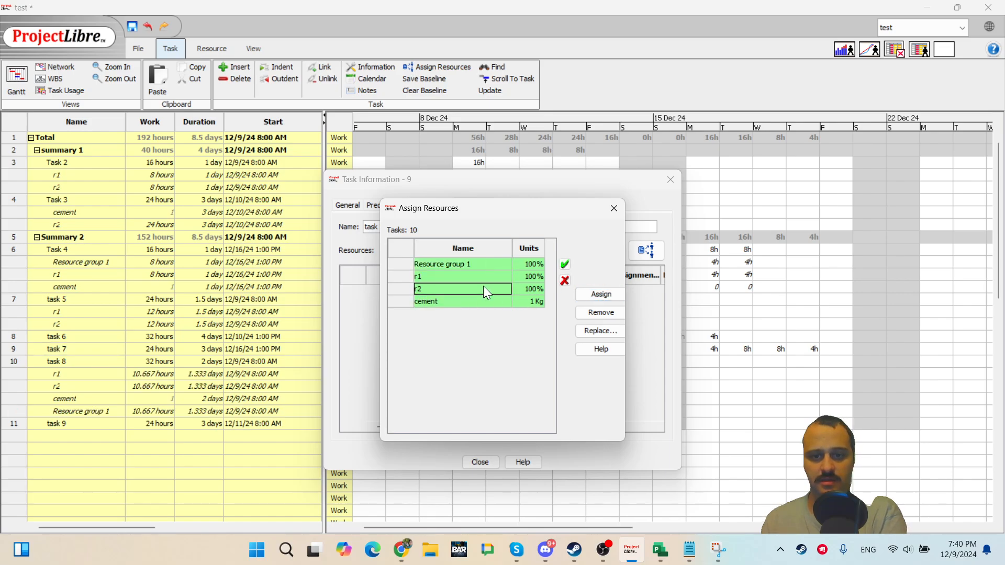
key("Down")
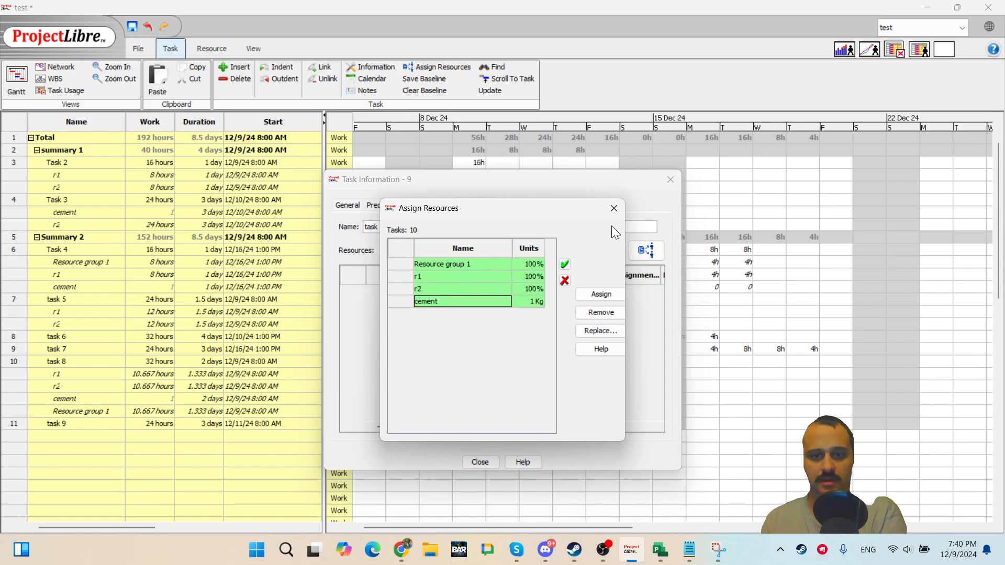
left_click(614, 209)
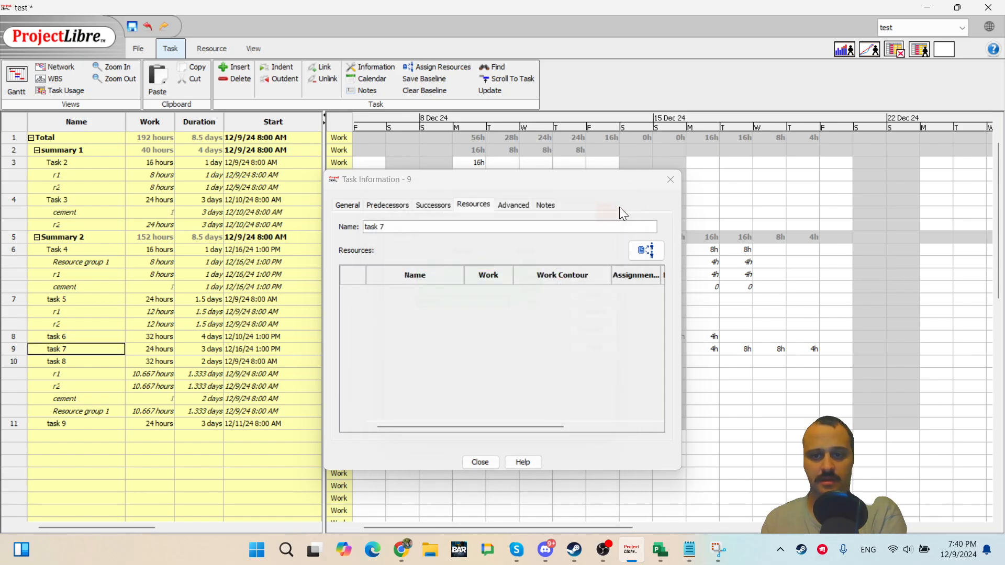
left_click(480, 463)
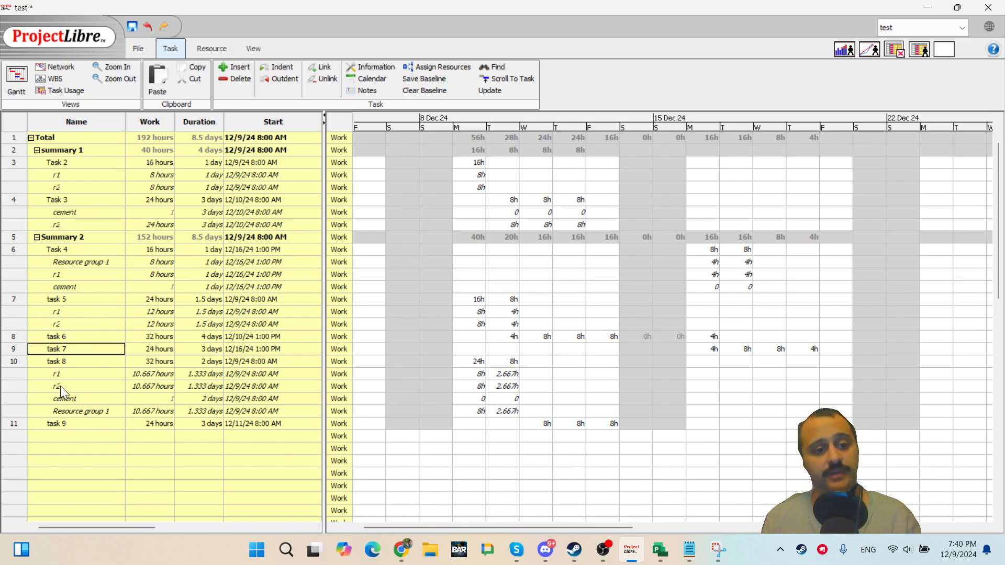
double_click(72, 361)
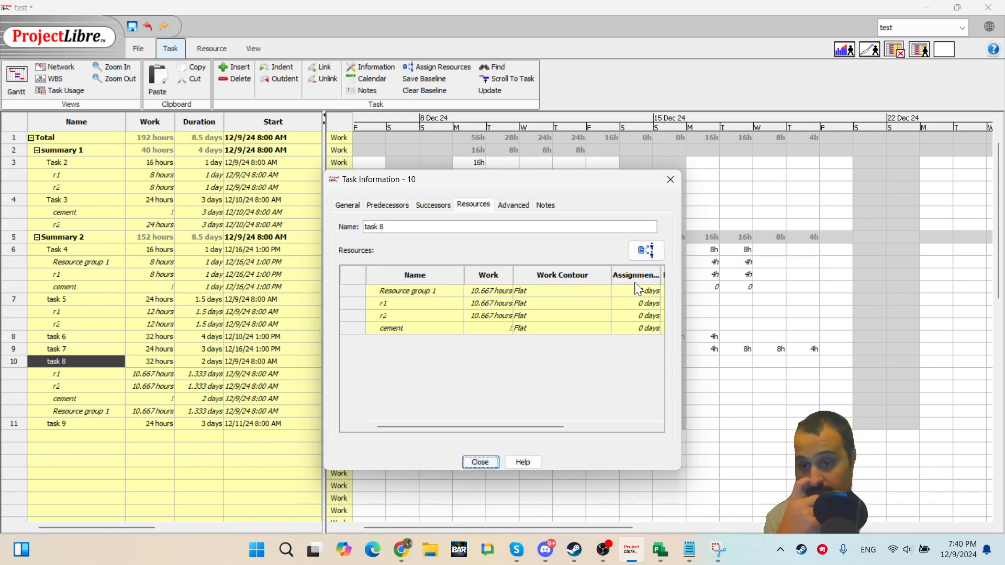
left_click(498, 463)
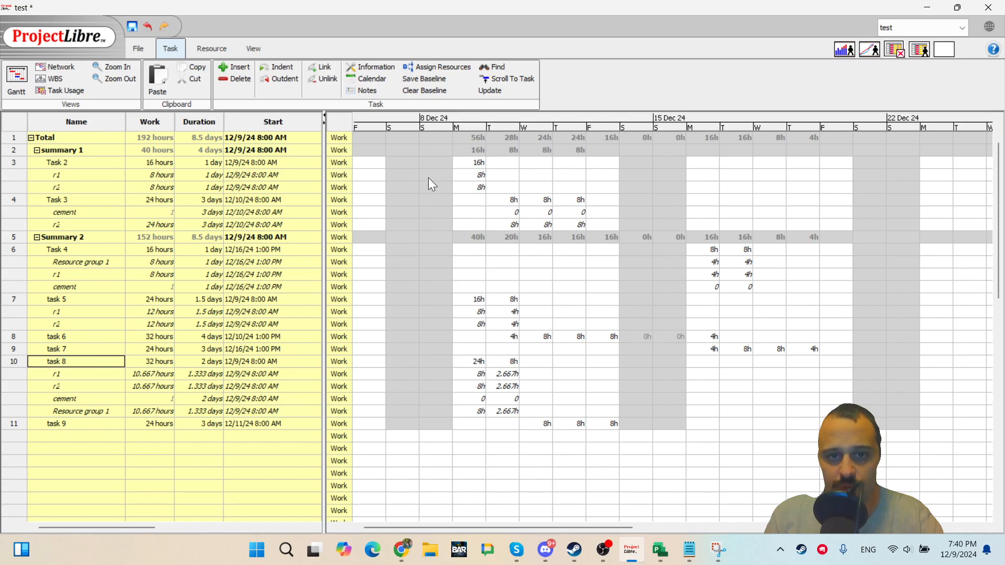
Add the Actual Work row to the Task Usage time-phased grid.
right_click(364, 138)
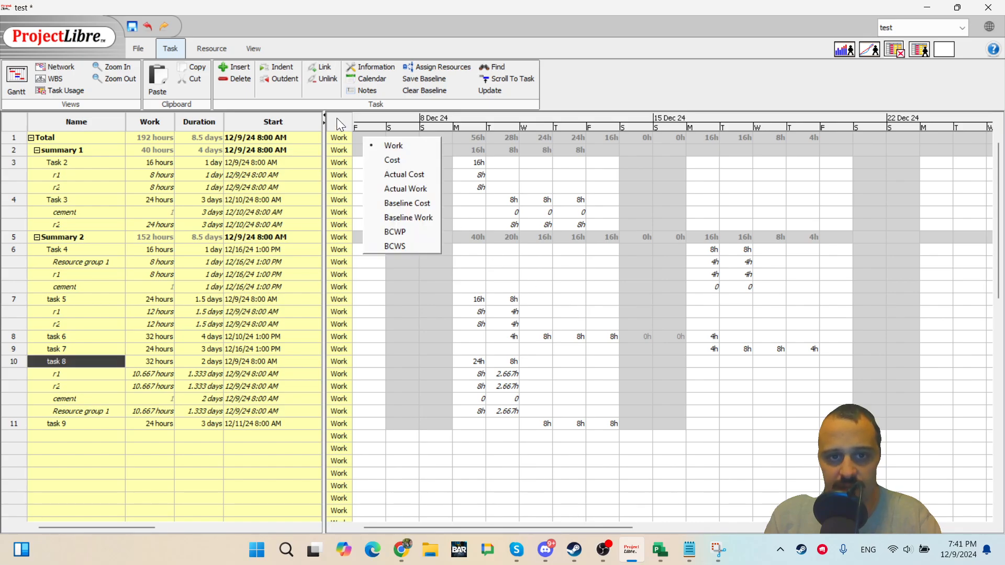
left_click(413, 188)
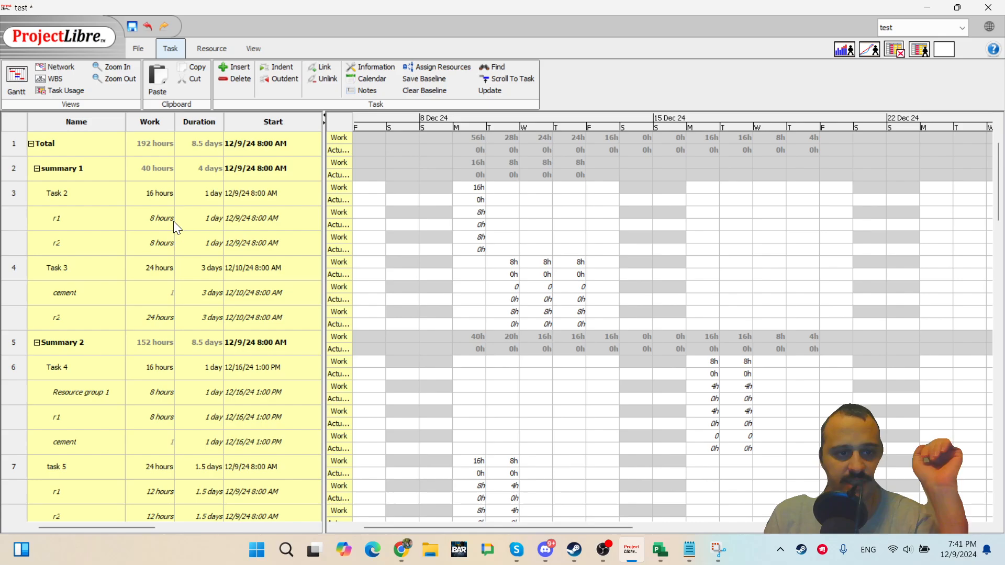
Reduce r1's Task 2 work on 9 Dec to 4 hours in the time-phased grid.
left_click(107, 218)
double_click(480, 212)
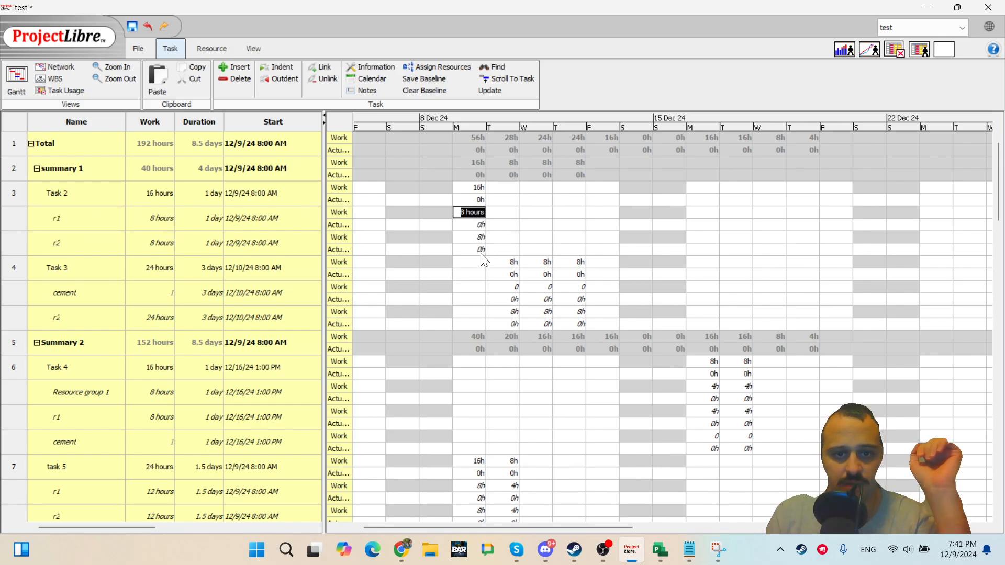
double_click(482, 225)
double_click(478, 214)
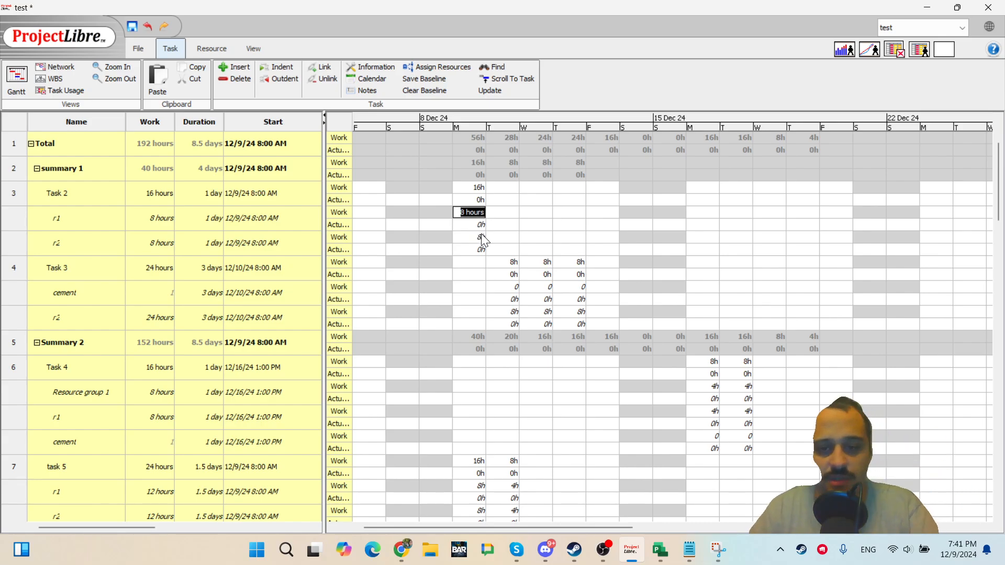
type("5")
key("Return")
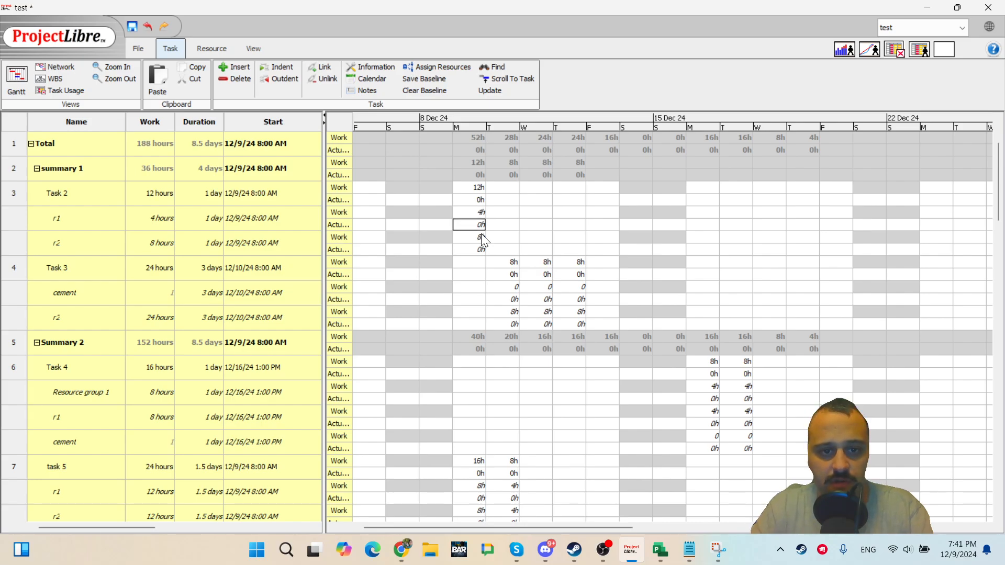
Restore r1's Task 2 work to 8 hours and record 4h of actual work on 9 Dec.
key("Up")
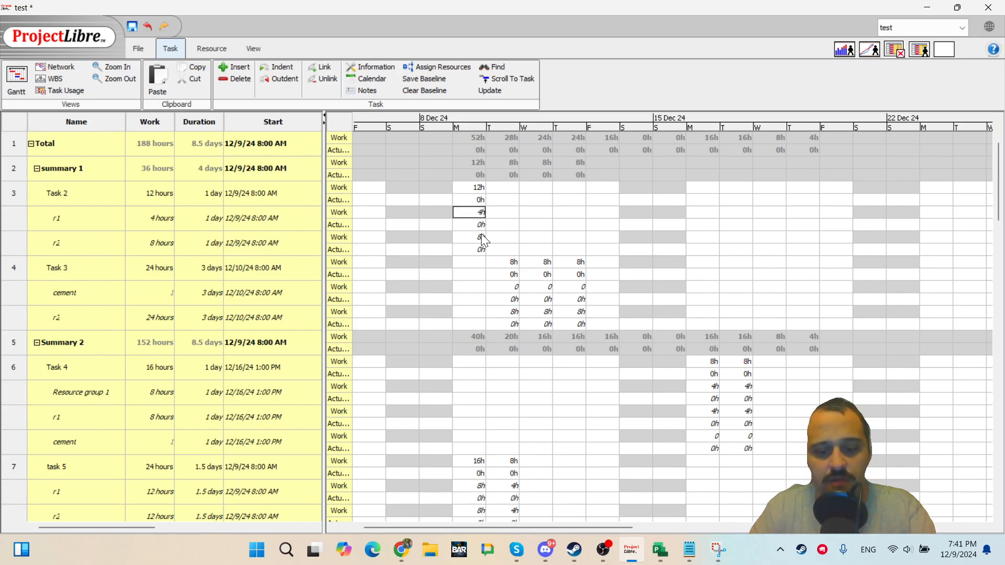
type("8")
key("Return")
type("4")
key("Return")
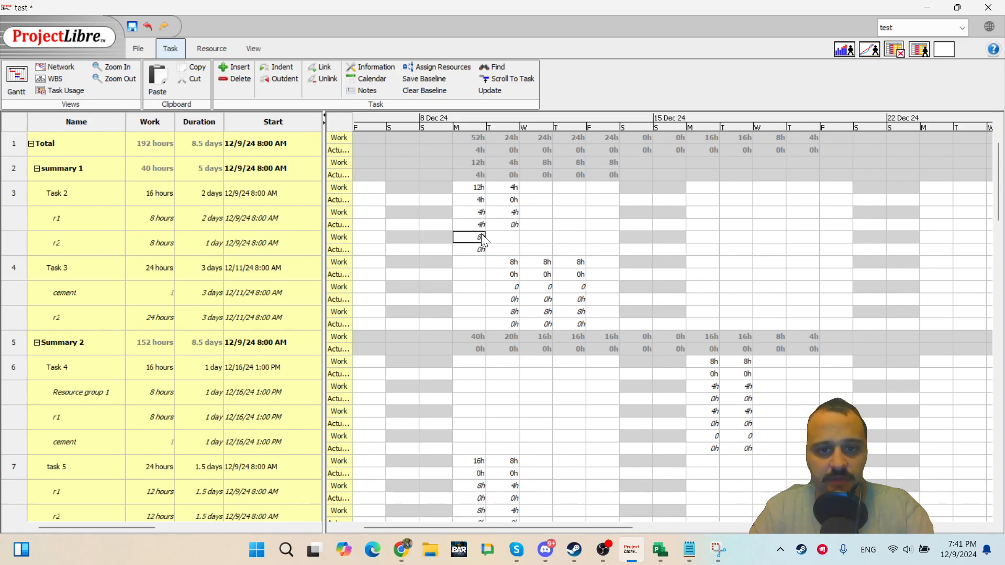
key("Up")
key("Right")
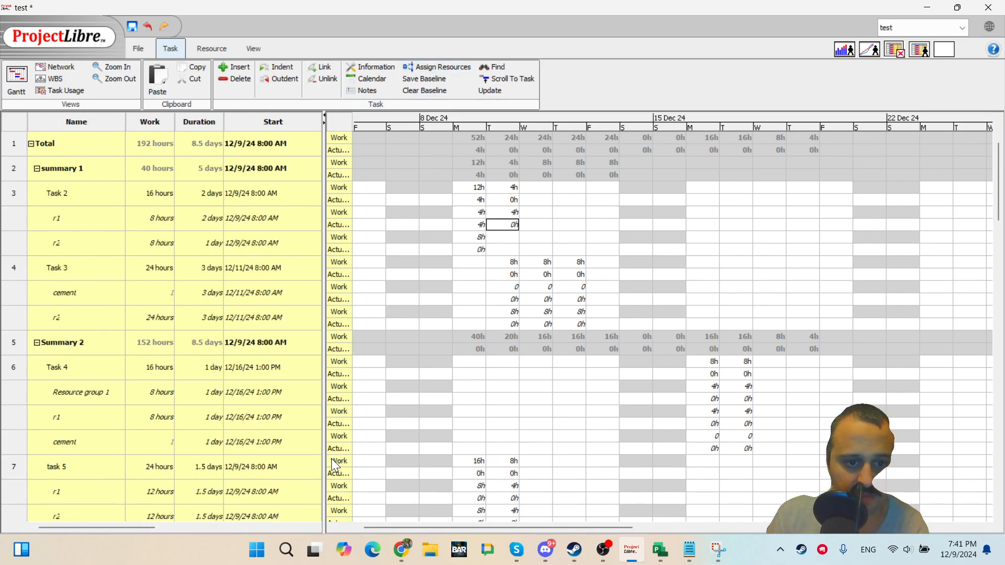
Widen the task table to reveal the Finish column, then remove the Actual Work row from the grid.
left_click_drag(323, 458, 392, 460)
scroll(225, 467, "right", 5)
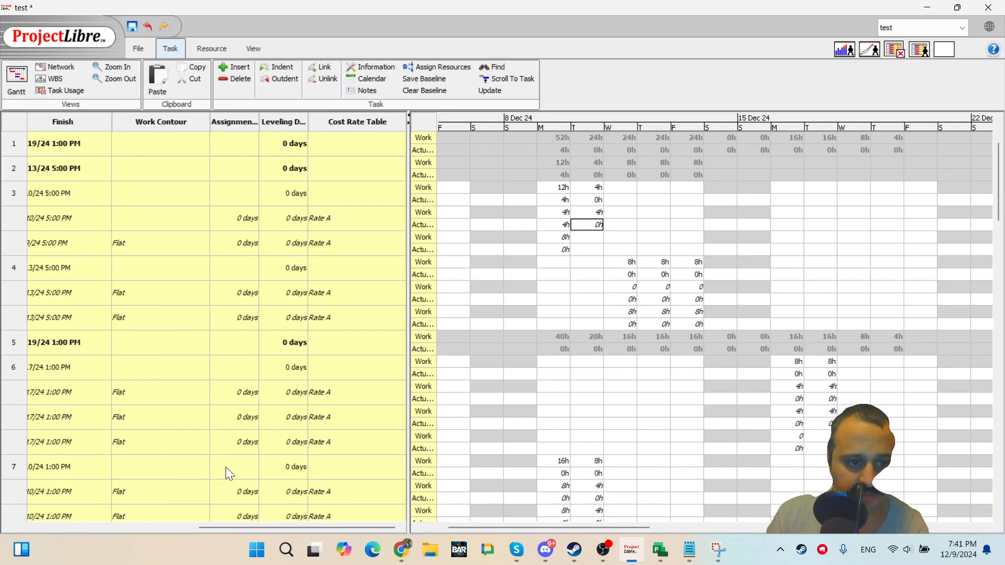
scroll(231, 487, "left", 5)
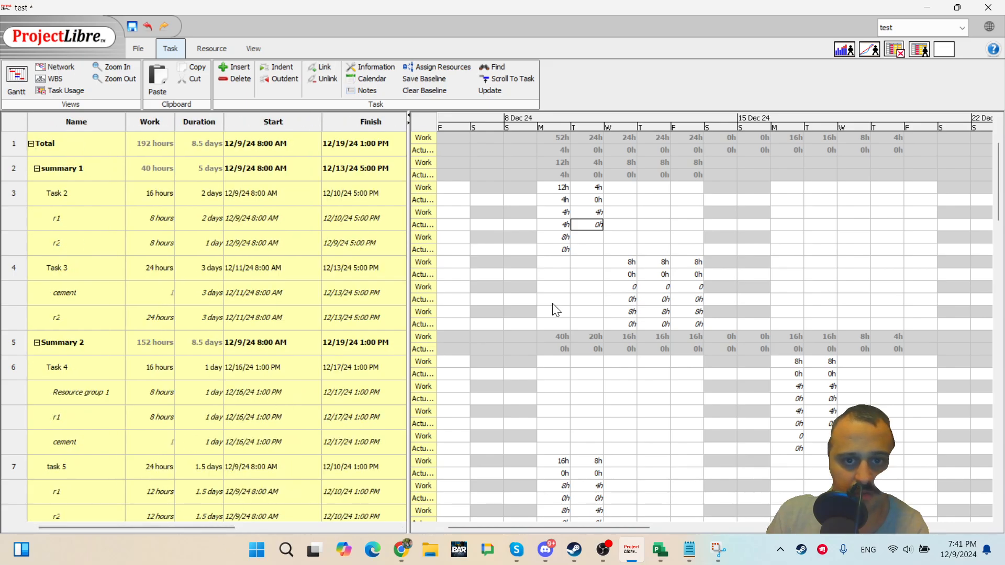
right_click(439, 137)
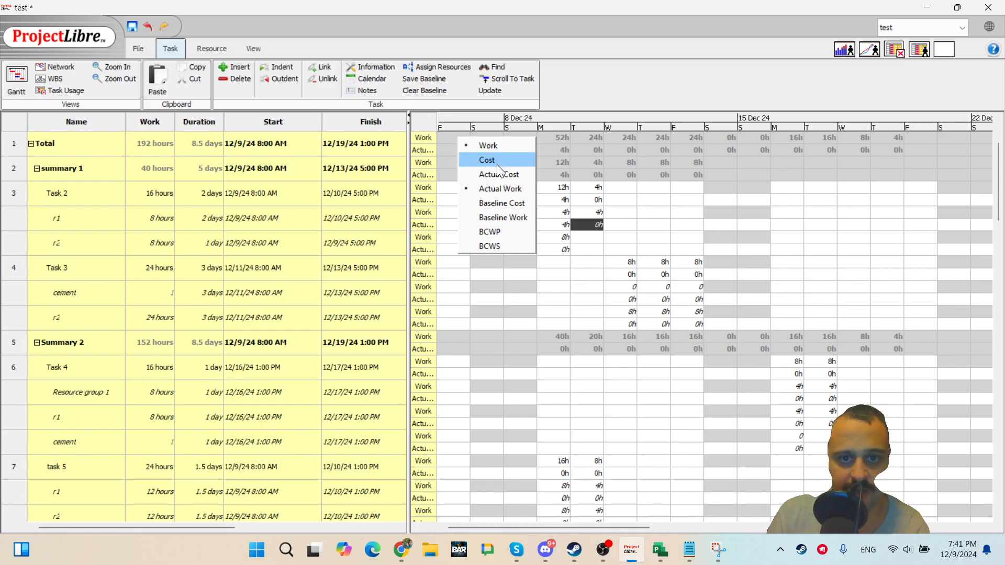
left_click(506, 181)
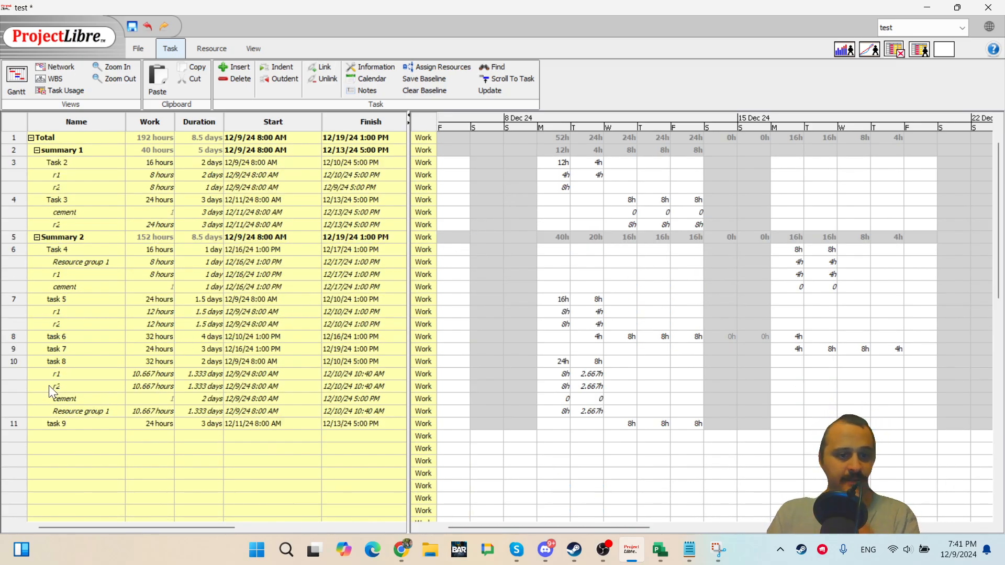
Open task 8's Task Information and review its resource assignments on the Resources tab.
left_click(23, 374)
double_click(70, 372)
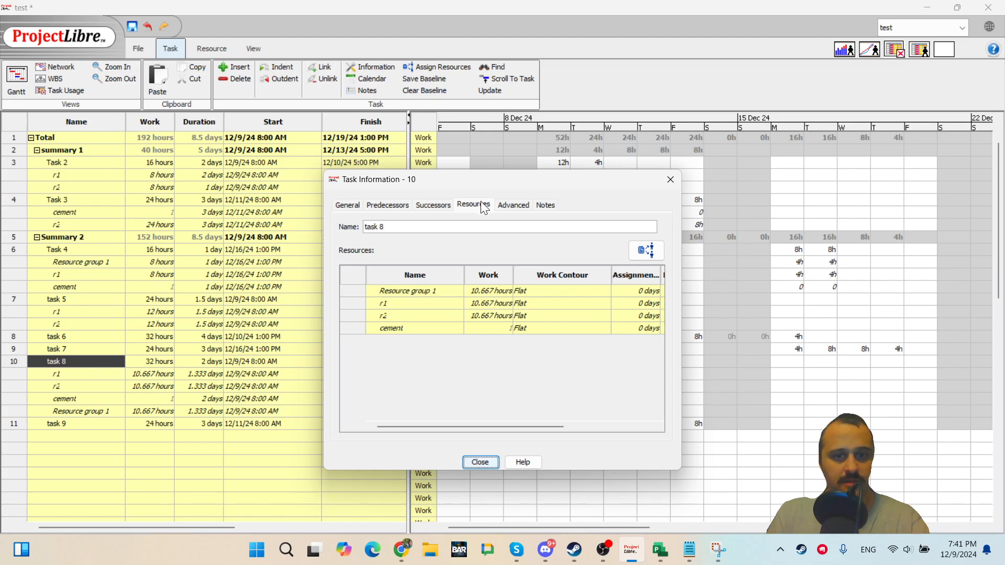
double_click(448, 315)
double_click(425, 329)
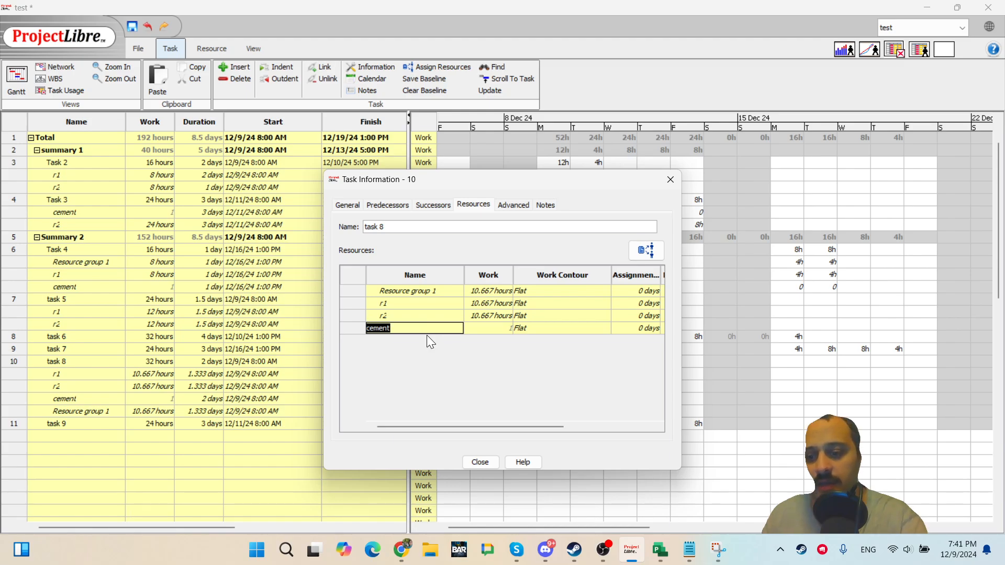
key("Escape")
double_click(432, 314)
double_click(427, 291)
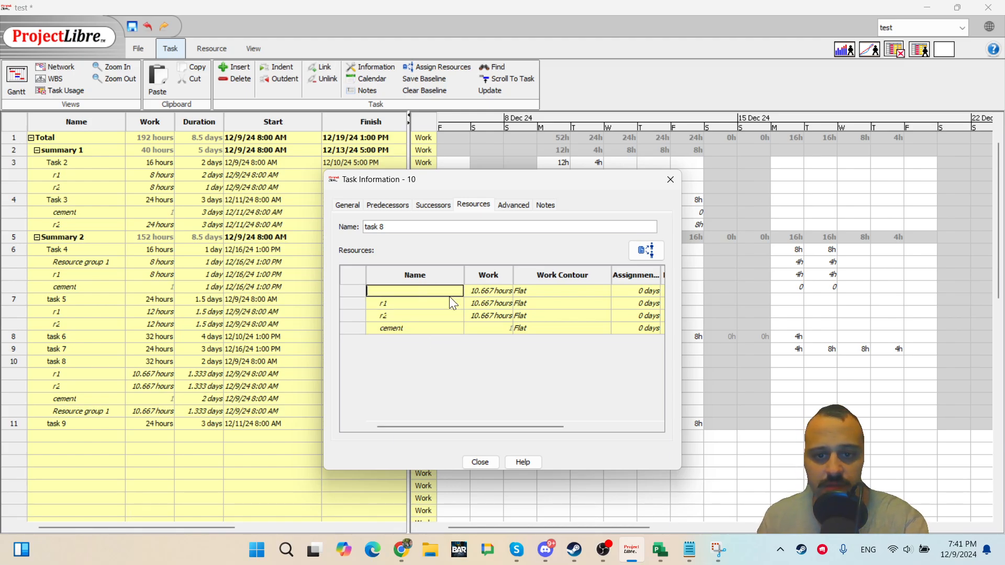
left_click_drag(523, 426, 635, 424)
left_click_drag(361, 292, 357, 327)
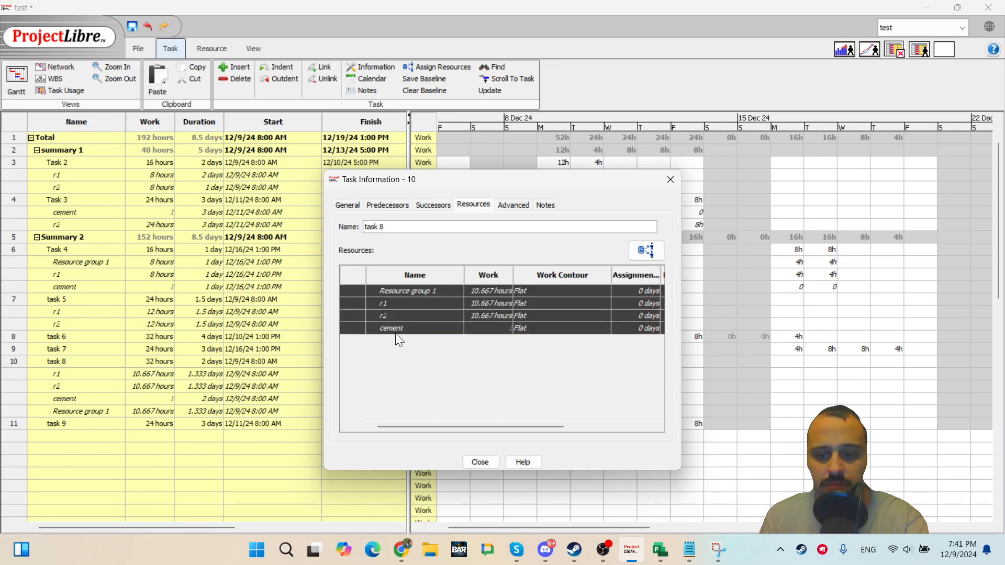
right_click(348, 296)
left_click(365, 309)
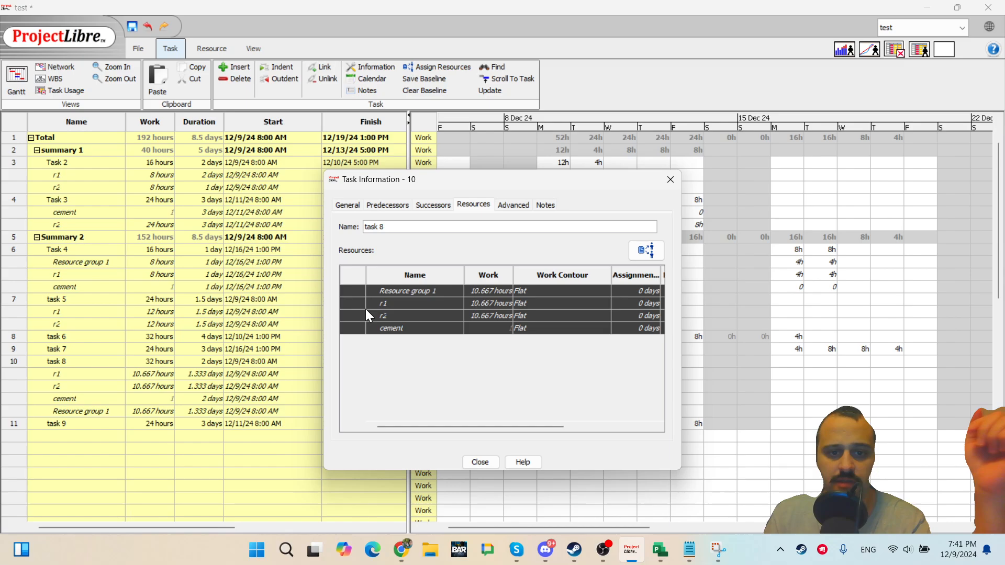
left_click(485, 462)
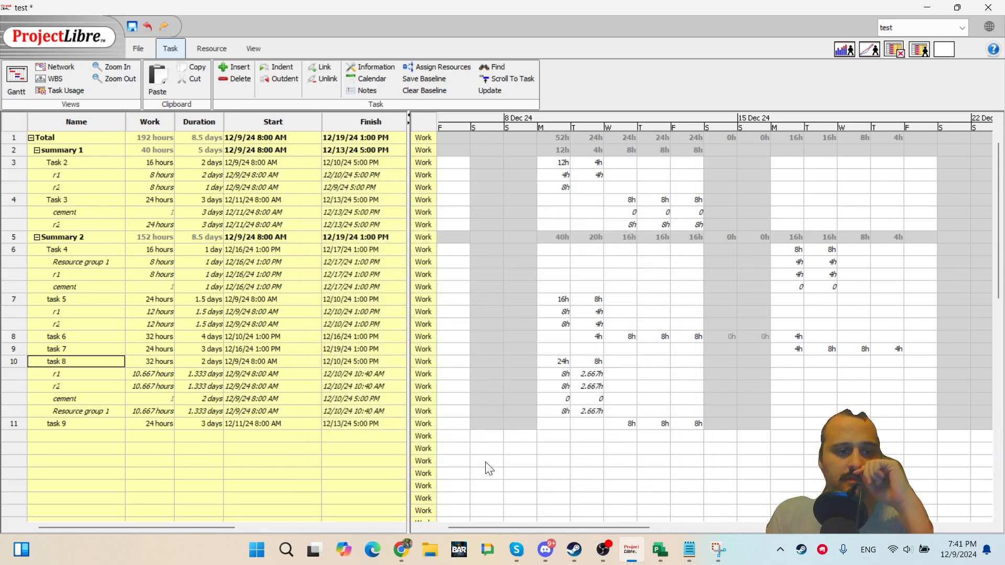
Try to delete task 8's four resource assignment rows from the task table.
left_click(7, 375)
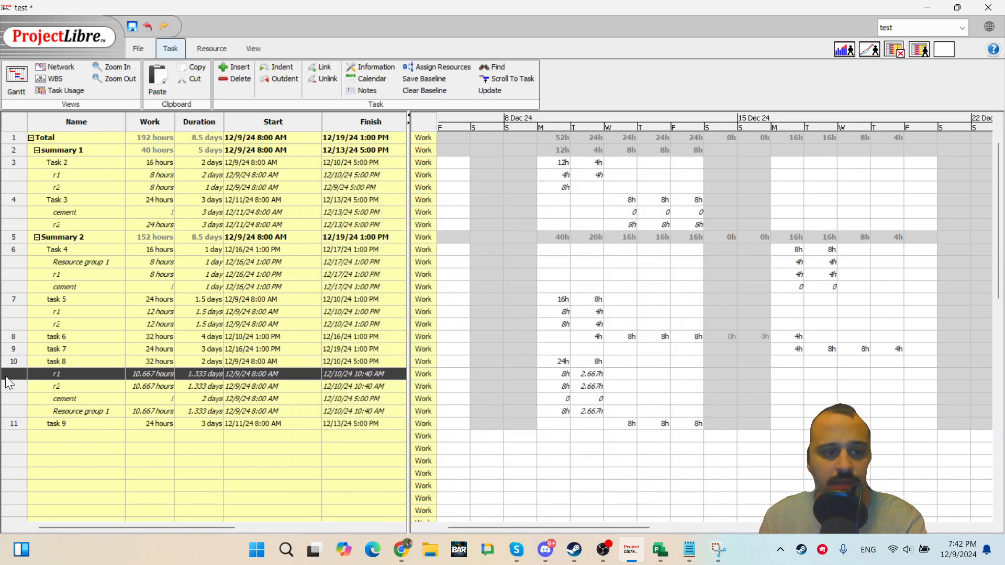
left_click(8, 383, "ctrl")
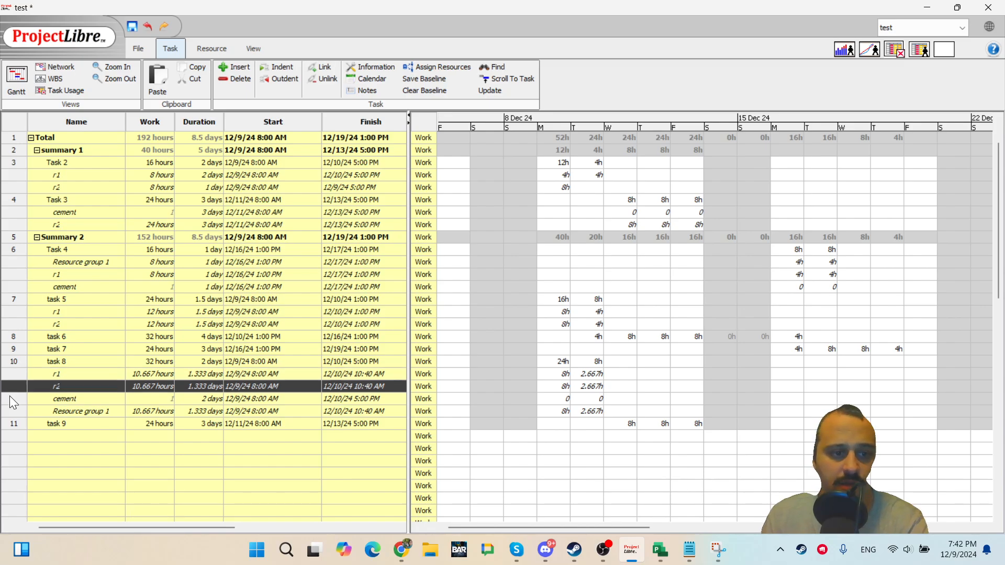
left_click(10, 398, "ctrl")
left_click(7, 362, "ctrl")
left_click(5, 399)
left_click_drag(7, 410, 6, 375)
right_click(6, 375)
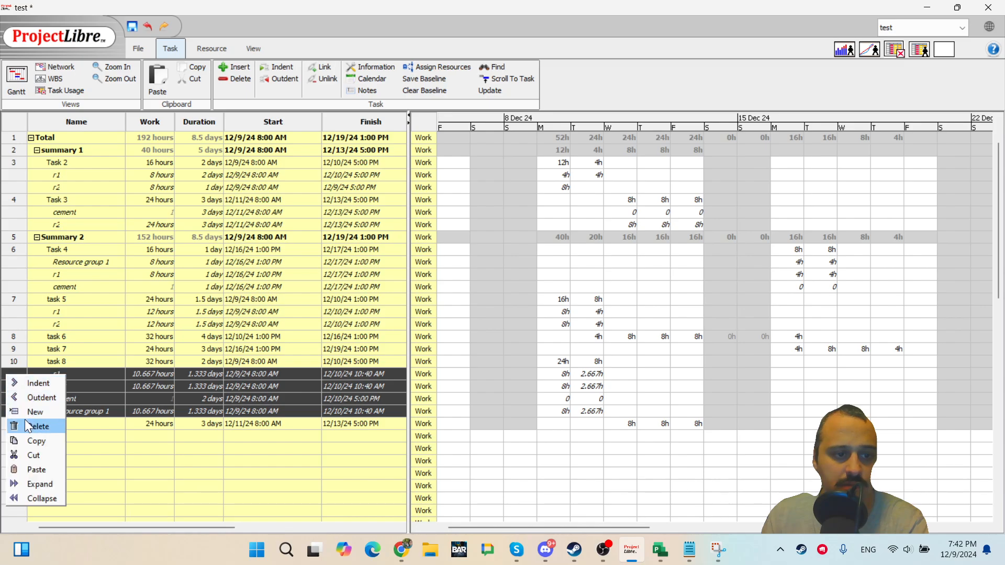
left_click(24, 423)
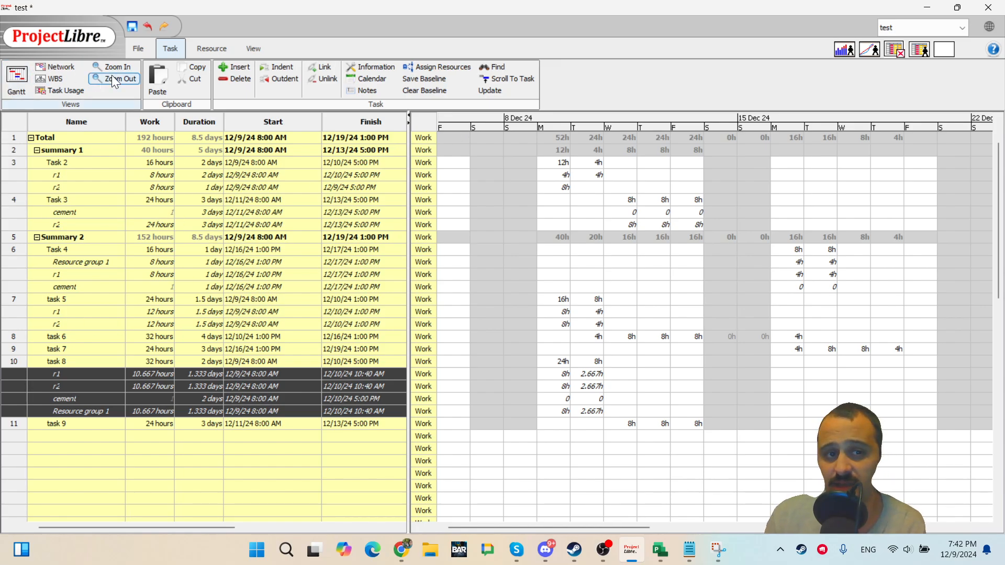
Switch to Resource Usage and open cement's Resource Information to review its assigned tasks.
left_click(197, 48)
left_click(94, 79)
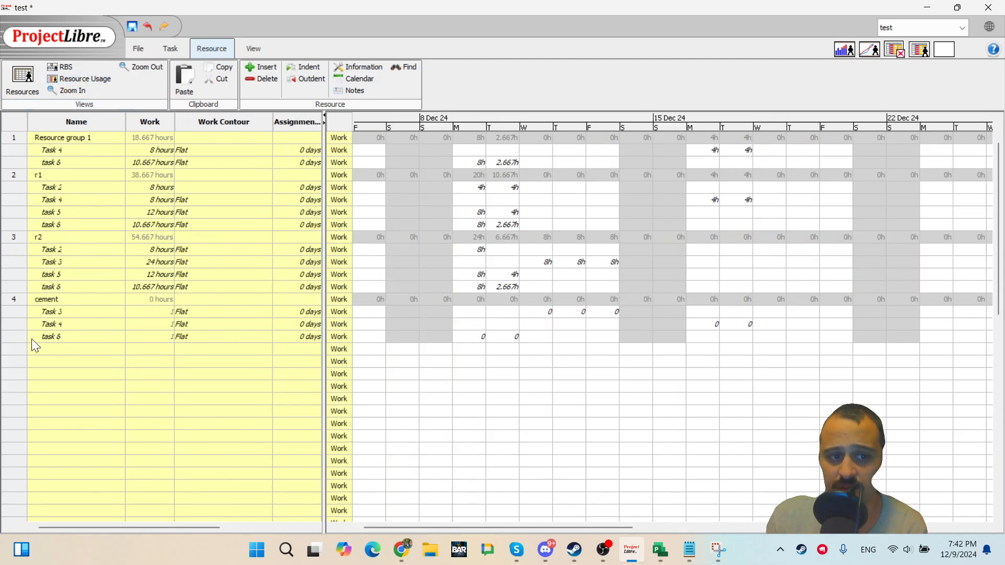
double_click(71, 299)
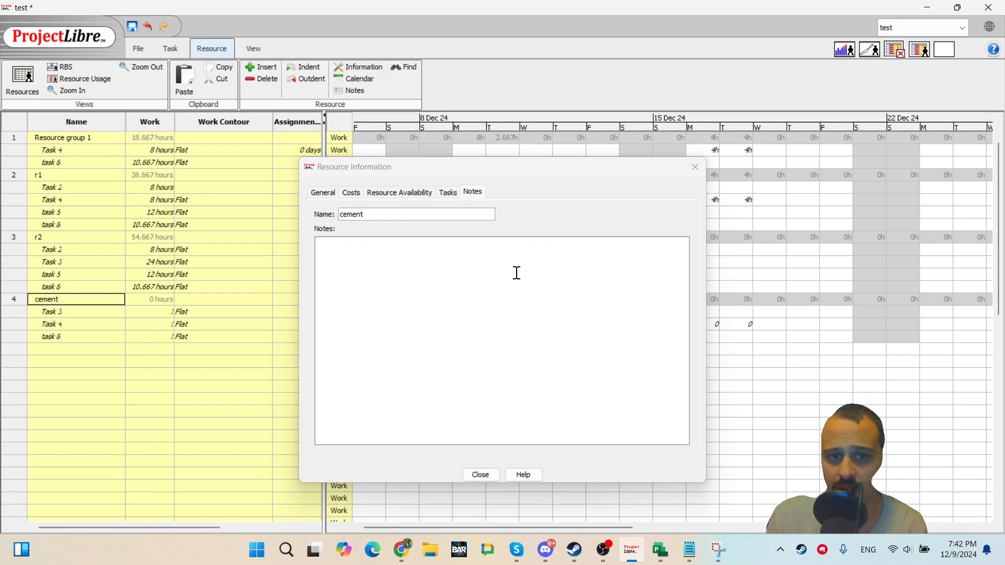
left_click(449, 193)
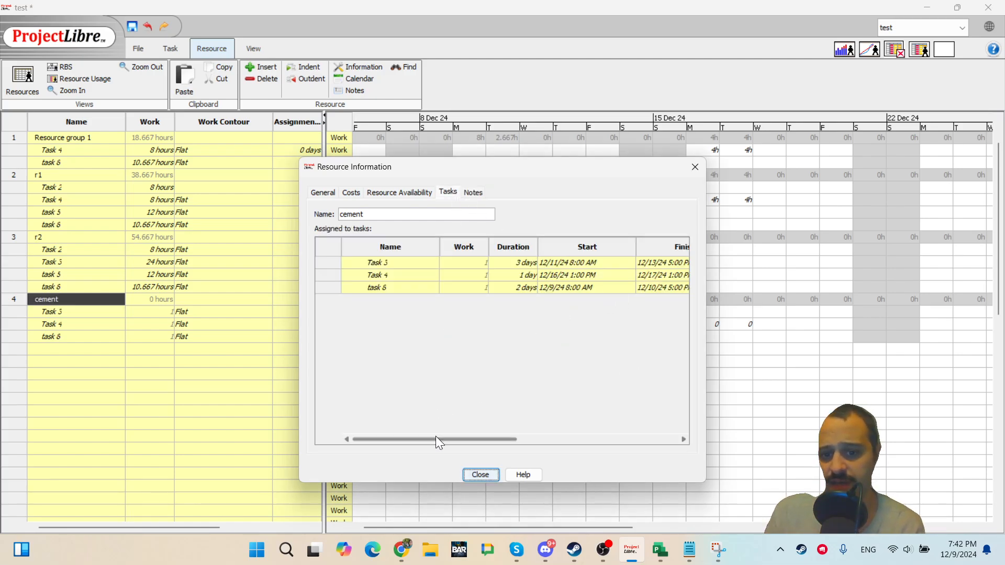
left_click_drag(438, 440, 386, 436)
left_click(481, 475)
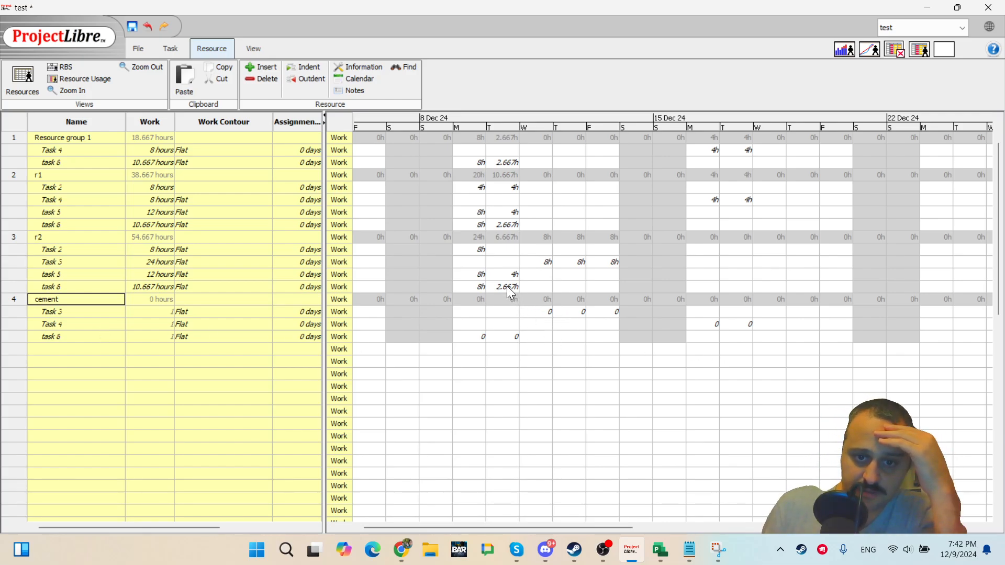
Set r2's task 5 work to 4h on 11 and 12 Dec in the Resource Usage grid.
right_click(353, 136)
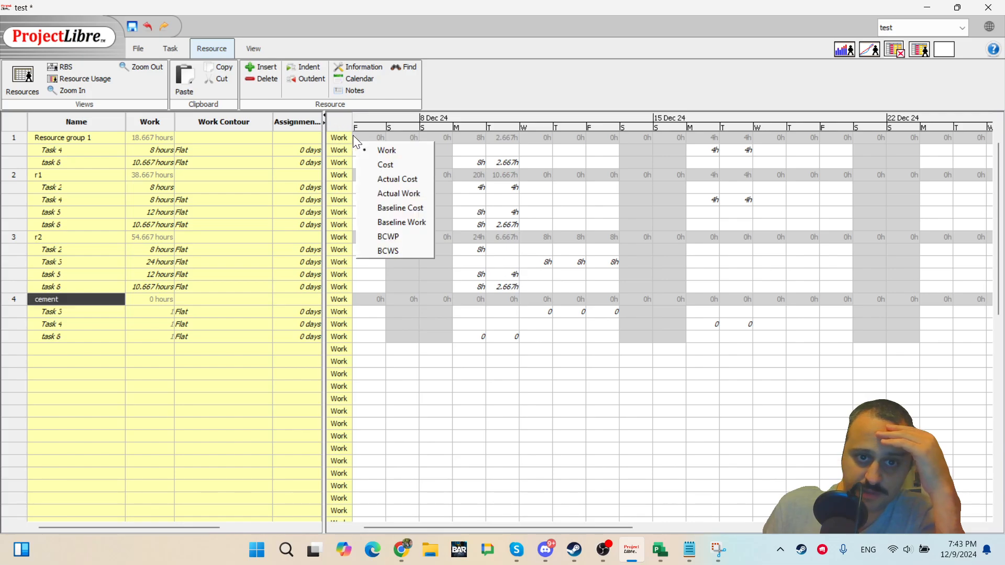
key("Escape")
double_click(516, 275)
left_click(543, 276)
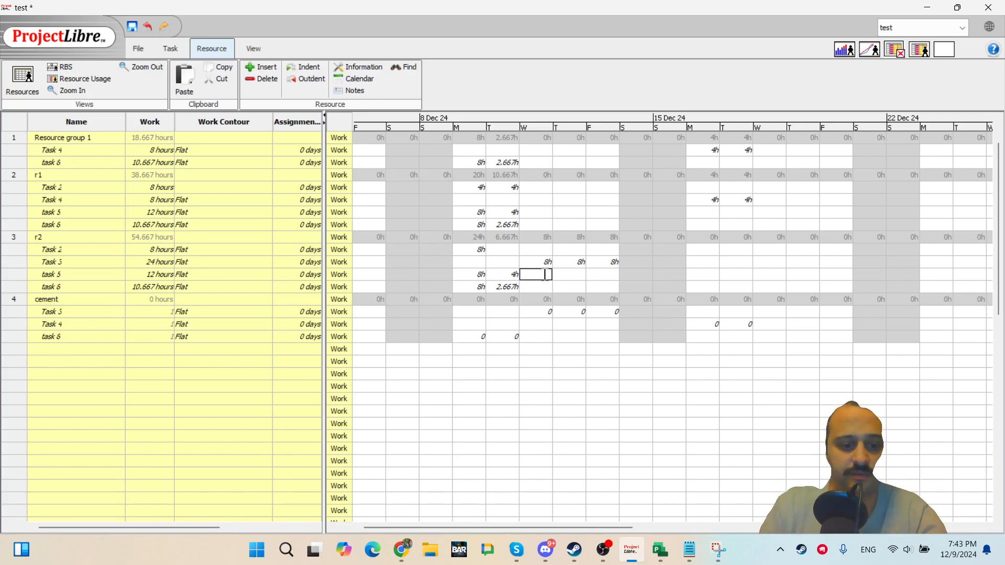
type("4")
key("Return")
key("Right")
key("Up")
type("4")
key("Return")
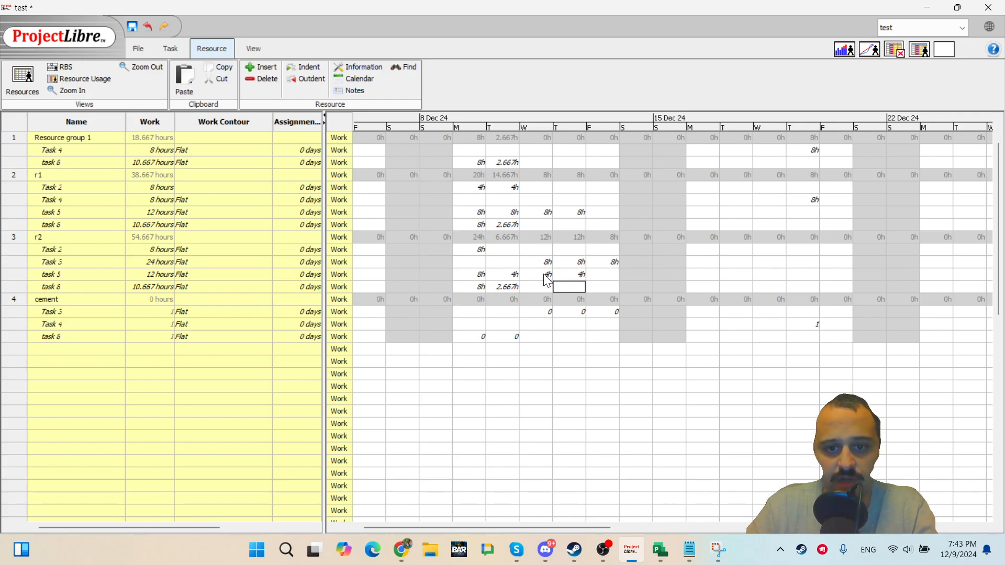
Enter r2's task 6 work as 2h, 3h and 4h on 11–13 Dec and 4h on 16 Dec.
key("Left")
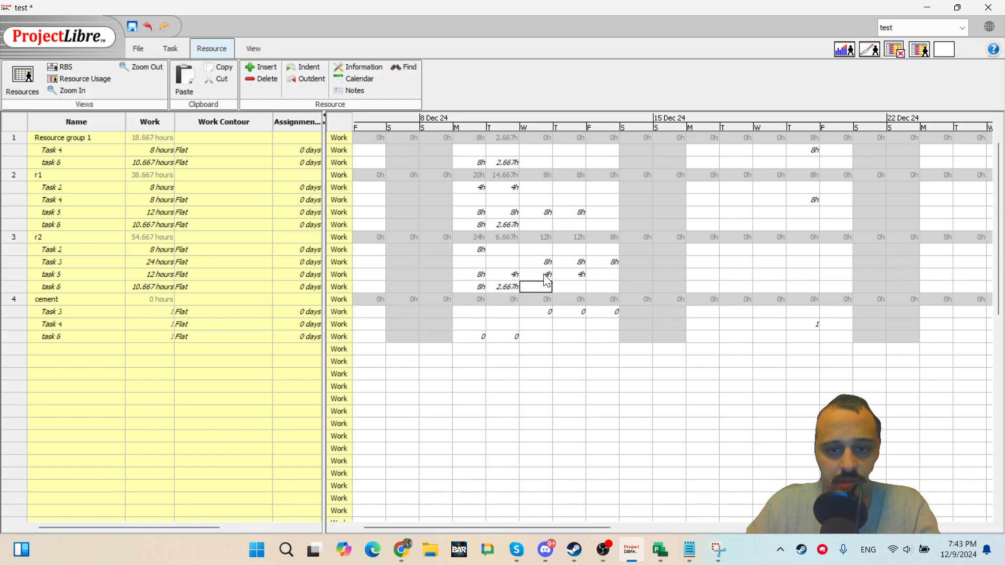
type("2")
key("Right")
type("3")
key("Right")
type("4")
key("Right")
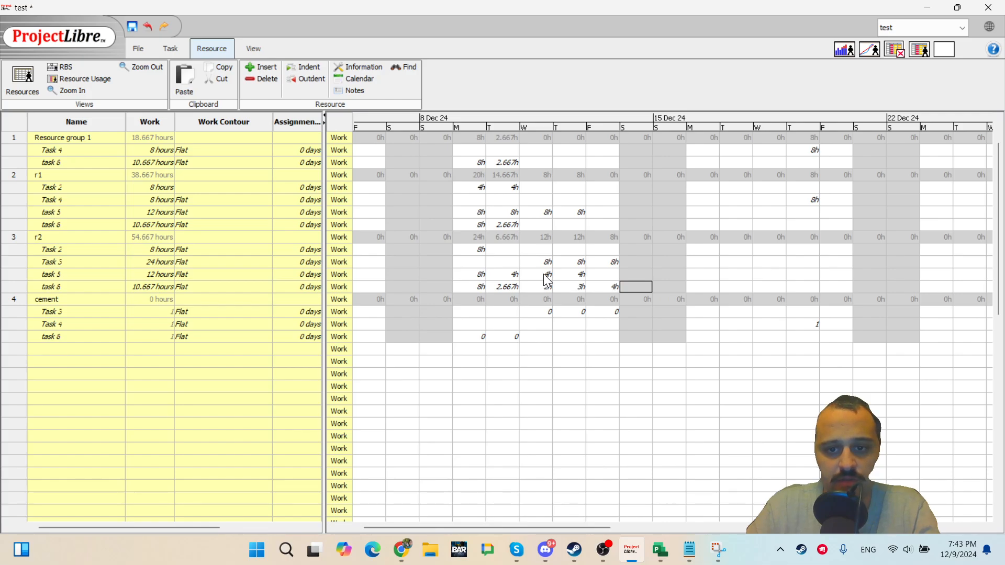
key("Right")
key("Right")
type("4")
key("Right")
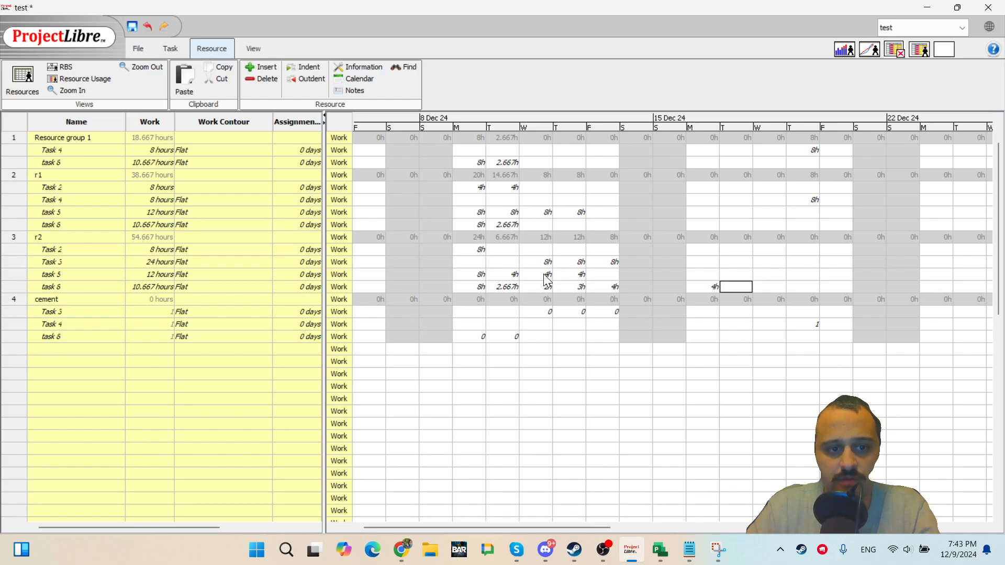
key("Left")
key("Left")
key("Left")
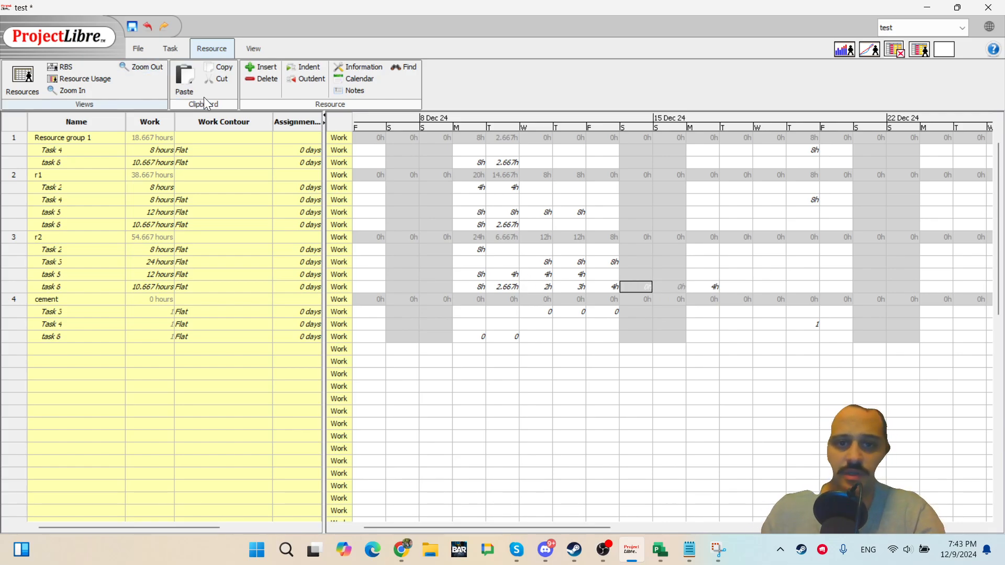
Add the Actual Work row to the Resource Usage time-phased grid.
right_click(354, 142)
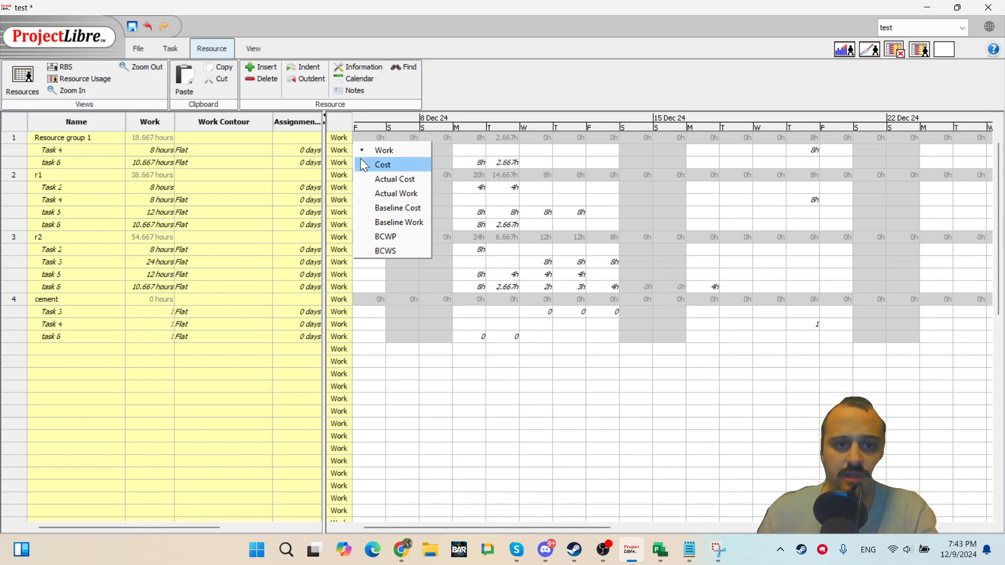
left_click(402, 192)
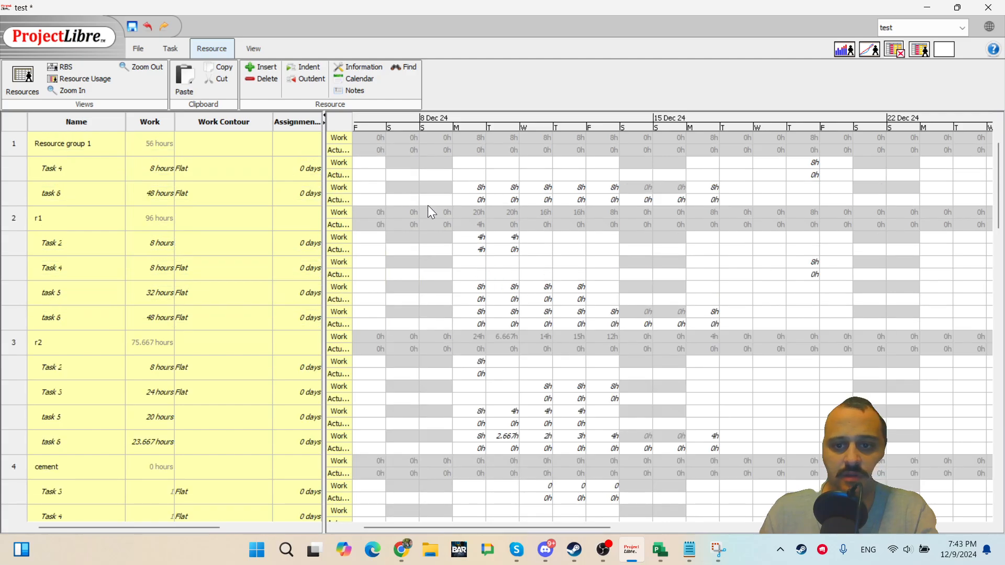
Enter r2's task 6 actual work as 4h on 9 Dec and 5h on 10 Dec.
left_click(481, 448)
type("4")
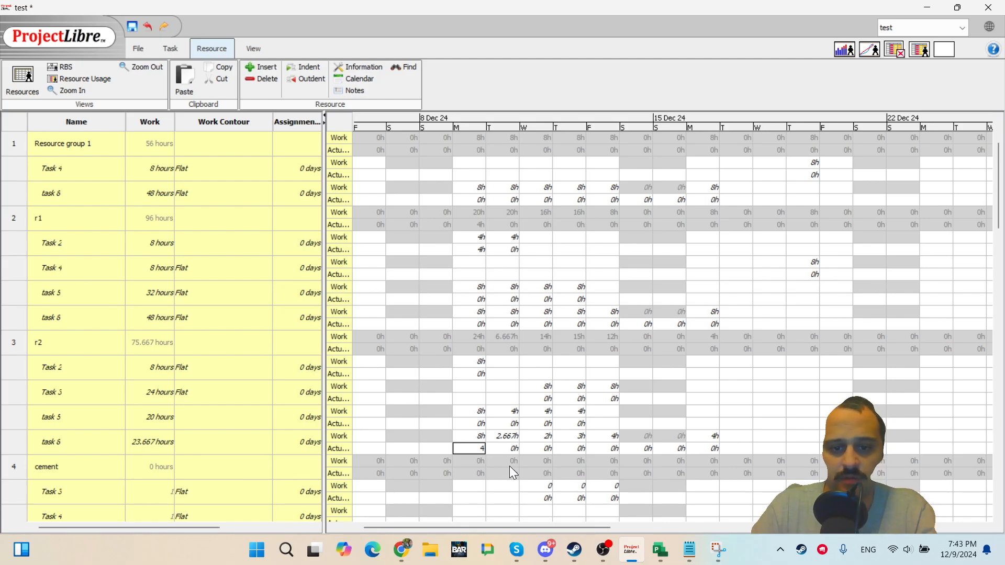
key("Return")
key("Up")
key("Right")
type("5")
key("Right")
key("Return")
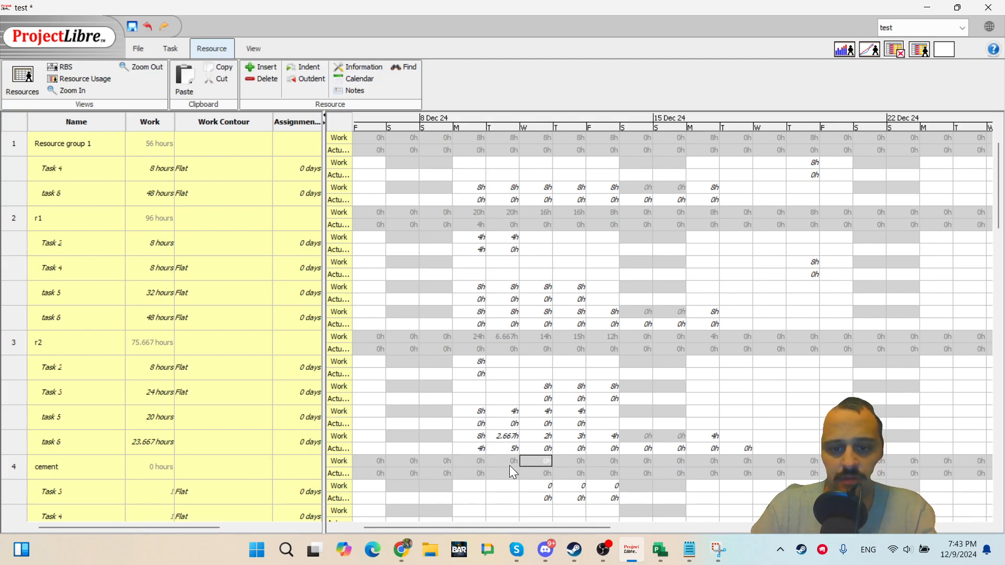
Continue r2's task 6 actual work with 2h on 11 Dec and 1h on 13 and 14 Dec.
key("Up")
type("2")
key("Right")
key("Up")
key("Right")
type("1")
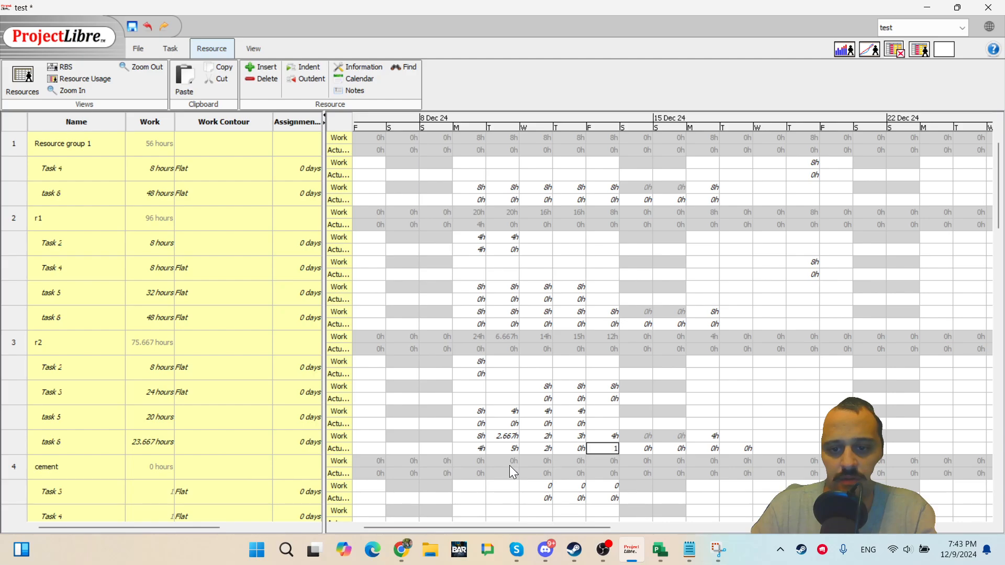
key("Return")
key("Up")
key("Right")
key("Right")
key("Right")
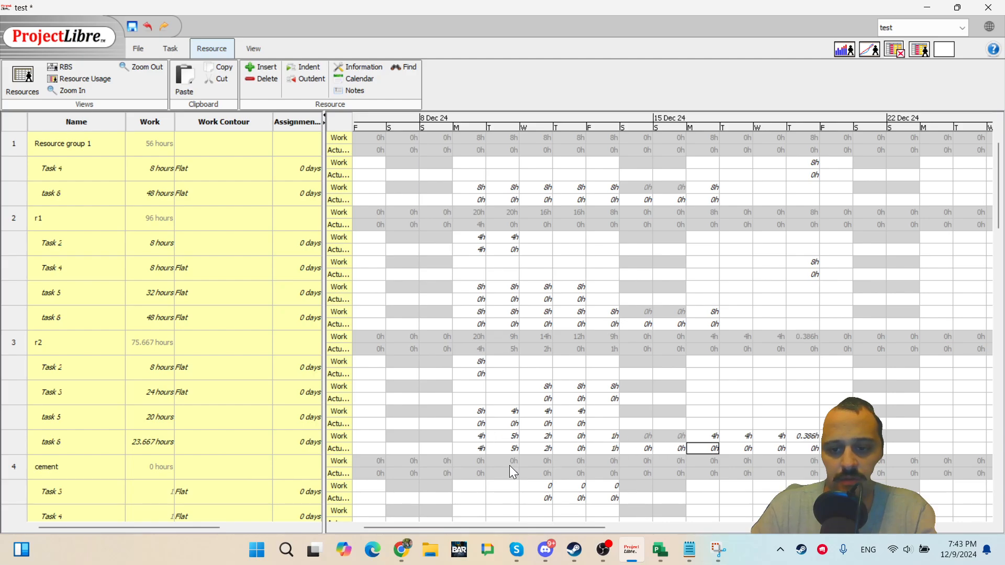
type("1")
key("Return")
key("Up")
key("Left")
type("1")
key("Return")
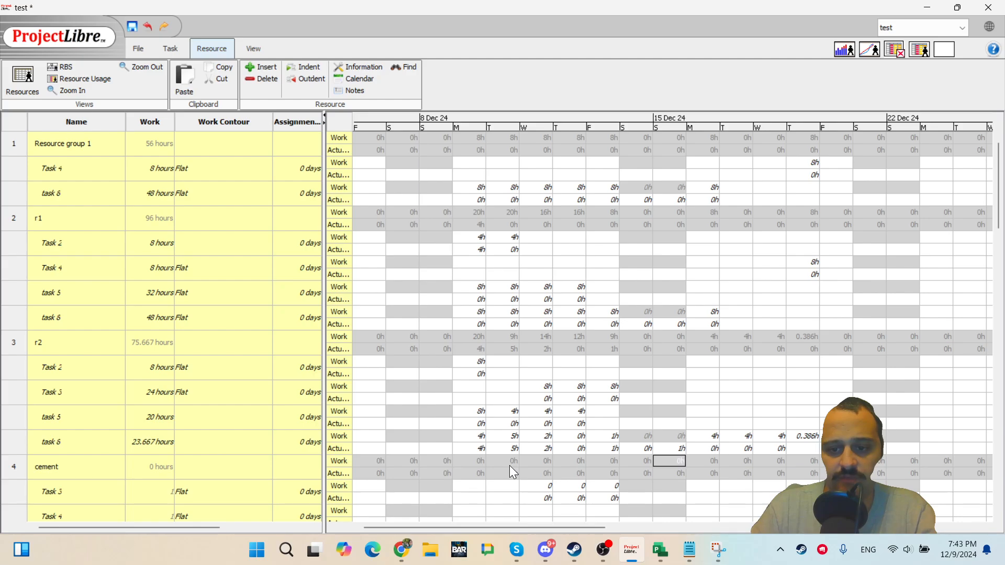
Set r2's task 6 actual work to 2h on 15 Dec.
key("Left")
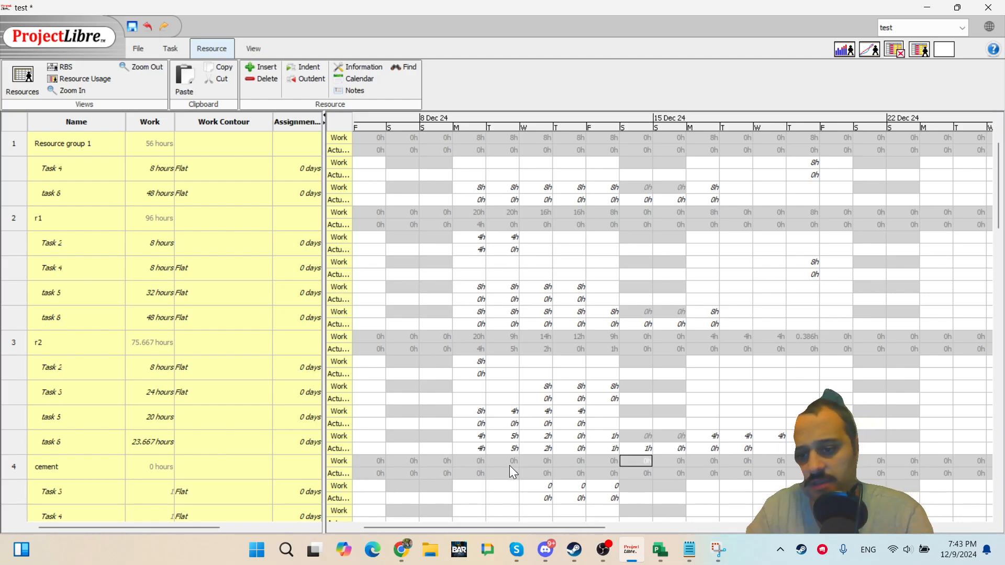
key("Up")
key("Right")
key("Up")
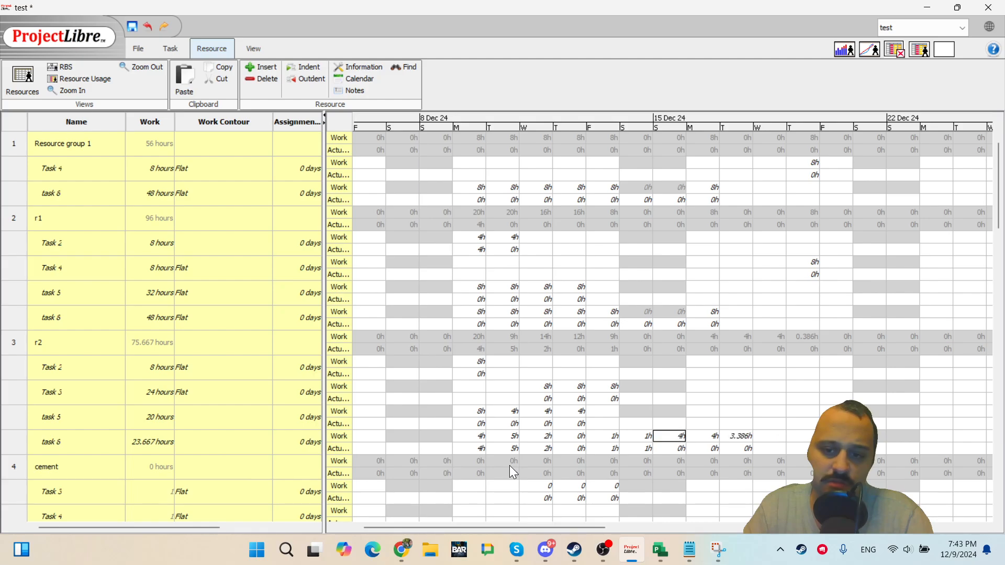
key("Left")
key("Right")
key("Down")
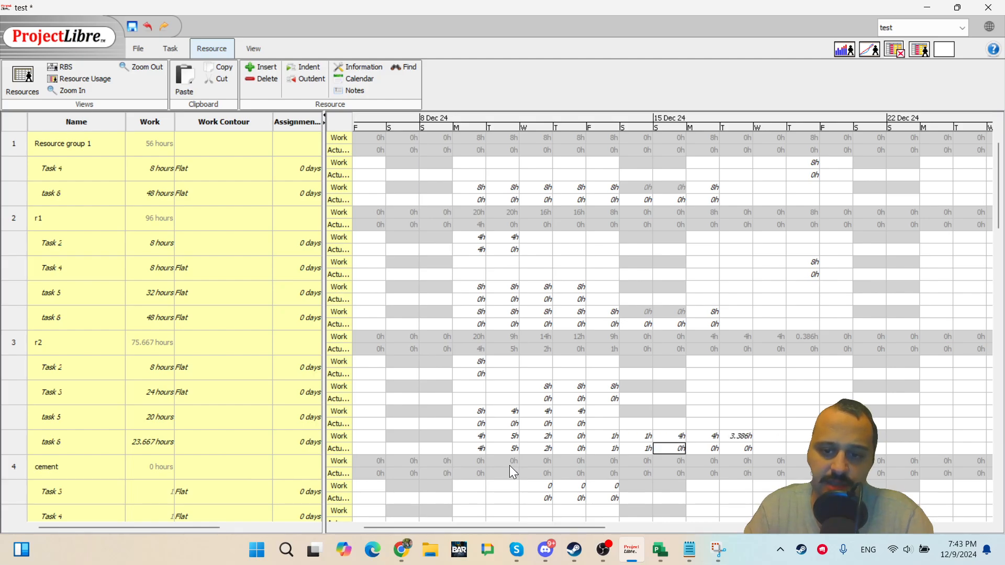
key("Up")
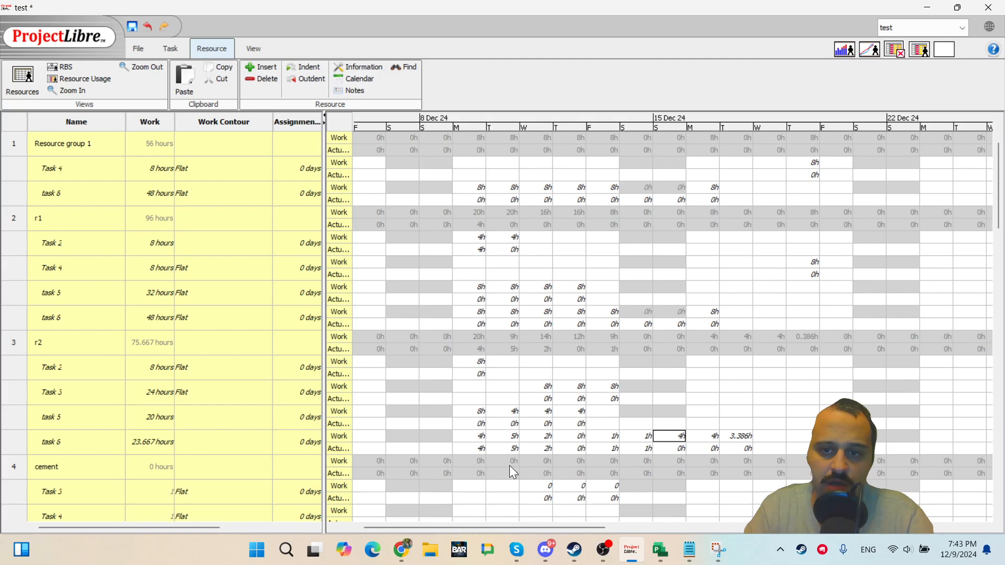
key("Down")
key("Up")
key("Down")
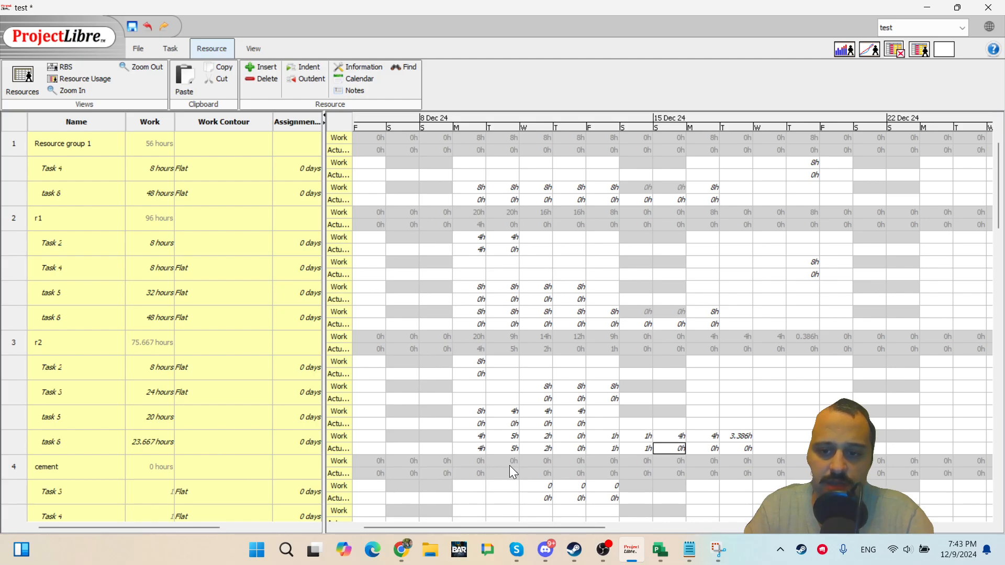
type("2")
key("Right")
key("Up")
key("Right")
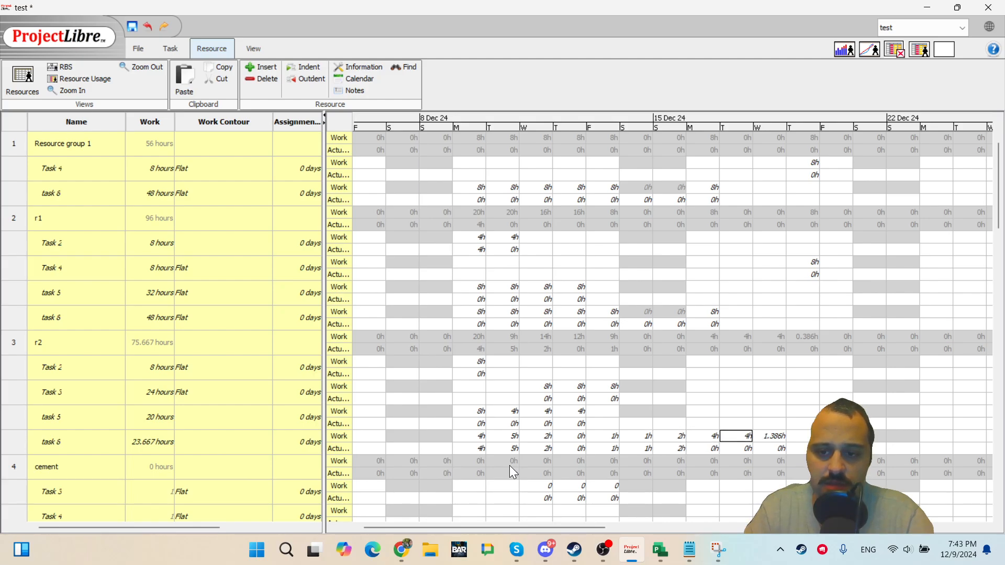
key("Right")
key("Left")
key("Left")
key("Left")
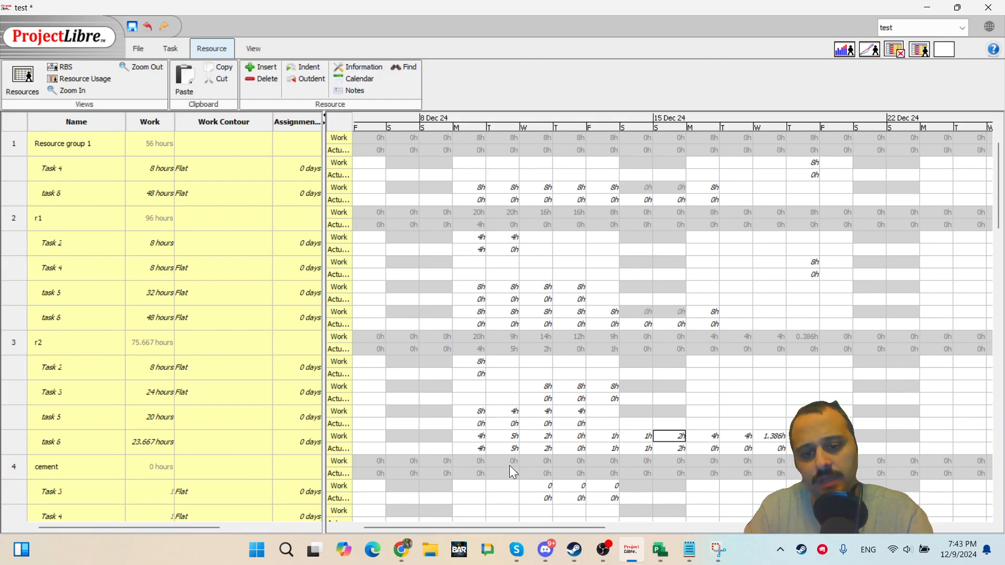
Enter 1h actual work for r1's task 6 on 14 Dec, then undo the entry.
key("Down")
key("Up")
key("Up")
key("Up")
key("Up")
key("Up")
key("Up")
key("Up")
key("Up")
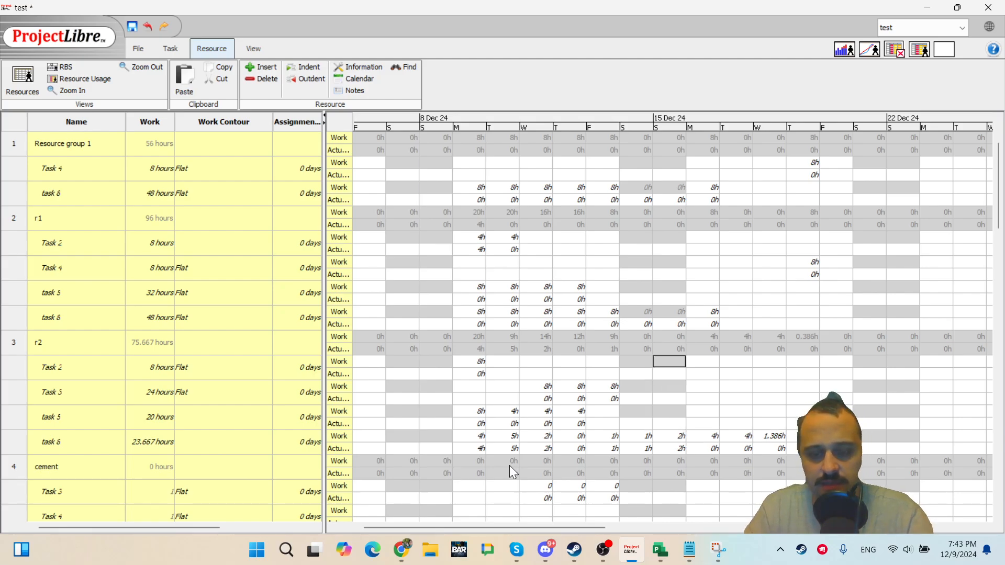
key("Up")
key("Up")
key("Up")
key("Up")
key("Down")
key("Left")
key("Down")
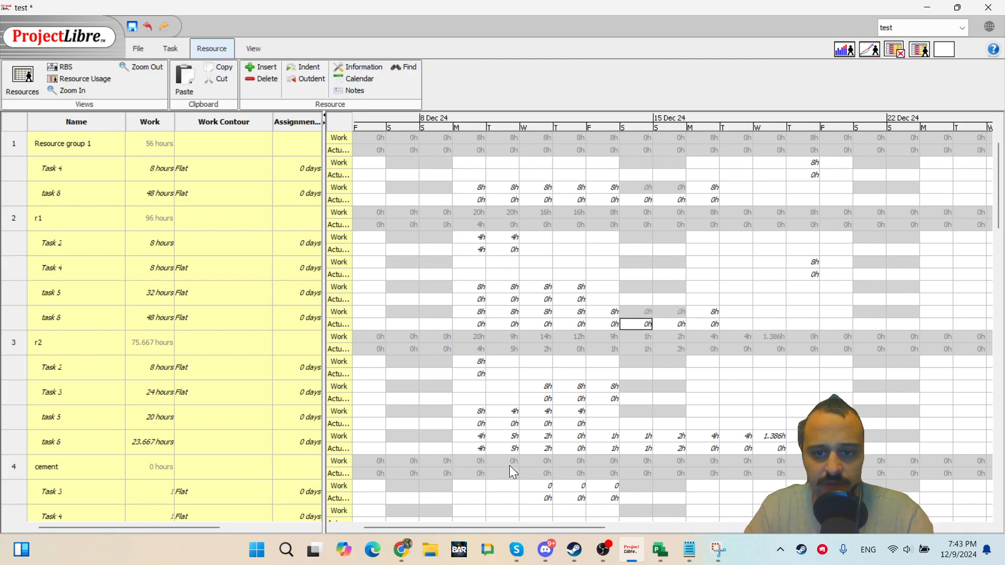
type("1")
key("Tab")
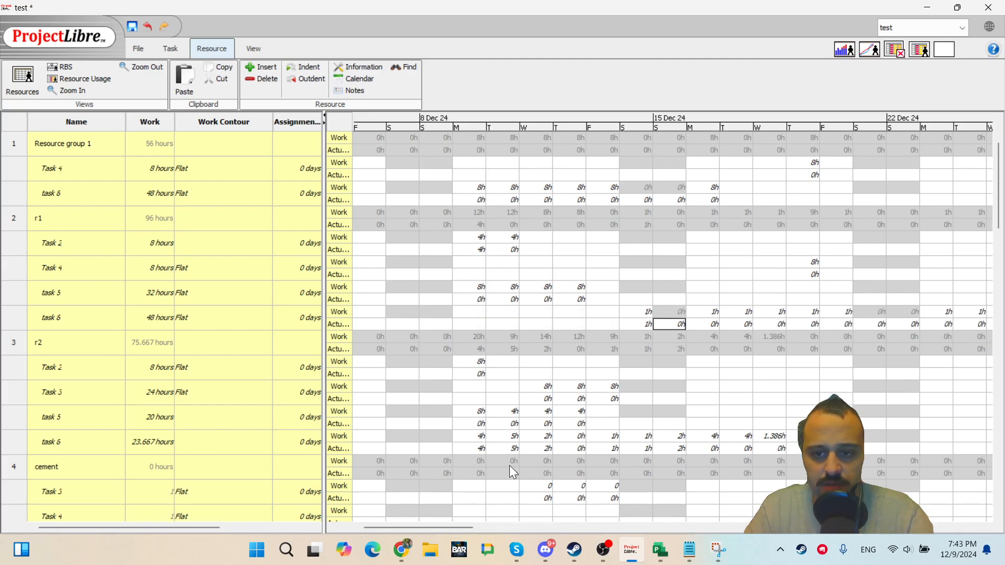
key("Right")
key("Left")
key("Left")
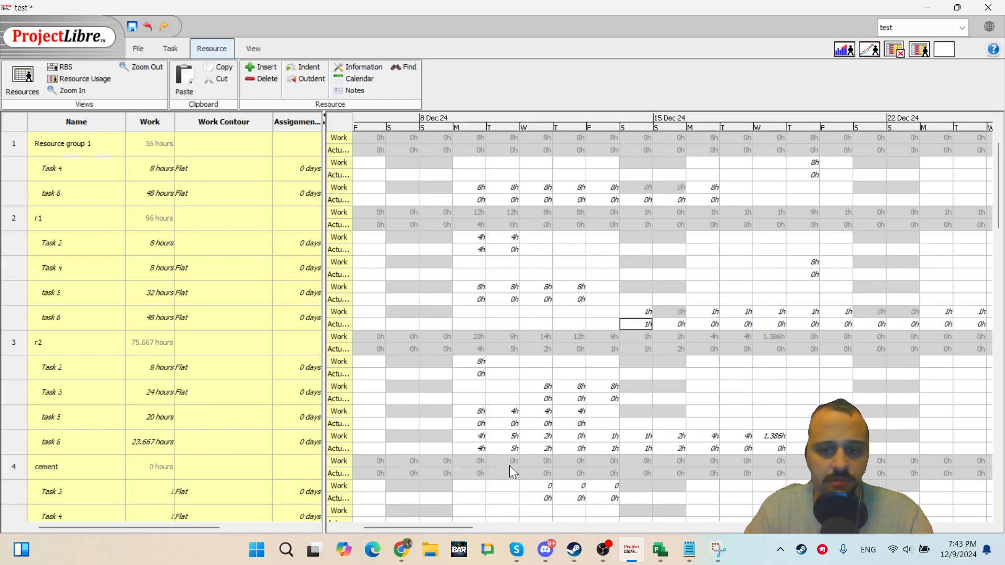
key("ctrl+z")
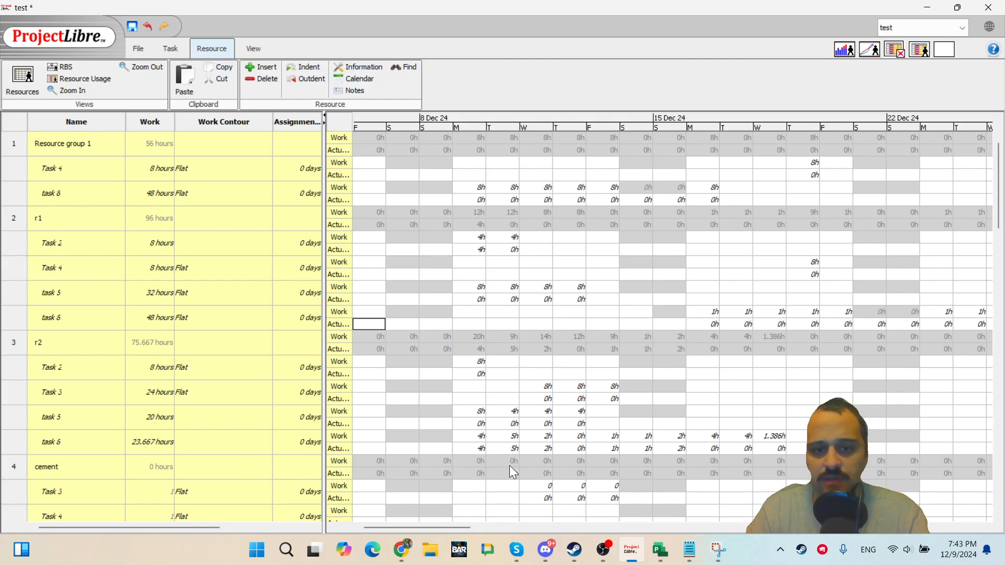
Scroll along r1's task 6 rows to examine how its work is spread through January and February.
key("Right")
key("Right")
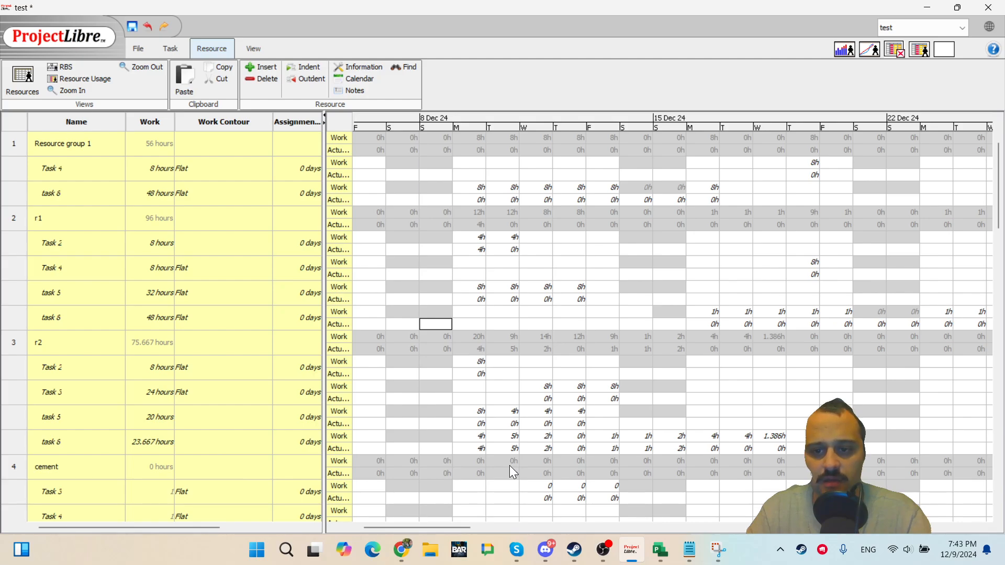
key("Right")
key("Right")
key("Right")
key("Right")
key("Right")
key("Right")
key("Right")
key("Right")
key("Right")
key("Right")
key("Right")
key("Right")
key("Right")
key("Right")
key("Right")
key("Right")
key("Right")
key("Right")
key("Right")
key("Right")
key("Right")
key("Right")
key("Right")
key("Right")
key("Right")
key("Right")
key("Right")
key("Right")
key("Right")
key("Right")
key("Right")
key("Right")
key("Right")
key("Right")
key("Right")
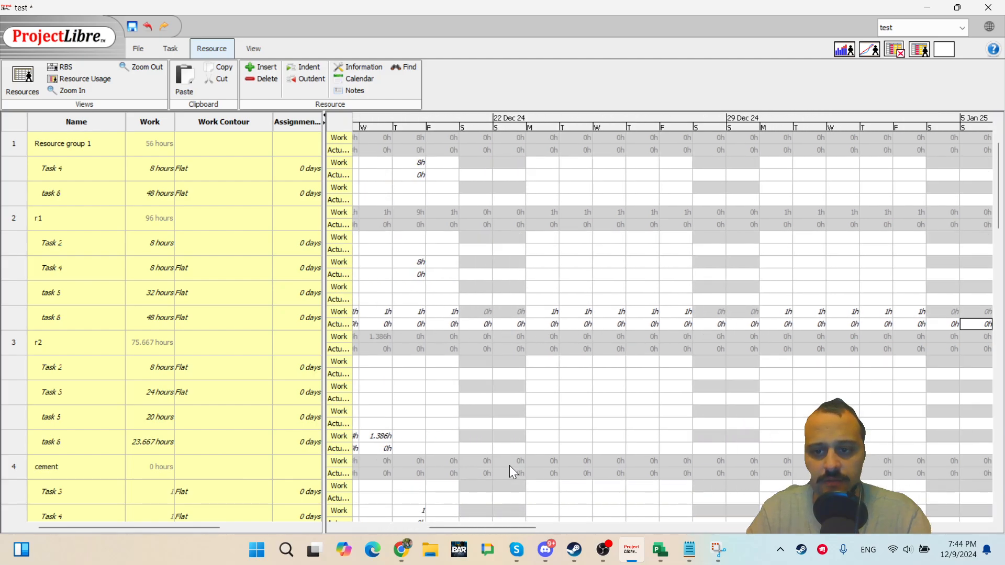
key("Right")
key("Right")
key("Right")
key("Right")
key("Right")
key("Right")
key("Right")
key("Right")
key("Right")
key("Right")
key("Right")
key("Right")
key("Right")
key("Right")
key("Right")
key("Right")
key("Right")
key("Right")
key("Right")
key("Right")
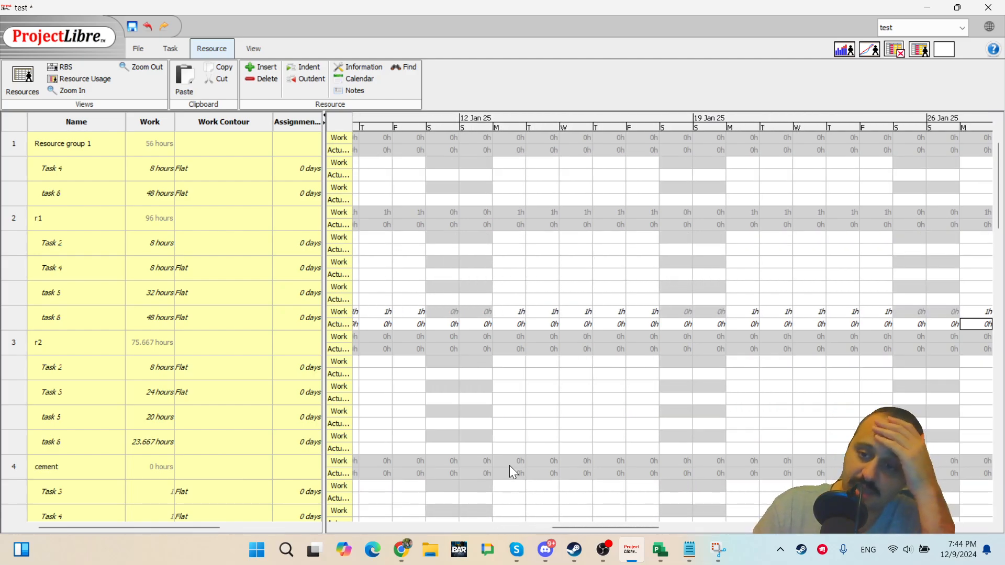
key("Right")
key("Right")
key("Right")
key("Right")
key("Right")
key("Right")
key("Right")
key("Right")
key("Right")
key("Right")
key("Right")
key("Right")
key("Right")
key("Right")
key("Right")
key("Right")
key("Right")
key("Right")
key("Right")
key("Right")
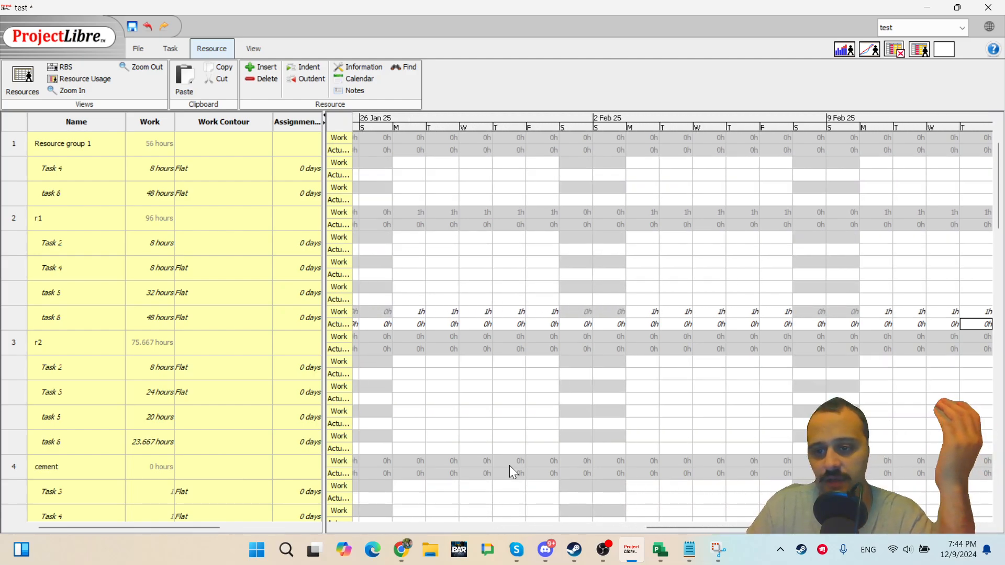
key("Left")
key("Left")
key("Left")
key("Left")
key("Left")
key("Left")
key("Left")
key("Left")
key("Left")
key("Left")
key("Left")
key("Left")
key("Left")
key("Left")
key("Left")
key("Left")
key("Left")
key("Left")
key("Left")
key("Left")
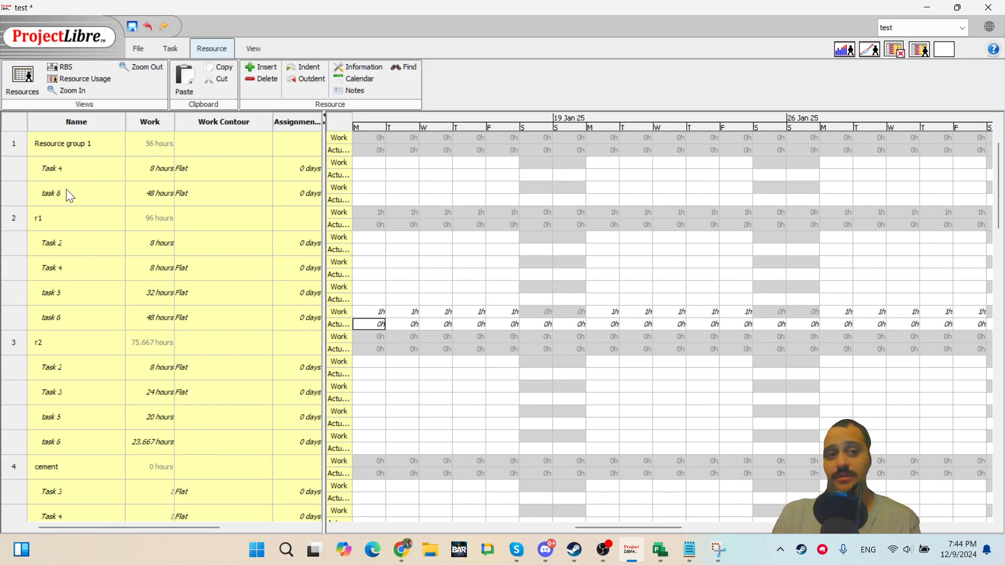
Switch to the Task Usage view to review each task's time-phased work per resource.
left_click(103, 79)
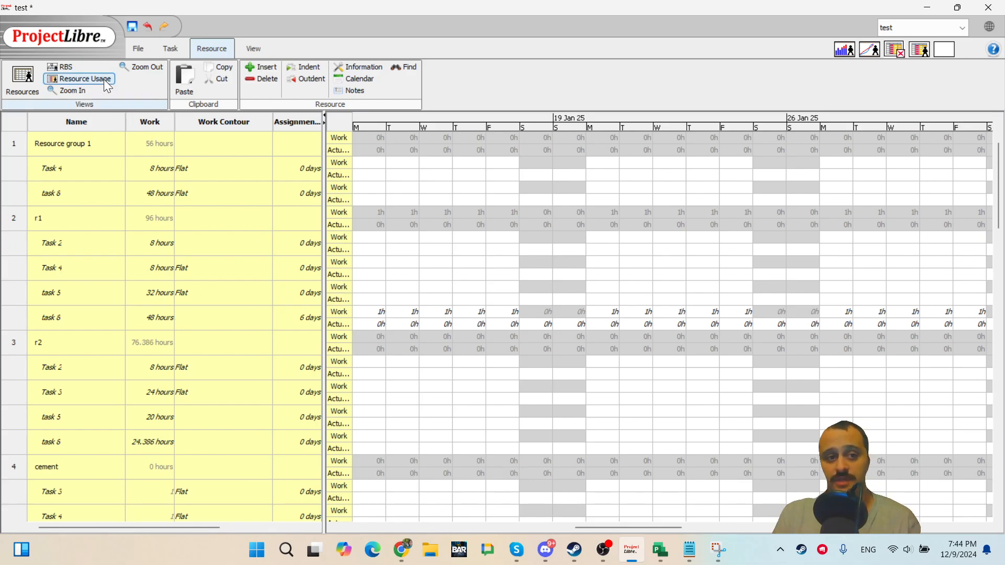
left_click(172, 48)
left_click(55, 90)
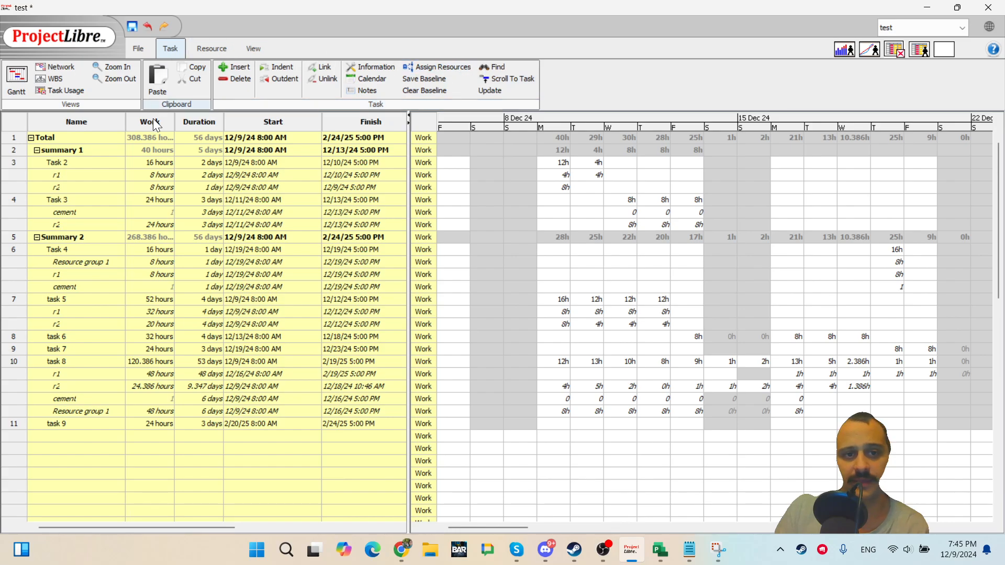
Return to the Gantt view, widen its chart pane and briefly show the Histogram sub-view beneath it.
left_click(16, 77)
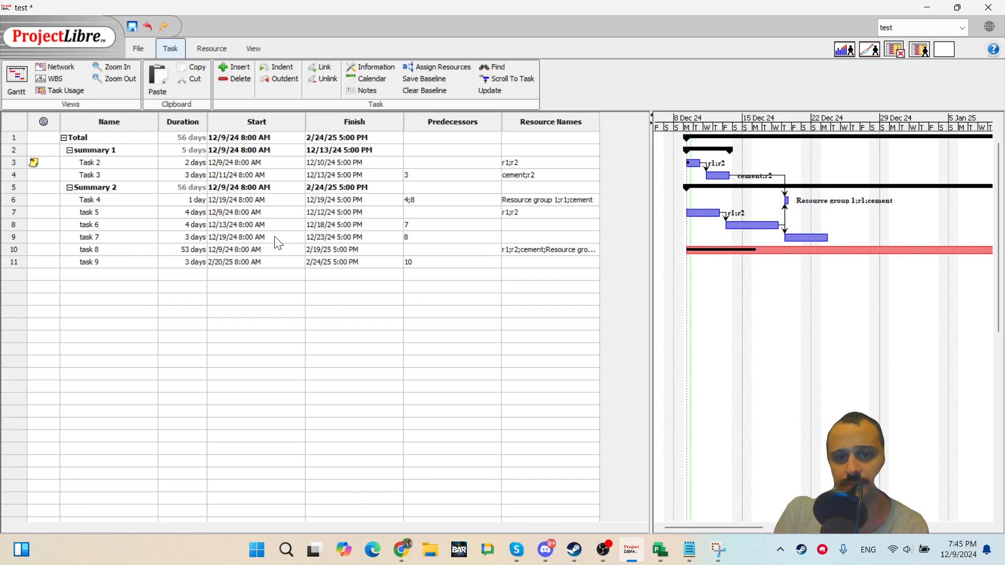
left_click_drag(651, 169, 401, 161)
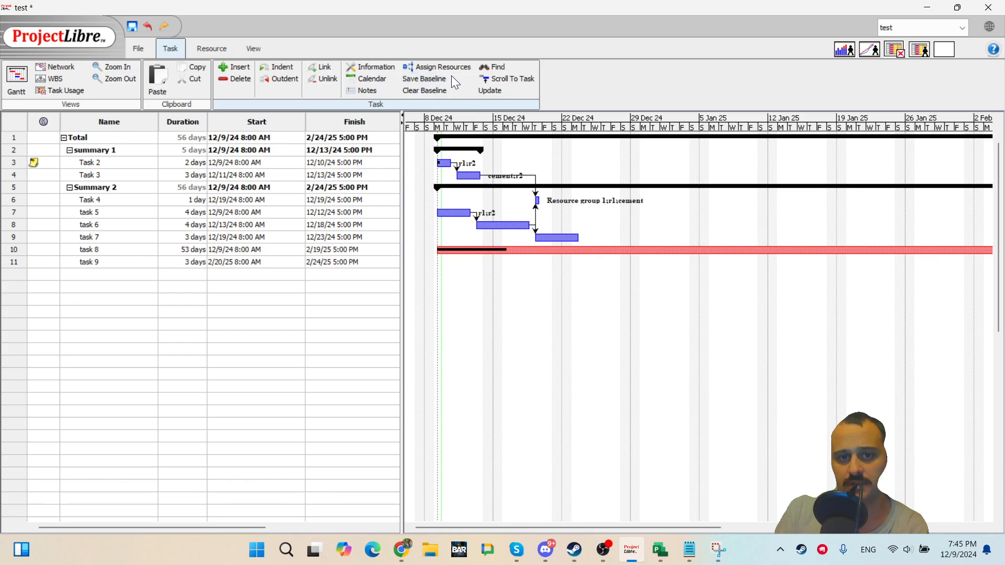
left_click(232, 50)
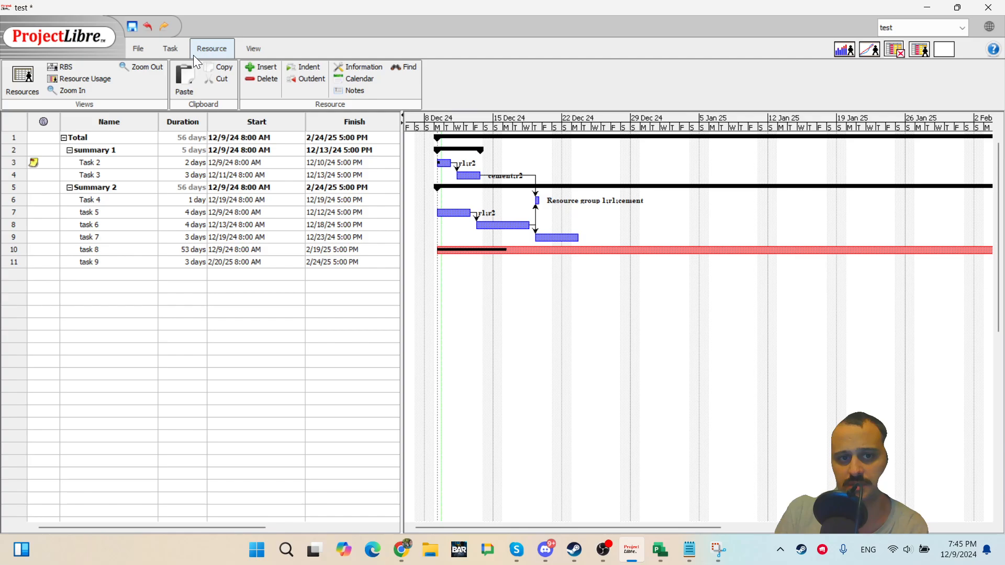
left_click(264, 42)
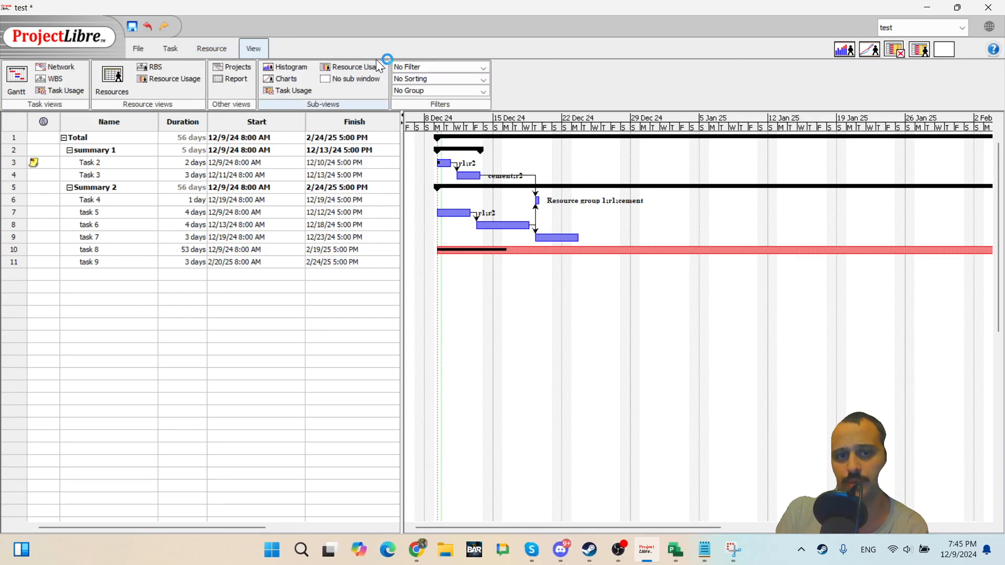
left_click(285, 67)
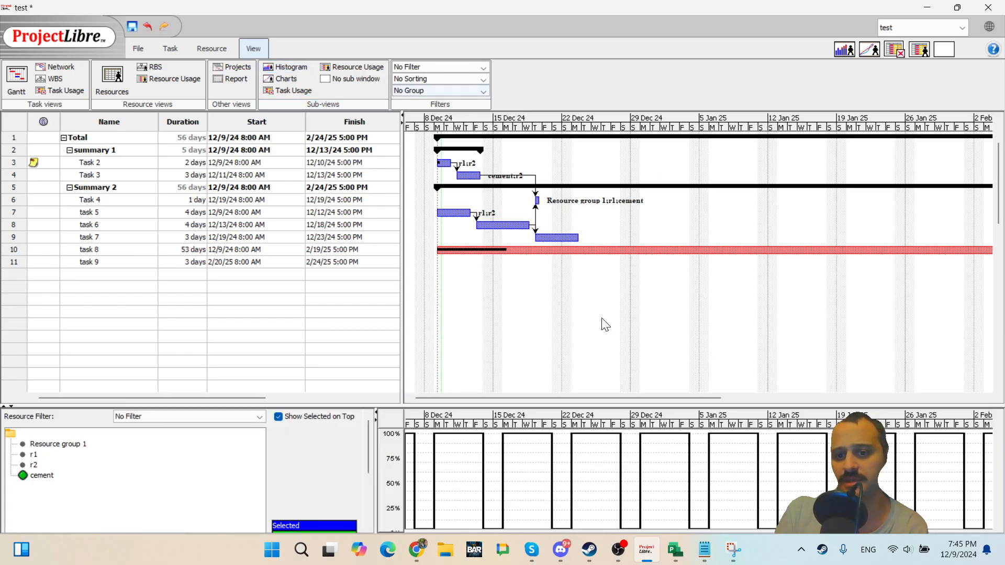
left_click(306, 70)
left_click(297, 79)
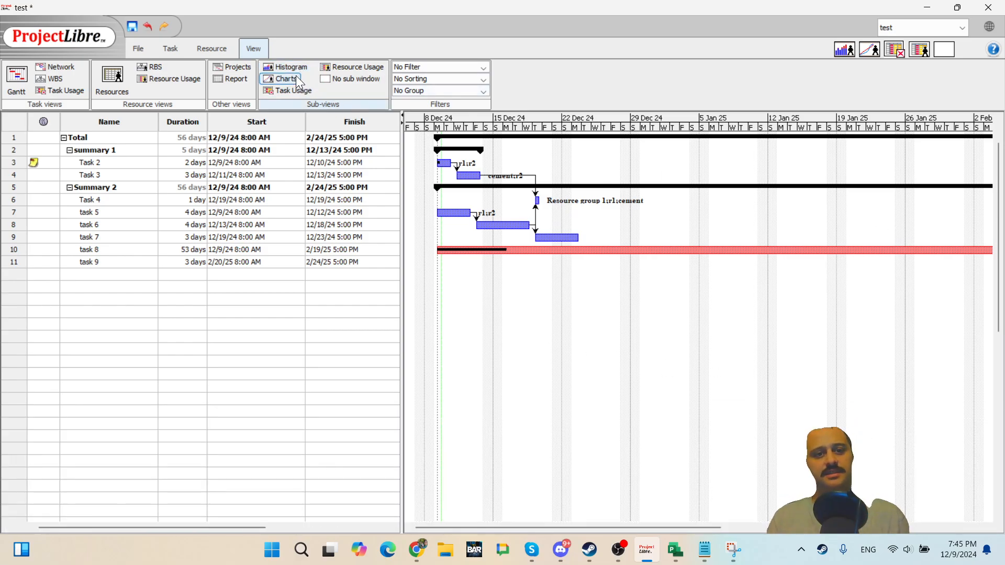
left_click(296, 77)
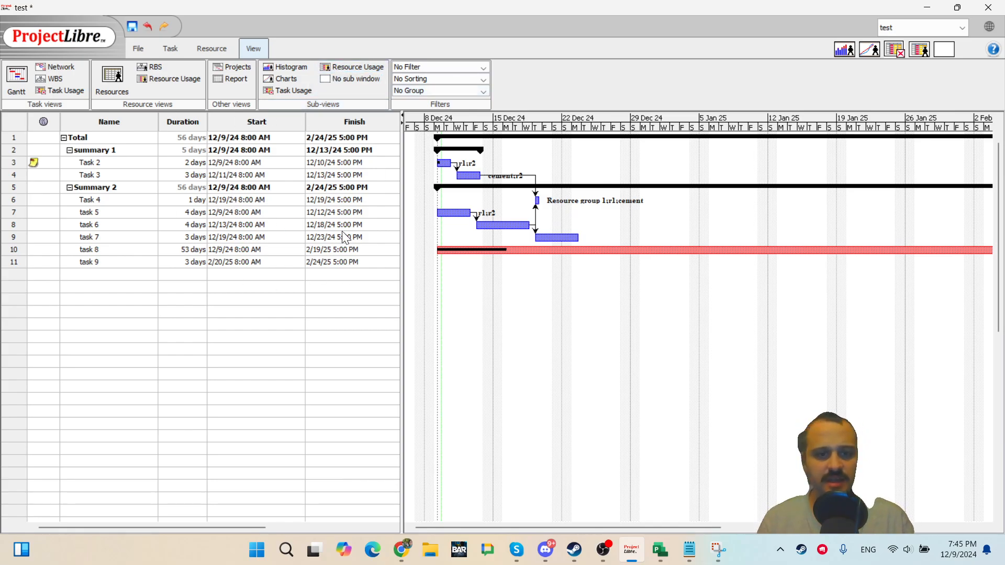
Try to link task 5's bar to Task 3 in the Gantt chart and dismiss the error.
left_click_drag(454, 209, 465, 177)
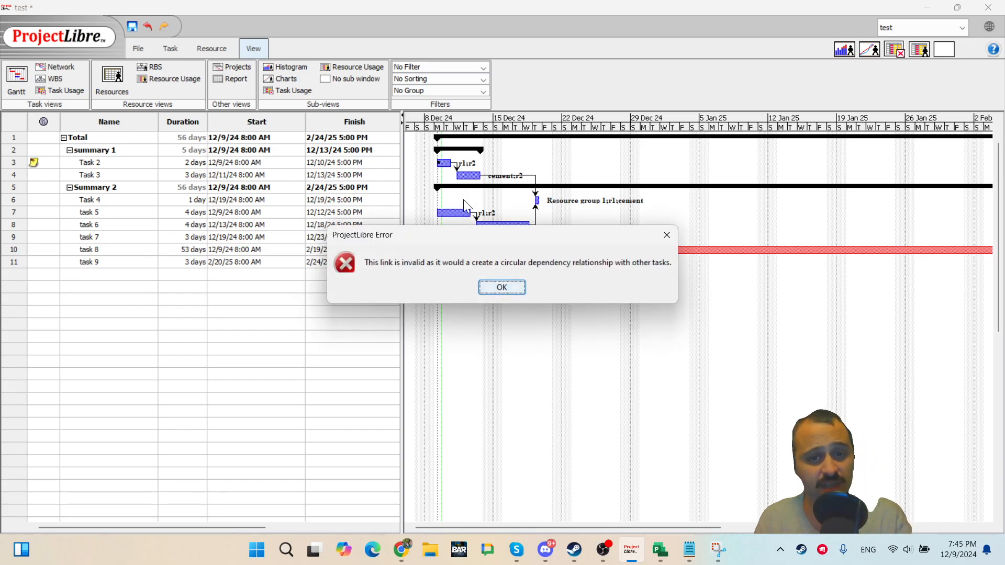
left_click(488, 291)
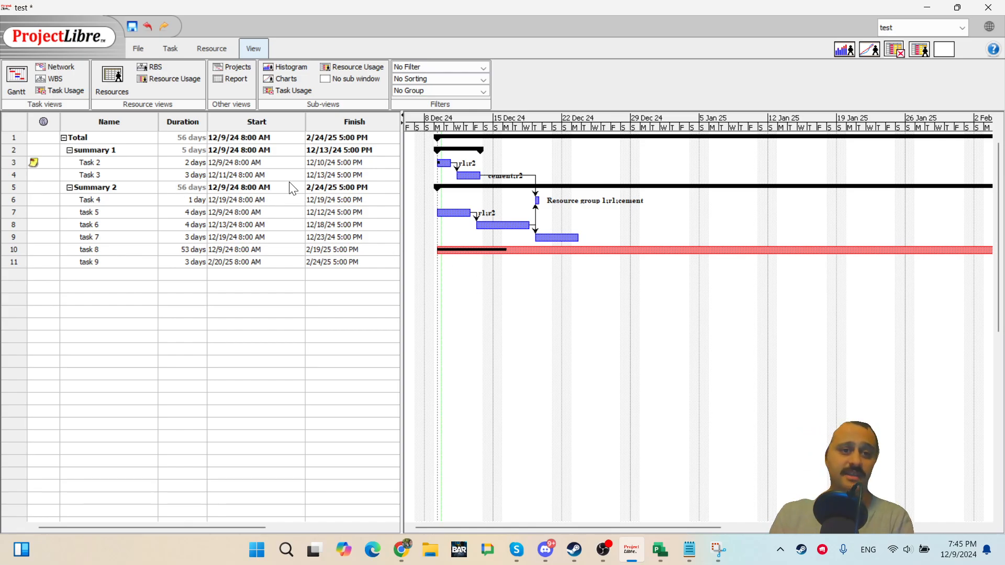
left_click(168, 49)
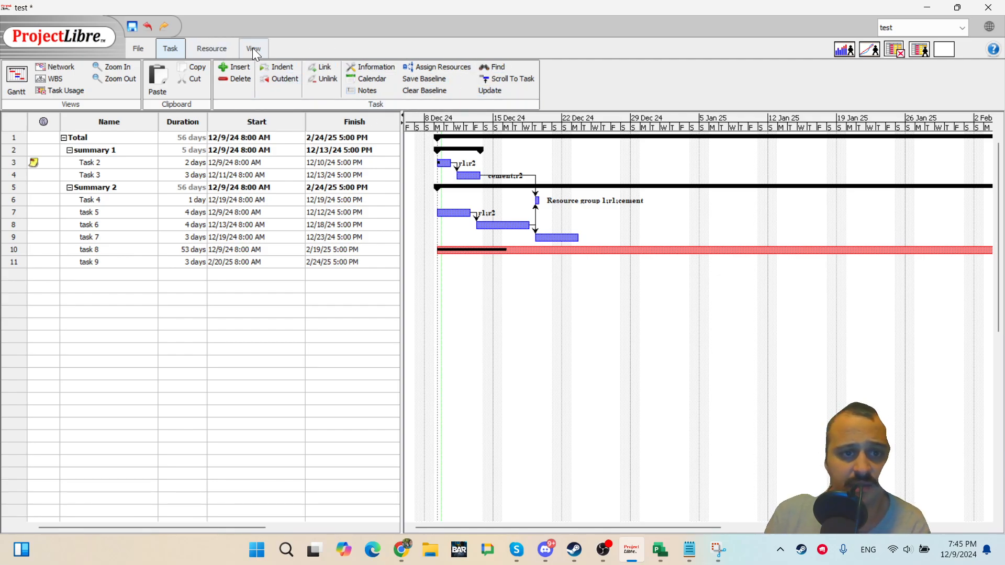
left_click(220, 51)
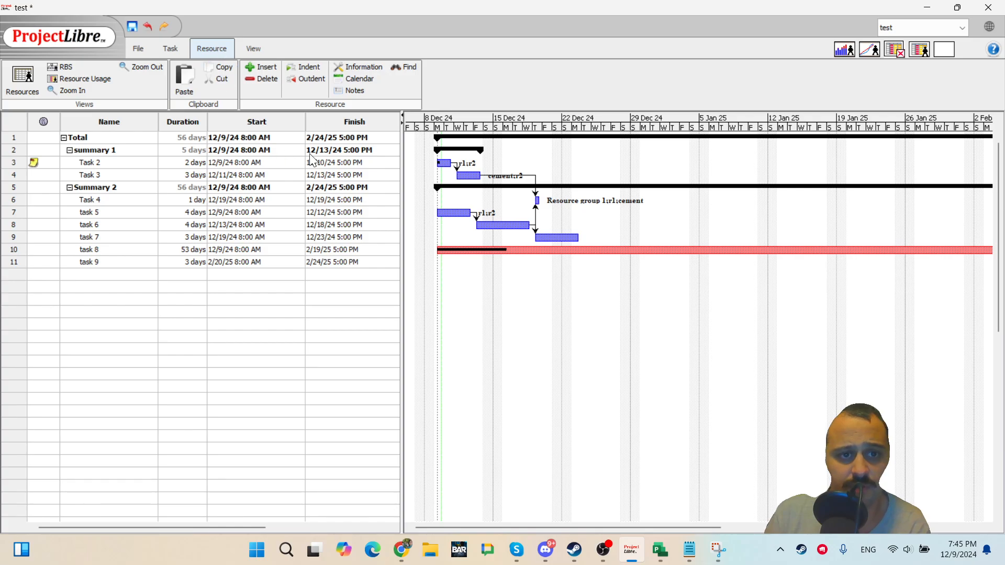
Select the Start column of the task table and dismiss the single-selection warning.
right_click(283, 131)
left_click(276, 131)
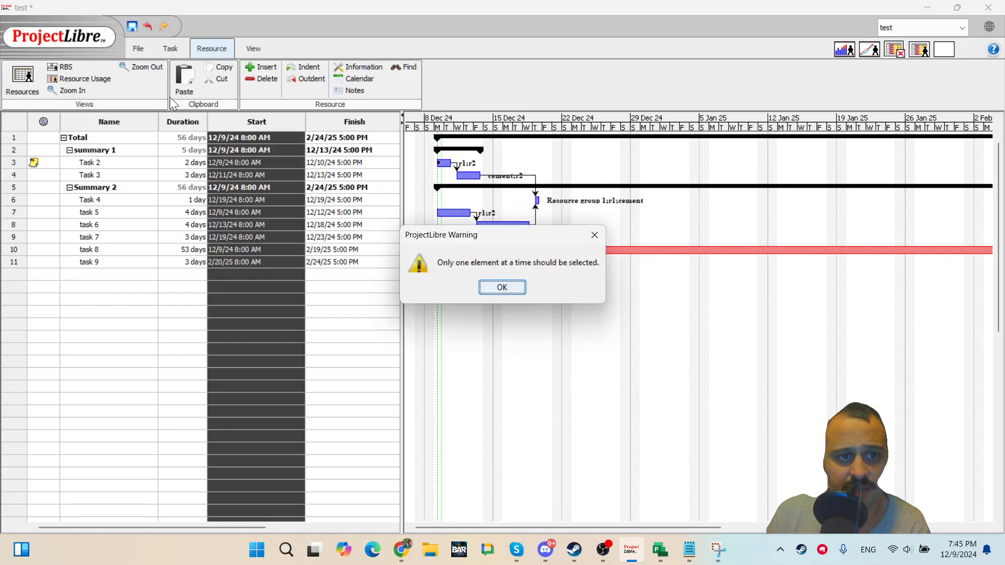
key("Return")
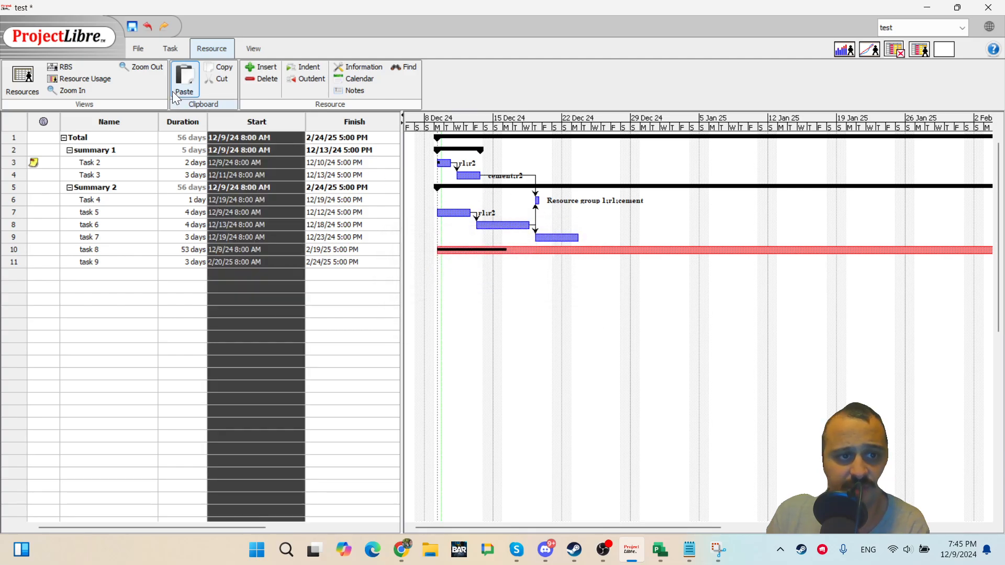
Browse the filter, sorting and grouping options available for the Gantt view.
left_click(246, 50)
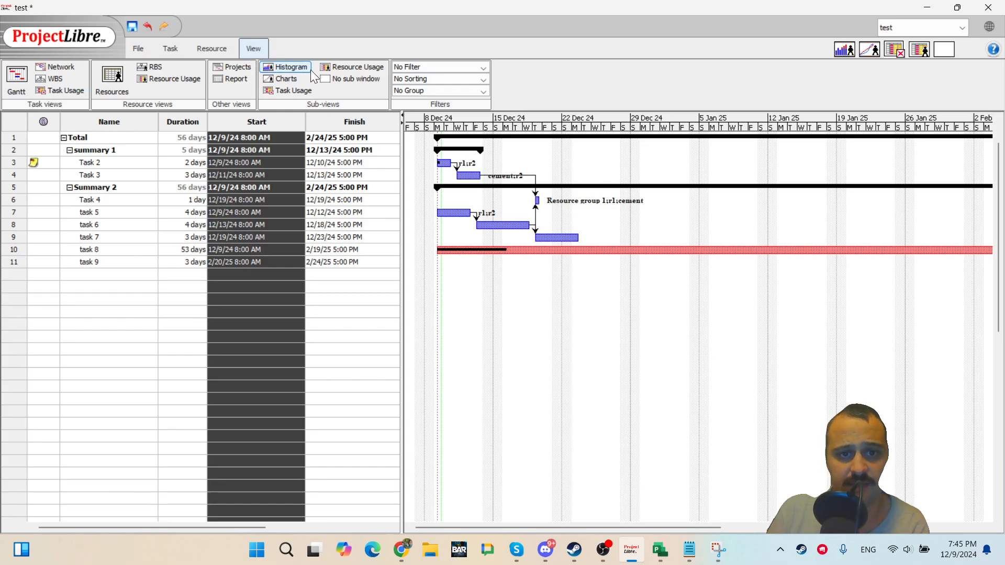
left_click(482, 67)
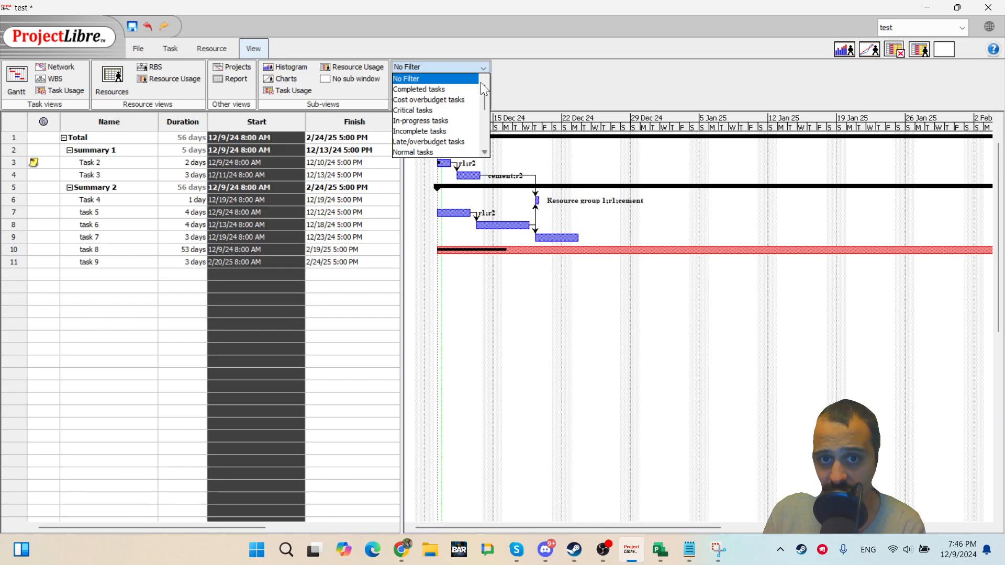
scroll(462, 134, "down", 3)
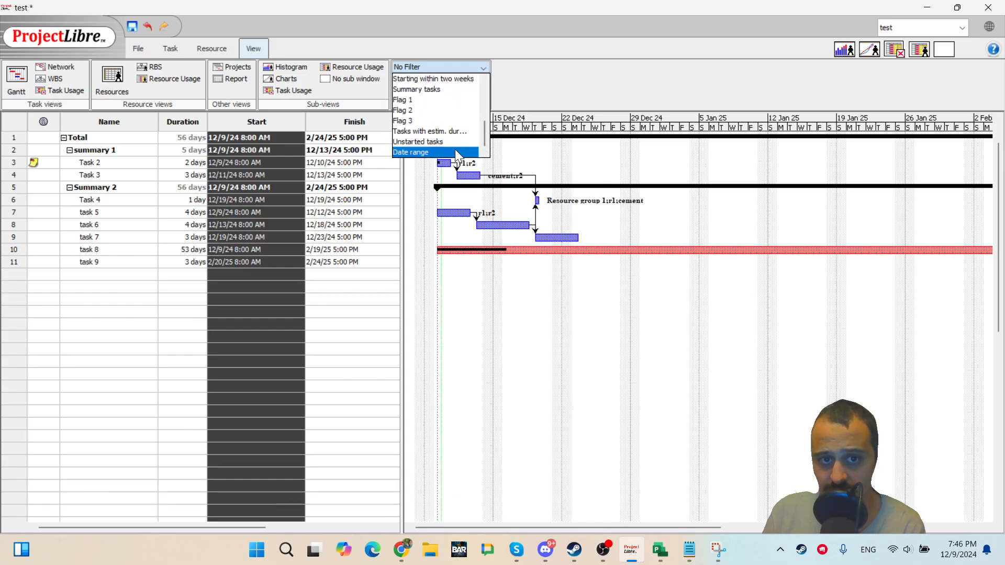
scroll(458, 141, "up", 3)
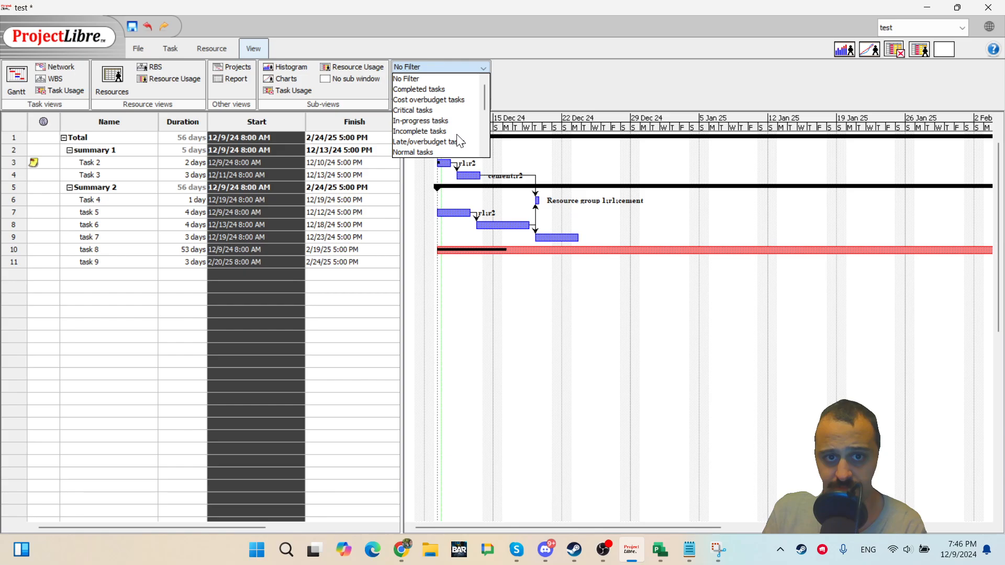
left_click(500, 85)
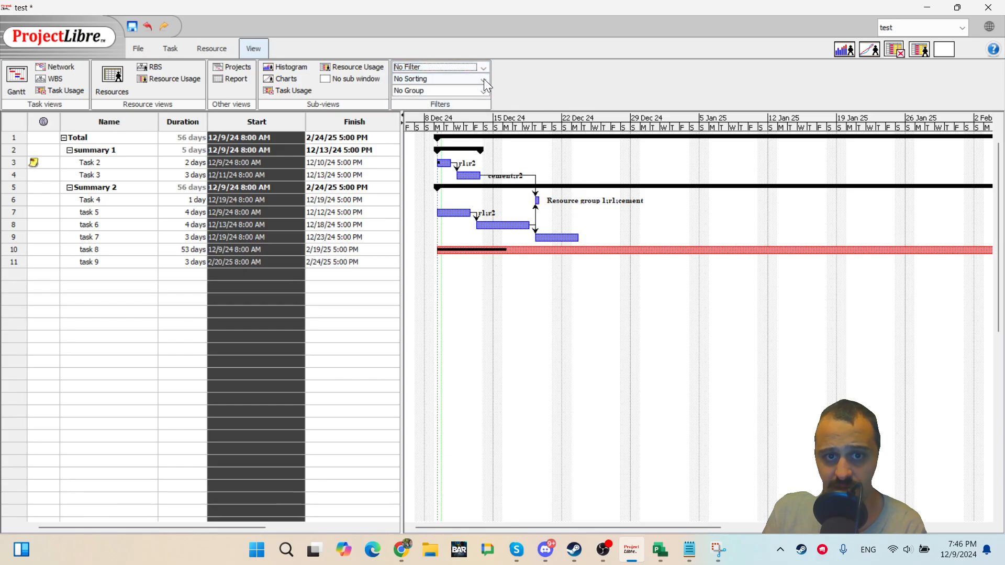
left_click(483, 79)
left_click(483, 80)
left_click(484, 93)
left_click(544, 93)
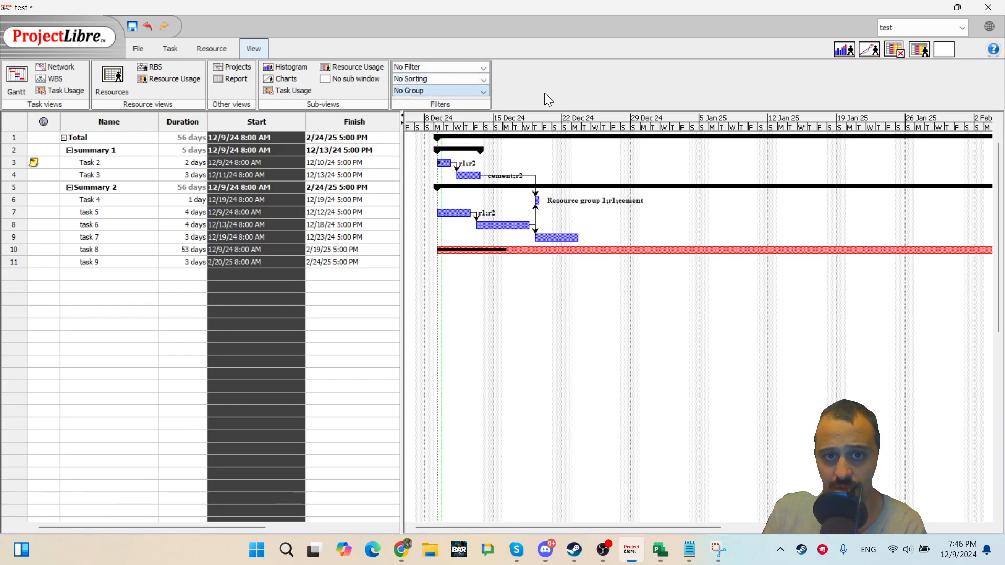
left_click(484, 92)
left_click(484, 101)
left_click(479, 90)
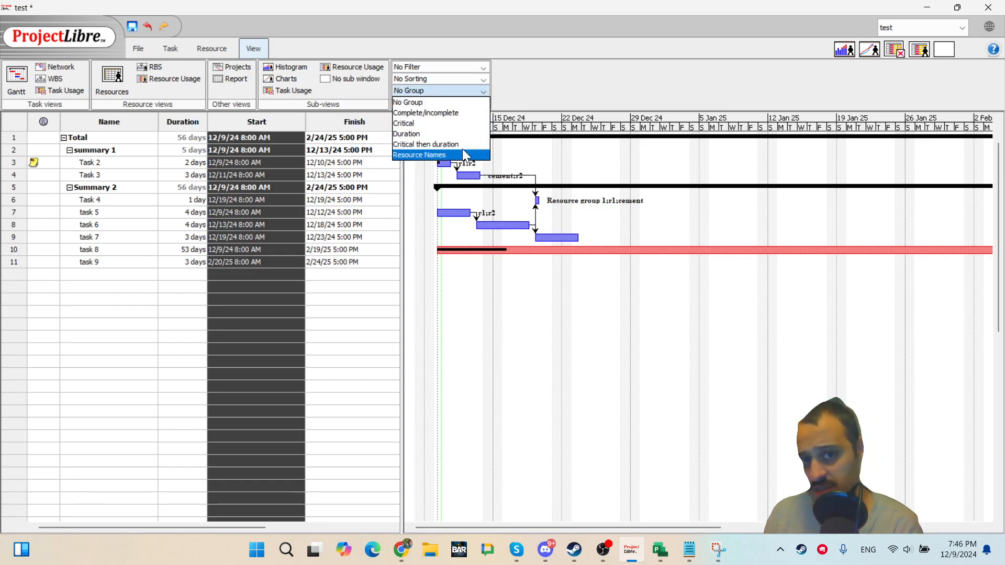
left_click(511, 105)
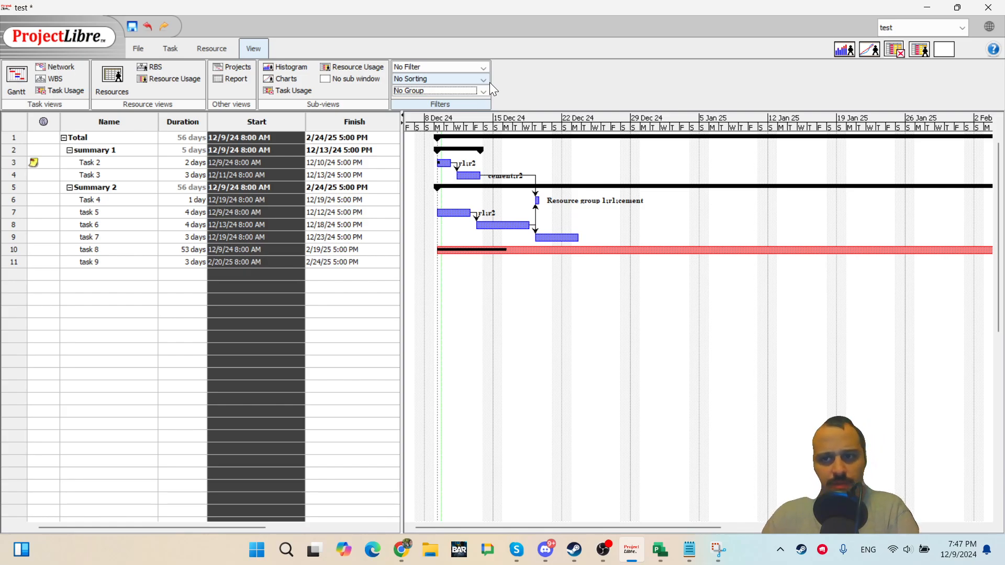
Preview the Histogram, Task Usage and Resource Usage sub-views beneath the Gantt chart, then close the sub-window.
left_click(871, 50)
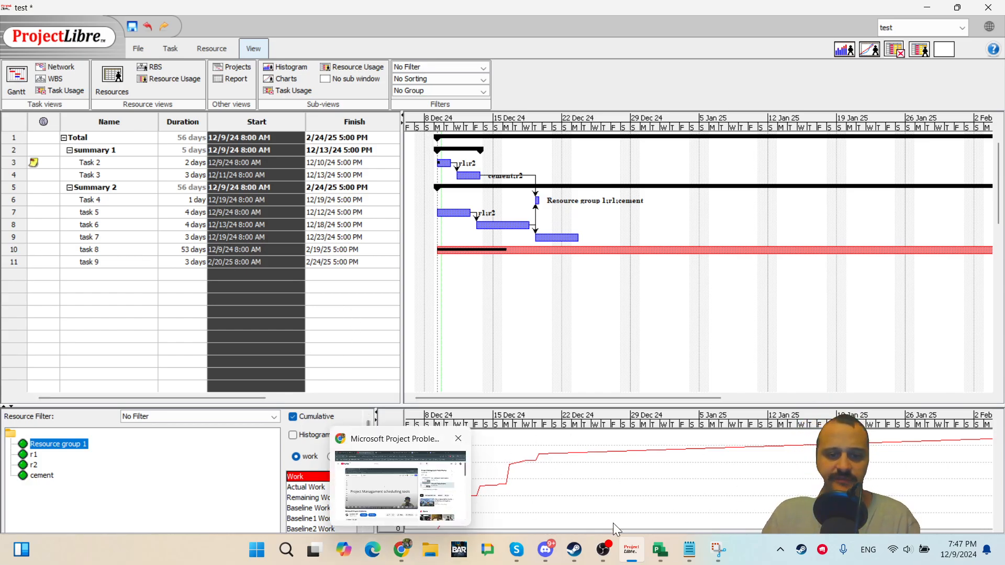
left_click(885, 56)
left_click(896, 49)
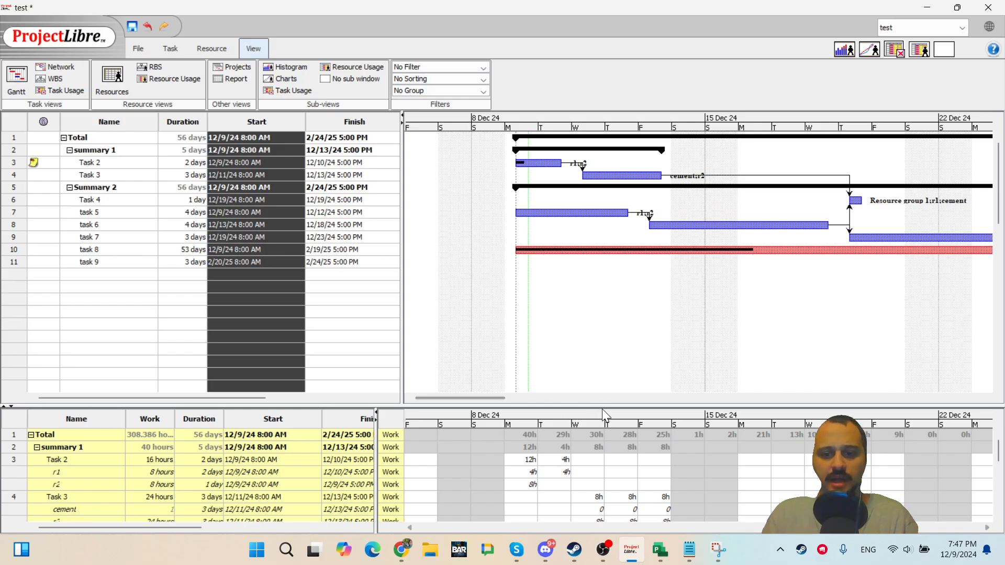
left_click_drag(605, 406, 605, 223)
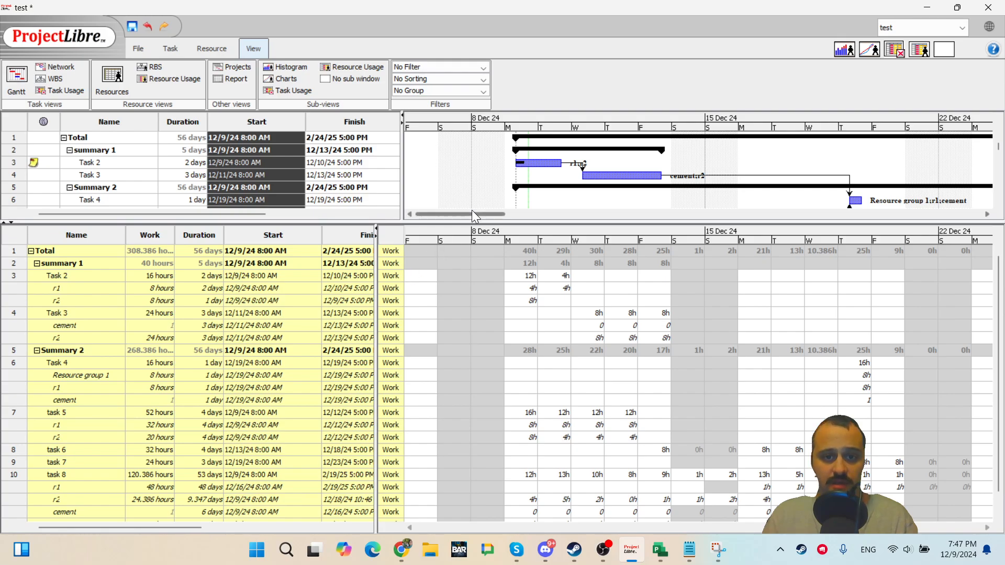
left_click_drag(470, 221, 440, 381)
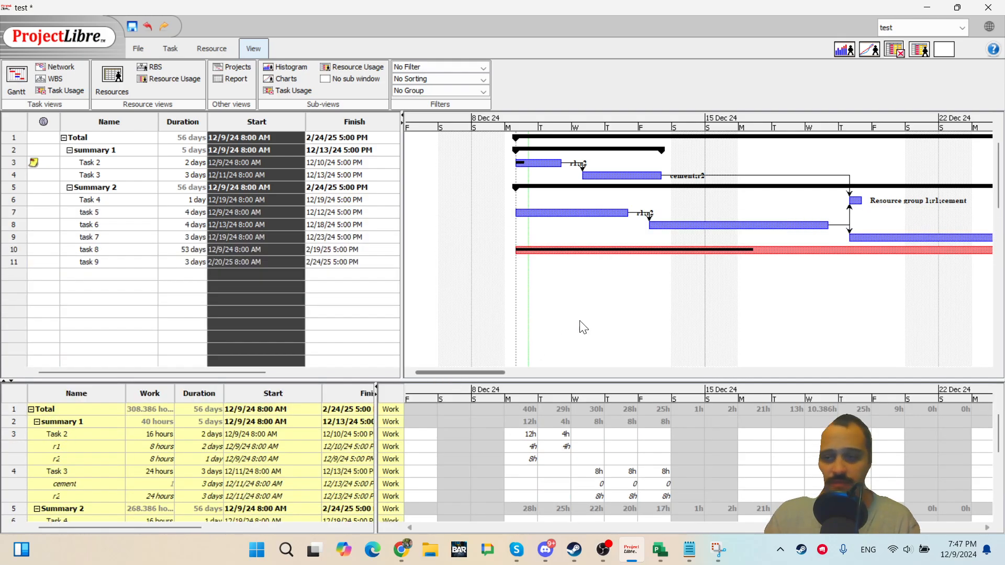
left_click(916, 50)
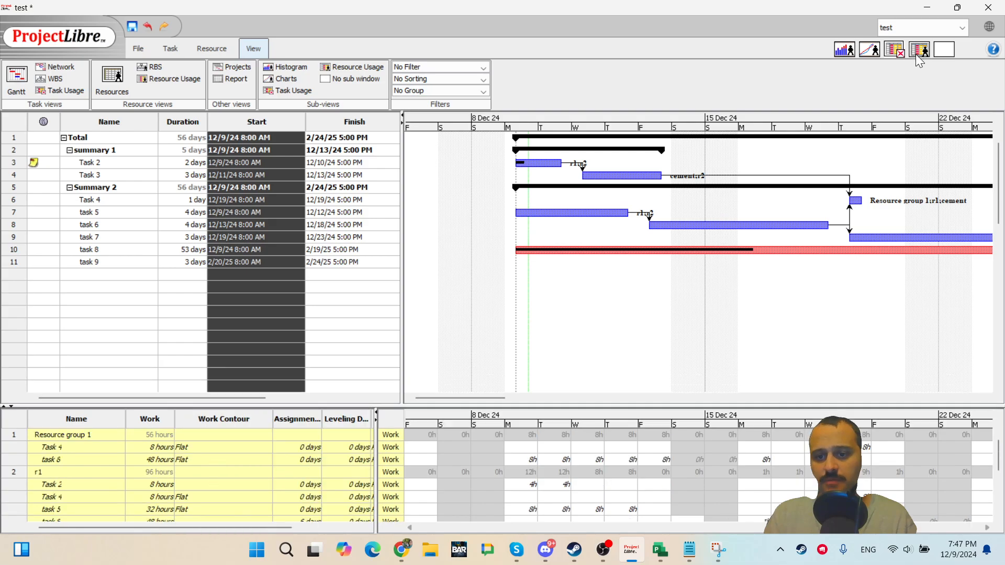
left_click(920, 52)
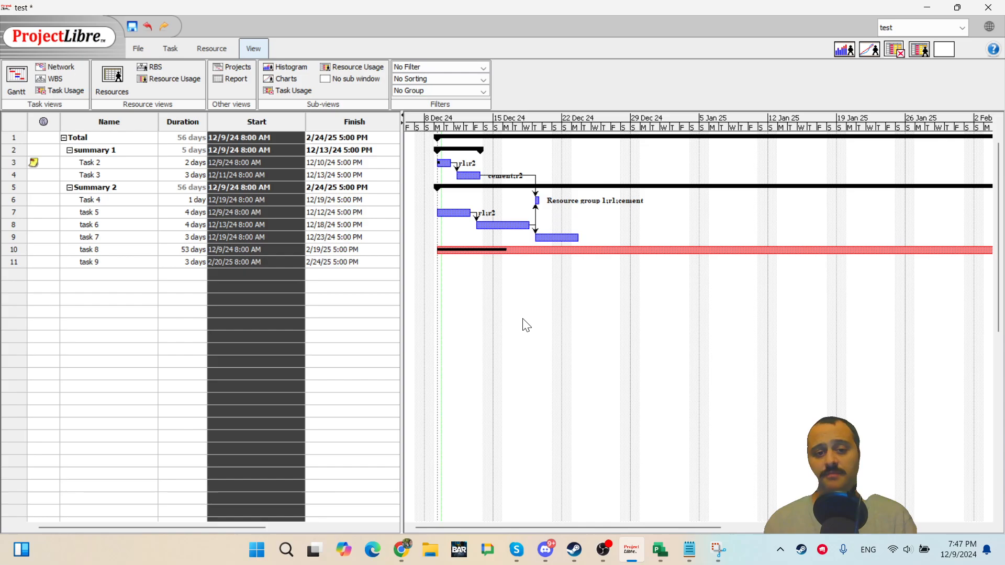
Try again to link task 5 to Task 3 by connecting their bars, and dismiss the error.
left_click_drag(455, 211, 464, 177)
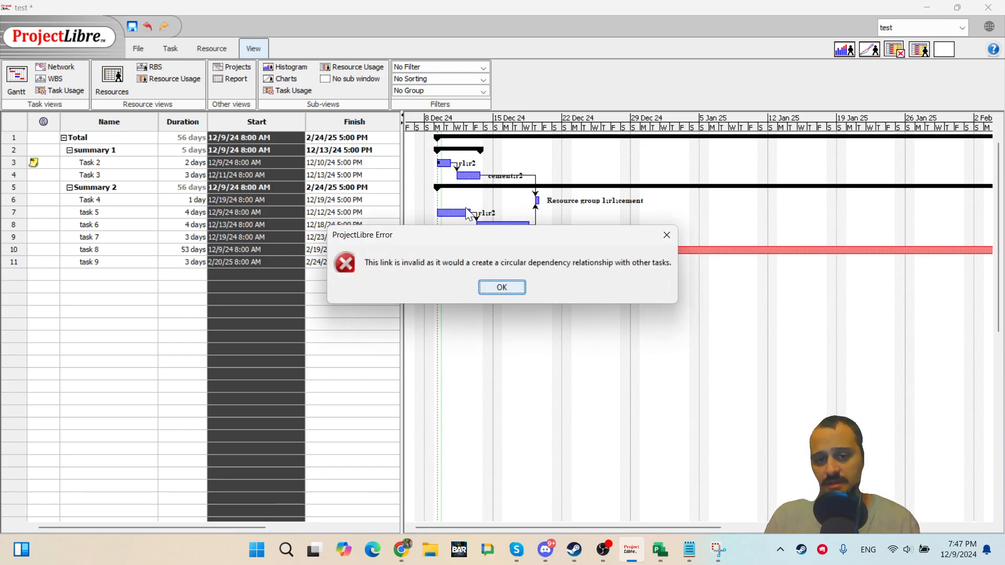
left_click(501, 288)
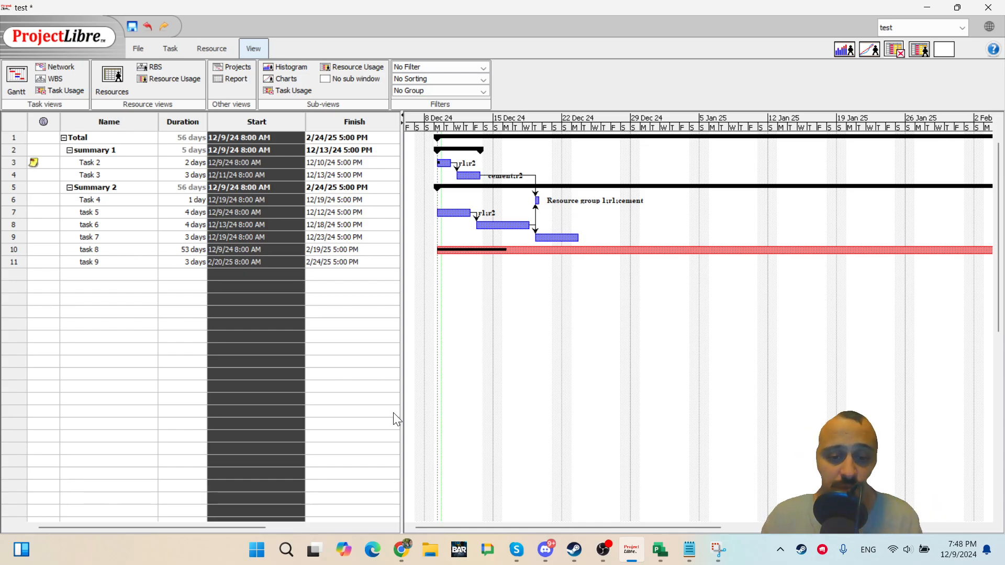
Switch to the browser and open the PM test document linked from the YouTube channel's About page.
left_click(405, 551)
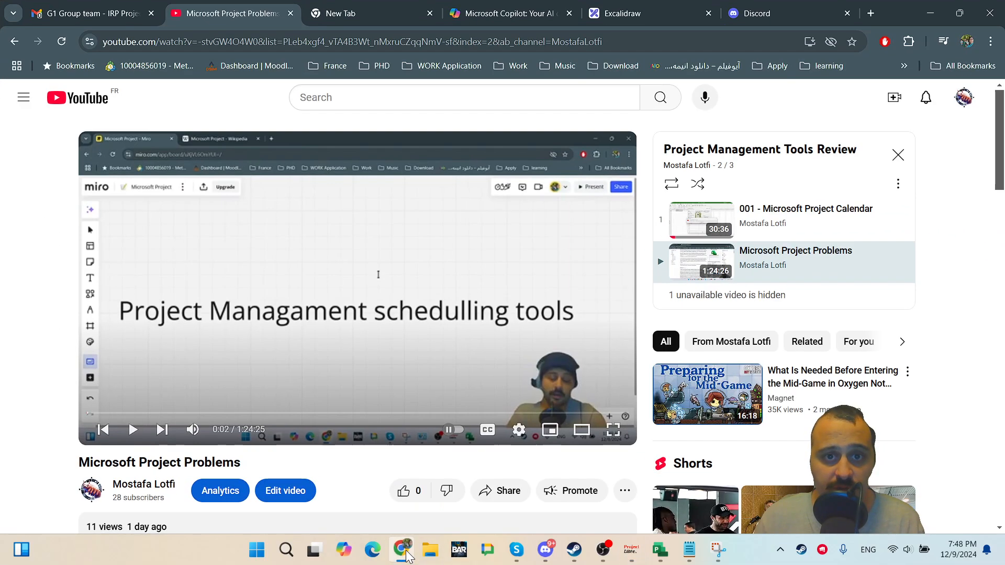
scroll(428, 311, "down", 3)
scroll(424, 317, "up", 3)
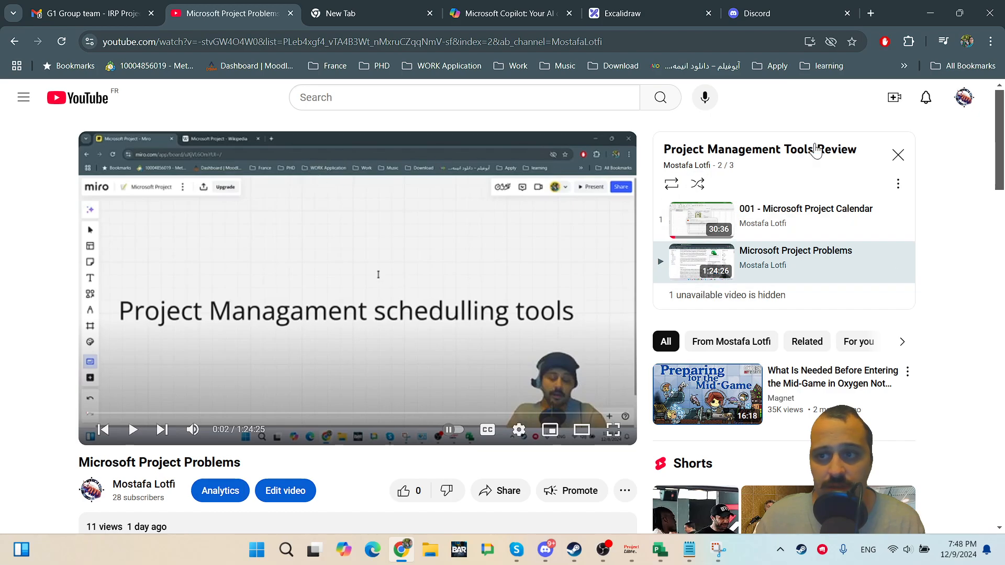
left_click(963, 105)
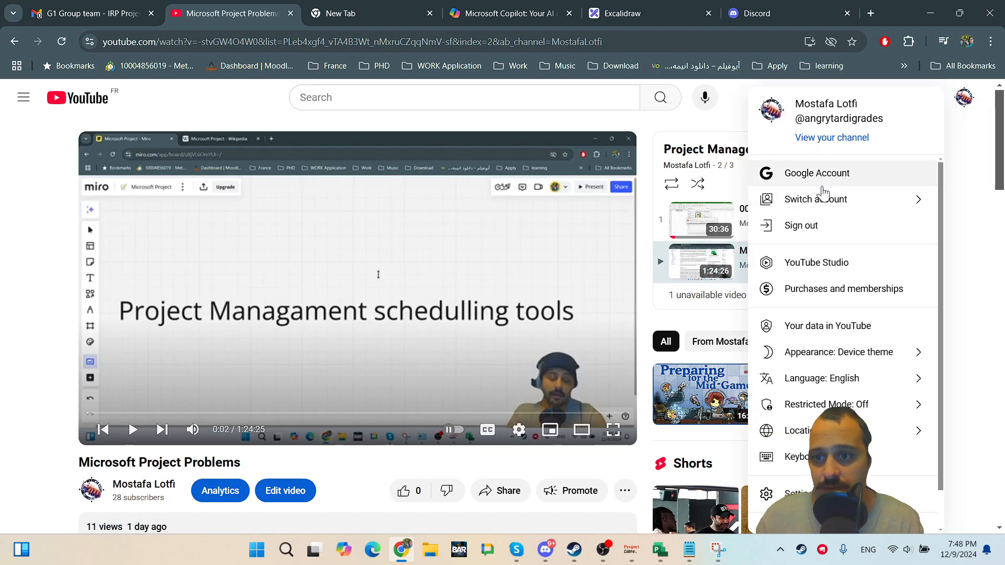
left_click(827, 138)
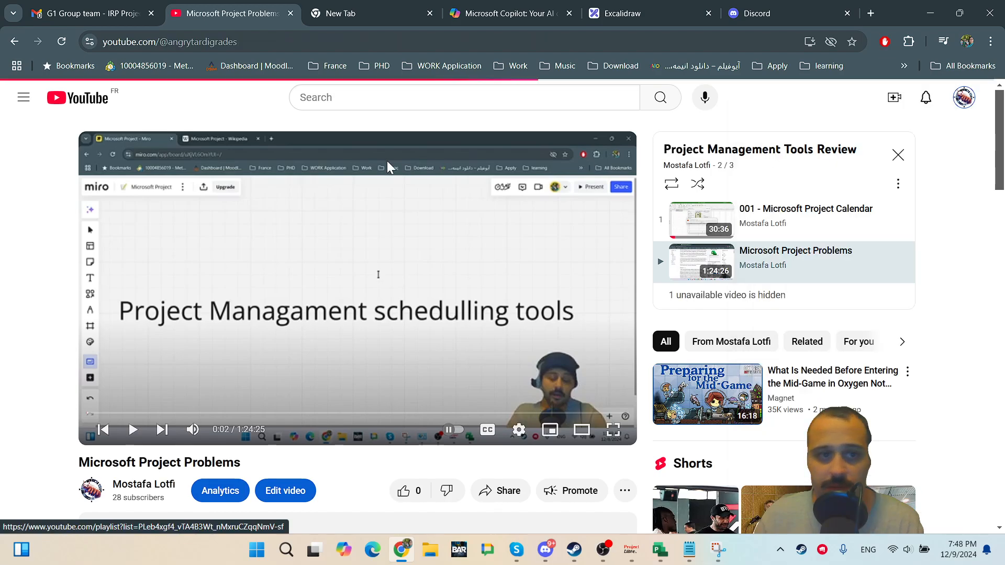
scroll(471, 341, "down", 3)
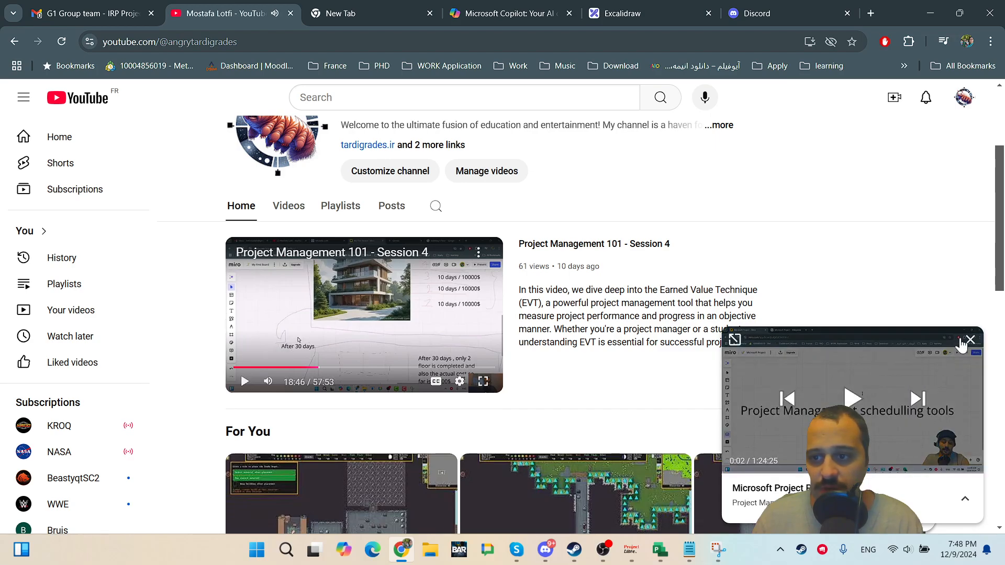
left_click(966, 343)
scroll(565, 253, "up", 3)
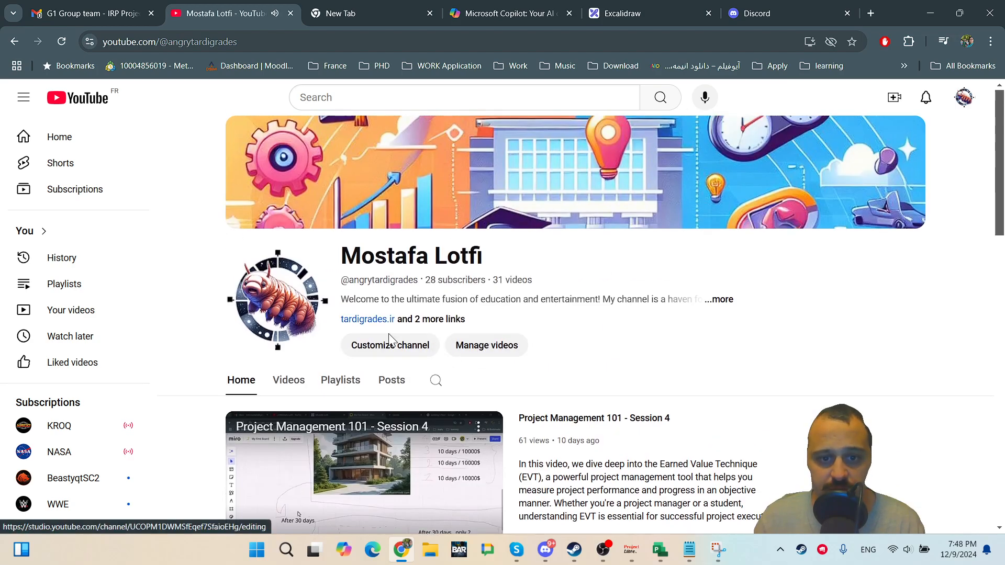
left_click(720, 301)
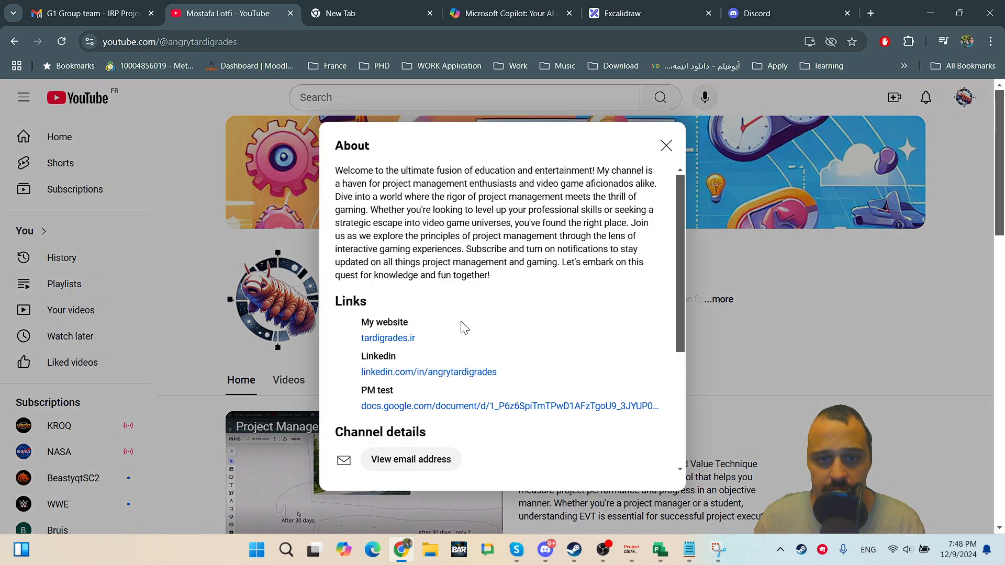
left_click(465, 407)
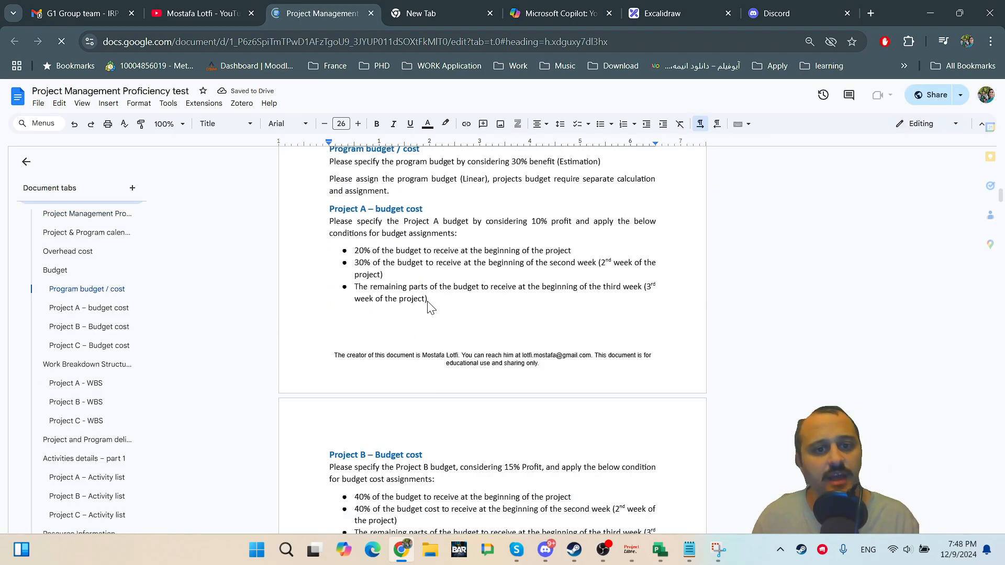
Scroll through the Project Management Proficiency test document's budget, WBS, resource and updating sections.
scroll(429, 301, "down", 20)
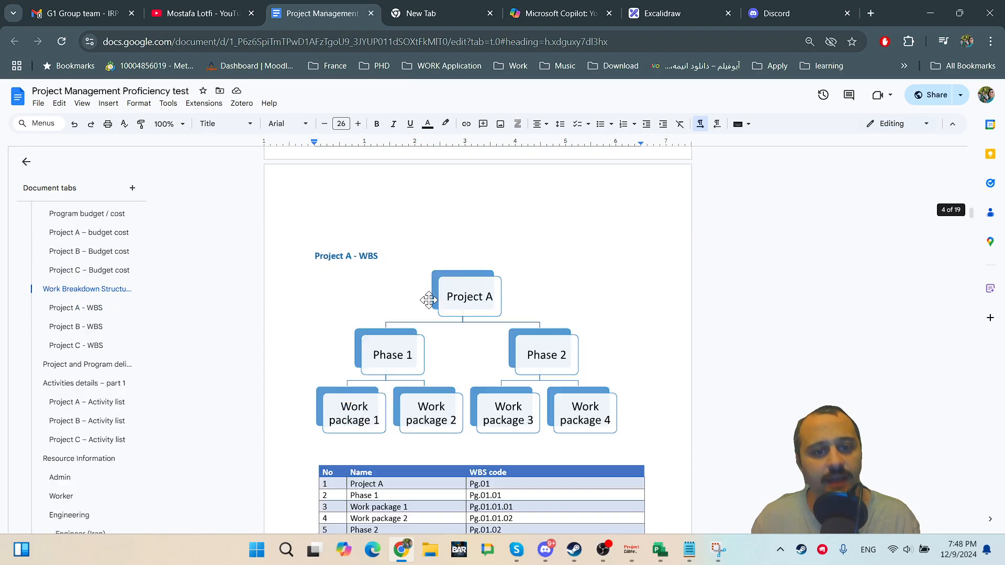
scroll(429, 296, "down", 20)
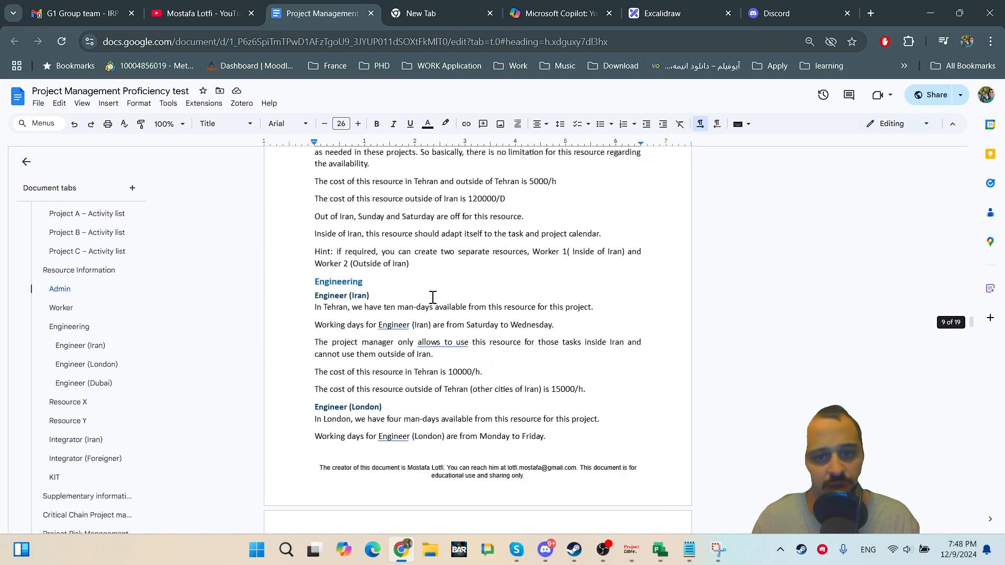
scroll(450, 306, "down", 20)
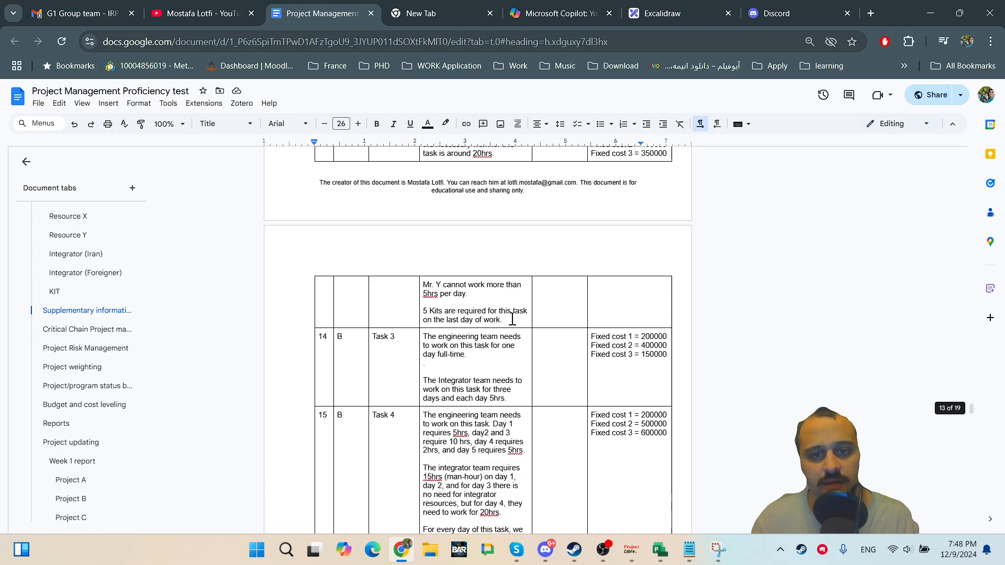
scroll(506, 336, "down", 20)
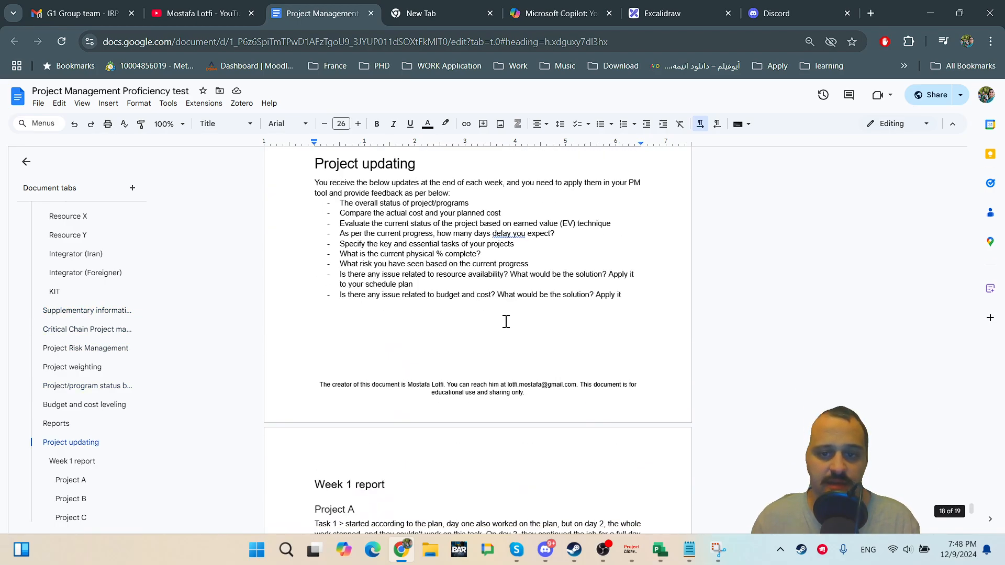
Return to ProjectLibre and switch to the Resource Usage view, then to the Task Usage view.
left_click(631, 550)
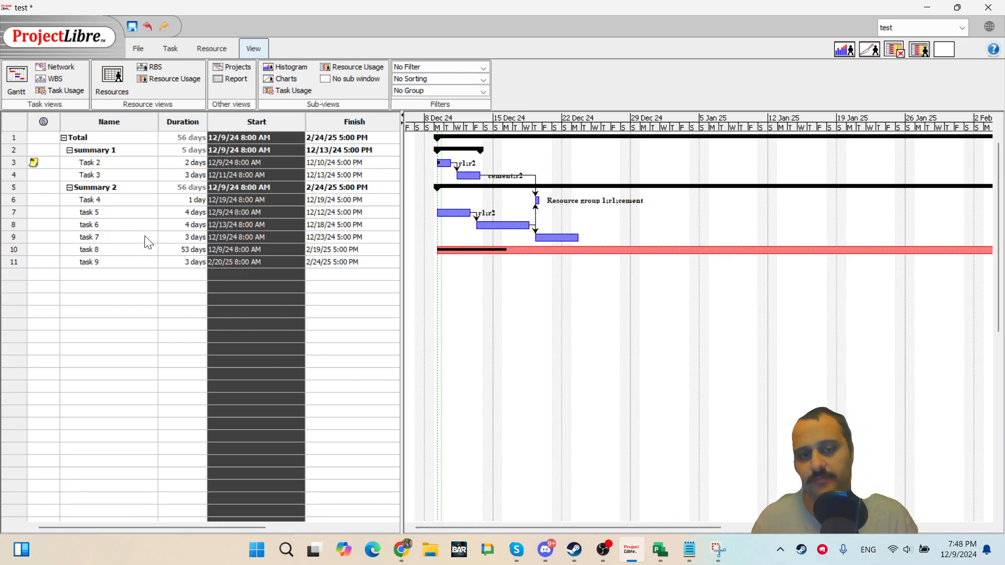
left_click(157, 276)
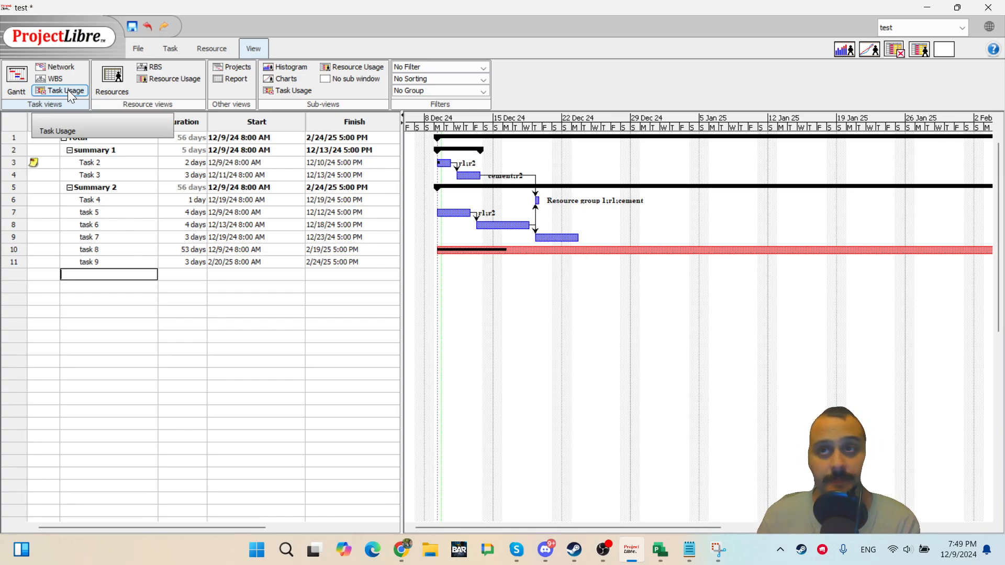
left_click(173, 77)
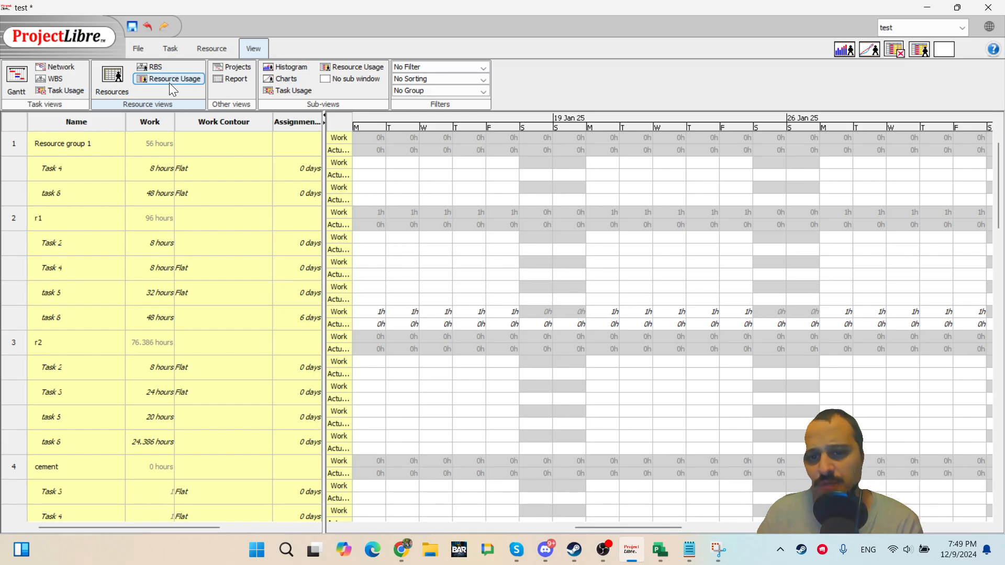
left_click(59, 91)
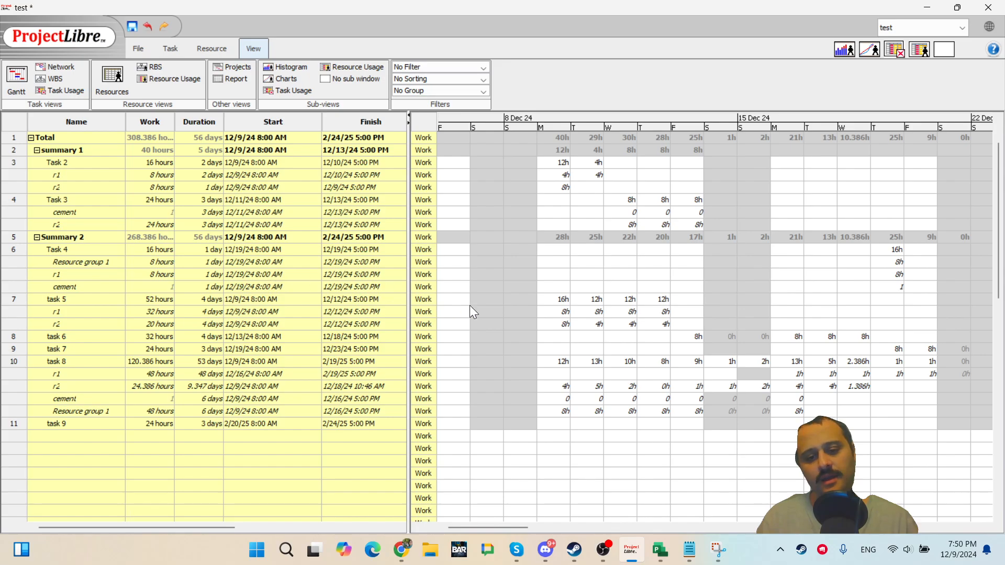
mouse_move(603, 550)
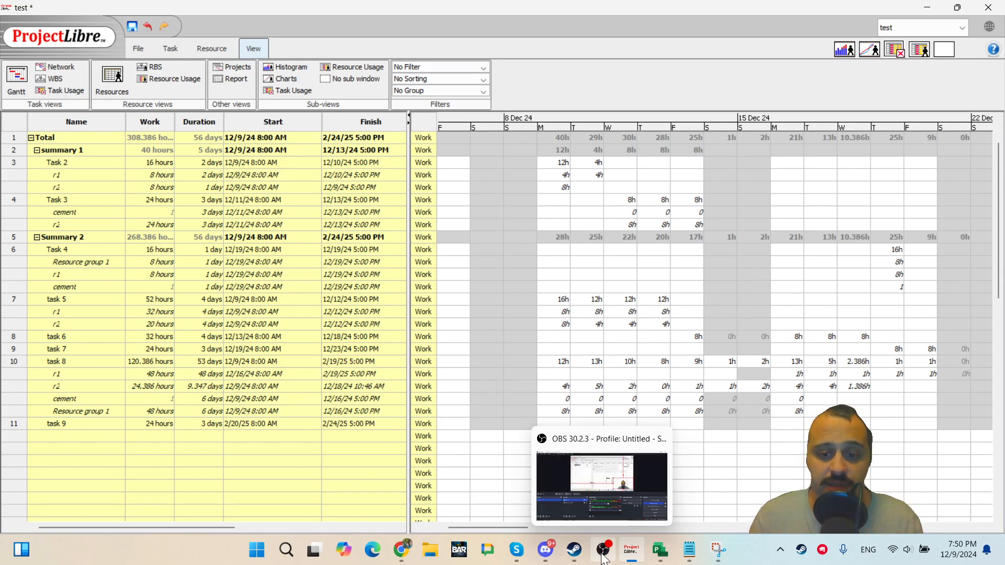